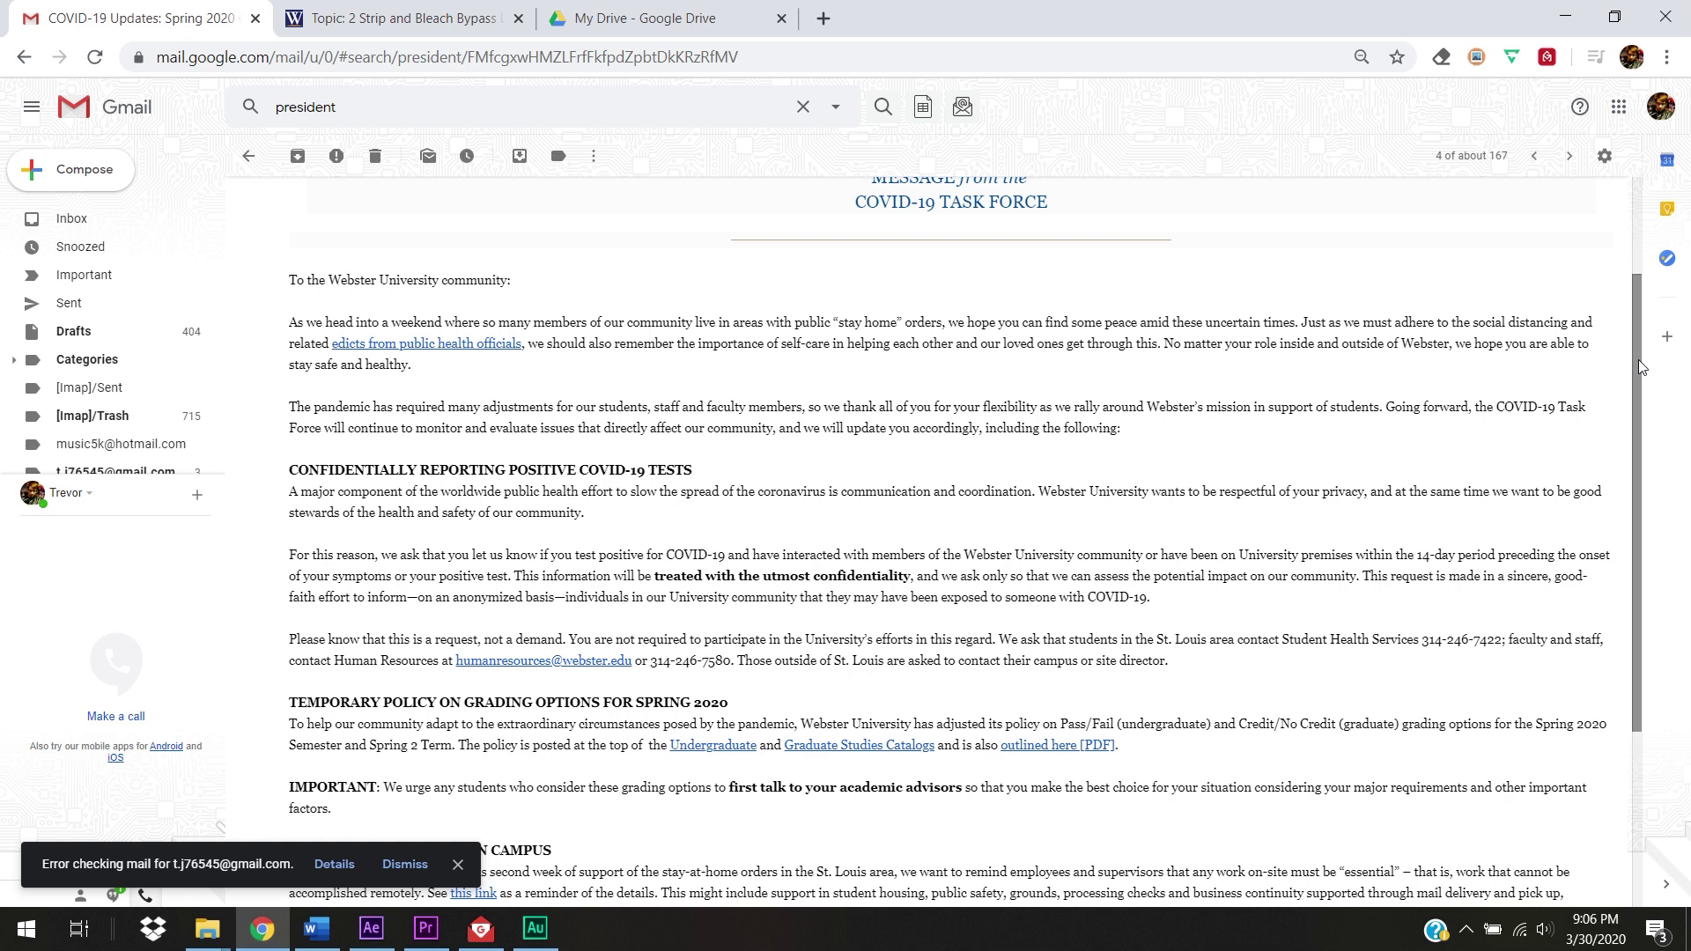
# Step: Look over the COVID-19 update email, and read through the student posts in the 2 Strip and Bleach Bypass Looks discussion
pyautogui.moveTo(1640, 360)
pyautogui.mouseDown()
pyautogui.moveTo(1640, 255)
pyautogui.moveTo(1633, 339)
pyautogui.mouseUp()
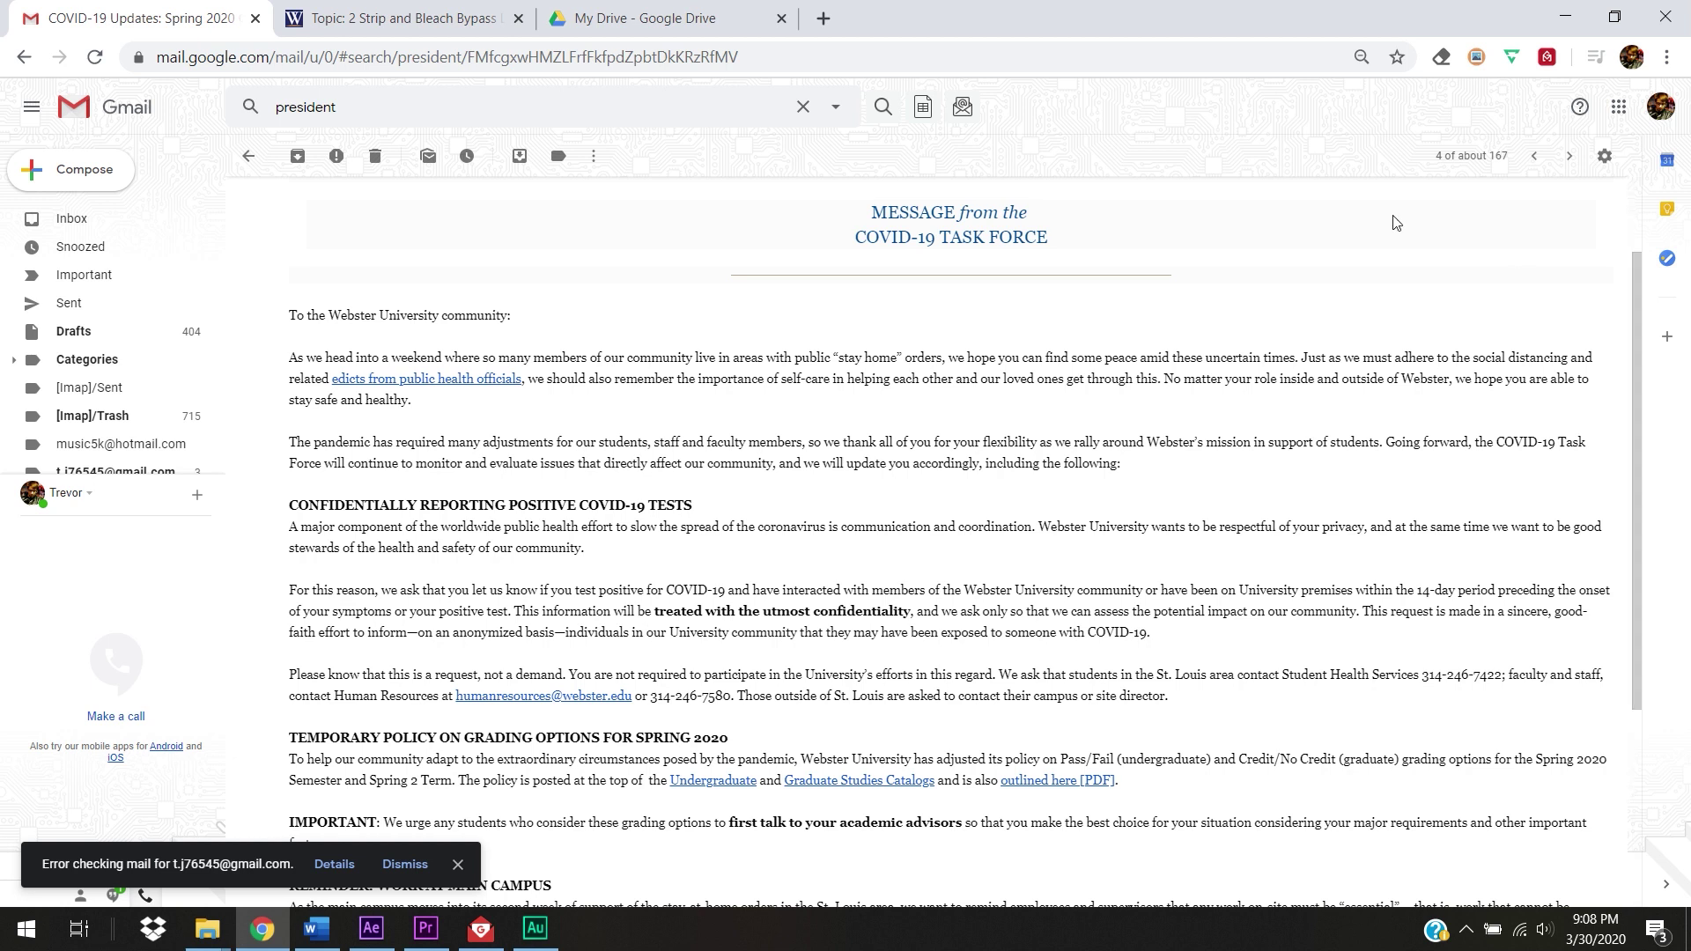
pyautogui.click(420, 7)
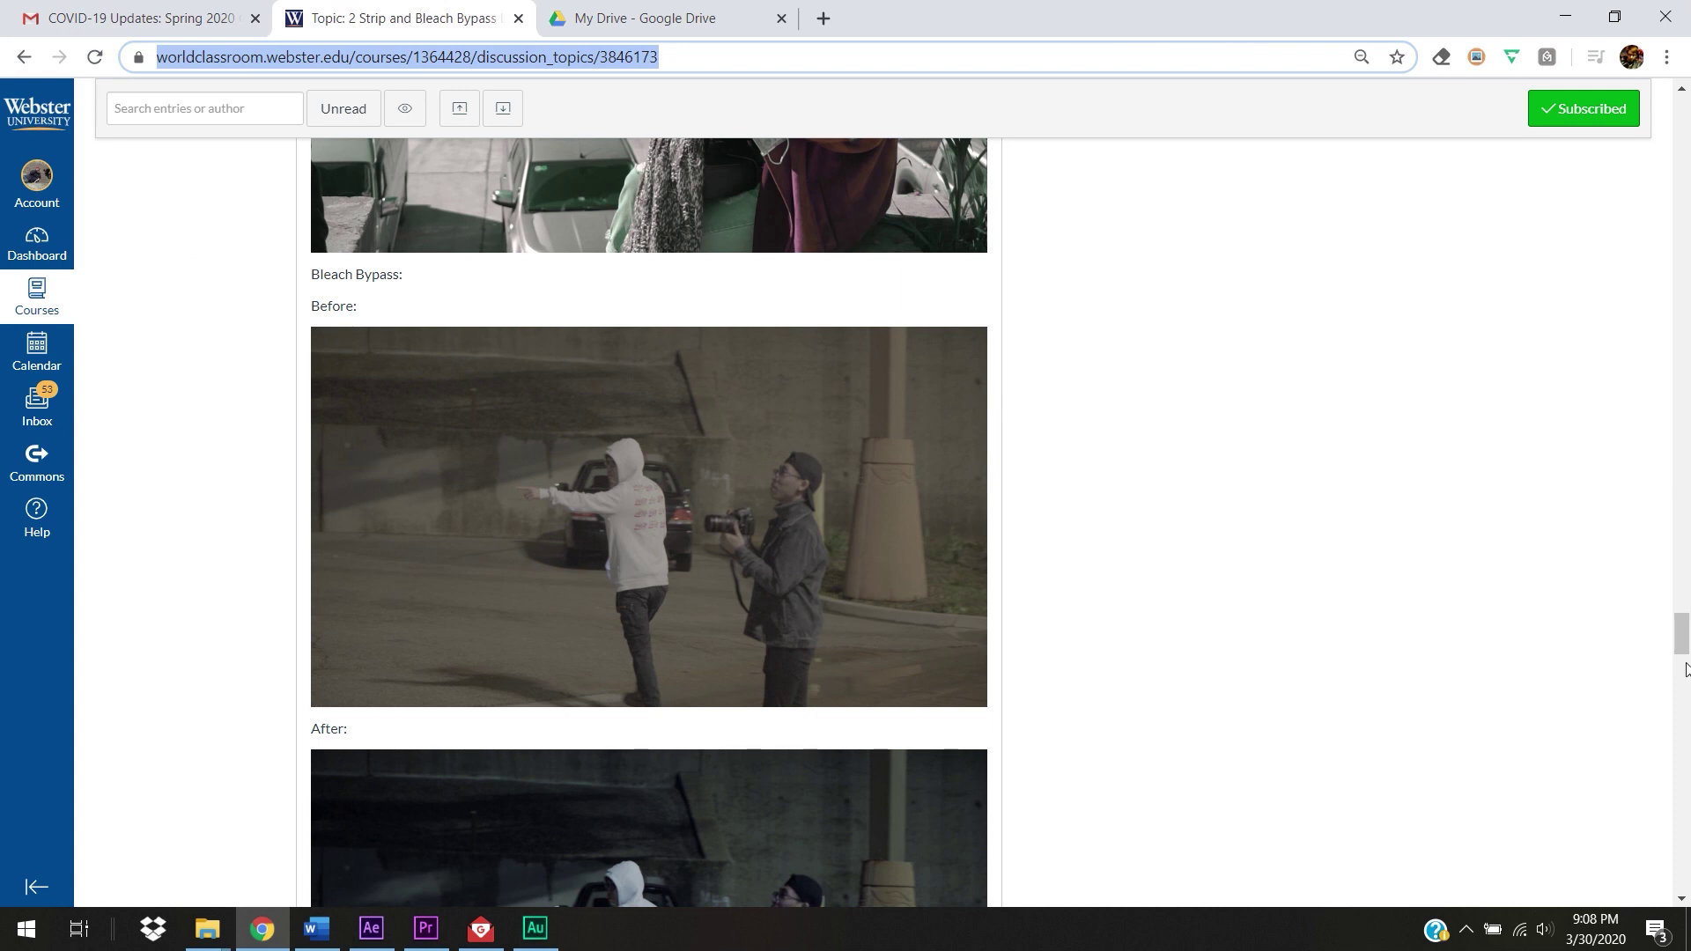
pyautogui.moveTo(1682, 643); pyautogui.dragTo(1684, 535)
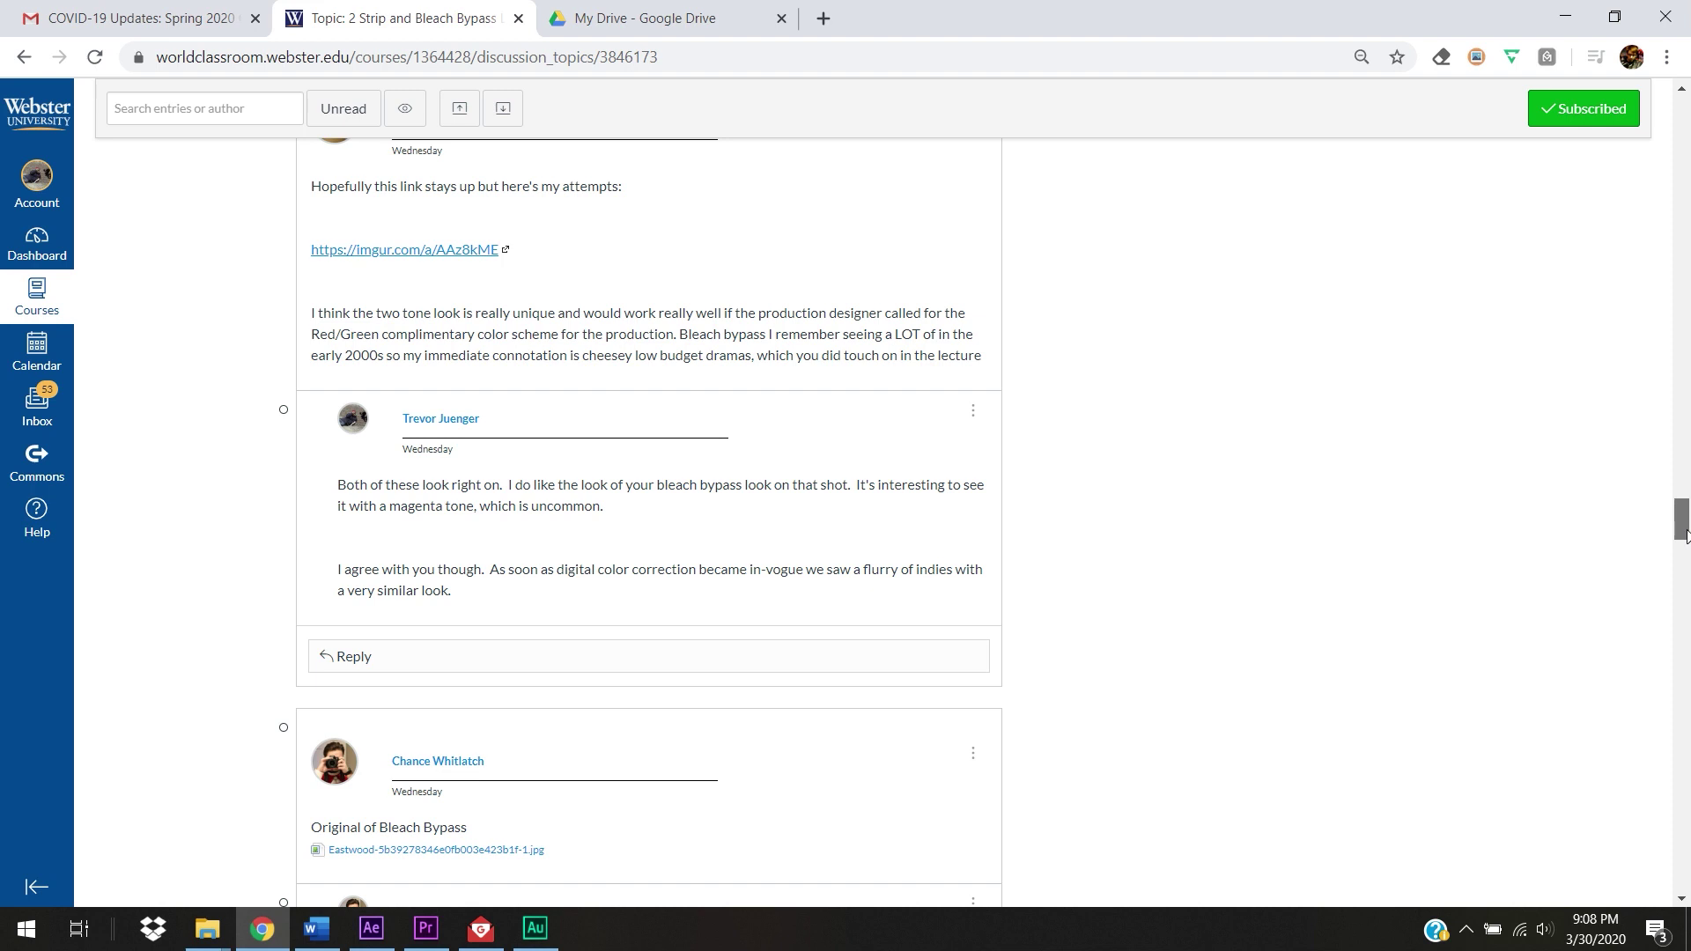
pyautogui.moveTo(1684, 535); pyautogui.dragTo(1686, 328)
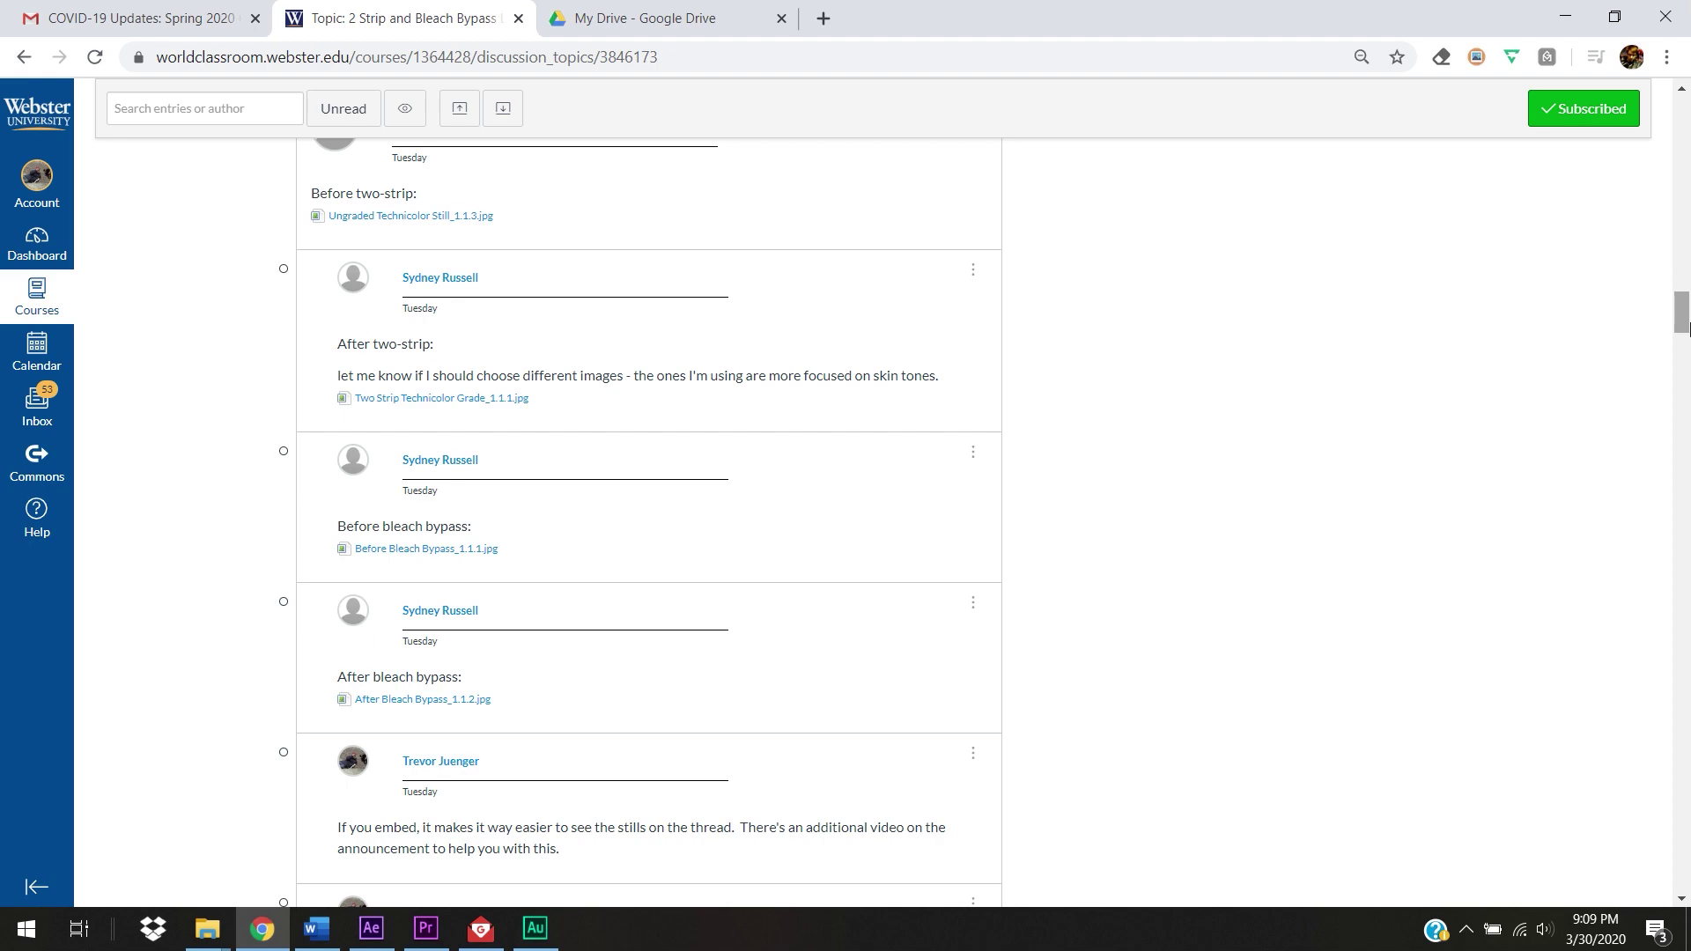
pyautogui.moveTo(1686, 328); pyautogui.dragTo(1687, 566)
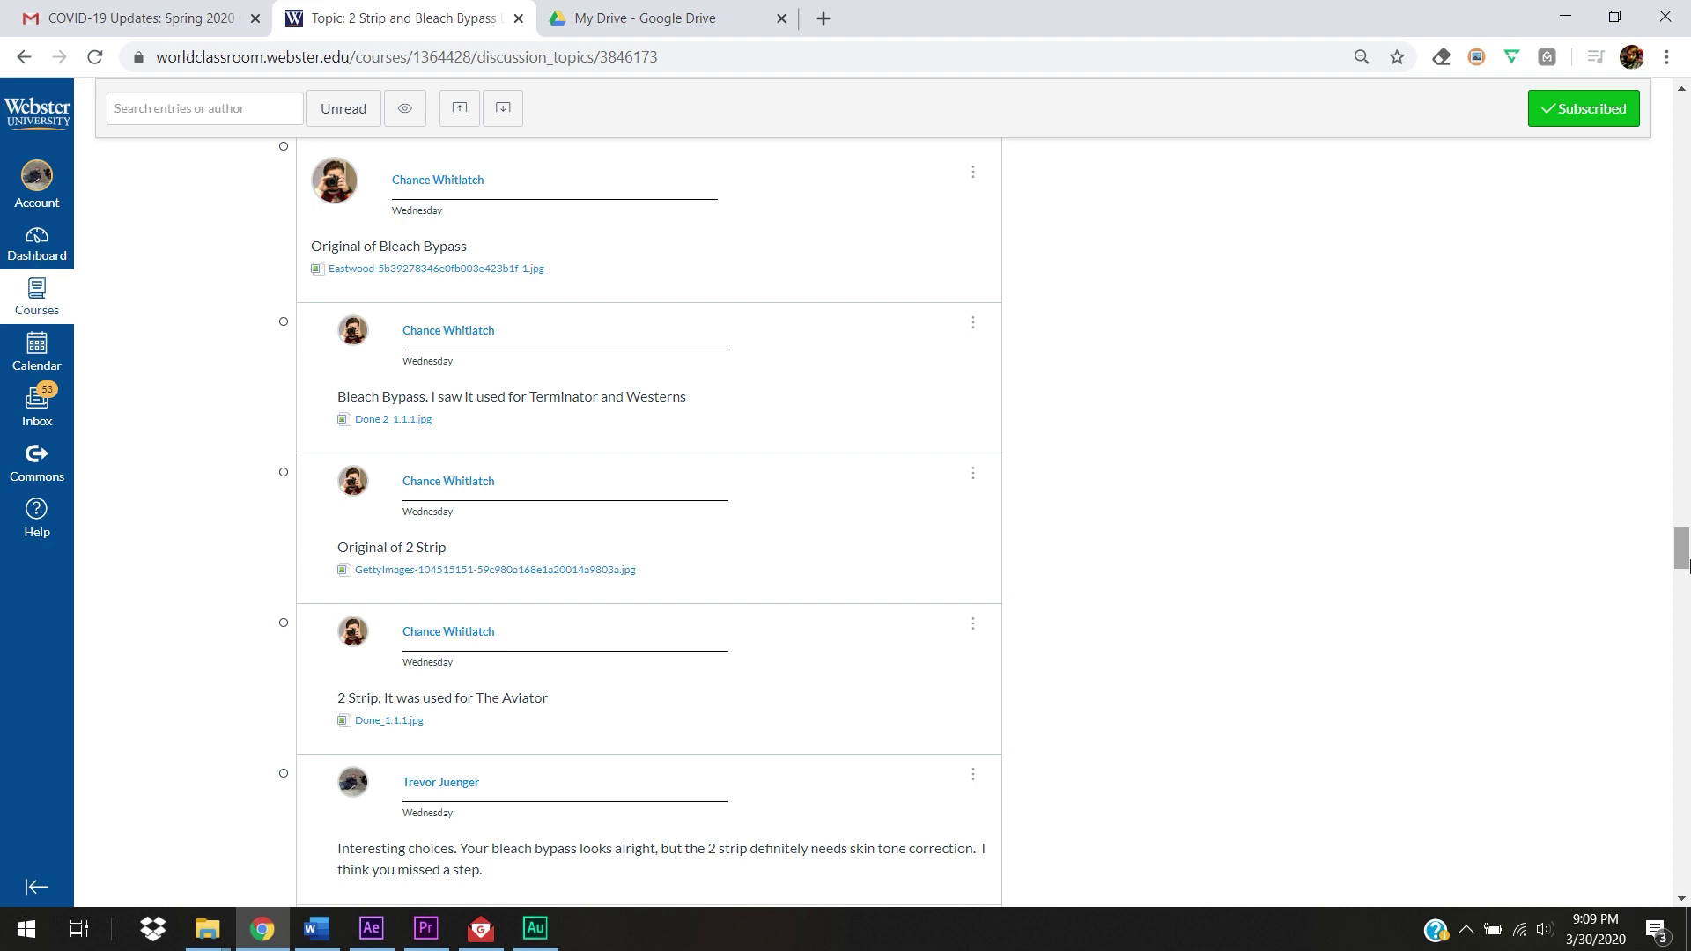
pyautogui.moveTo(1685, 564); pyautogui.dragTo(1685, 849)
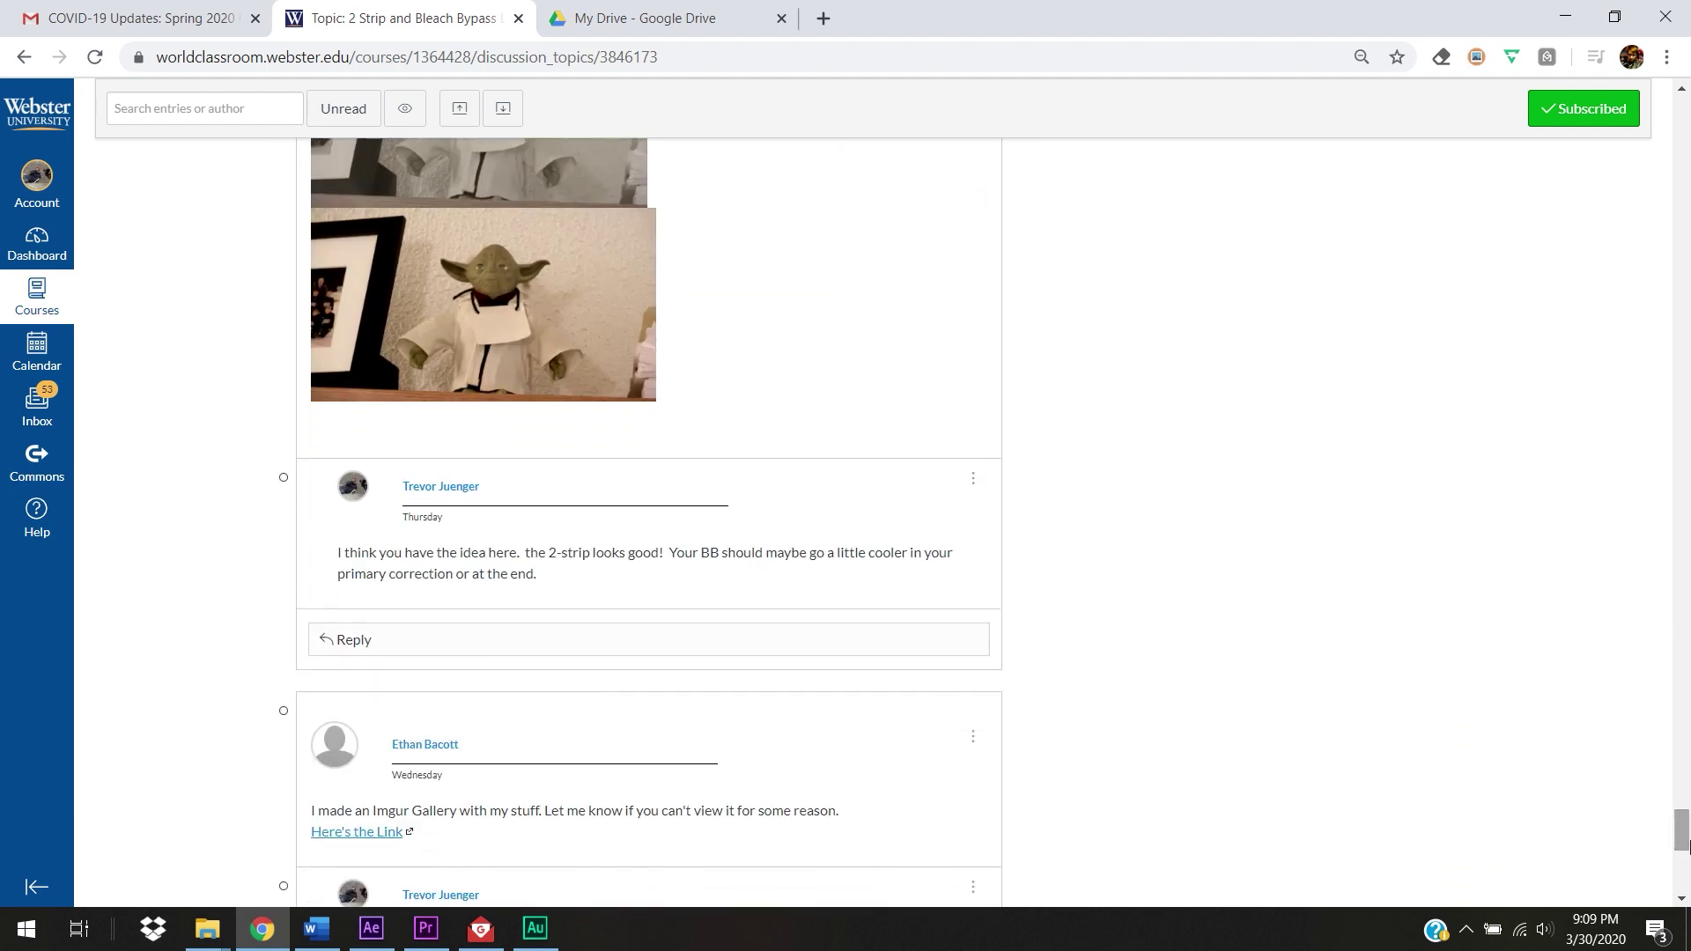
pyautogui.moveTo(1685, 847); pyautogui.dragTo(1687, 886)
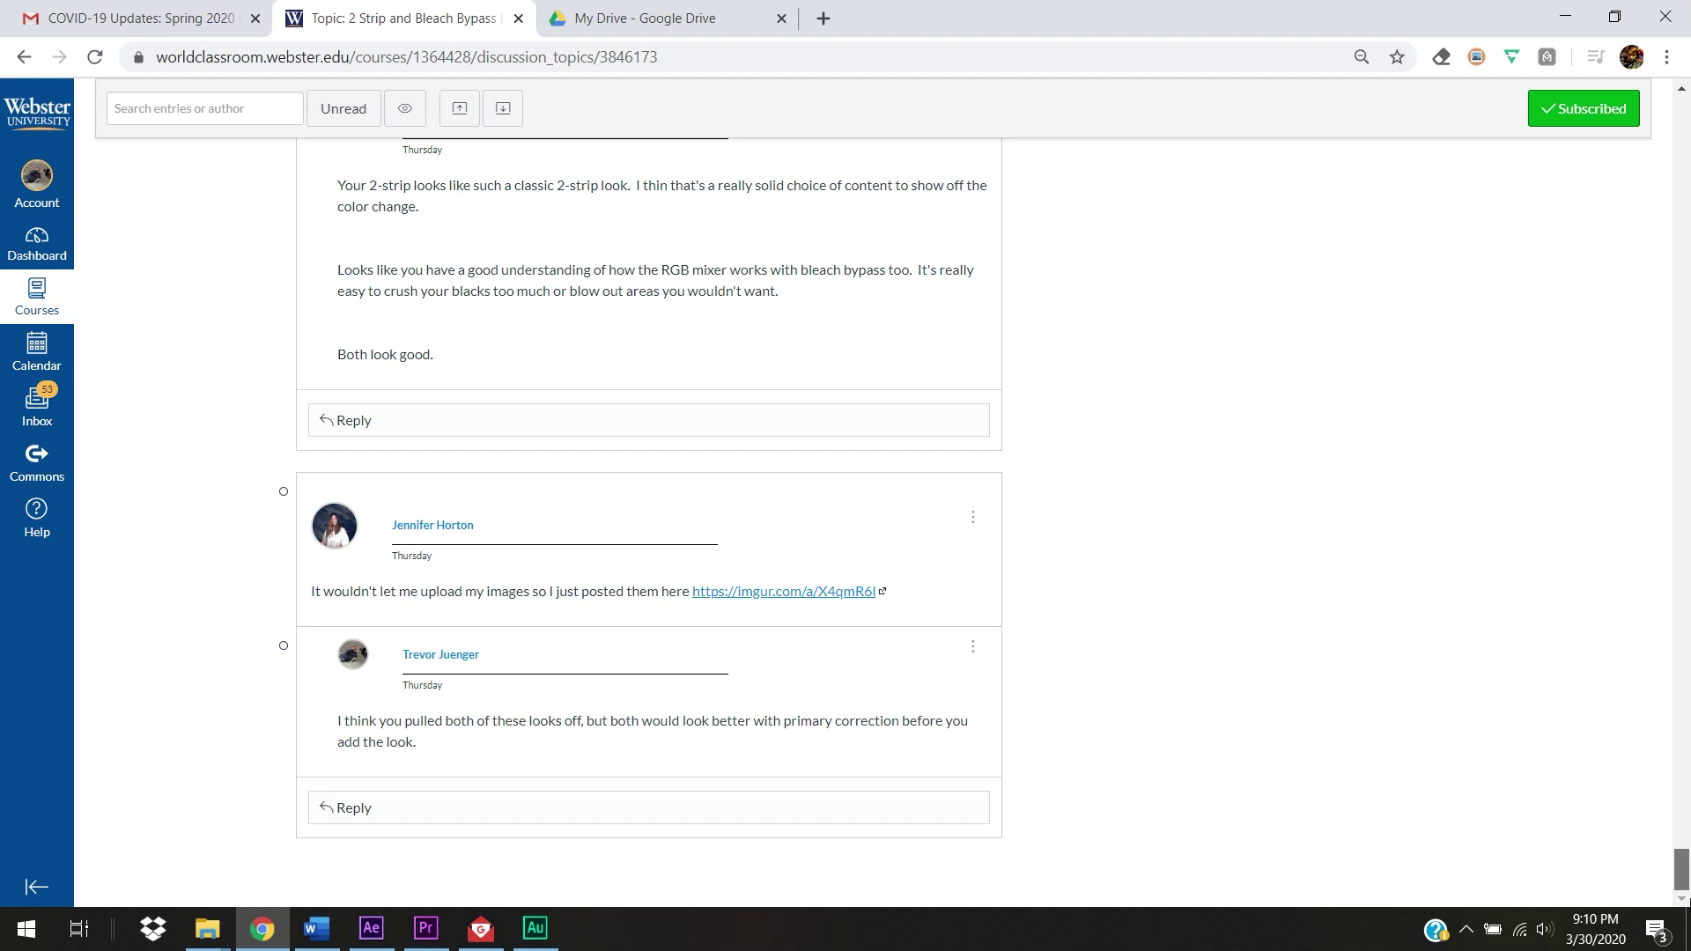
pyautogui.moveTo(1681, 872); pyautogui.dragTo(1684, 166)
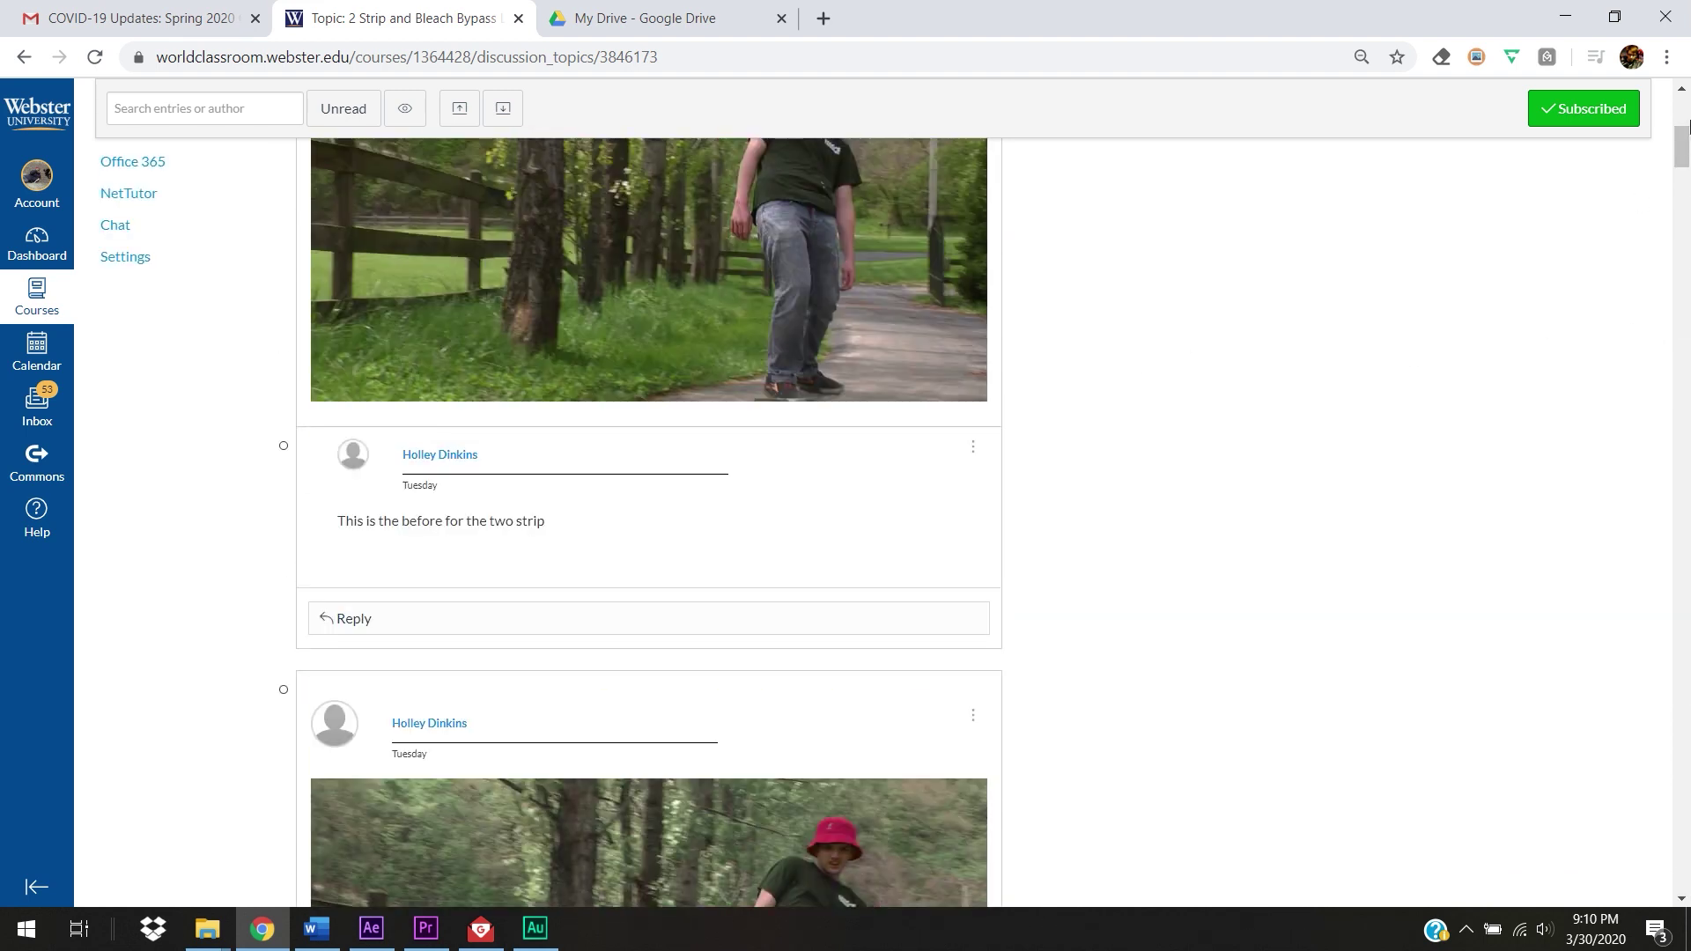
pyautogui.moveTo(1686, 137); pyautogui.dragTo(1685, 104)
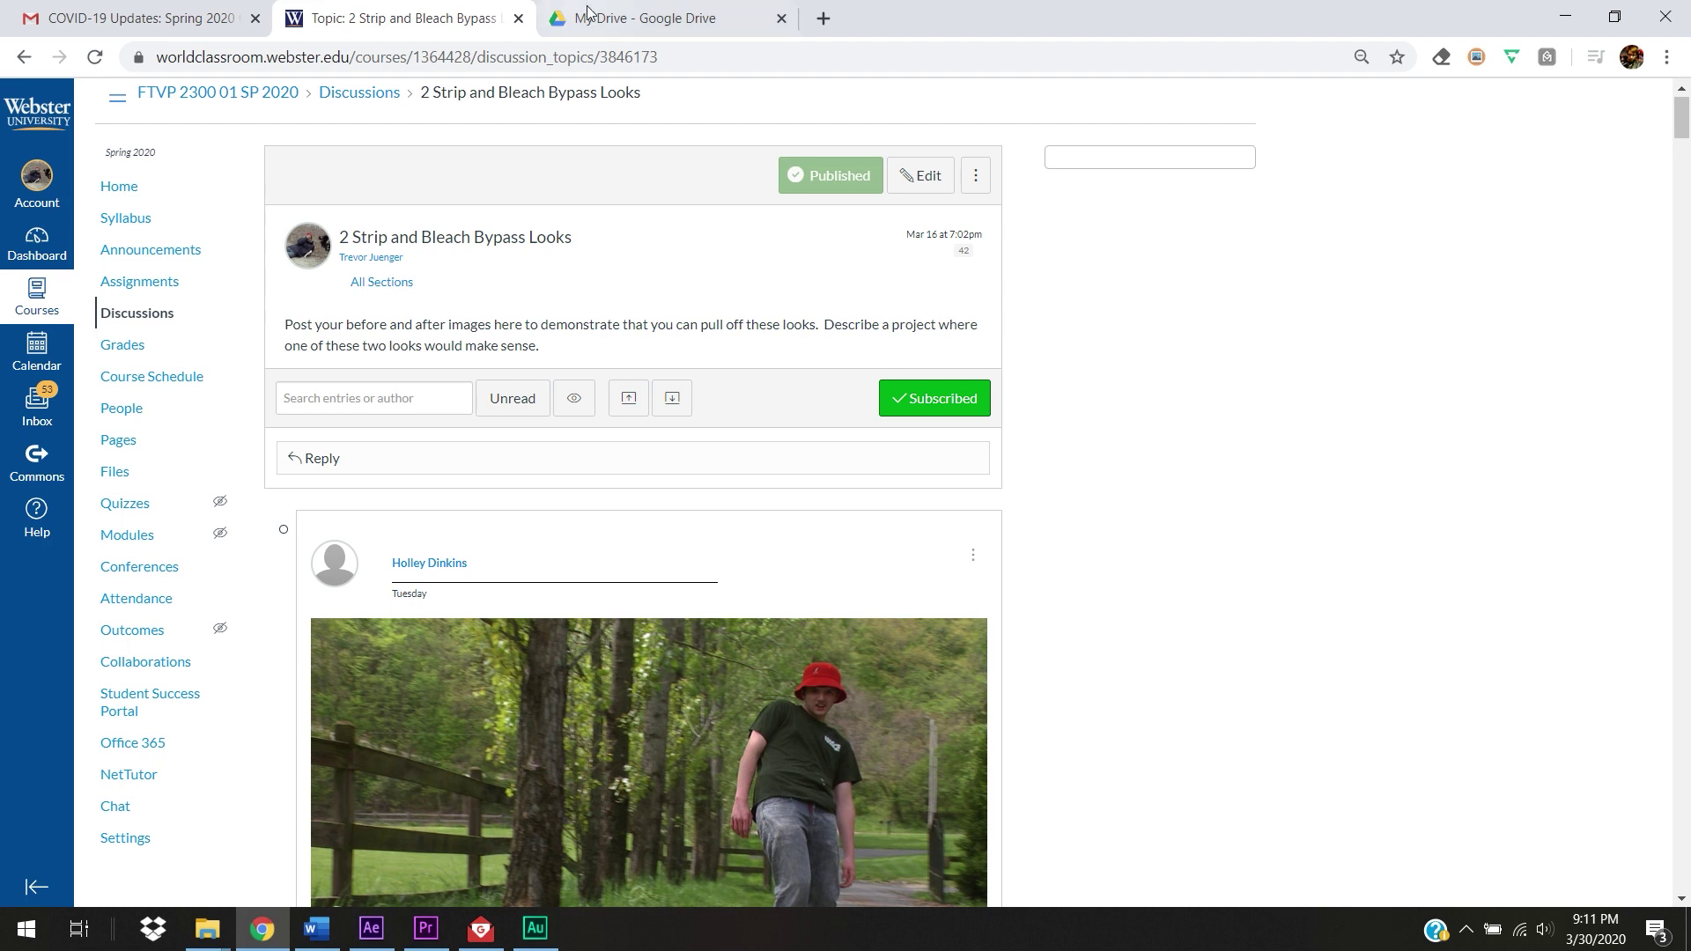
# Step: View the MULTICAM folder's sharing settings in Google Drive, and open the local MULTICAM folder on drive F: in File Explorer
pyautogui.click(643, 19)
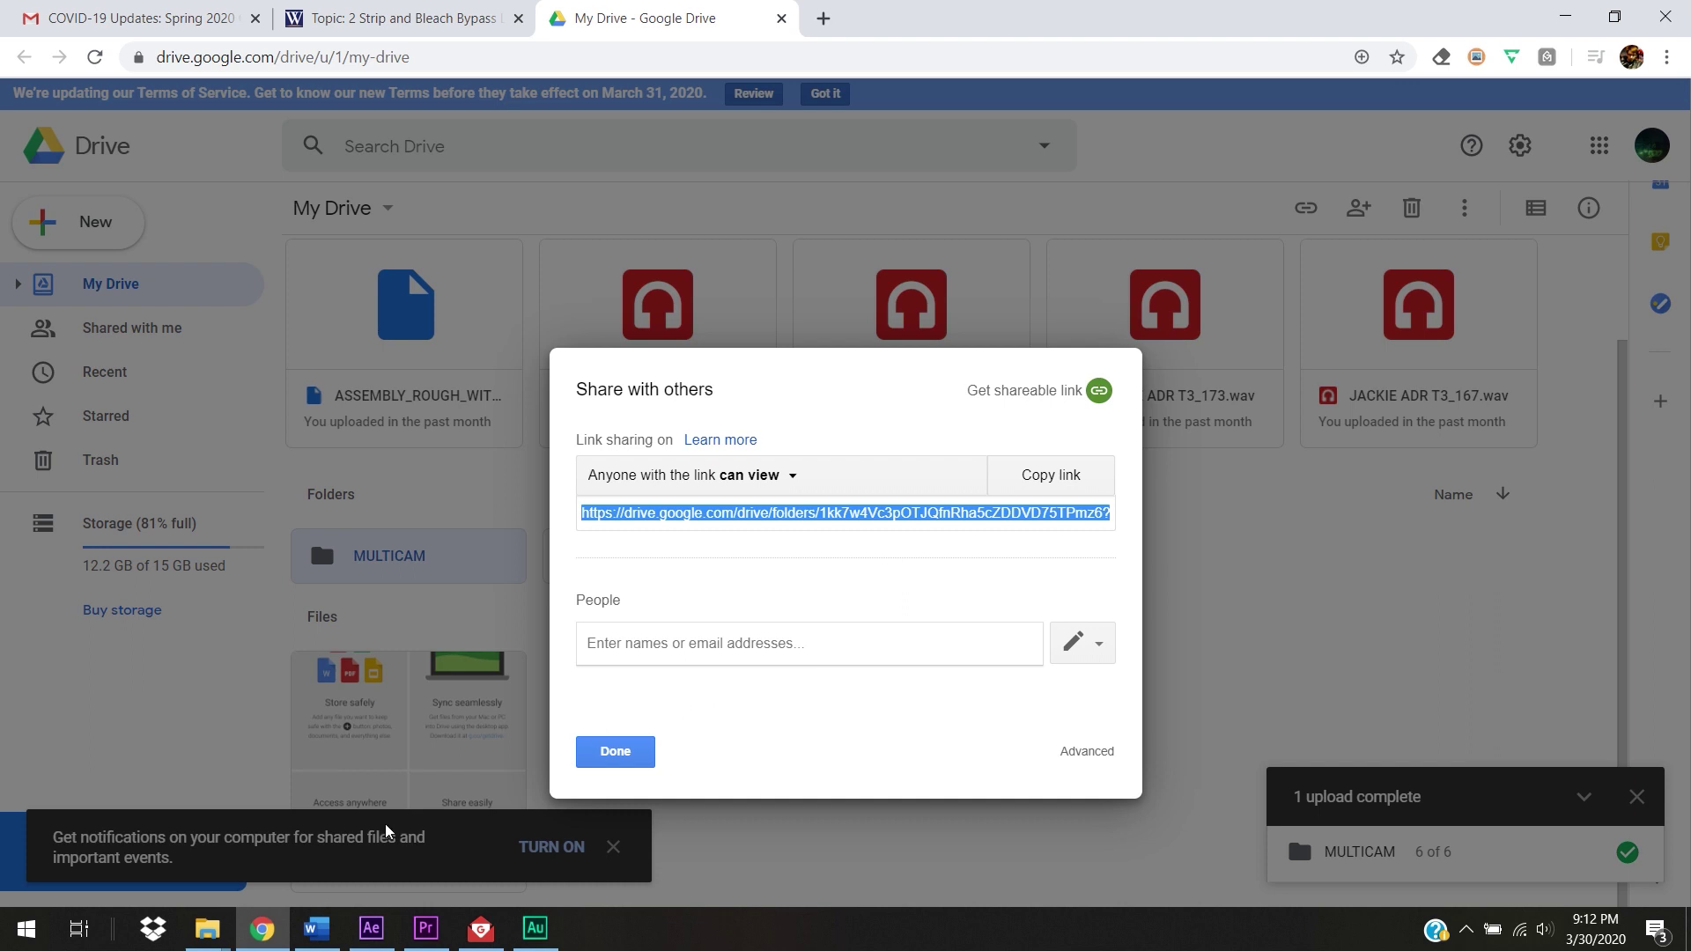
pyautogui.click(207, 929)
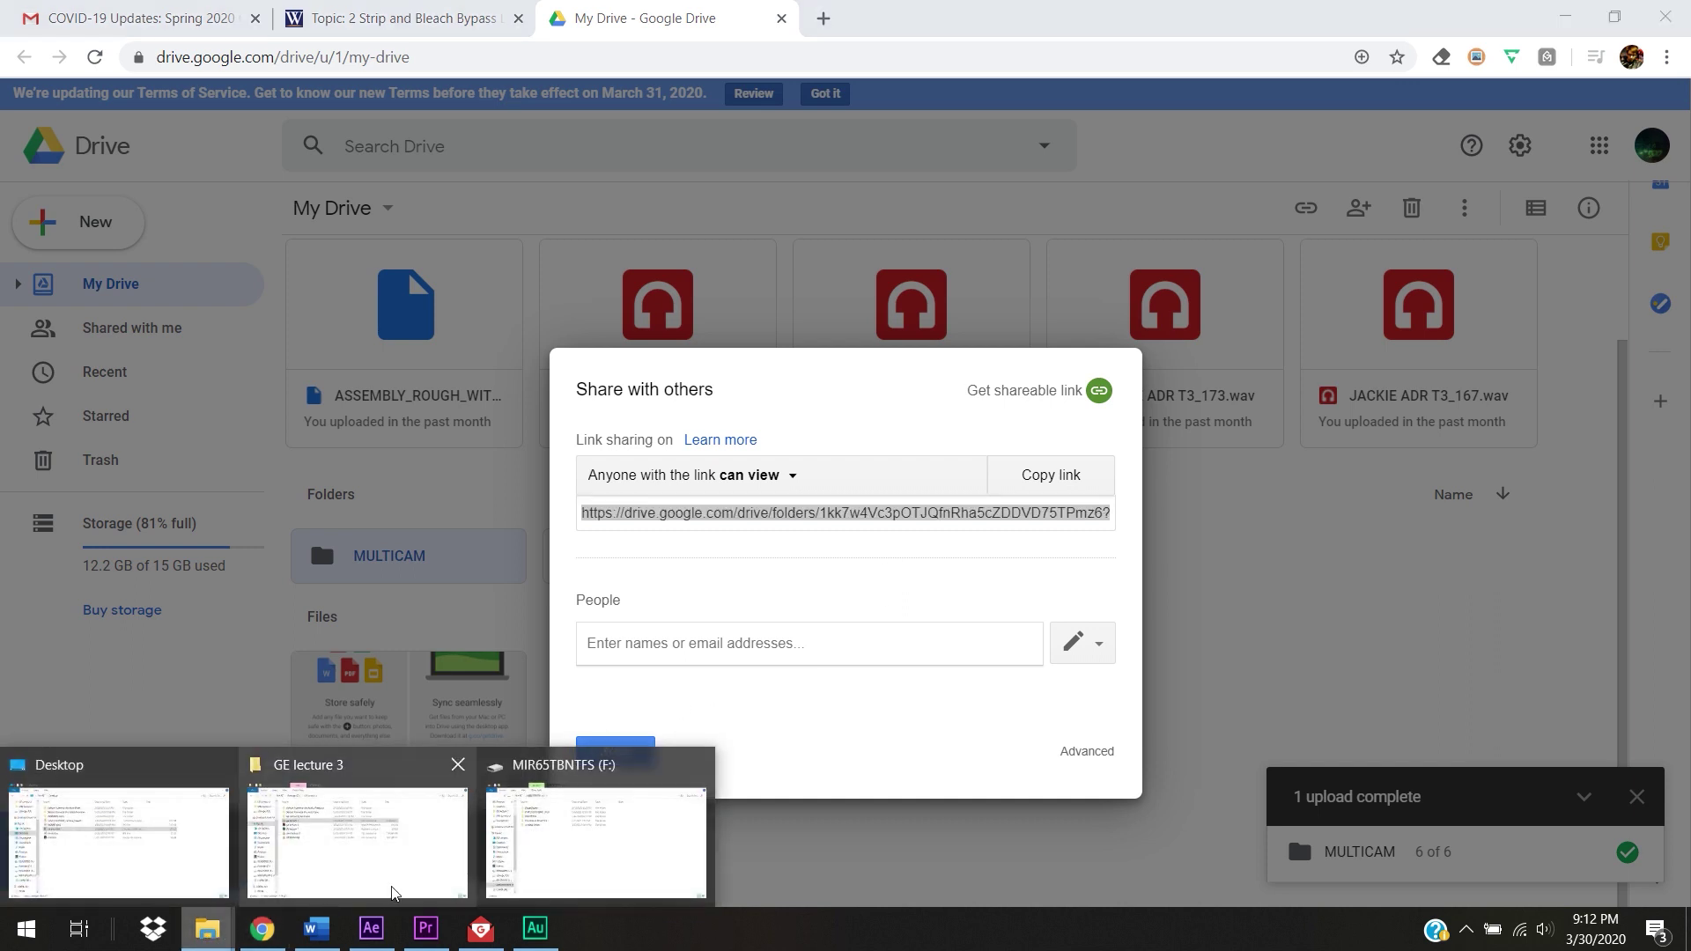
pyautogui.click(564, 828)
pyautogui.doubleClick(774, 440)
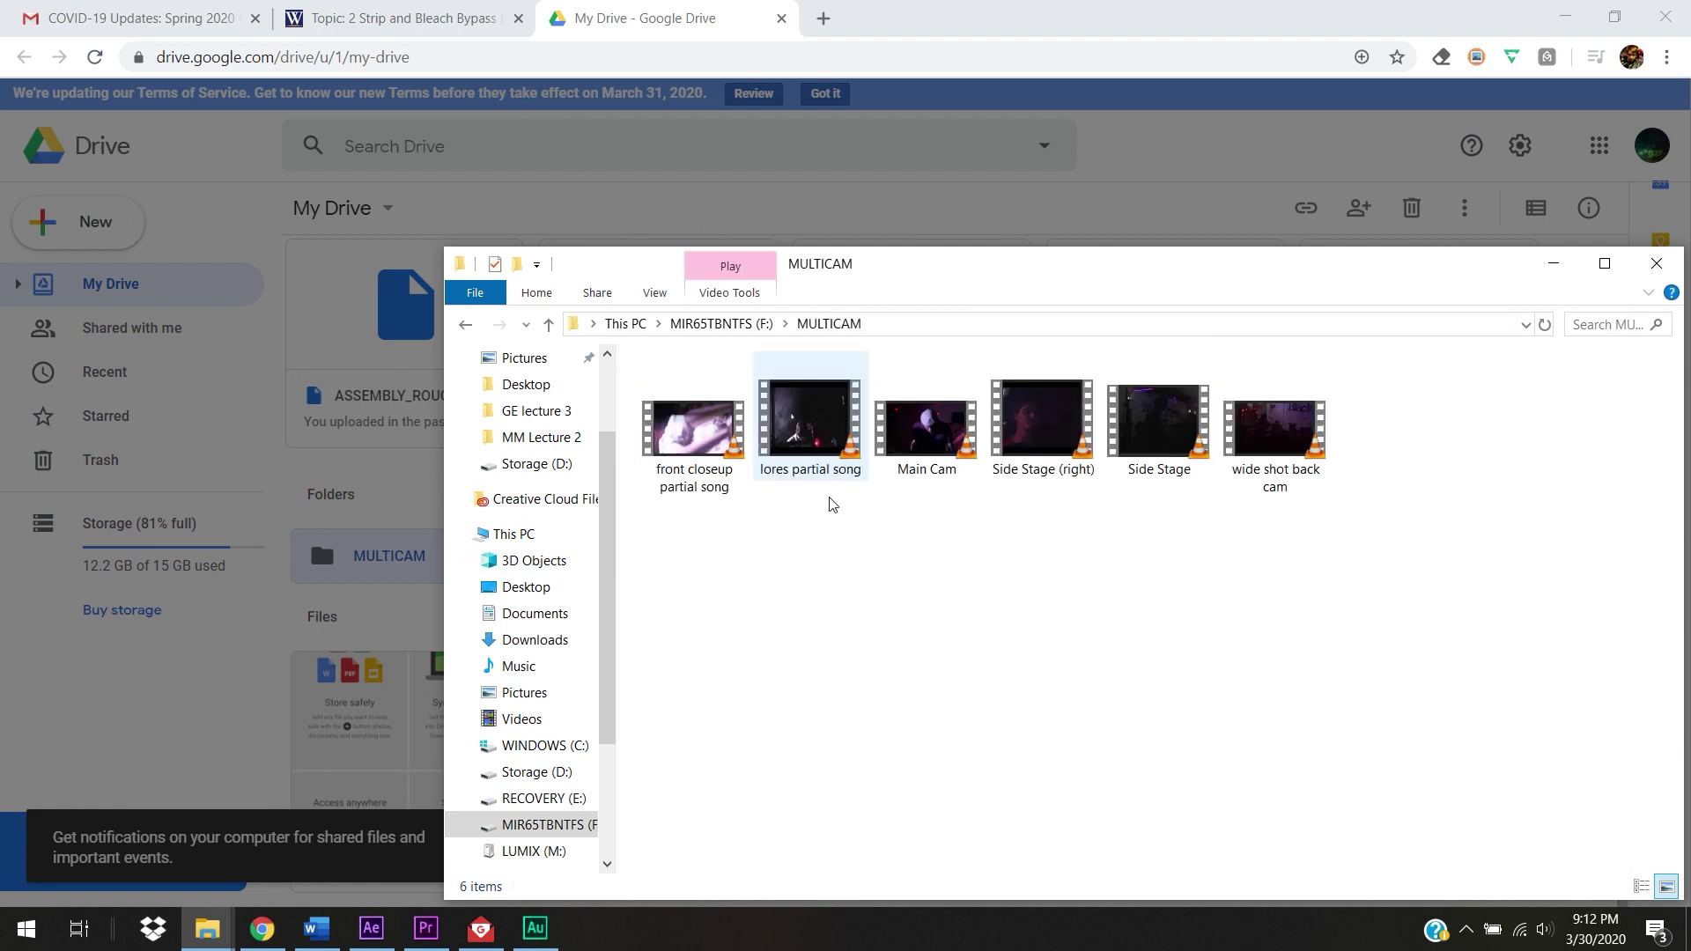
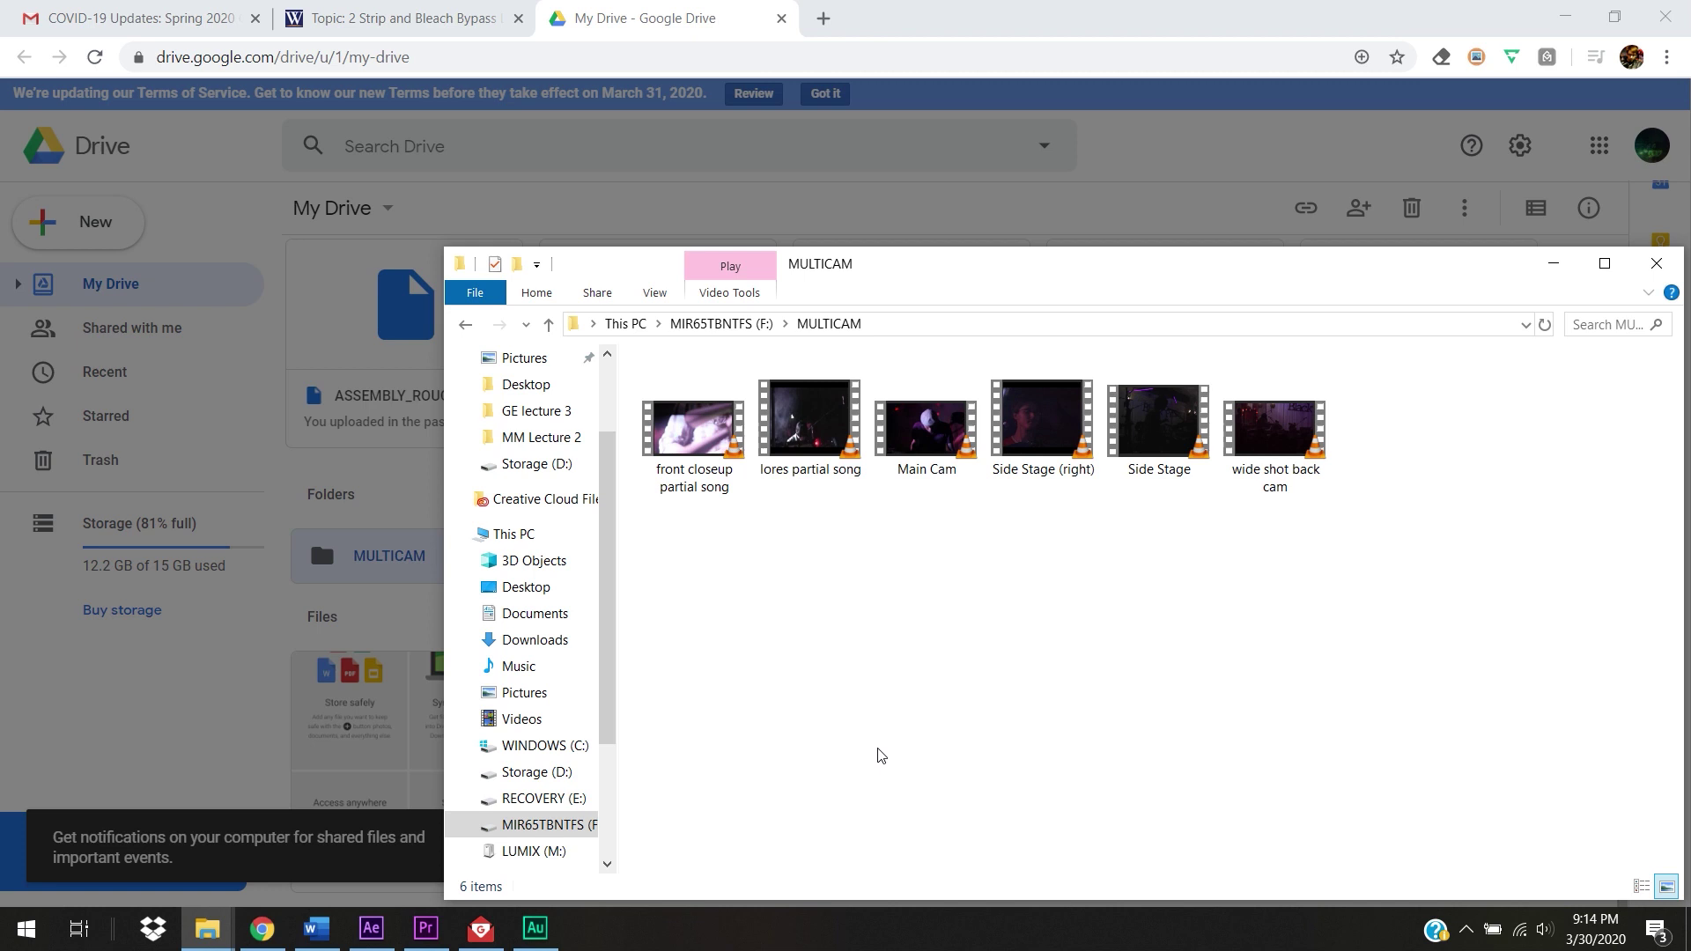
# Step: Switch to Premiere Pro and import all six video clips from the MULTICAM folder into the Untitled project
pyautogui.click(426, 929)
pyautogui.click(415, 635)
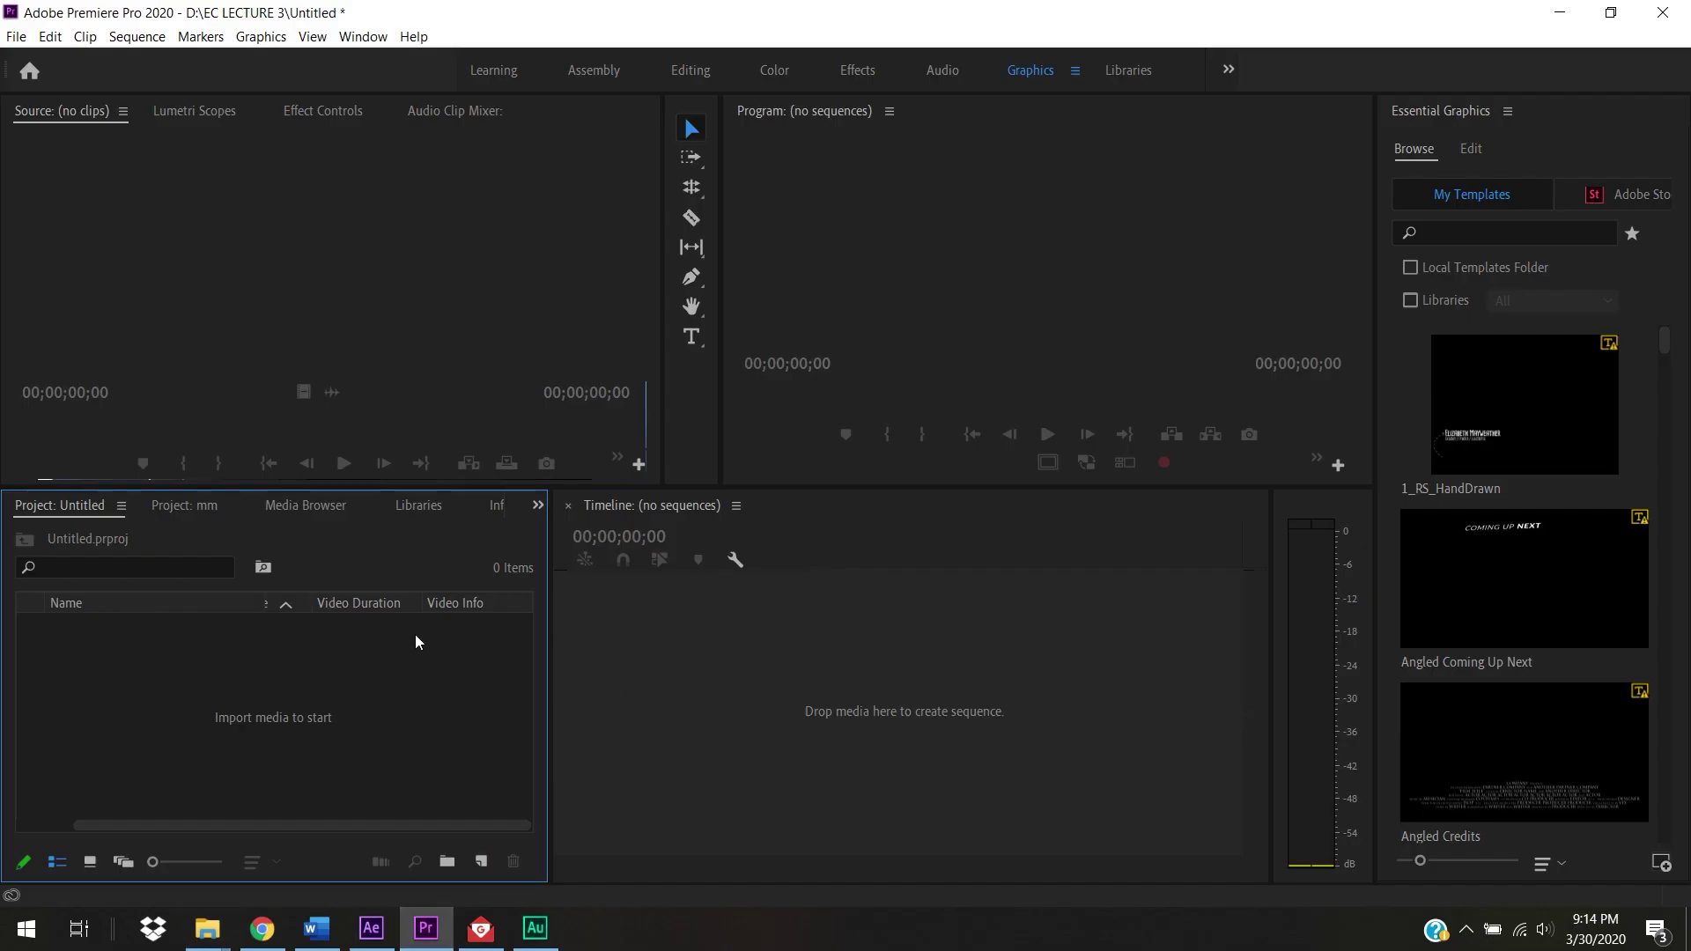
pyautogui.hotkey('ctrl', 'i')
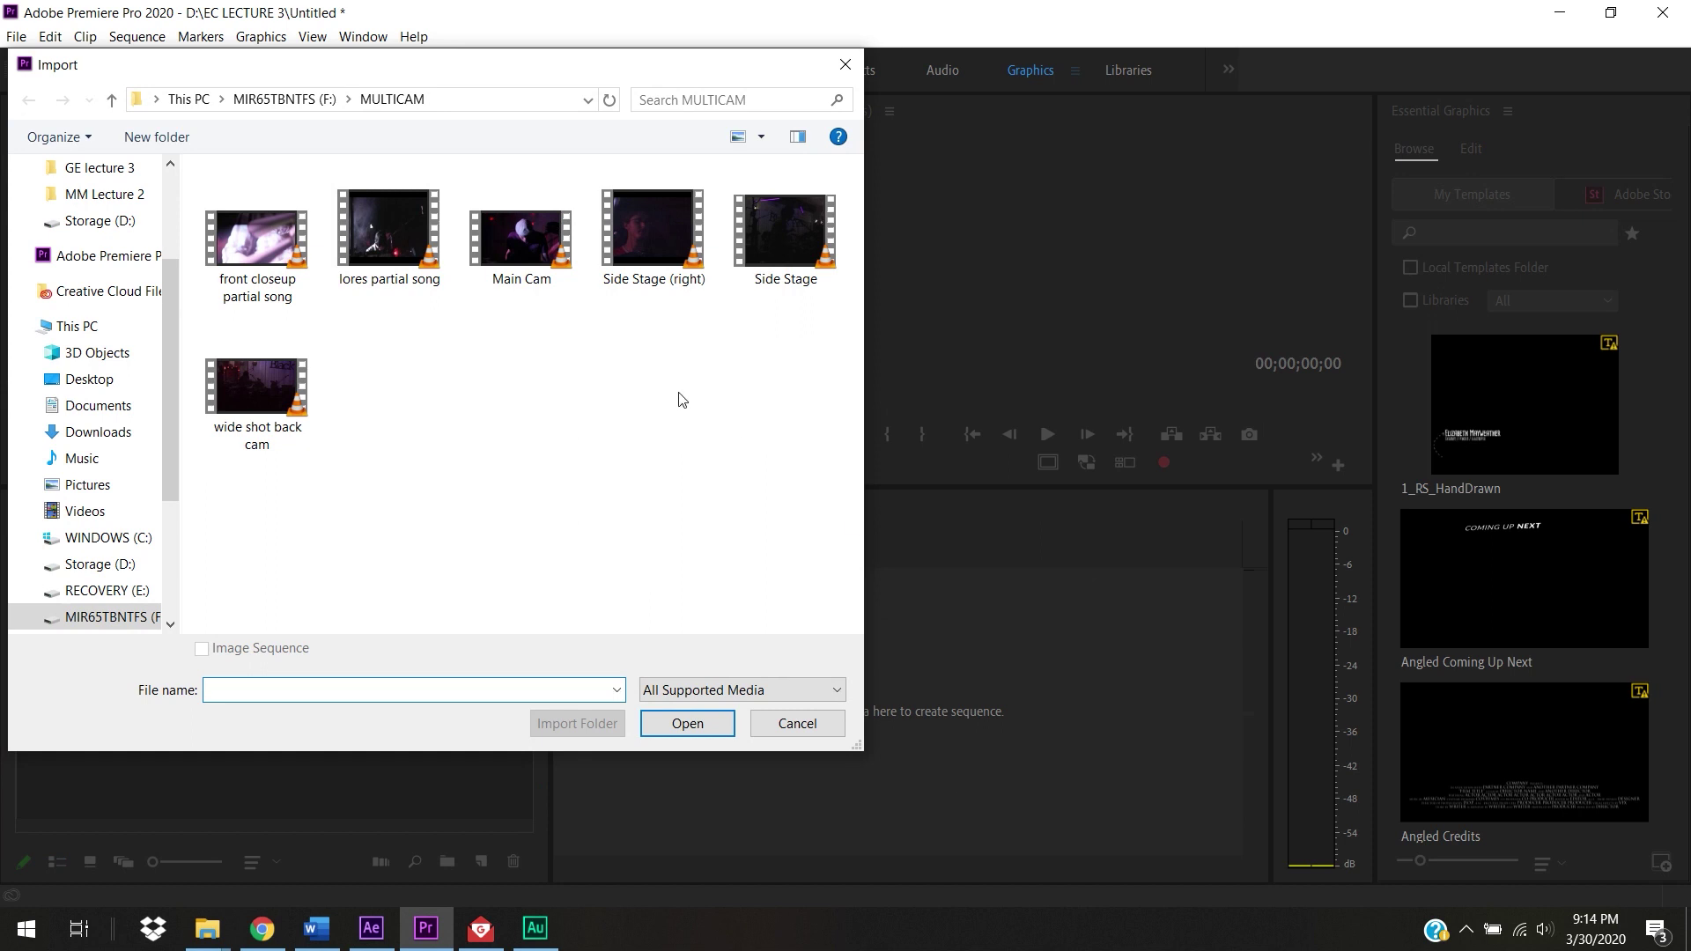
pyautogui.moveTo(828, 469); pyautogui.dragTo(250, 206)
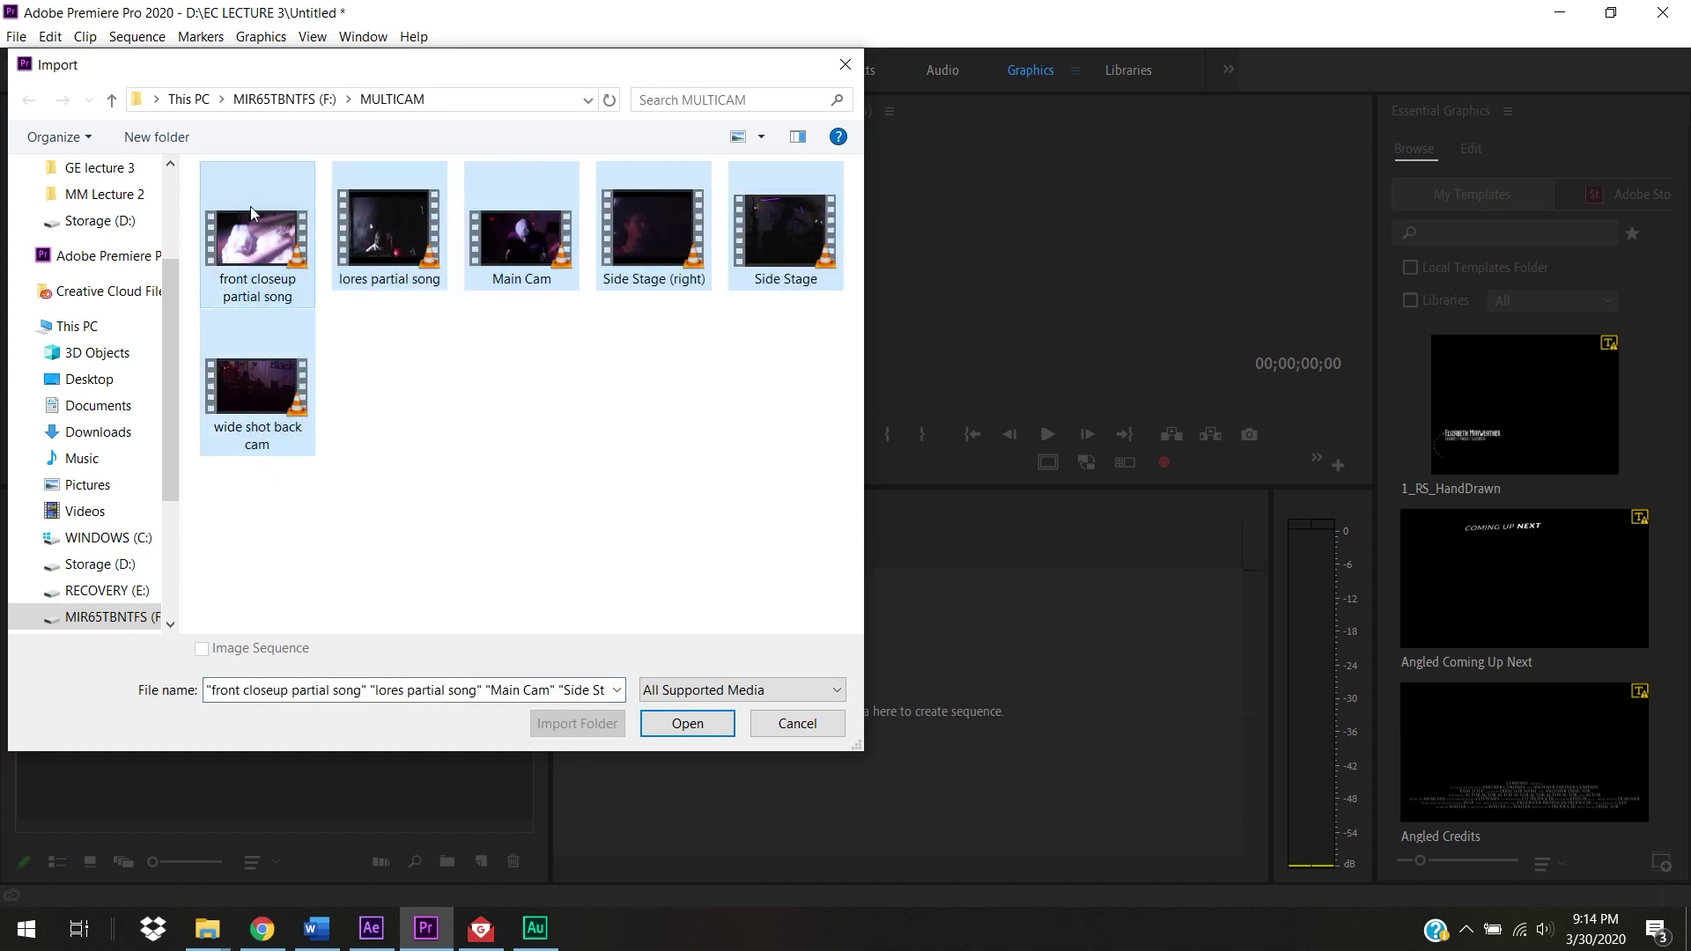
pyautogui.click(710, 726)
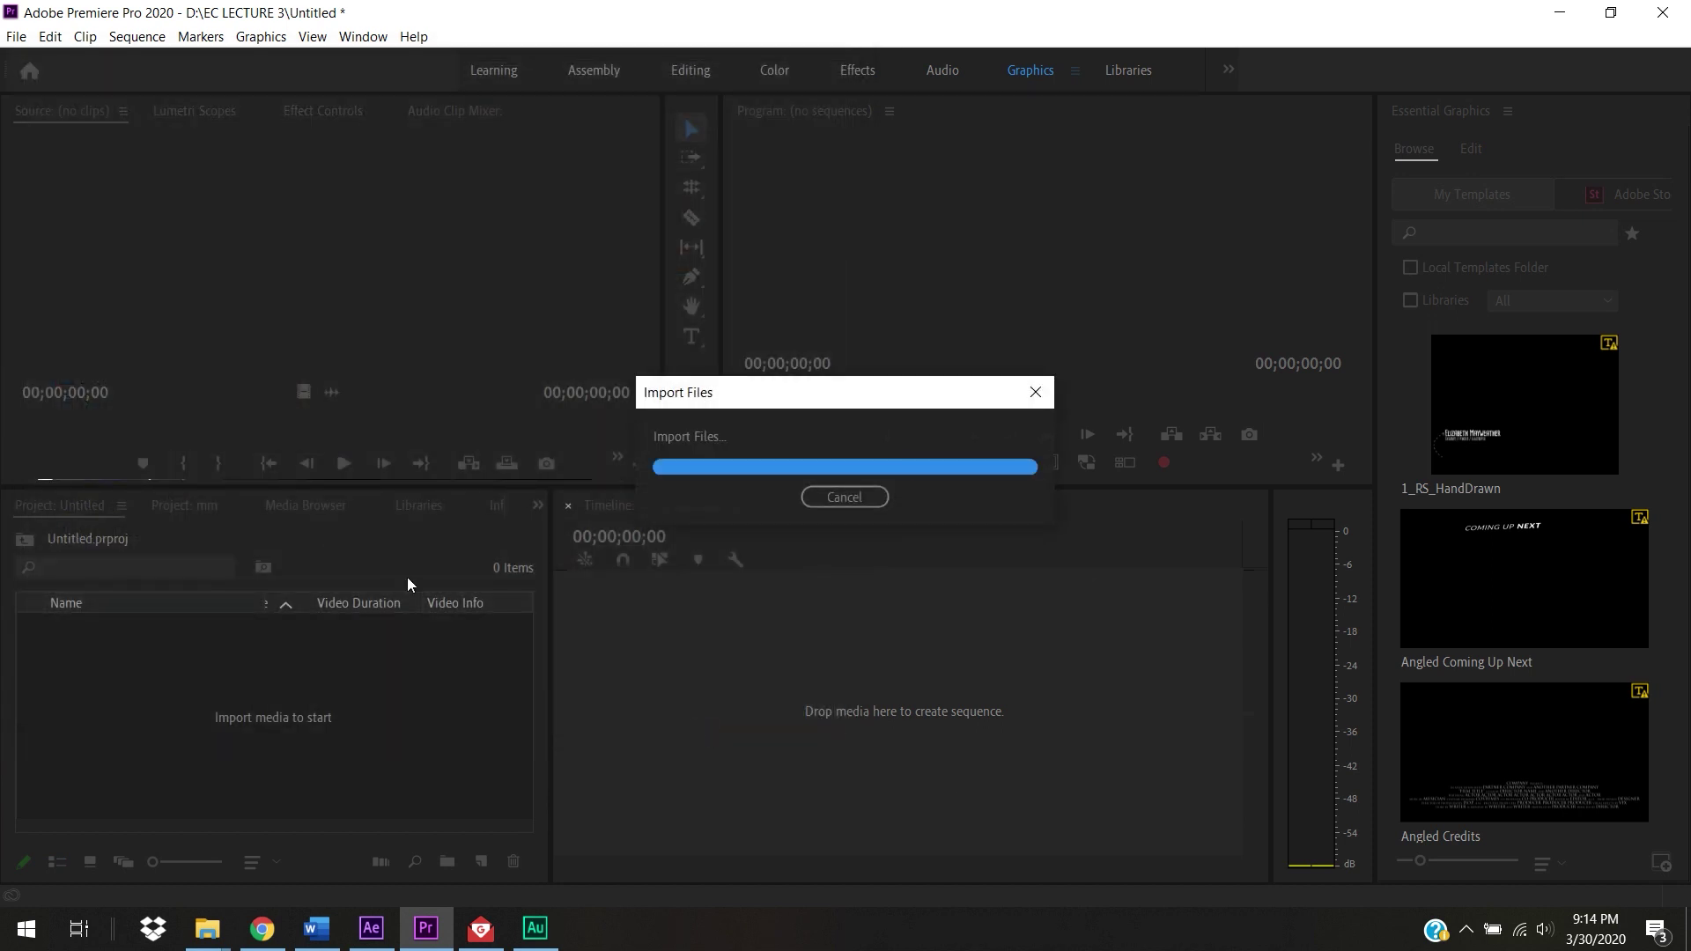
pyautogui.click(365, 793)
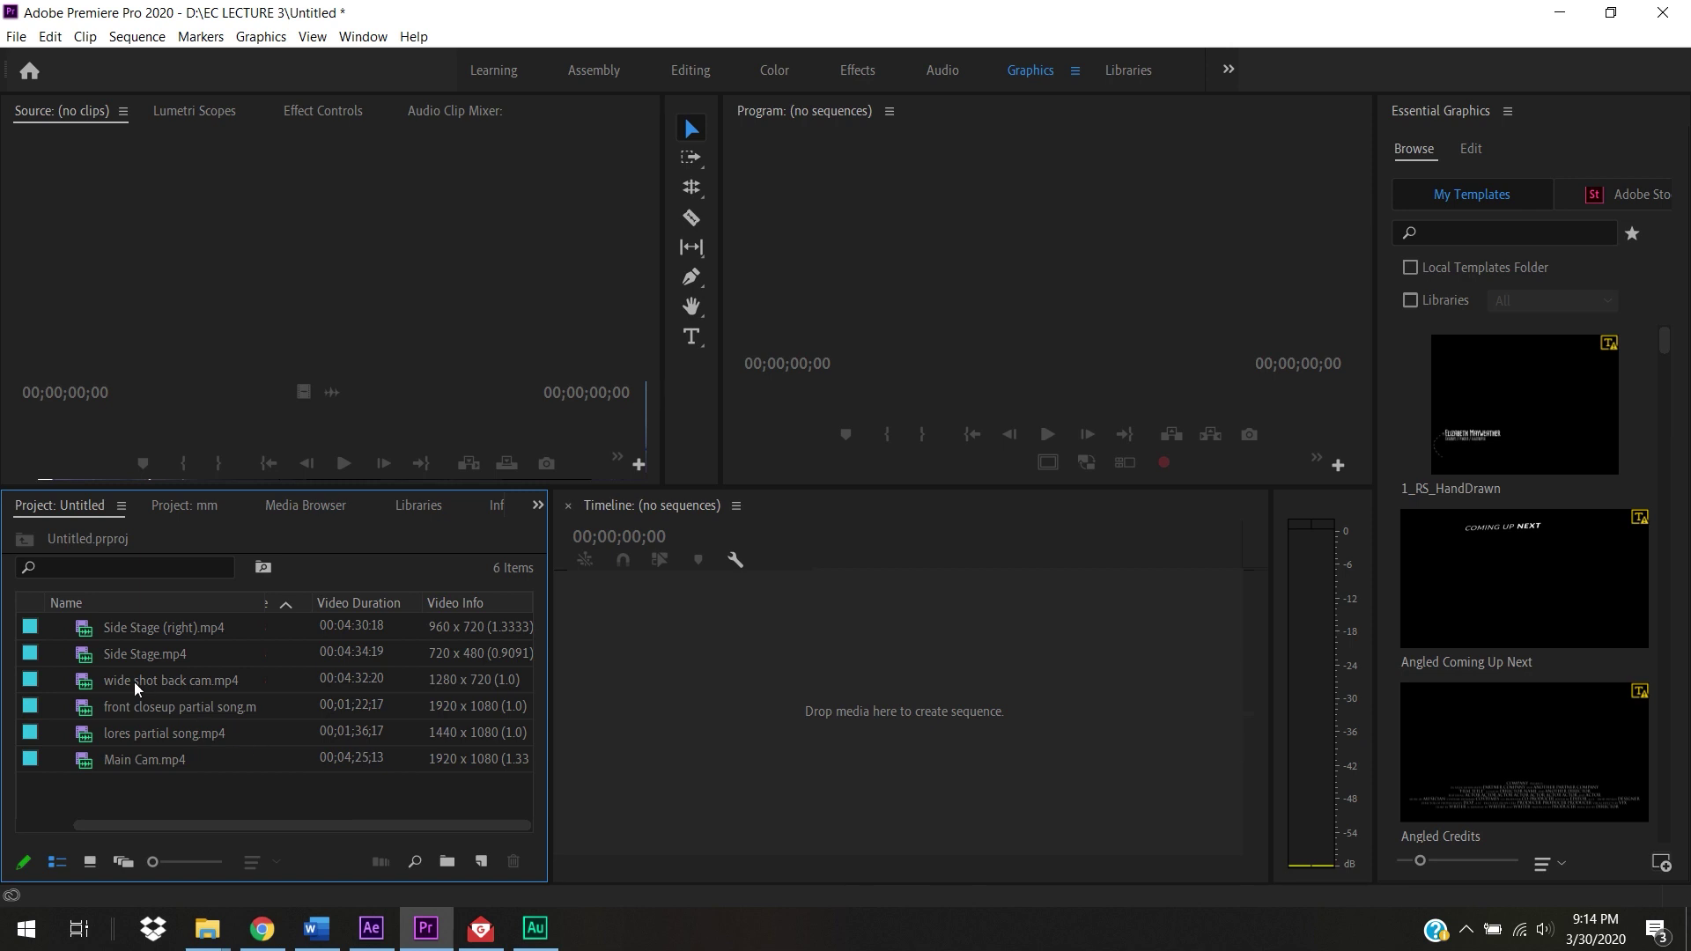
# Step: Preview Side Stage (right).mp4 in the Source monitor, scrubbing to about 00:02:30, and undo the marker tried at 00:02:01:18
pyautogui.click(88, 632)
pyautogui.doubleClick(88, 632)
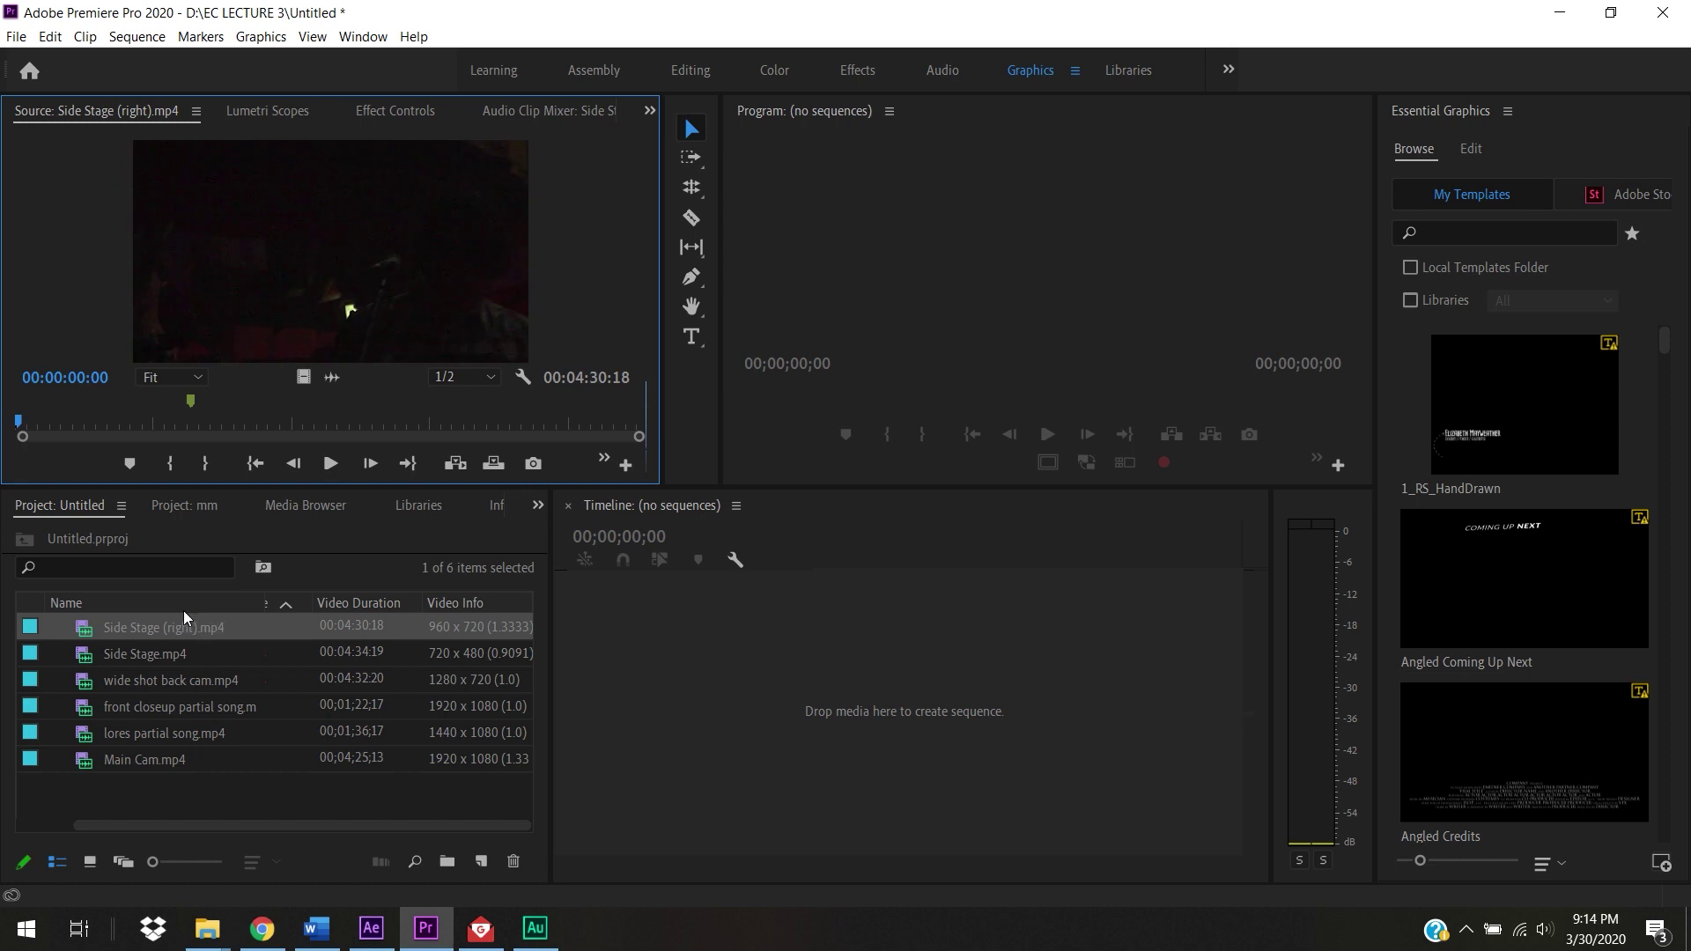
pyautogui.click(34, 428)
pyautogui.moveTo(34, 428); pyautogui.dragTo(299, 458)
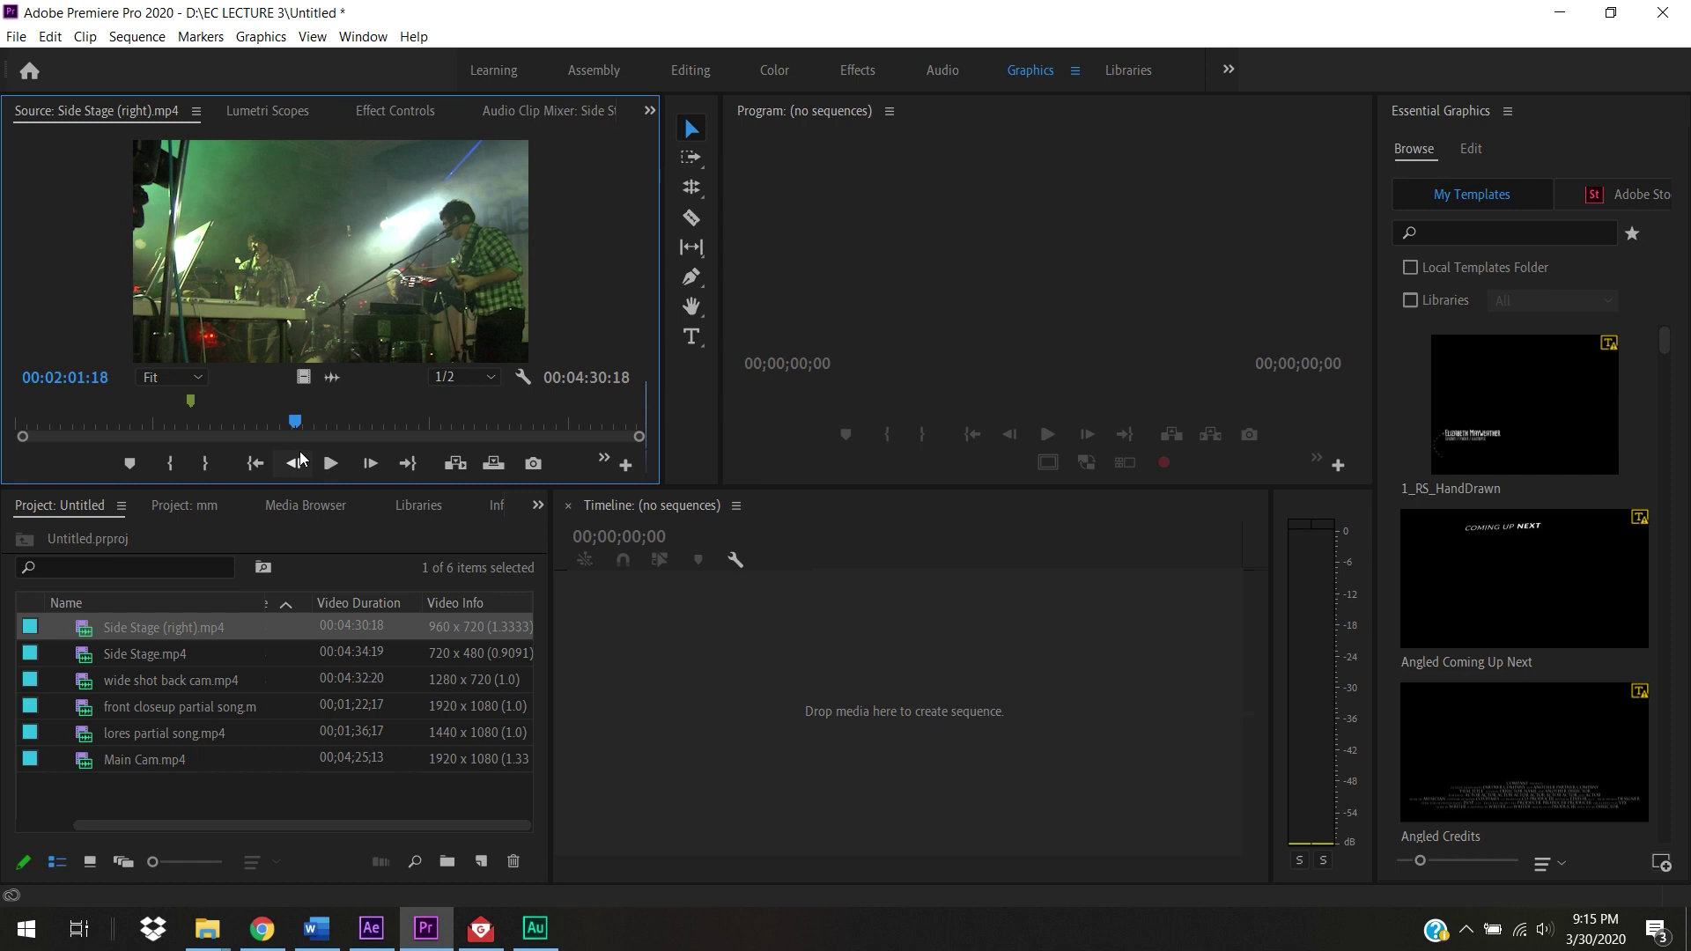
pyautogui.press('m')
pyautogui.hotkey('ctrl', 'z')
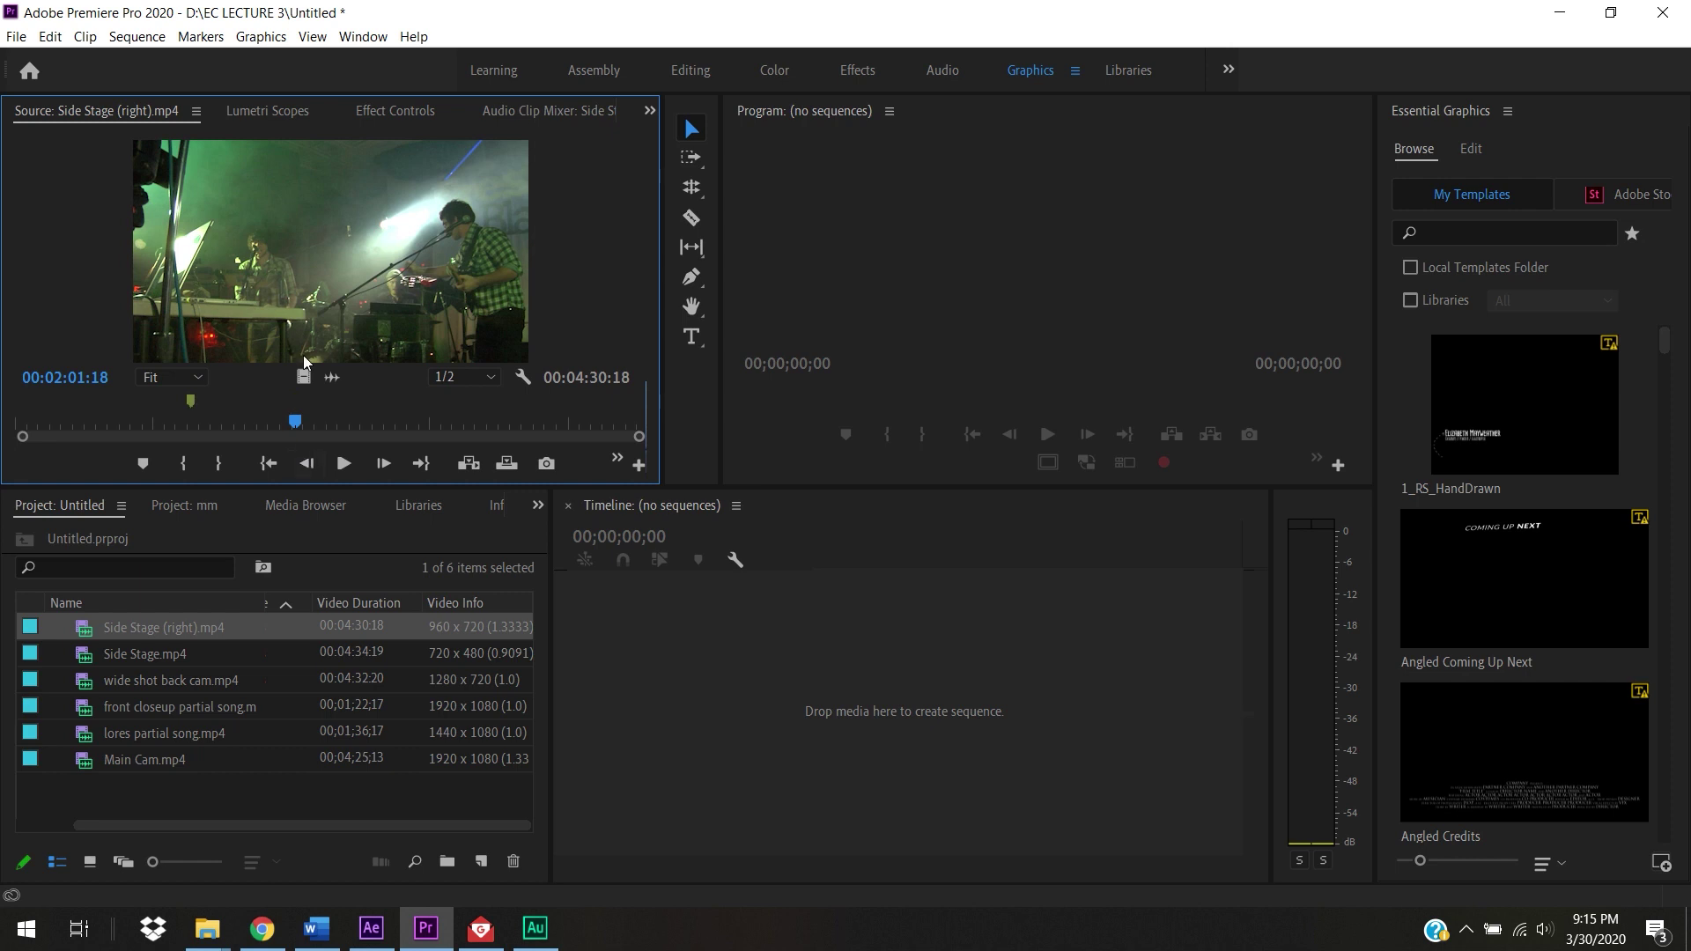
pyautogui.moveTo(297, 423); pyautogui.dragTo(366, 423)
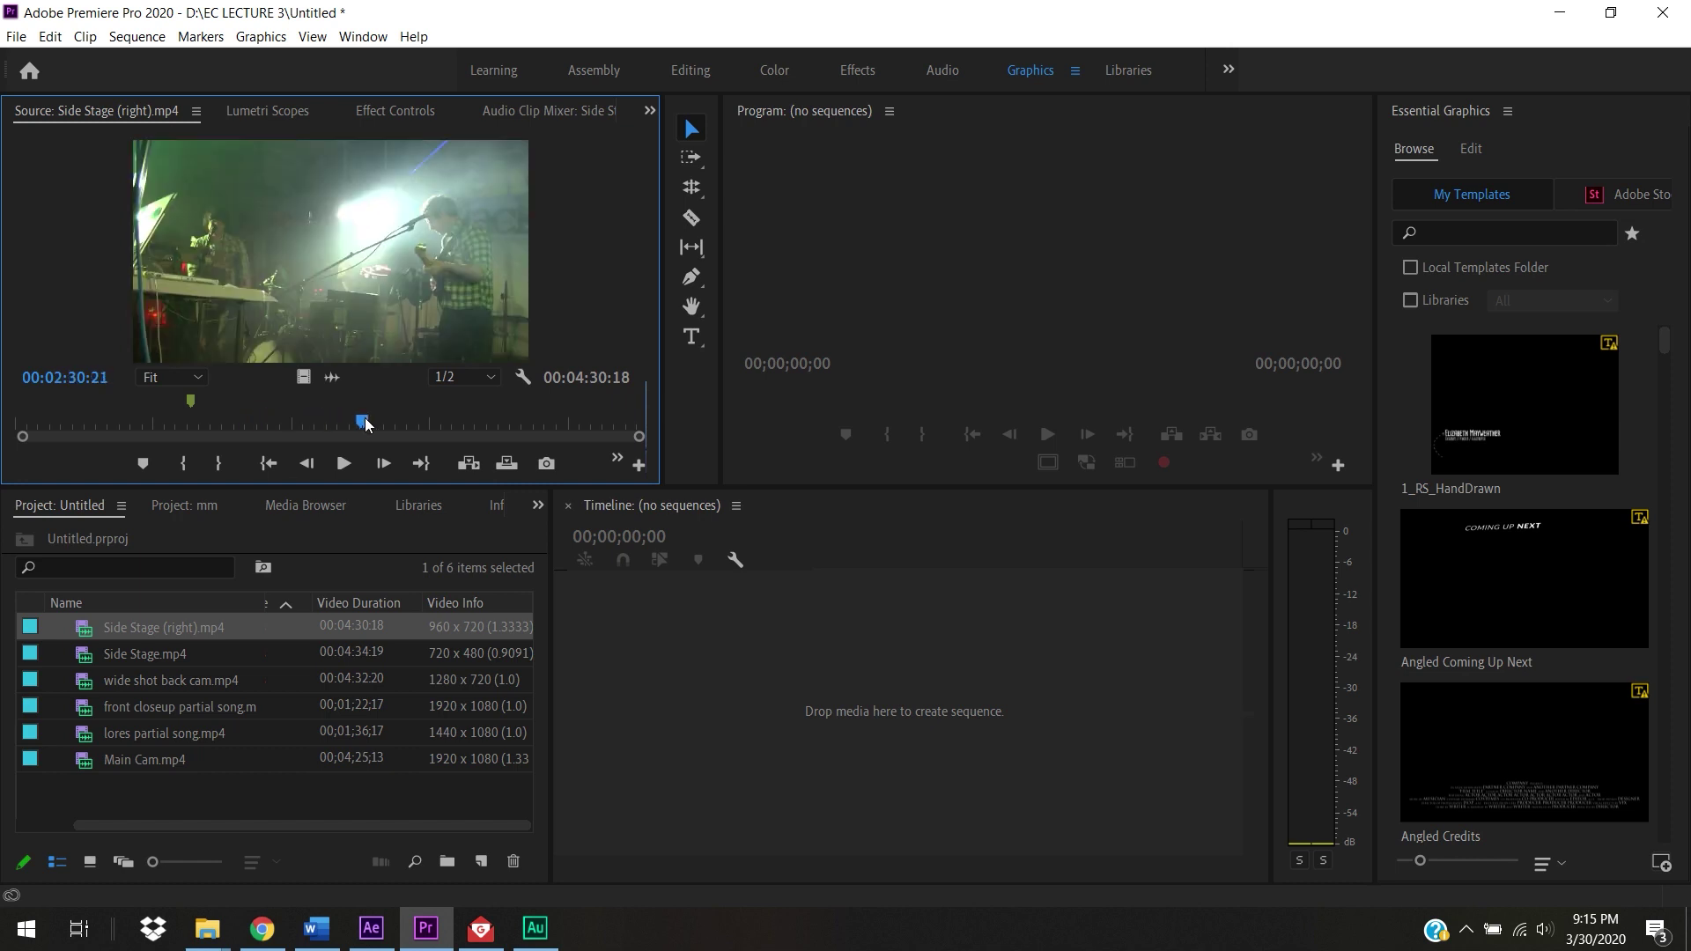
# Step: Load Side Stage.mp4 and wide shot back cam.mp4 in turn in the Source monitor to view them
pyautogui.doubleClick(166, 656)
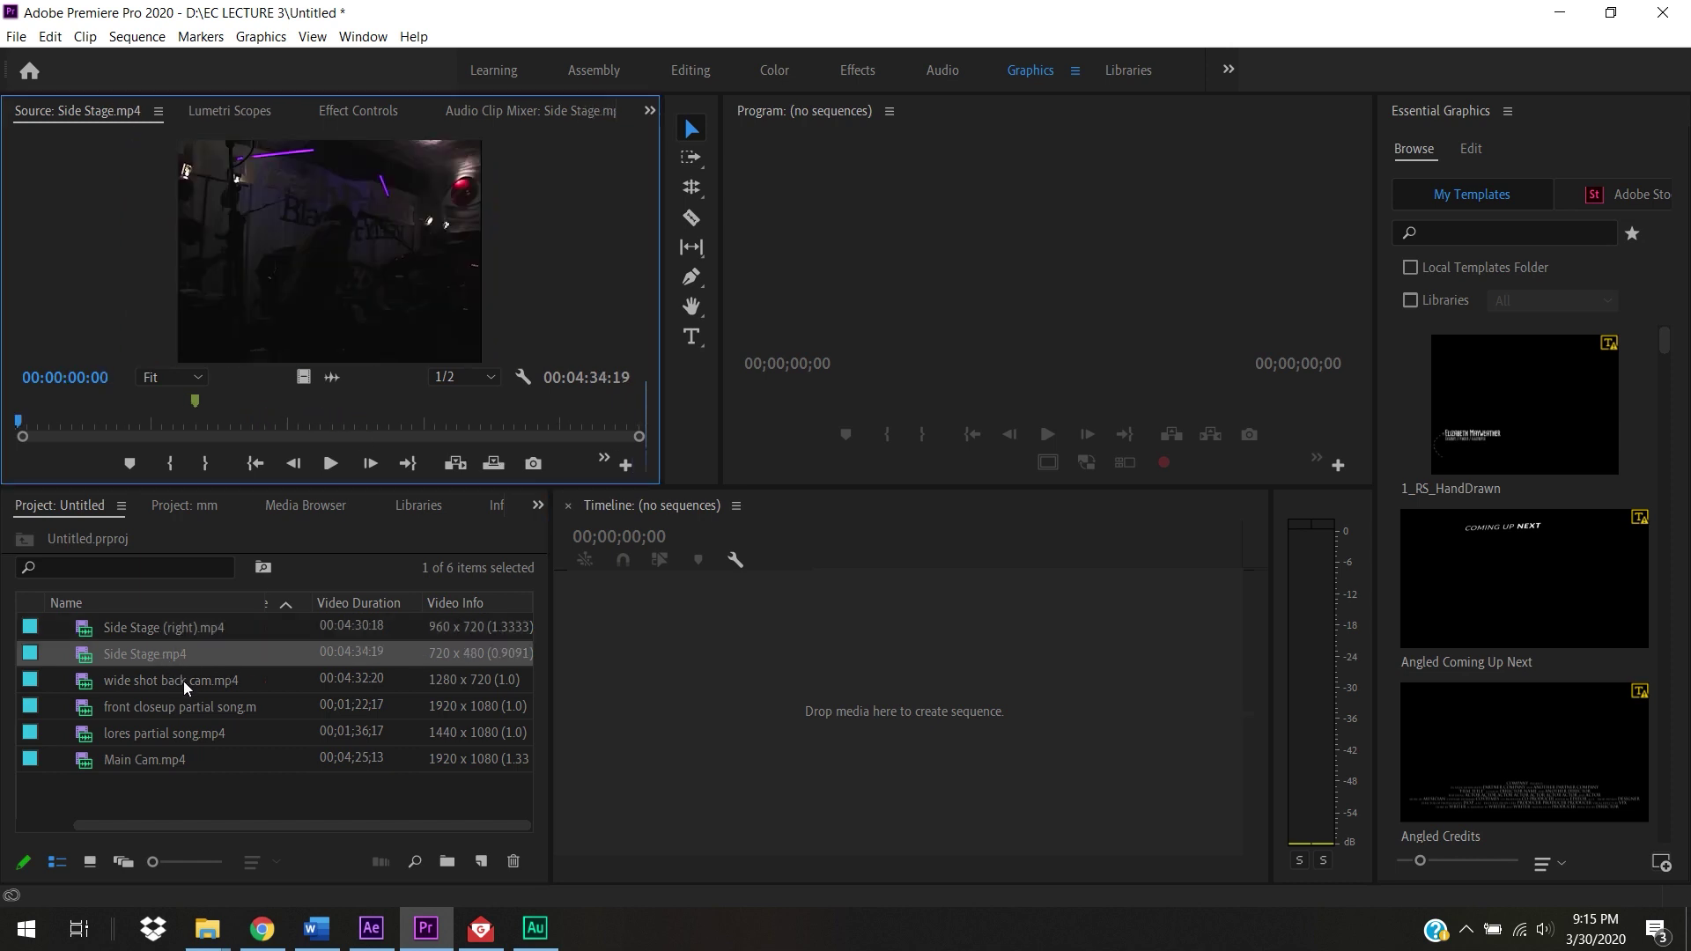
pyautogui.click(184, 691)
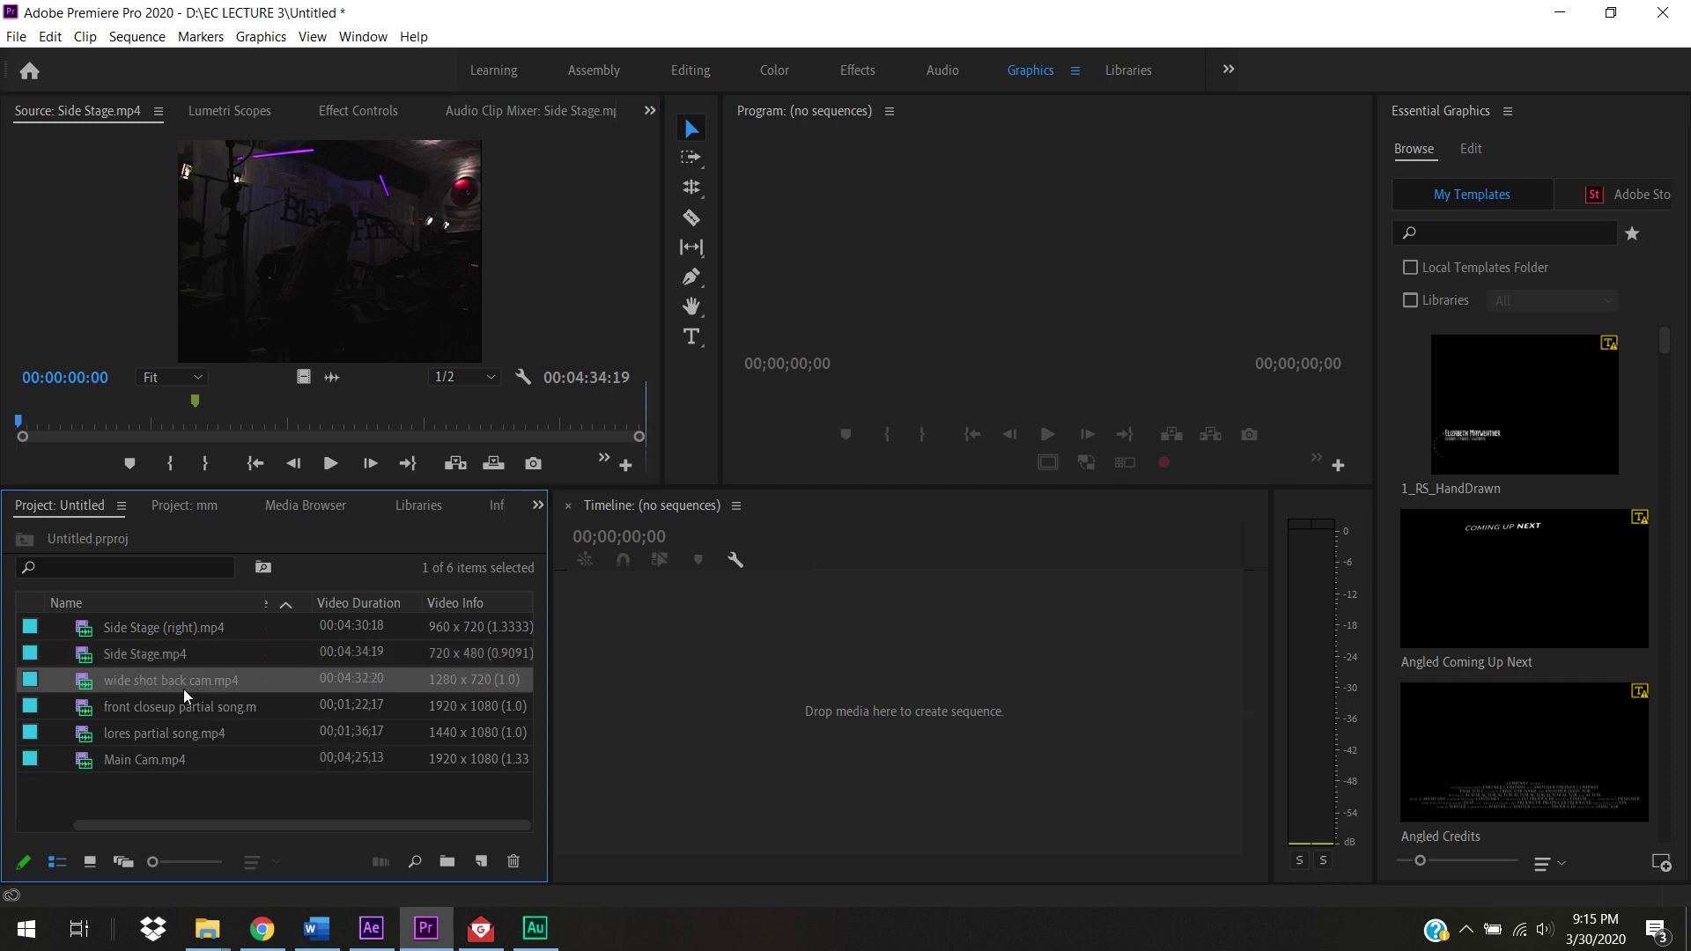
pyautogui.click(183, 689)
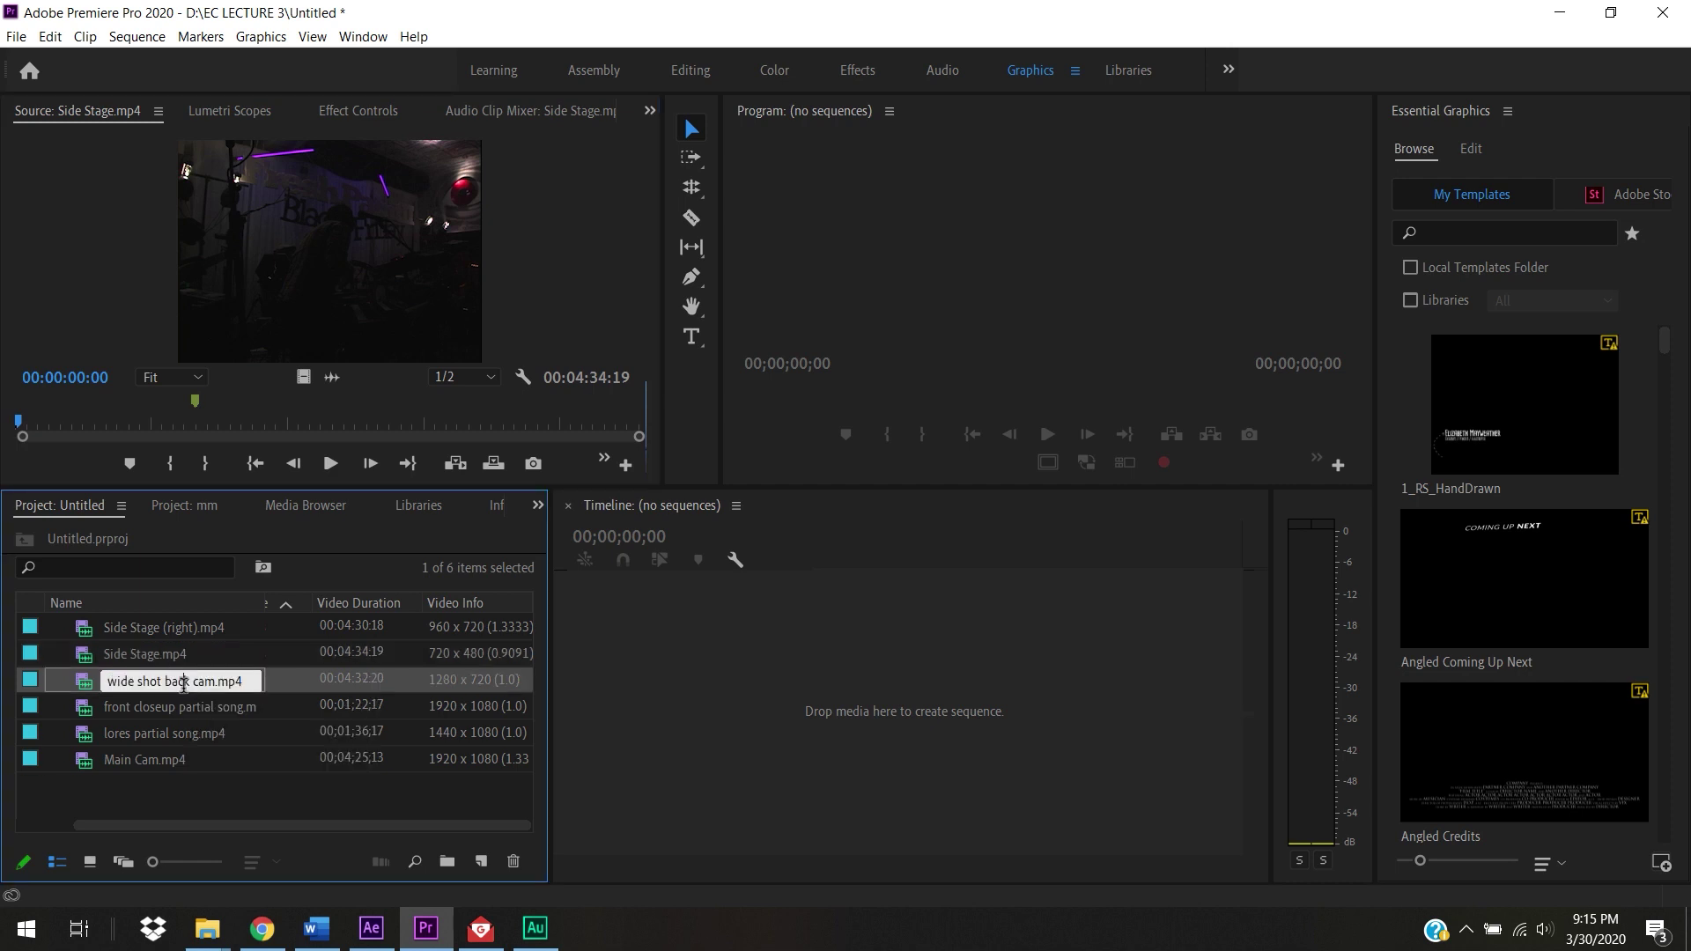
pyautogui.doubleClick(88, 683)
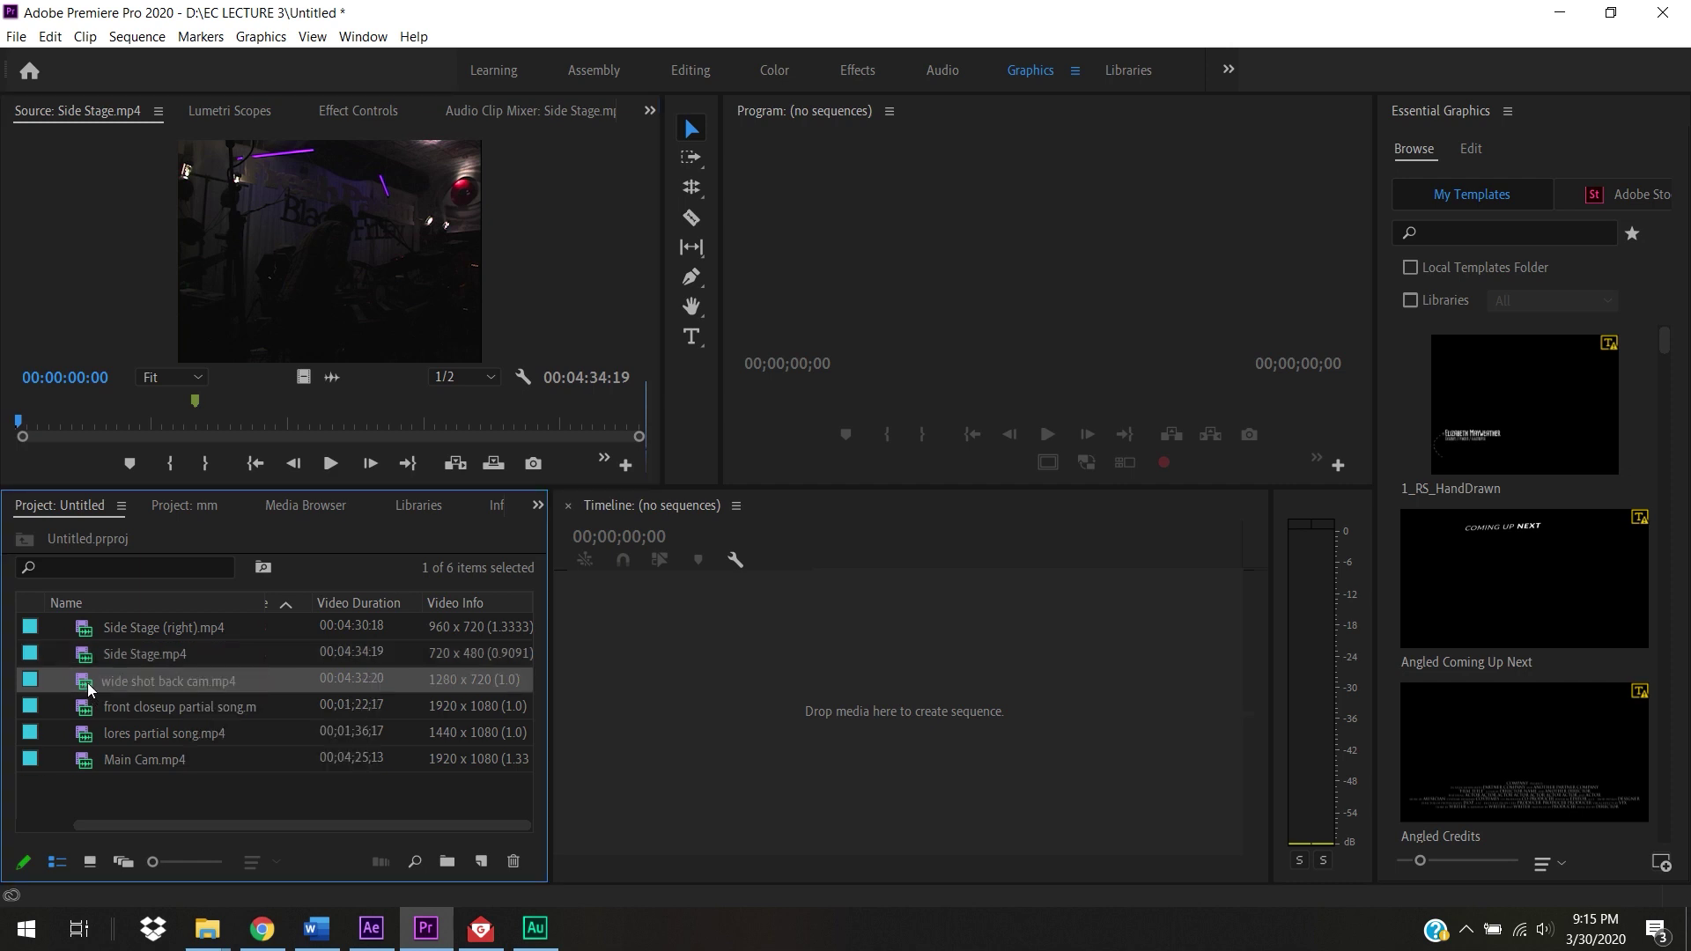
# Step: Compare the video durations of the partial-song clips with the full-length clips, and view lores partial song.mp4 in the Source monitor
pyautogui.click(370, 712)
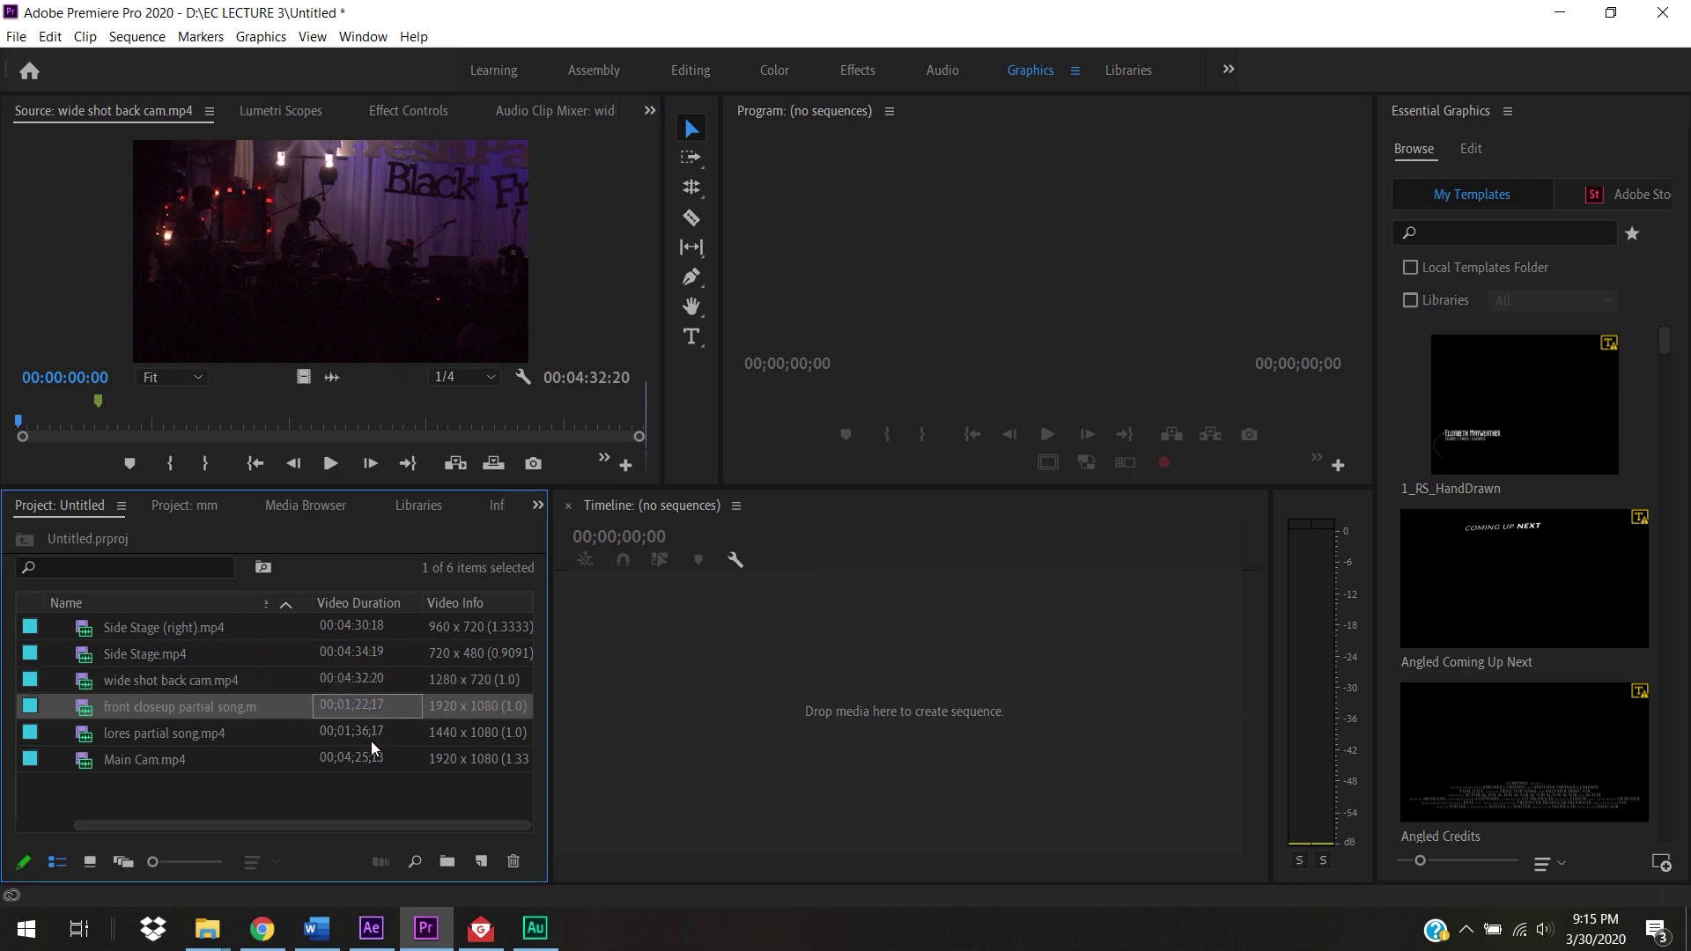
pyautogui.click(372, 734)
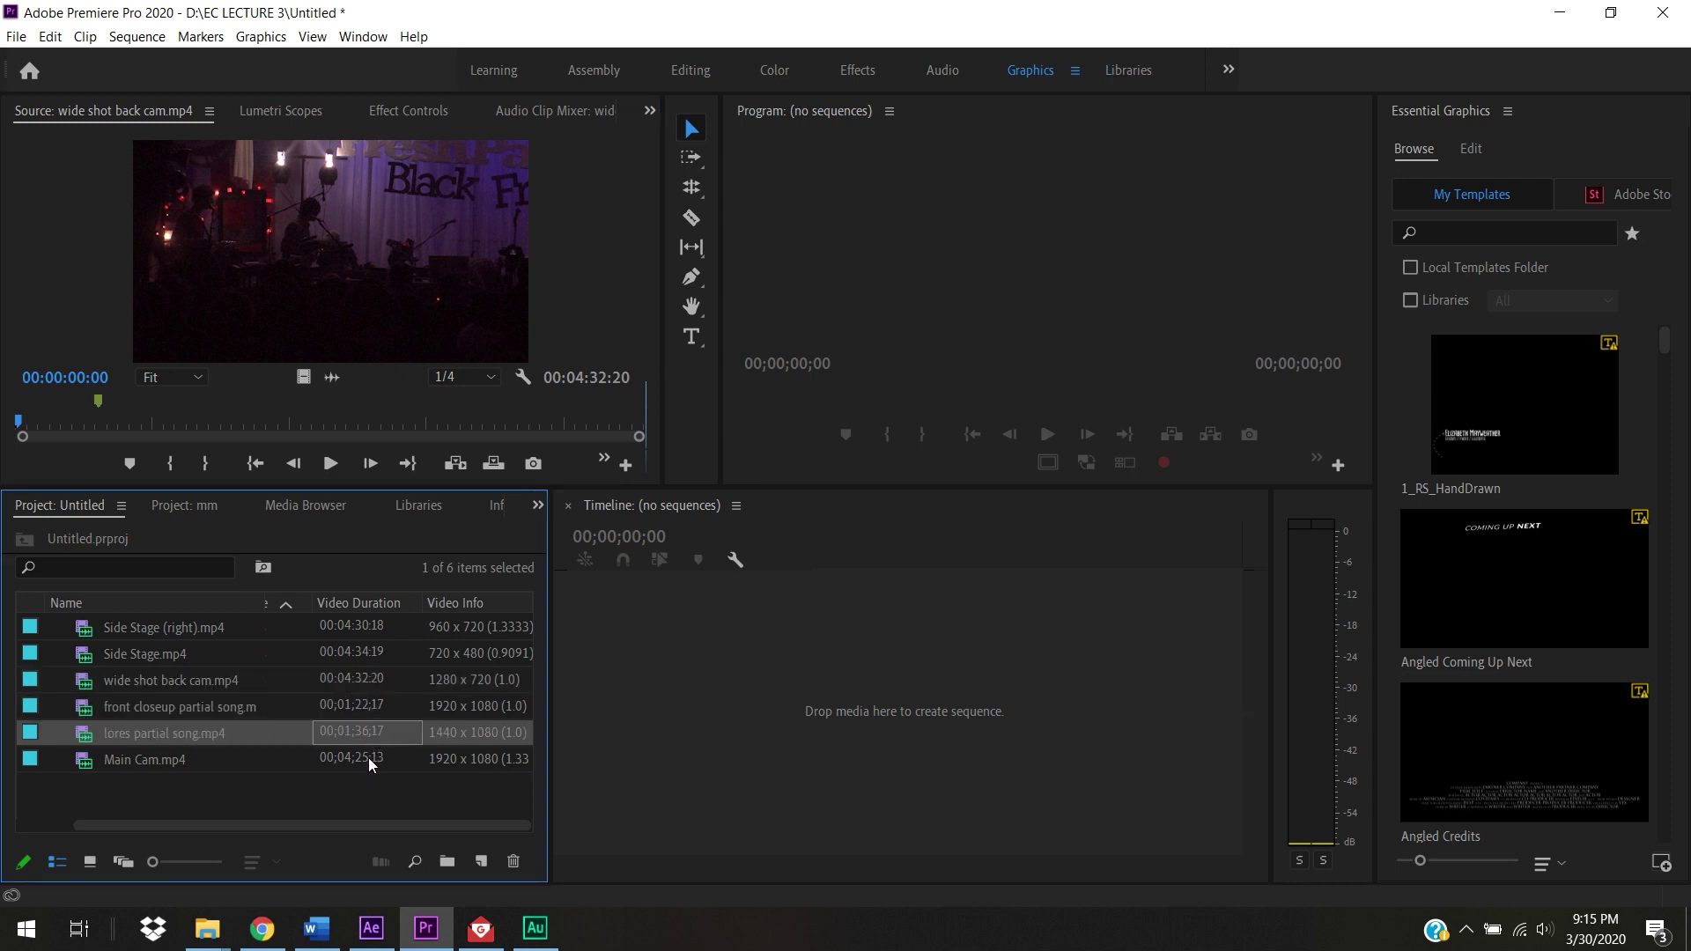
pyautogui.click(368, 759)
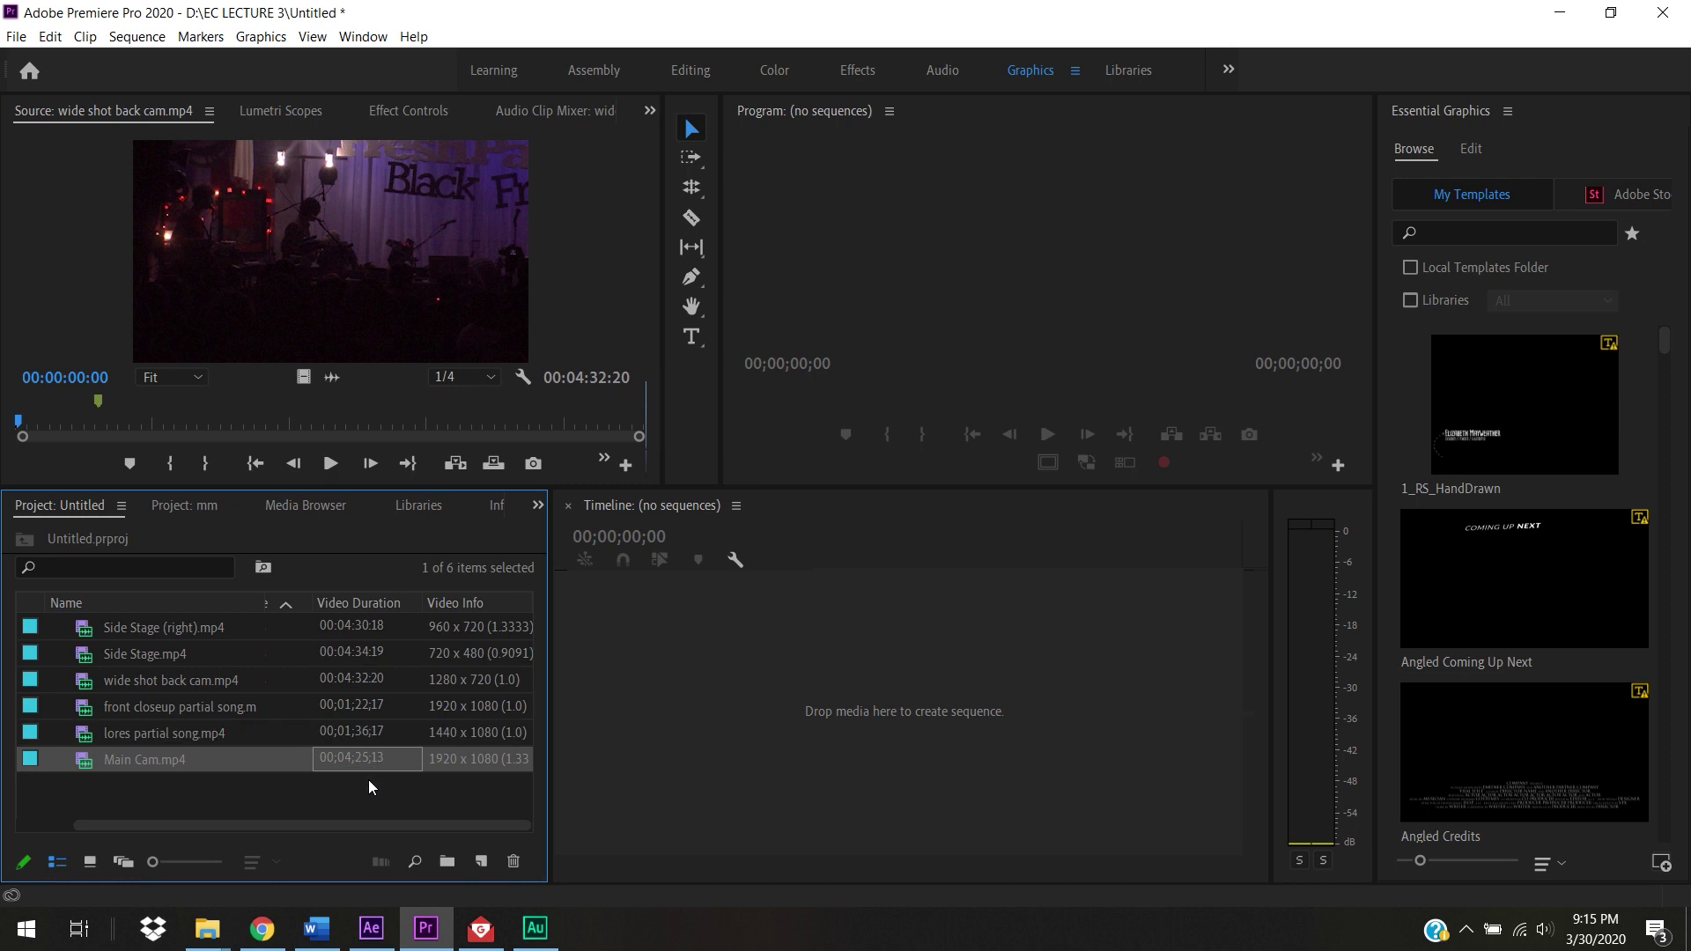
pyautogui.click(346, 705)
pyautogui.click(182, 705)
pyautogui.click(175, 731)
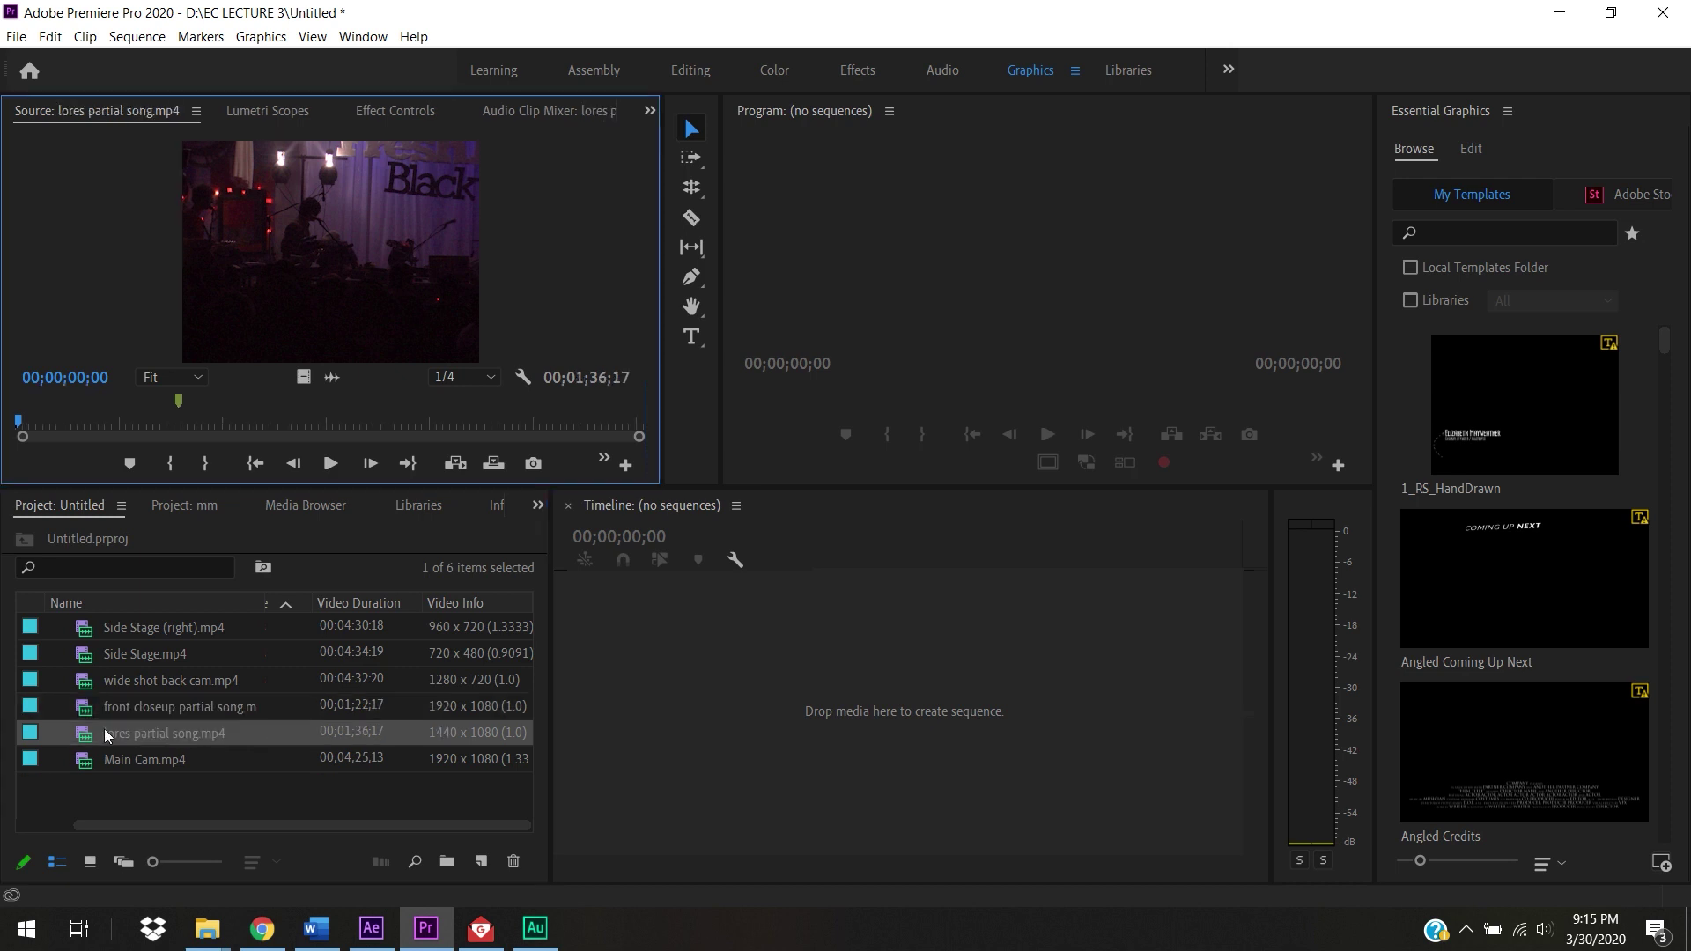
pyautogui.doubleClick(104, 727)
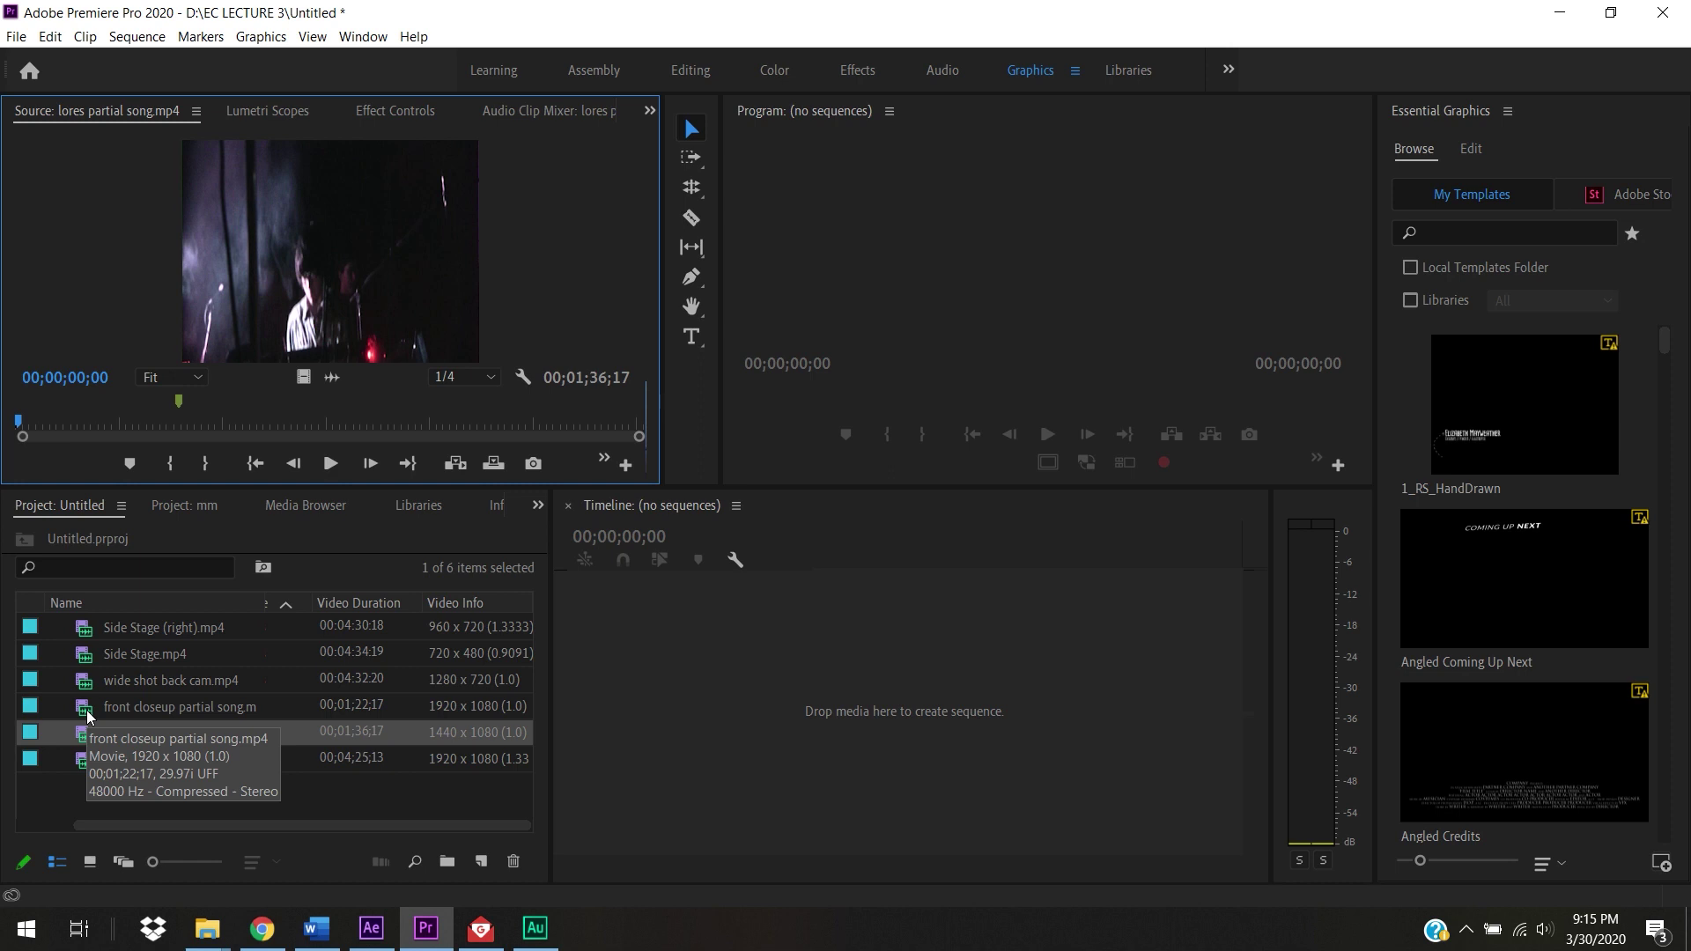
pyautogui.click(372, 705)
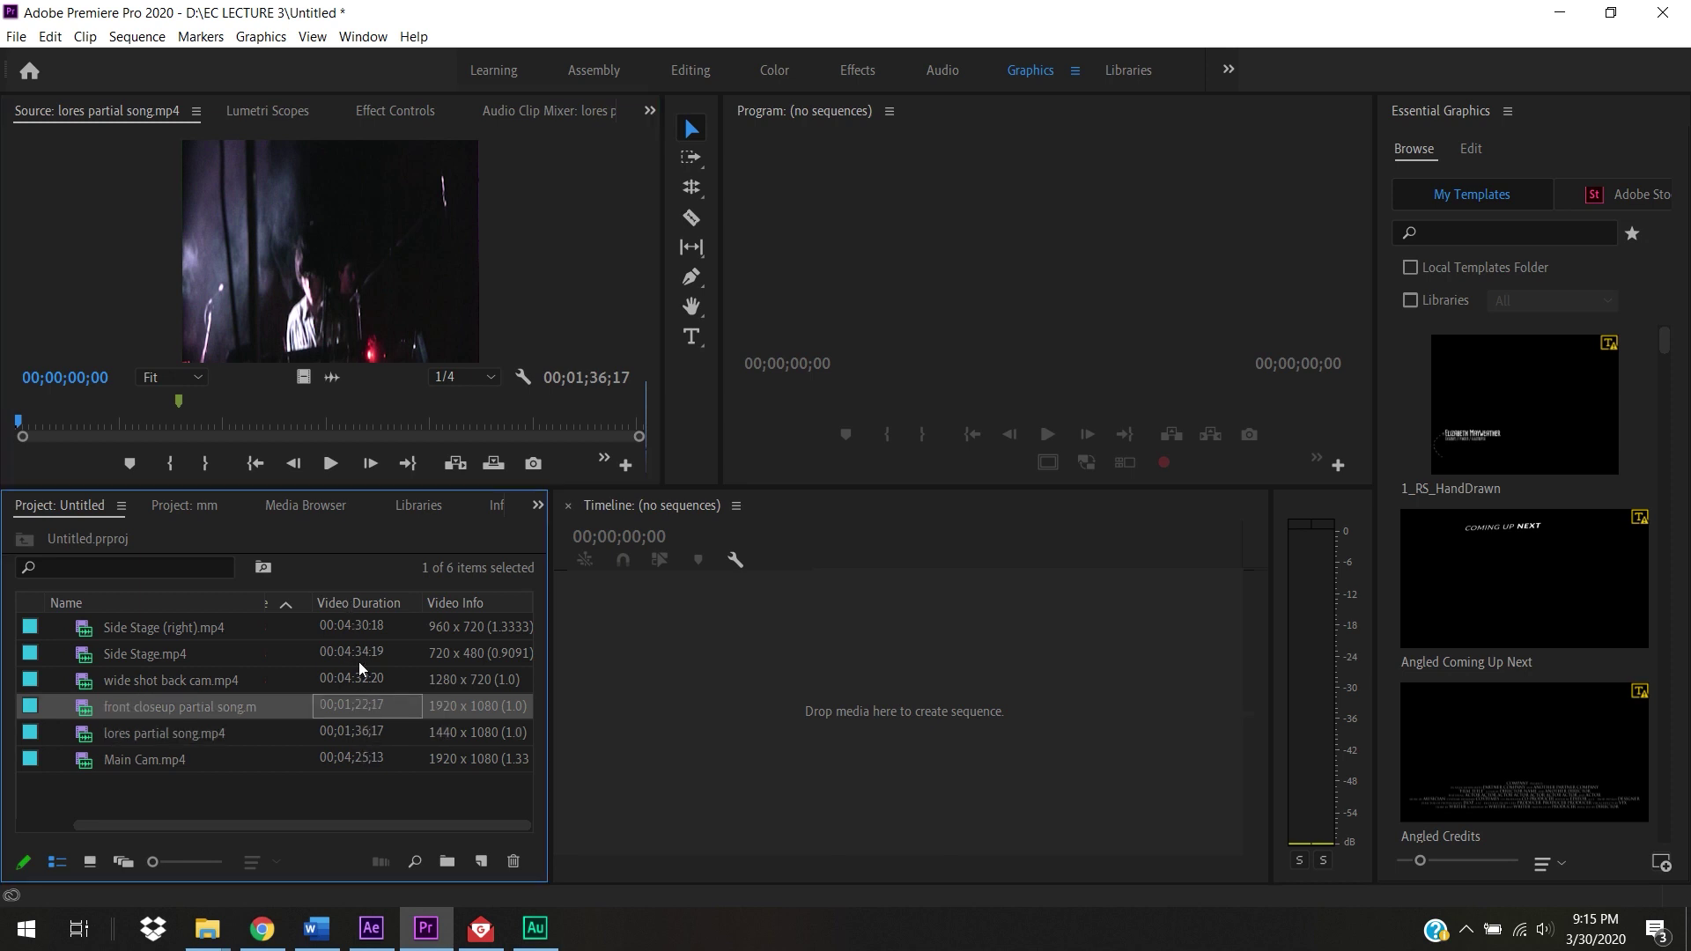
pyautogui.click(350, 627)
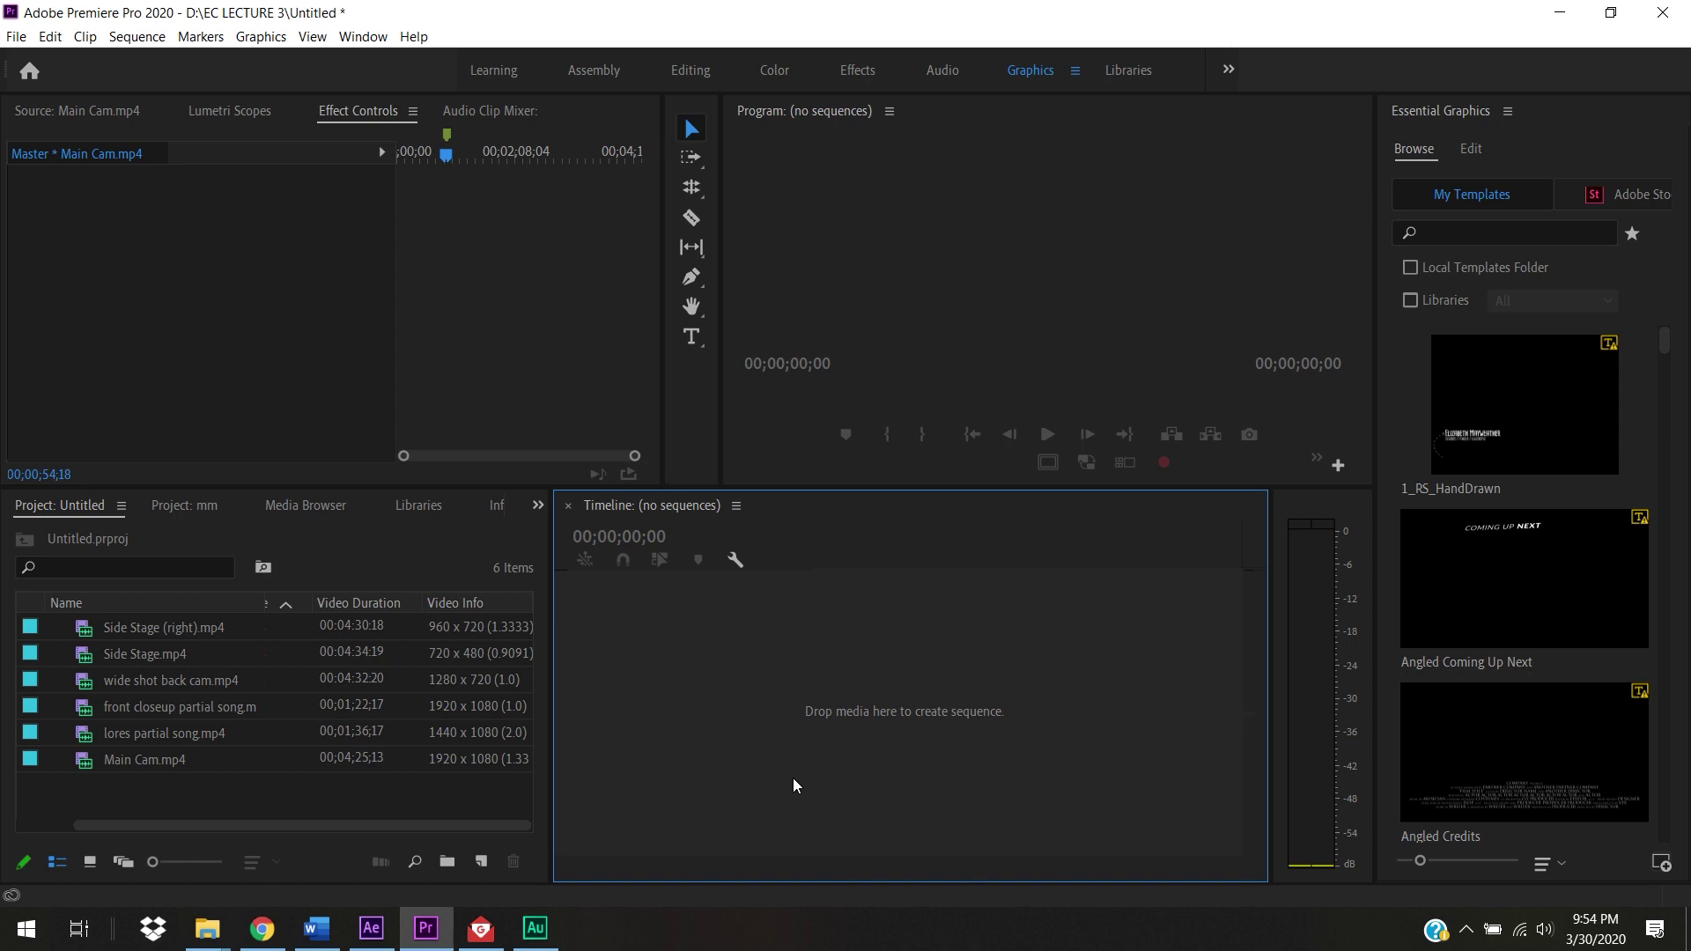
# Step: Load Side Stage (right).mp4 in the Source monitor to examine its marker, and clear the clip selection in the project
pyautogui.doubleClick(171, 627)
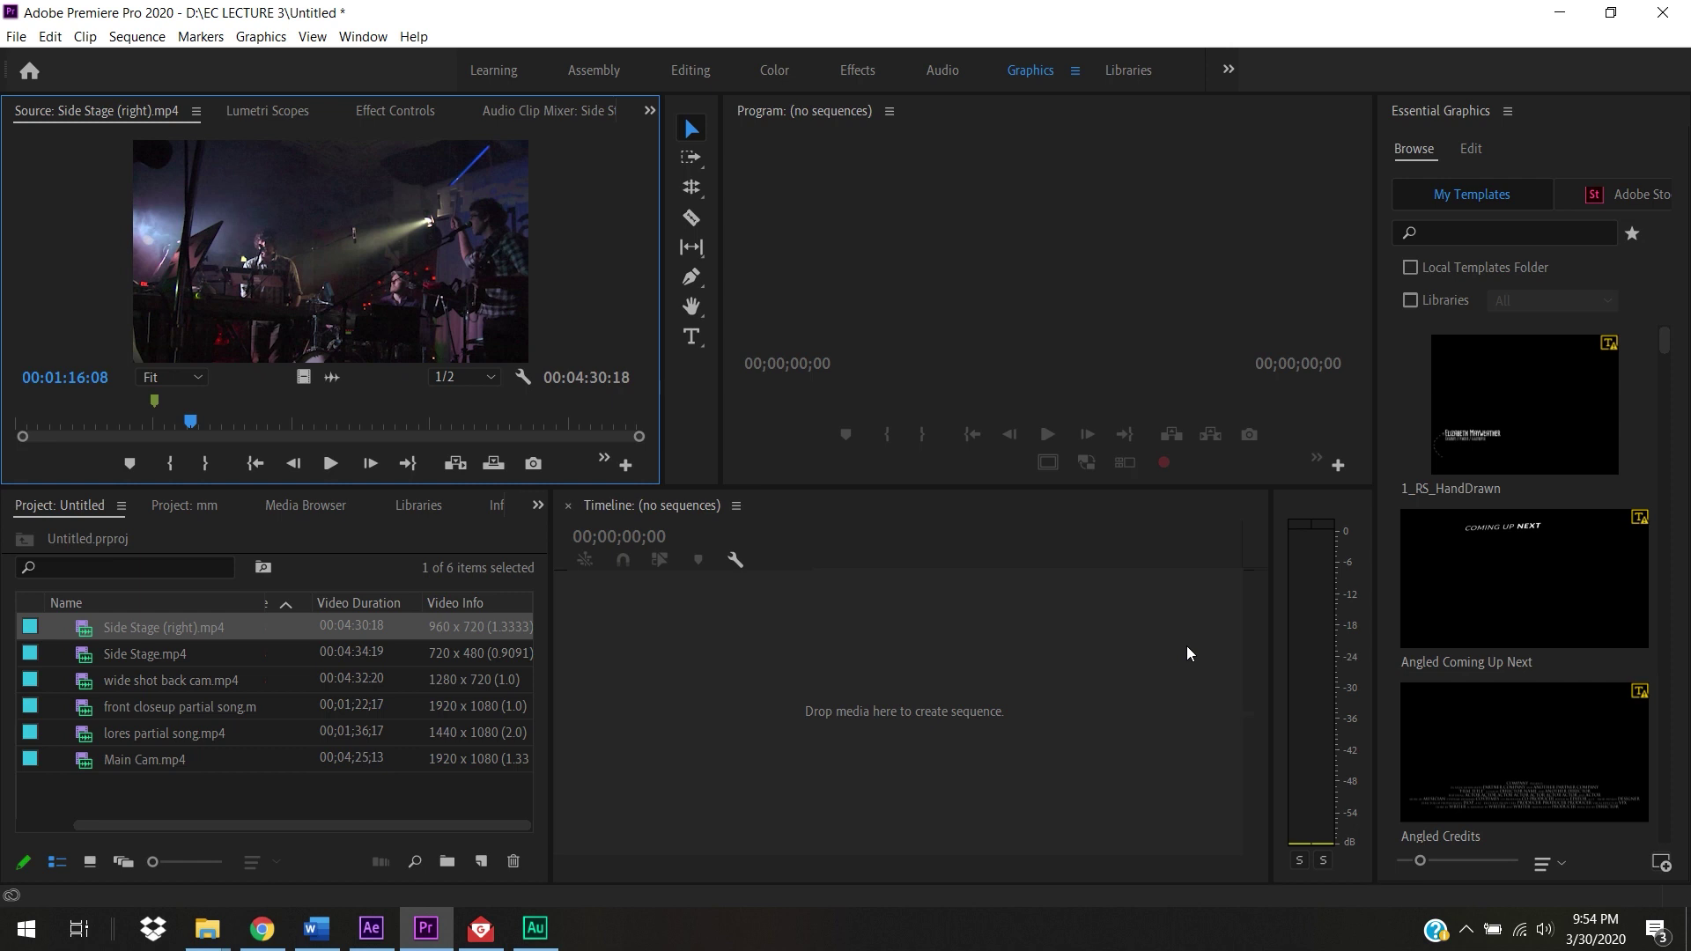
pyautogui.click(440, 785)
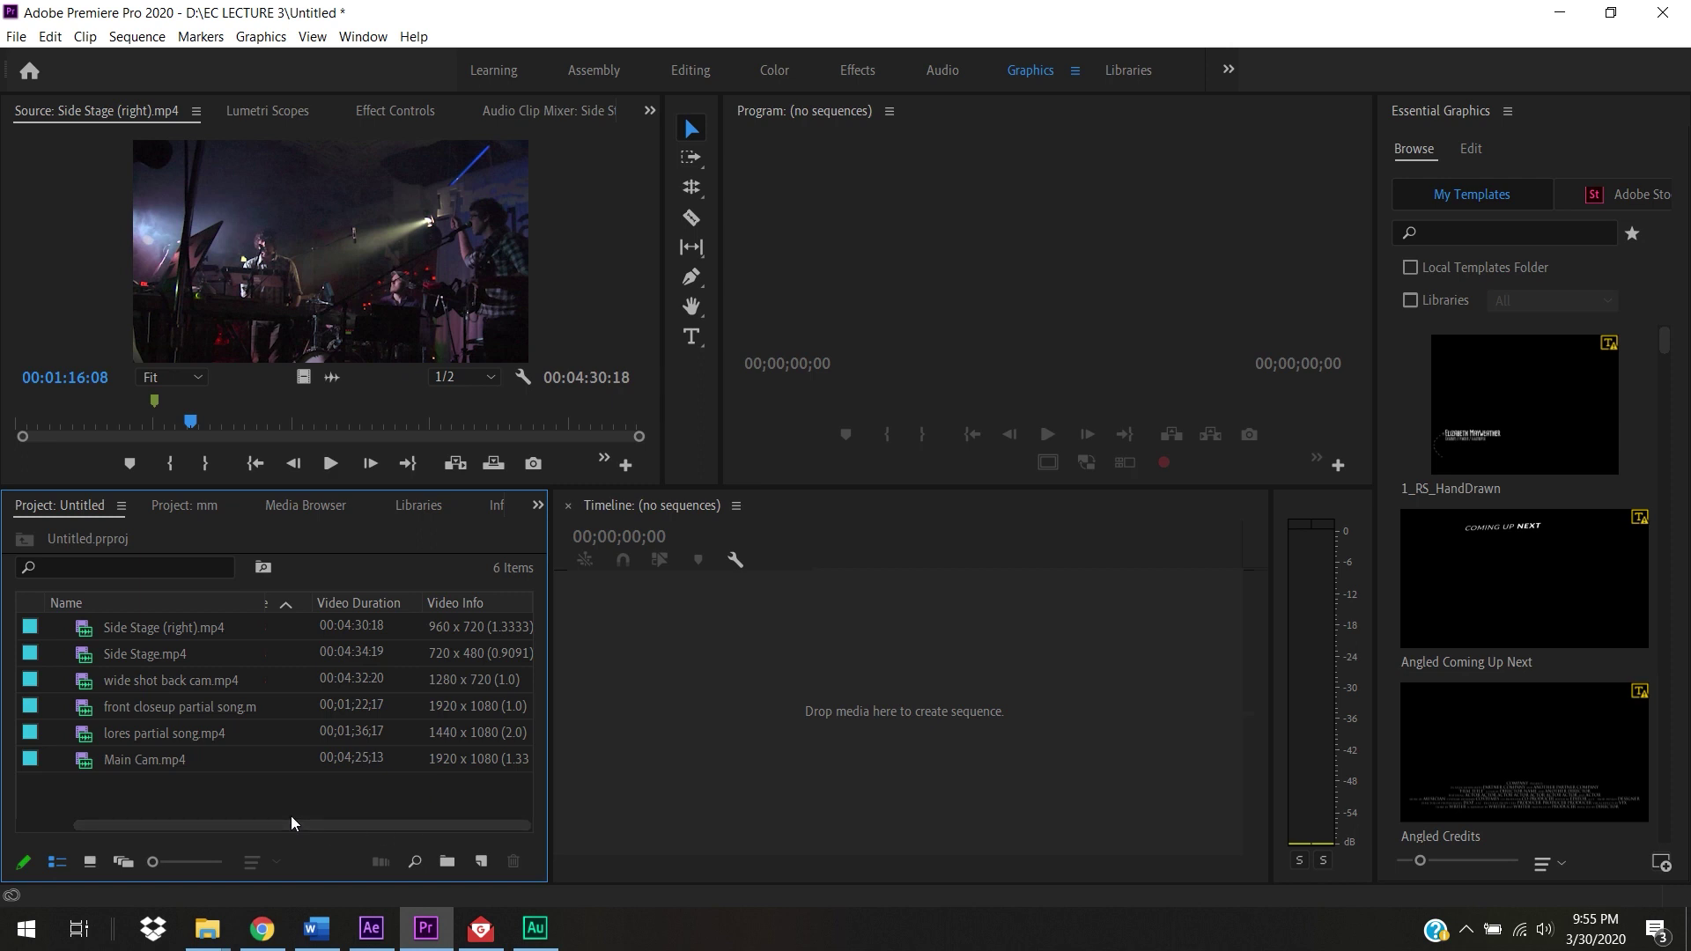
# Step: View Main Cam.mp4 and the other five clips in turn in the Source monitor to check their markers
pyautogui.doubleClick(168, 758)
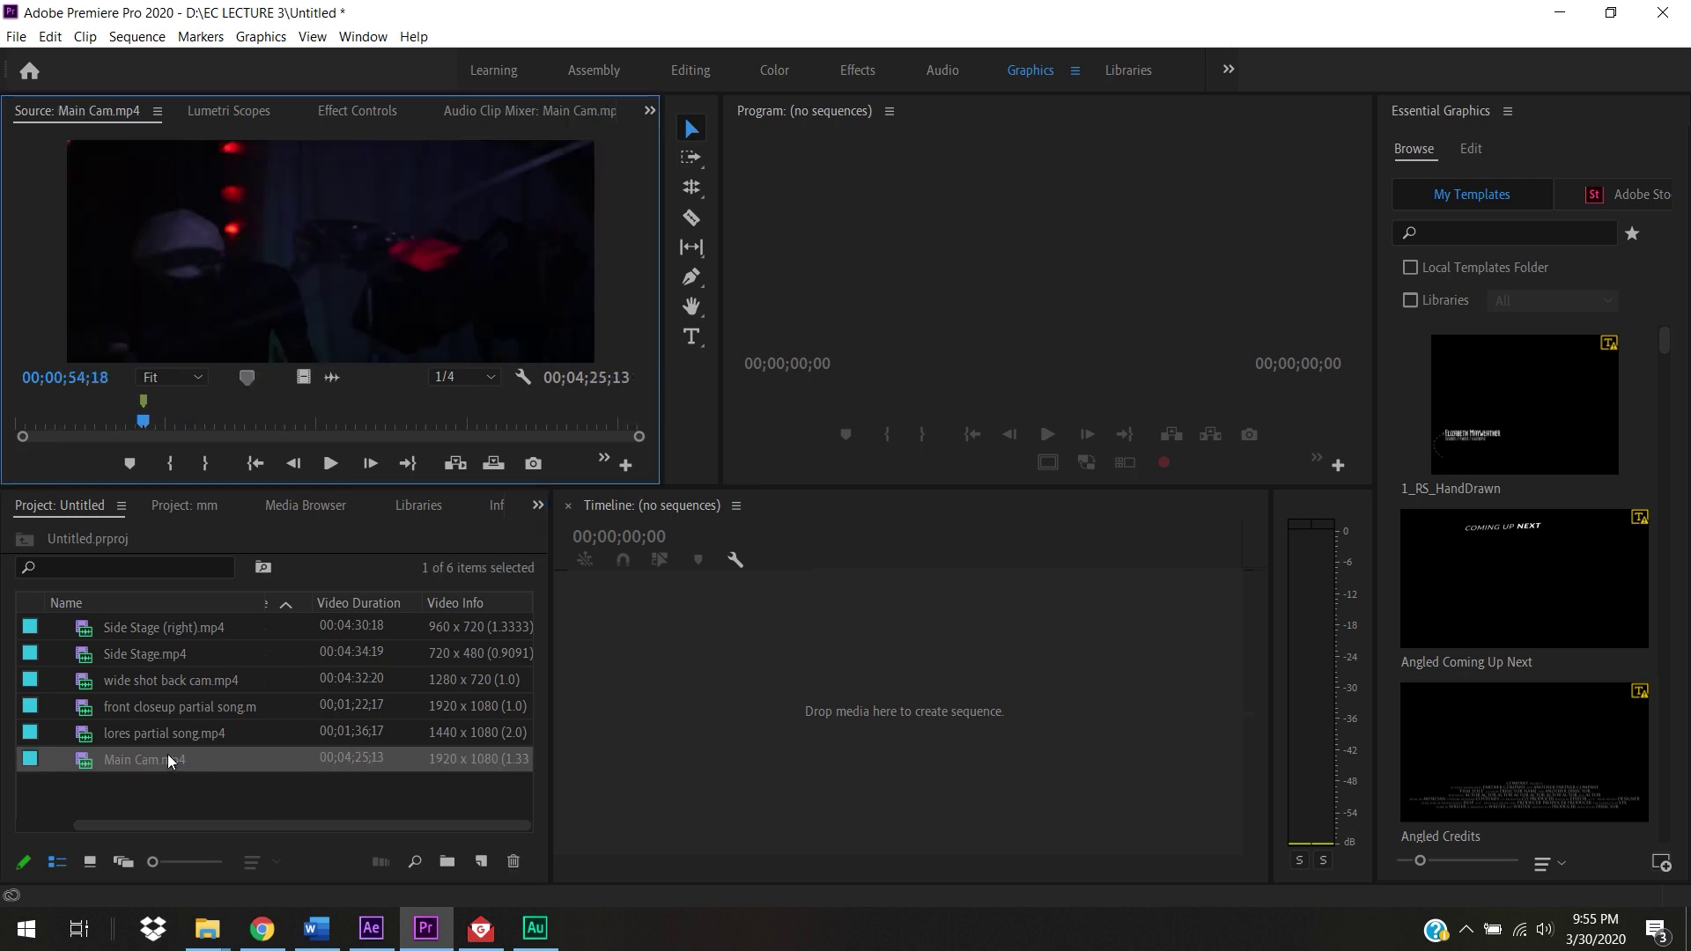
pyautogui.doubleClick(165, 735)
pyautogui.doubleClick(165, 703)
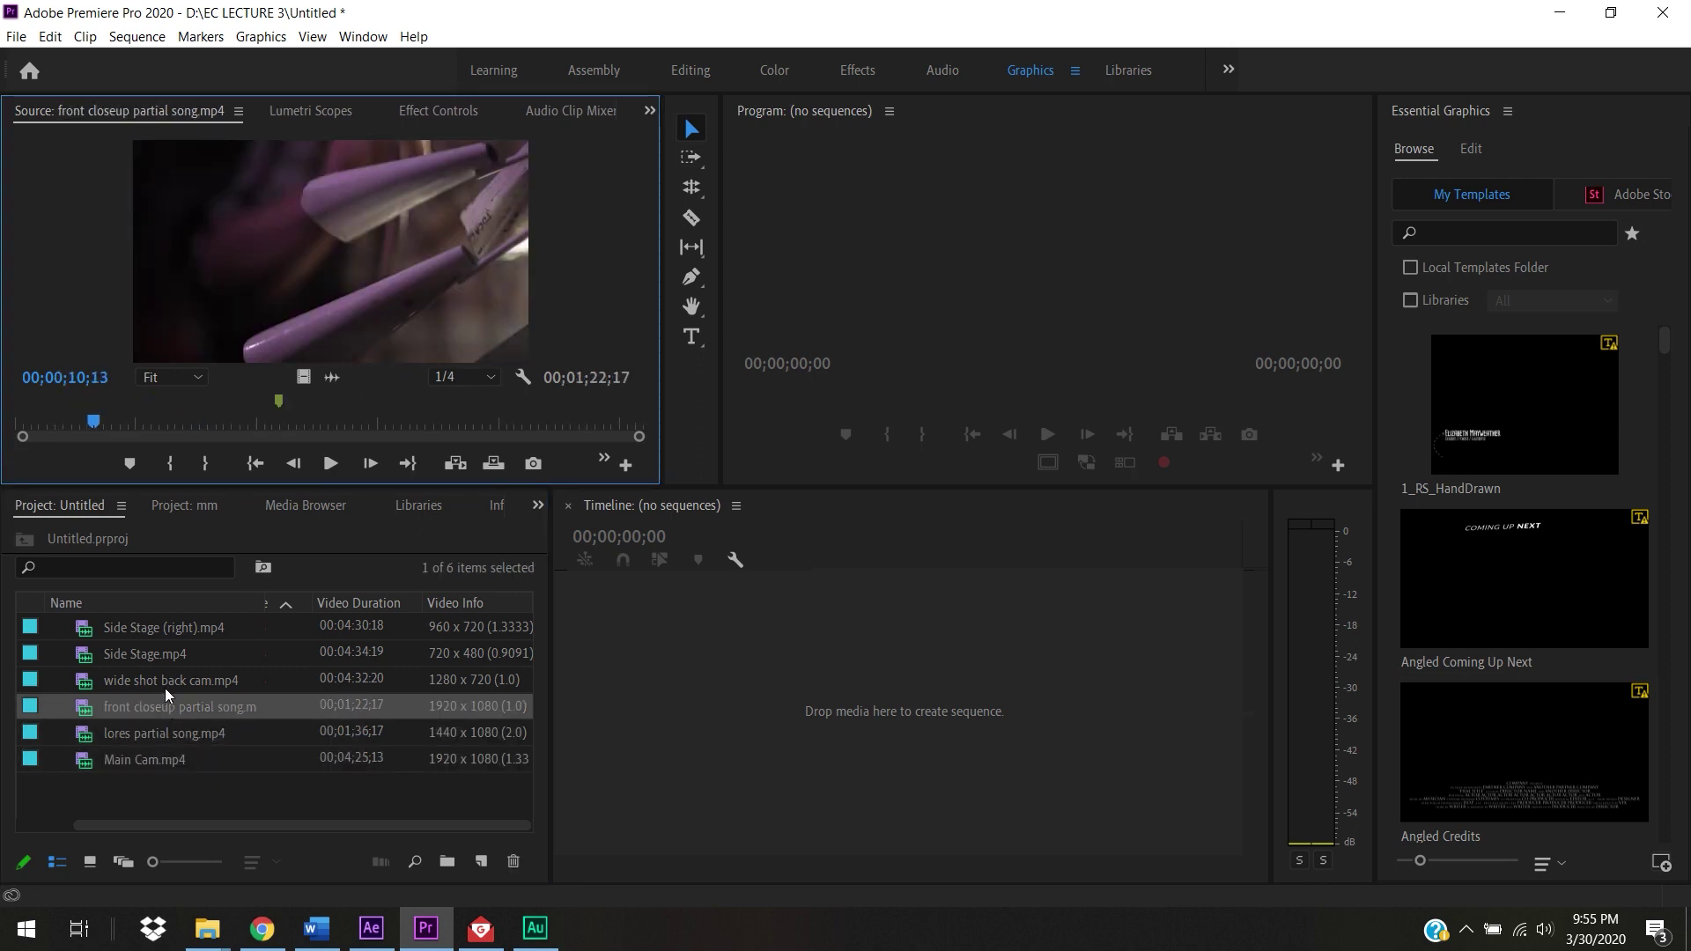
pyautogui.doubleClick(165, 687)
pyautogui.doubleClick(162, 655)
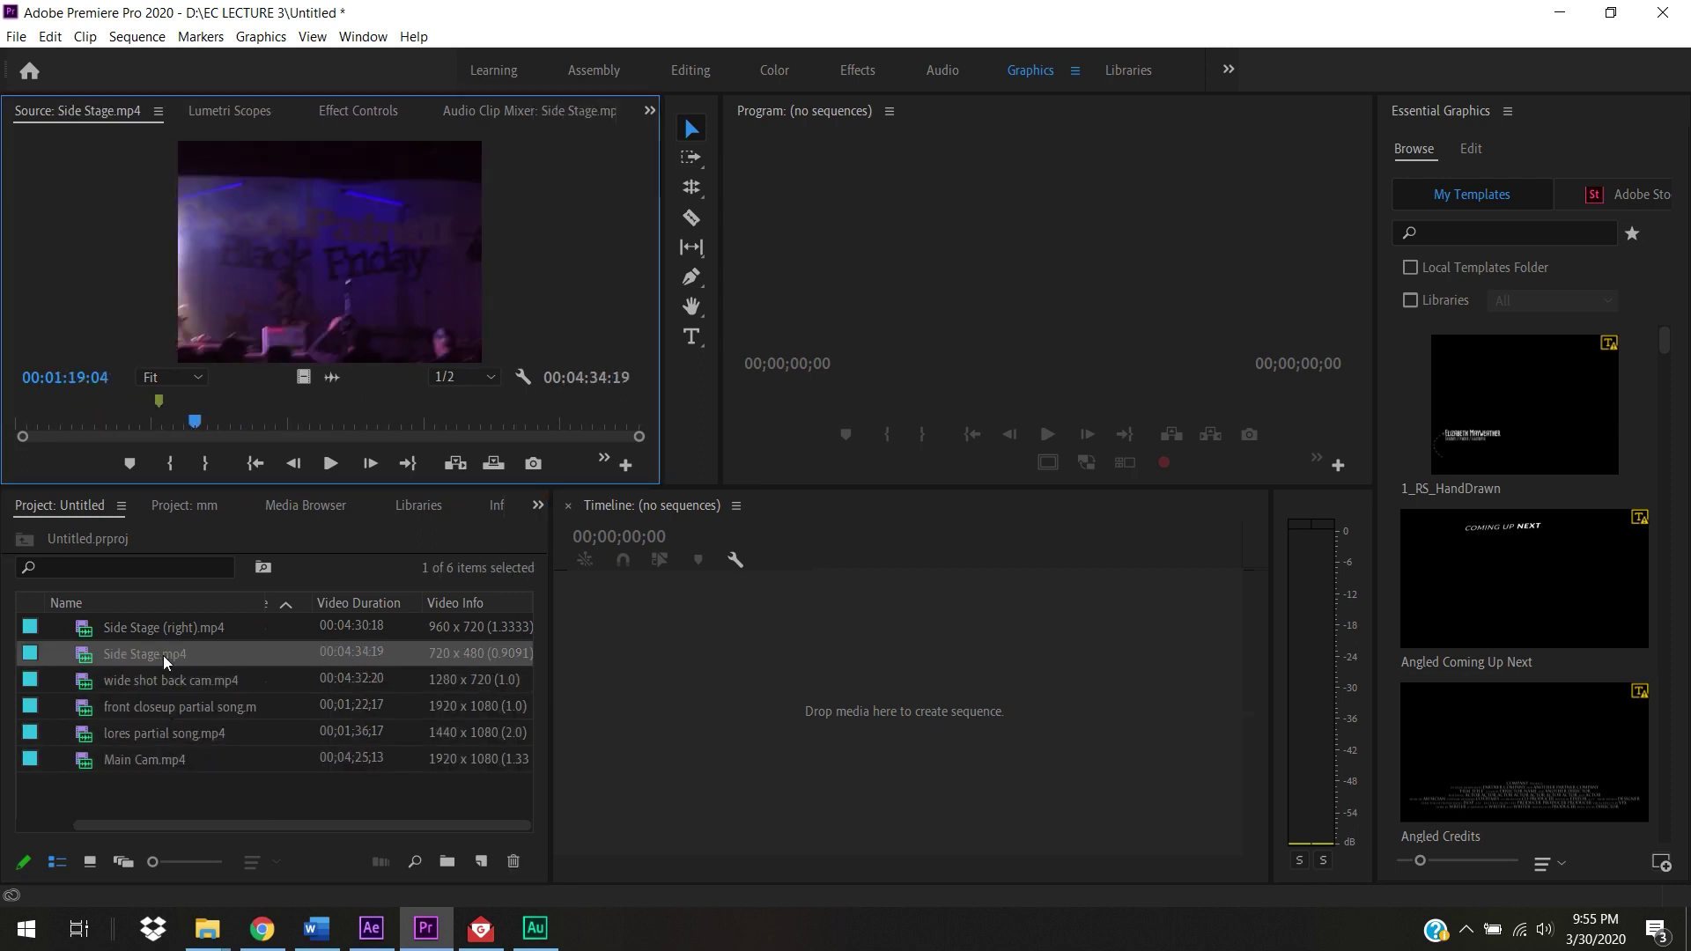
pyautogui.doubleClick(165, 636)
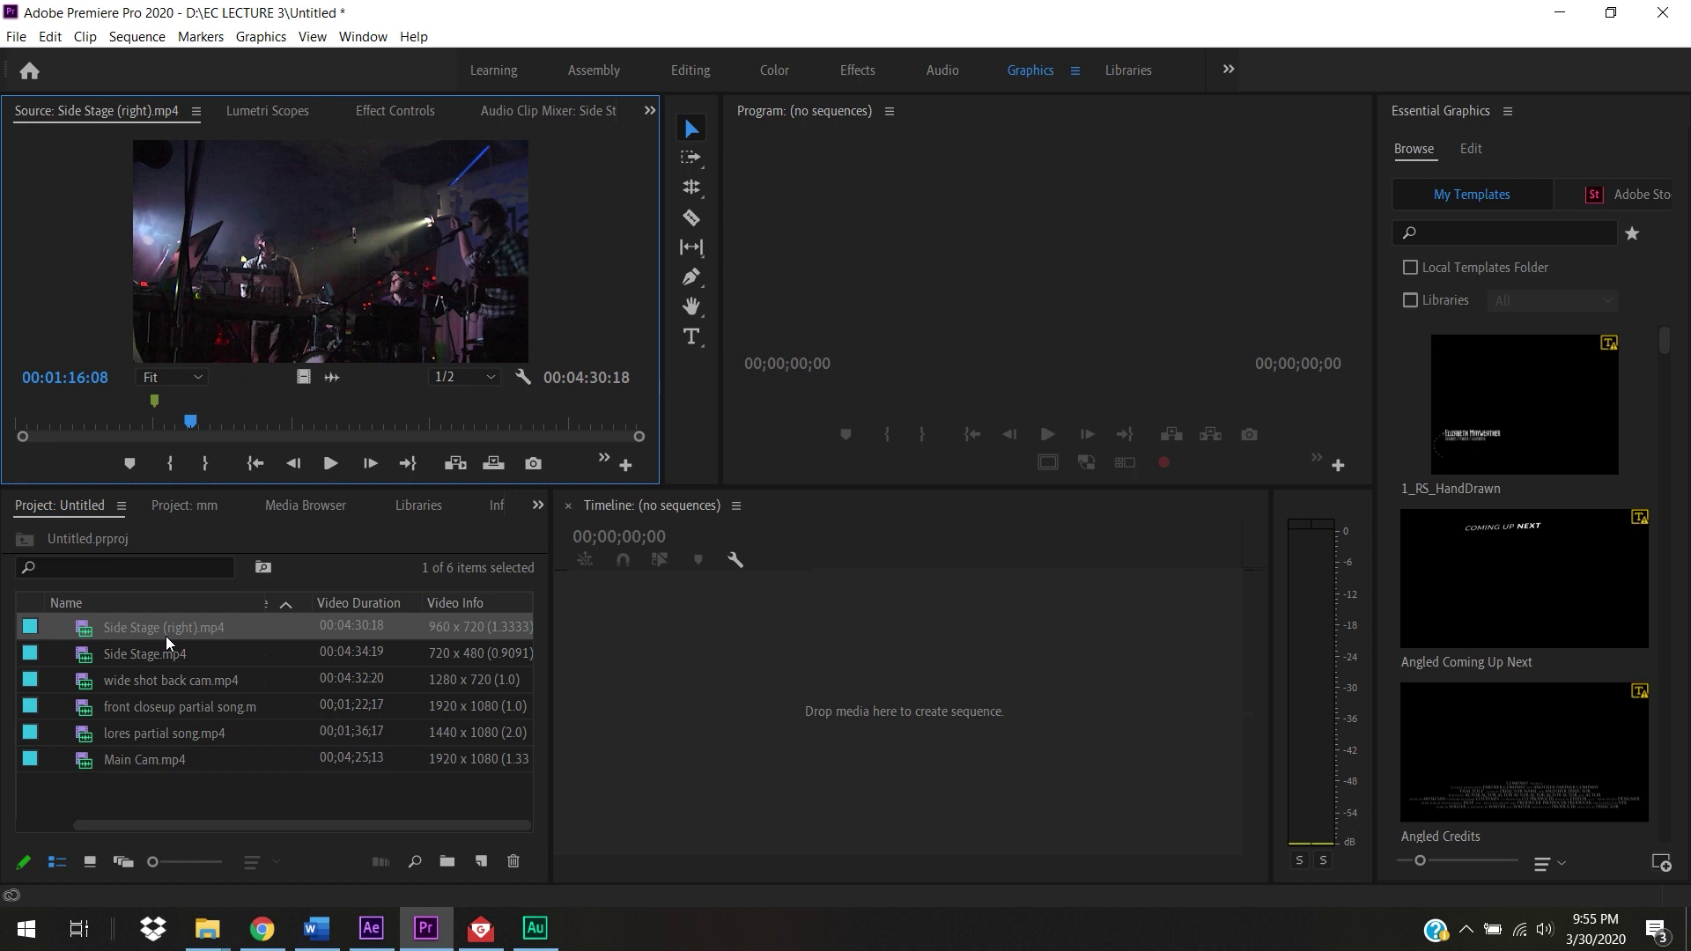
# Step: Load lores partial song.mp4 in the Source monitor to examine its image proportions, and clear the clip selection
pyautogui.click(238, 791)
pyautogui.click(187, 742)
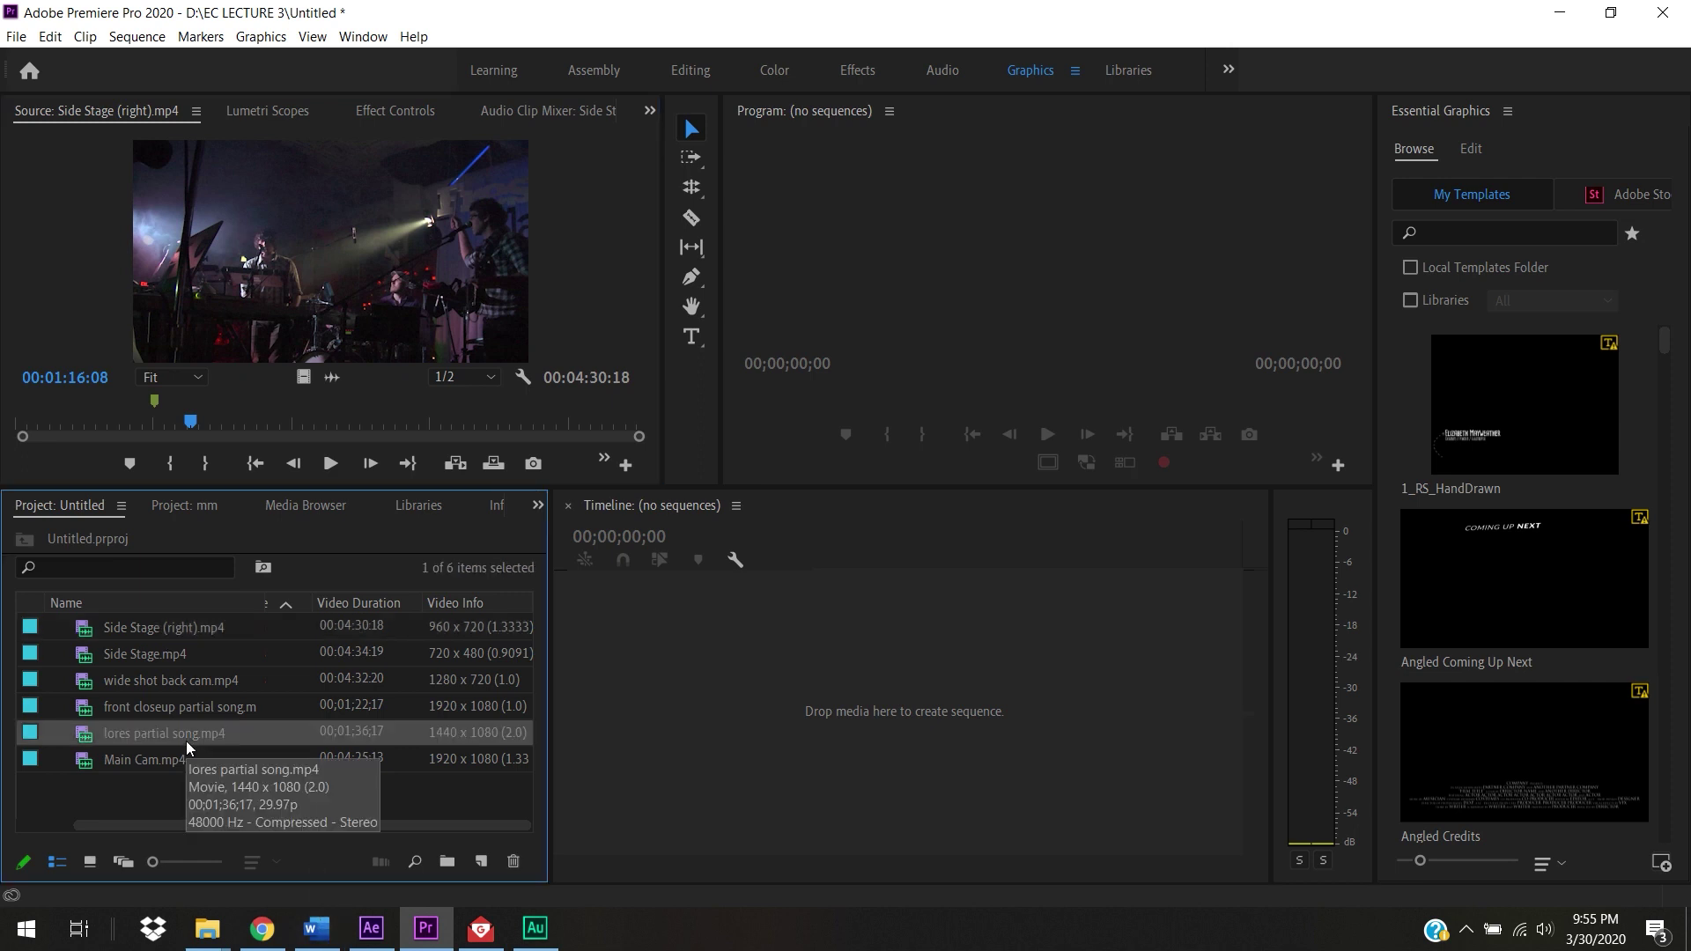
pyautogui.doubleClick(91, 738)
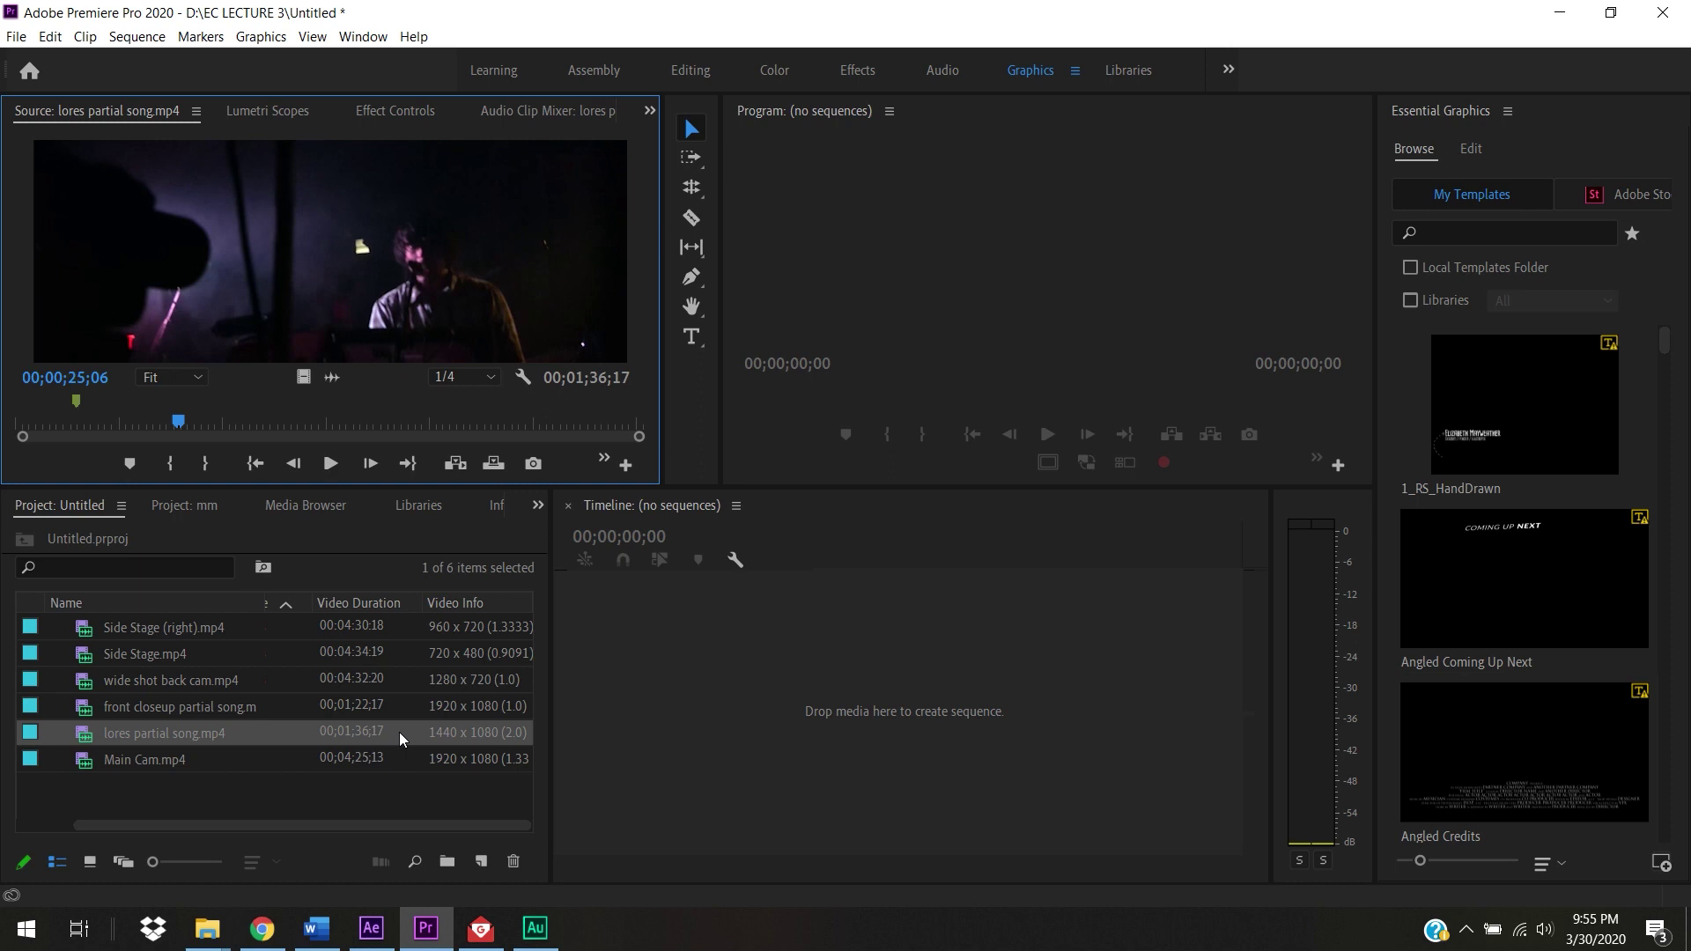
pyautogui.click(257, 797)
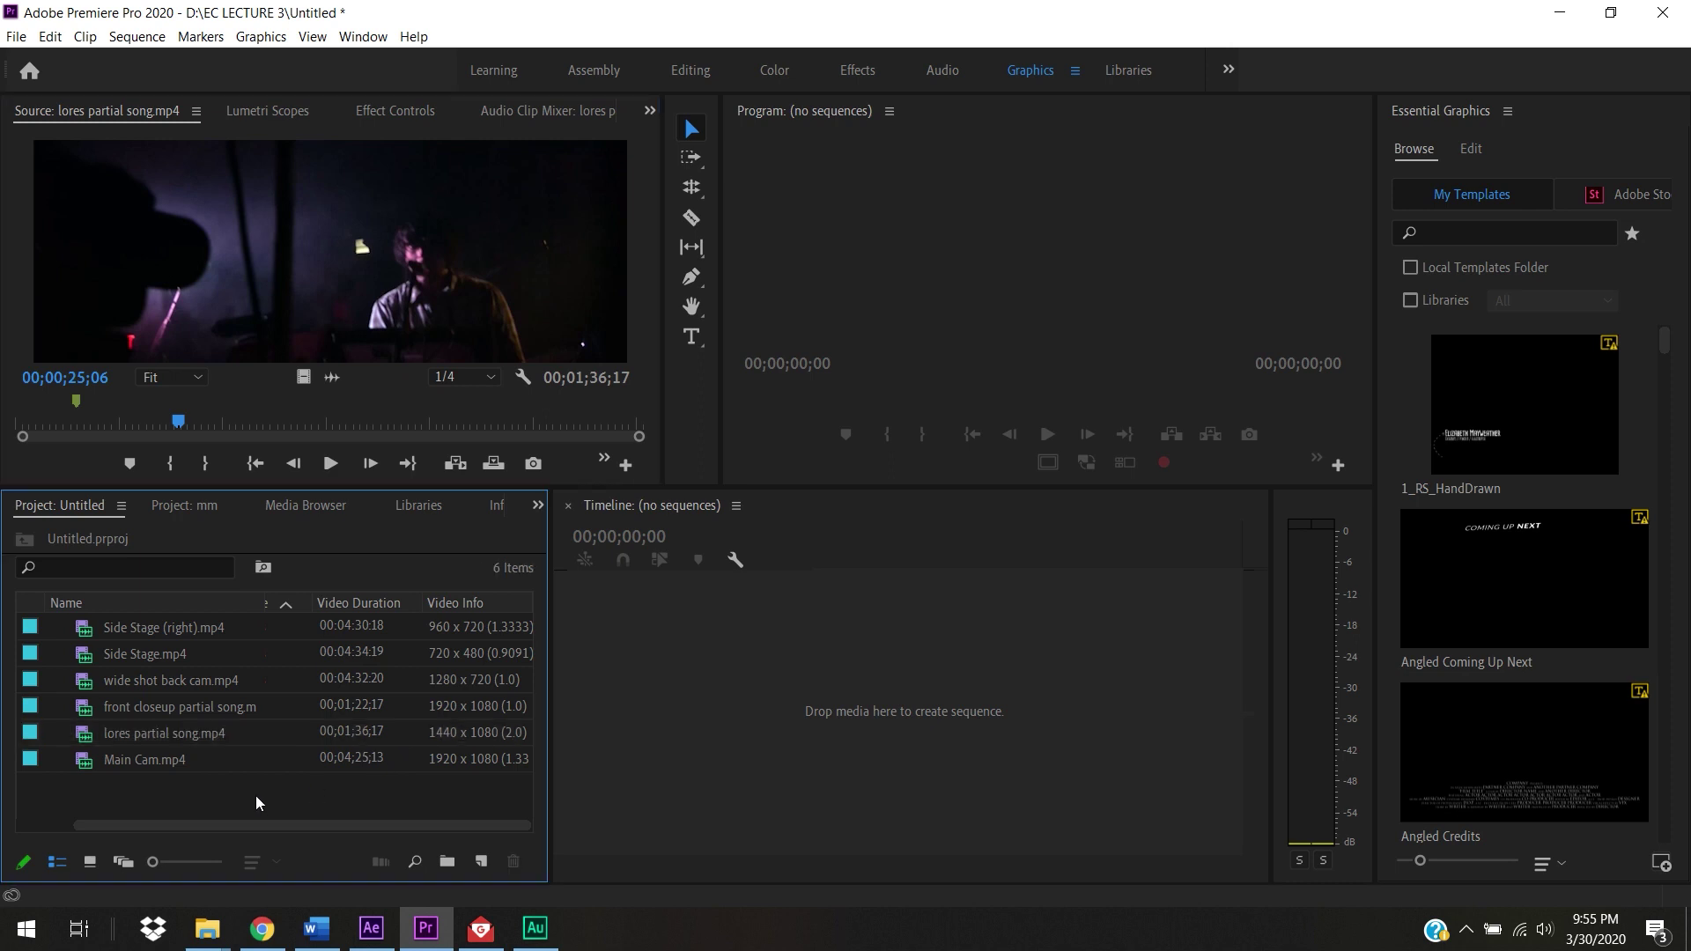
# Step: Interpret the footage of lores partial song.mp4 with its pixel aspect ratio conformed to Anamorphic 2:1 (2.0)
pyautogui.click(177, 738)
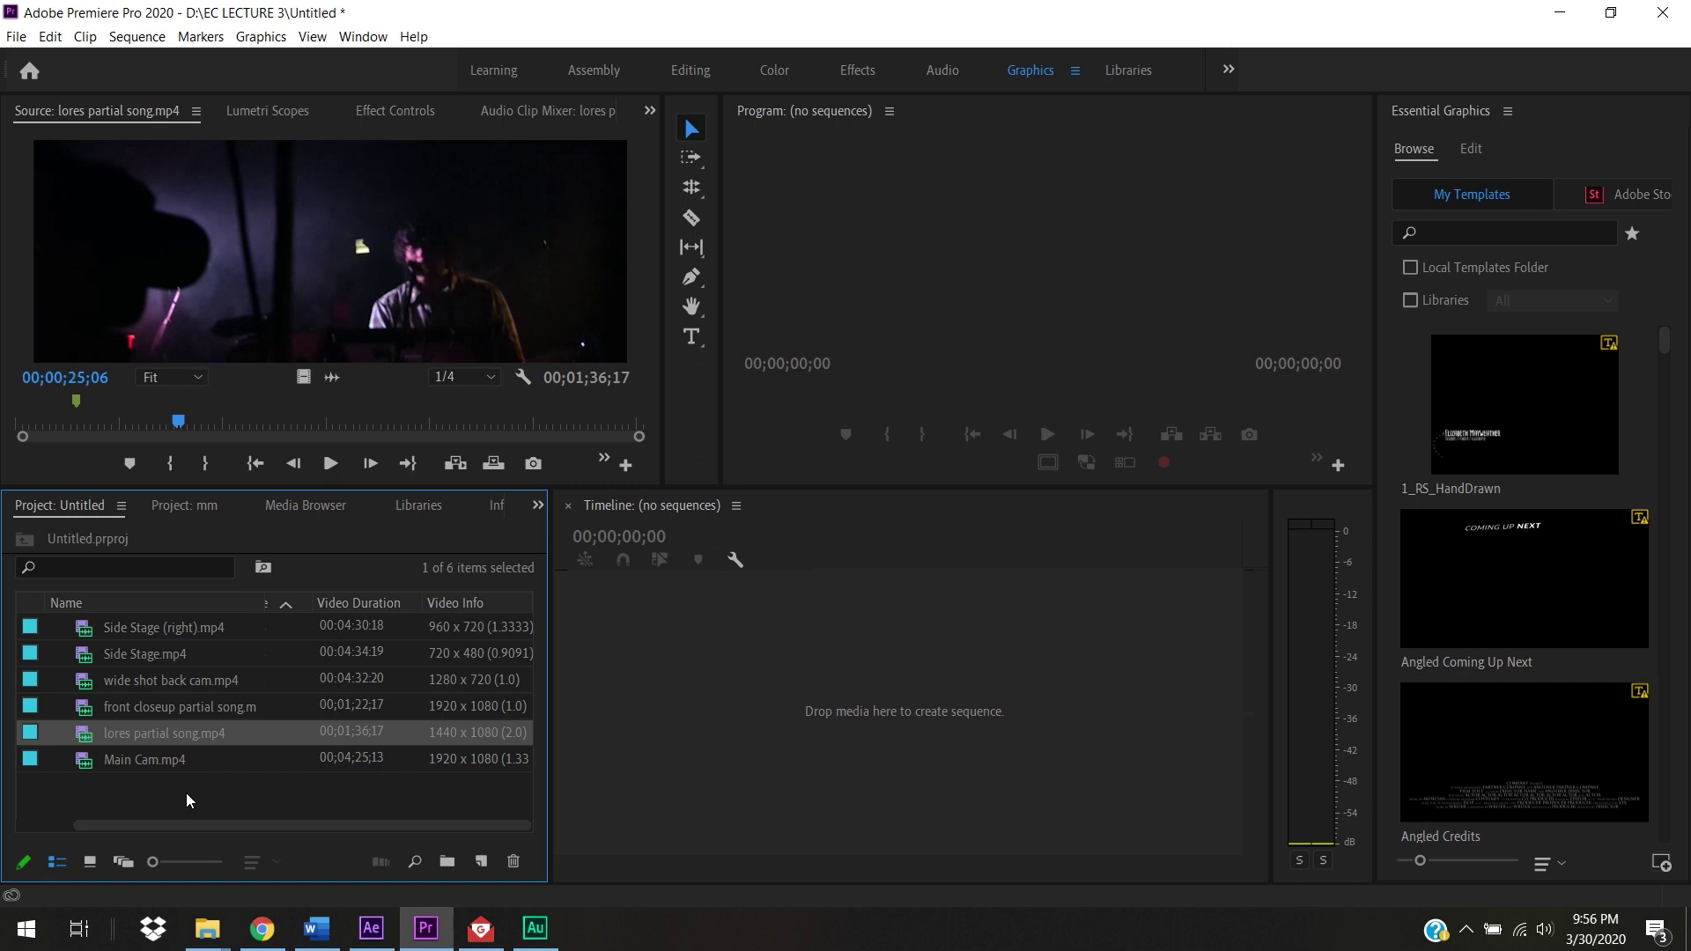
pyautogui.rightClick(156, 742)
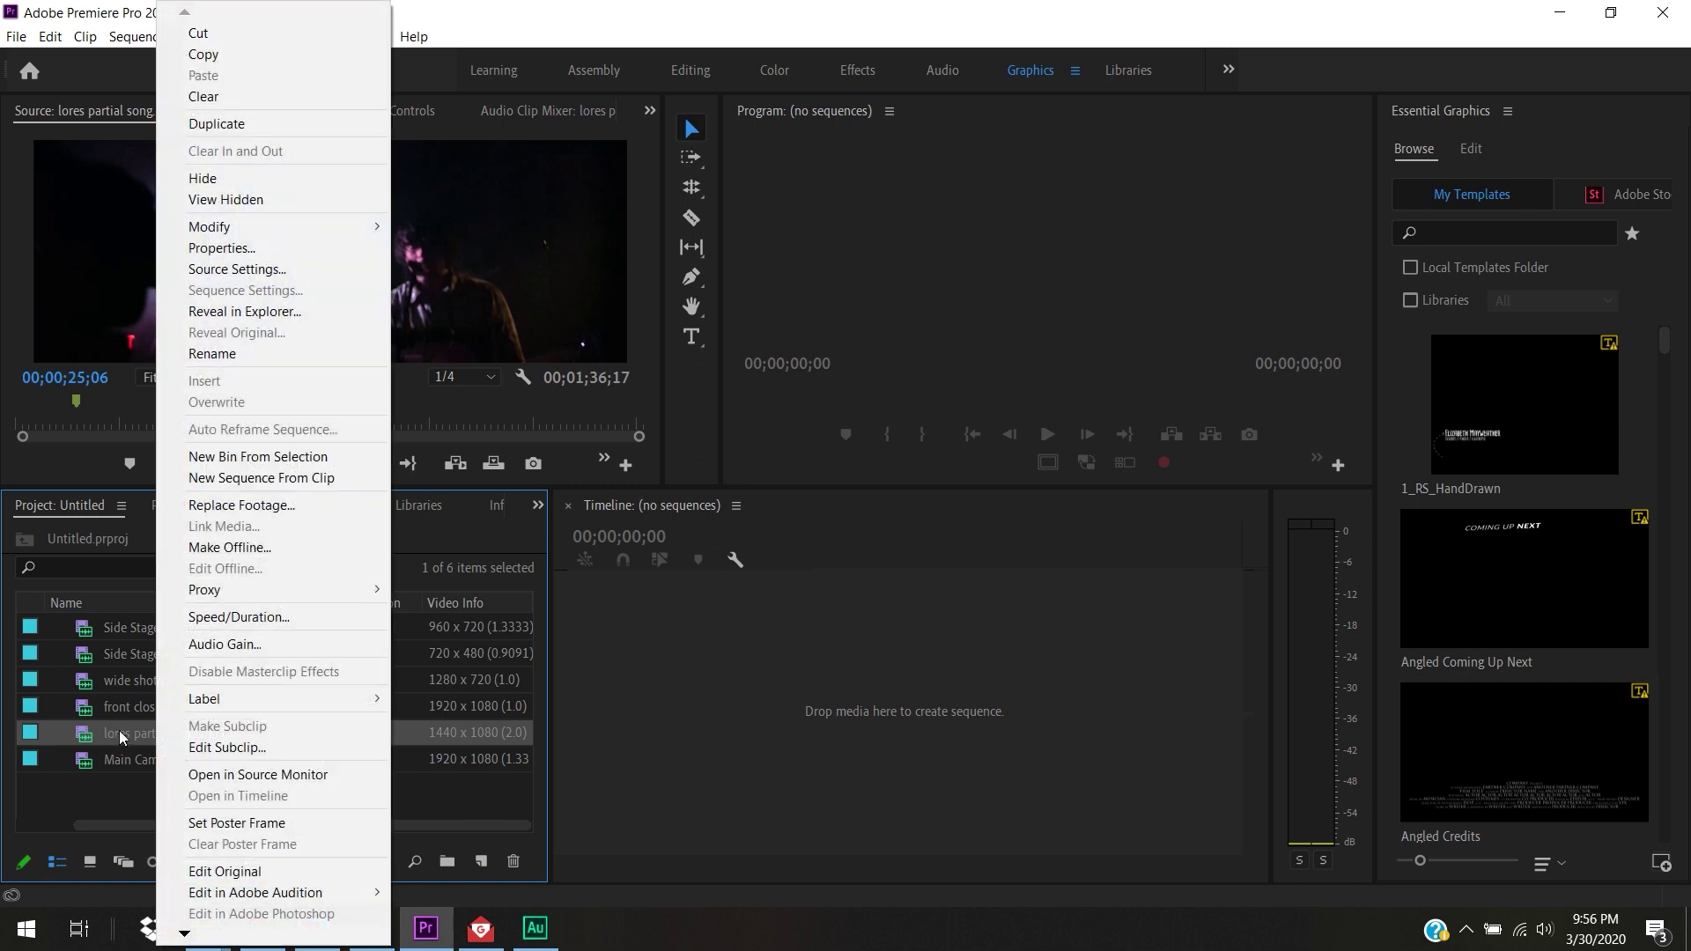
pyautogui.moveTo(323, 229)
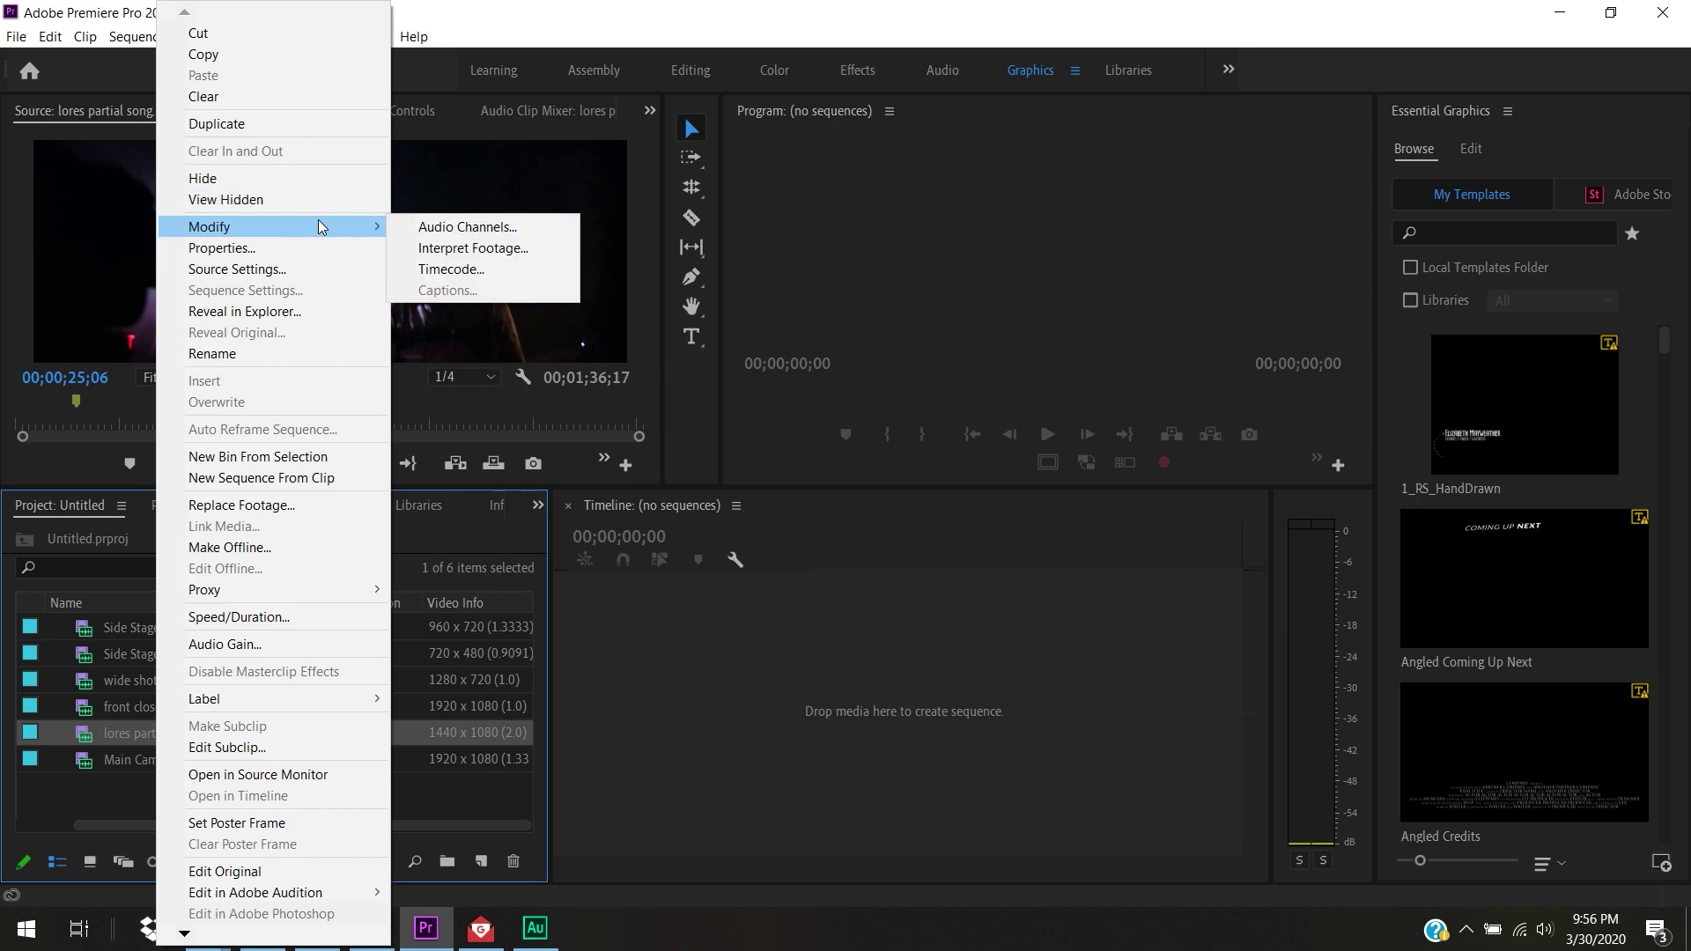
pyautogui.click(421, 248)
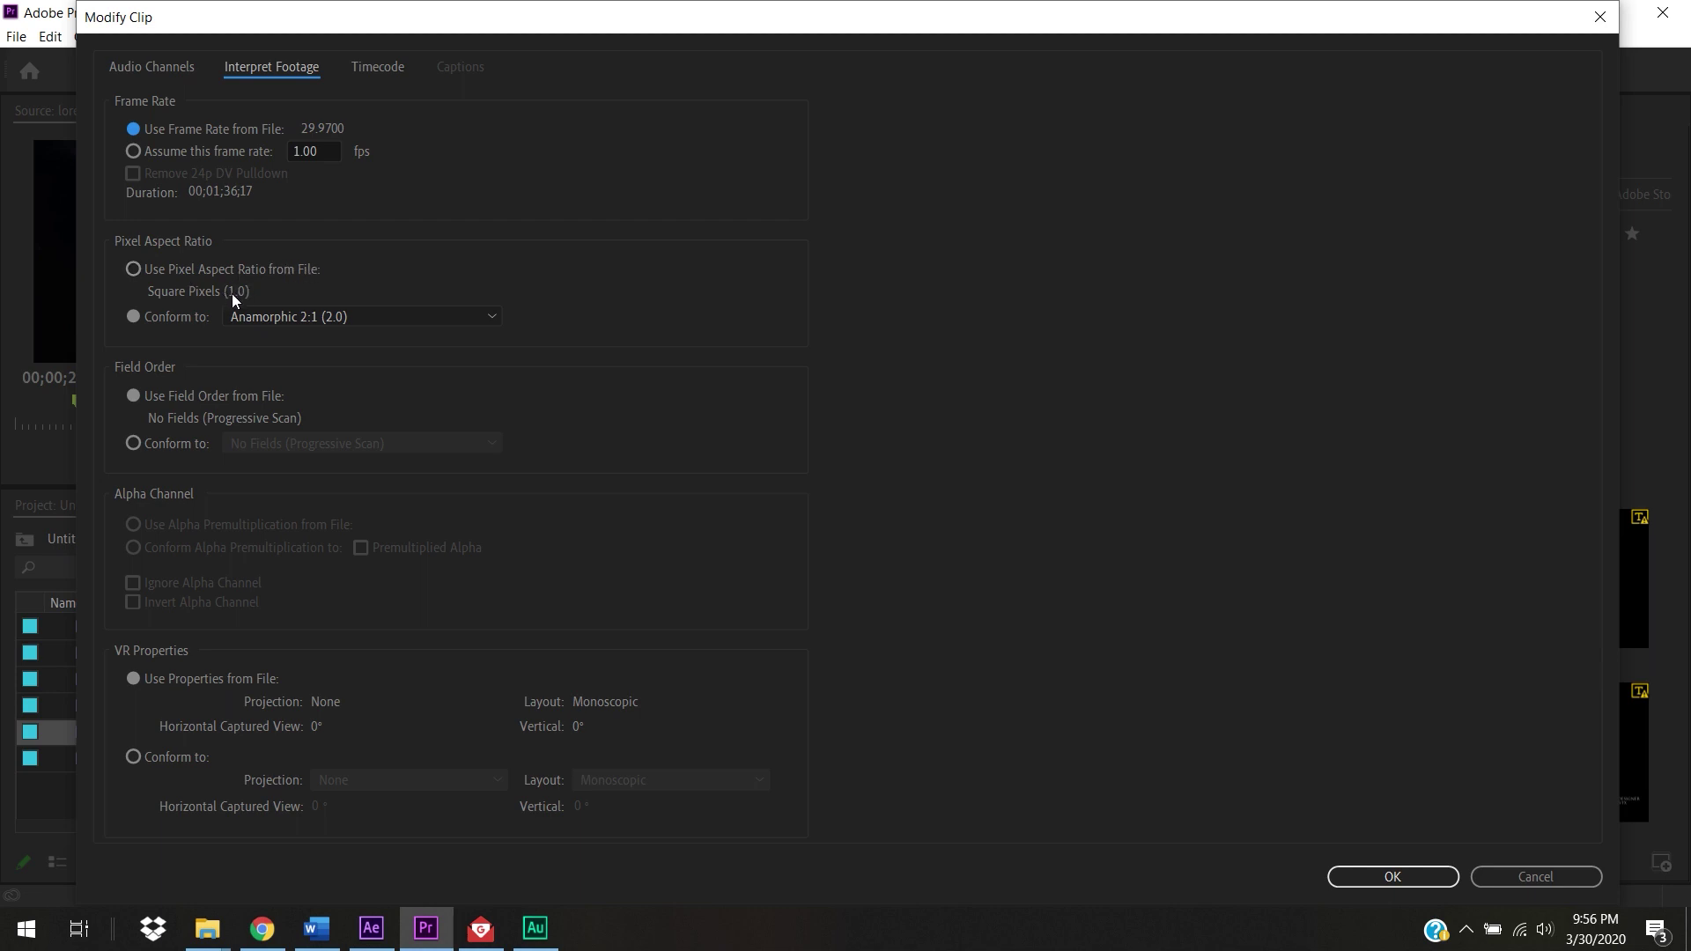
pyautogui.click(157, 320)
pyautogui.click(323, 312)
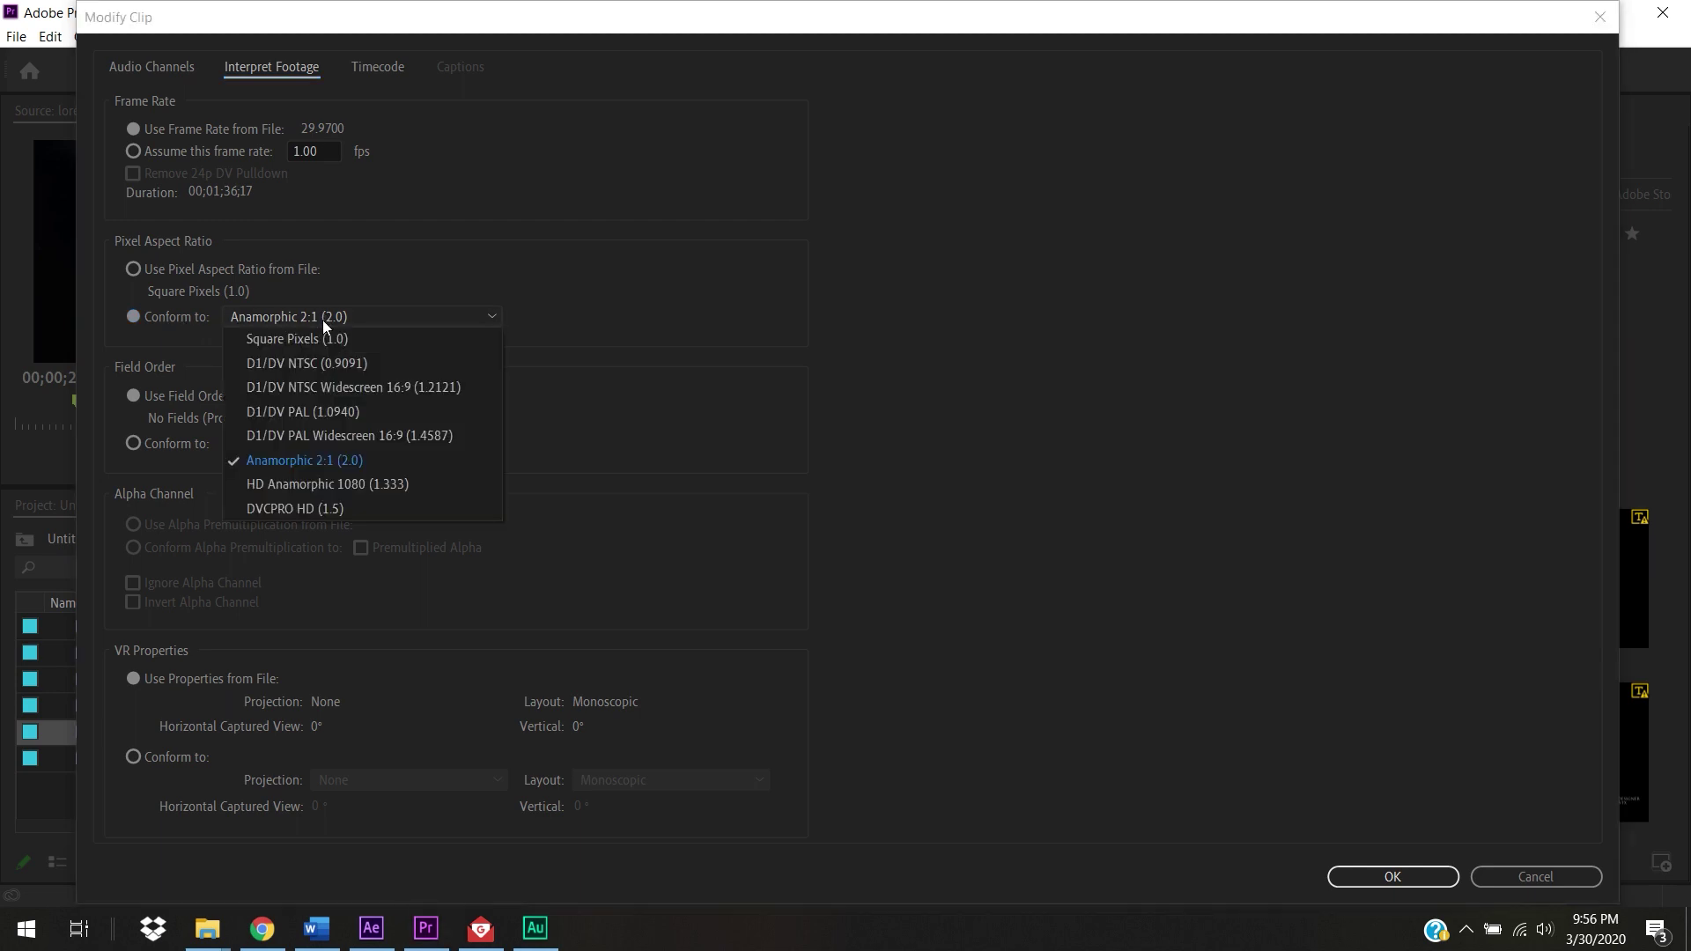
pyautogui.click(349, 461)
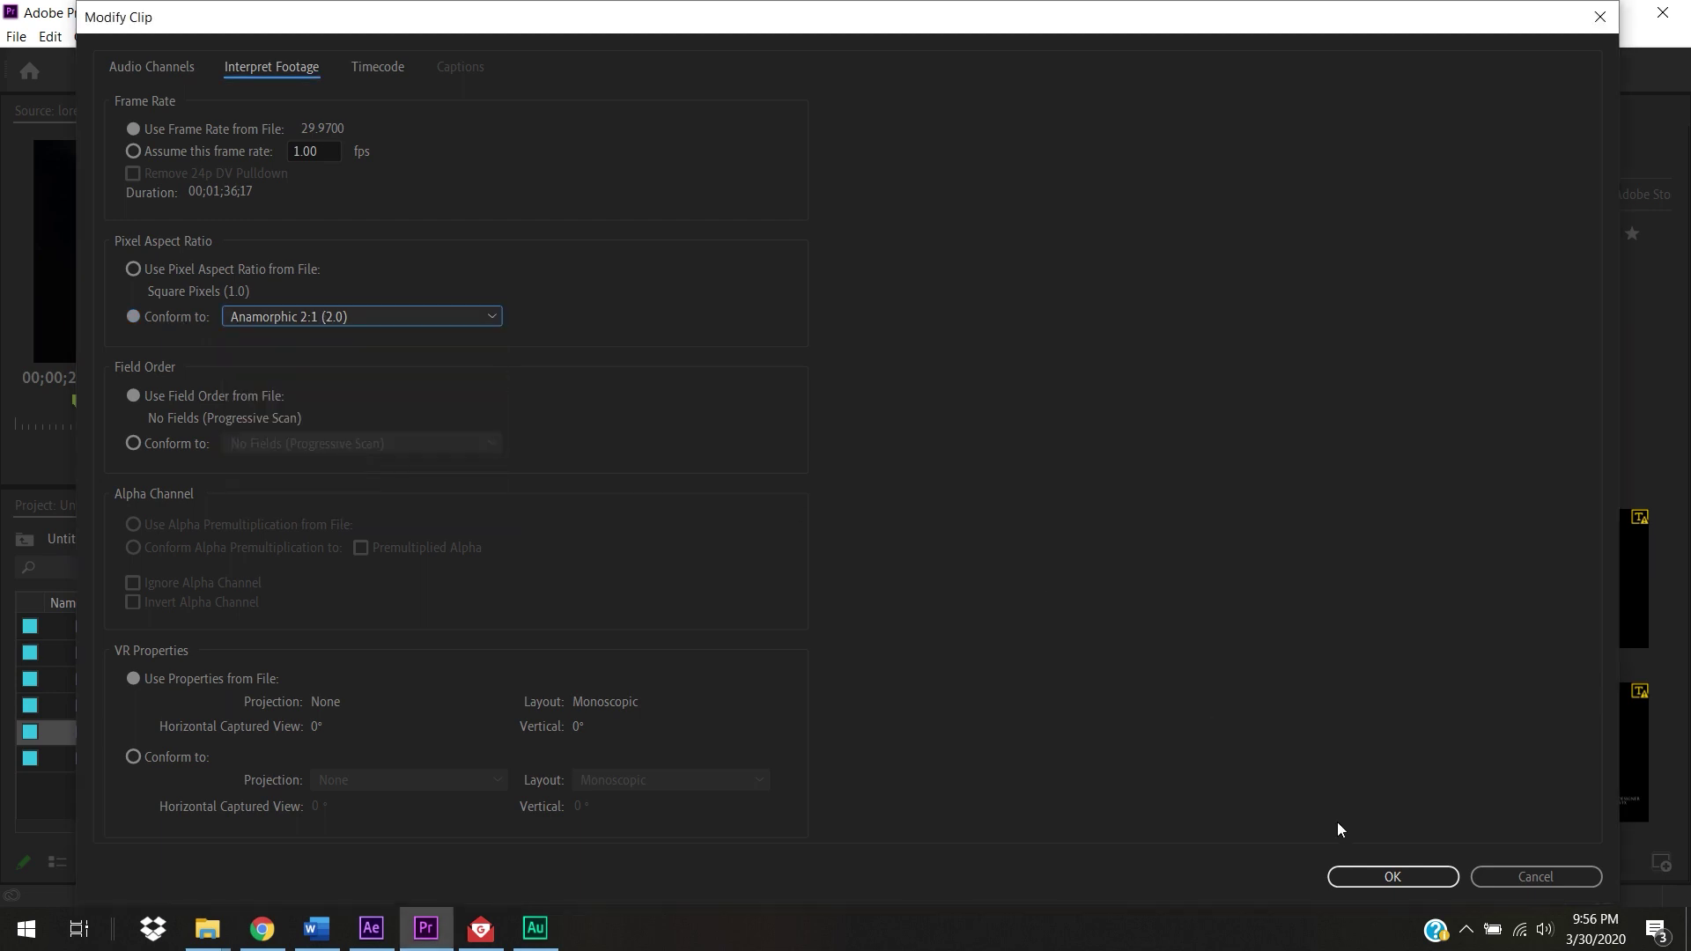
pyautogui.click(1389, 877)
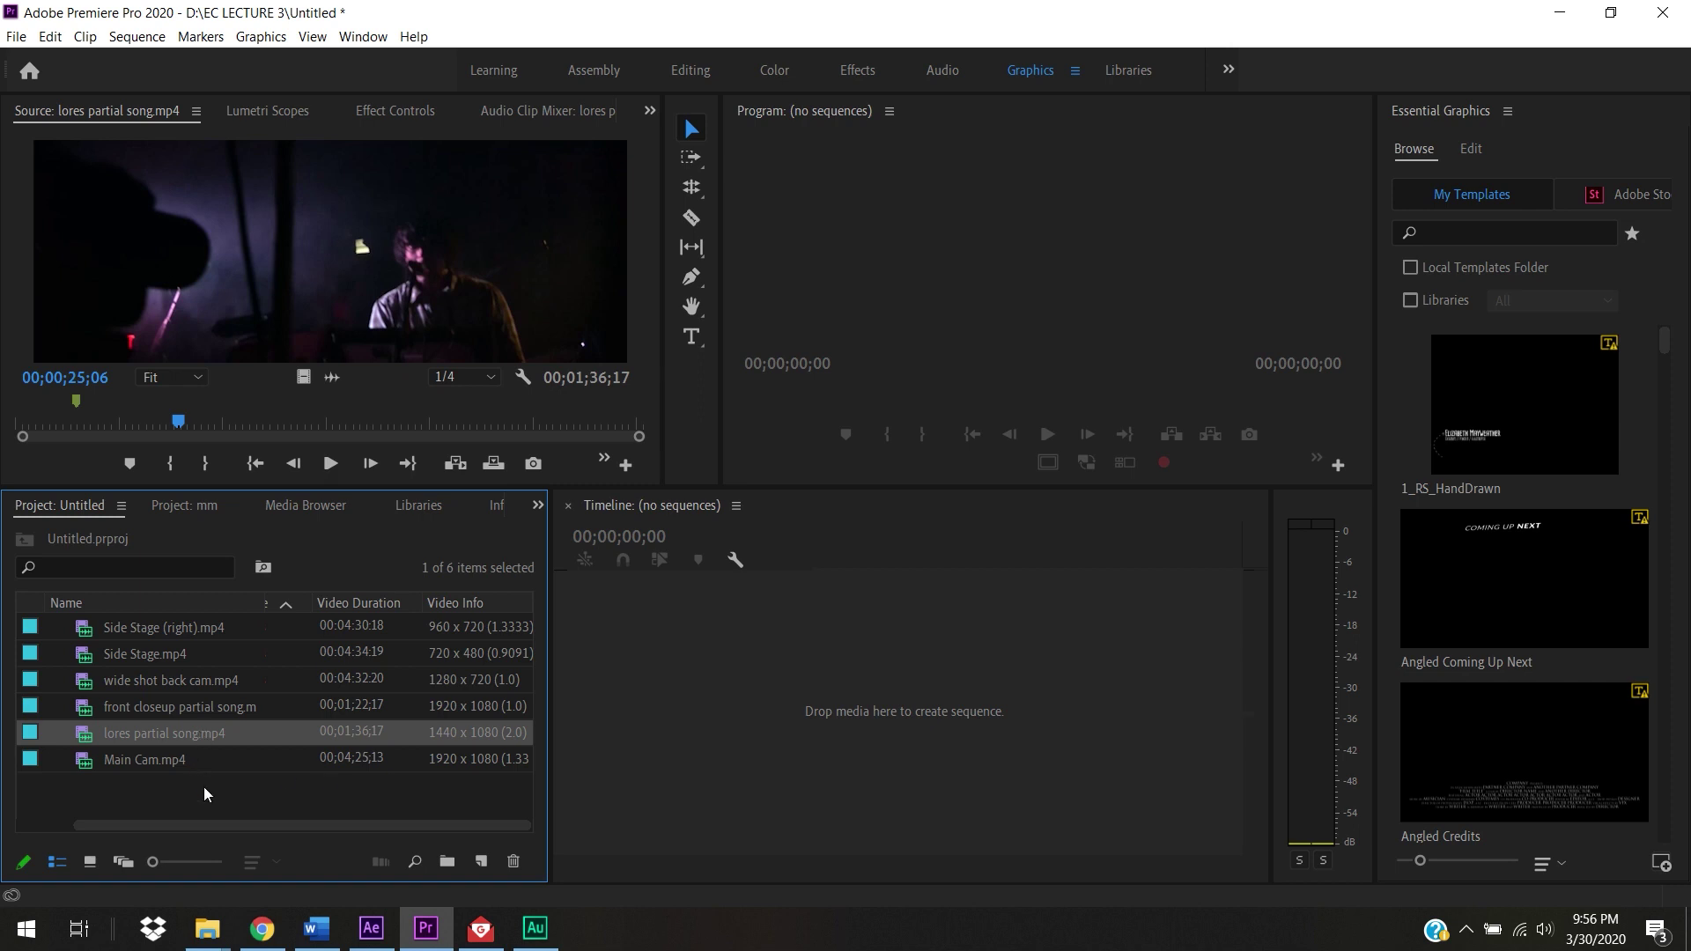
# Step: Set up a multi-camera source sequence from all six clips with the custom name MULTICAM
pyautogui.moveTo(218, 807); pyautogui.dragTo(125, 641)
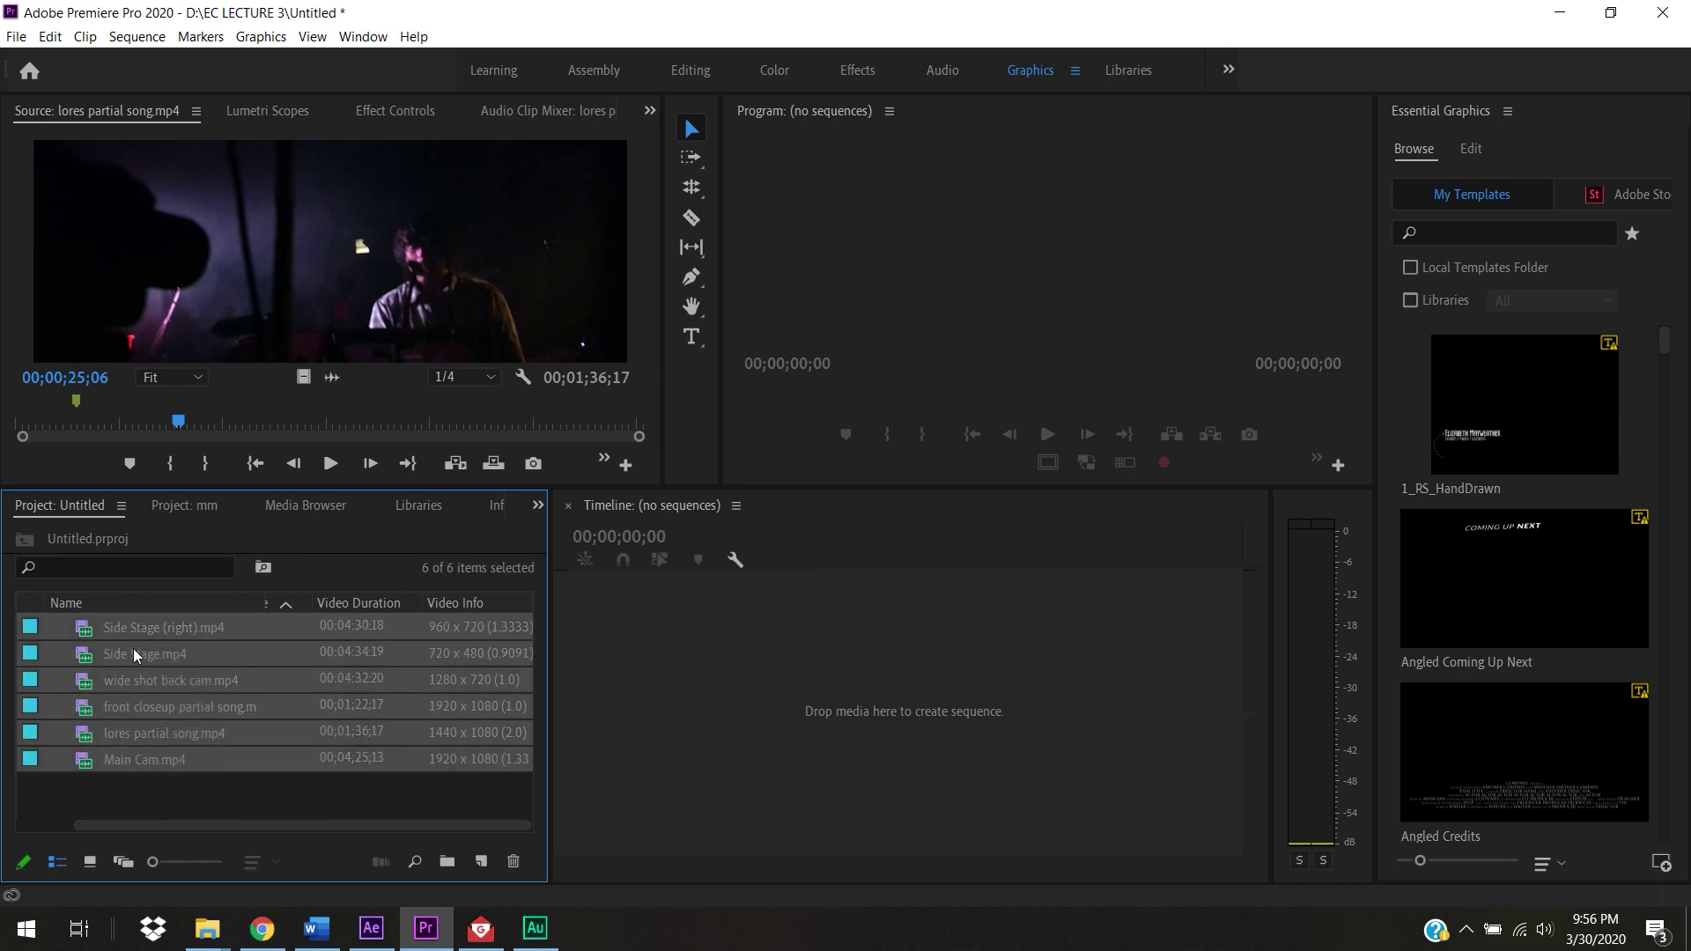
pyautogui.rightClick(177, 731)
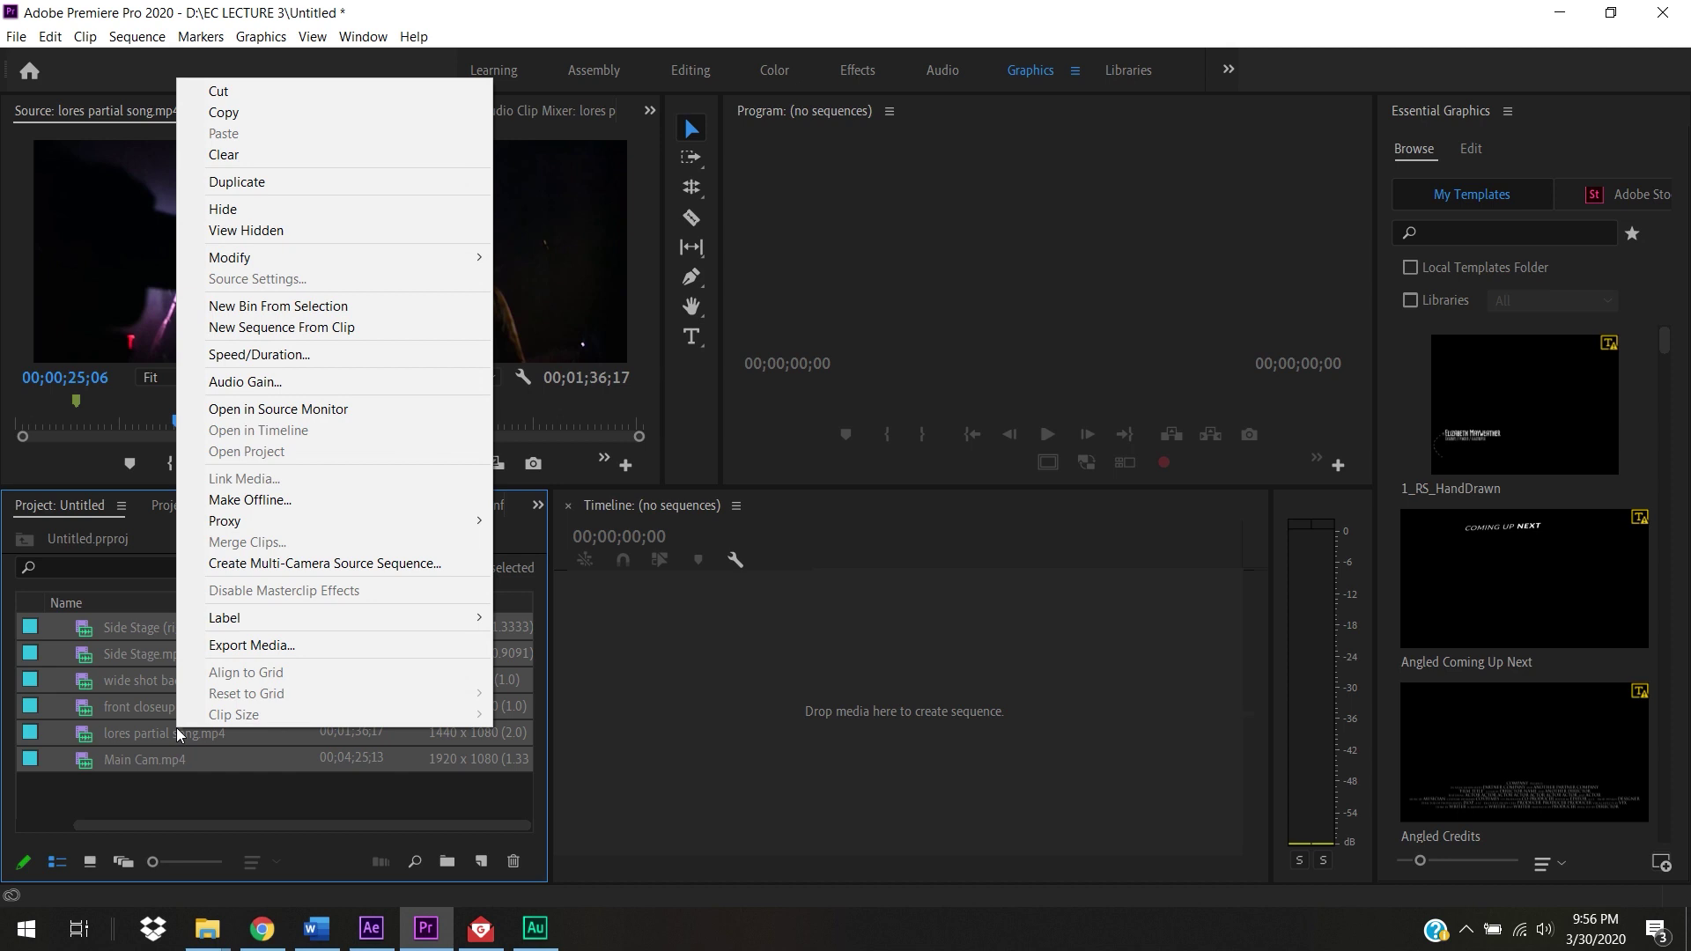
pyautogui.click(329, 562)
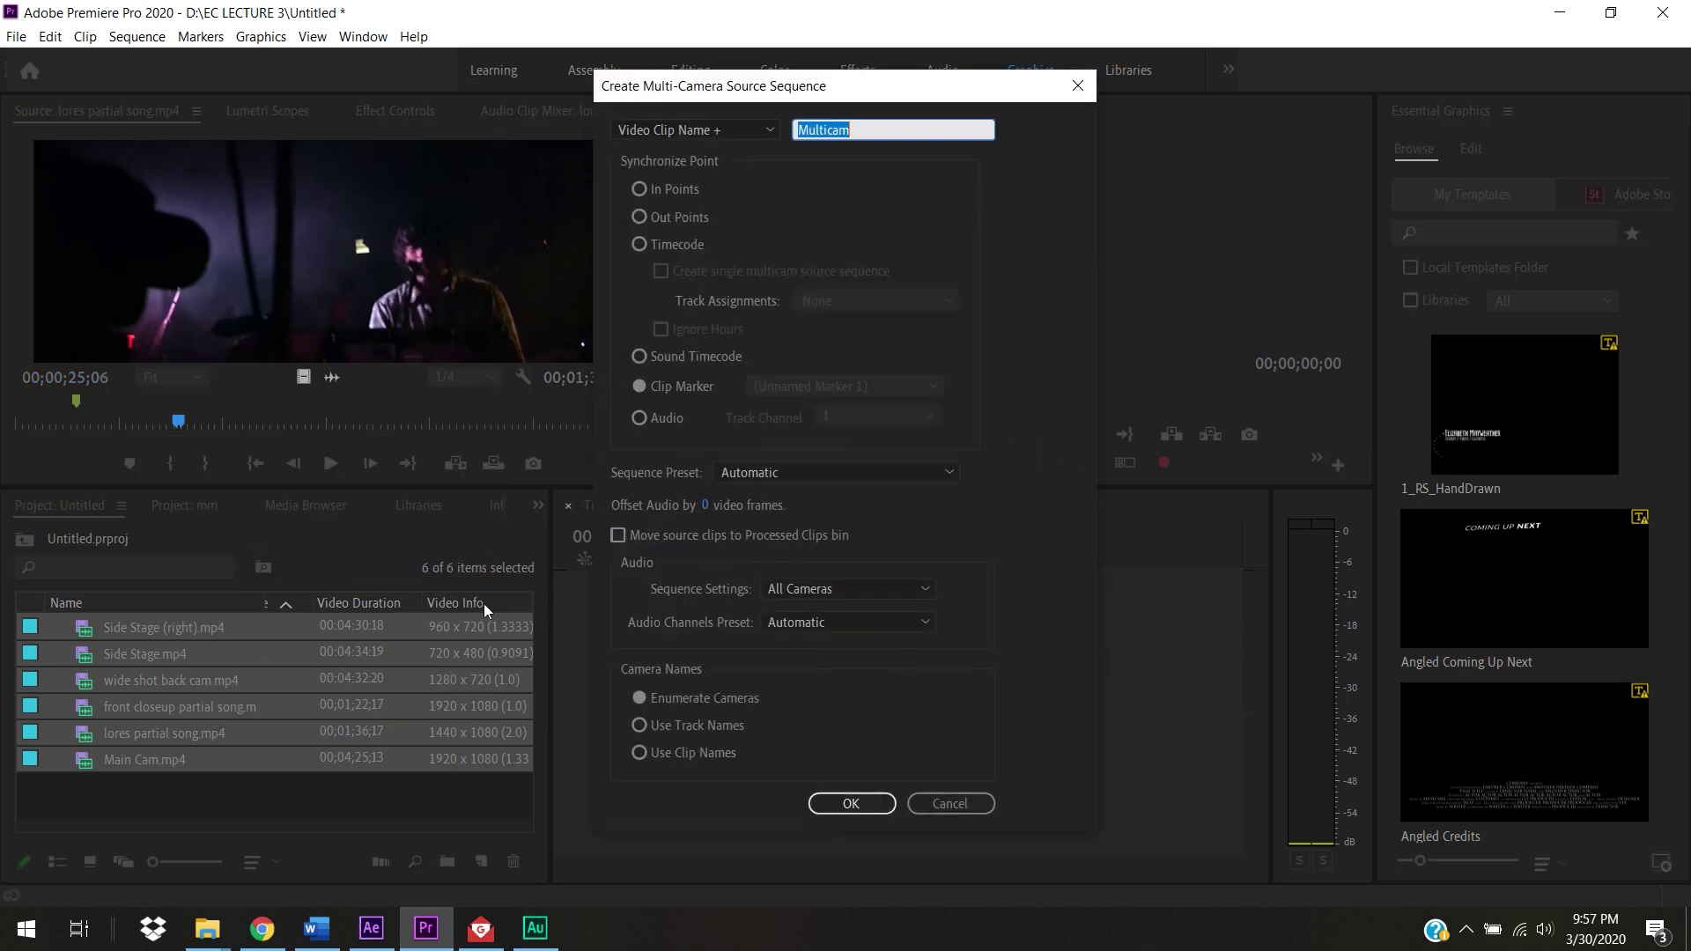
pyautogui.click(695, 131)
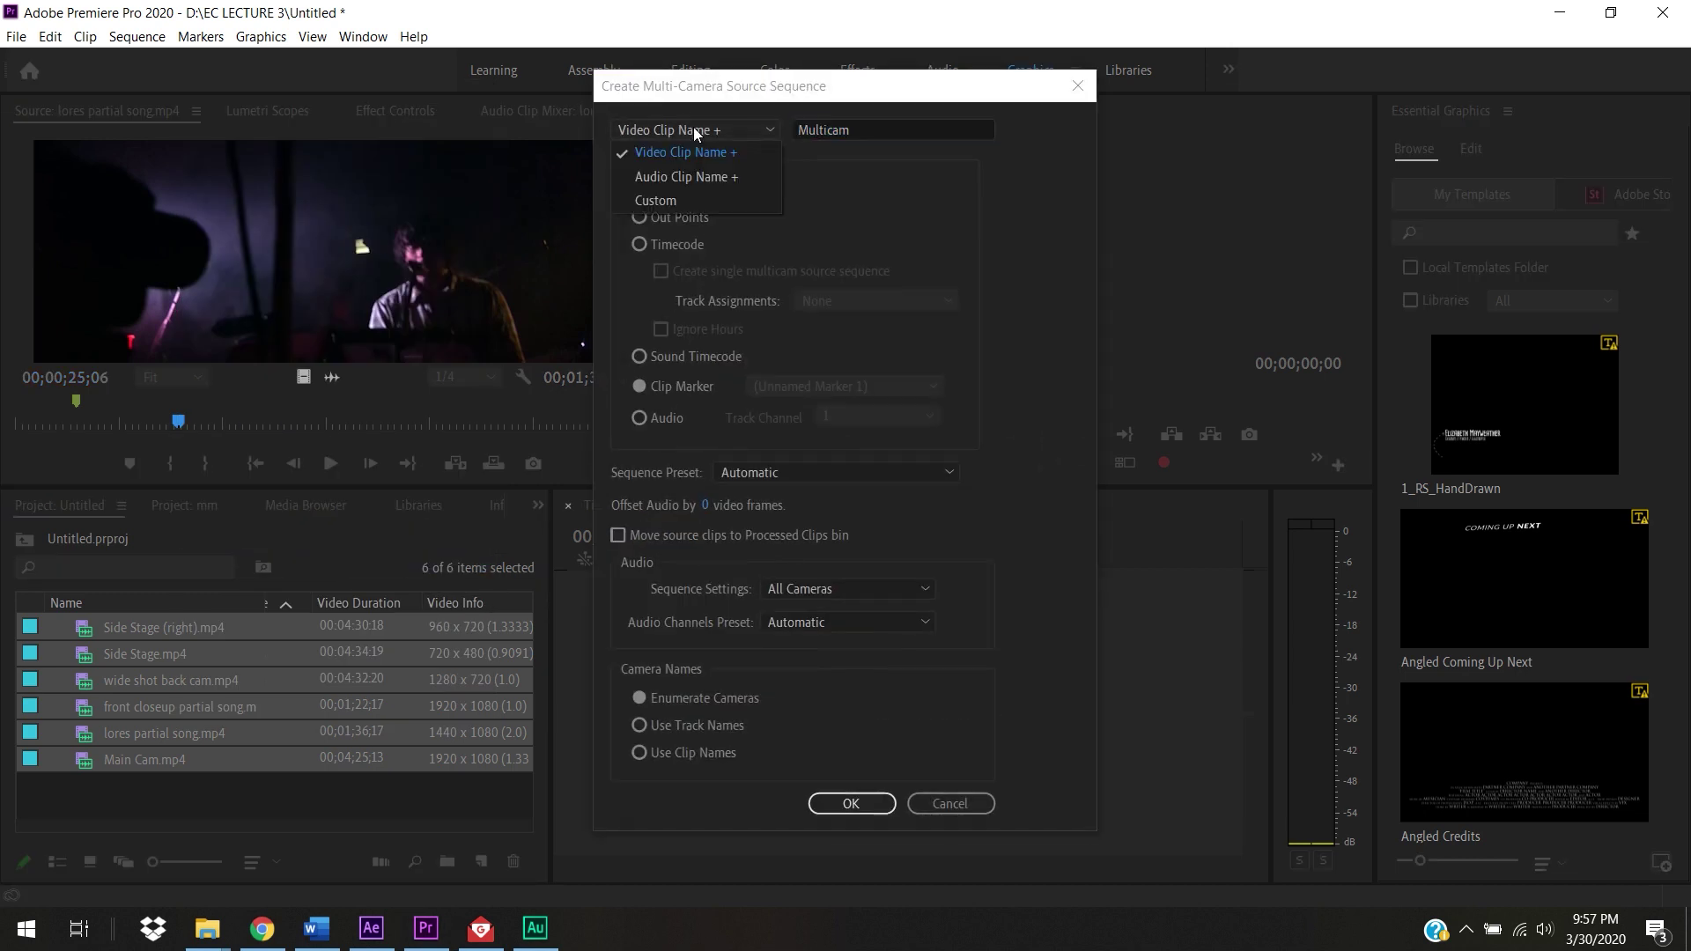
pyautogui.click(702, 200)
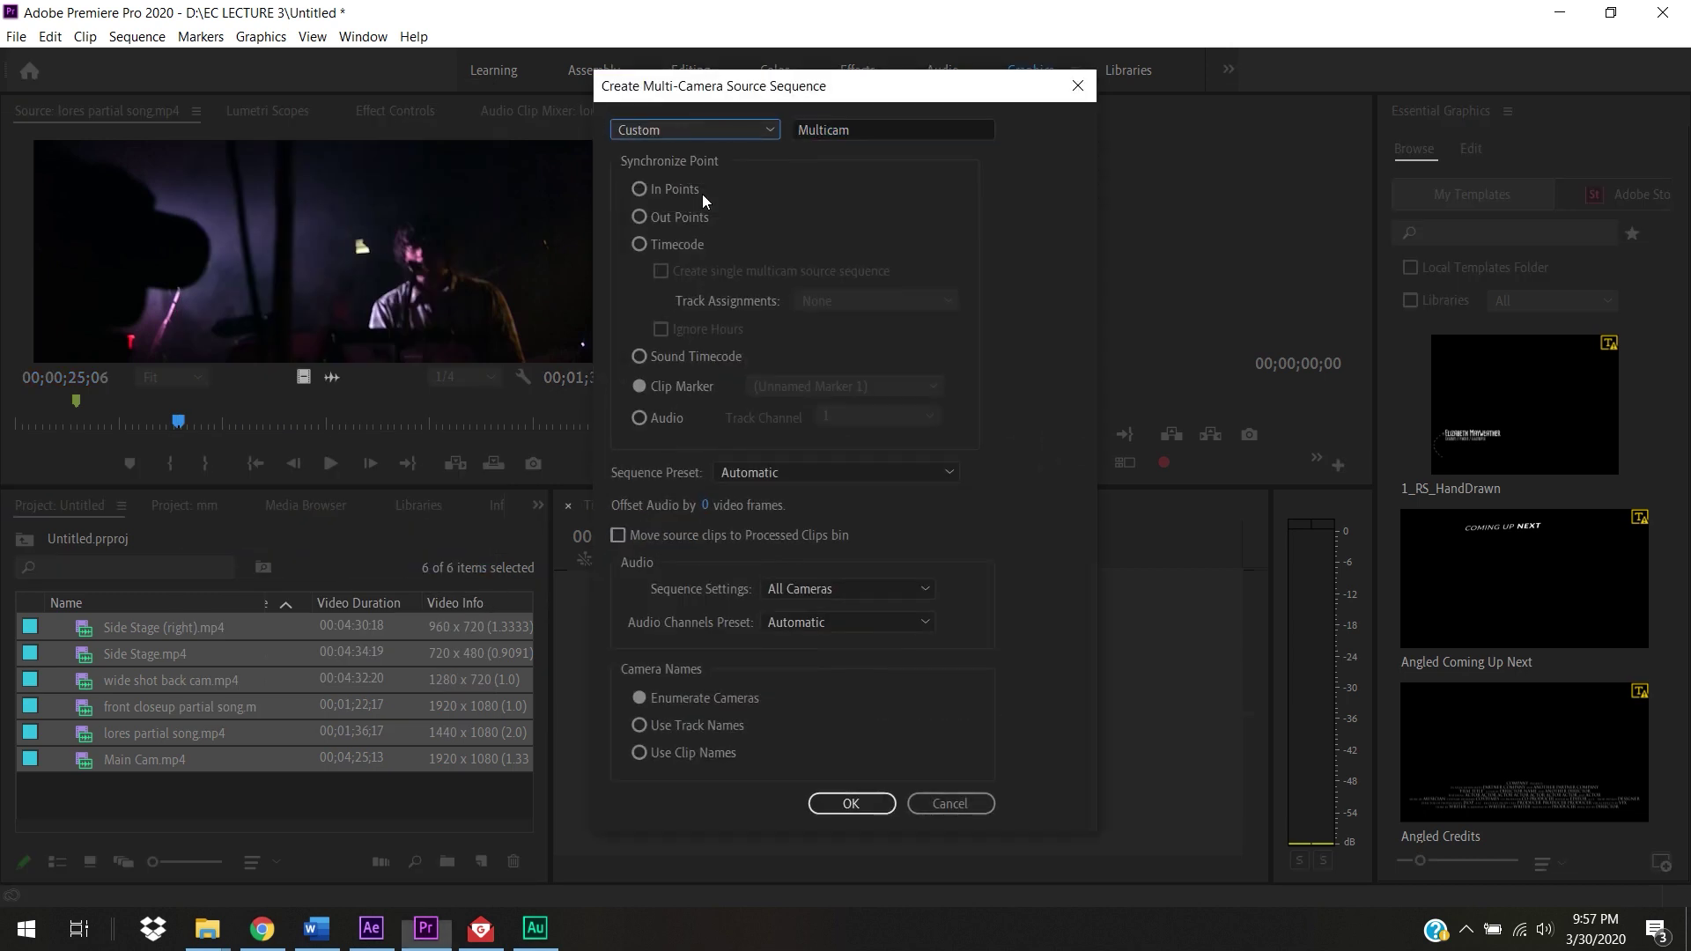
pyautogui.click(754, 129)
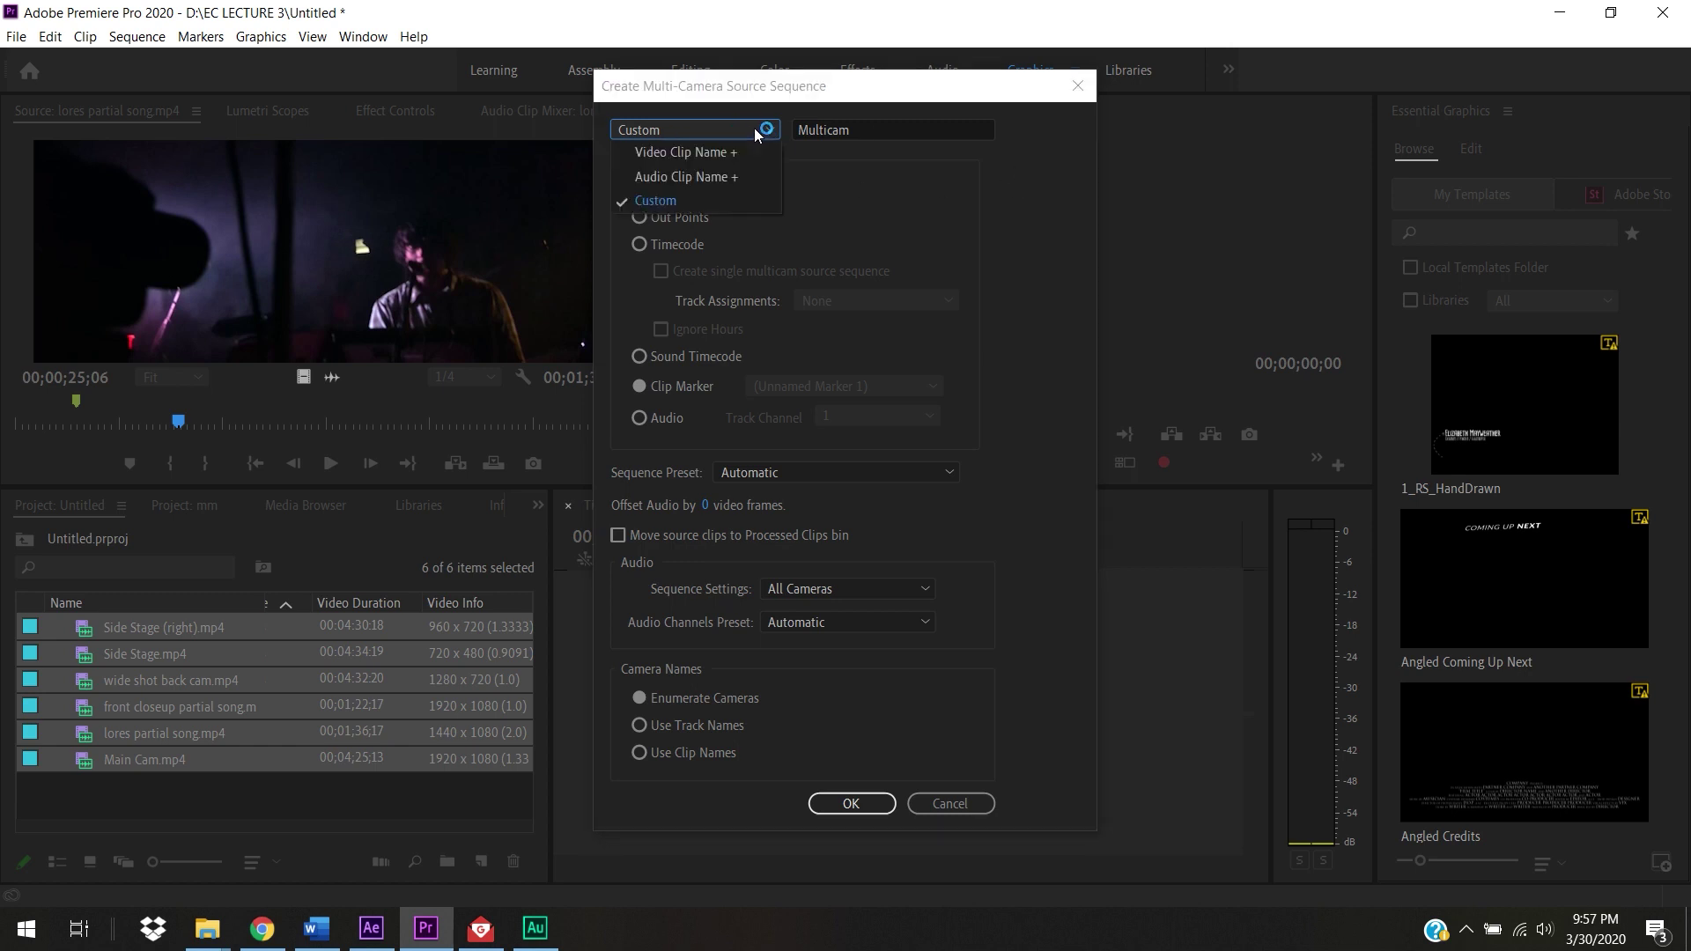
pyautogui.click(742, 193)
pyautogui.moveTo(915, 133); pyautogui.dragTo(759, 125)
pyautogui.press('BackSpace')
pyautogui.write('MU')
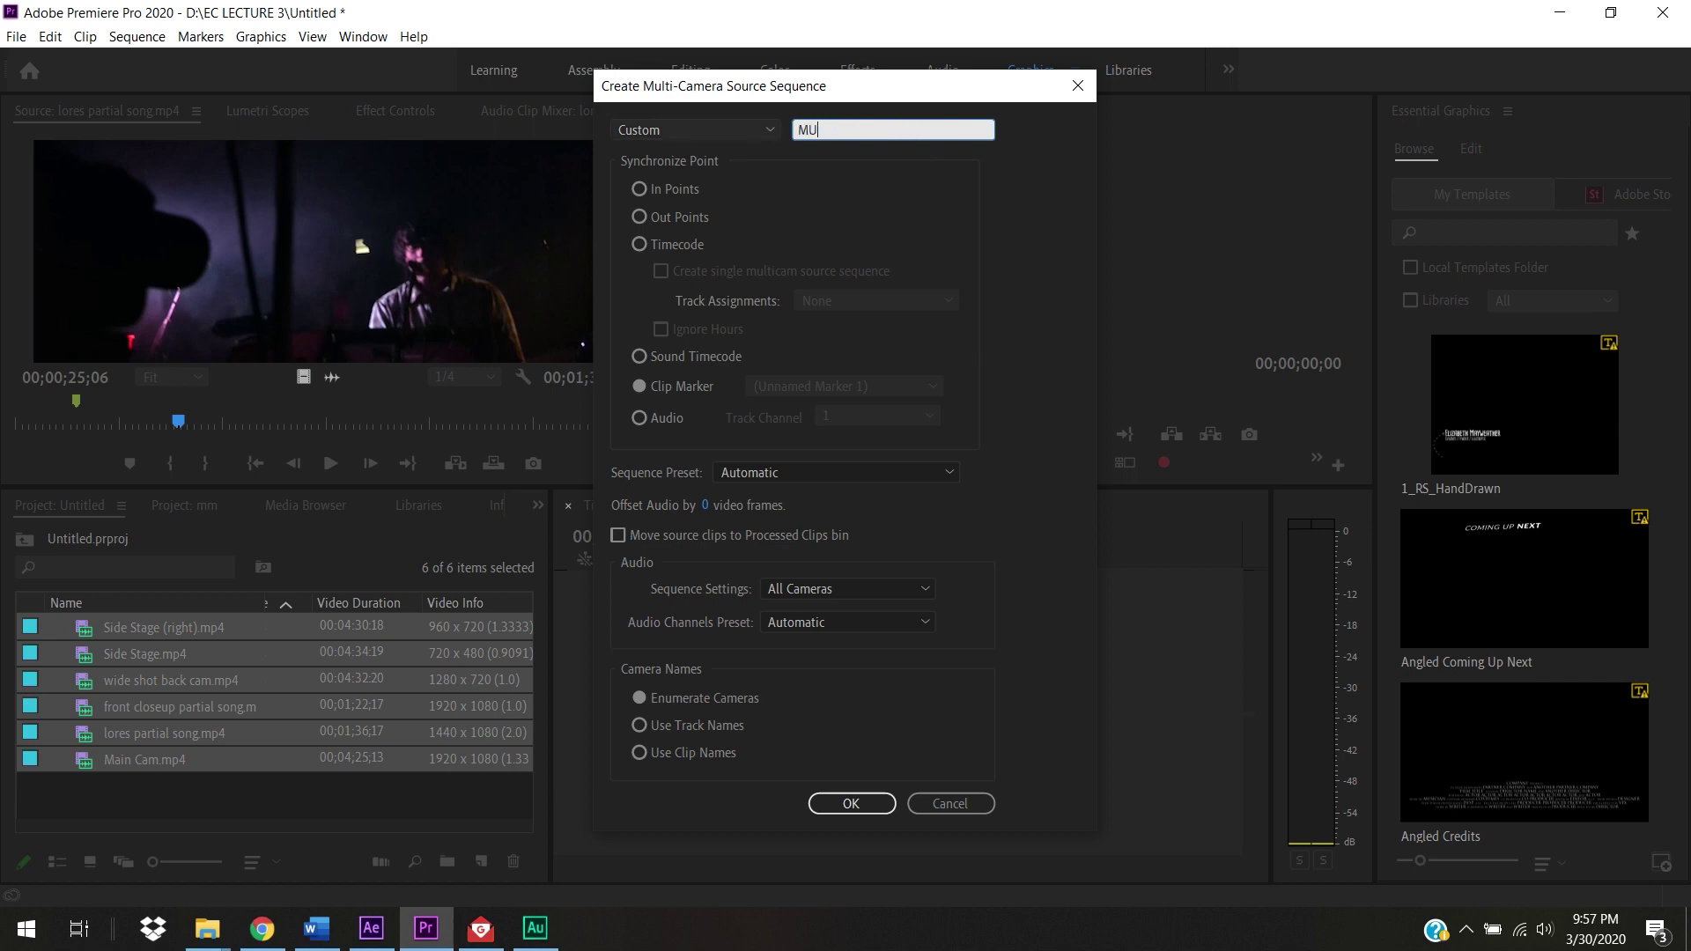
pyautogui.write('LTICAM')
pyautogui.click(848, 177)
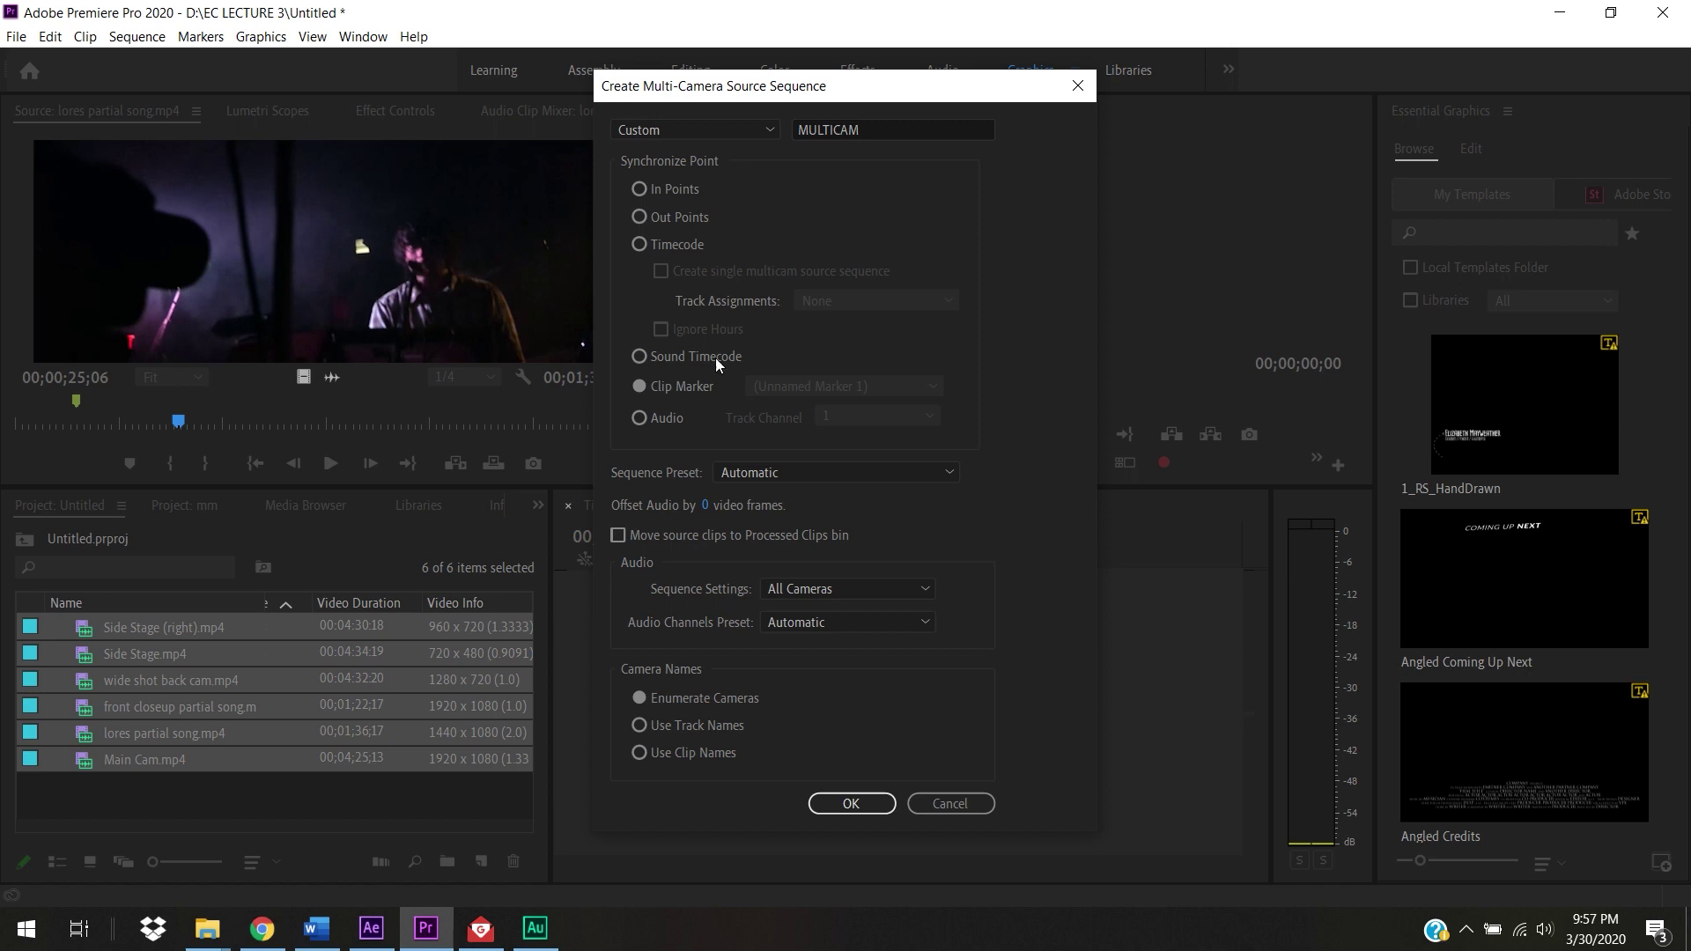
# Step: Choose Clip Marker with (Unnamed Marker 1) as the synchronize point, and cancel the multi-camera sequence setup
pyautogui.click(670, 384)
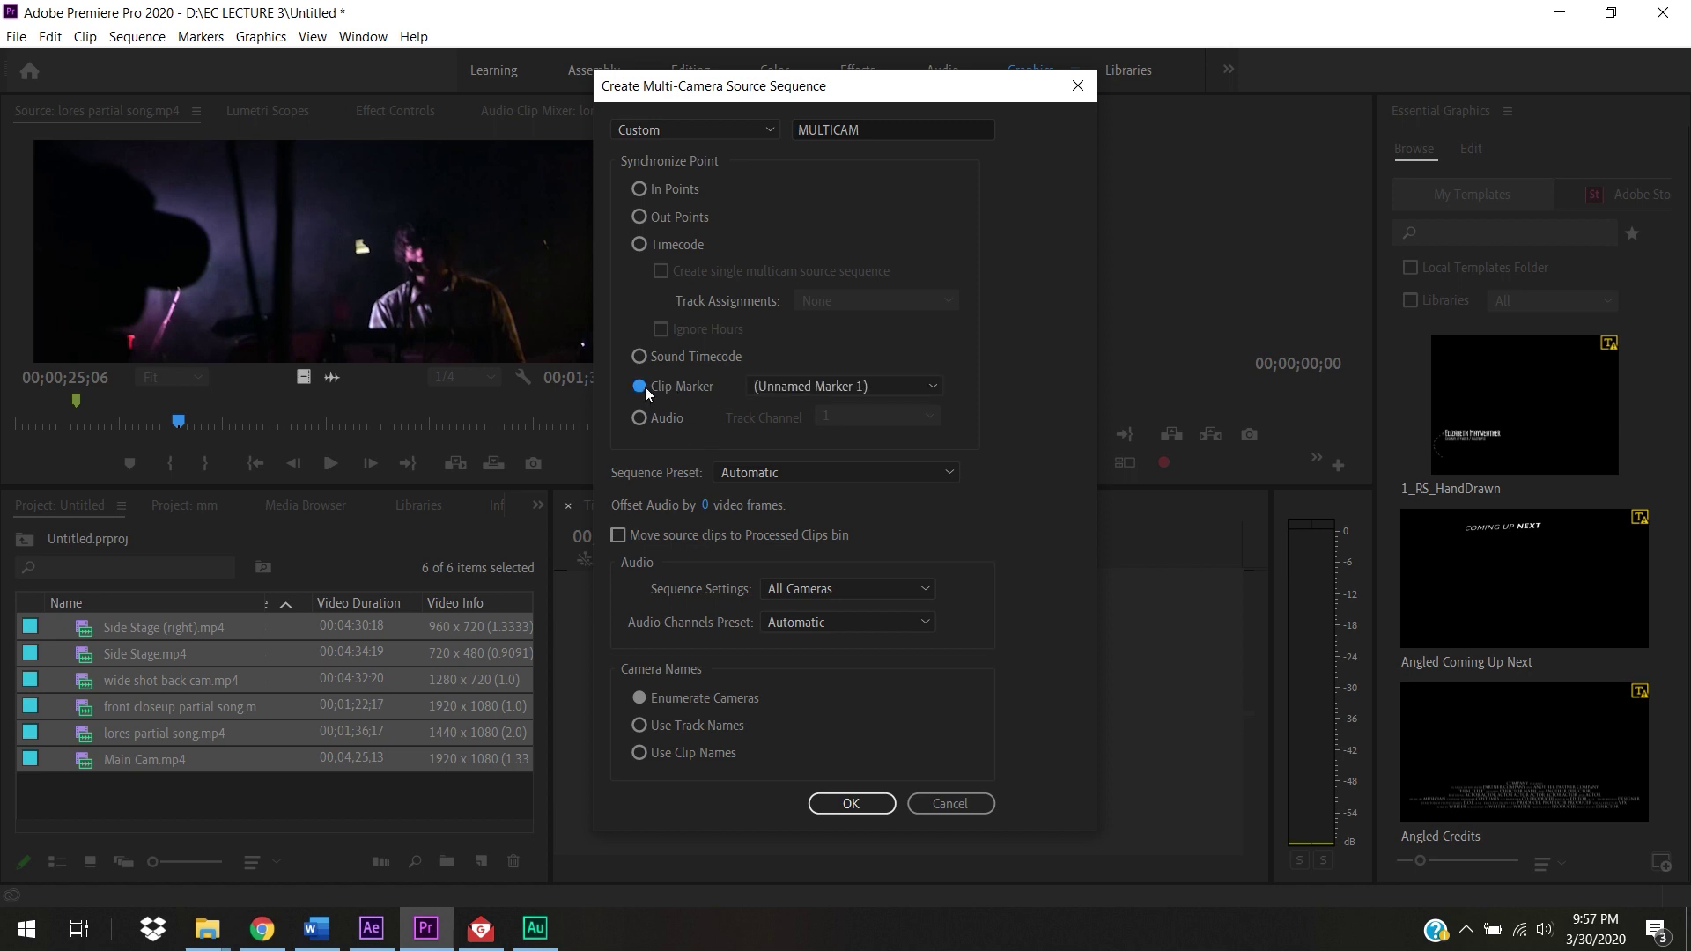
pyautogui.click(805, 388)
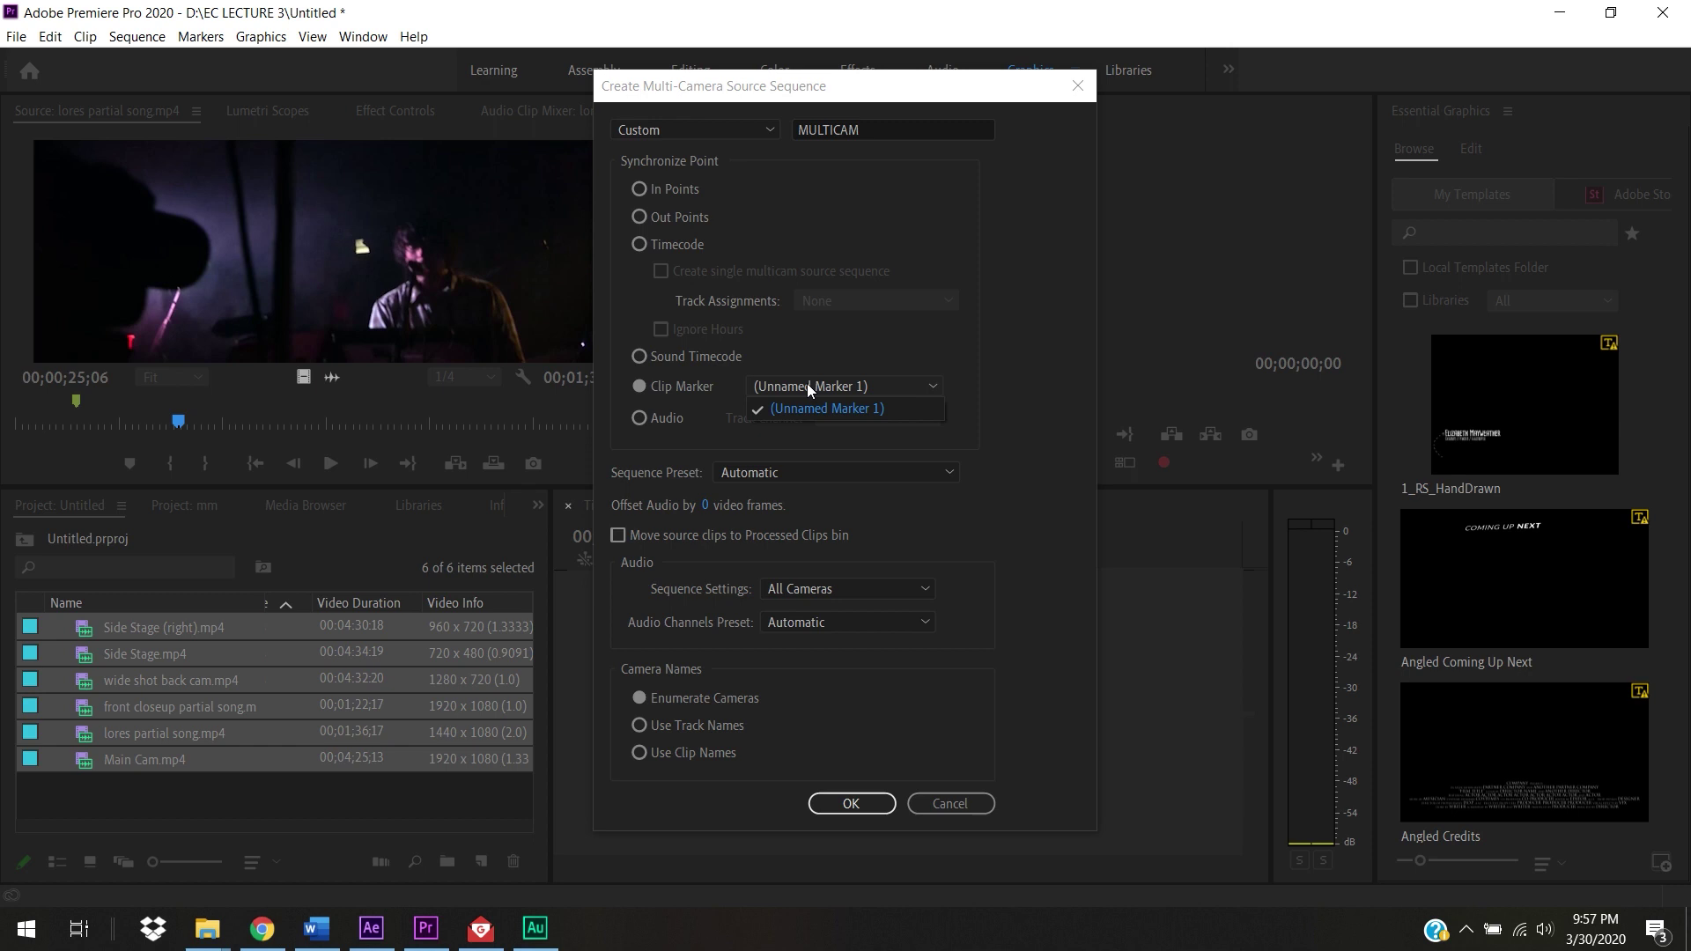
pyautogui.click(869, 407)
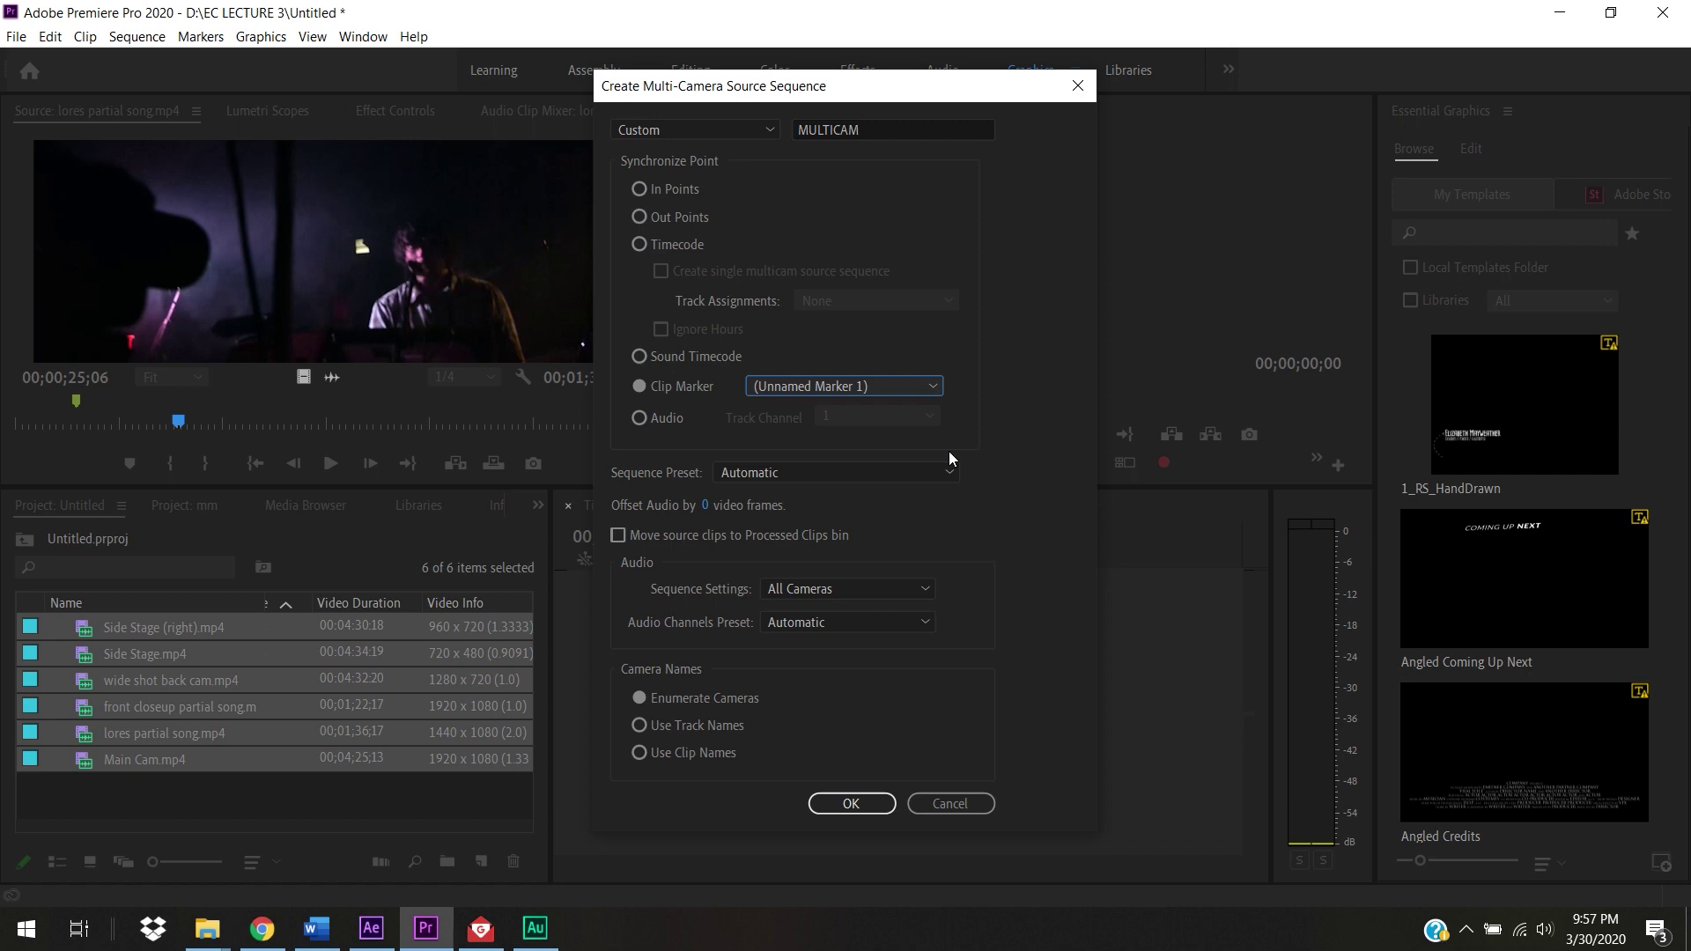
pyautogui.click(960, 802)
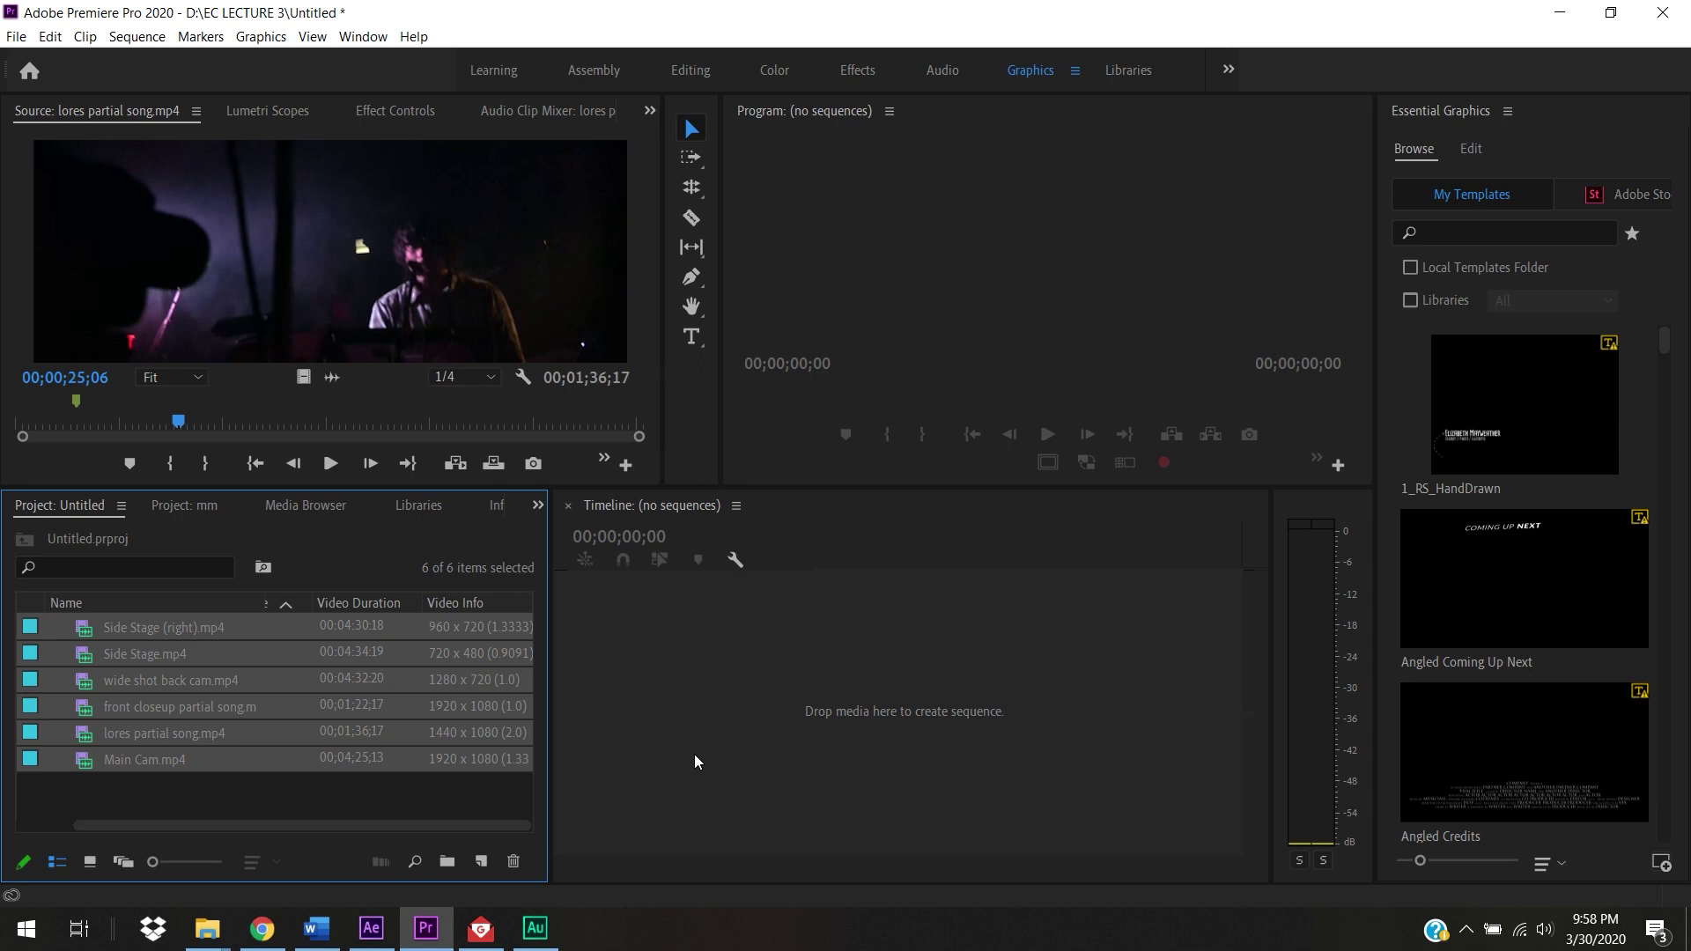
# Step: Examine the settings of the marker at 00;00;09;15 in lores partial song.mp4, and close them without editing
pyautogui.click(130, 656)
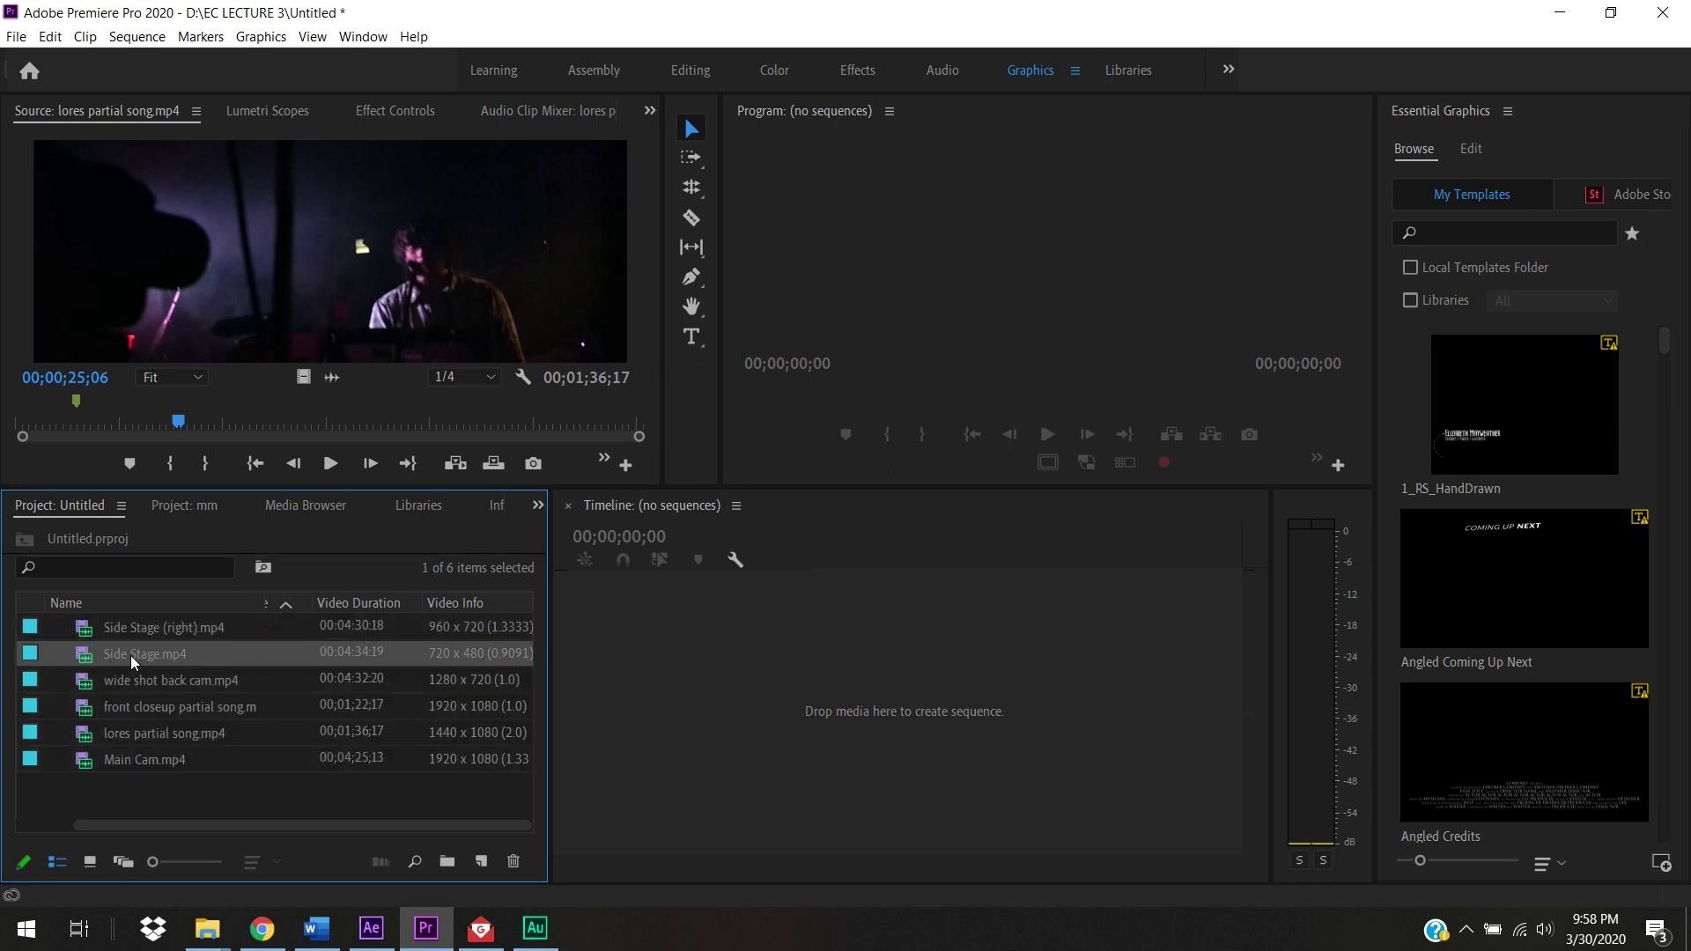
pyautogui.click(129, 655)
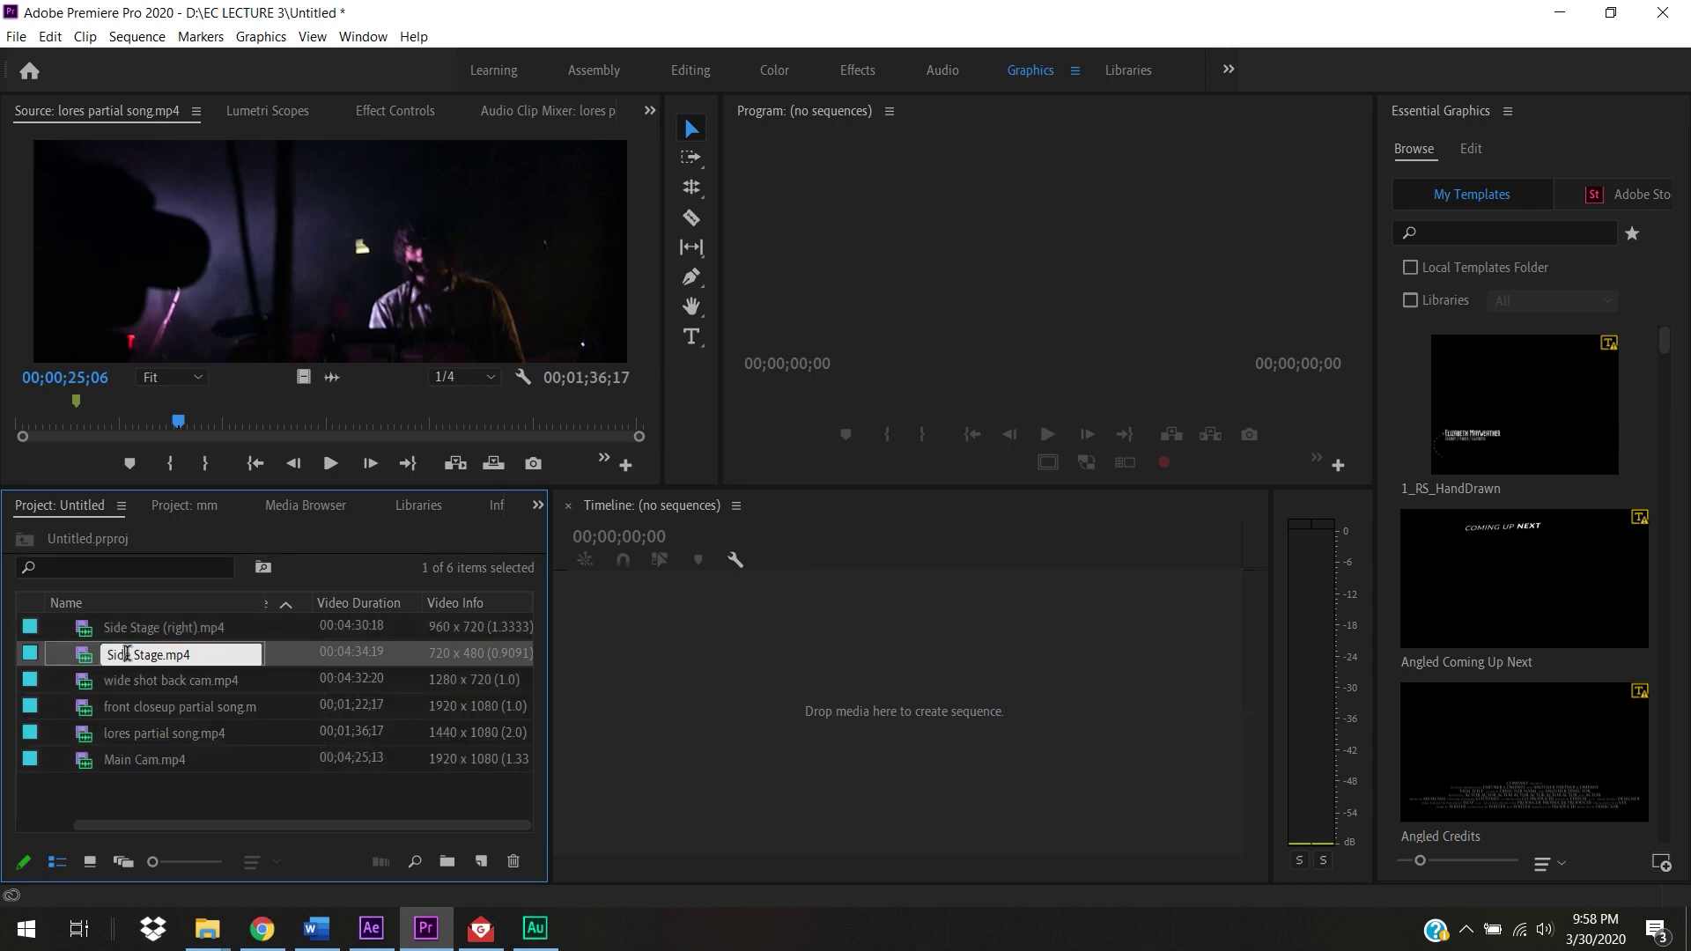
pyautogui.click(78, 402)
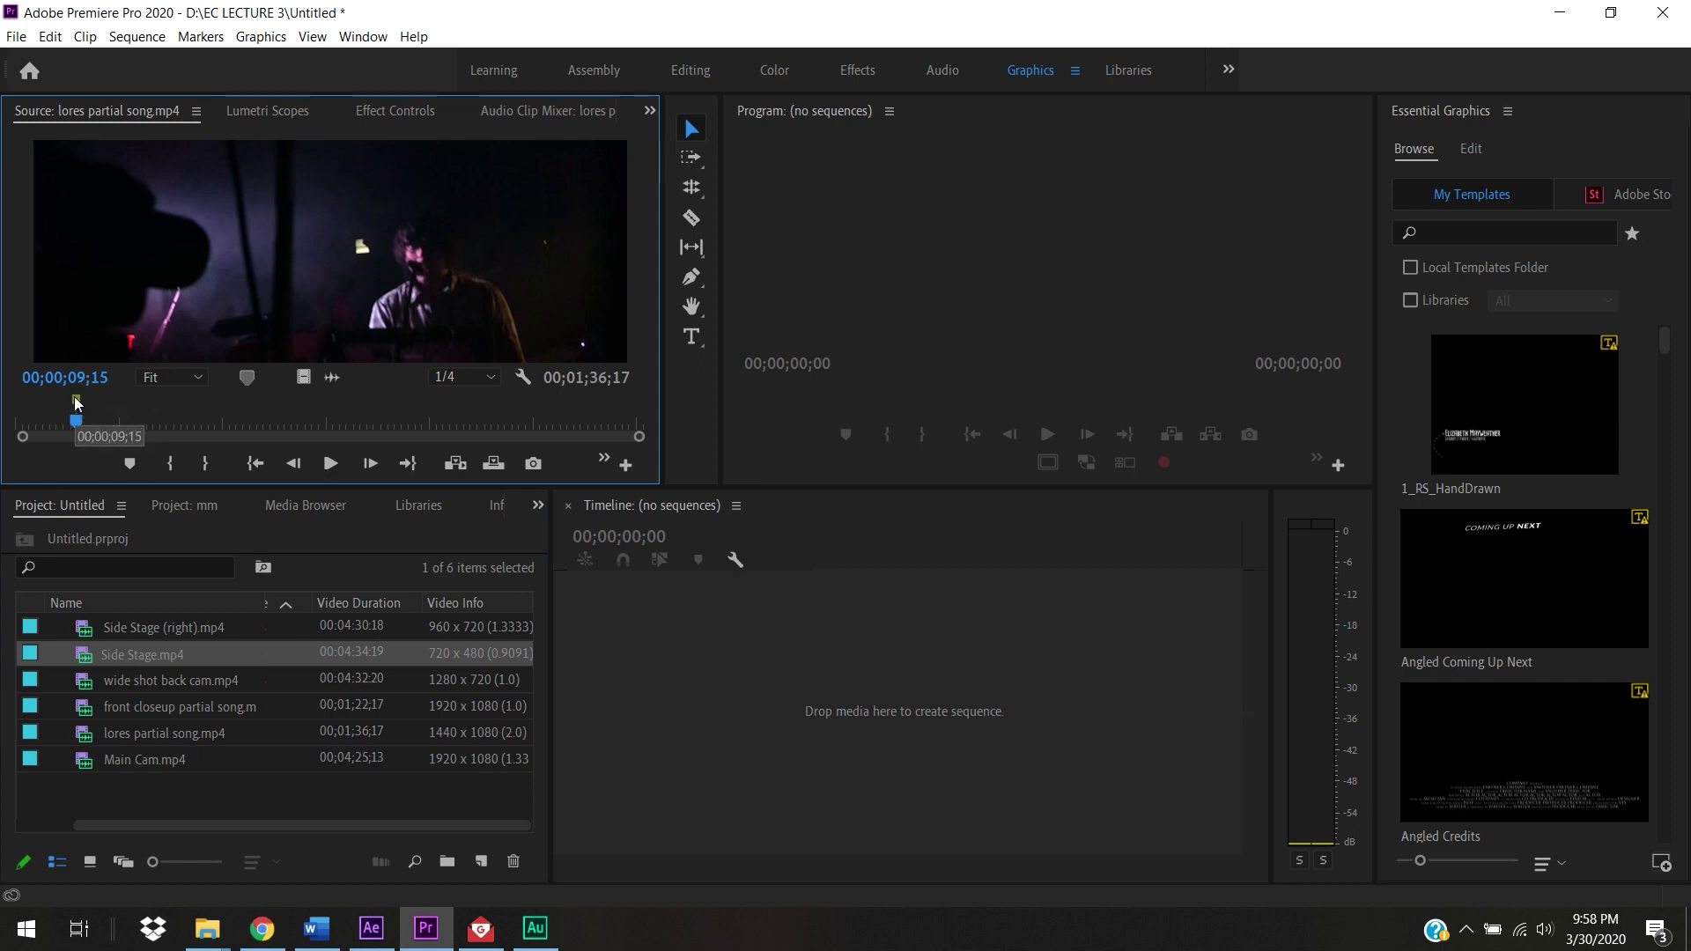
pyautogui.rightClick(75, 402)
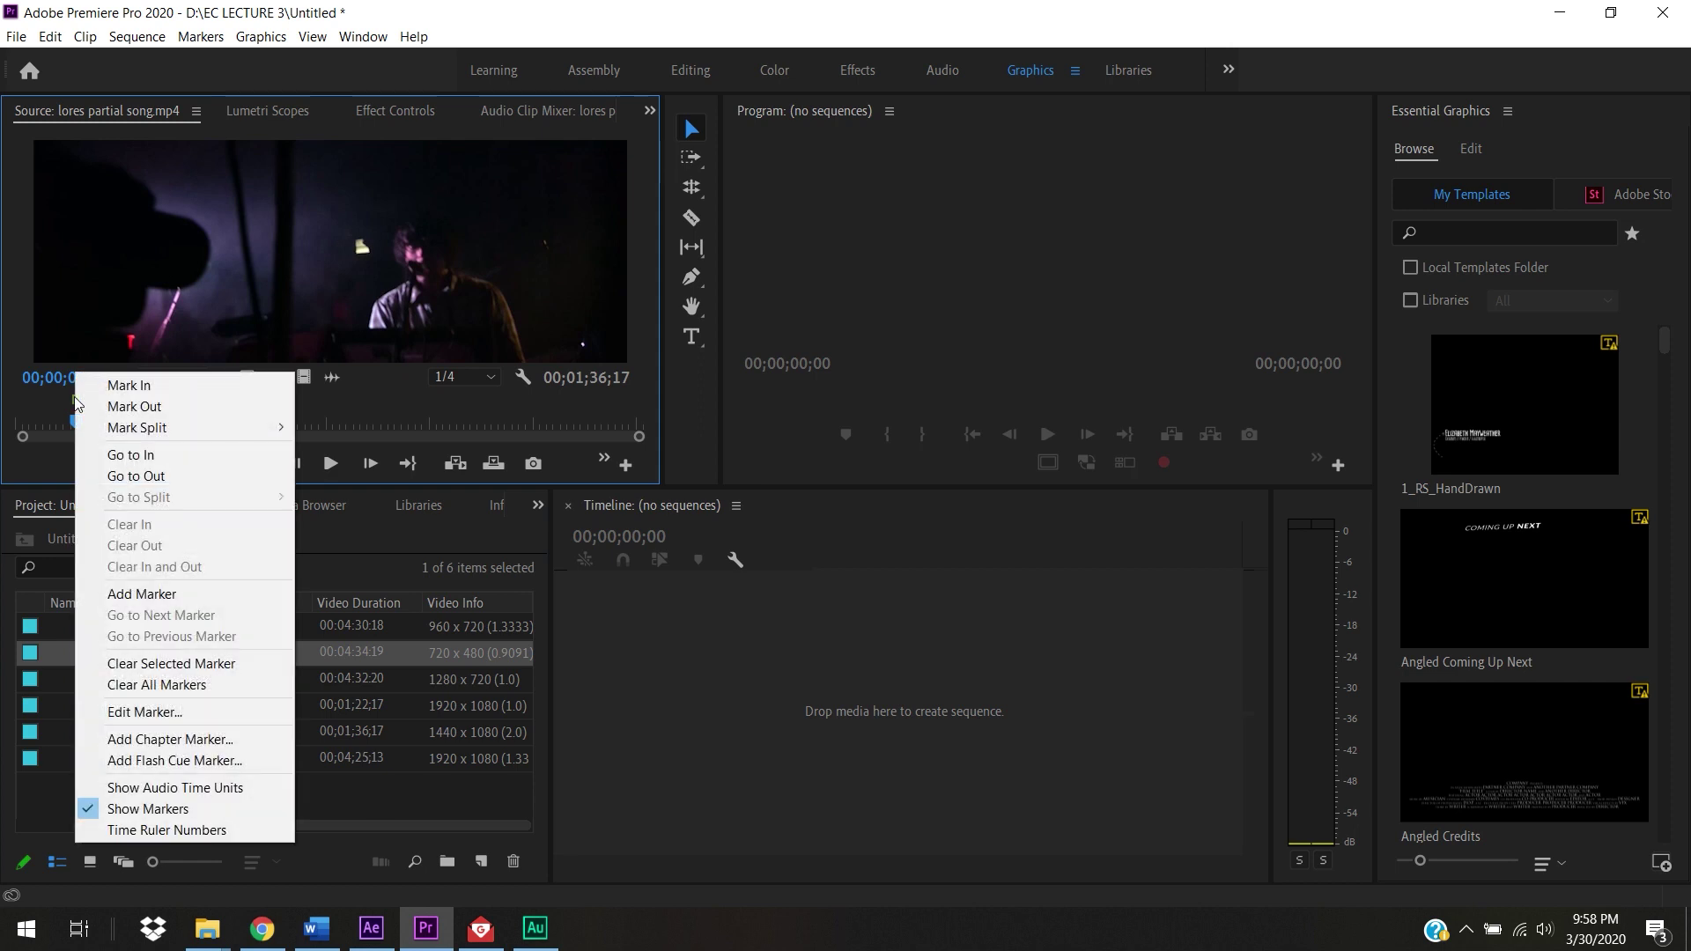
pyautogui.click(213, 712)
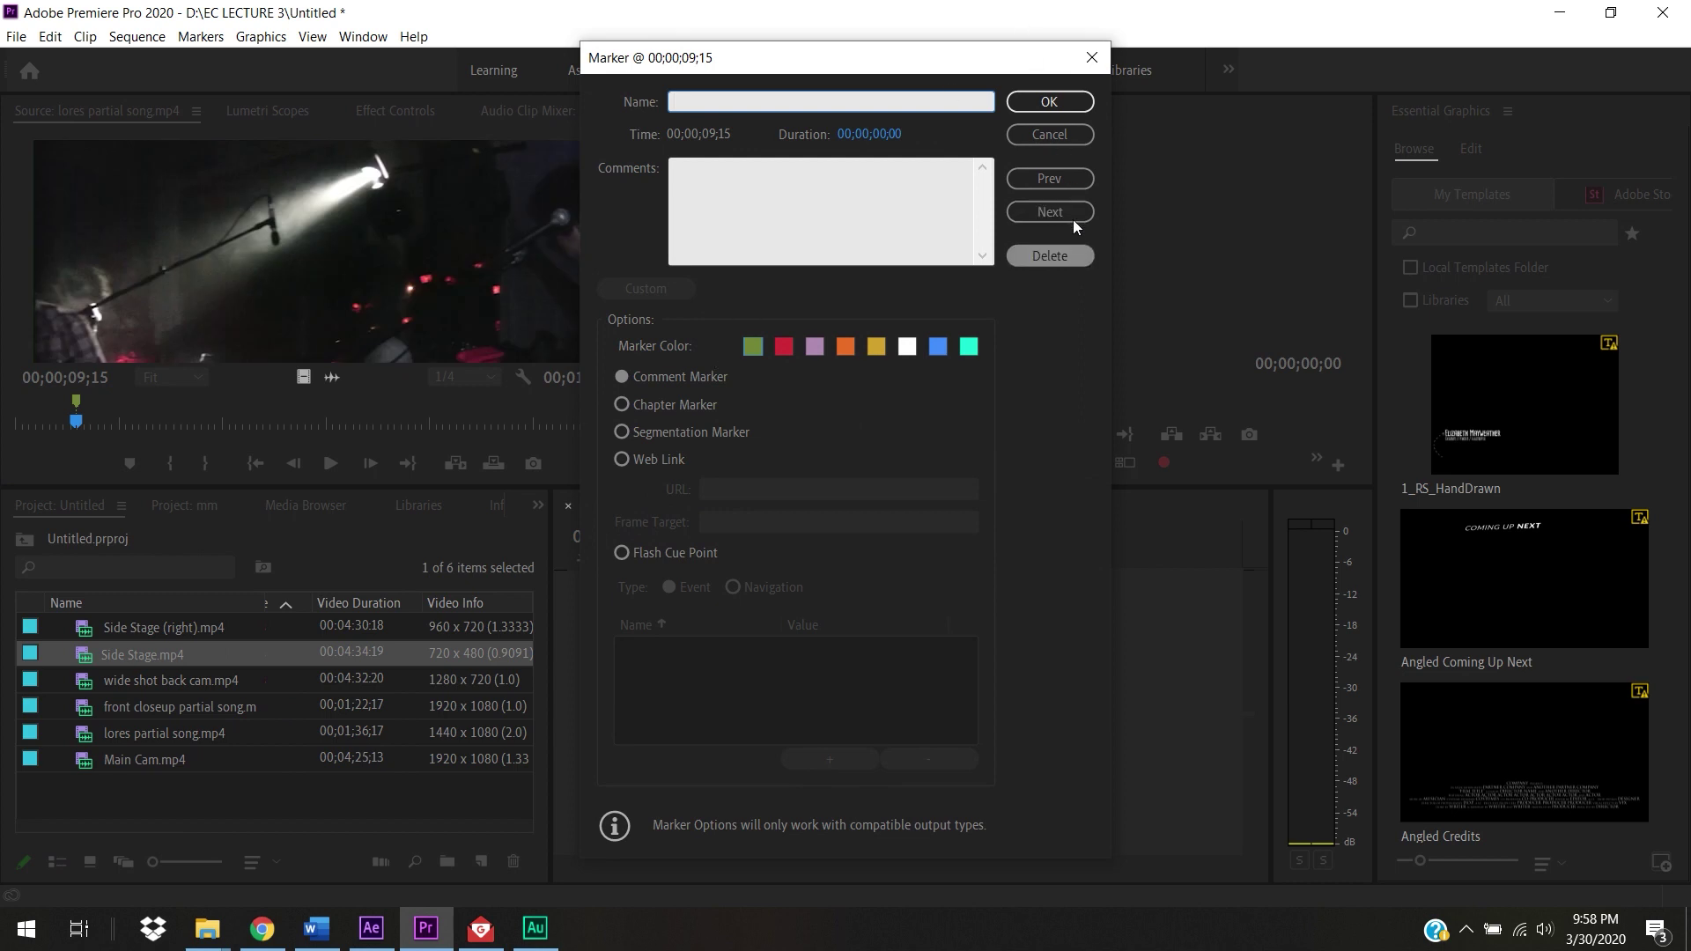
pyautogui.click(1092, 57)
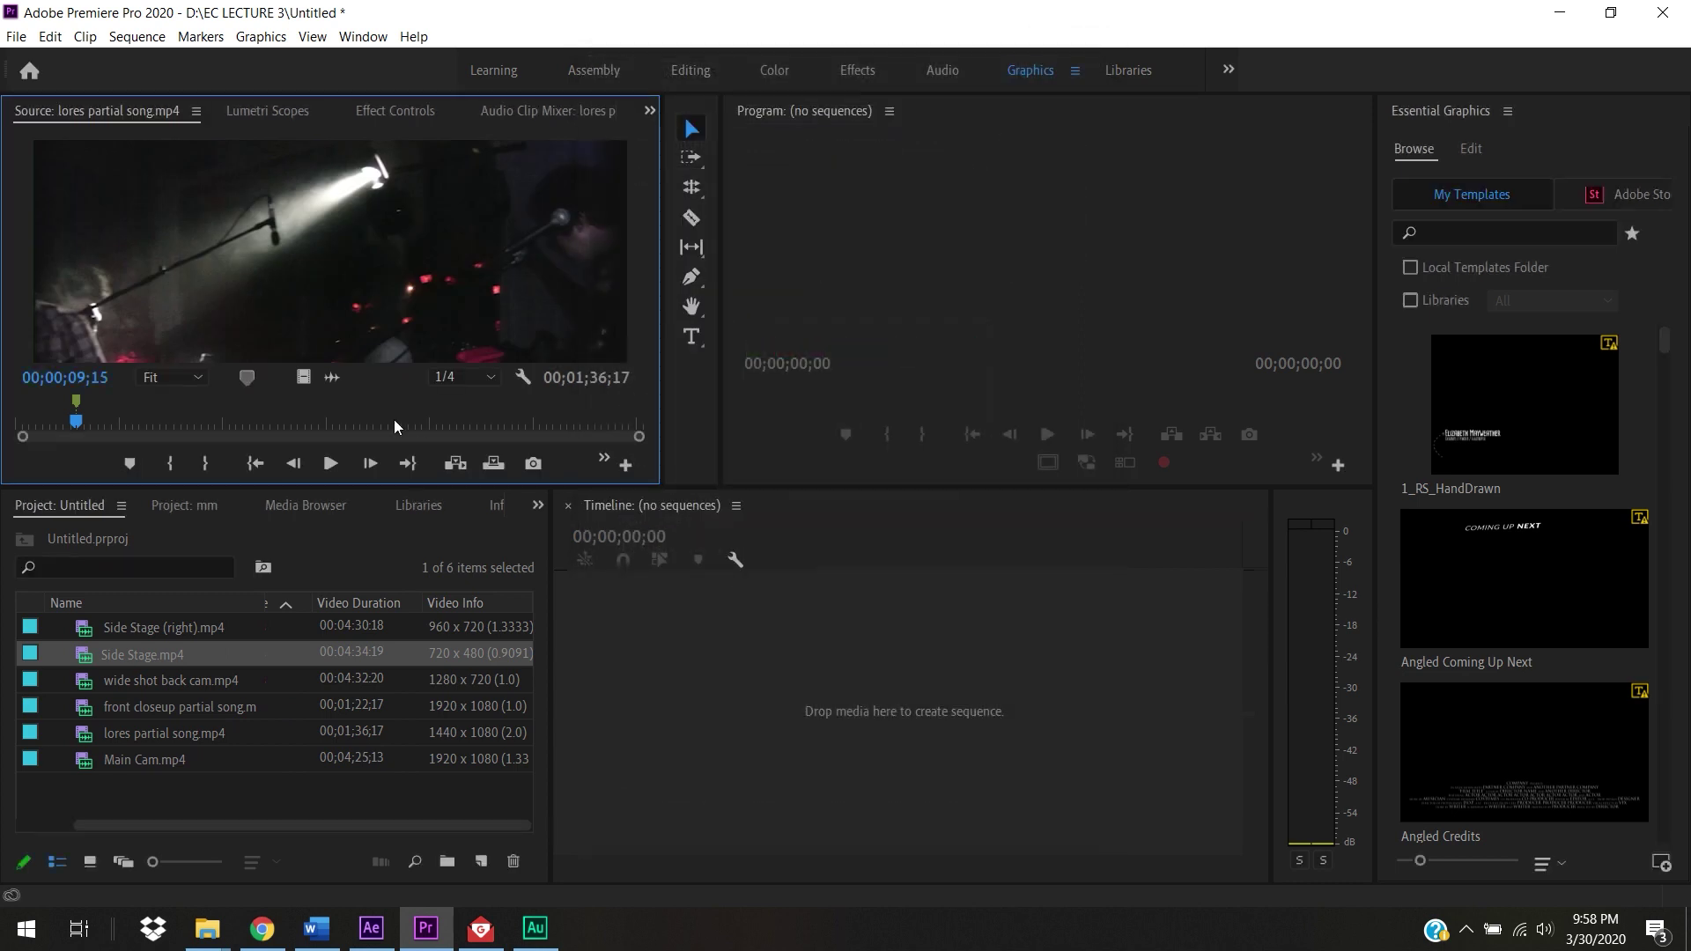
# Step: Start a multi-camera source sequence from all six clips with the custom name Multicam and Clip Marker synchronization
pyautogui.moveTo(276, 790); pyautogui.dragTo(161, 636)
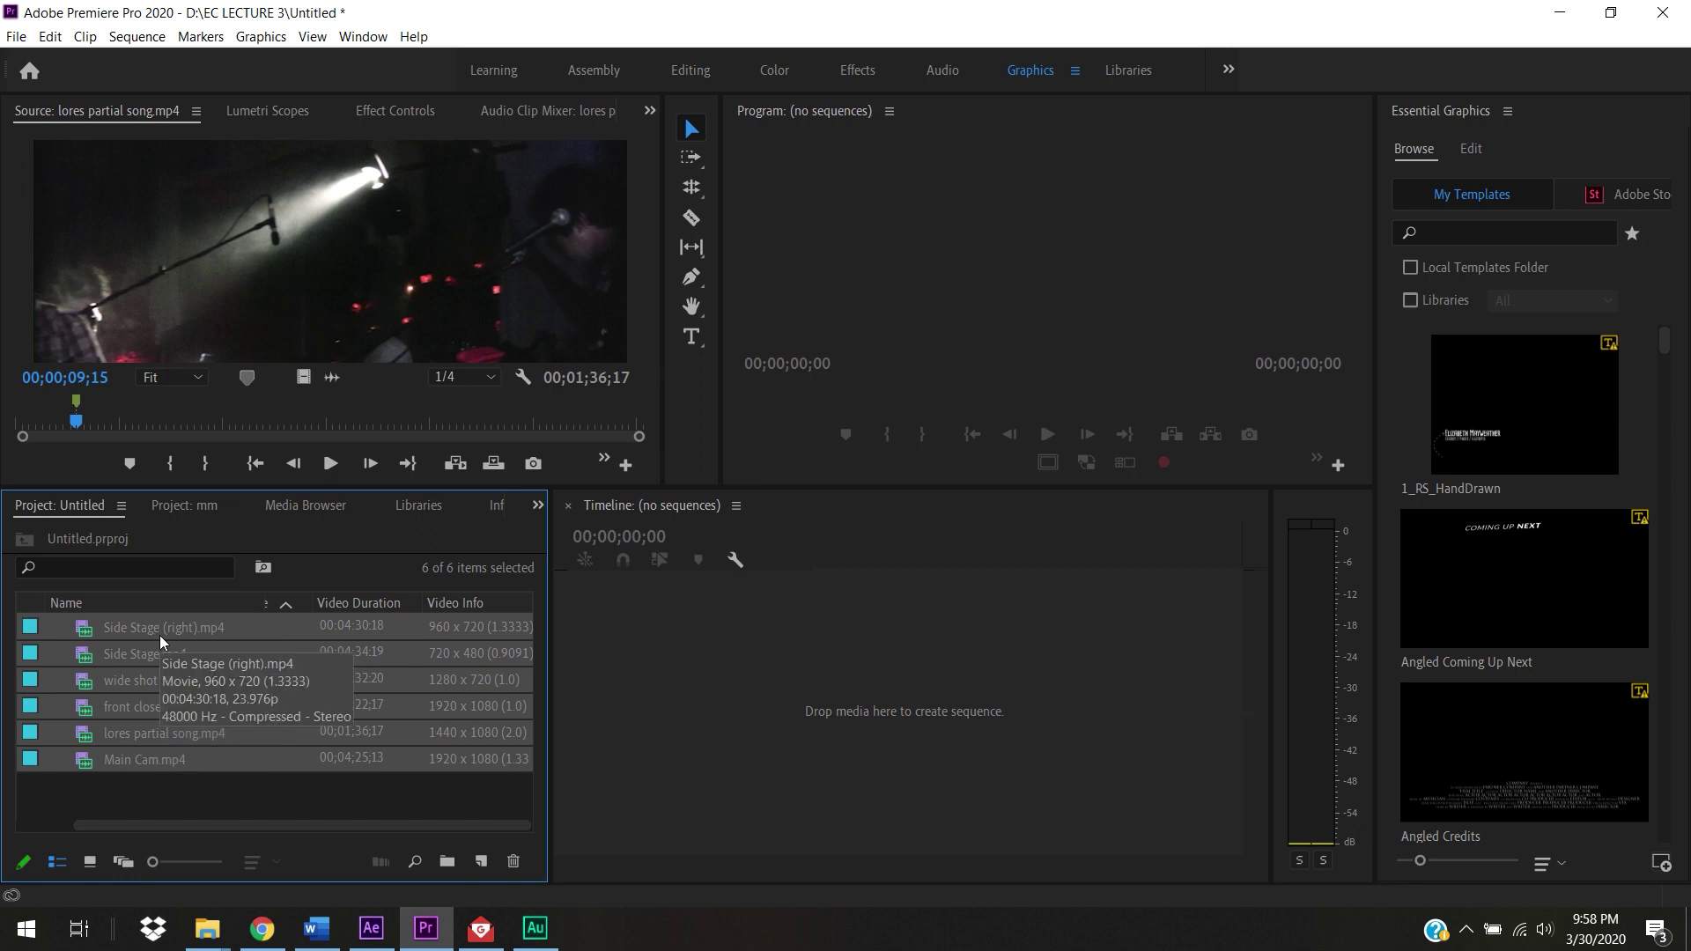
pyautogui.rightClick(153, 633)
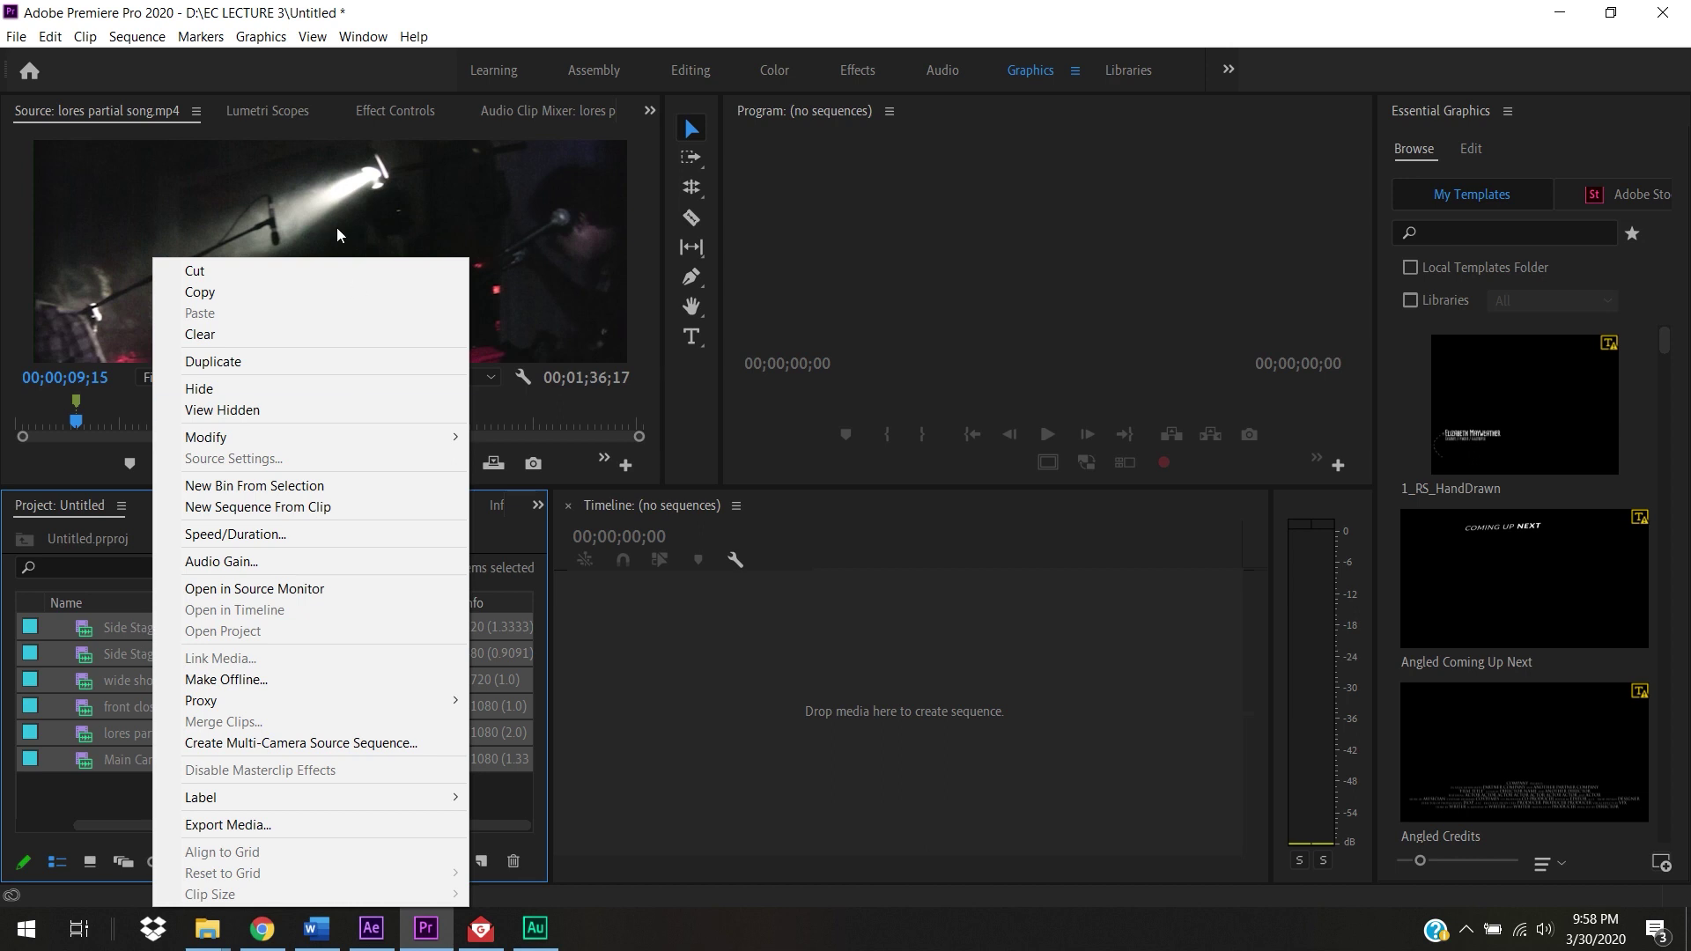
pyautogui.click(371, 745)
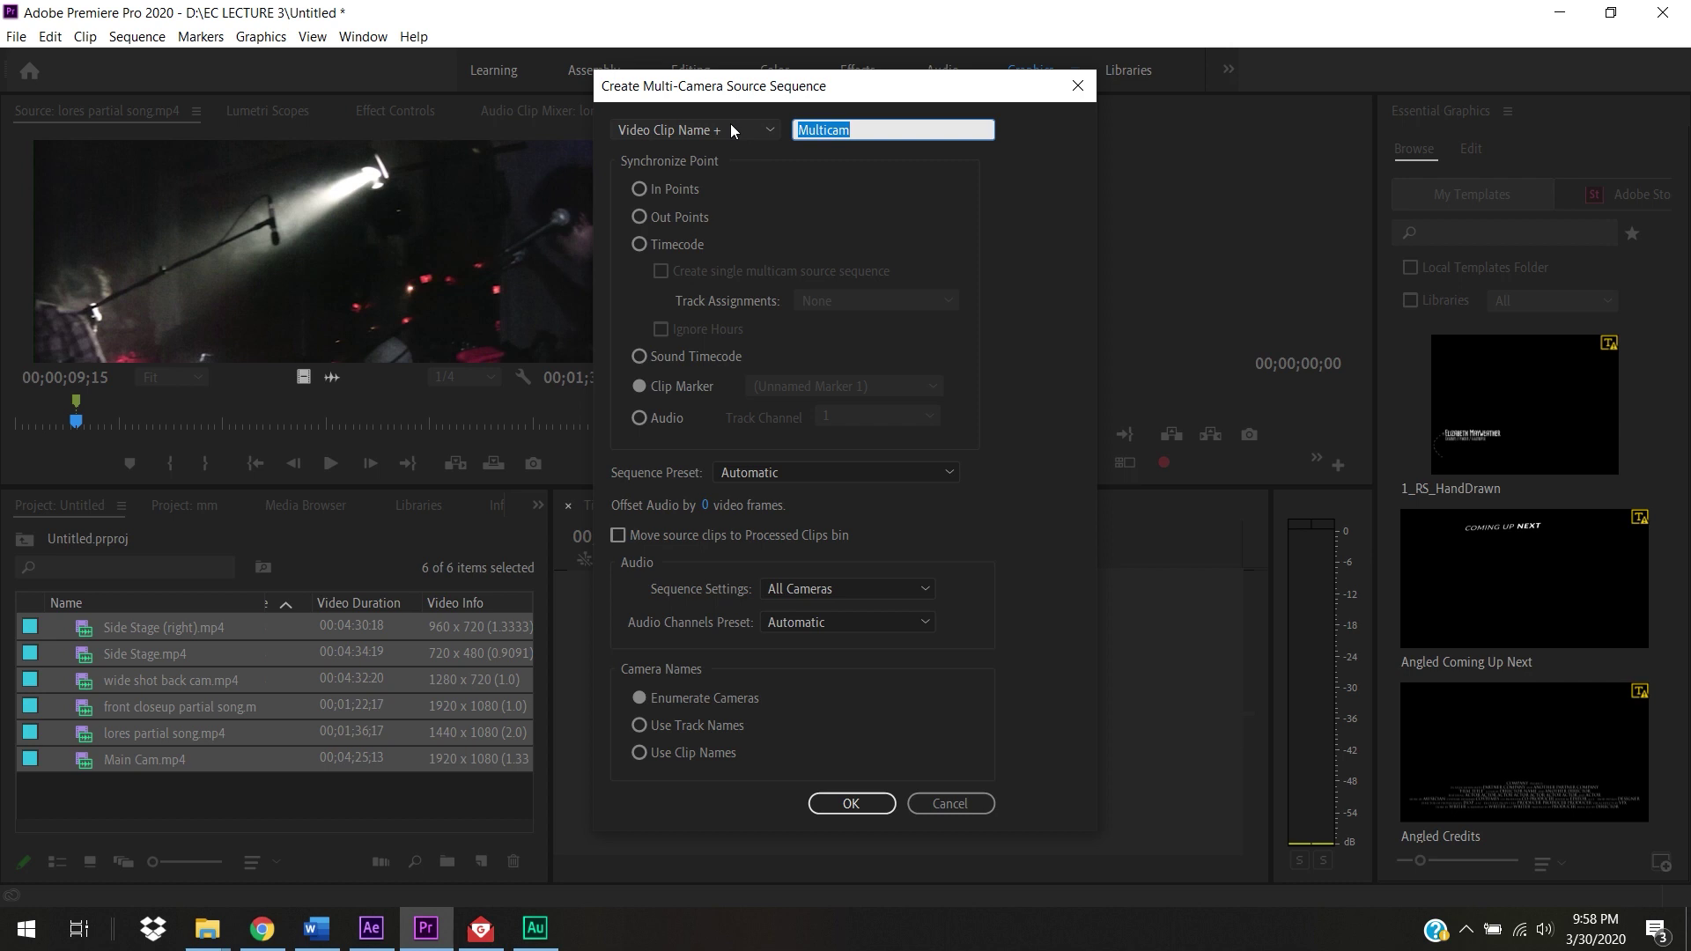
pyautogui.click(731, 129)
pyautogui.click(731, 194)
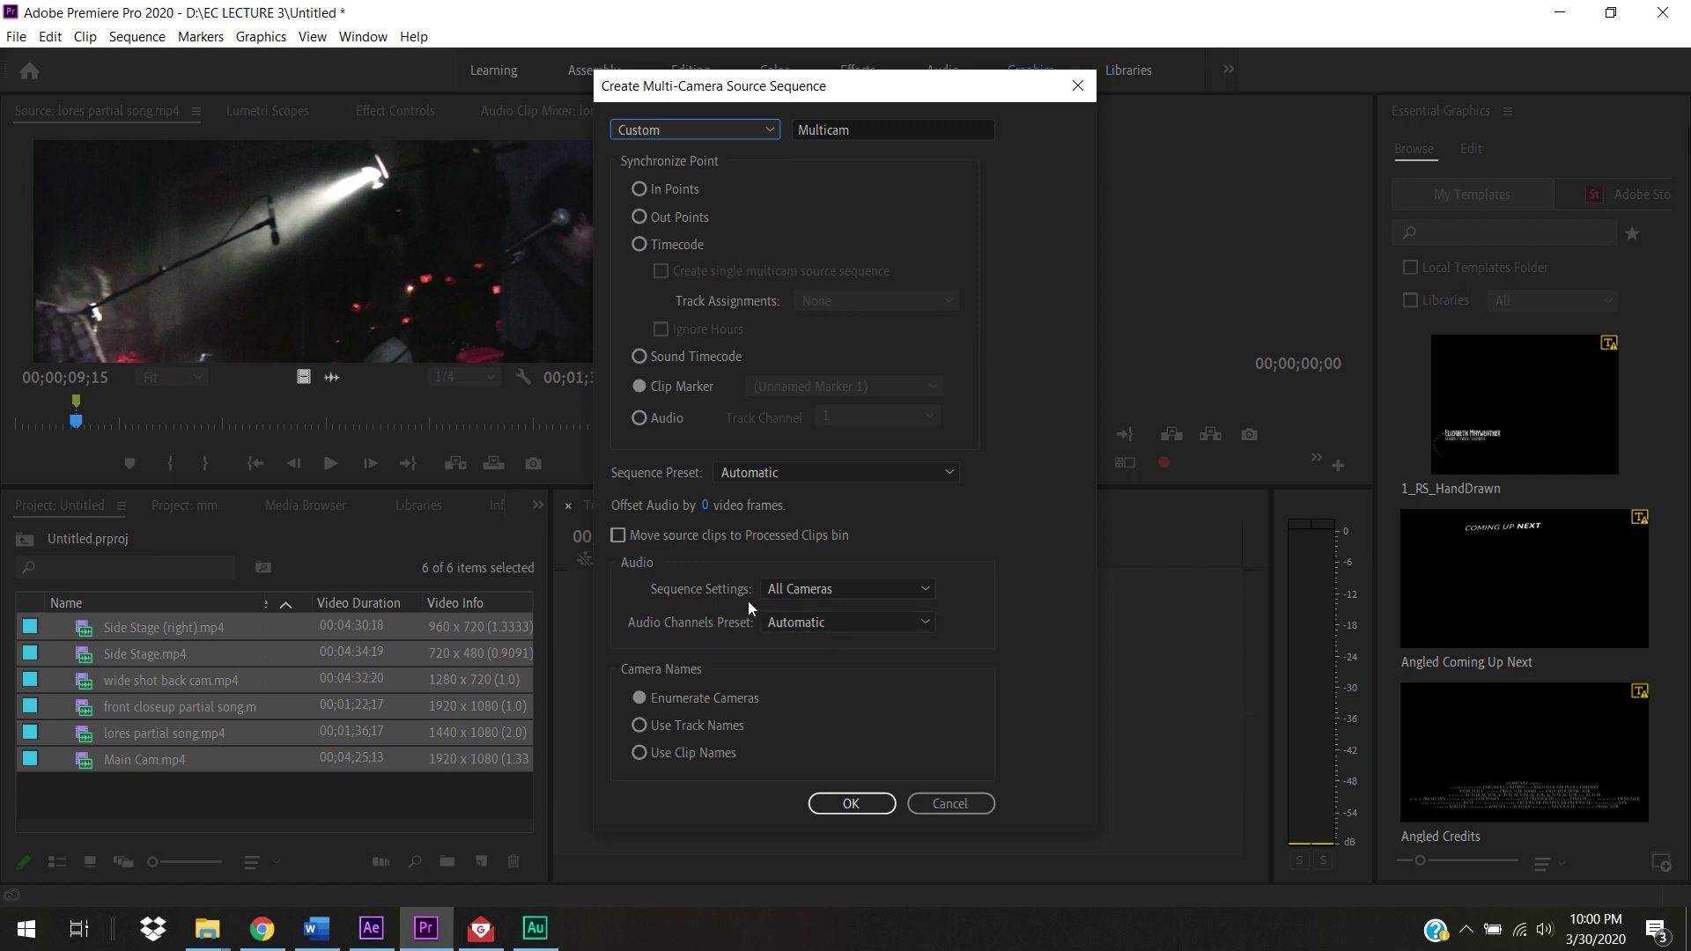
# Step: Try Switch Audio as the multi-camera sequence's audio setting, and return it to All Cameras
pyautogui.click(795, 592)
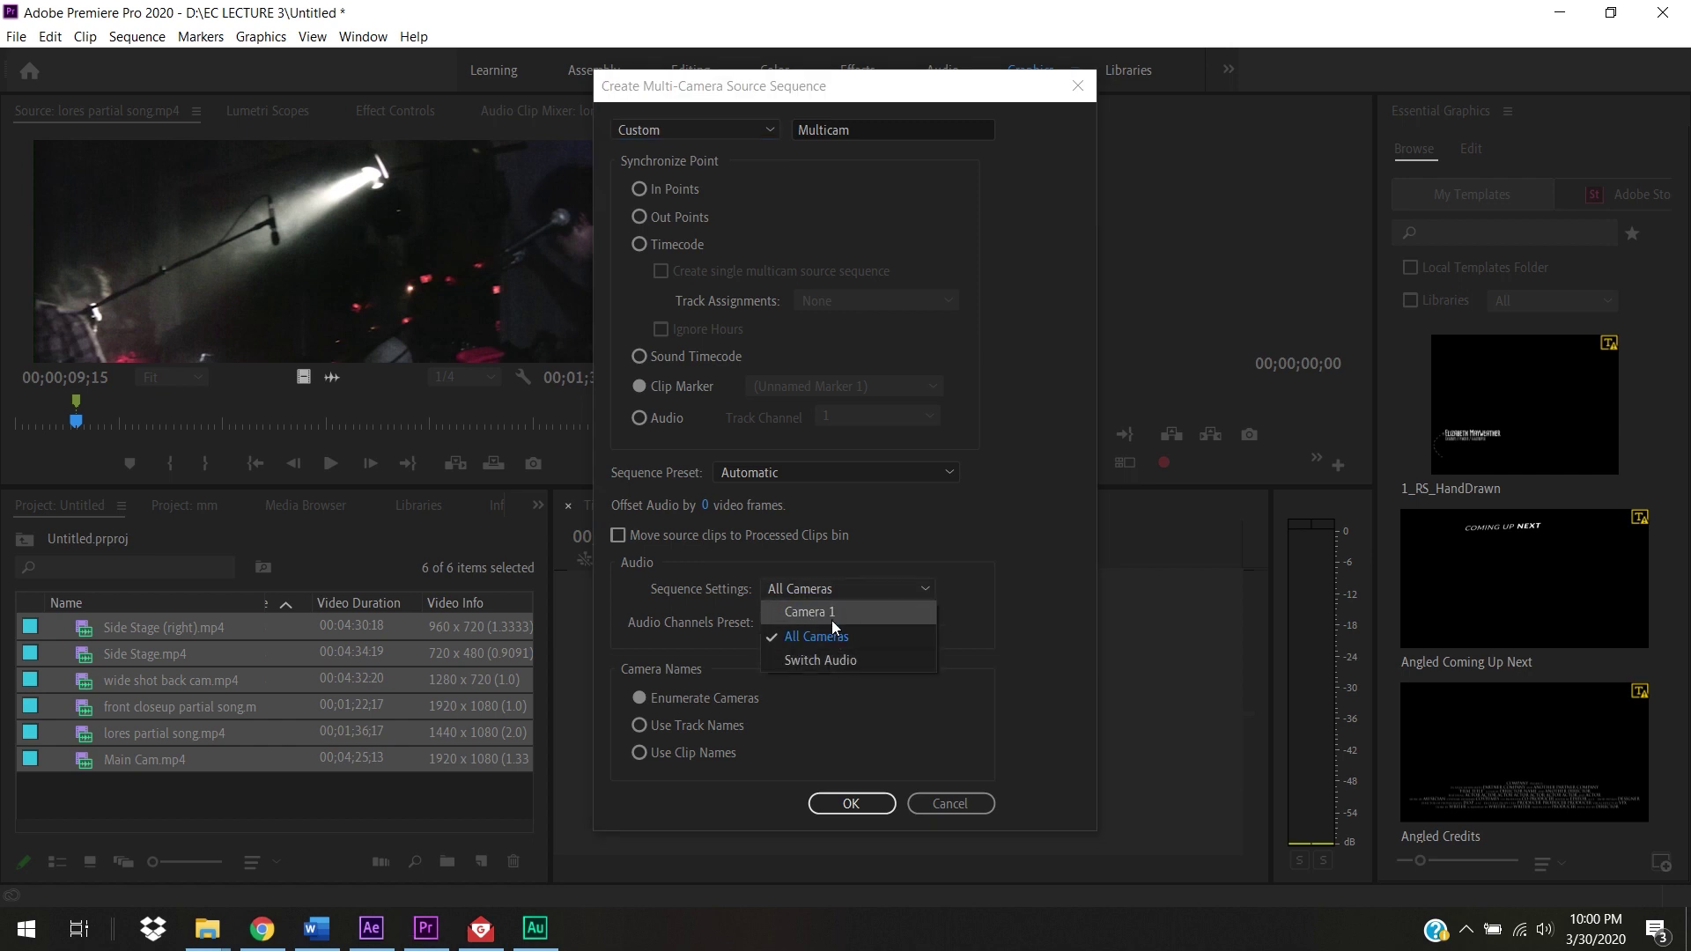
pyautogui.click(840, 659)
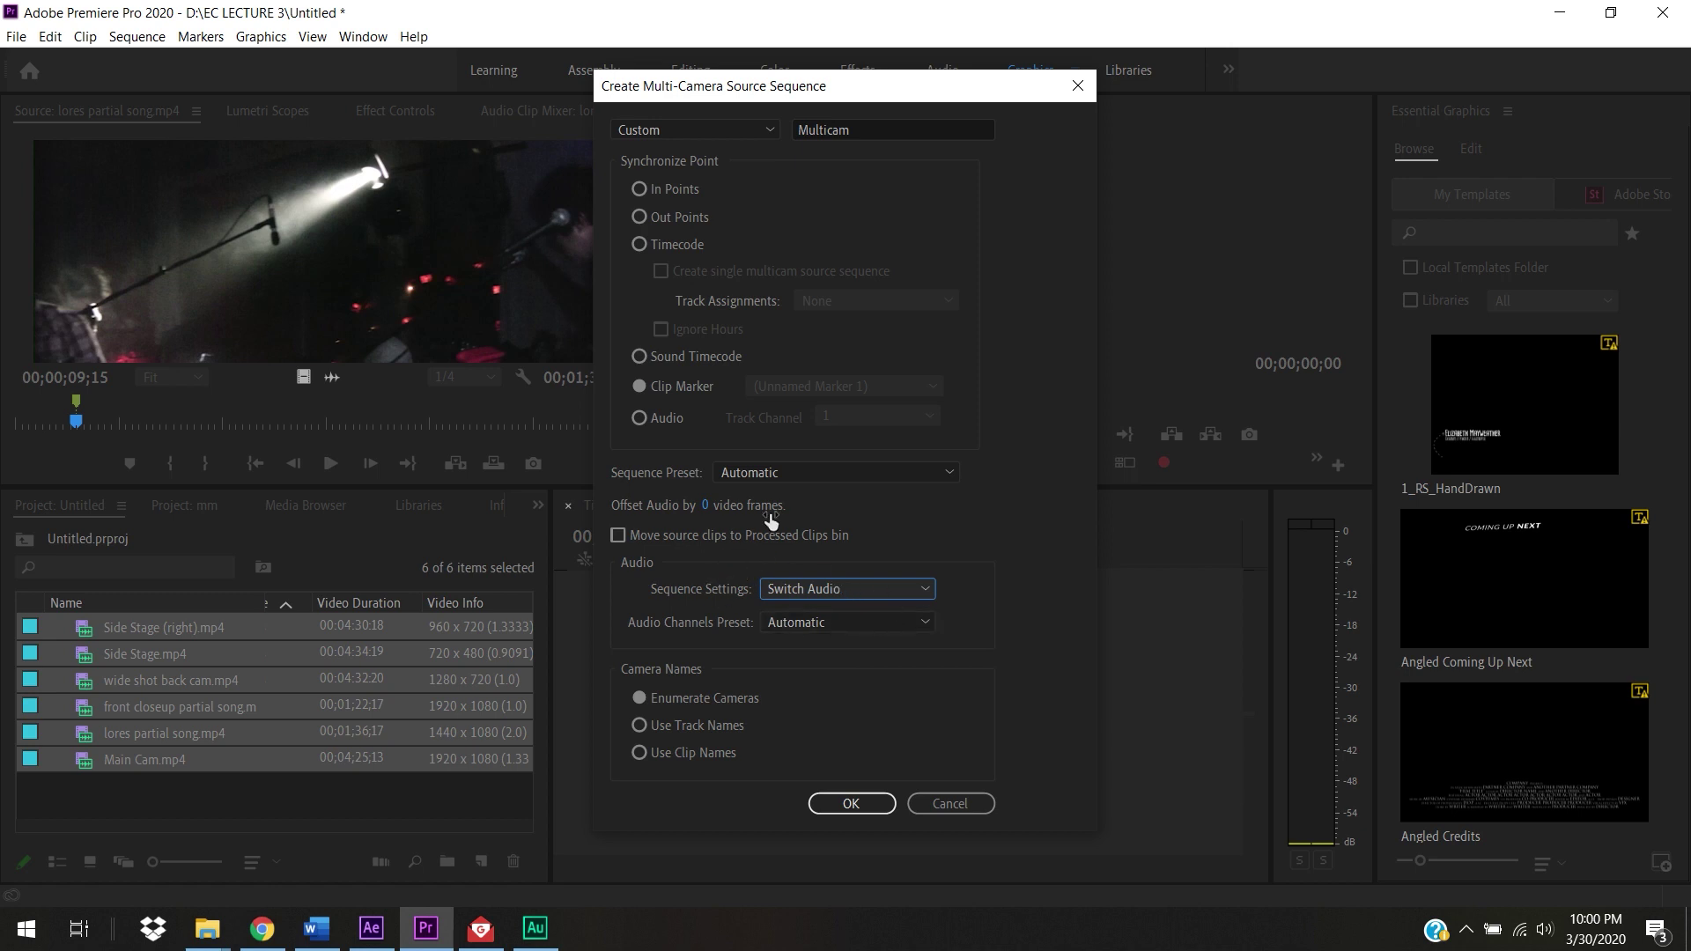
pyautogui.click(847, 585)
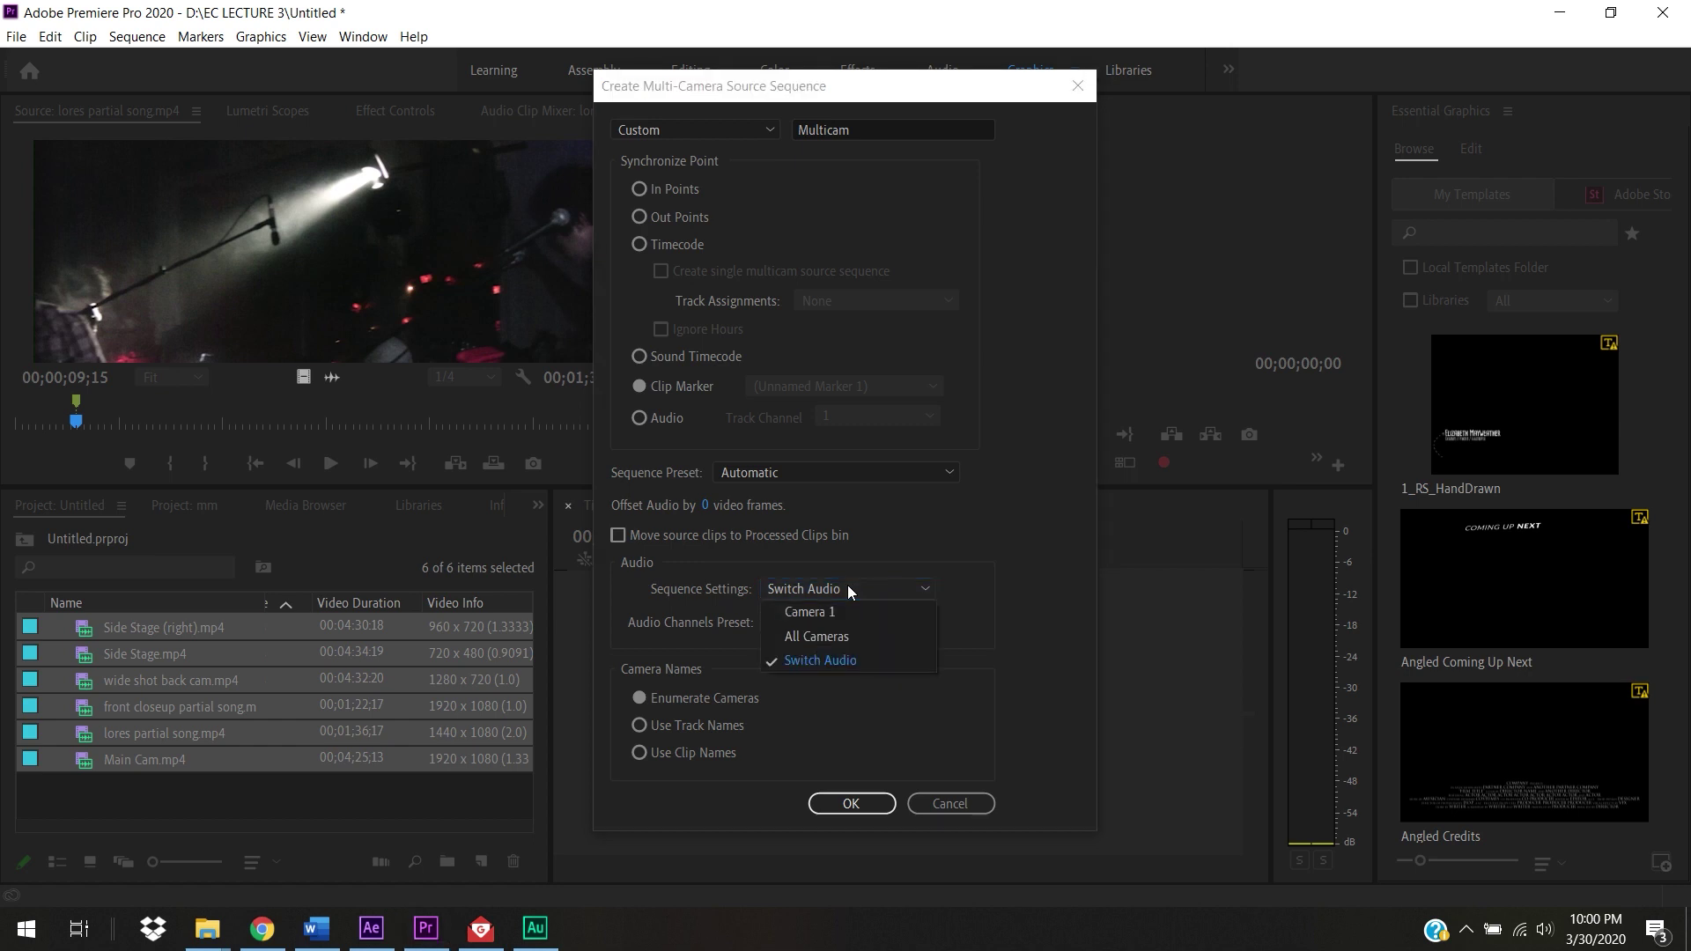
pyautogui.press('Escape')
pyautogui.press('Up')
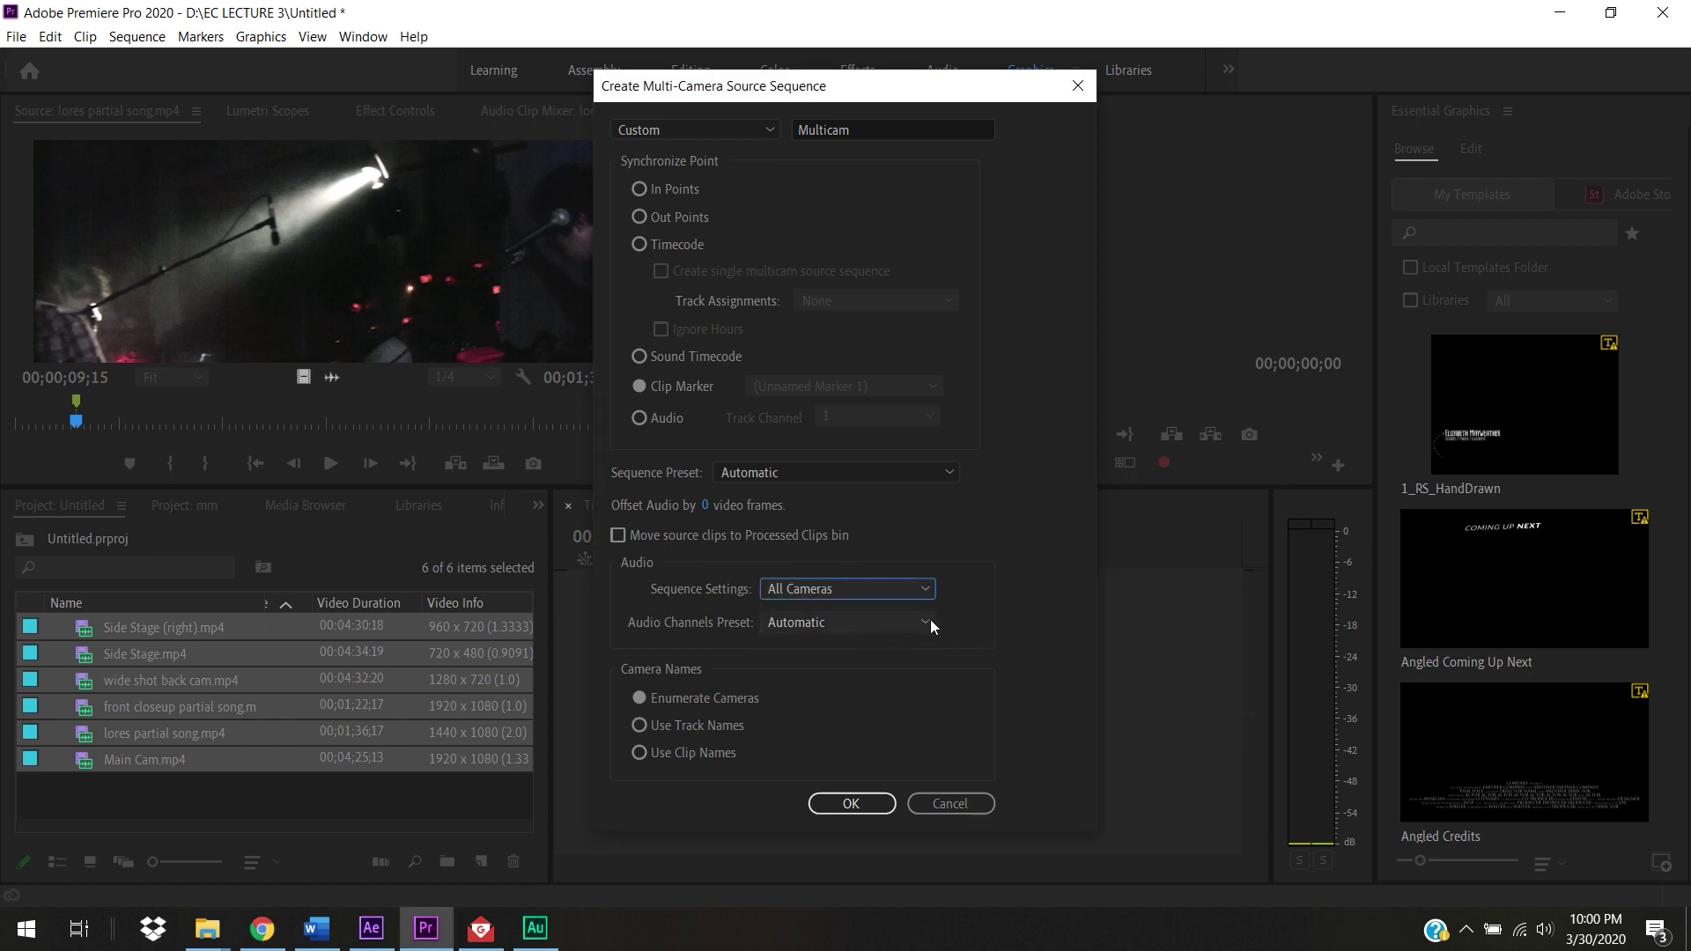
# Step: Choose All Cameras for the audio sequence settings and create the multi-camera source sequence
pyautogui.click(903, 583)
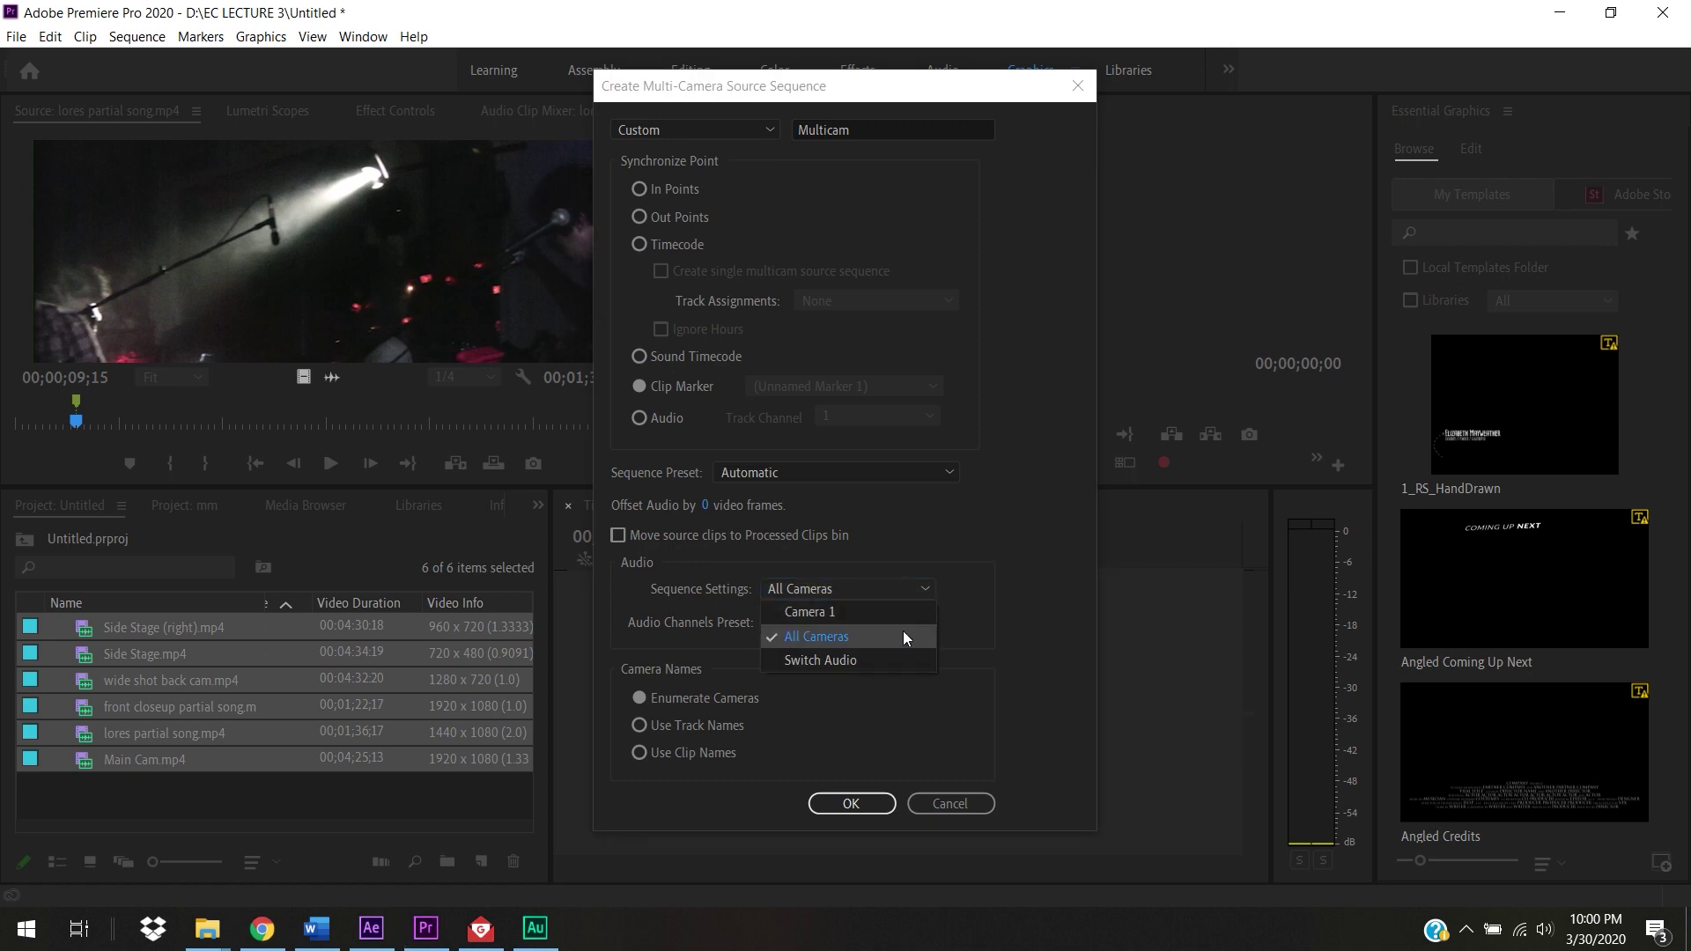
pyautogui.click(902, 632)
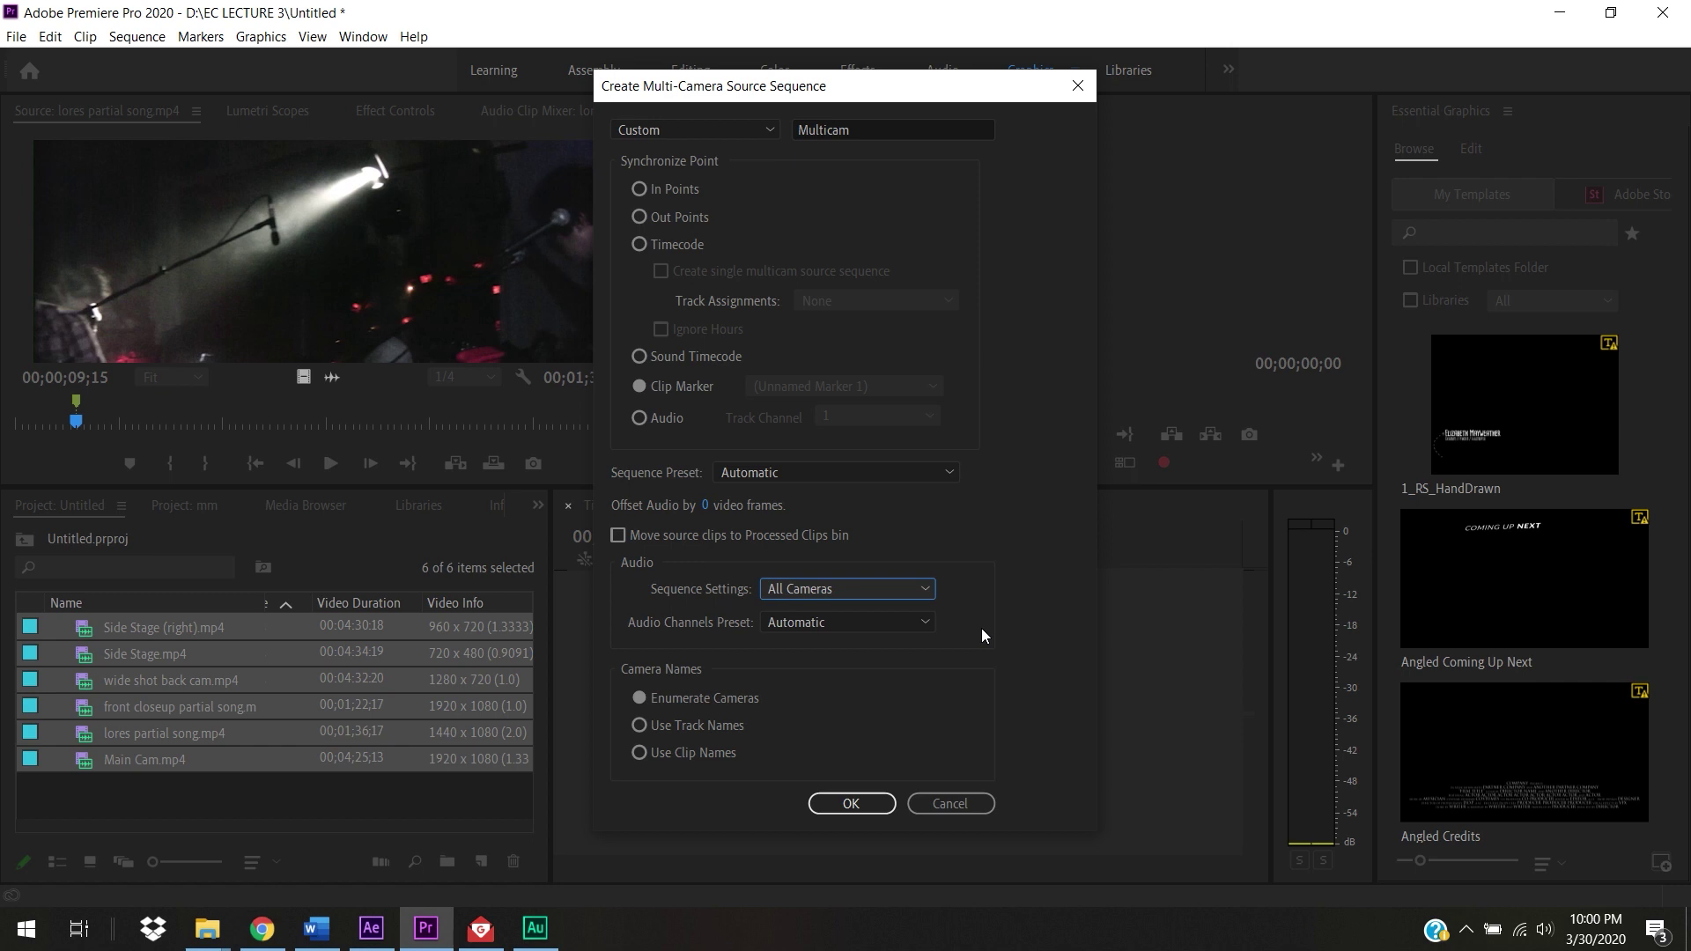
pyautogui.click(854, 805)
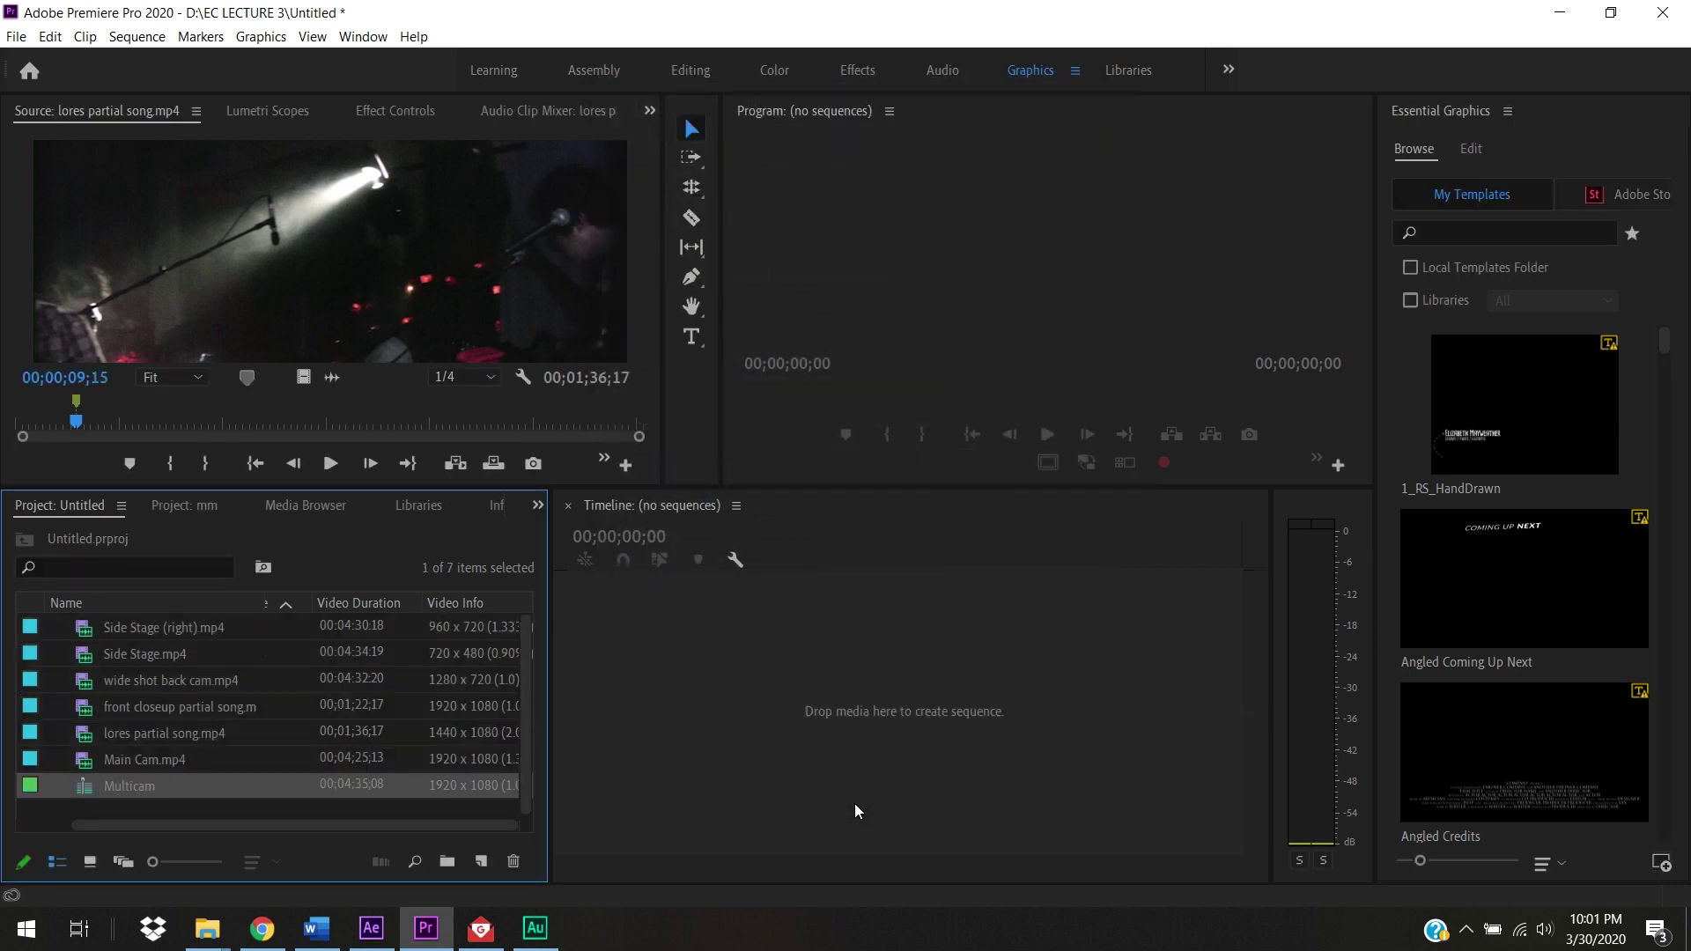
# Step: Open the Multicam sequence in the Source Monitor and scrub through it to check the camera angles, stopping at 00;00;48;00
pyautogui.doubleClick(88, 788)
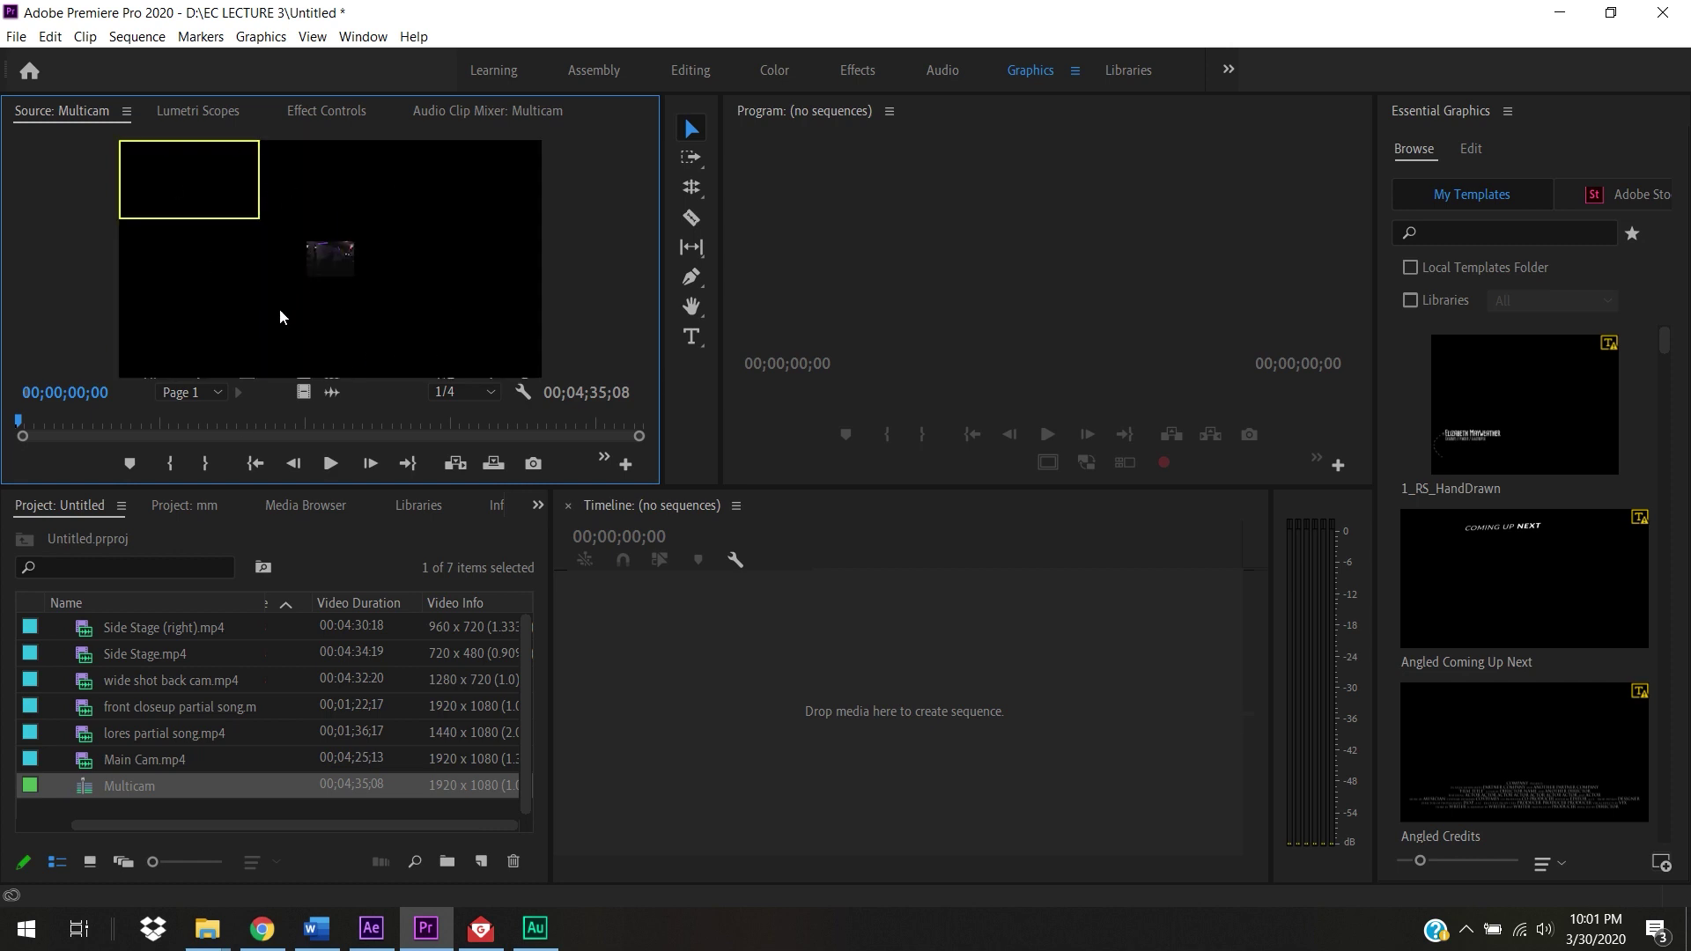
pyautogui.moveTo(30, 420); pyautogui.dragTo(107, 435)
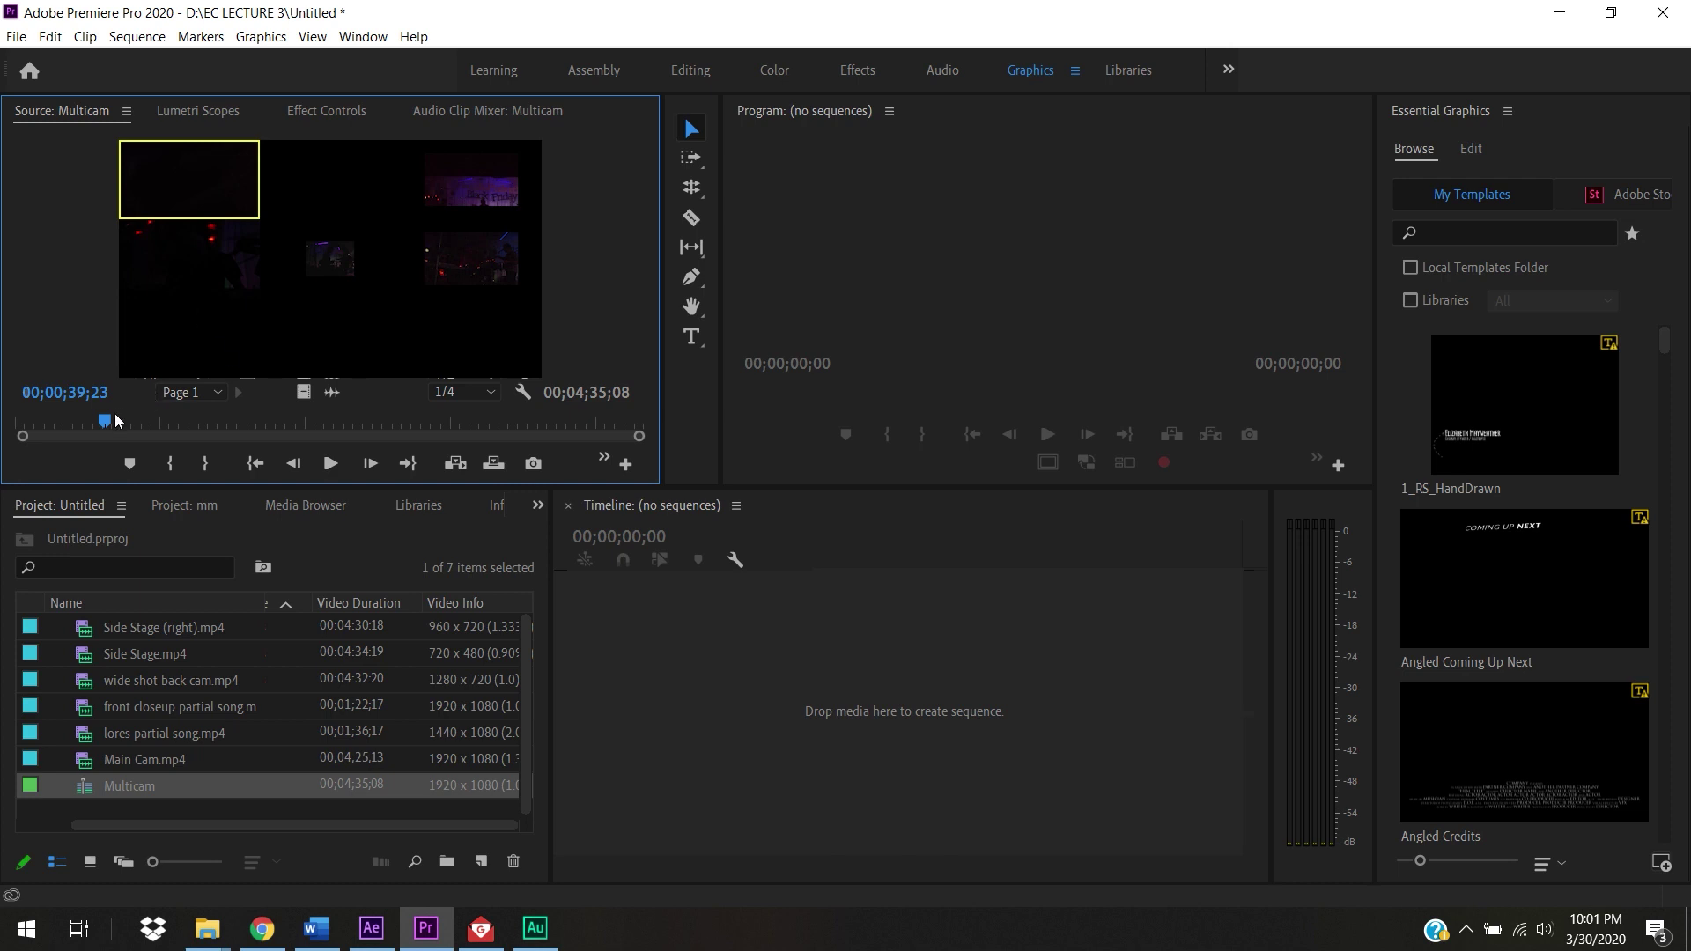
pyautogui.moveTo(113, 421); pyautogui.dragTo(198, 424)
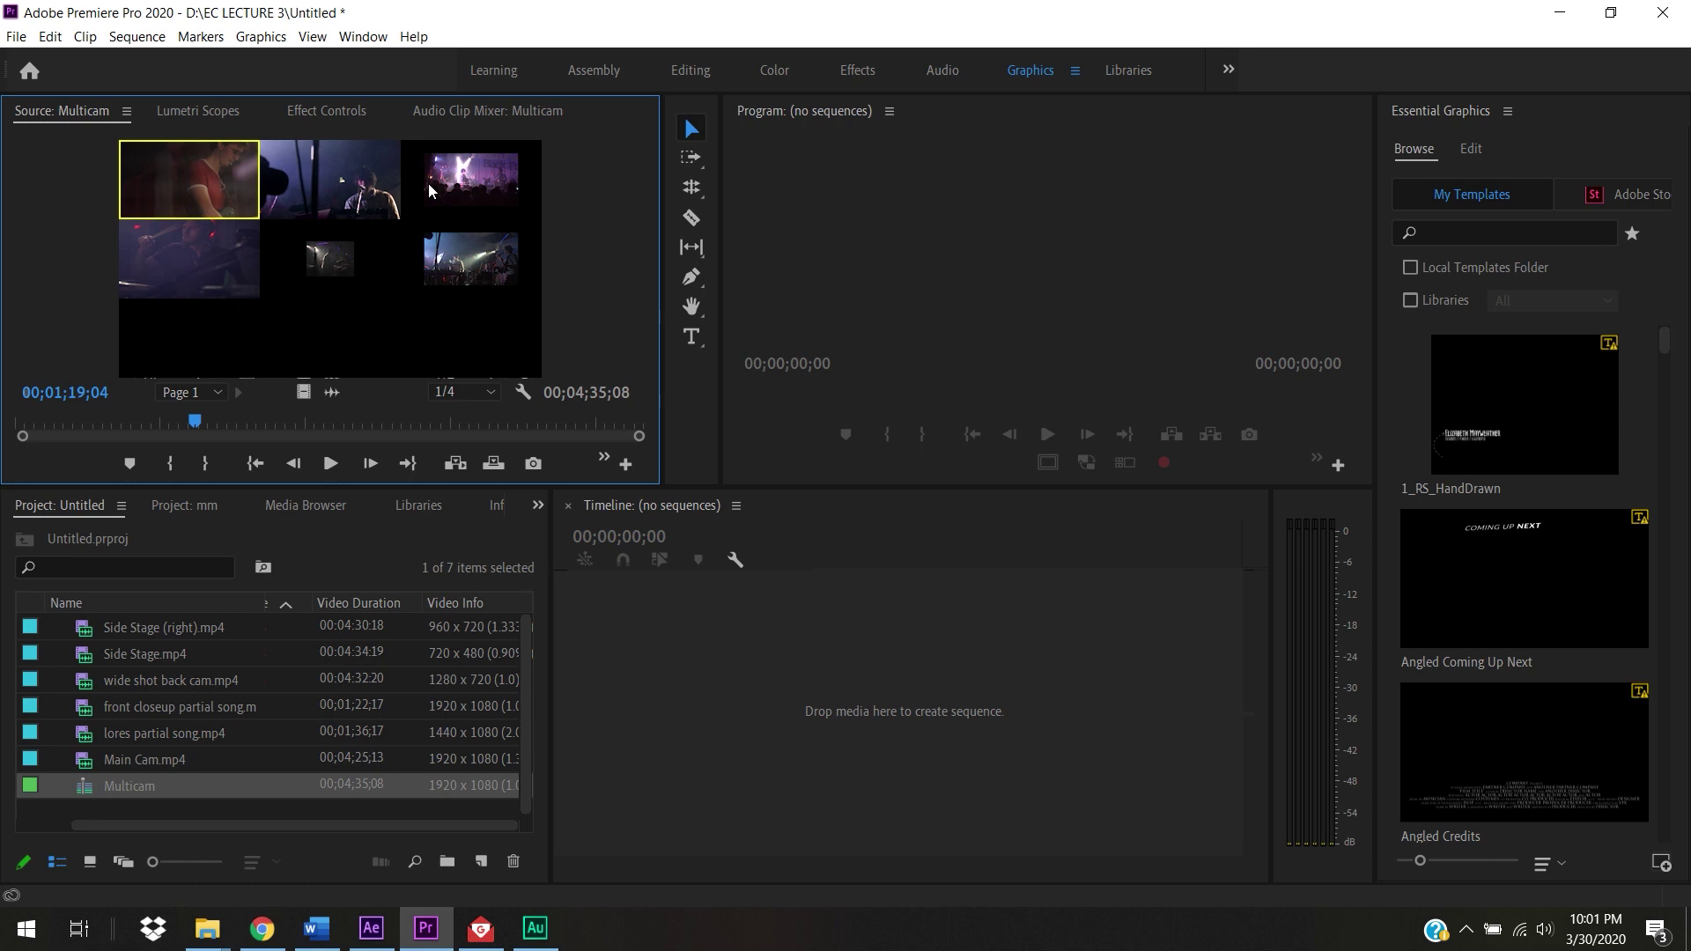
pyautogui.moveTo(198, 421); pyautogui.dragTo(93, 421)
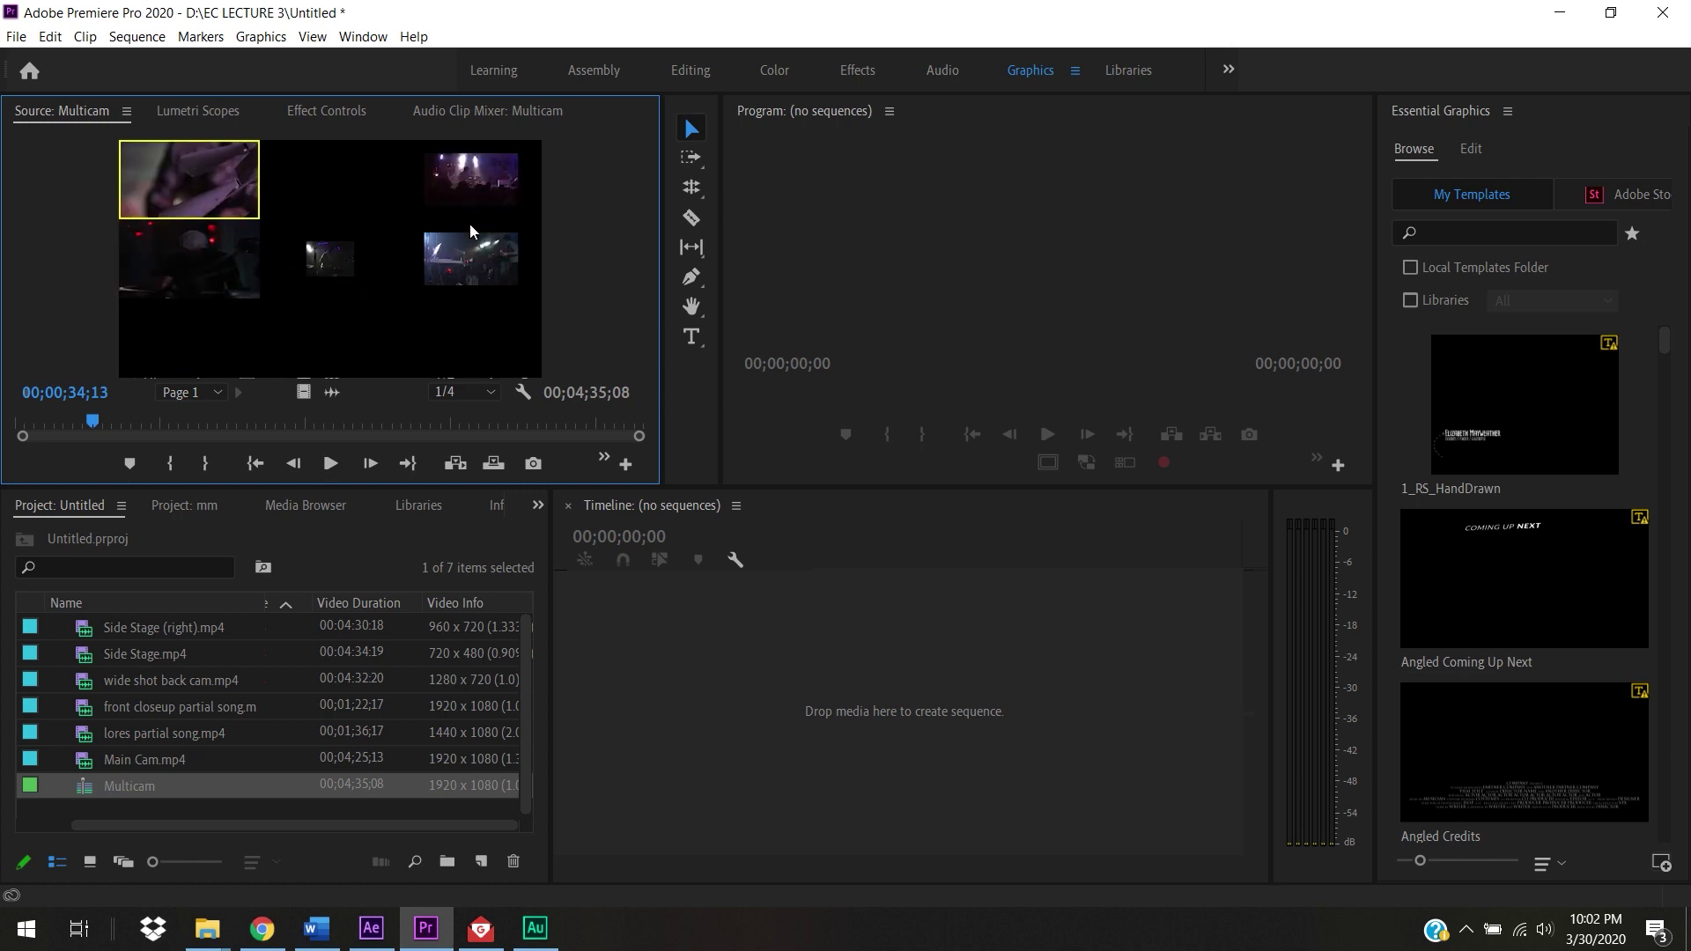
pyautogui.moveTo(93, 421)
pyautogui.mouseDown()
pyautogui.moveTo(71, 422)
pyautogui.moveTo(126, 420)
pyautogui.mouseUp()
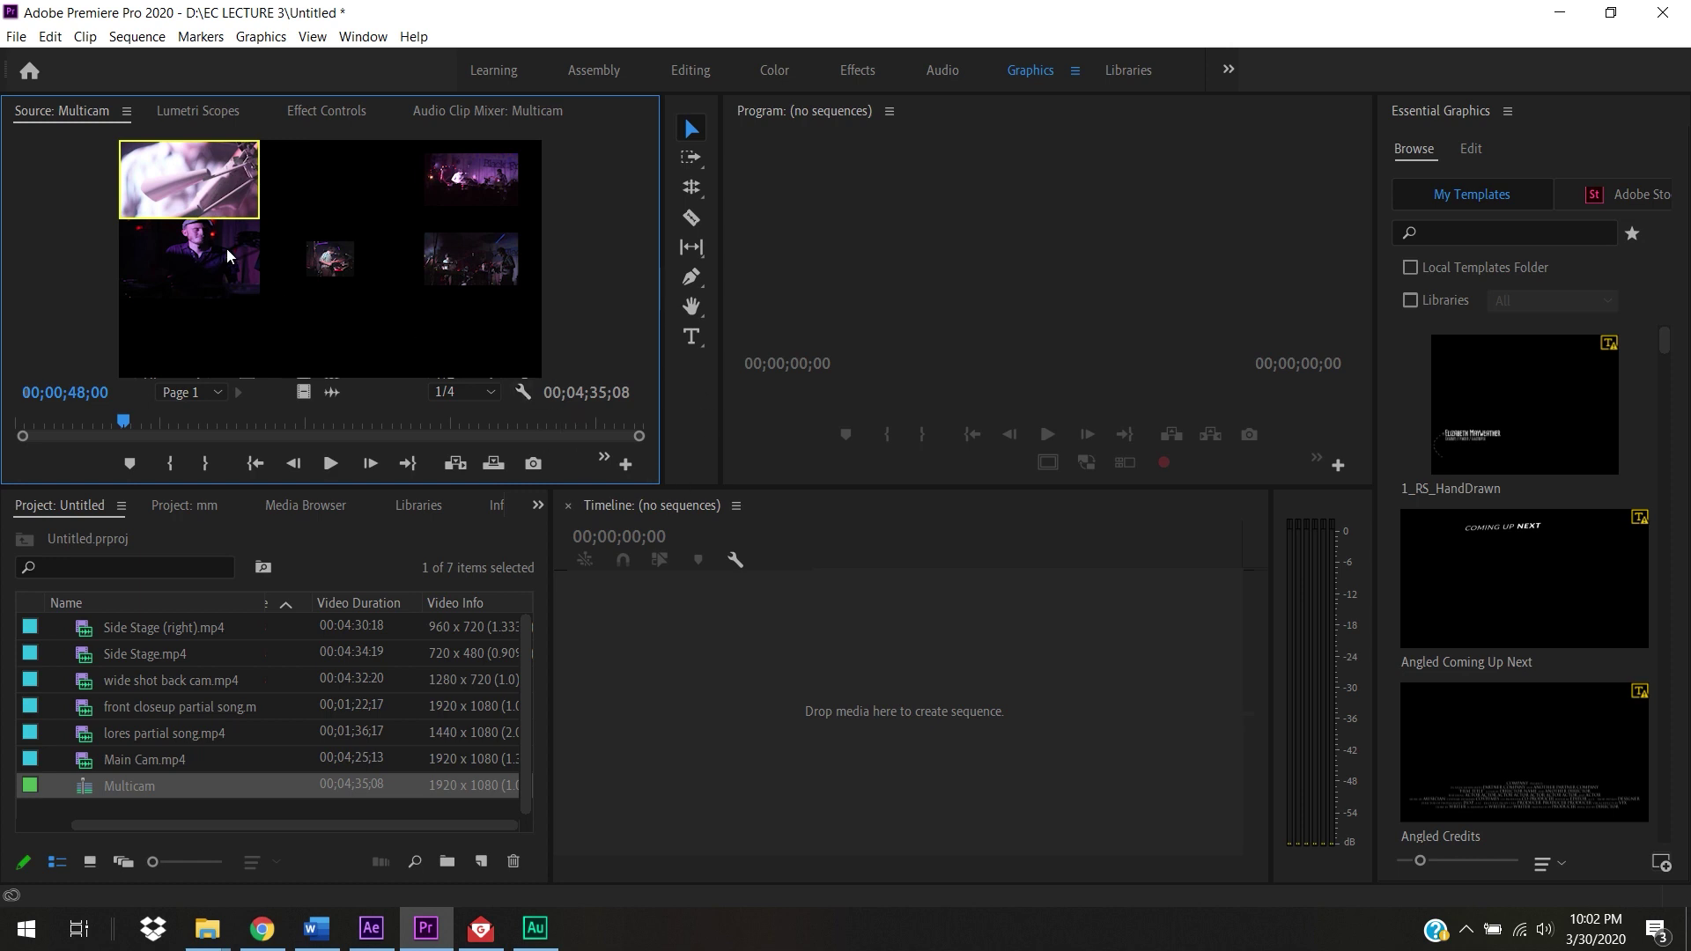
# Step: Switch the Source Monitor display to Composite Video and back to Multi-Camera
pyautogui.click(525, 391)
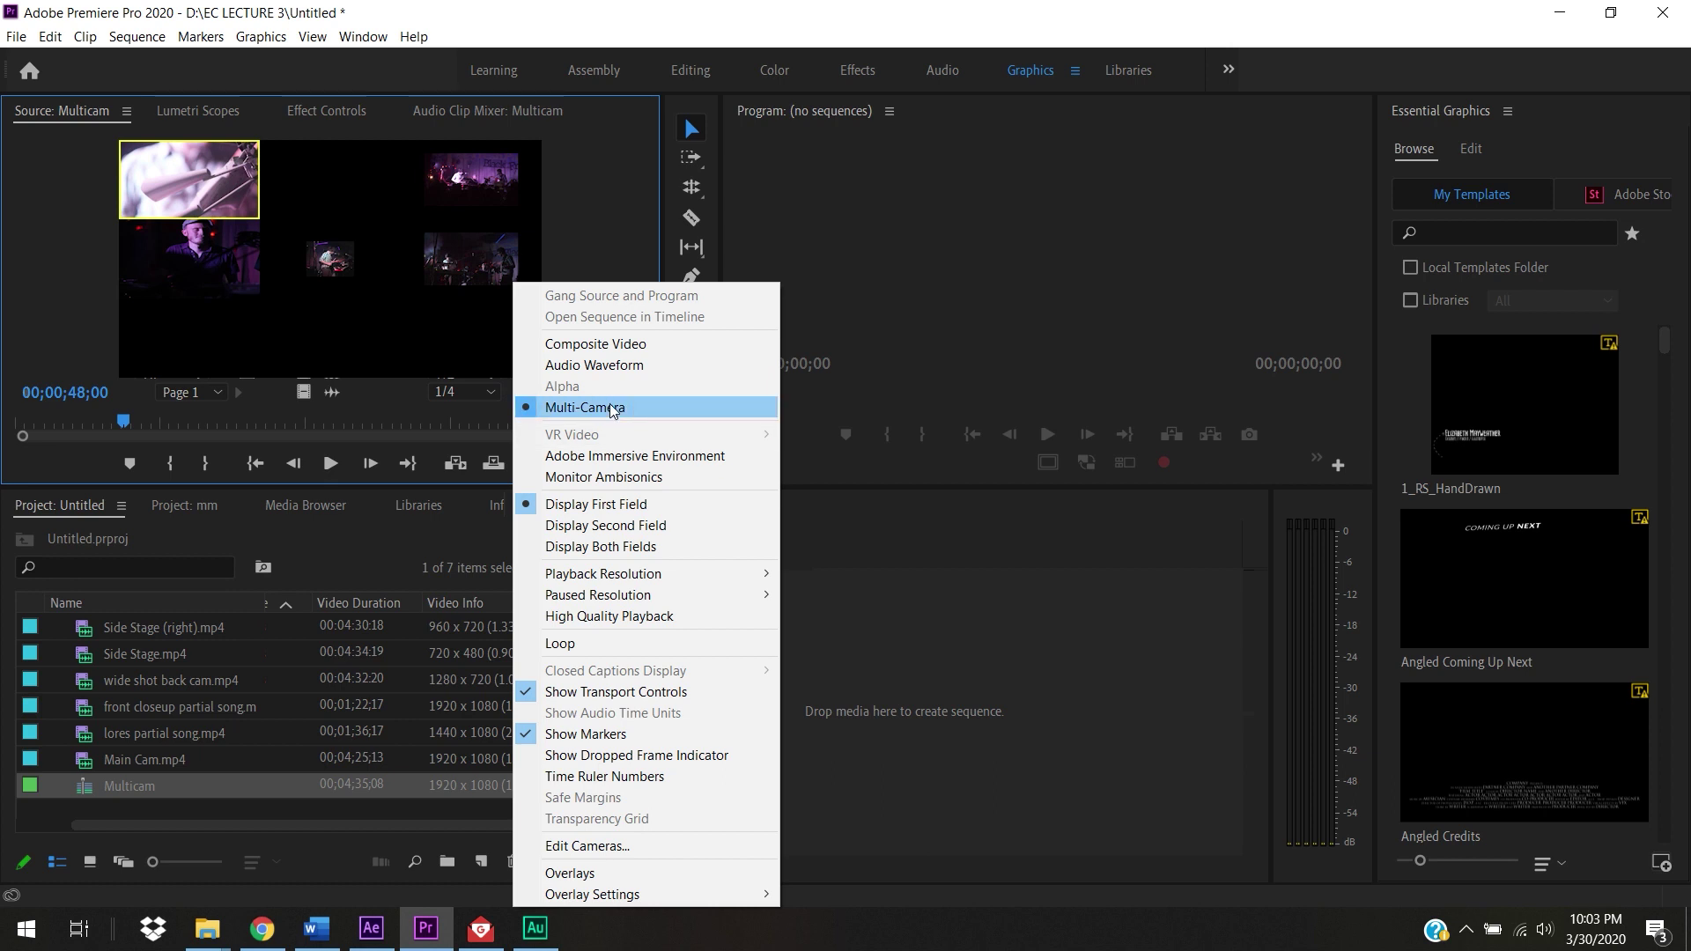
pyautogui.click(620, 345)
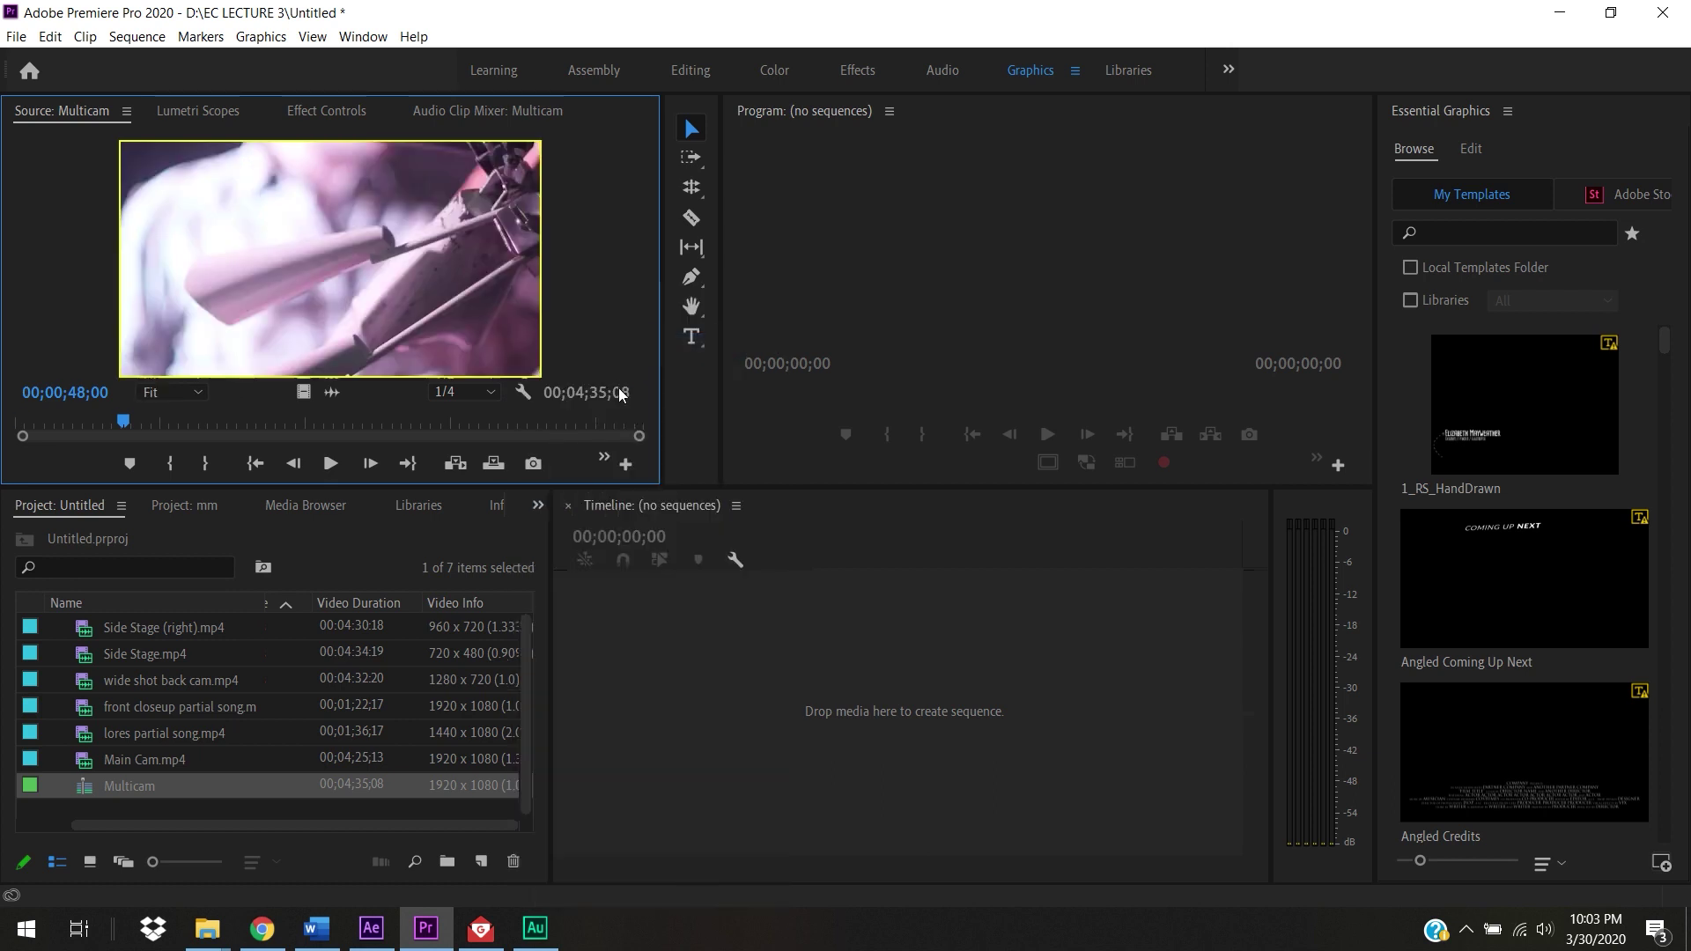
pyautogui.click(523, 392)
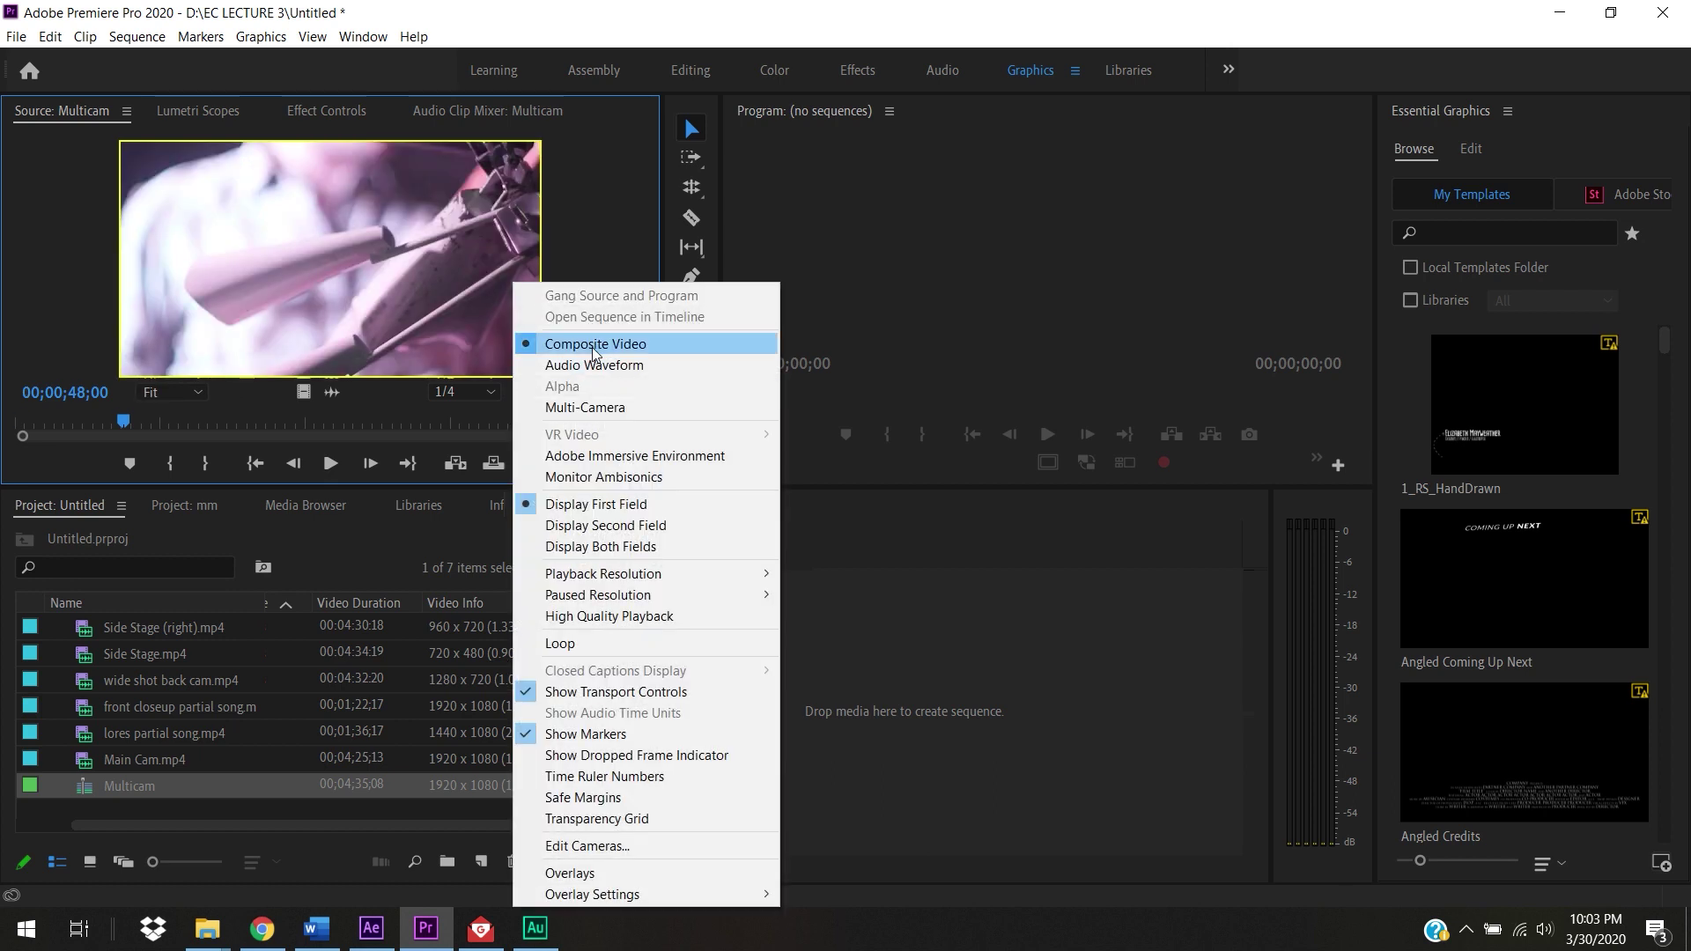
pyautogui.click(601, 408)
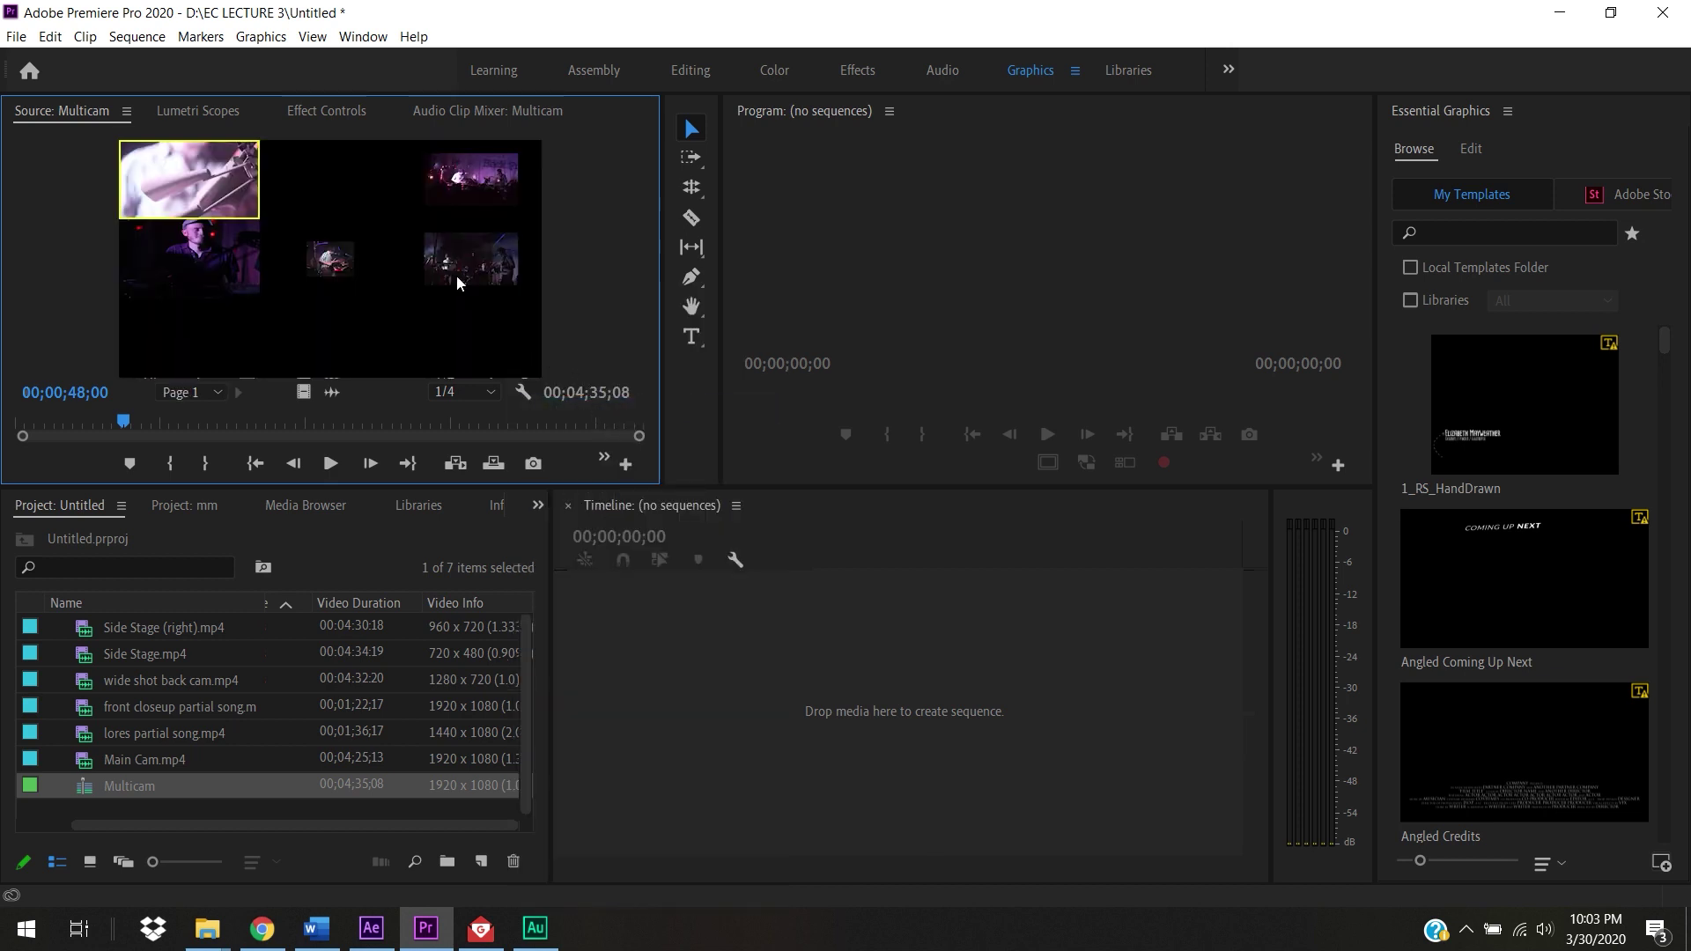
# Step: Open the camera editing settings for Multicam and move lores partial song.mp4 to camera 5
pyautogui.click(523, 392)
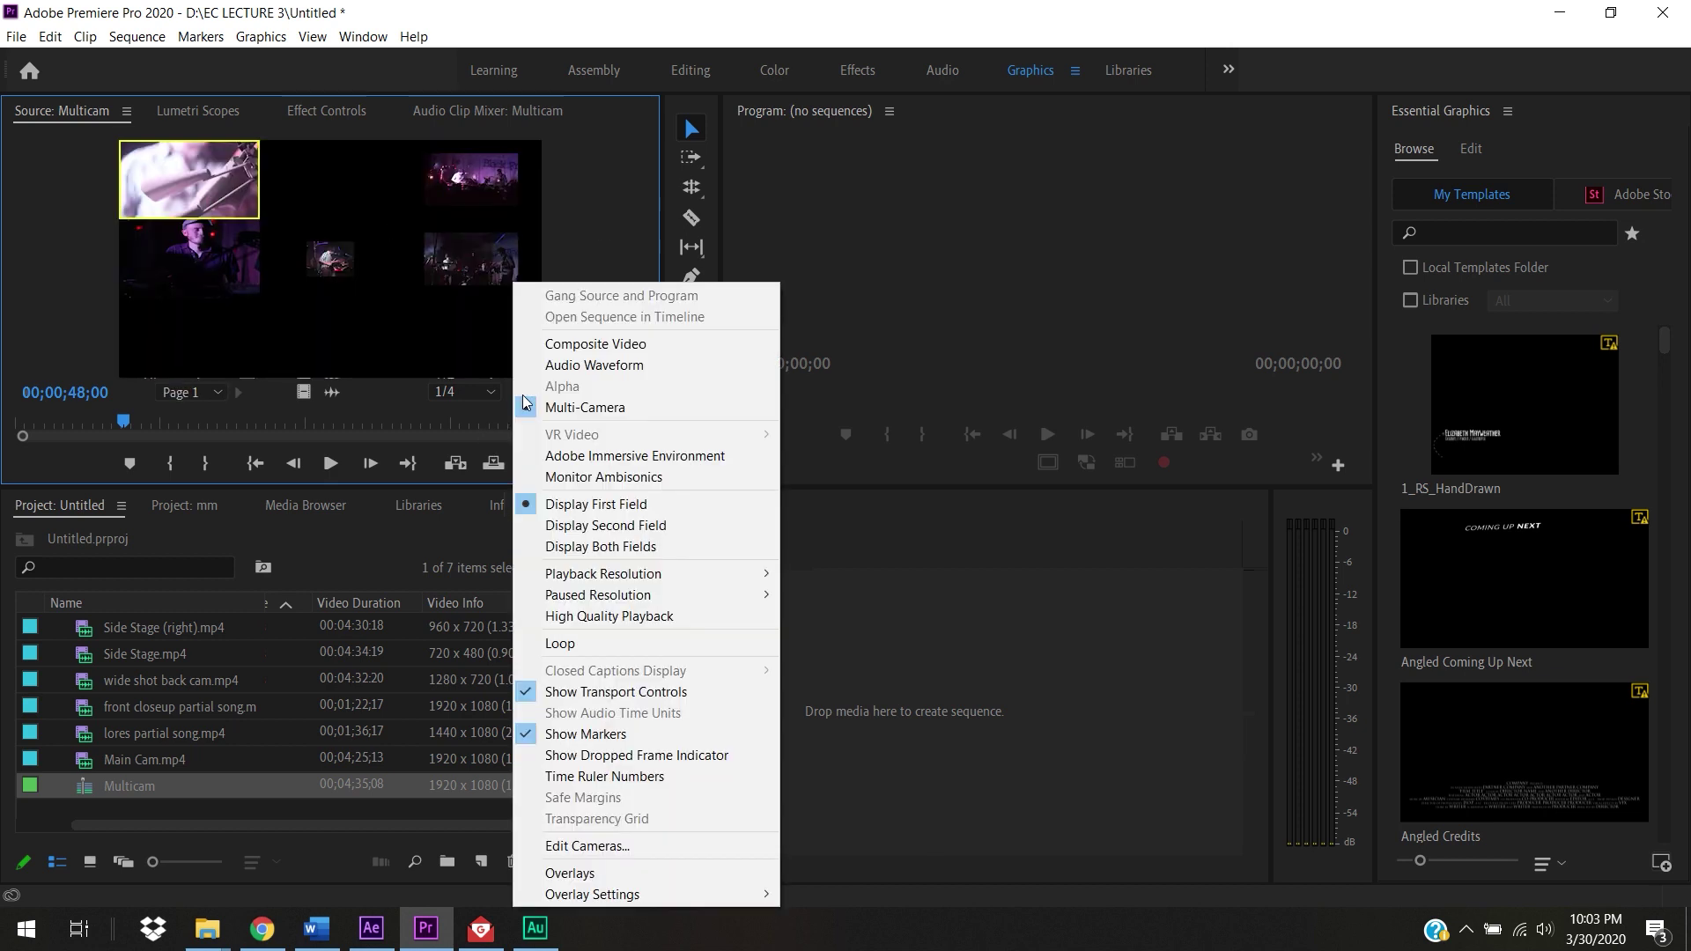
pyautogui.click(643, 842)
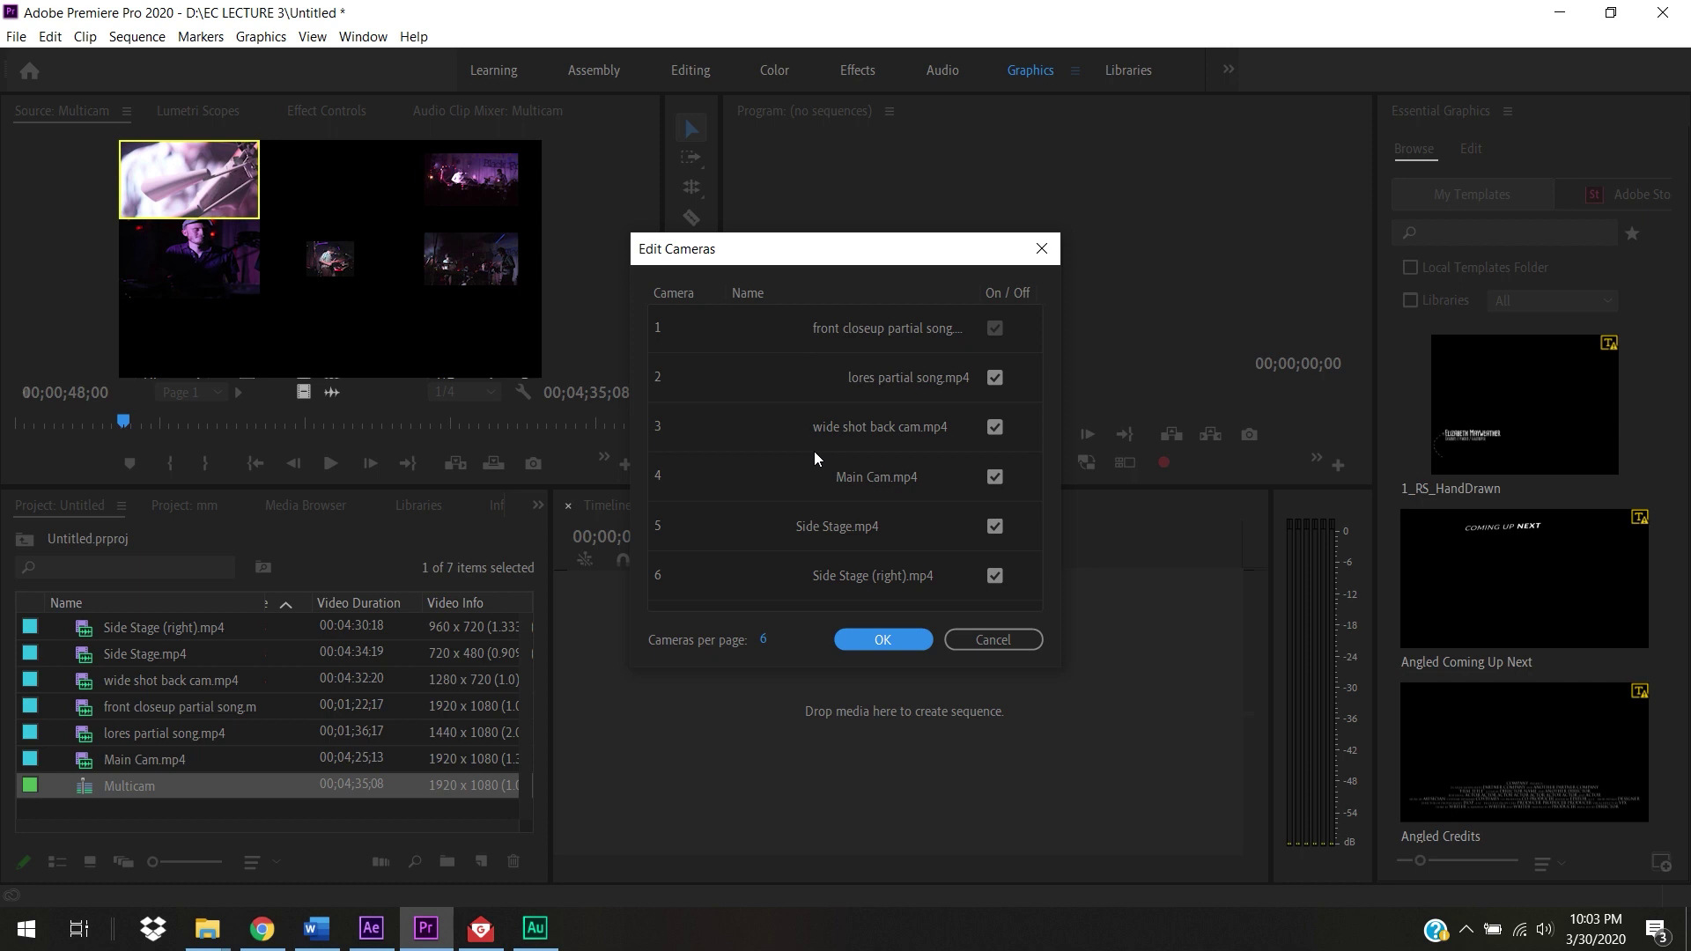
pyautogui.click(841, 394)
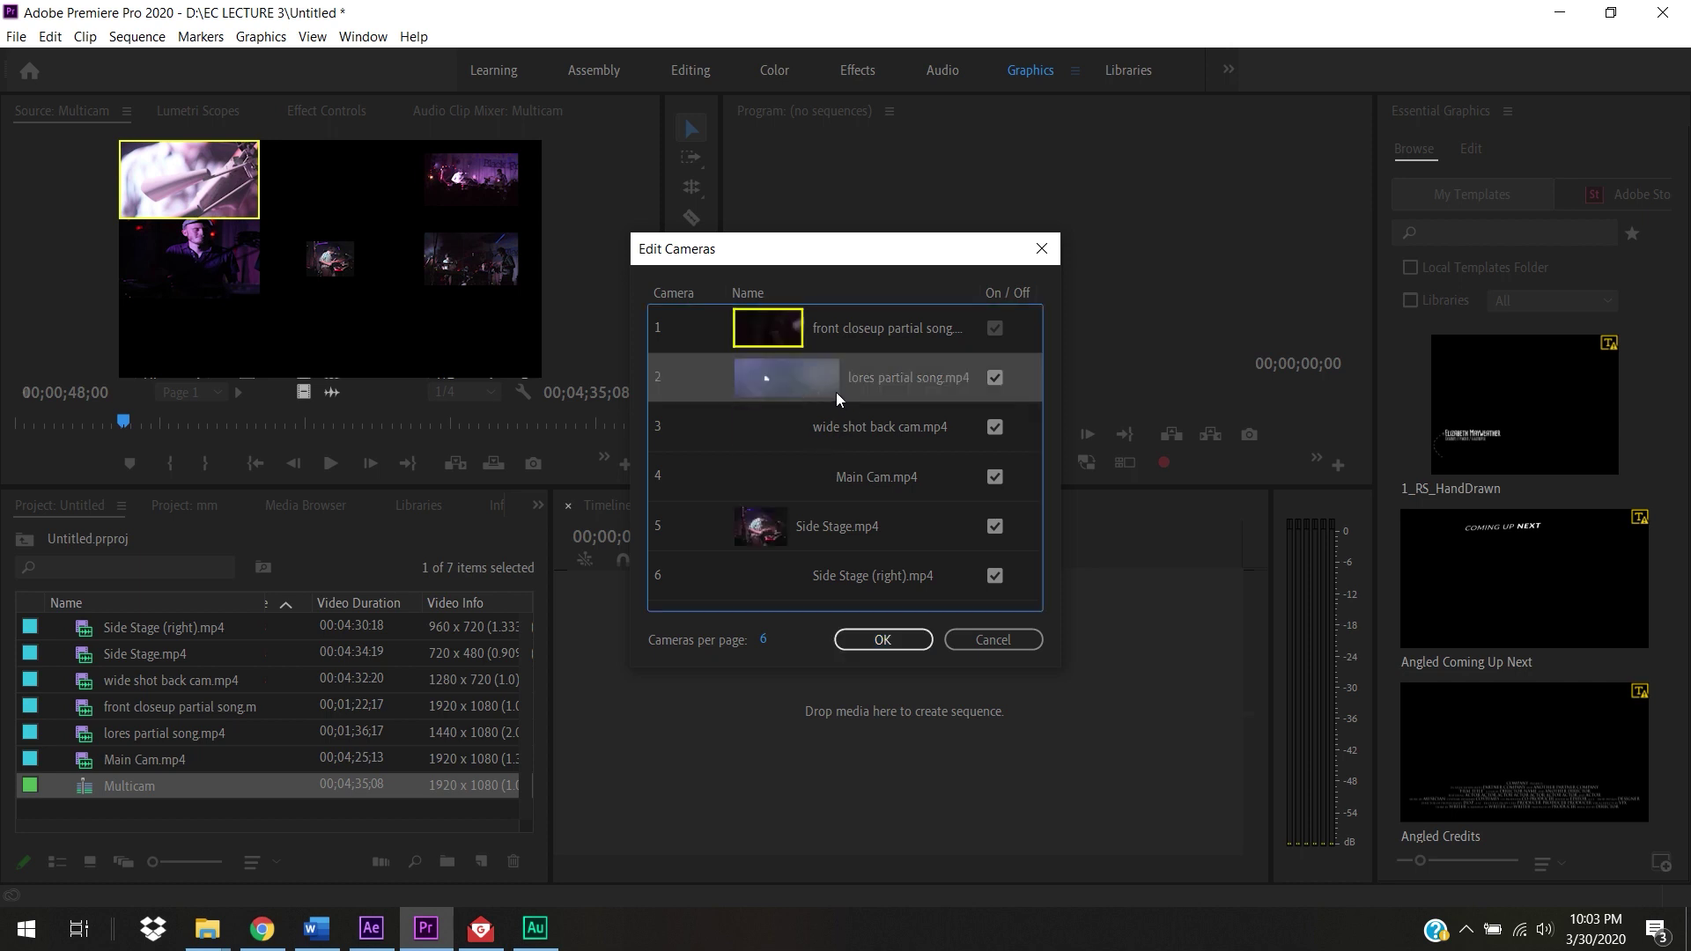
pyautogui.click(778, 477)
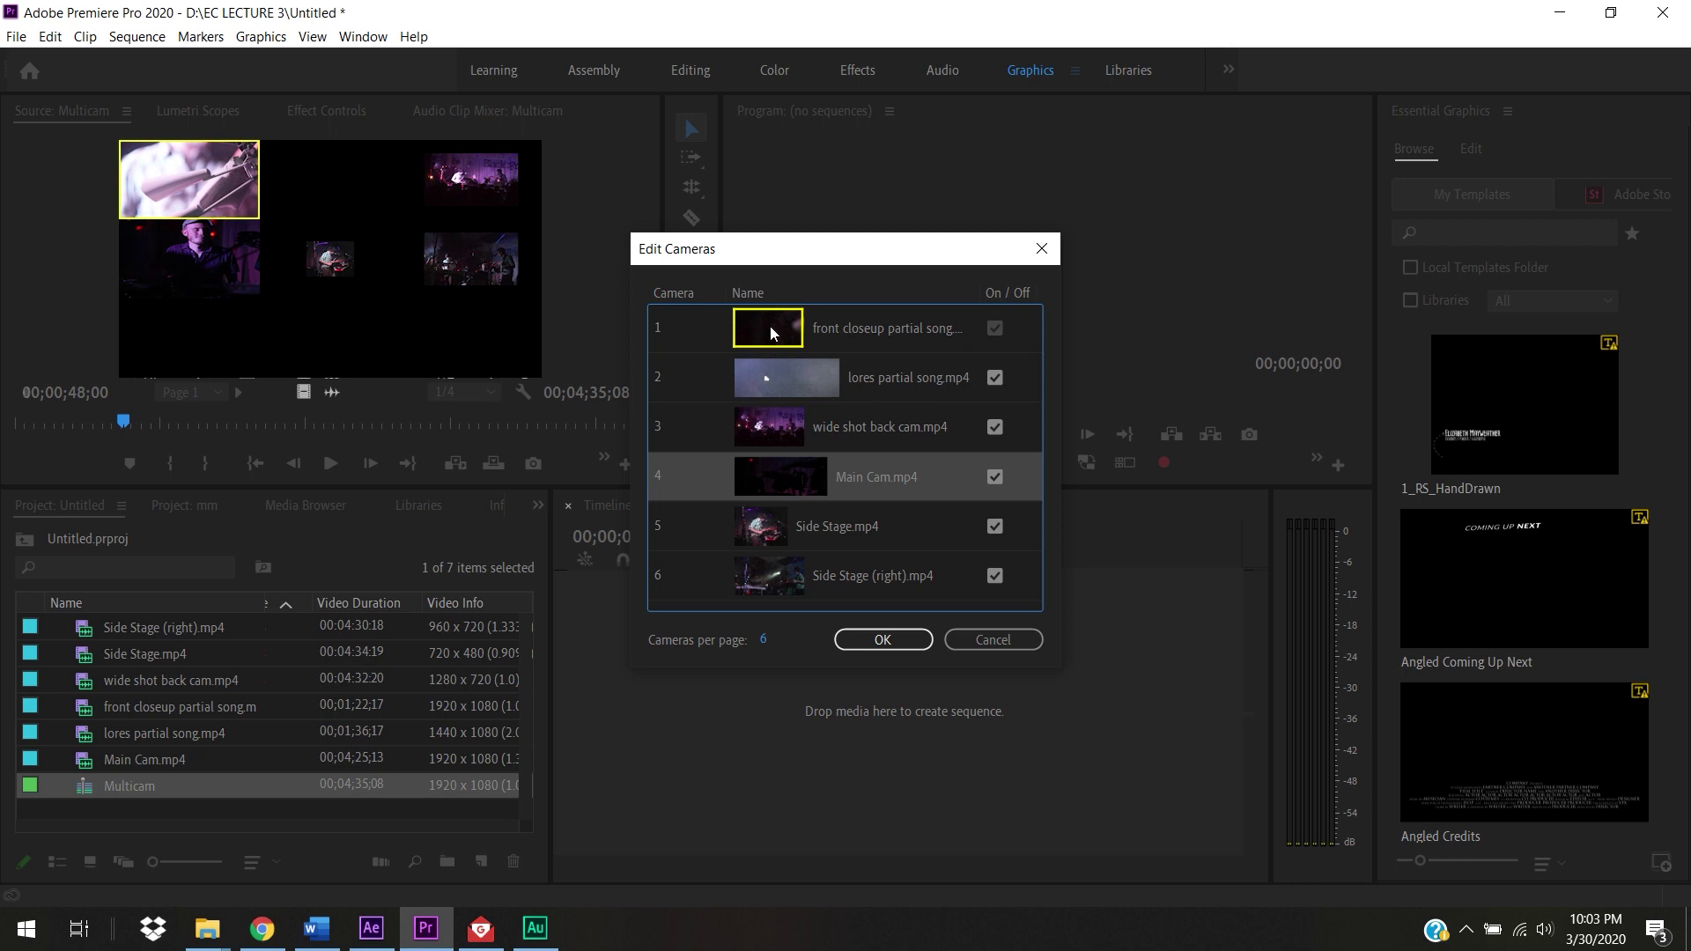
pyautogui.click(785, 377)
pyautogui.moveTo(785, 368); pyautogui.dragTo(786, 568)
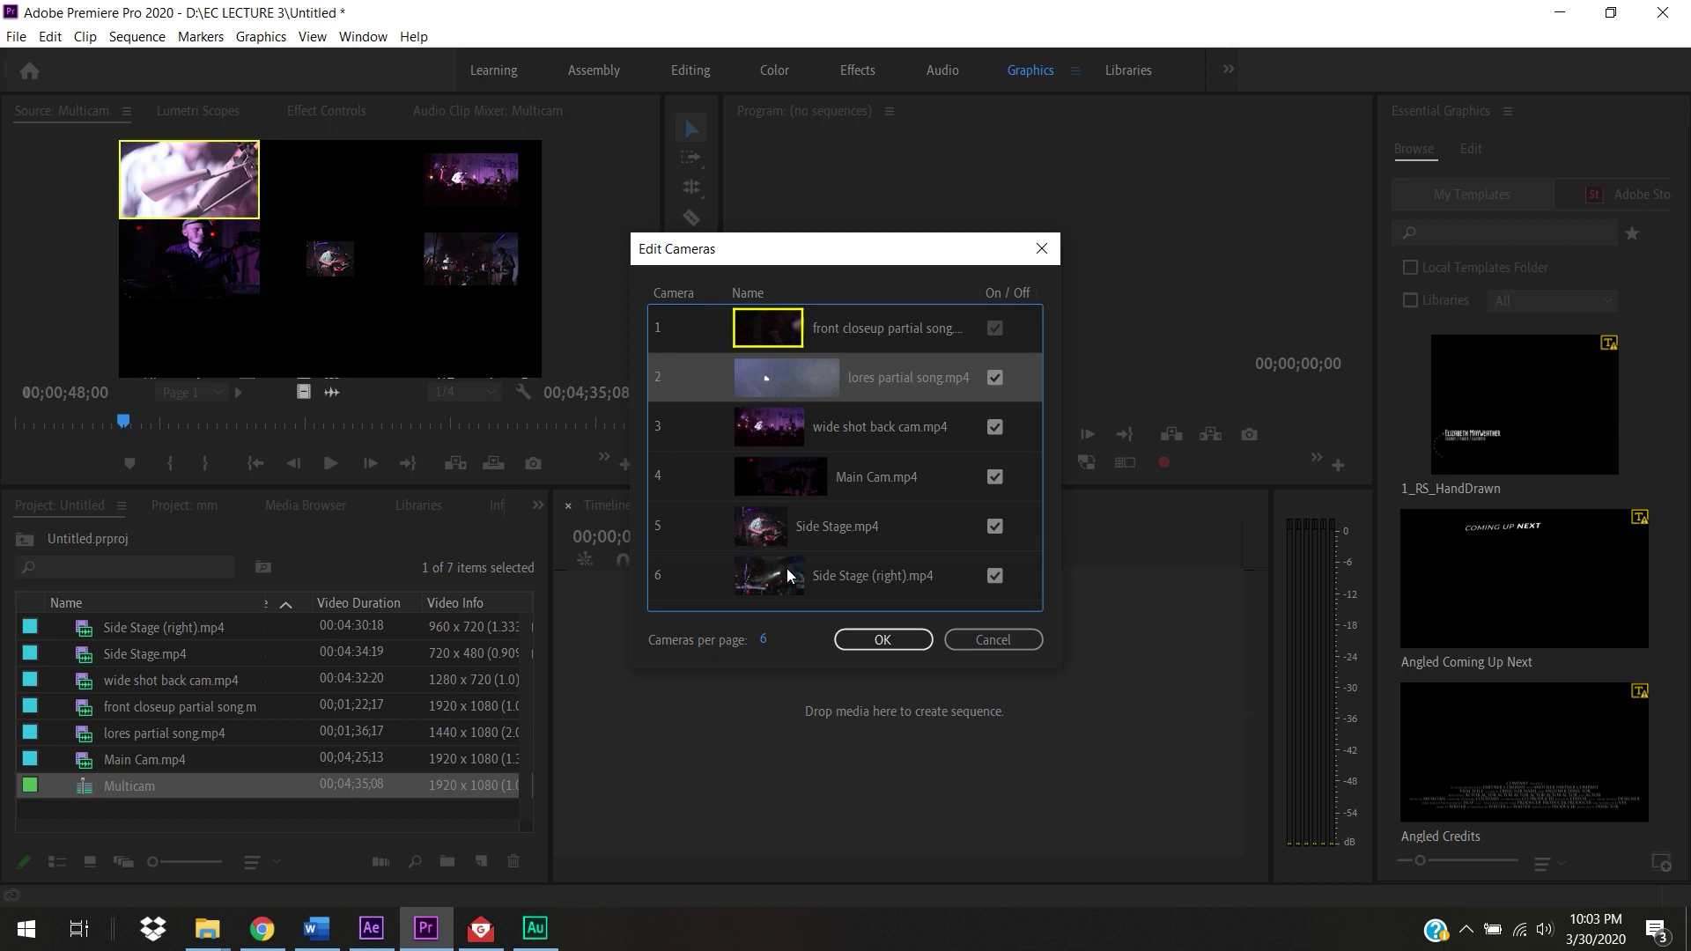
pyautogui.moveTo(774, 378); pyautogui.dragTo(773, 552)
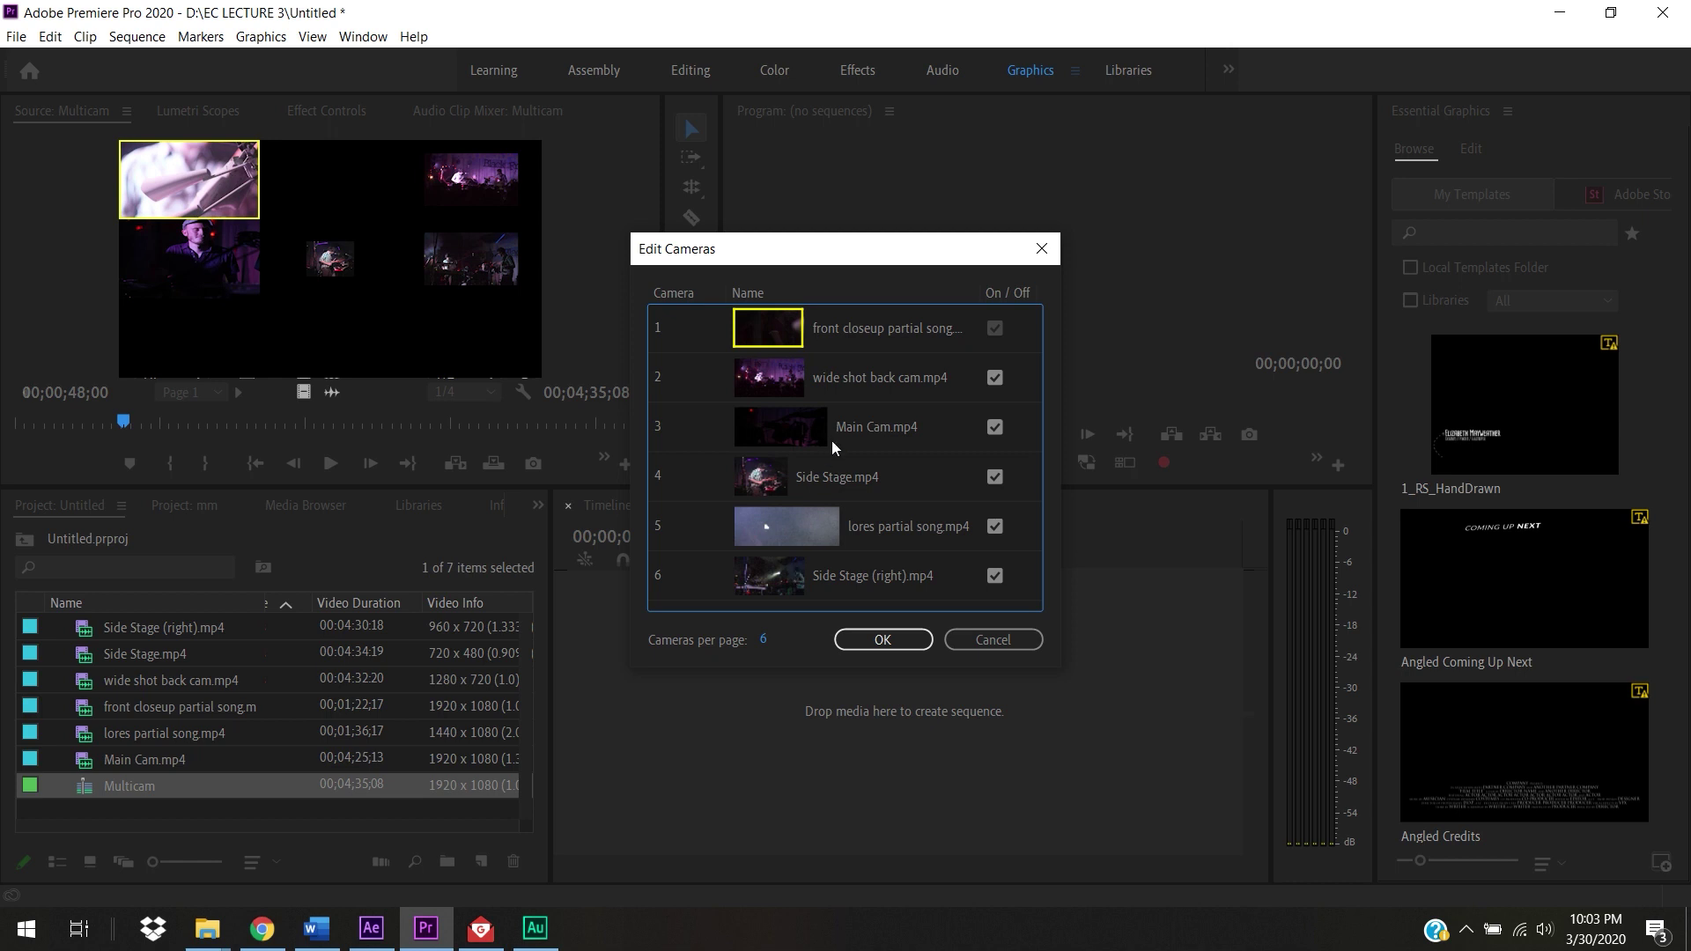
# Step: Move Main Cam.mp4 up to camera 2 and lores partial song.mp4 down to camera 6 in the camera order
pyautogui.moveTo(802, 425); pyautogui.dragTo(806, 374)
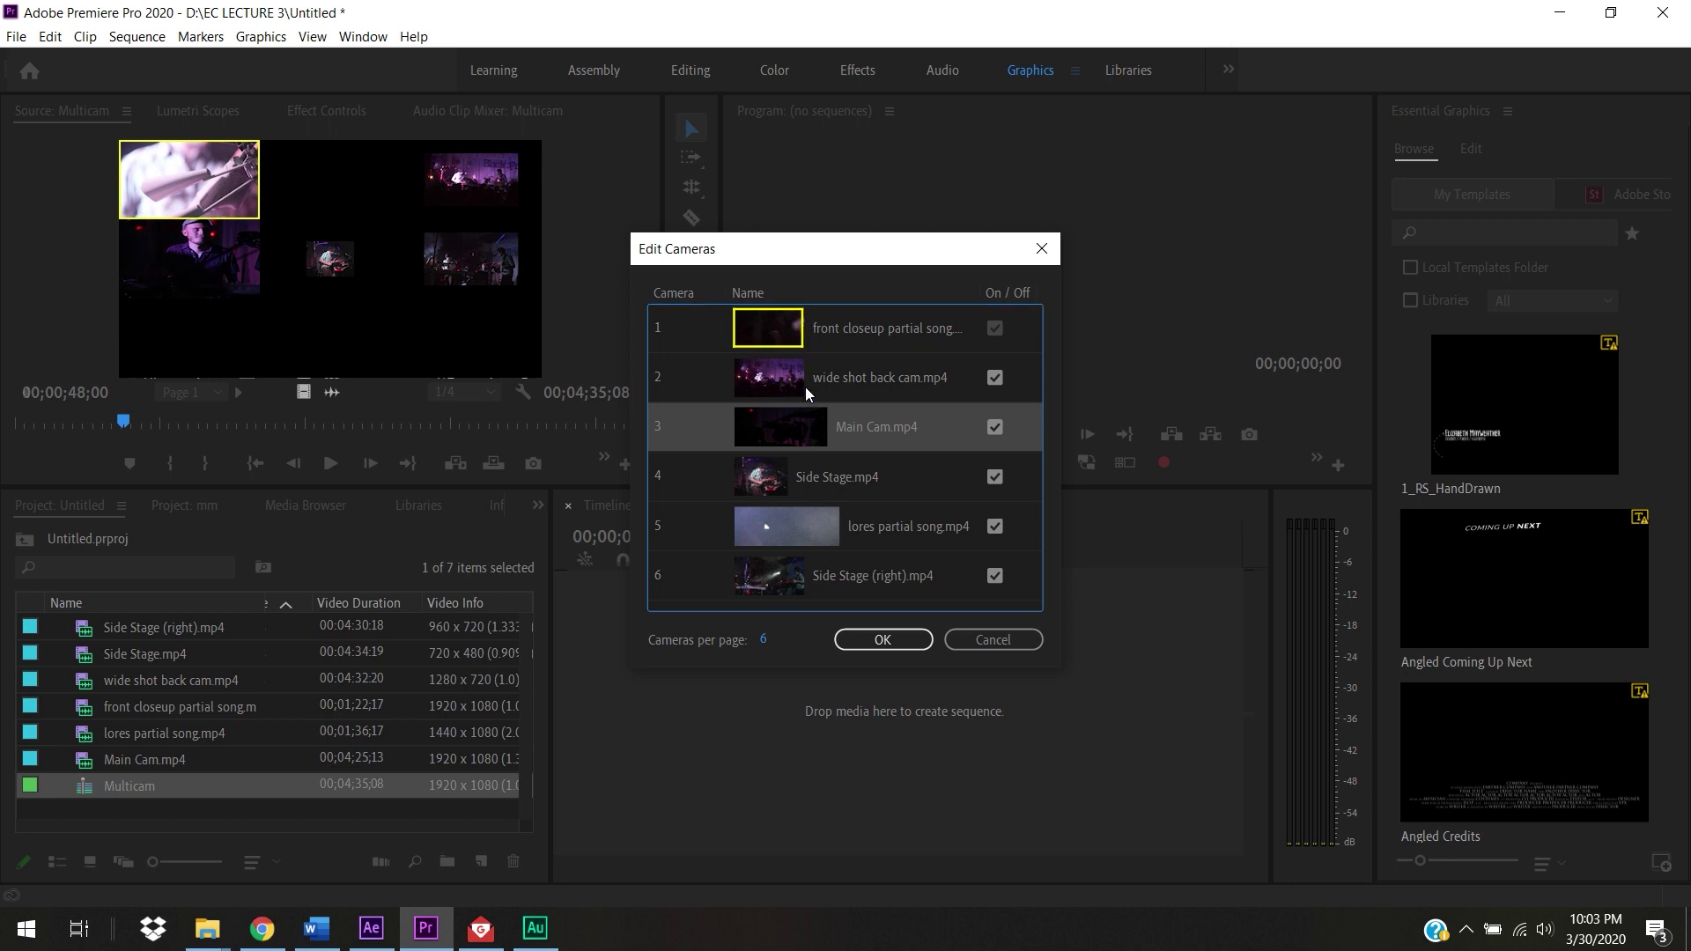
pyautogui.moveTo(799, 431); pyautogui.dragTo(756, 349)
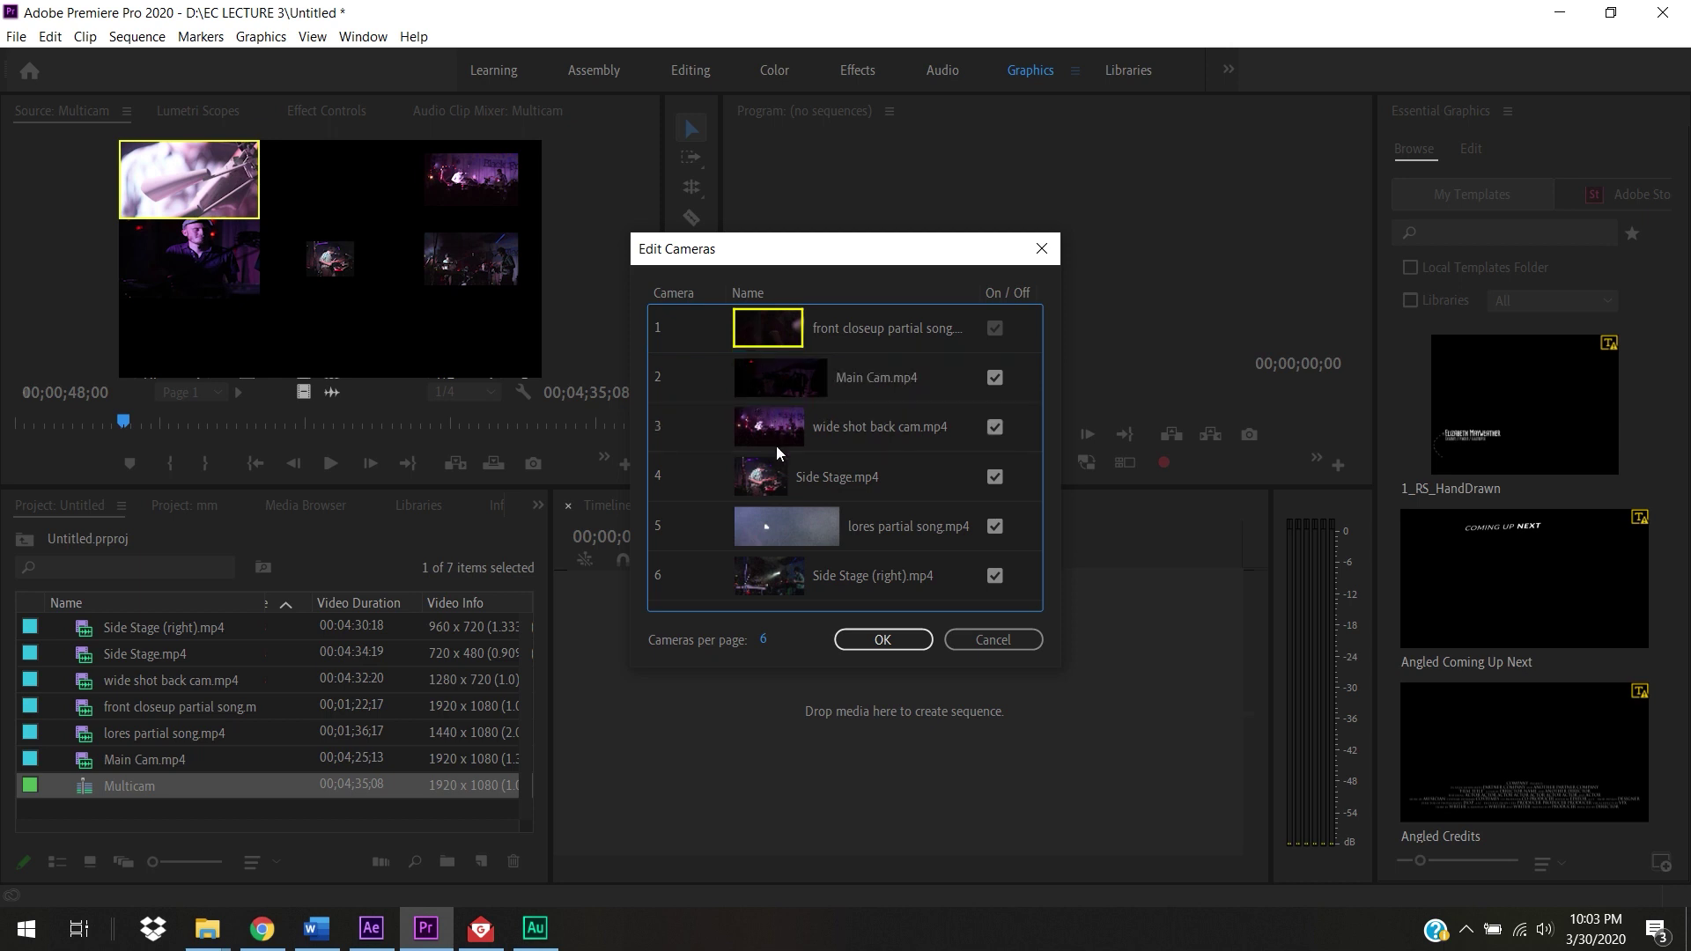
pyautogui.click(768, 485)
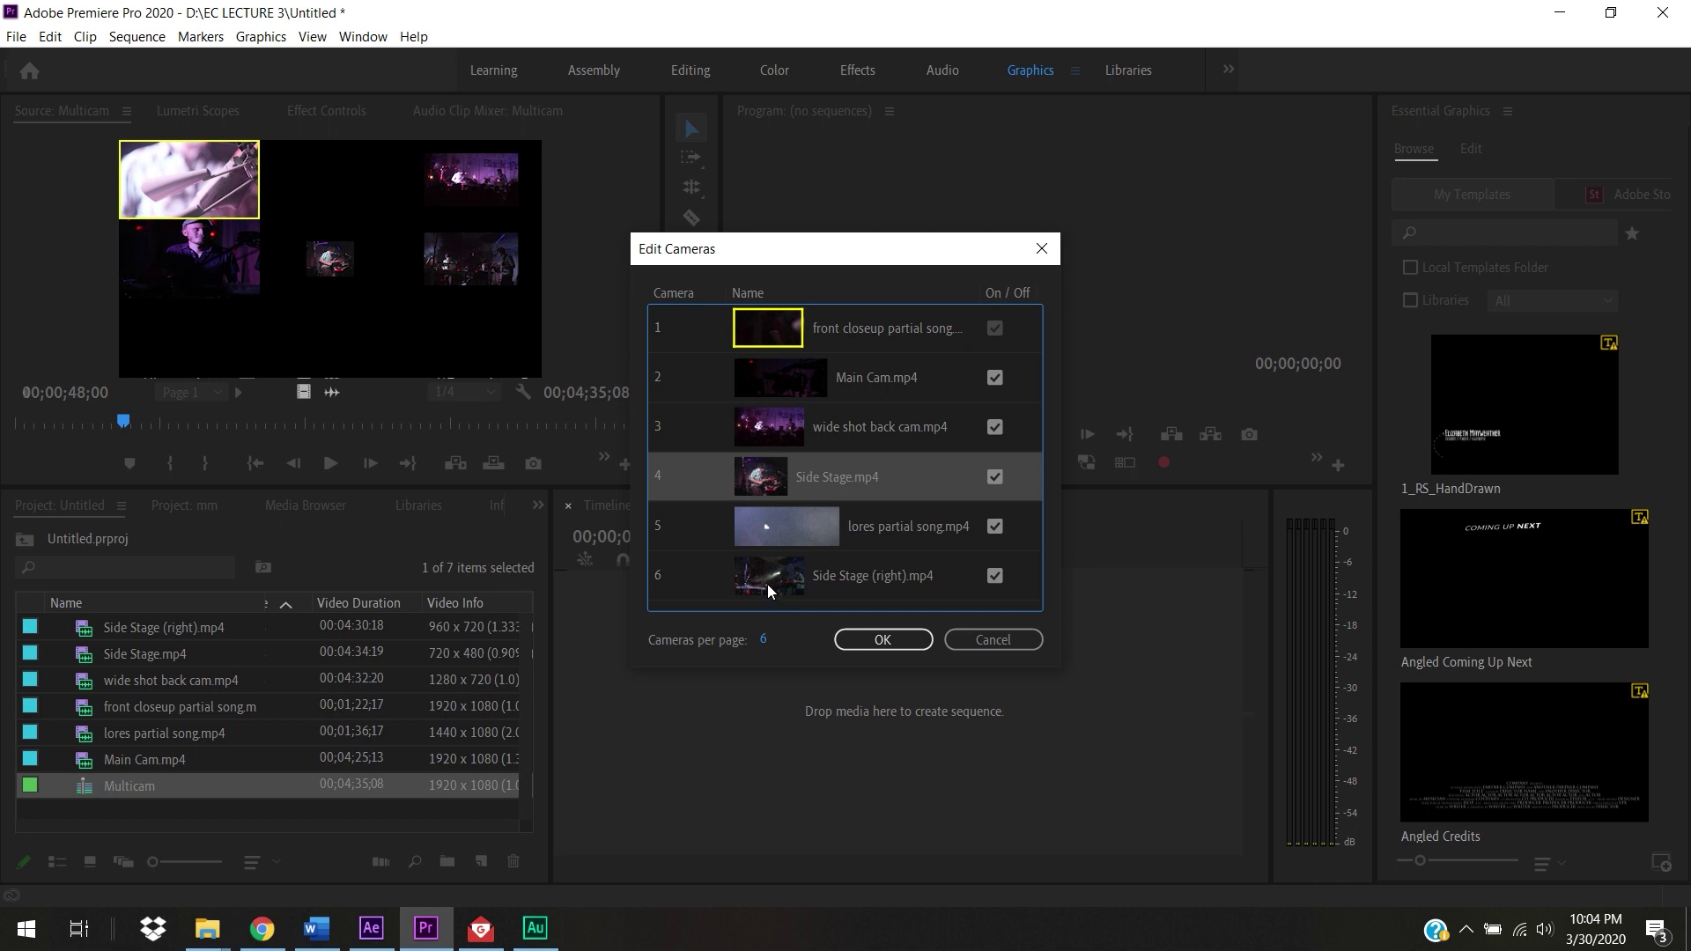
pyautogui.click(802, 531)
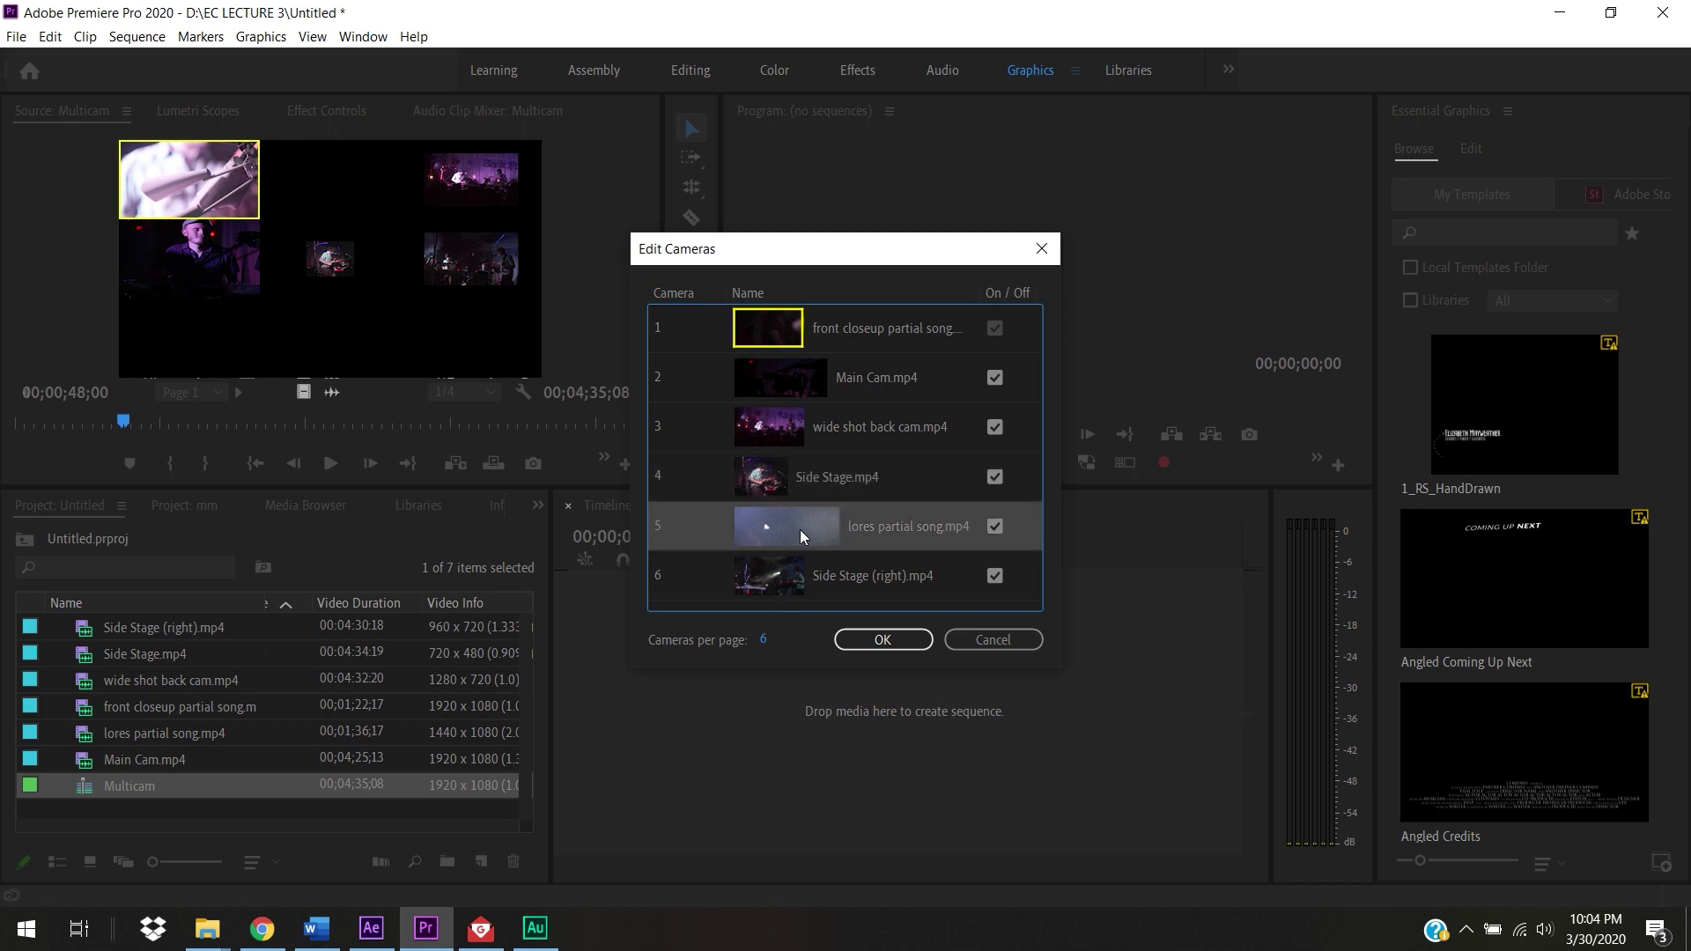
pyautogui.moveTo(796, 595)
pyautogui.mouseDown()
pyautogui.moveTo(774, 531)
pyautogui.moveTo(773, 611)
pyautogui.moveTo(773, 595)
pyautogui.mouseUp()
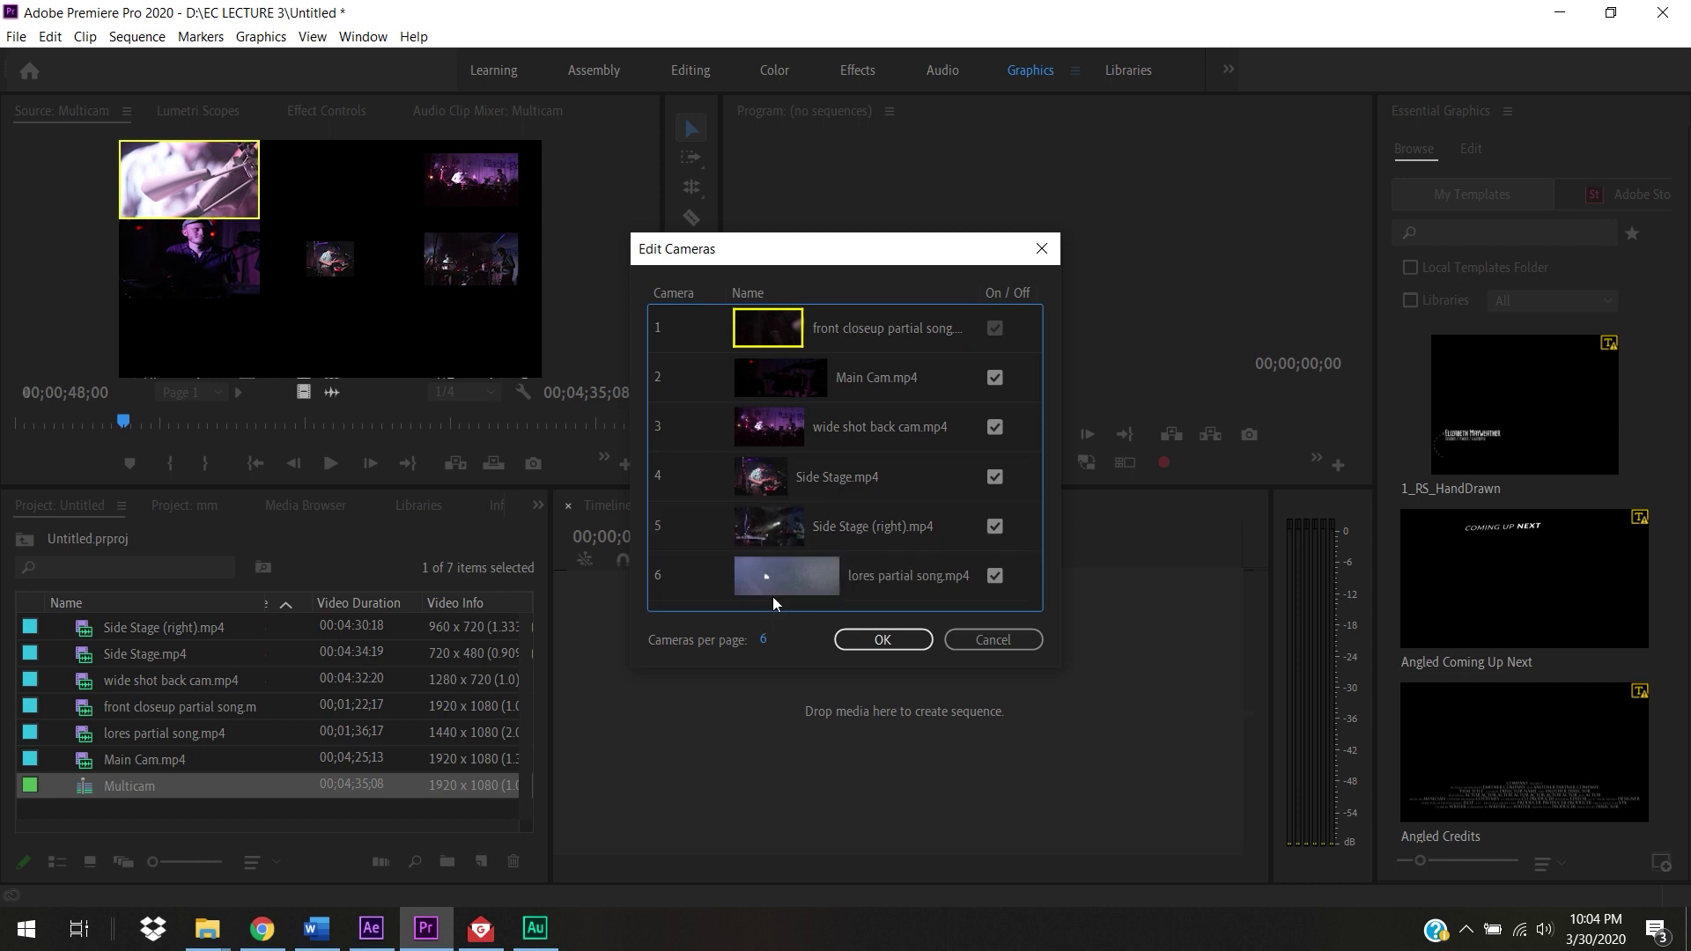
# Step: Place Side Stage.mp4 below Side Stage (right).mp4 in the camera order, and move the front closeup clip to camera 5
pyautogui.click(777, 468)
pyautogui.moveTo(777, 548); pyautogui.dragTo(778, 547)
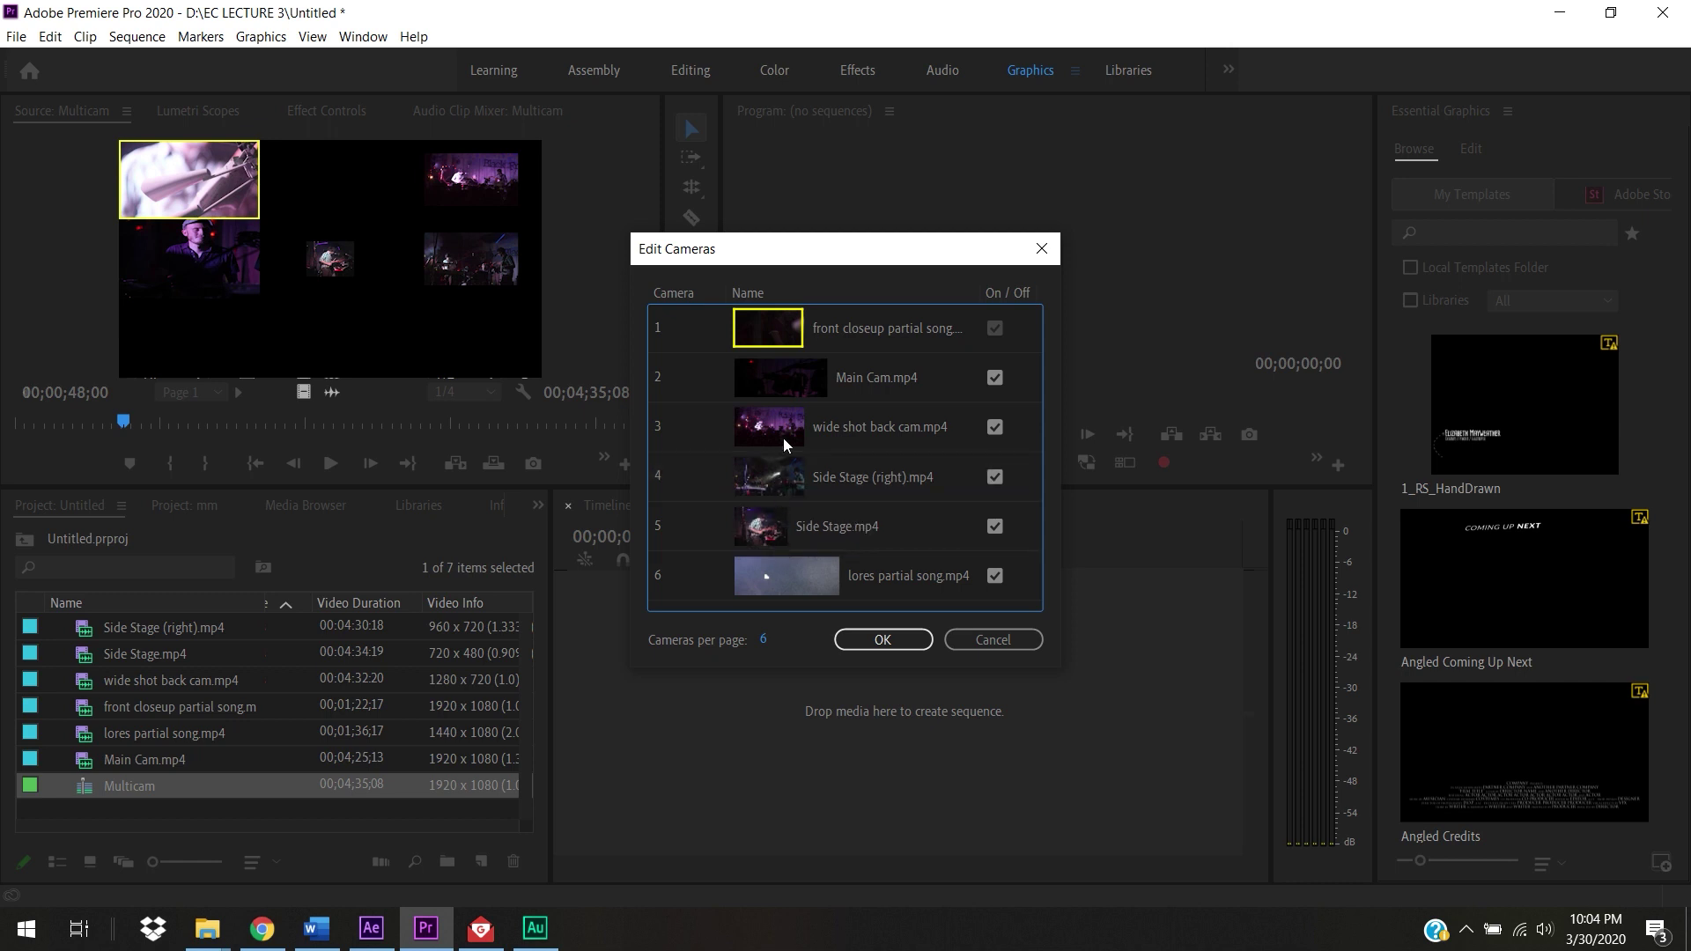
pyautogui.click(791, 362)
pyautogui.moveTo(791, 340); pyautogui.dragTo(787, 551)
pyautogui.moveTo(784, 553); pyautogui.dragTo(784, 553)
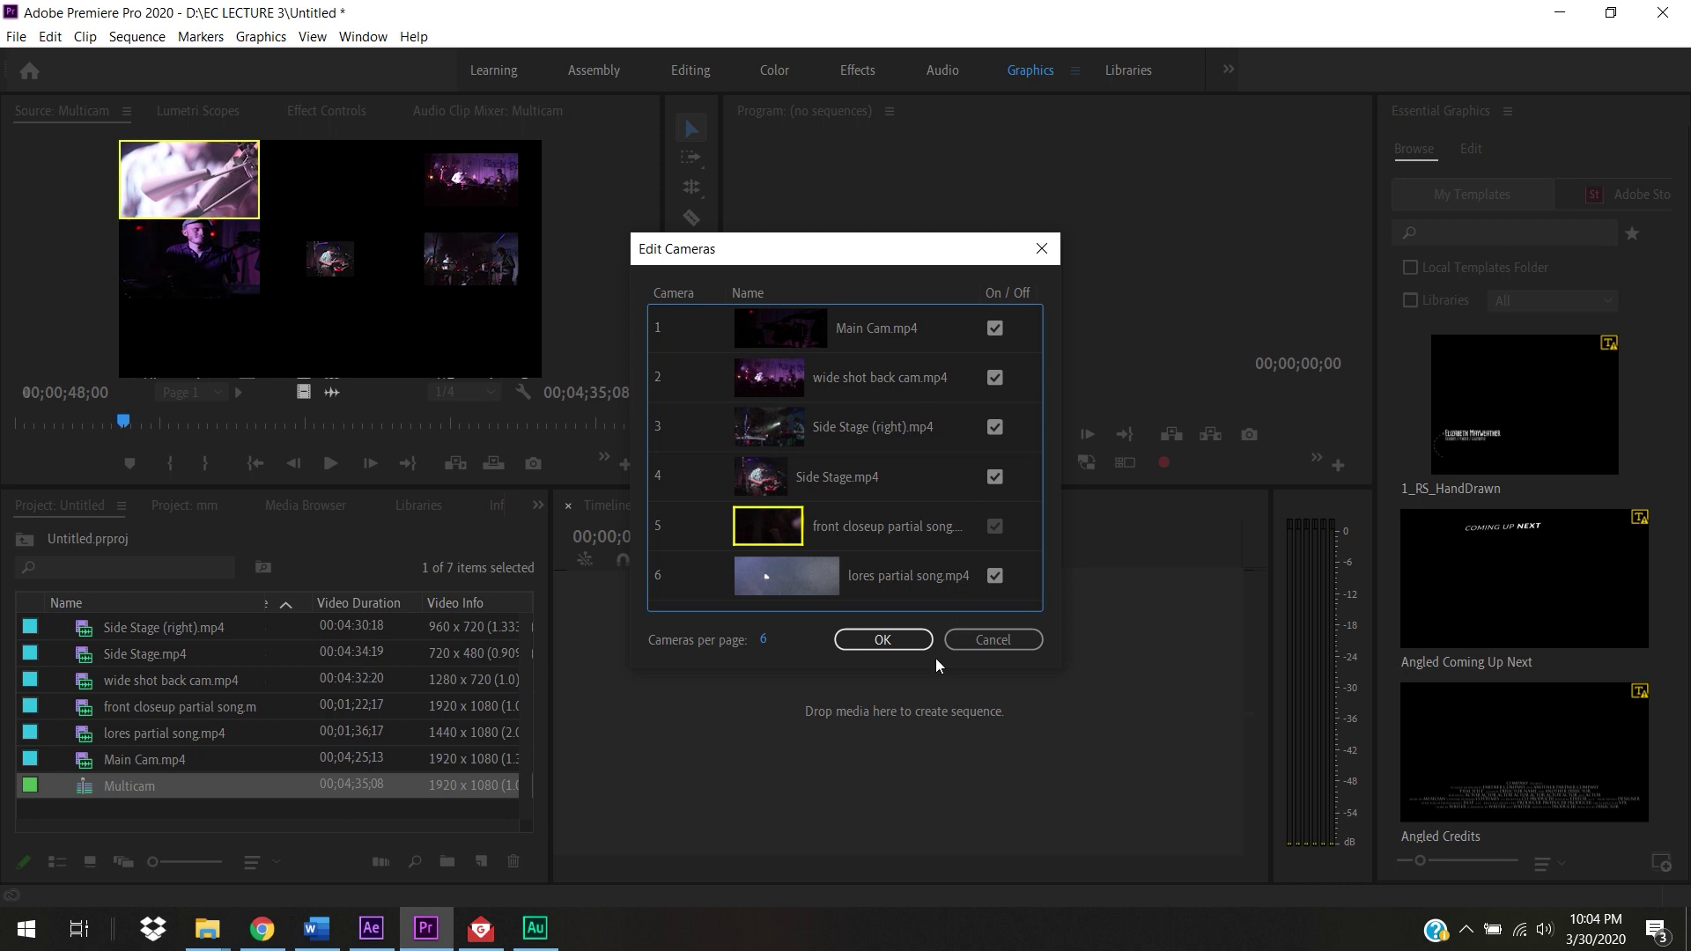
# Step: Try to shift Side Stage (right).mp4 to another position in the camera order, and leave it as camera 3
pyautogui.click(784, 425)
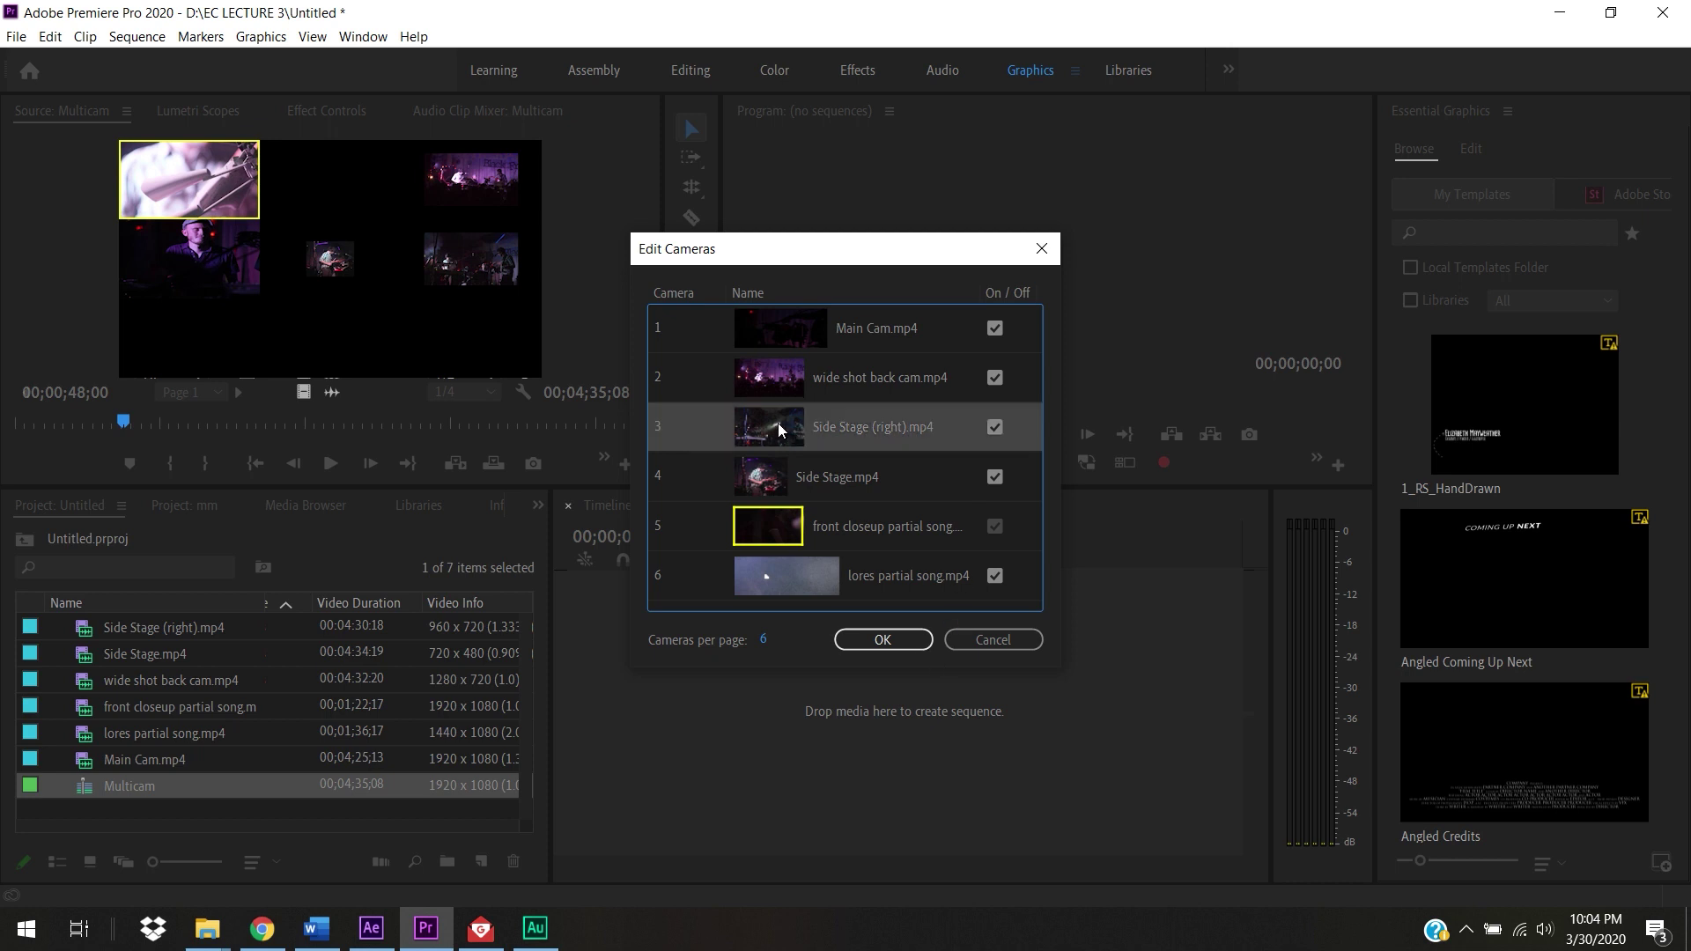
pyautogui.moveTo(779, 423); pyautogui.dragTo(781, 422)
pyautogui.moveTo(782, 423); pyautogui.dragTo(804, 497)
pyautogui.moveTo(795, 418); pyautogui.dragTo(790, 403)
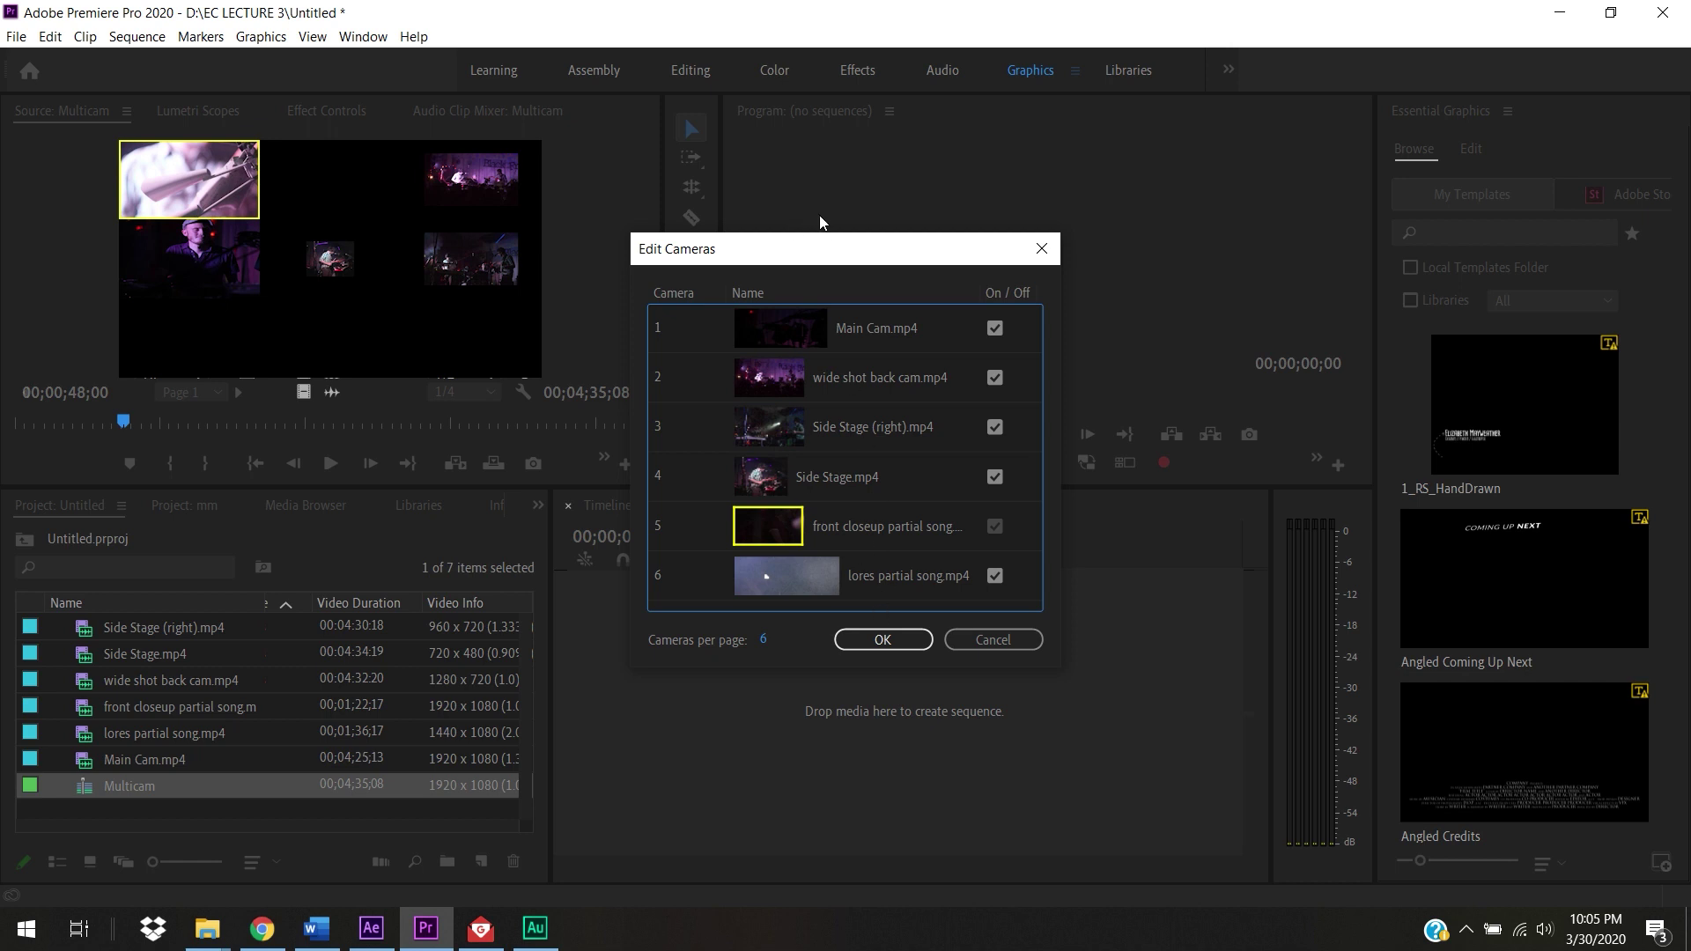
# Step: Accept the camera order, open the Multicam sequence in the timeline, and place the playhead at 00;00;42;09
pyautogui.click(881, 641)
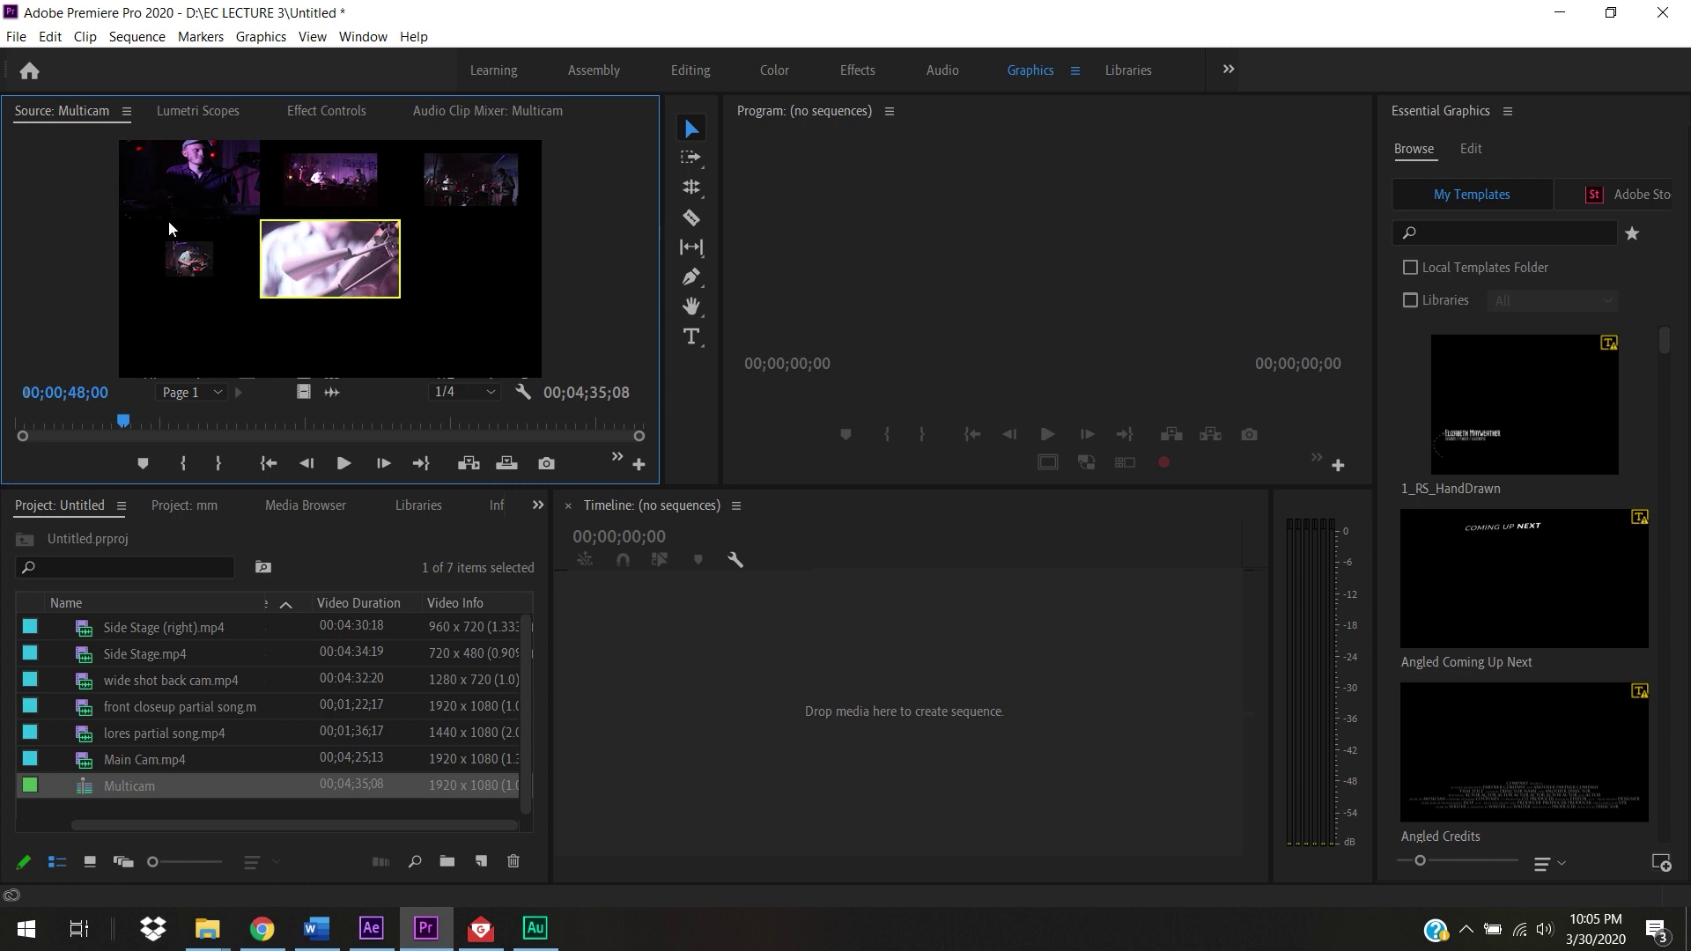
pyautogui.rightClick(87, 787)
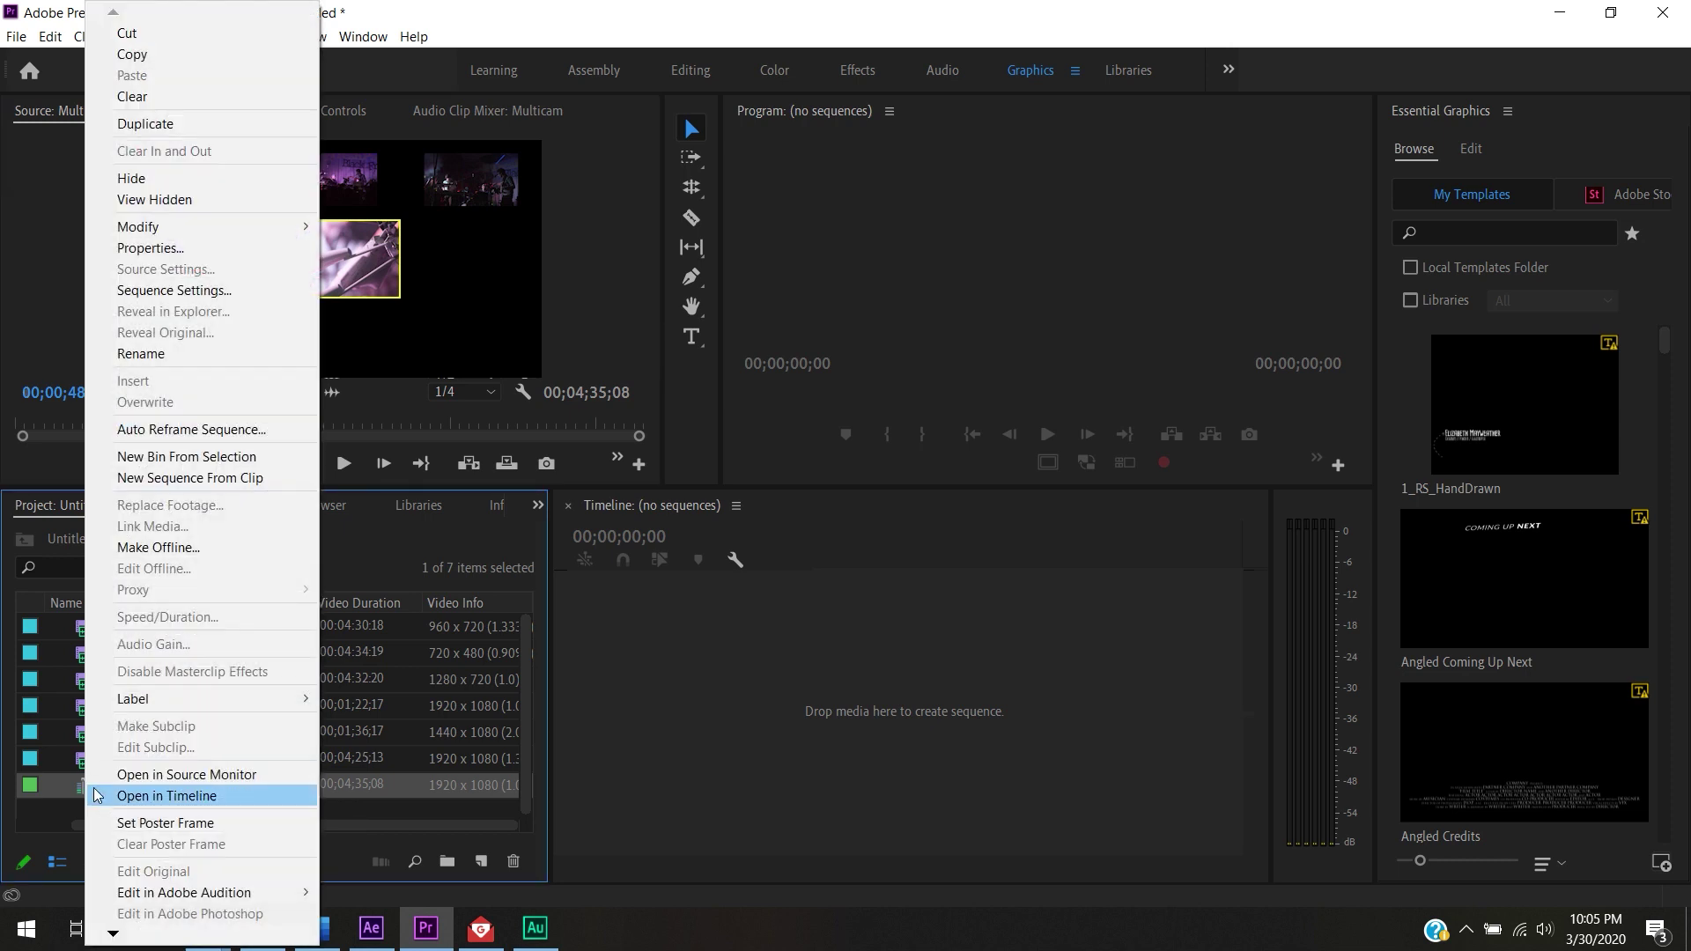
pyautogui.click(217, 797)
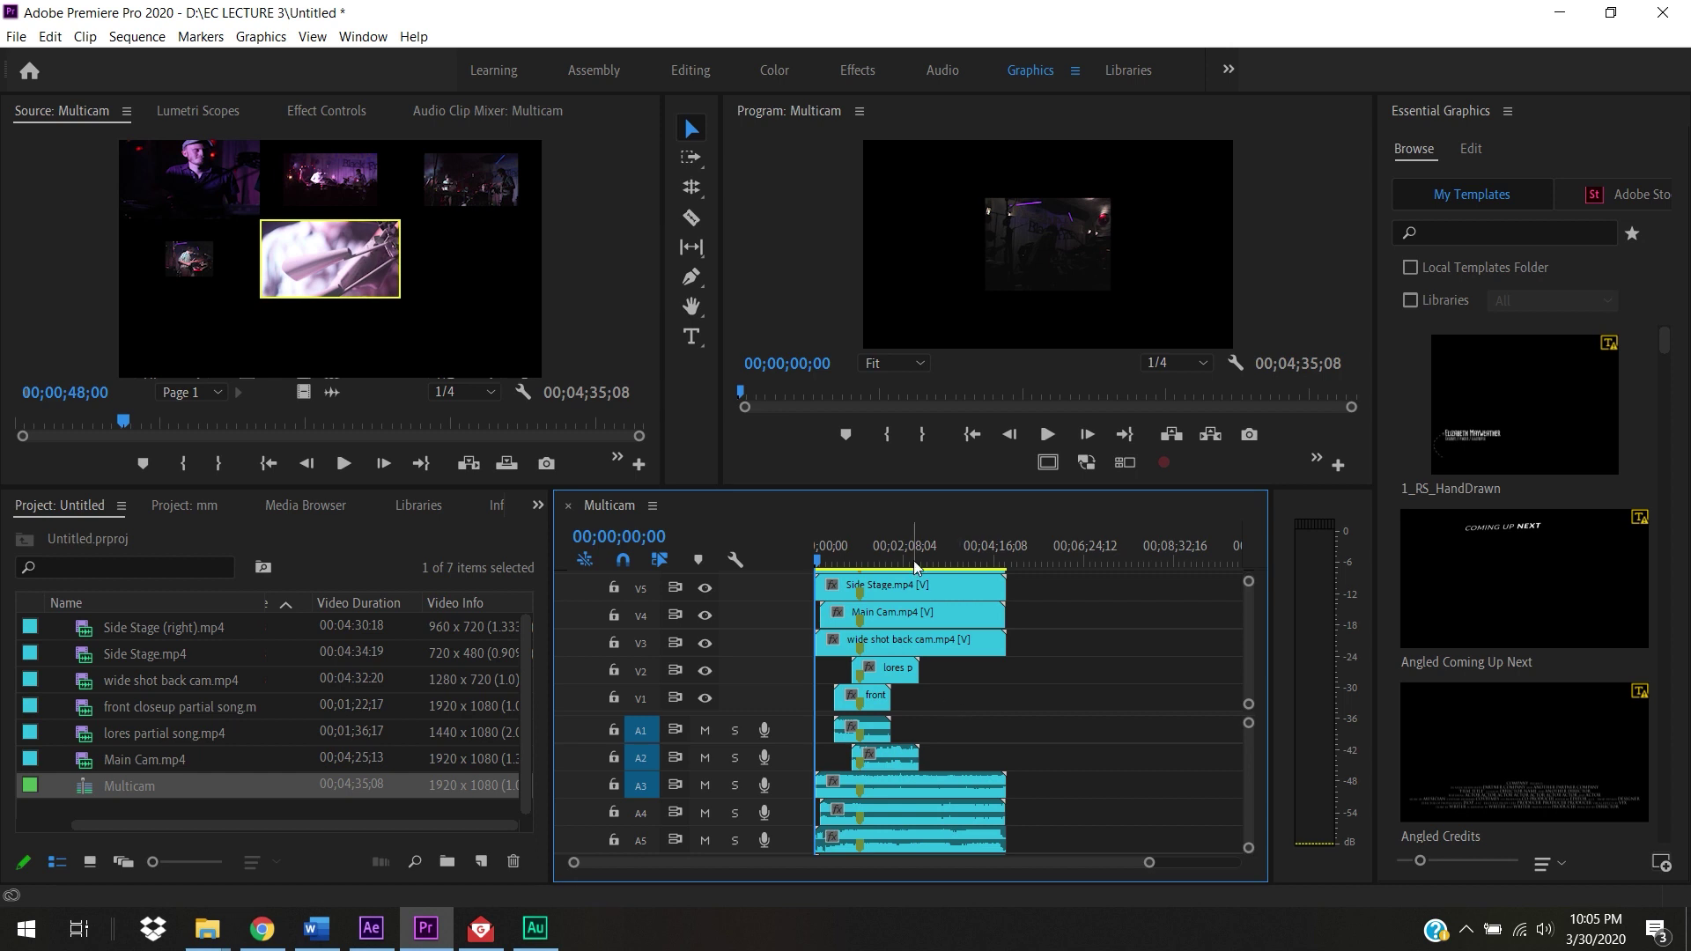
pyautogui.moveTo(831, 564); pyautogui.dragTo(850, 561)
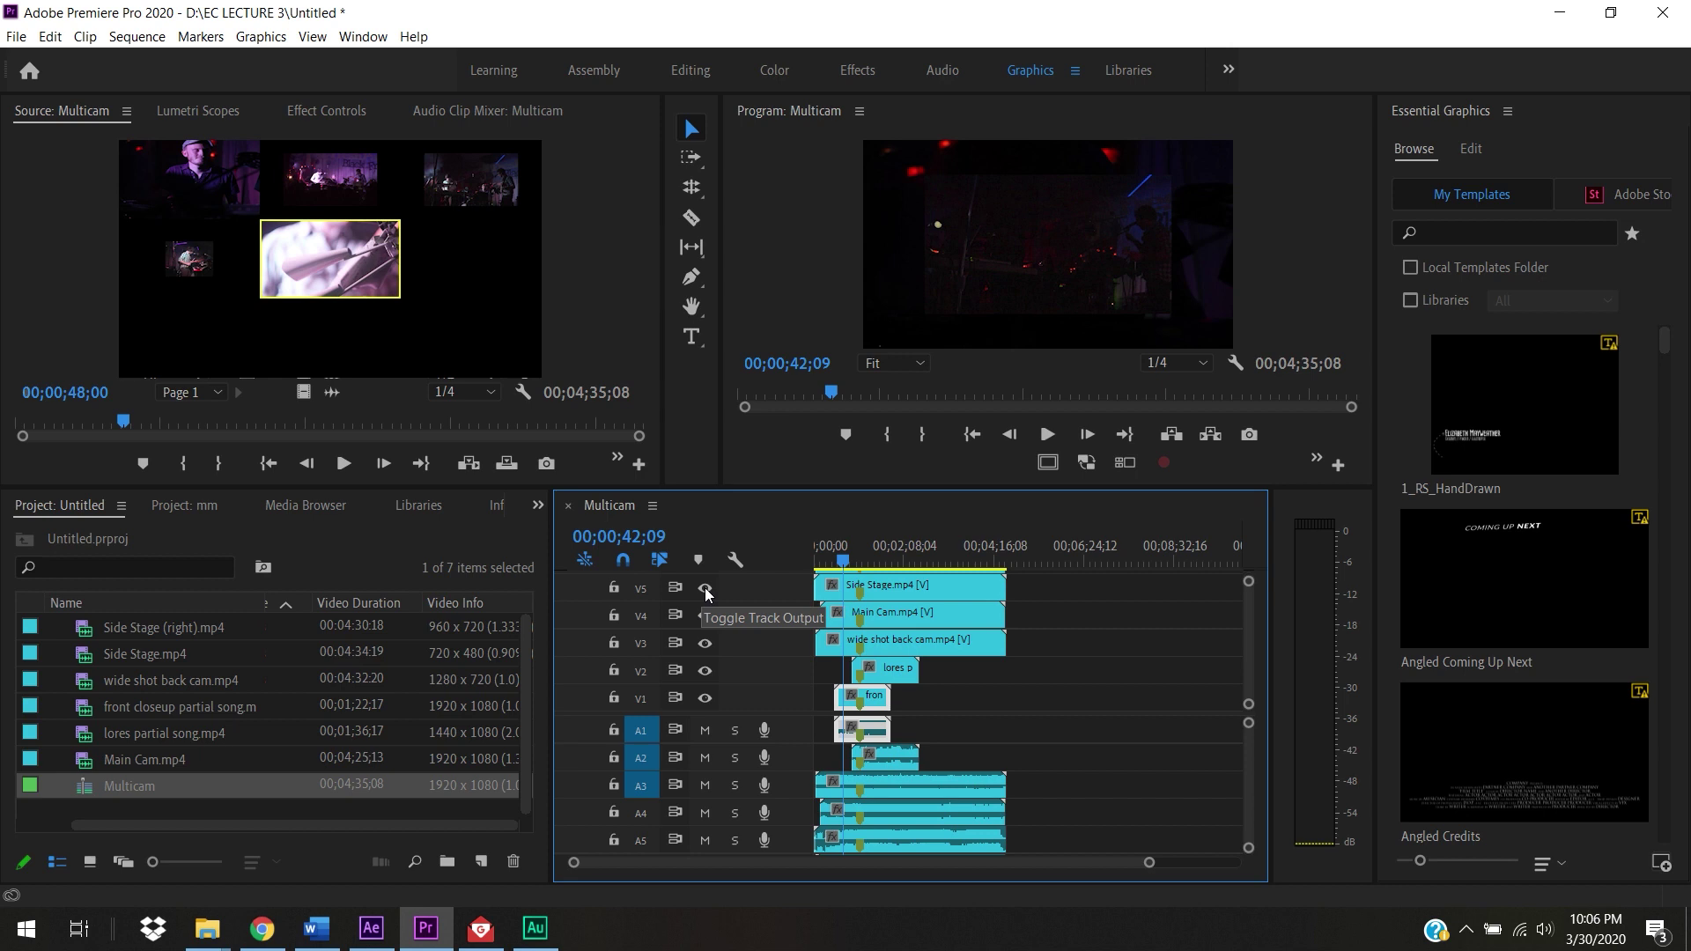
# Step: Hide the output of video tracks V1 through V5 so only Side Stage (right).mp4 on V6 shows
pyautogui.scroll(2, 1249, 606)
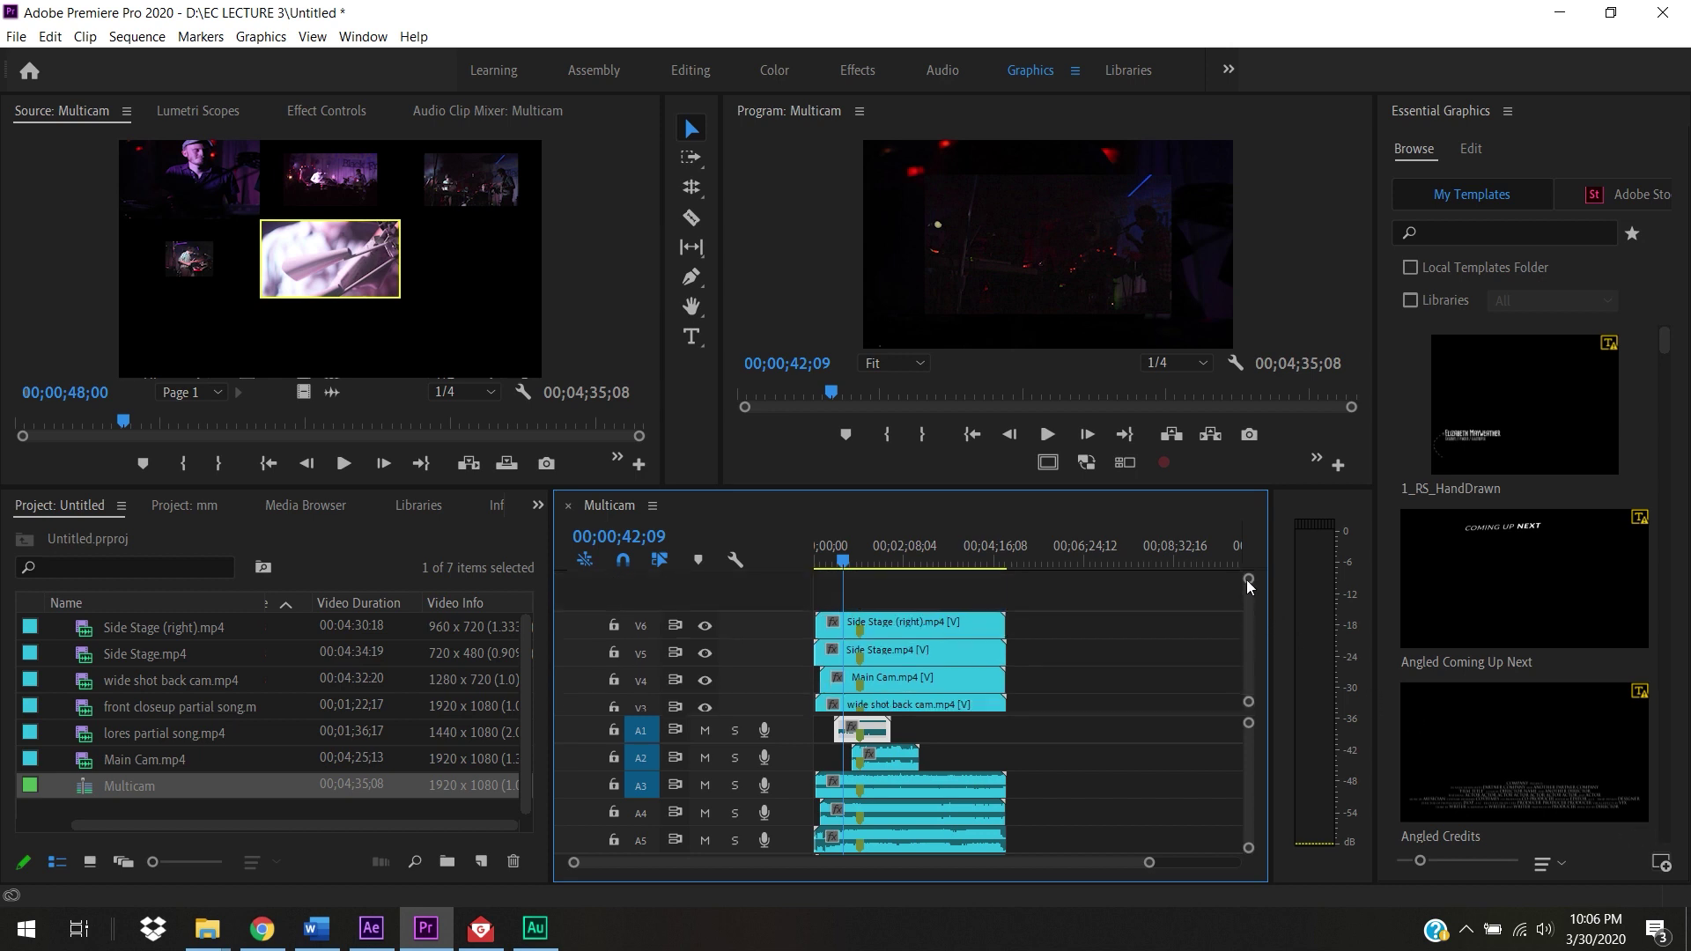
pyautogui.click(705, 627)
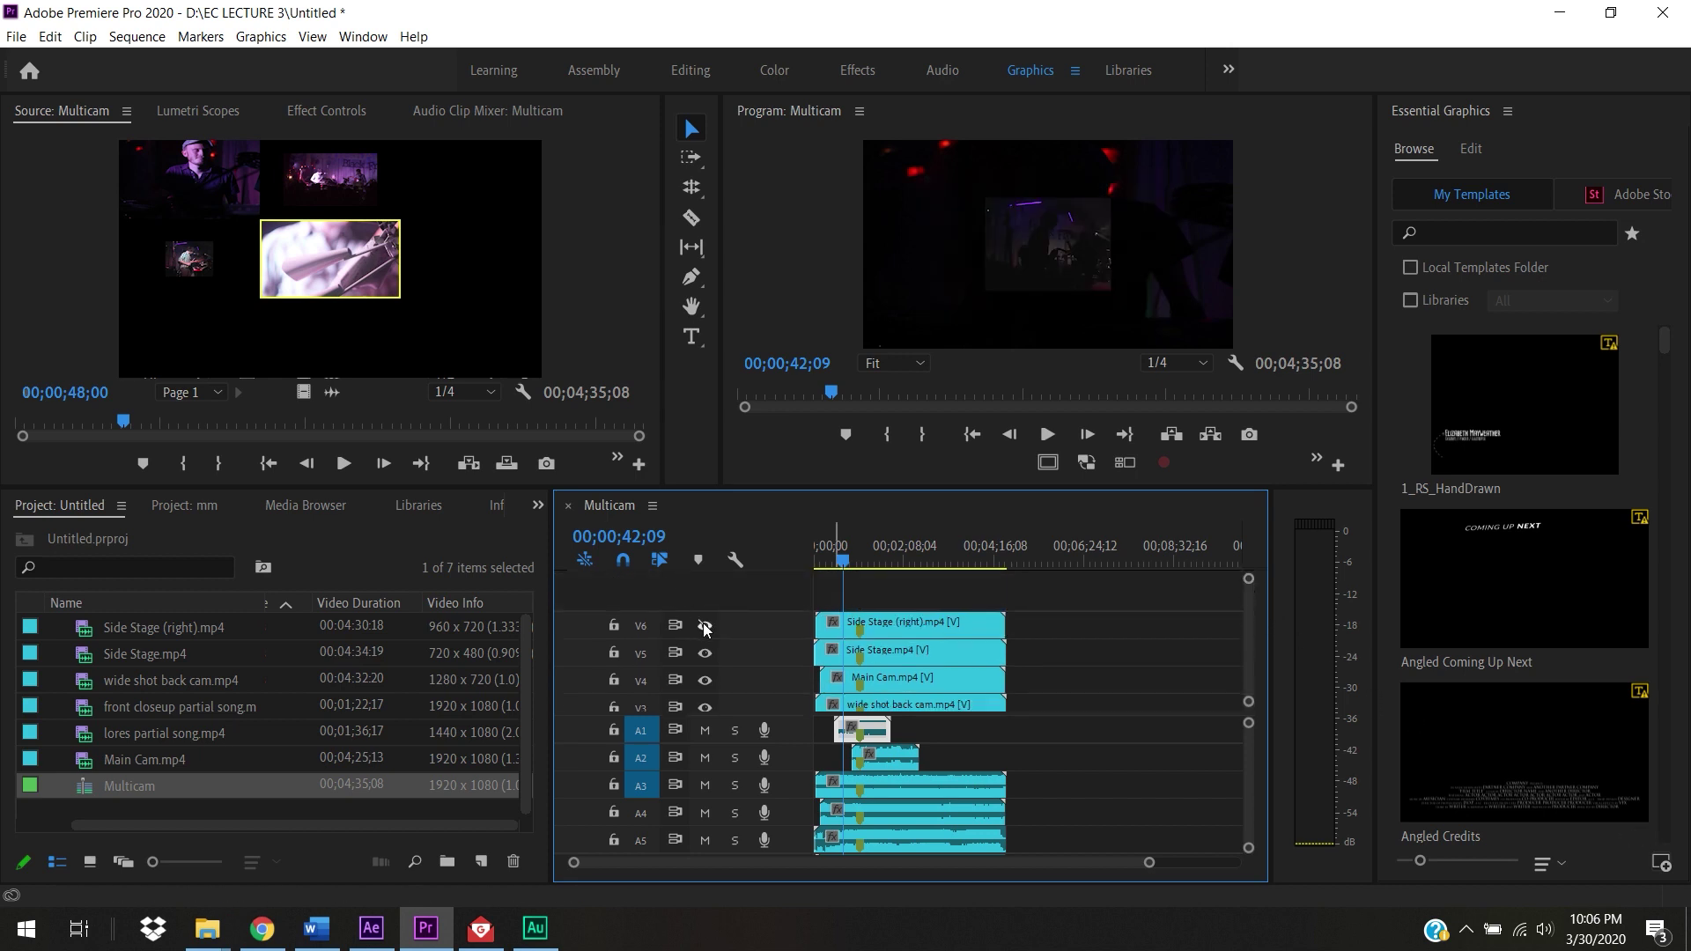
pyautogui.click(704, 627)
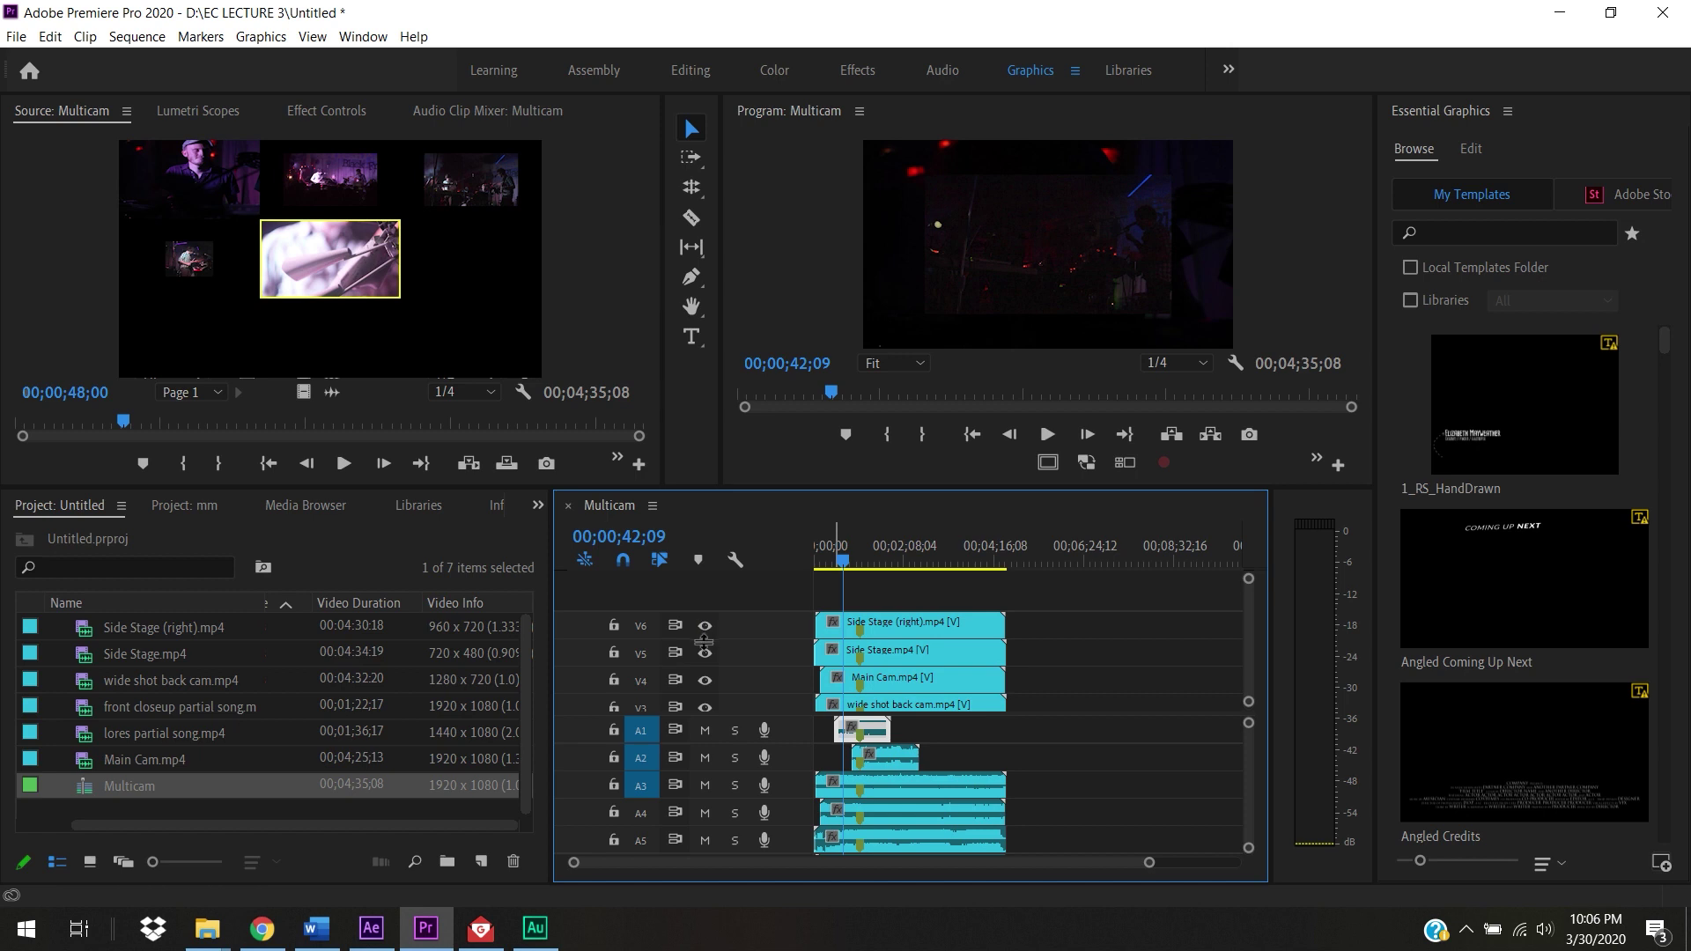
pyautogui.click(705, 653)
pyautogui.click(704, 680)
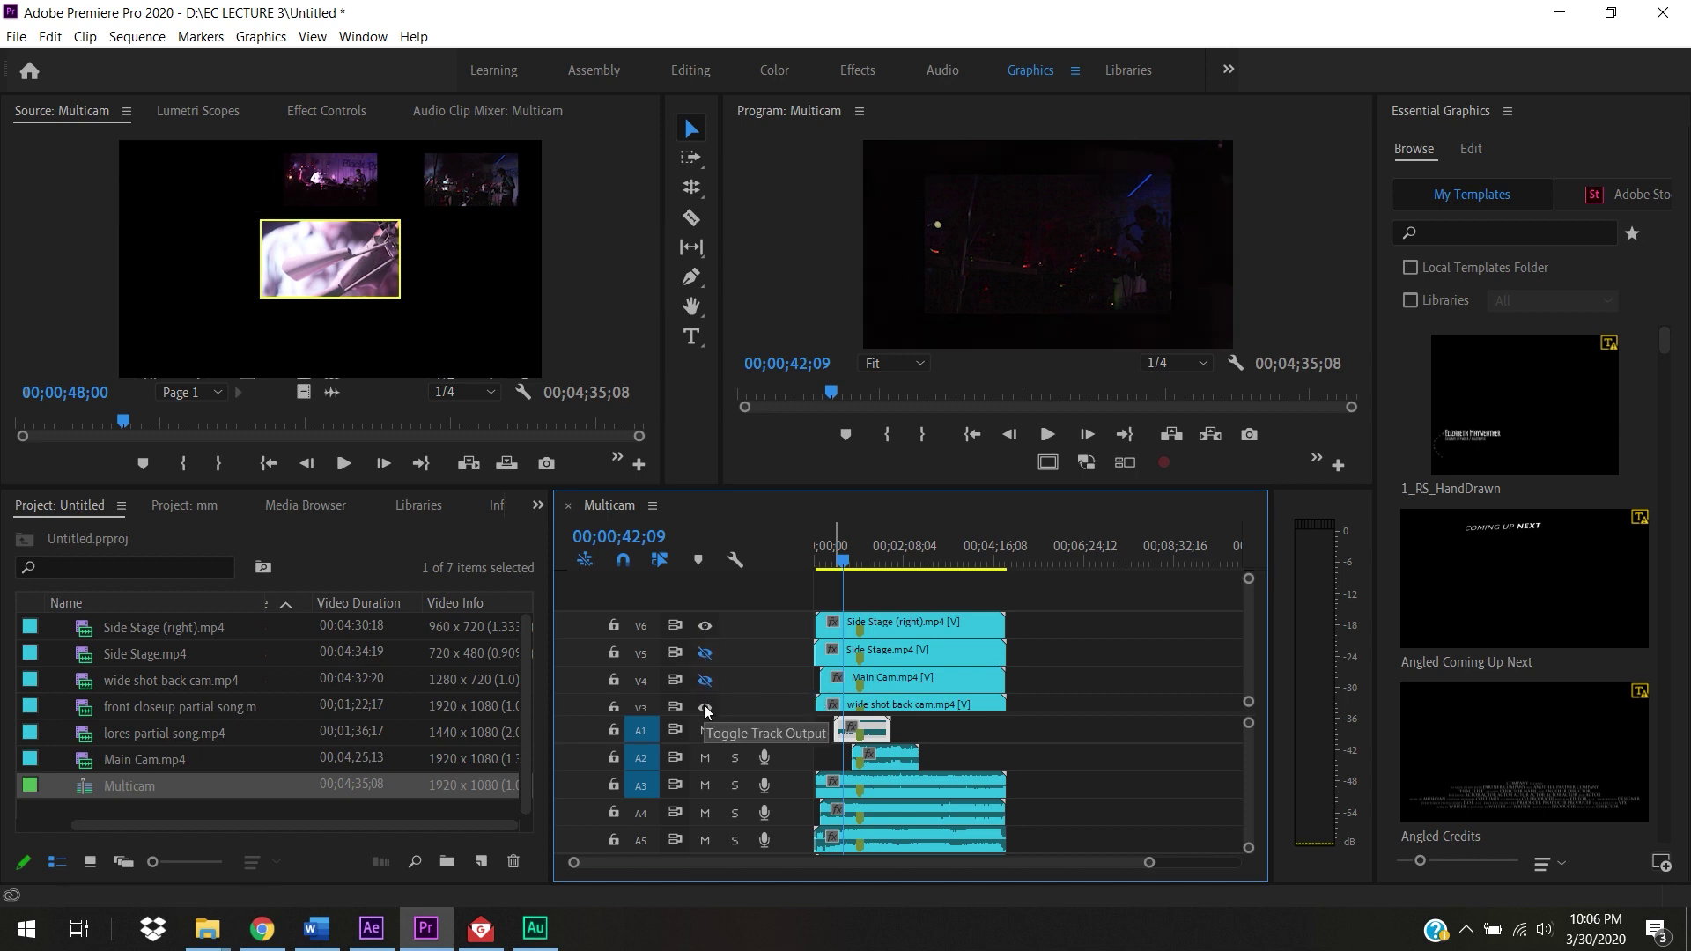
pyautogui.click(705, 707)
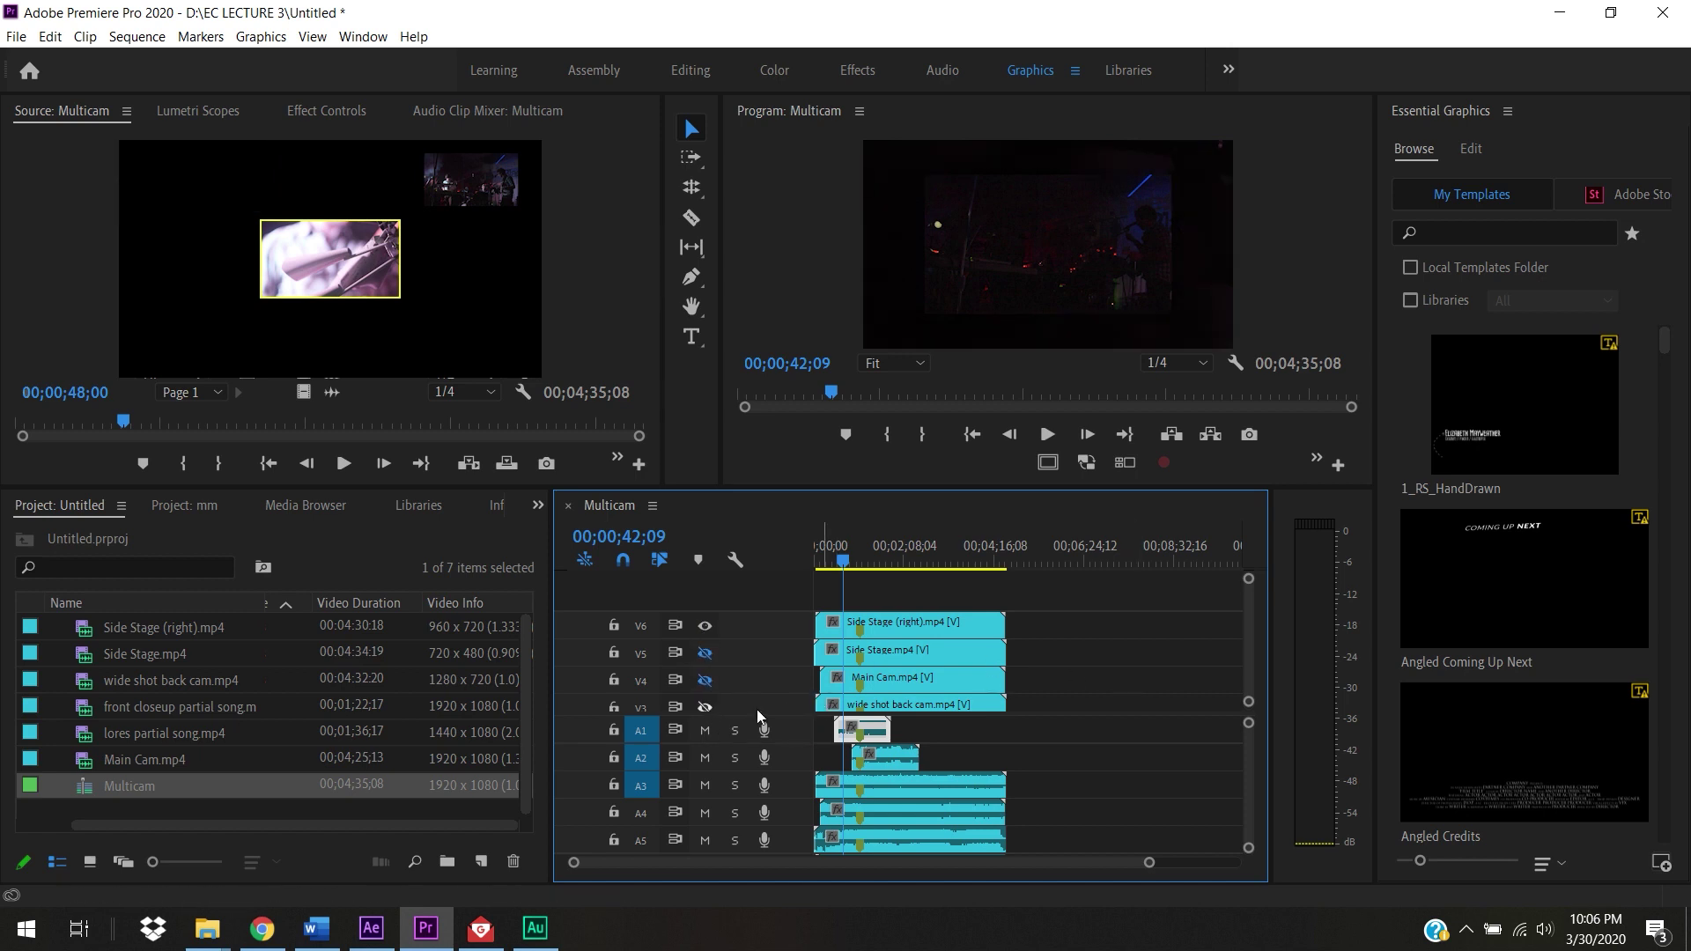
pyautogui.scroll(-2, 1249, 709)
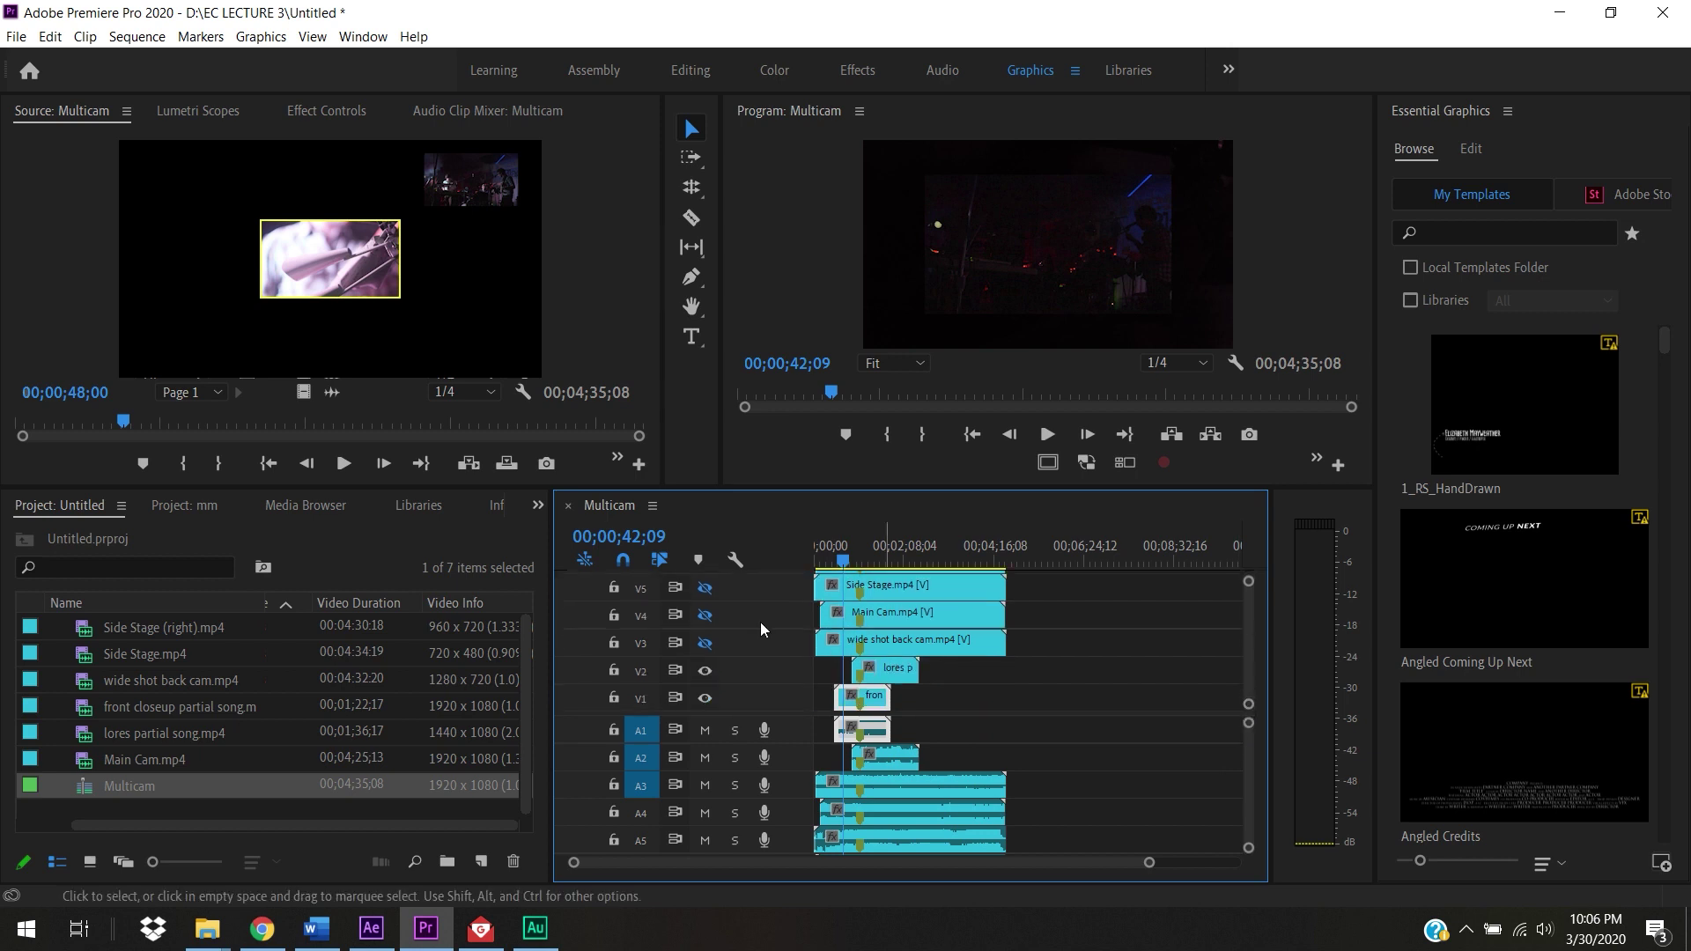
pyautogui.click(704, 670)
pyautogui.click(705, 697)
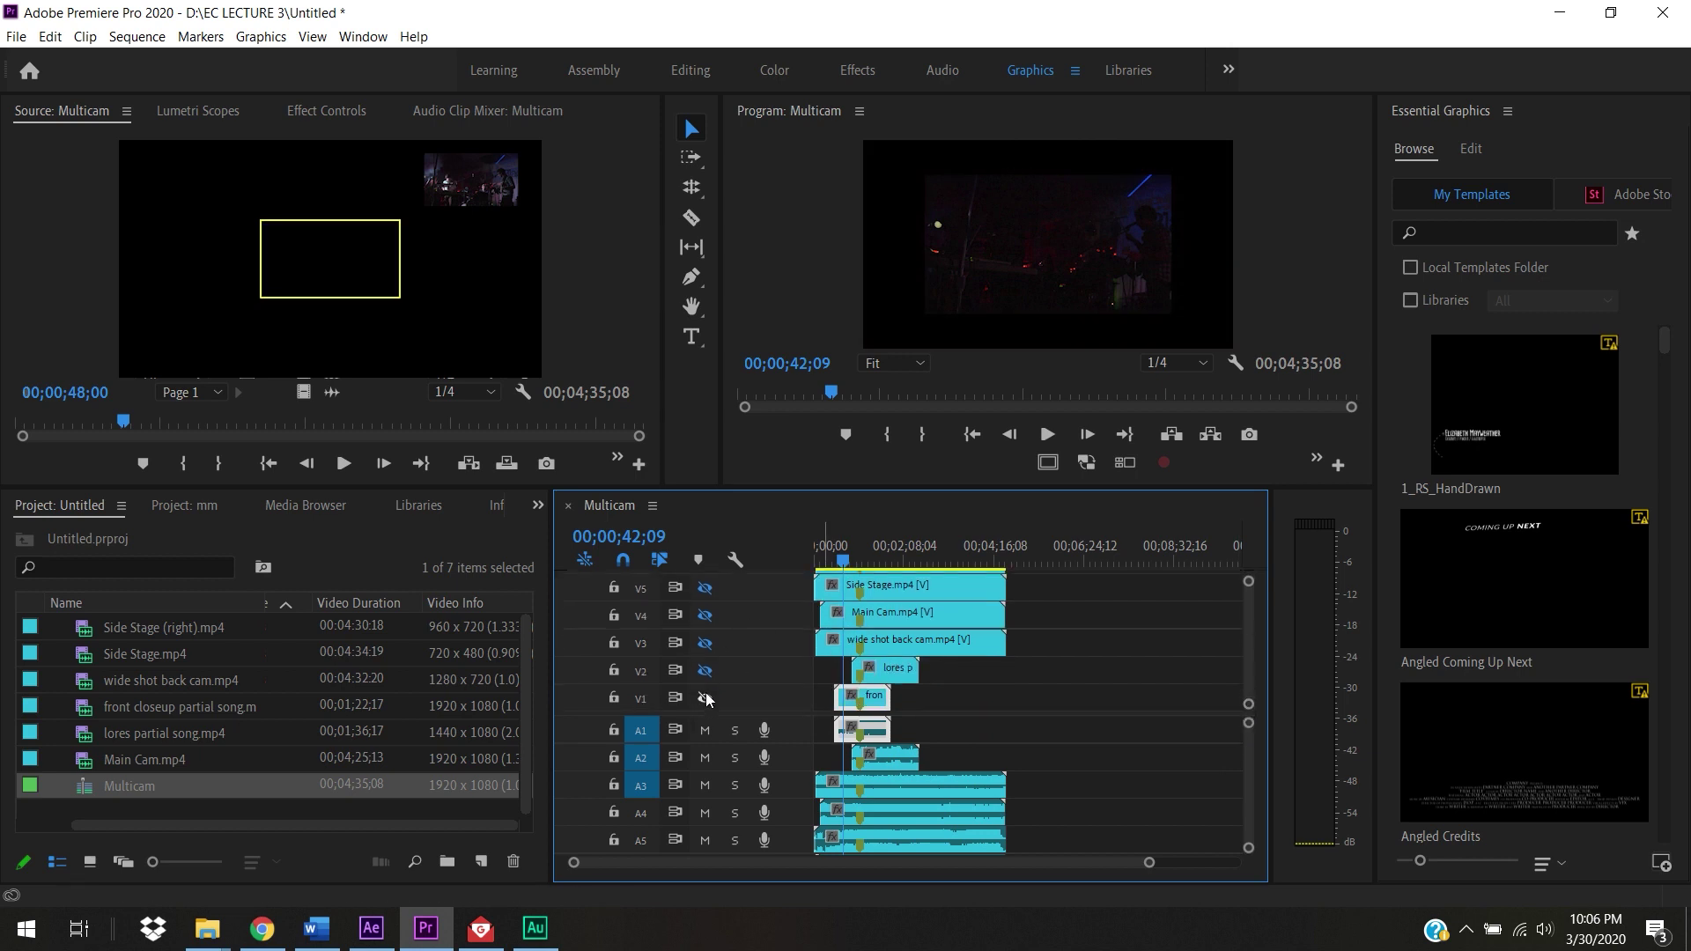
# Step: Scale the Side Stage (right).mp4 clip on V6 to 152 so it fills the frame
pyautogui.scroll(3, 1251, 638)
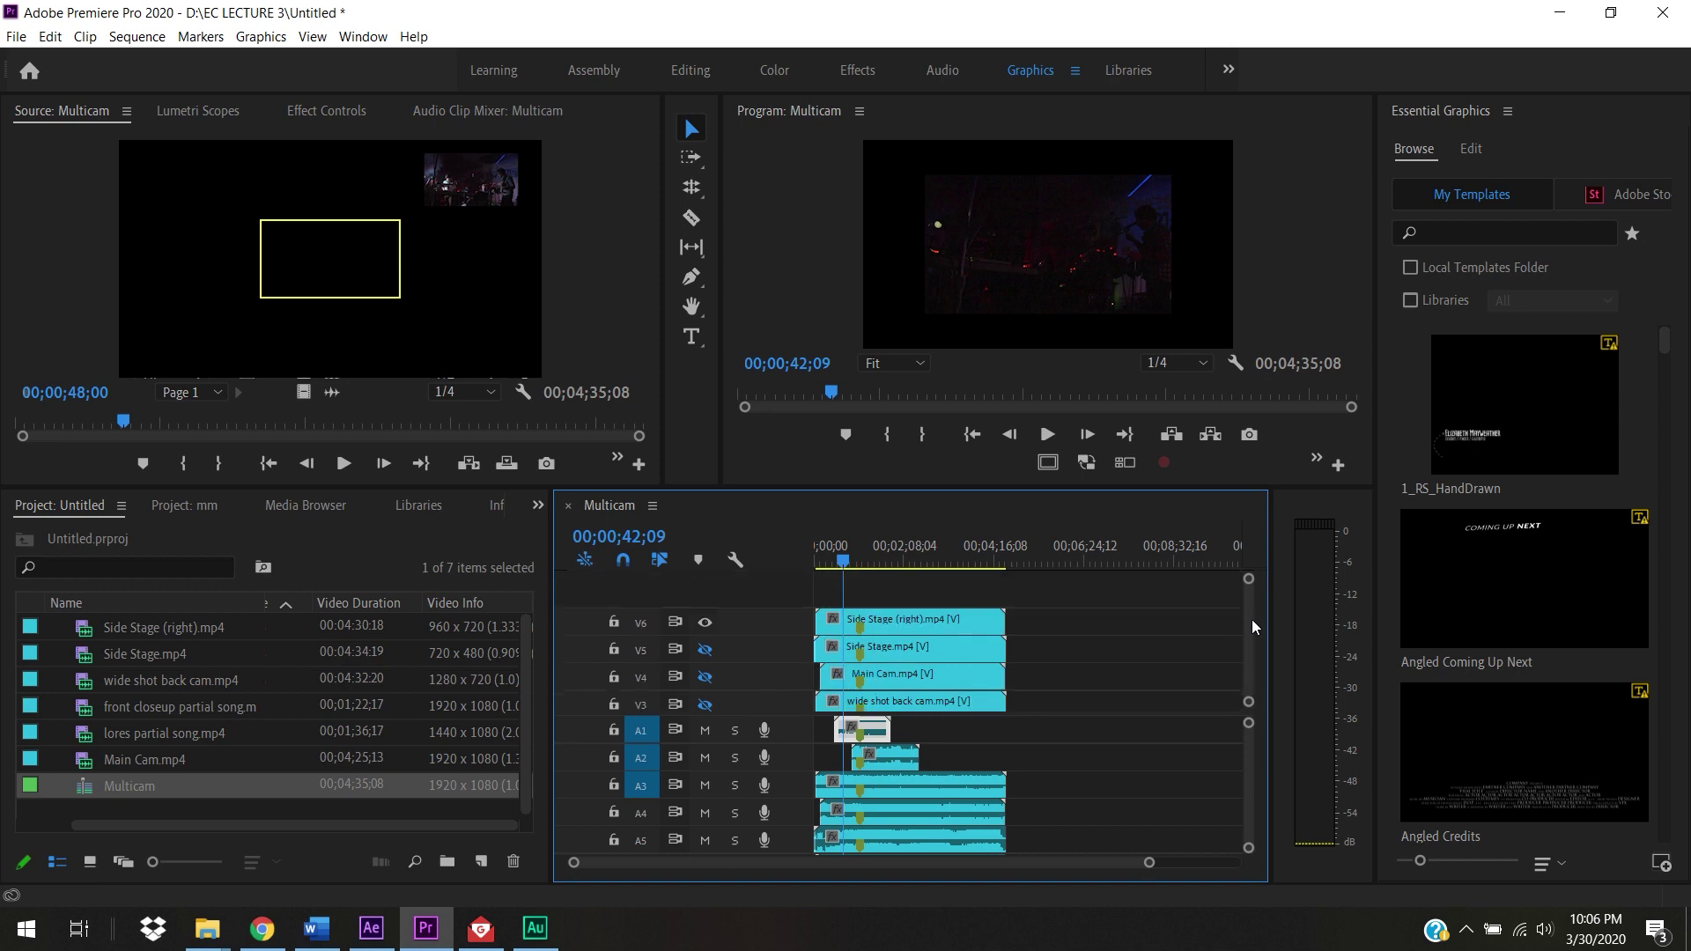
pyautogui.click(929, 623)
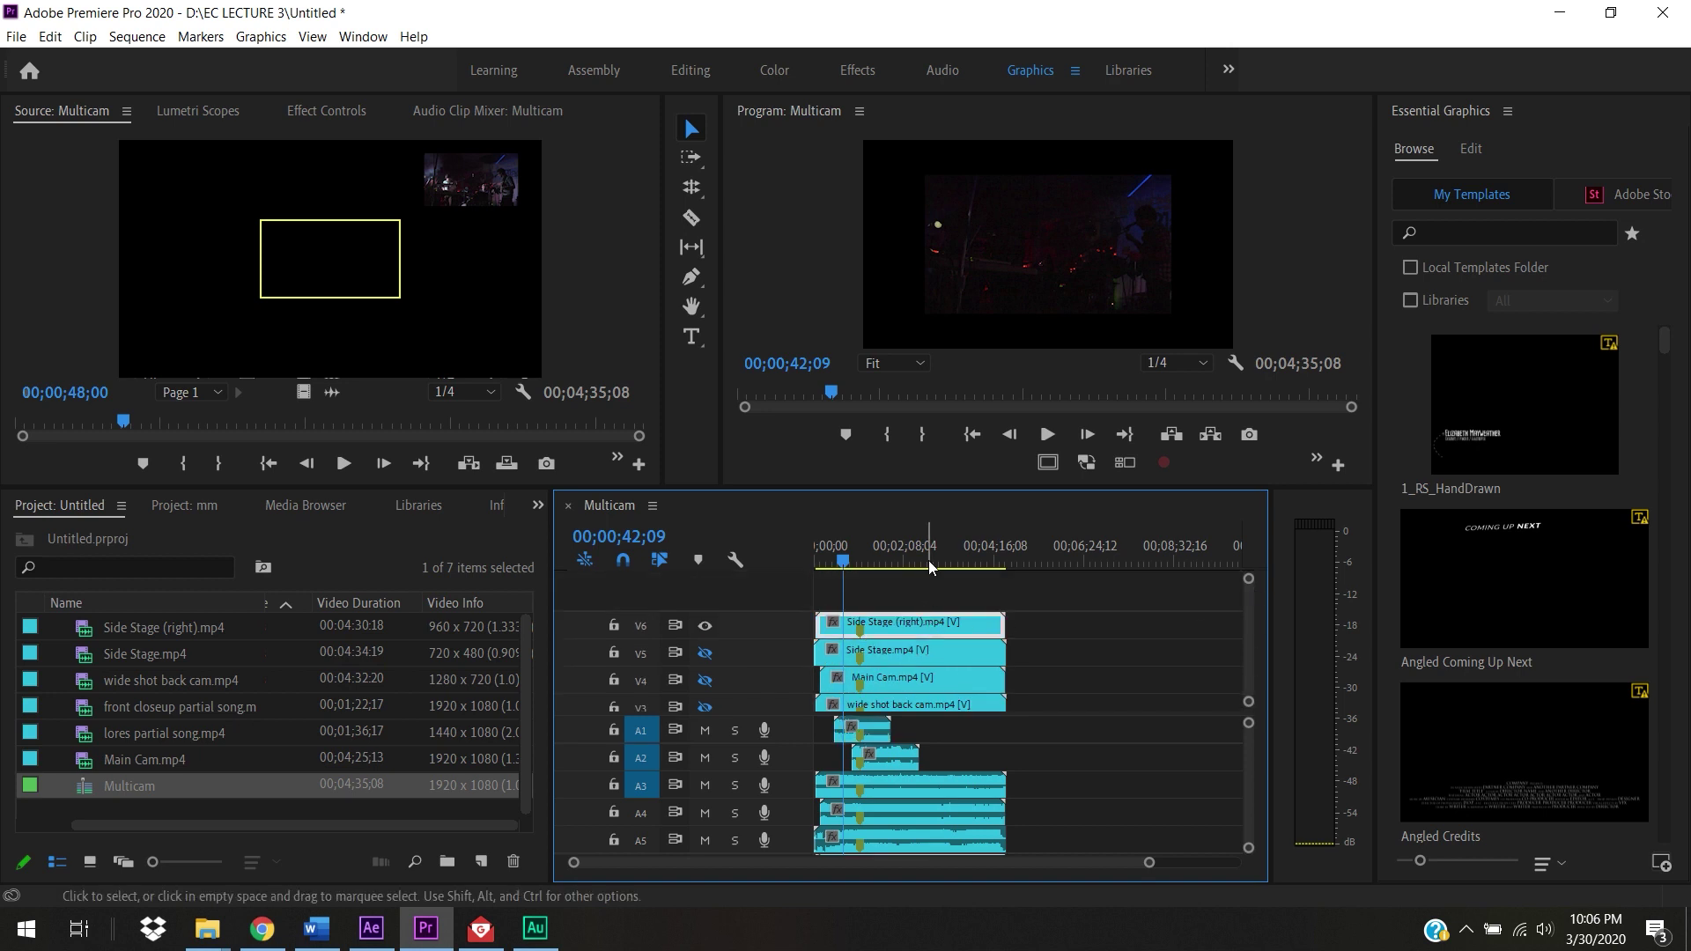
pyautogui.click(328, 111)
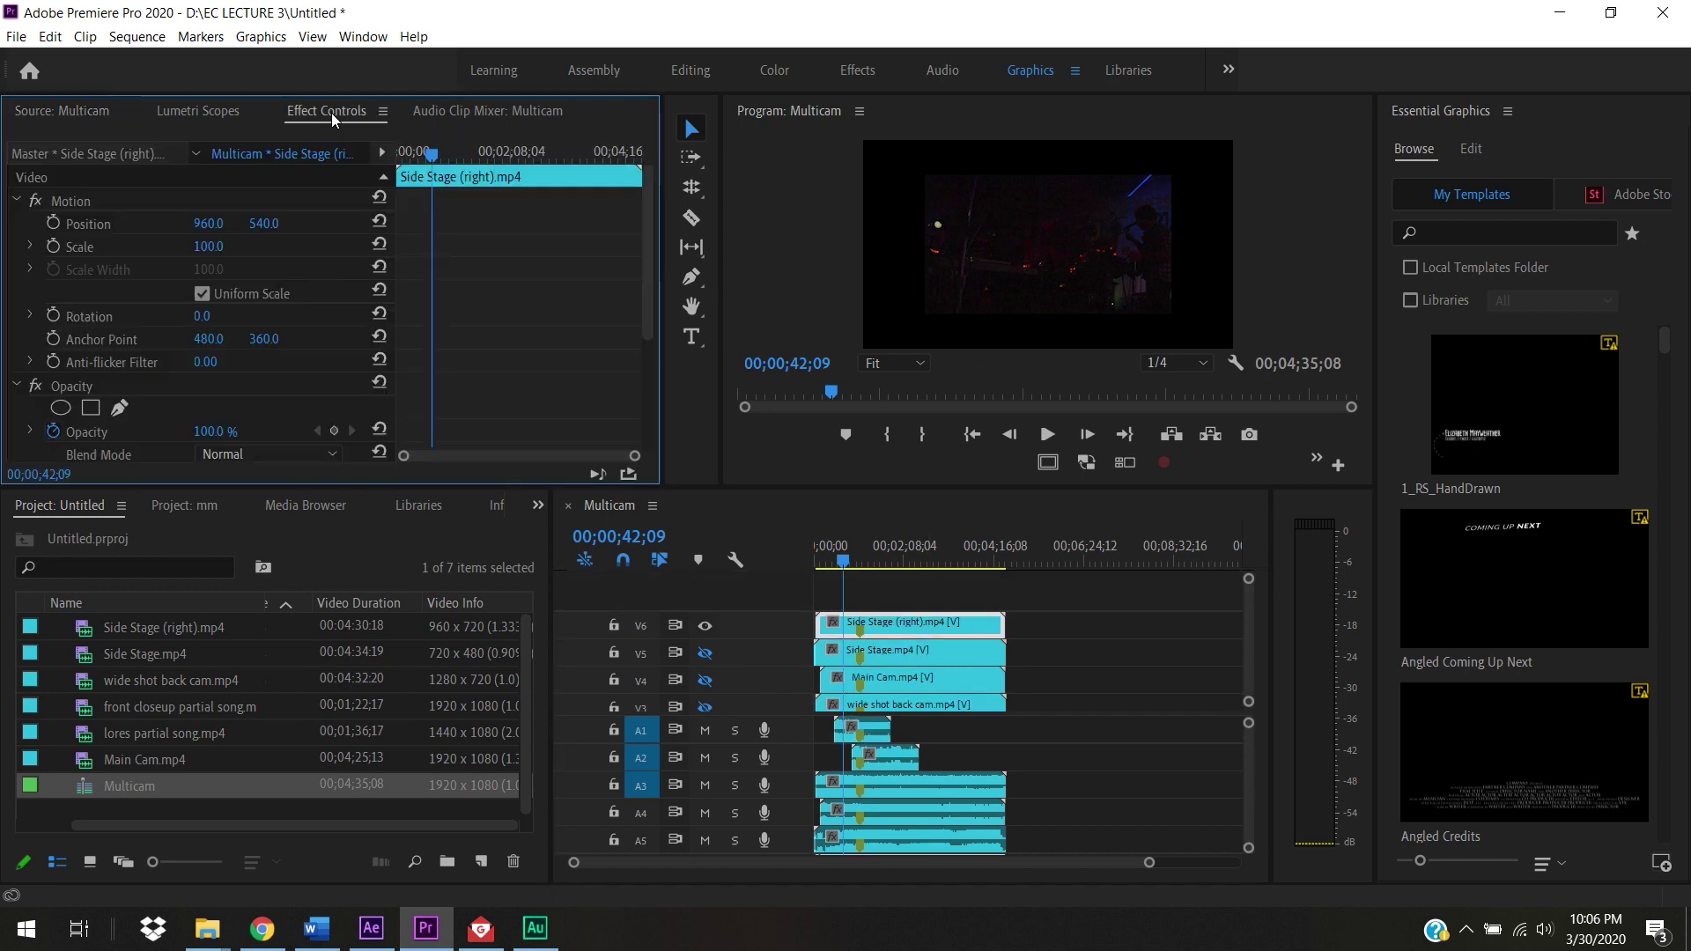
pyautogui.moveTo(209, 247); pyautogui.dragTo(253, 247)
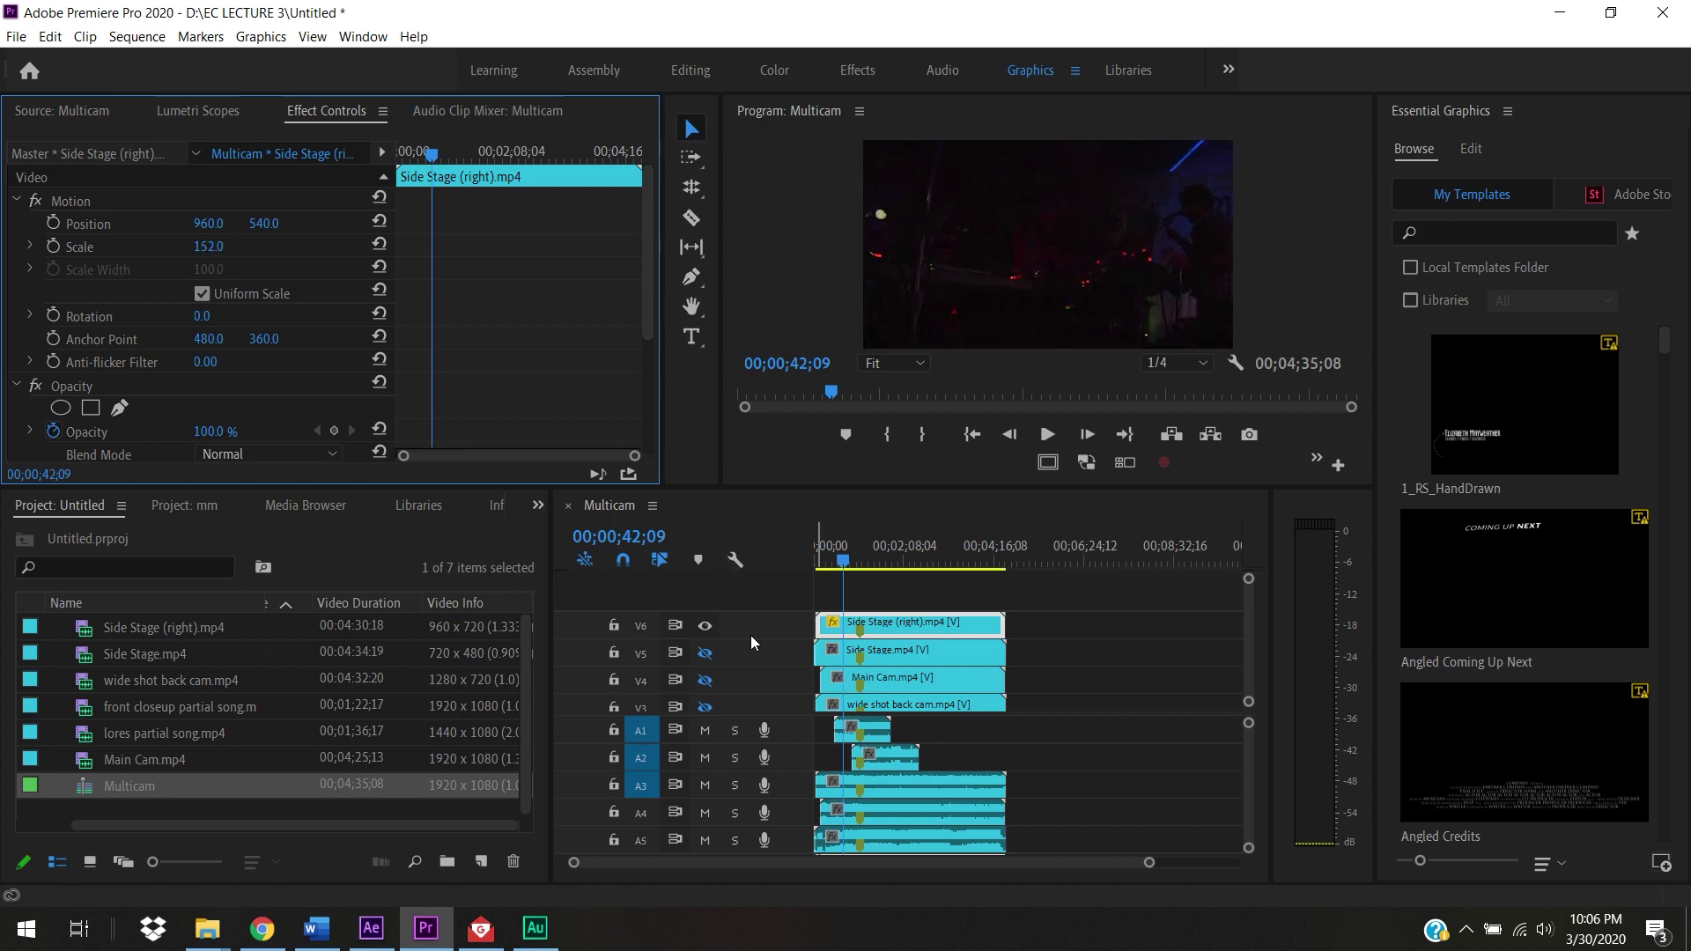
# Step: Show only track V5 in place of V6 and scale the Side Stage.mp4 clip to 302 to fill the frame
pyautogui.click(705, 625)
pyautogui.click(706, 653)
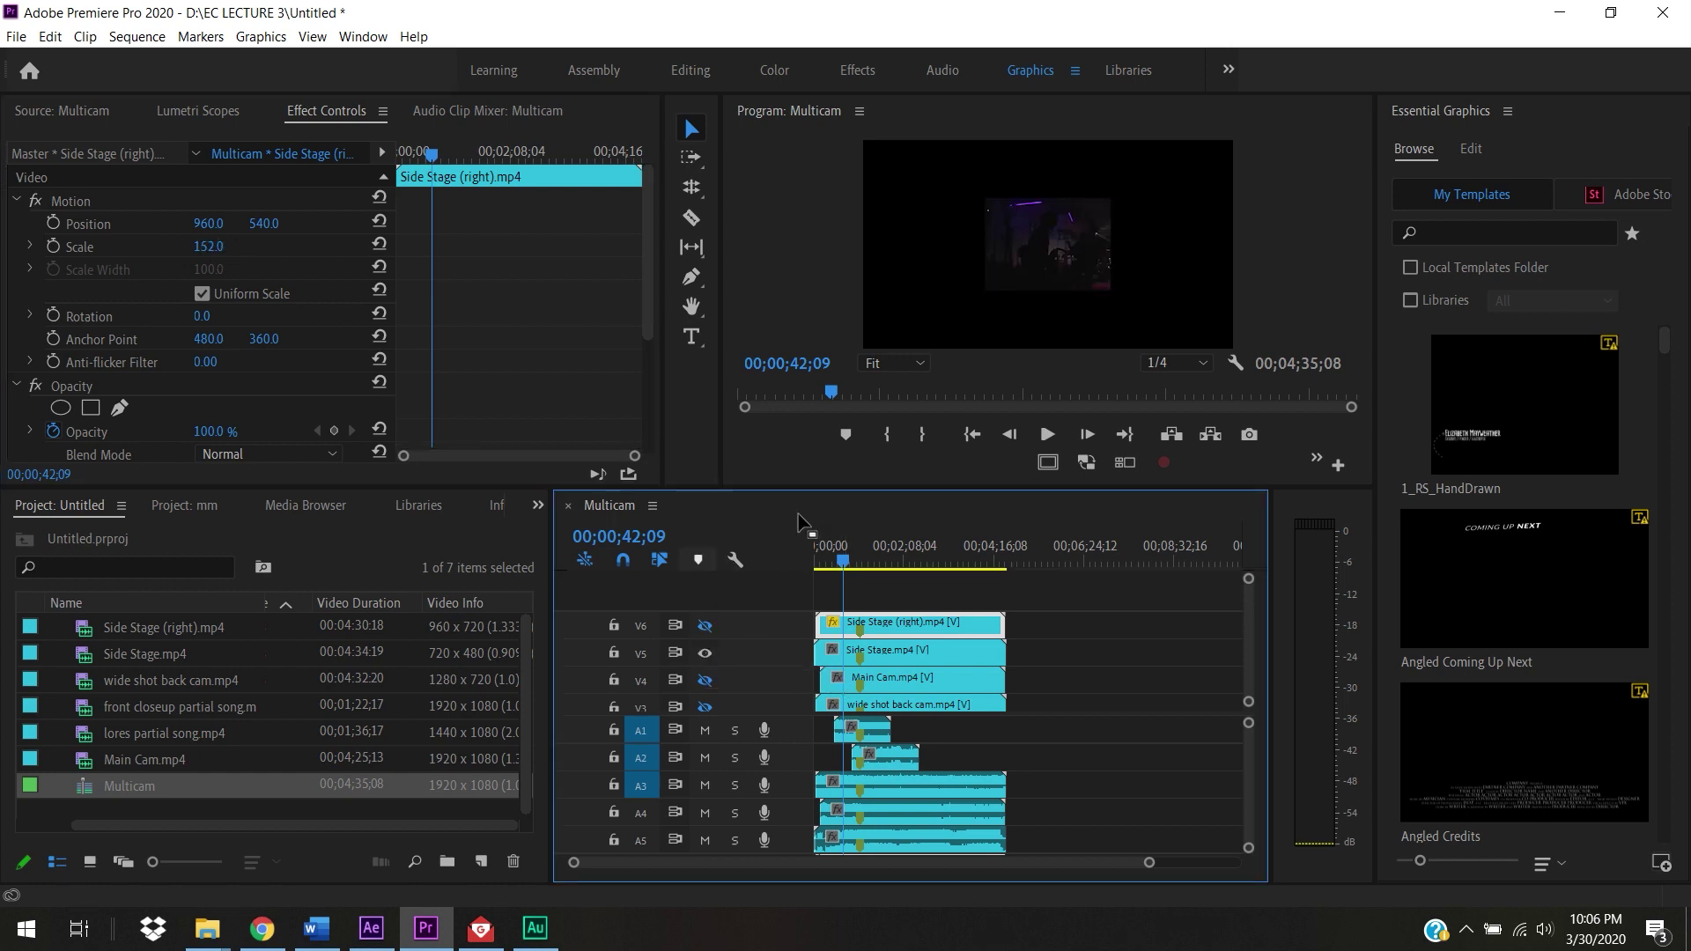
pyautogui.click(910, 652)
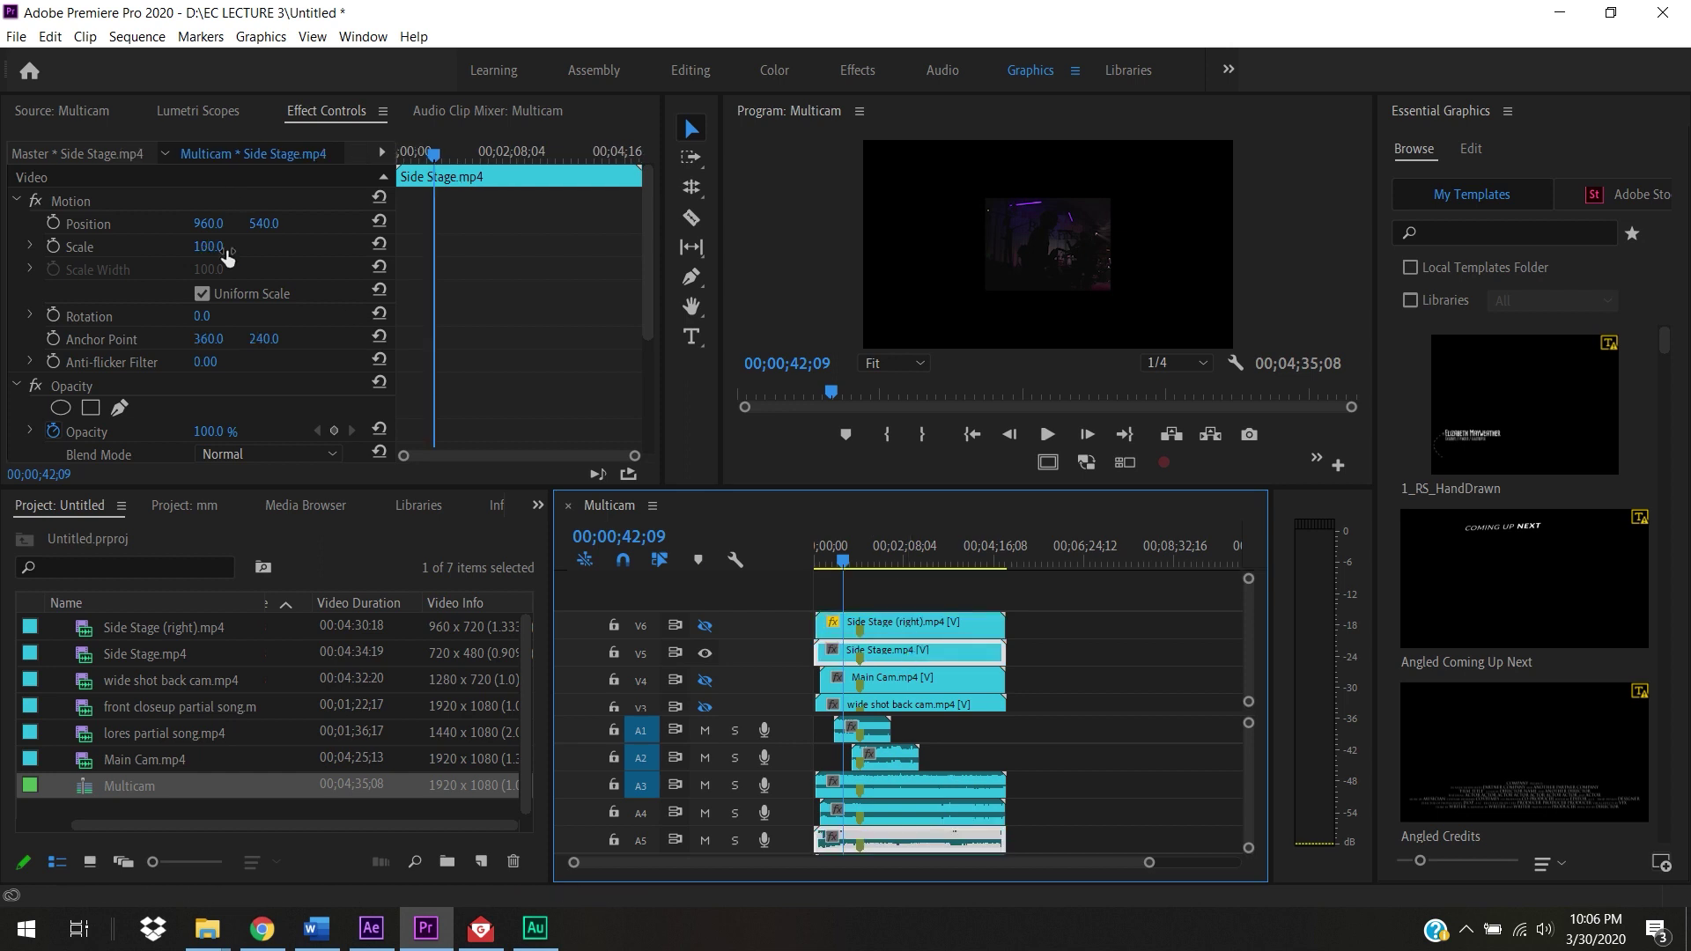
pyautogui.moveTo(209, 247); pyautogui.dragTo(387, 246)
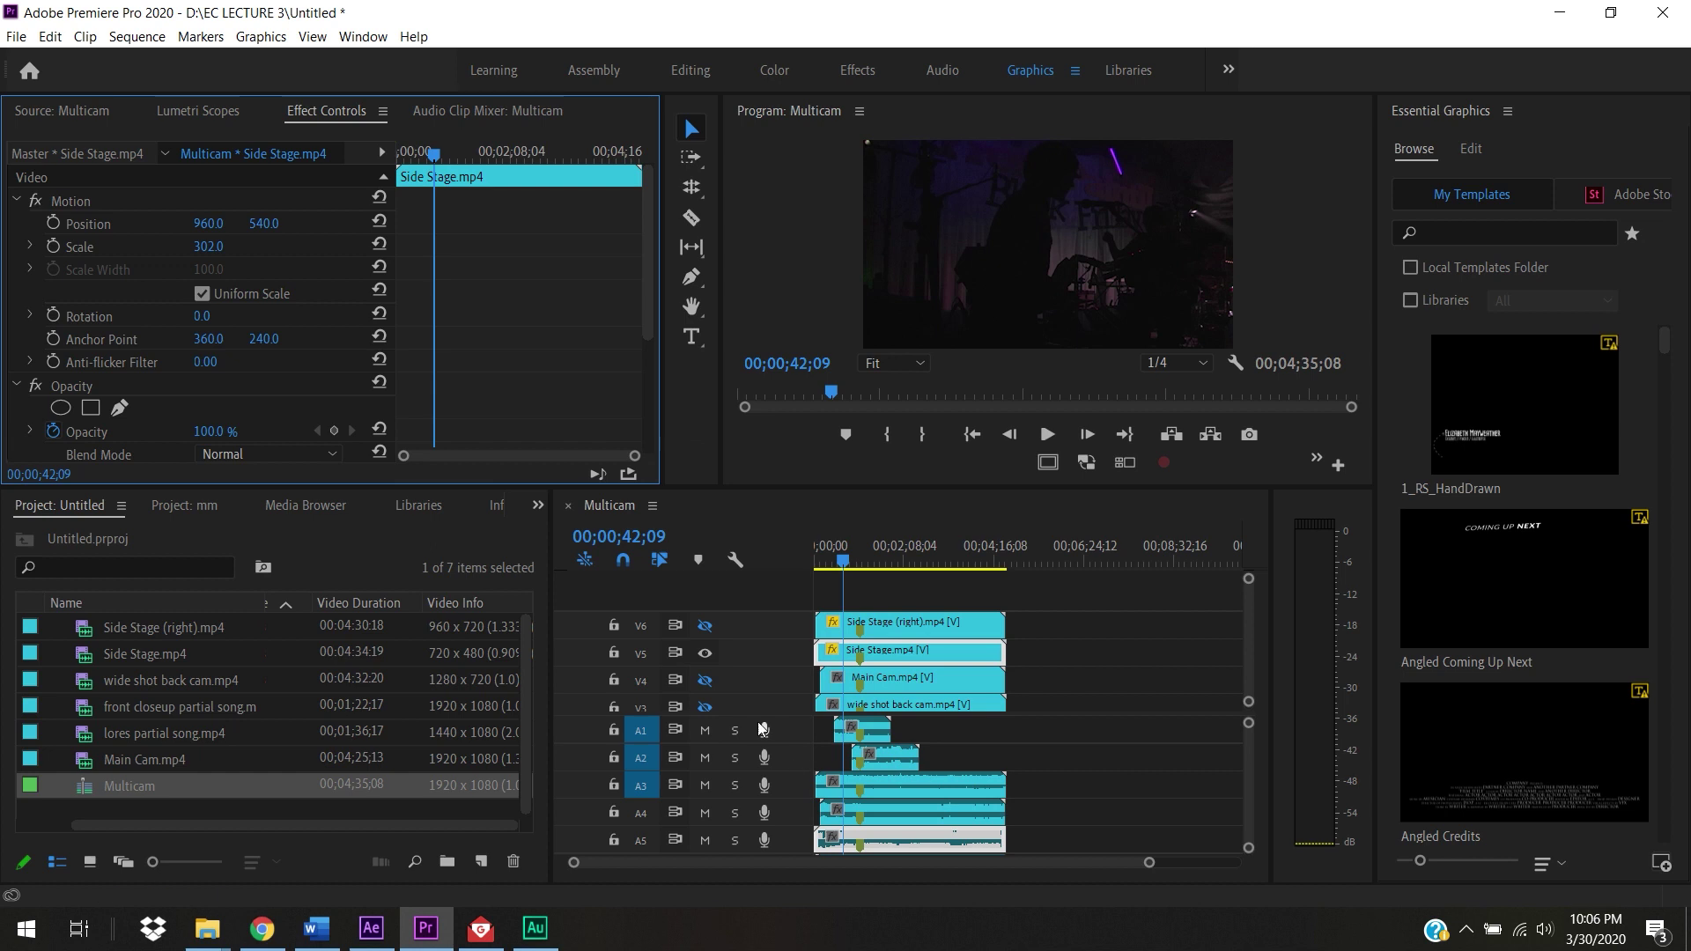
# Step: Isolate the Main Cam.mp4 track V4 by hiding V5 and V6, and check how the clip fills the frame
pyautogui.click(705, 626)
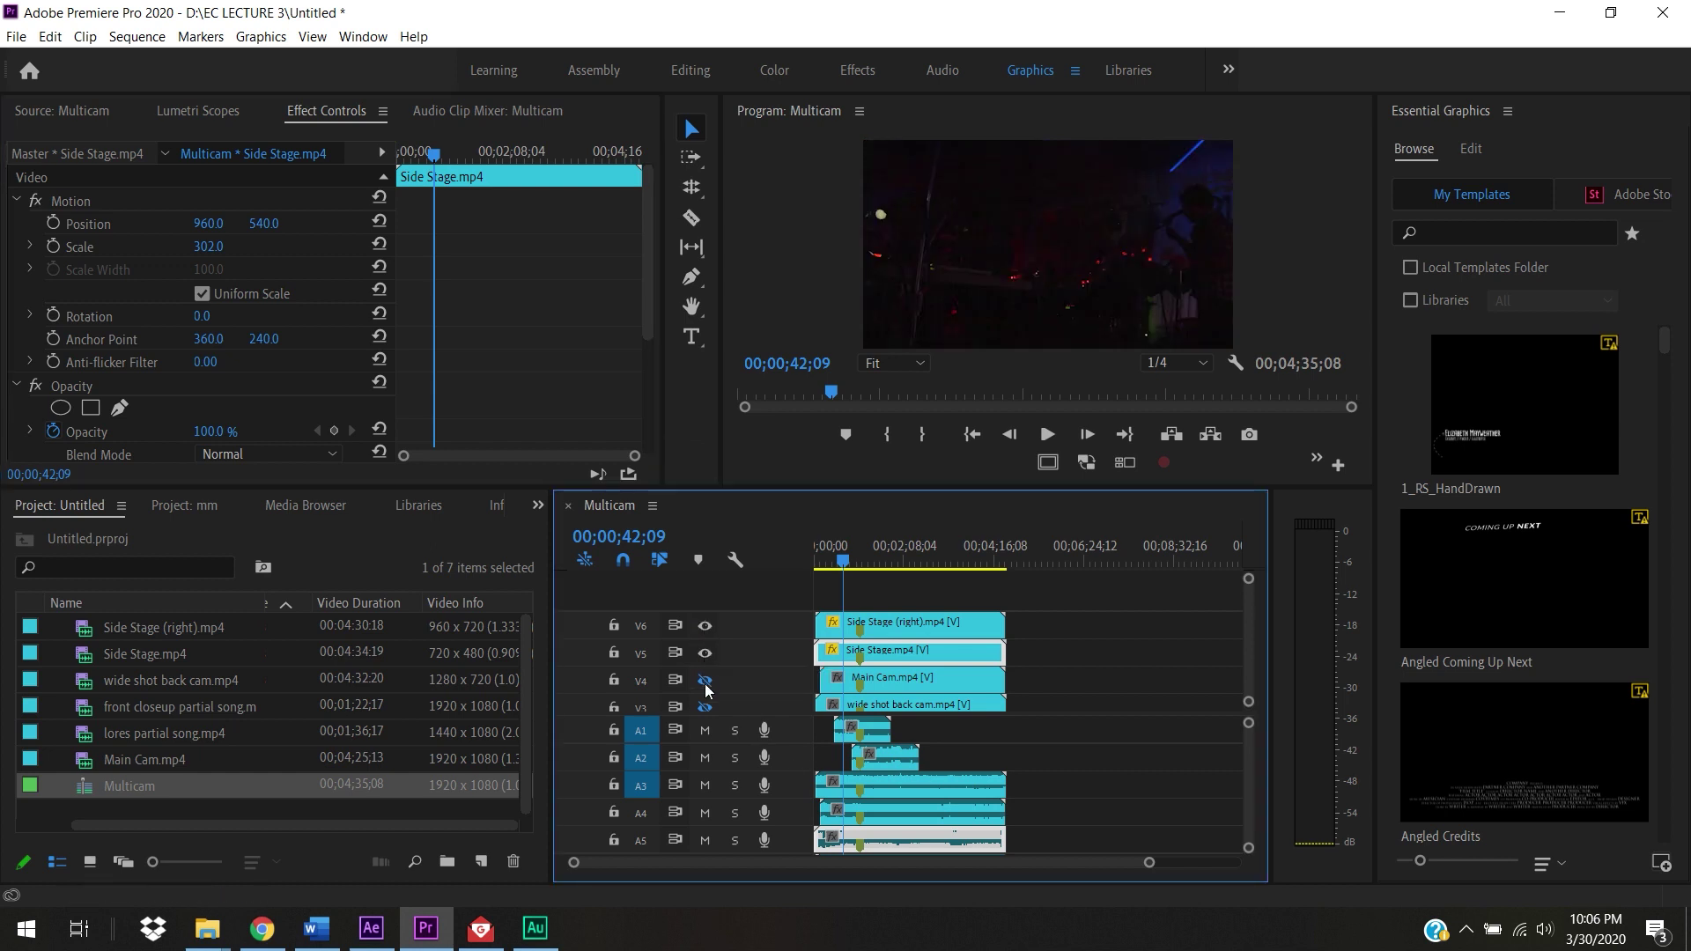
pyautogui.click(705, 680)
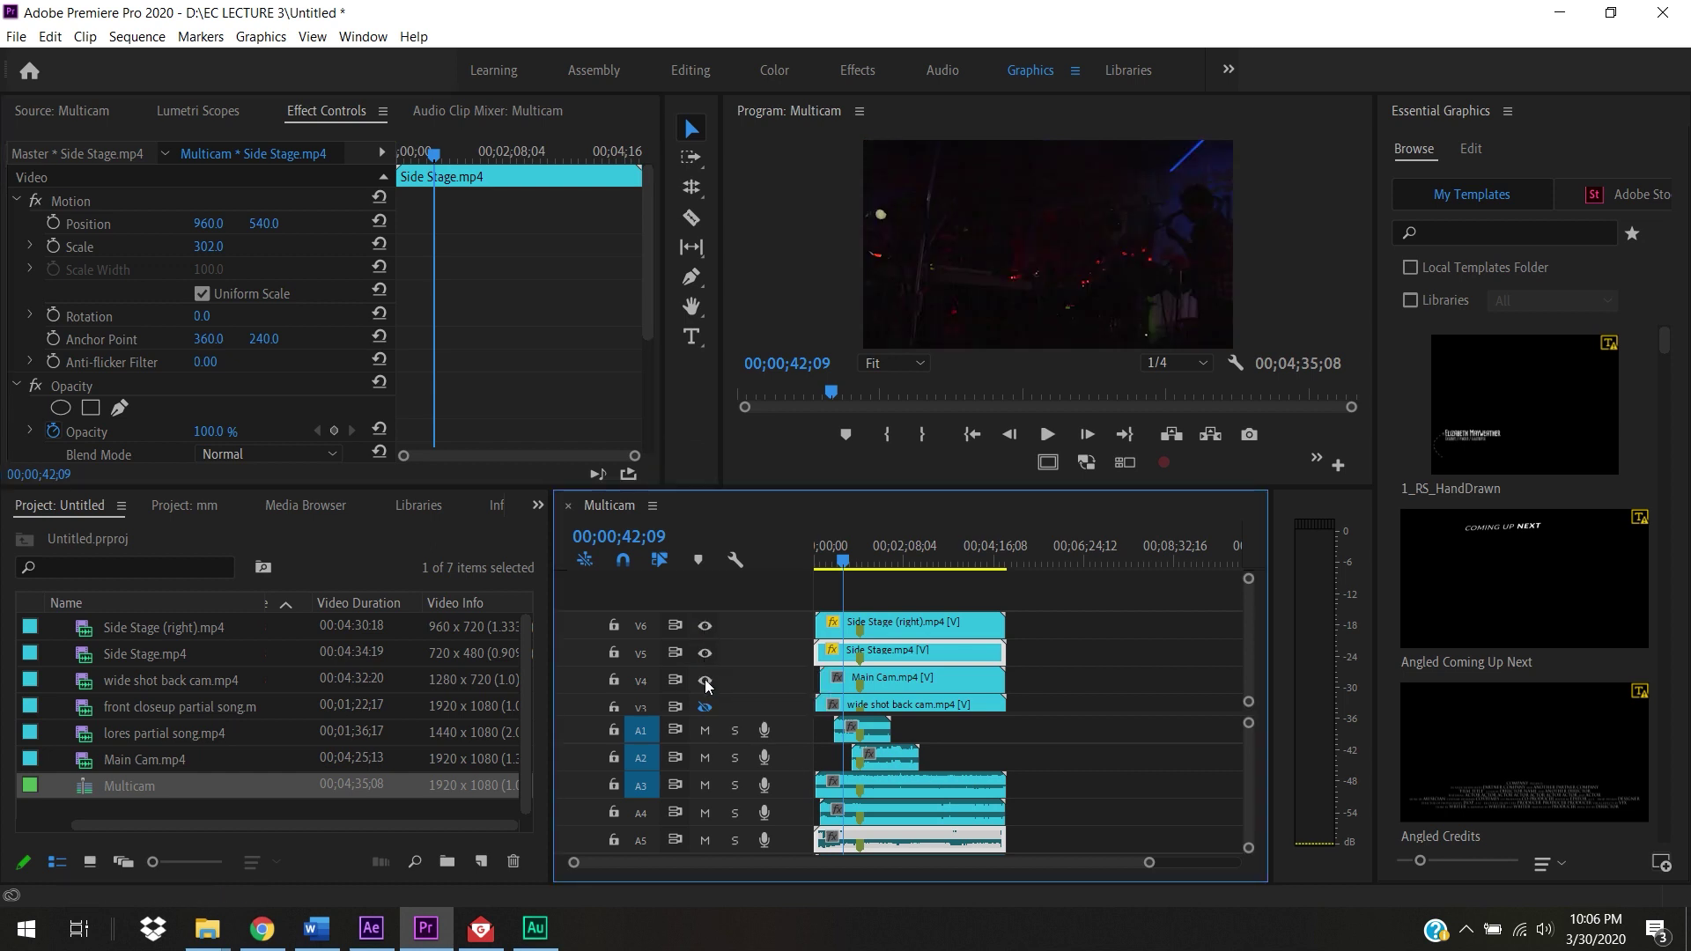
pyautogui.click(706, 626)
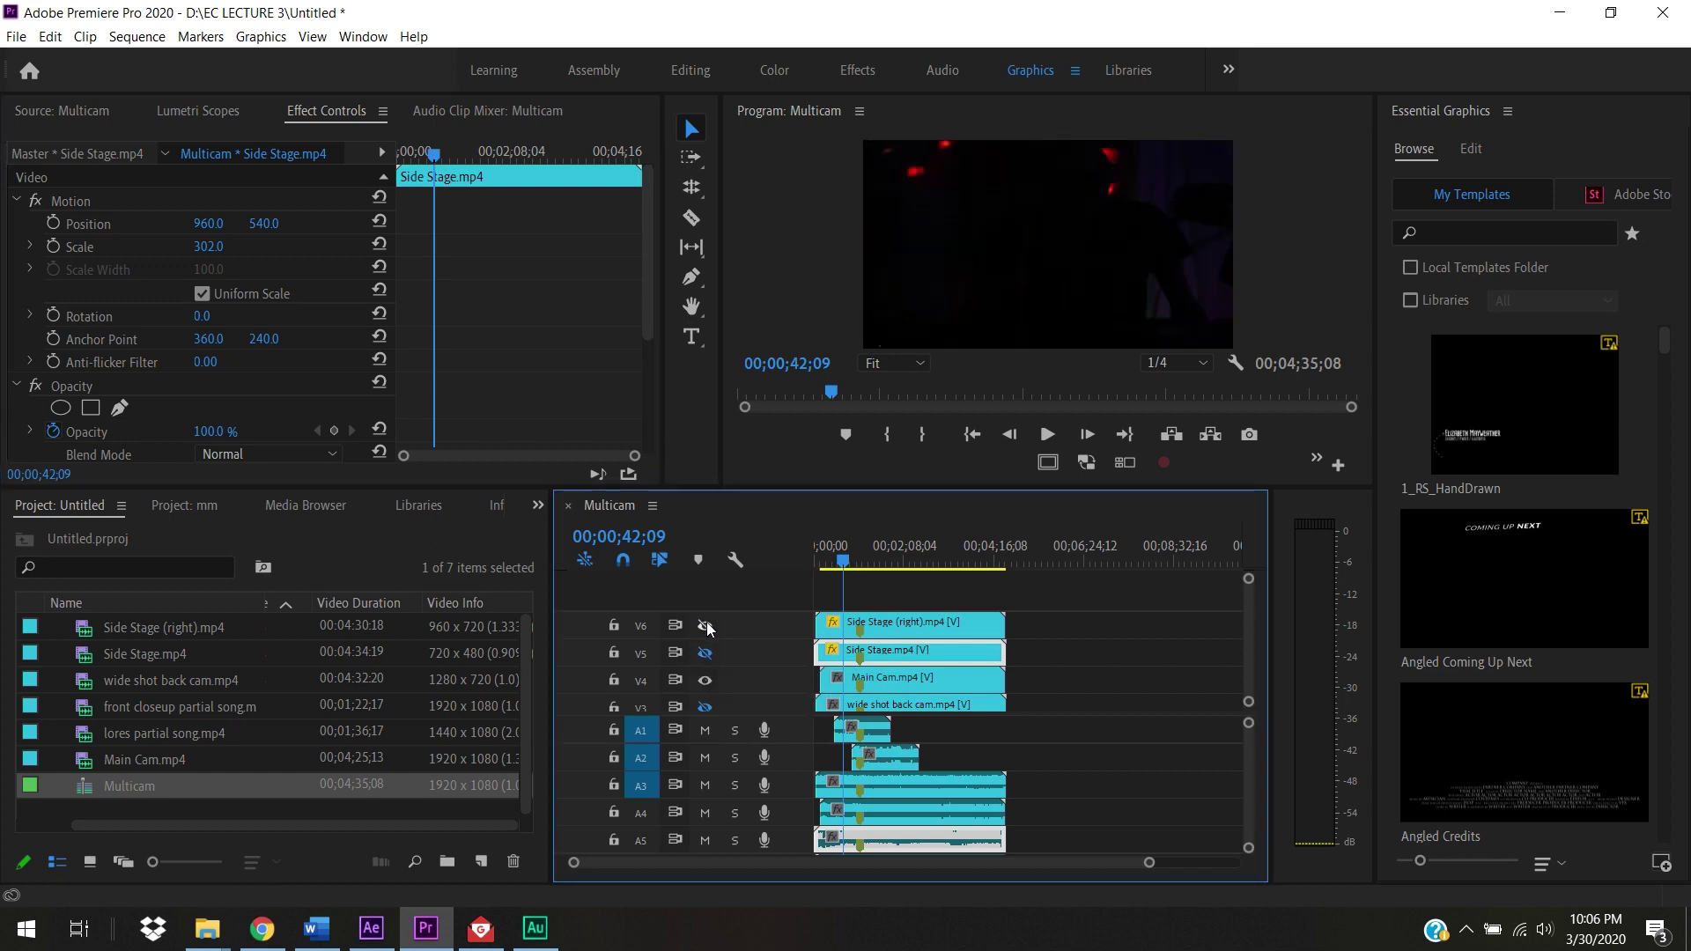
# Step: Show only track V3 in place of V4 and scale the wide shot back cam.mp4 clip to 156
pyautogui.click(705, 681)
pyautogui.click(706, 706)
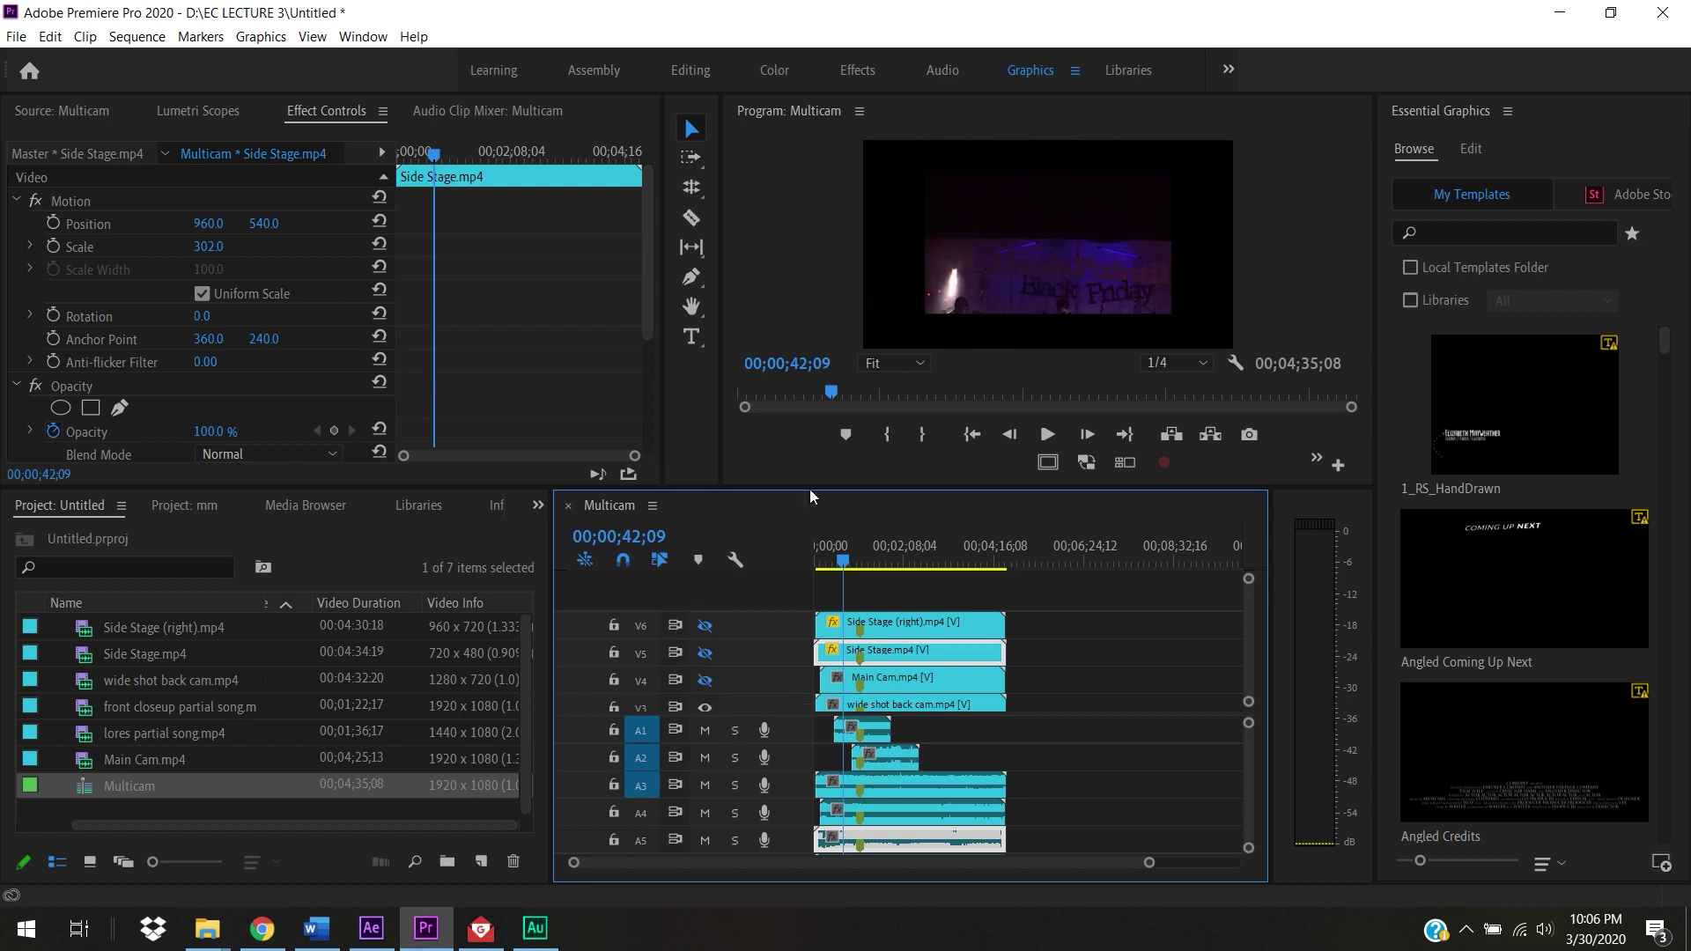
pyautogui.click(941, 702)
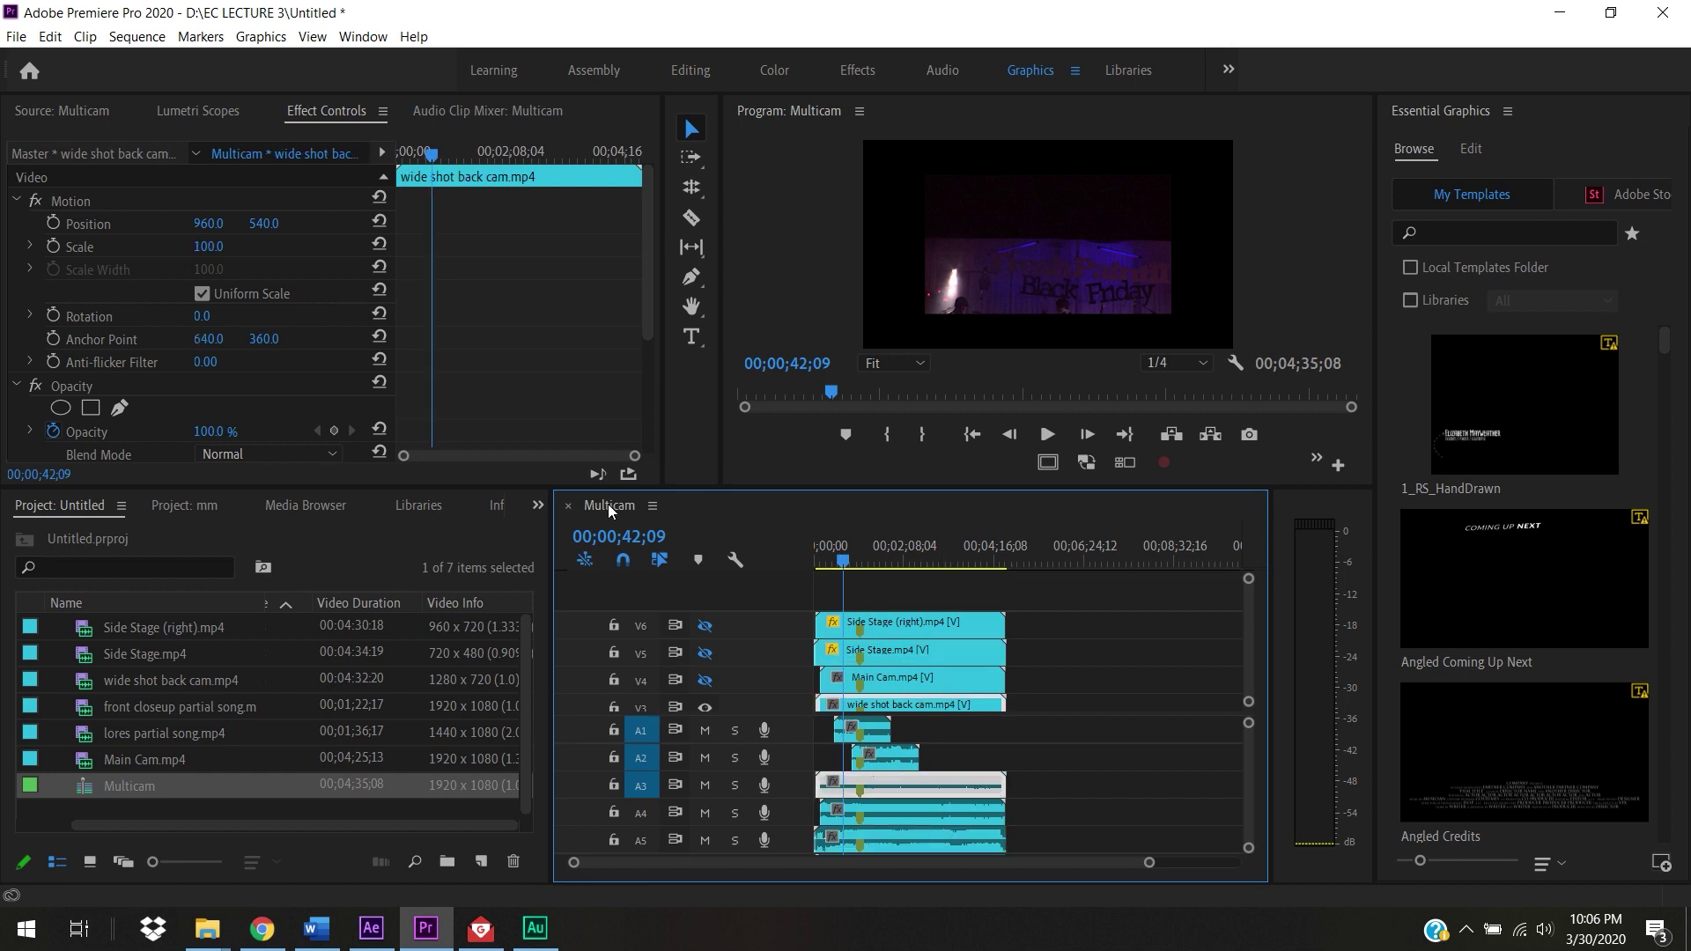
pyautogui.moveTo(208, 246); pyautogui.dragTo(258, 247)
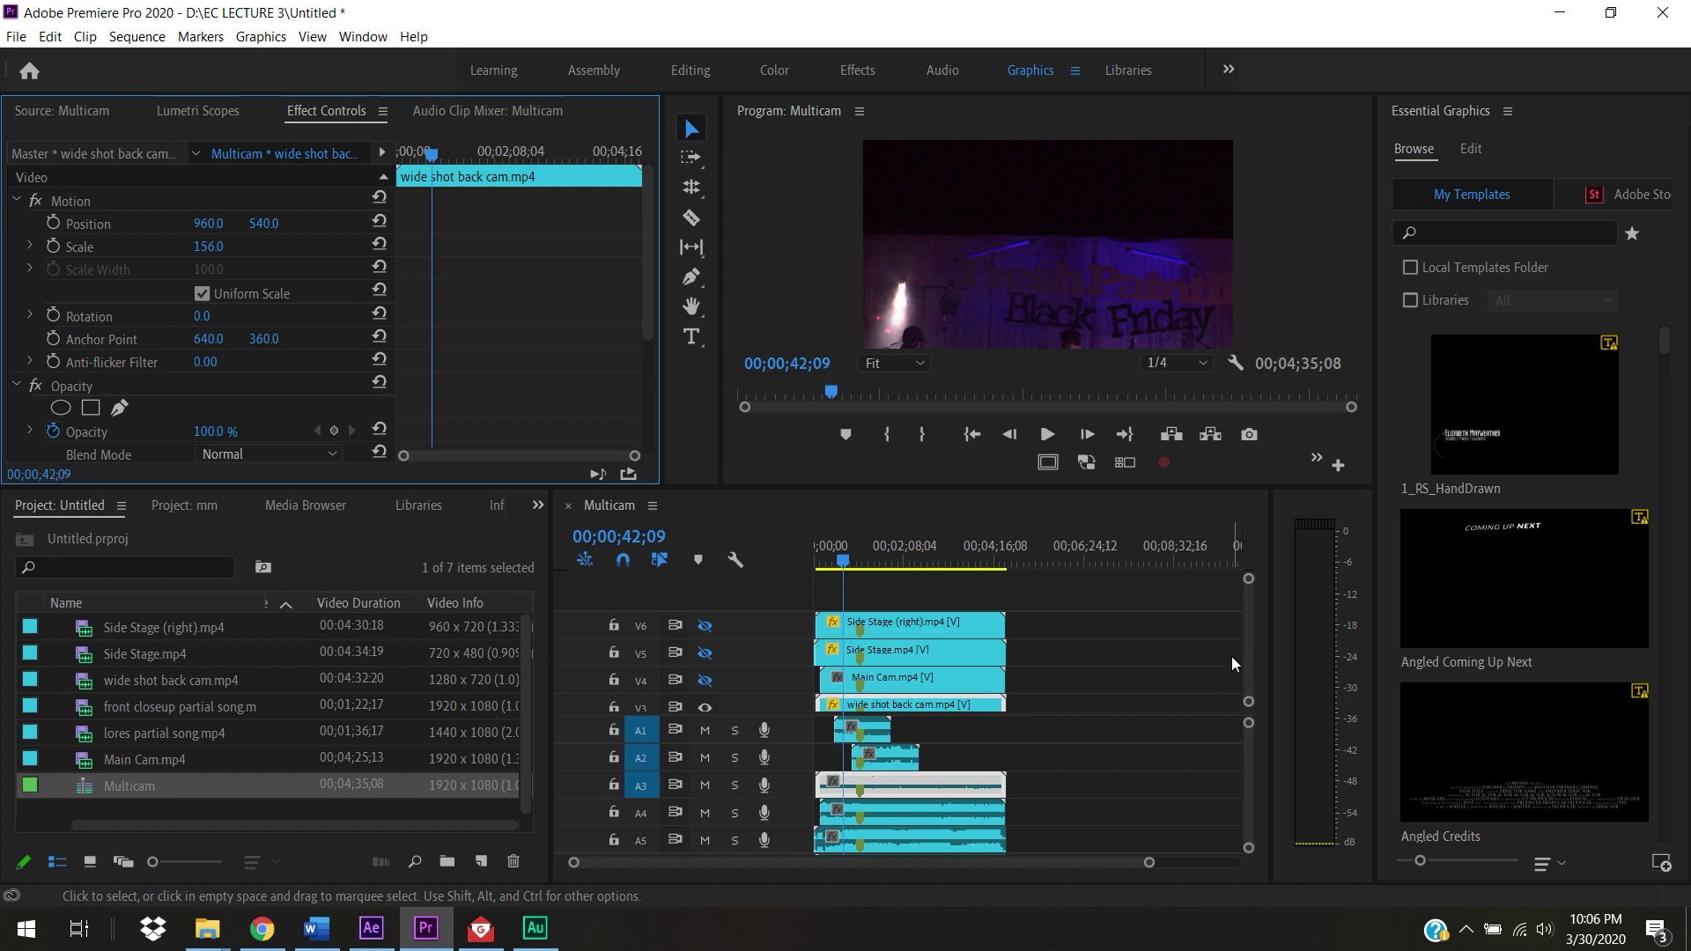
# Step: Isolate the lores clip on V2 and the front closeup clip on V1 in turn, checking their framing at 00;01;09;00
pyautogui.scroll(-3, 1251, 648)
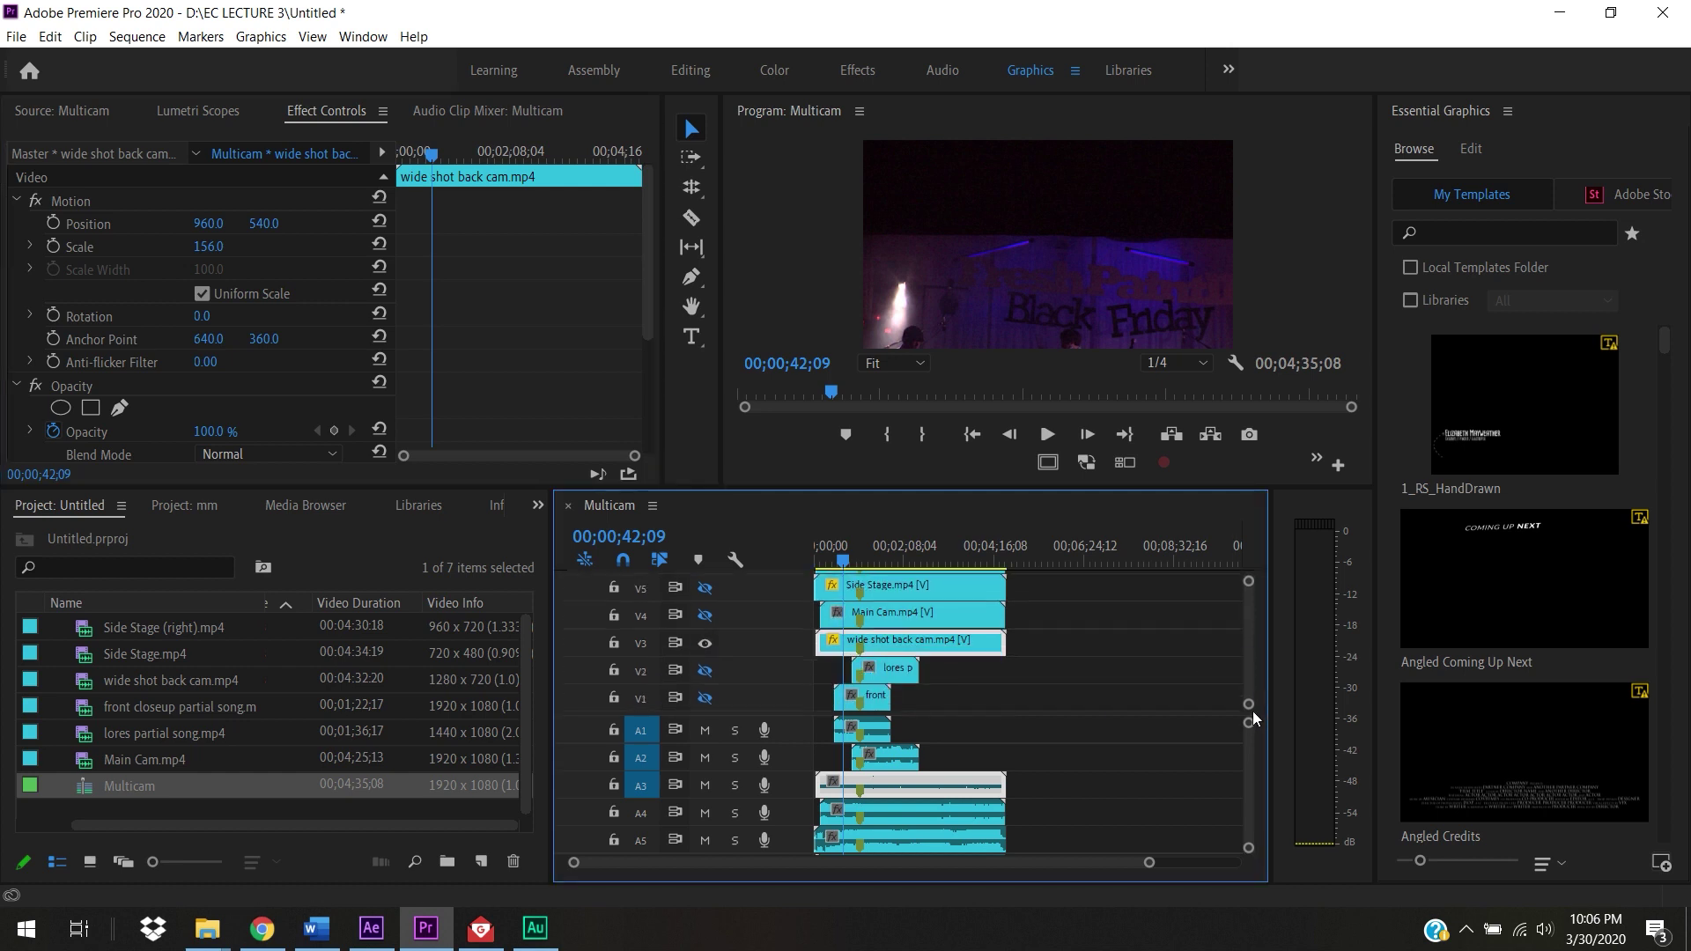
pyautogui.click(706, 643)
pyautogui.click(706, 671)
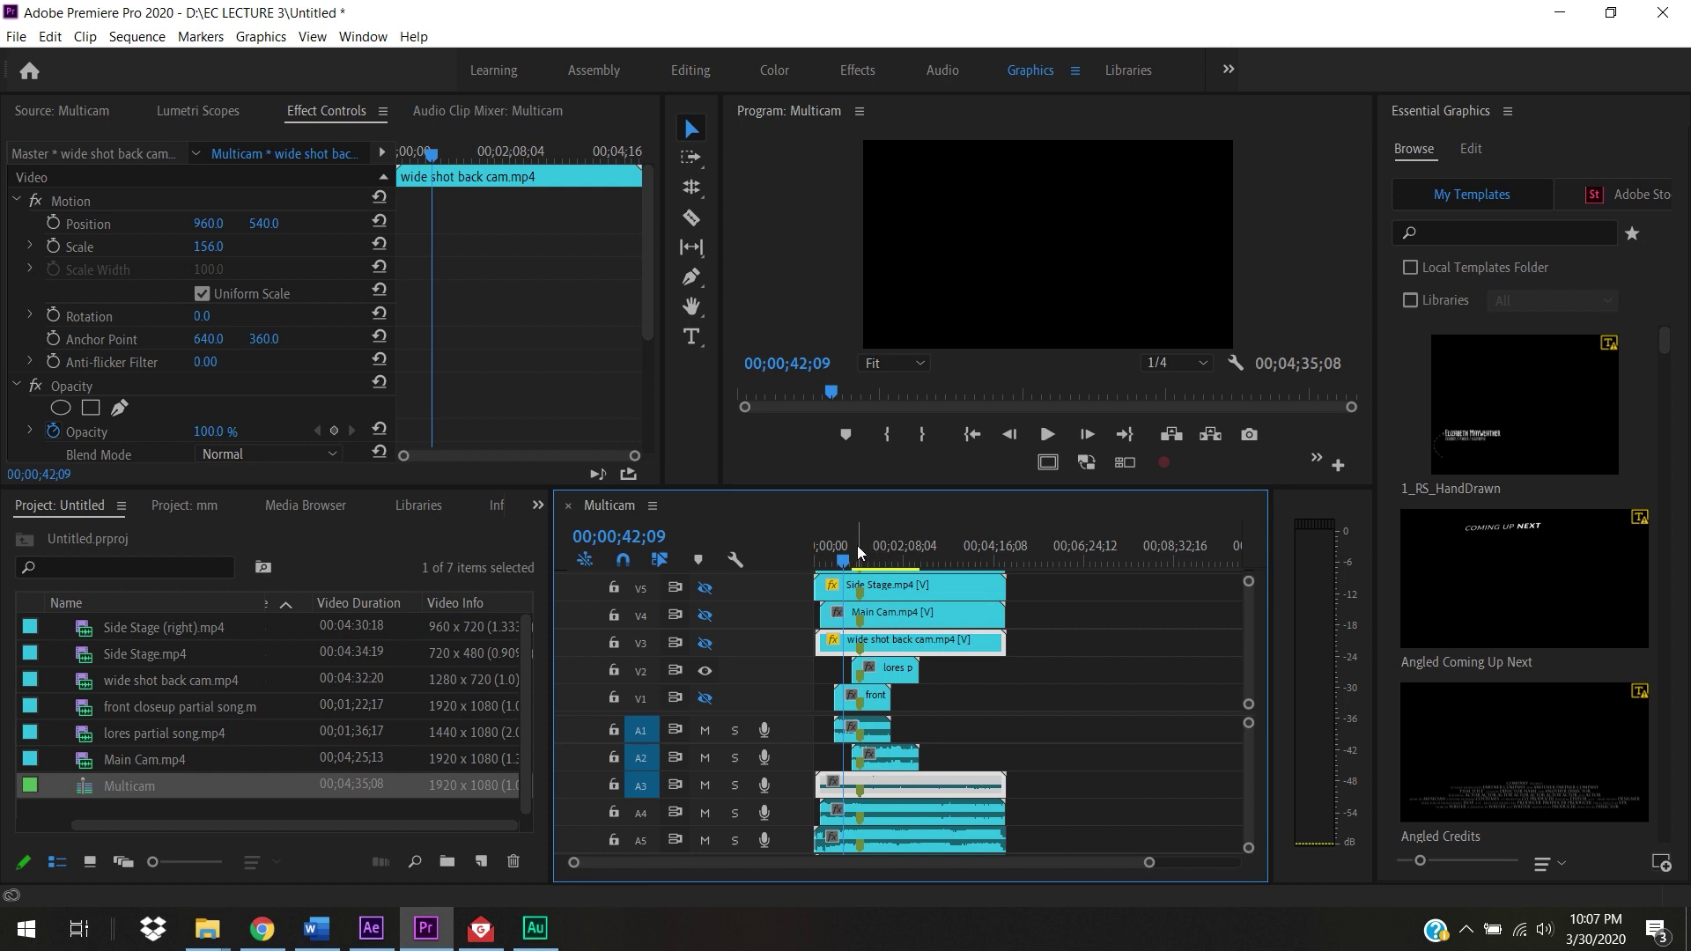
pyautogui.moveTo(847, 550); pyautogui.dragTo(866, 557)
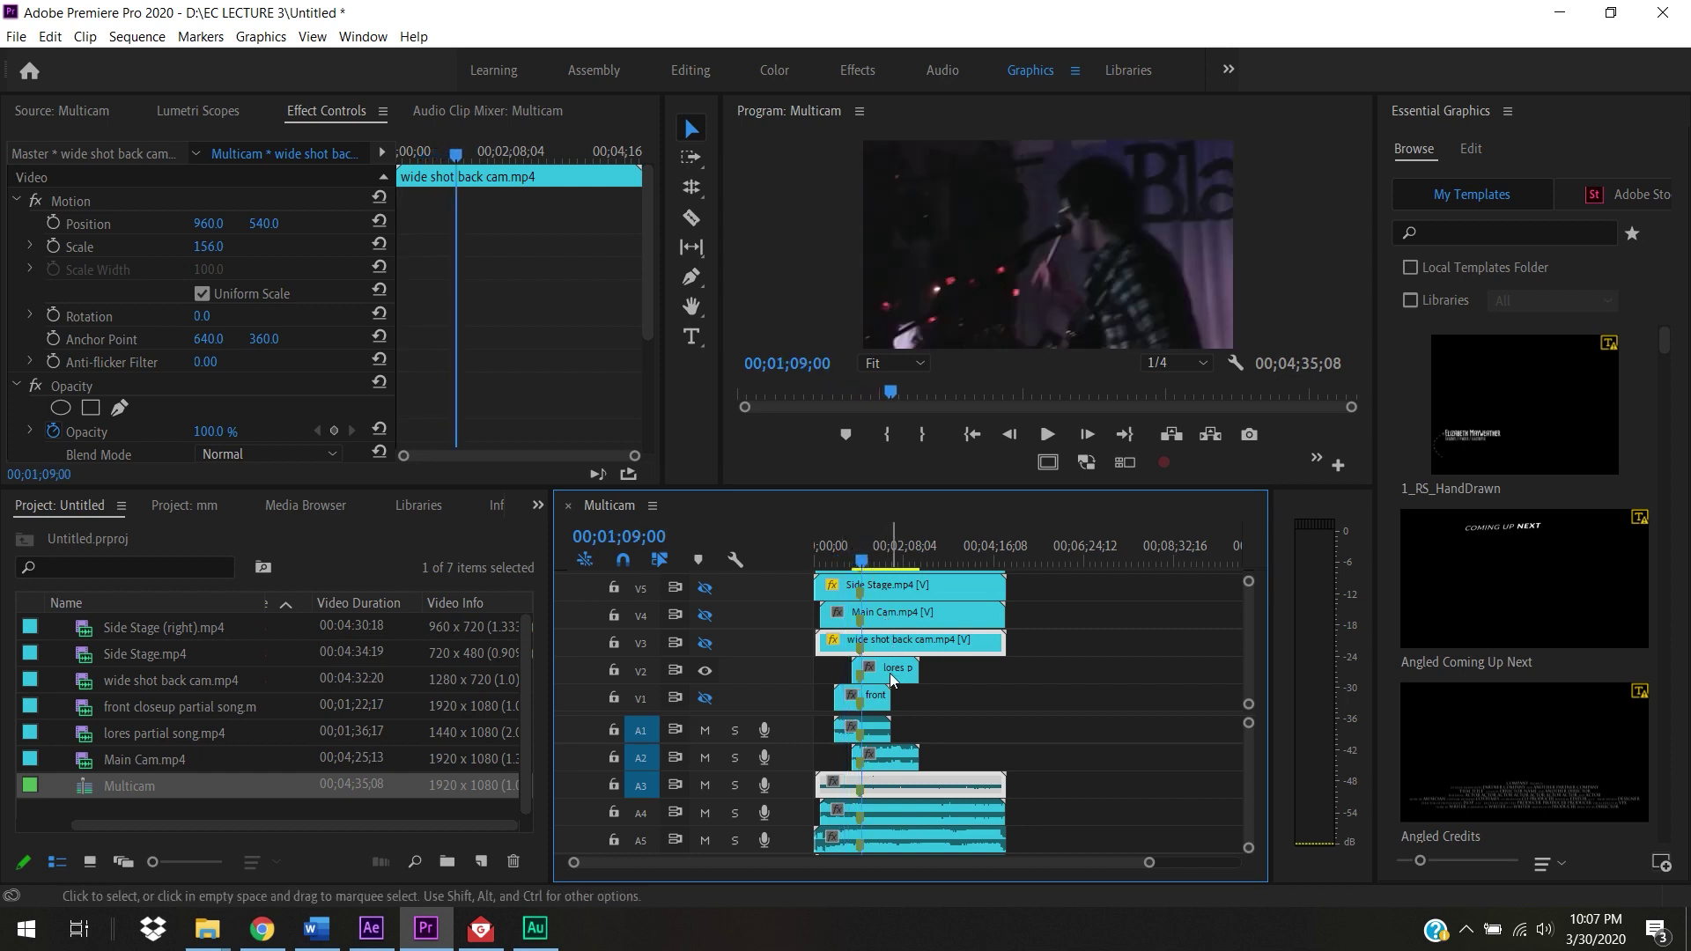
pyautogui.click(705, 671)
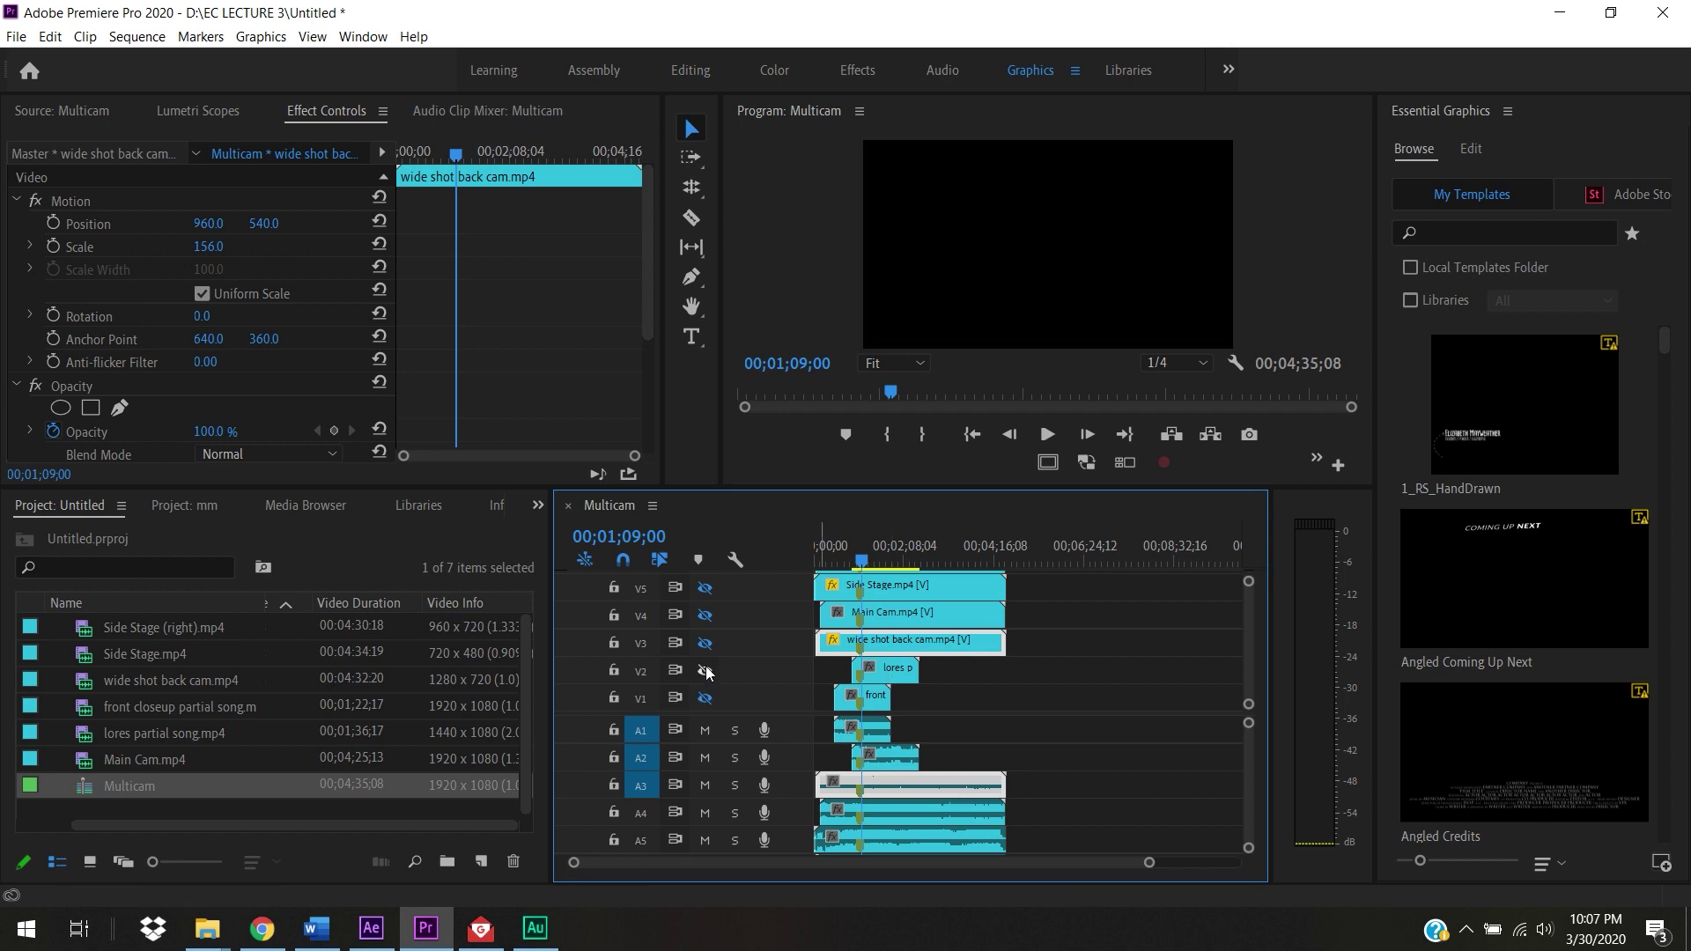
pyautogui.click(704, 697)
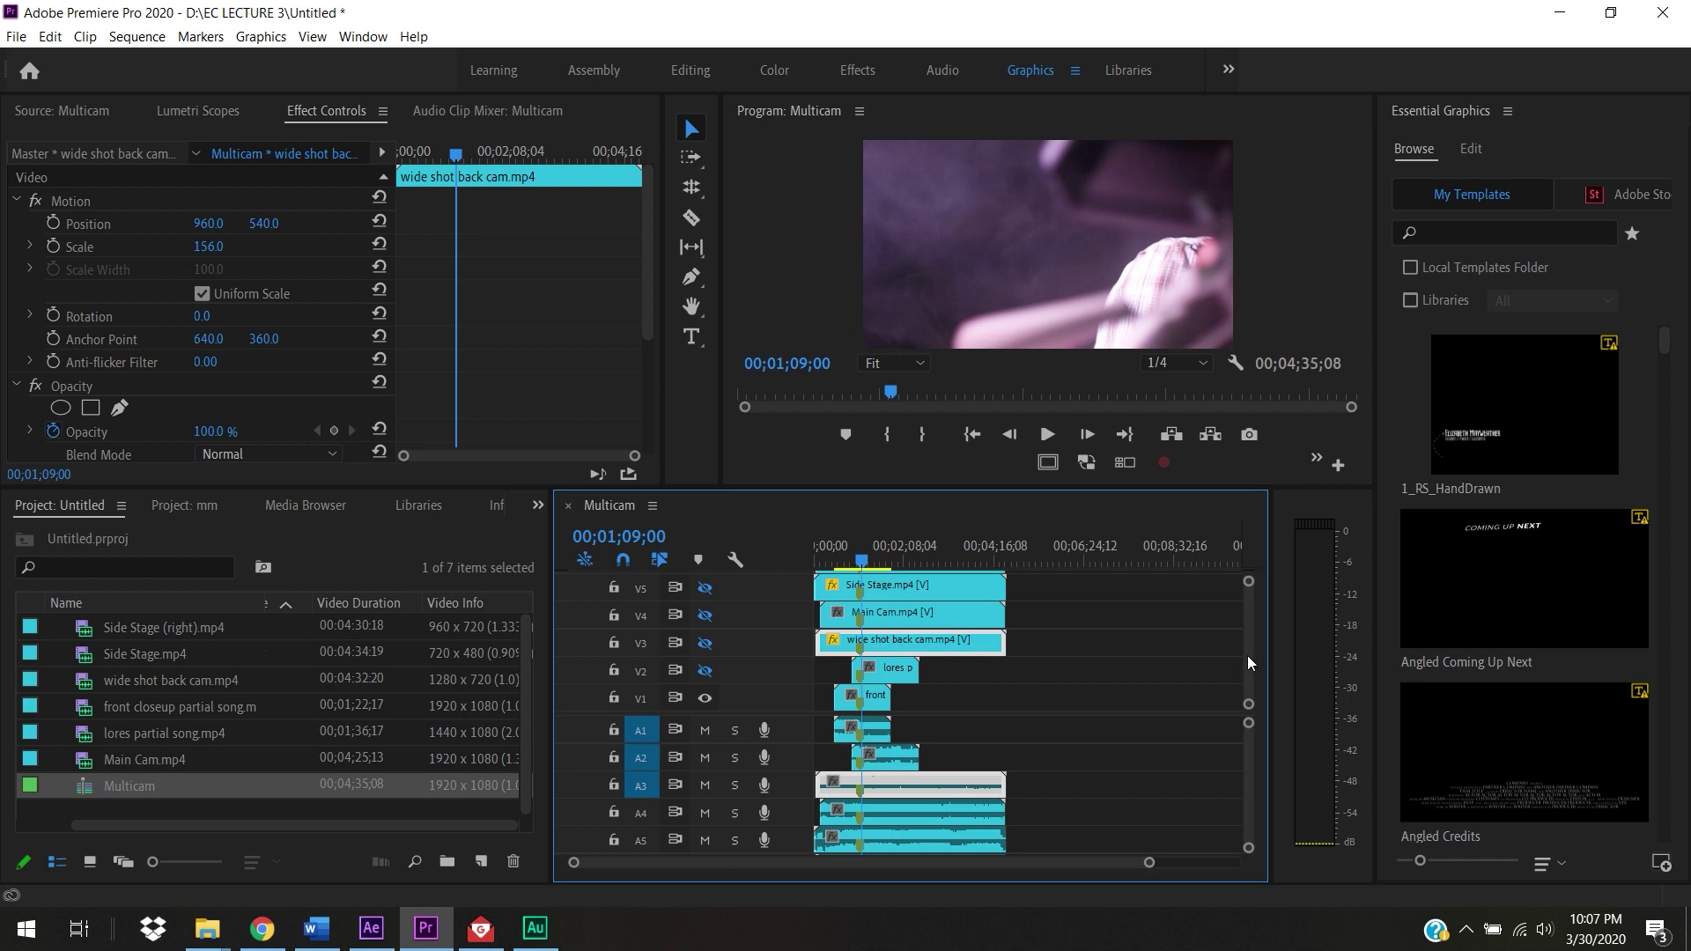
# Step: Turn the output of video tracks V2 through V6 back on and save the project
pyautogui.click(704, 670)
pyautogui.click(704, 643)
pyautogui.click(704, 616)
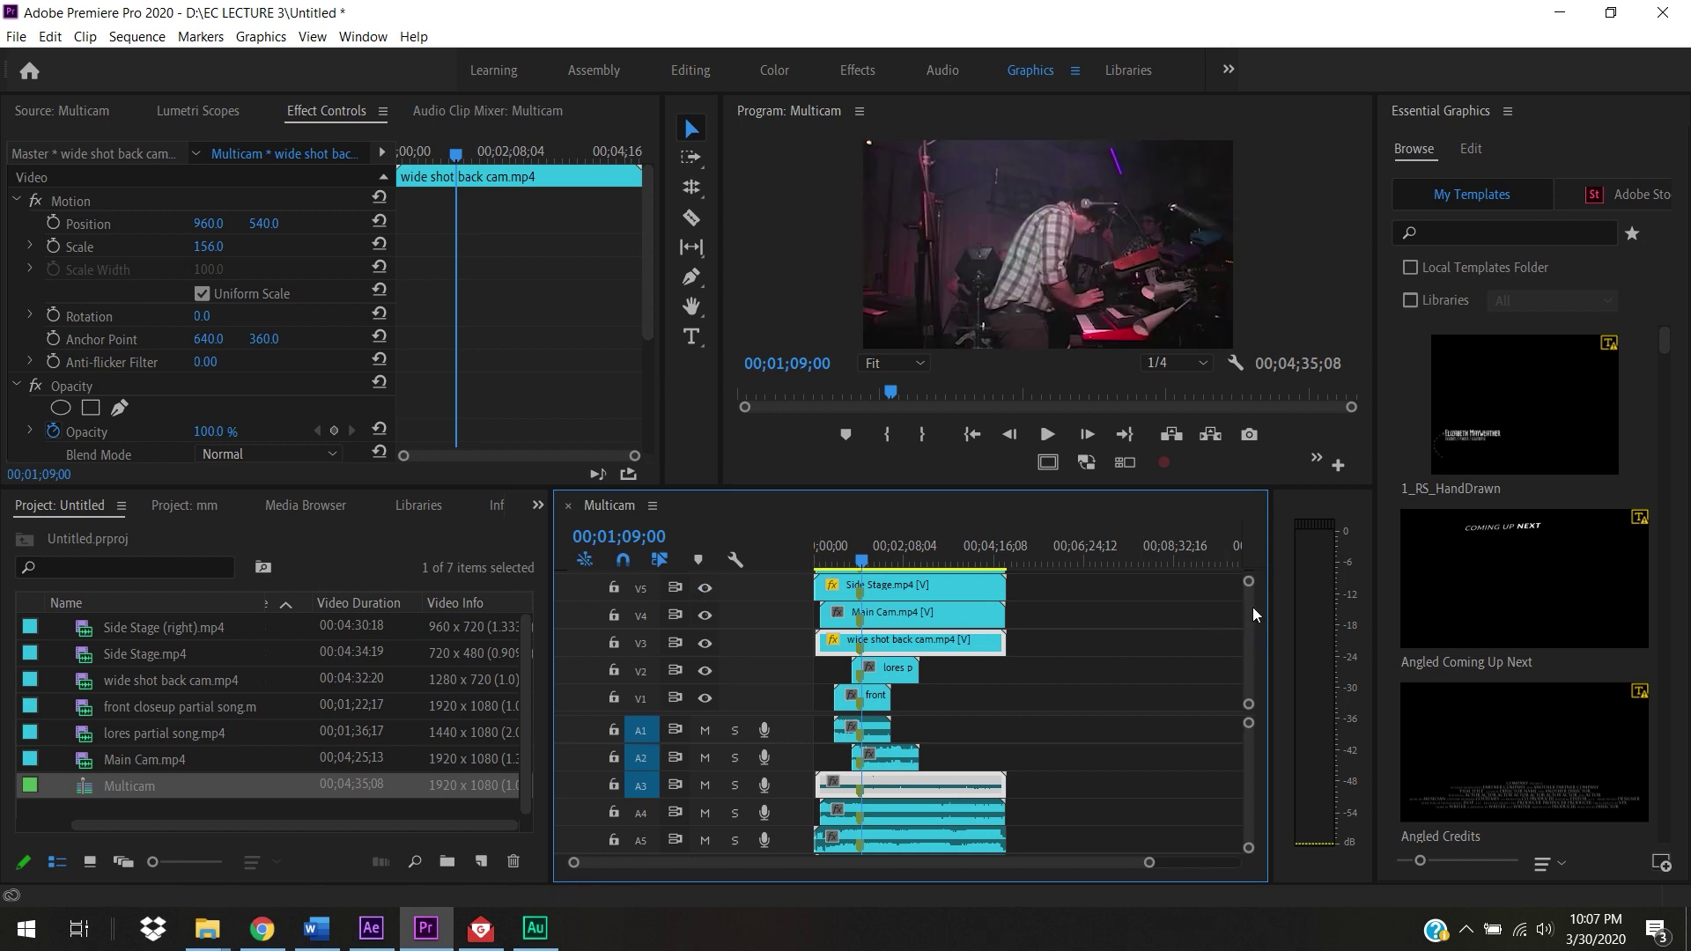
pyautogui.moveTo(1250, 620); pyautogui.dragTo(1255, 583)
pyautogui.click(705, 626)
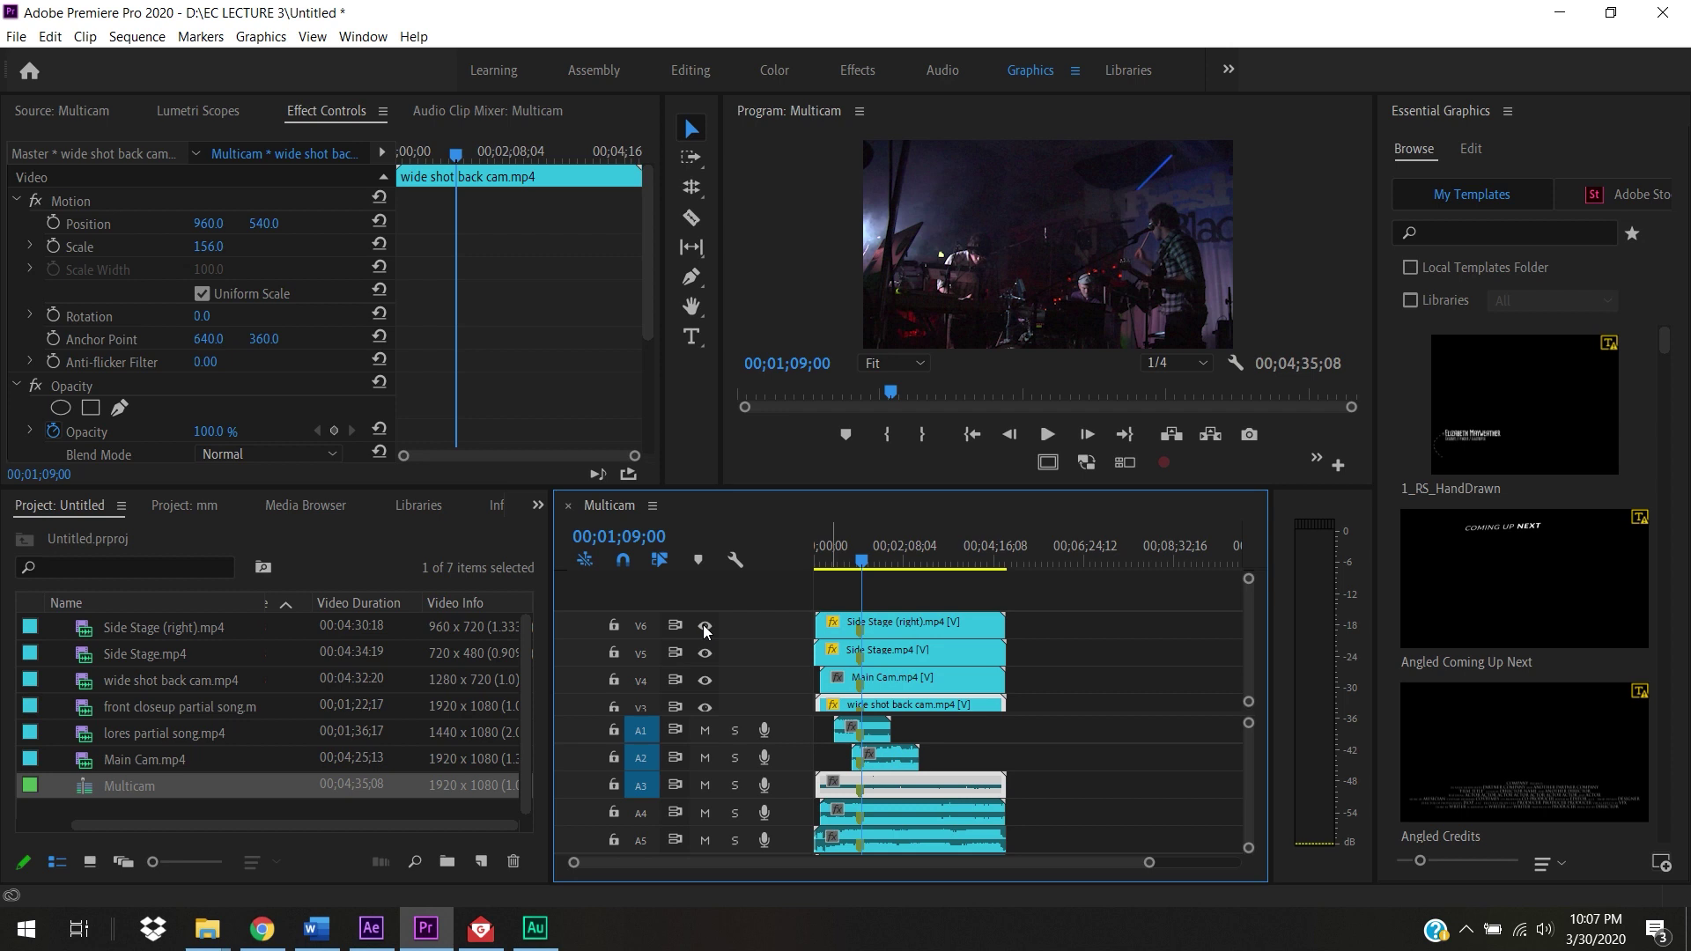
pyautogui.hotkey('ctrl', 's')
# Step: Move the playhead to 00;01;32;16 and review the motion settings of the Side Stage (right), Side Stage and Main Cam clips
pyautogui.click(880, 557)
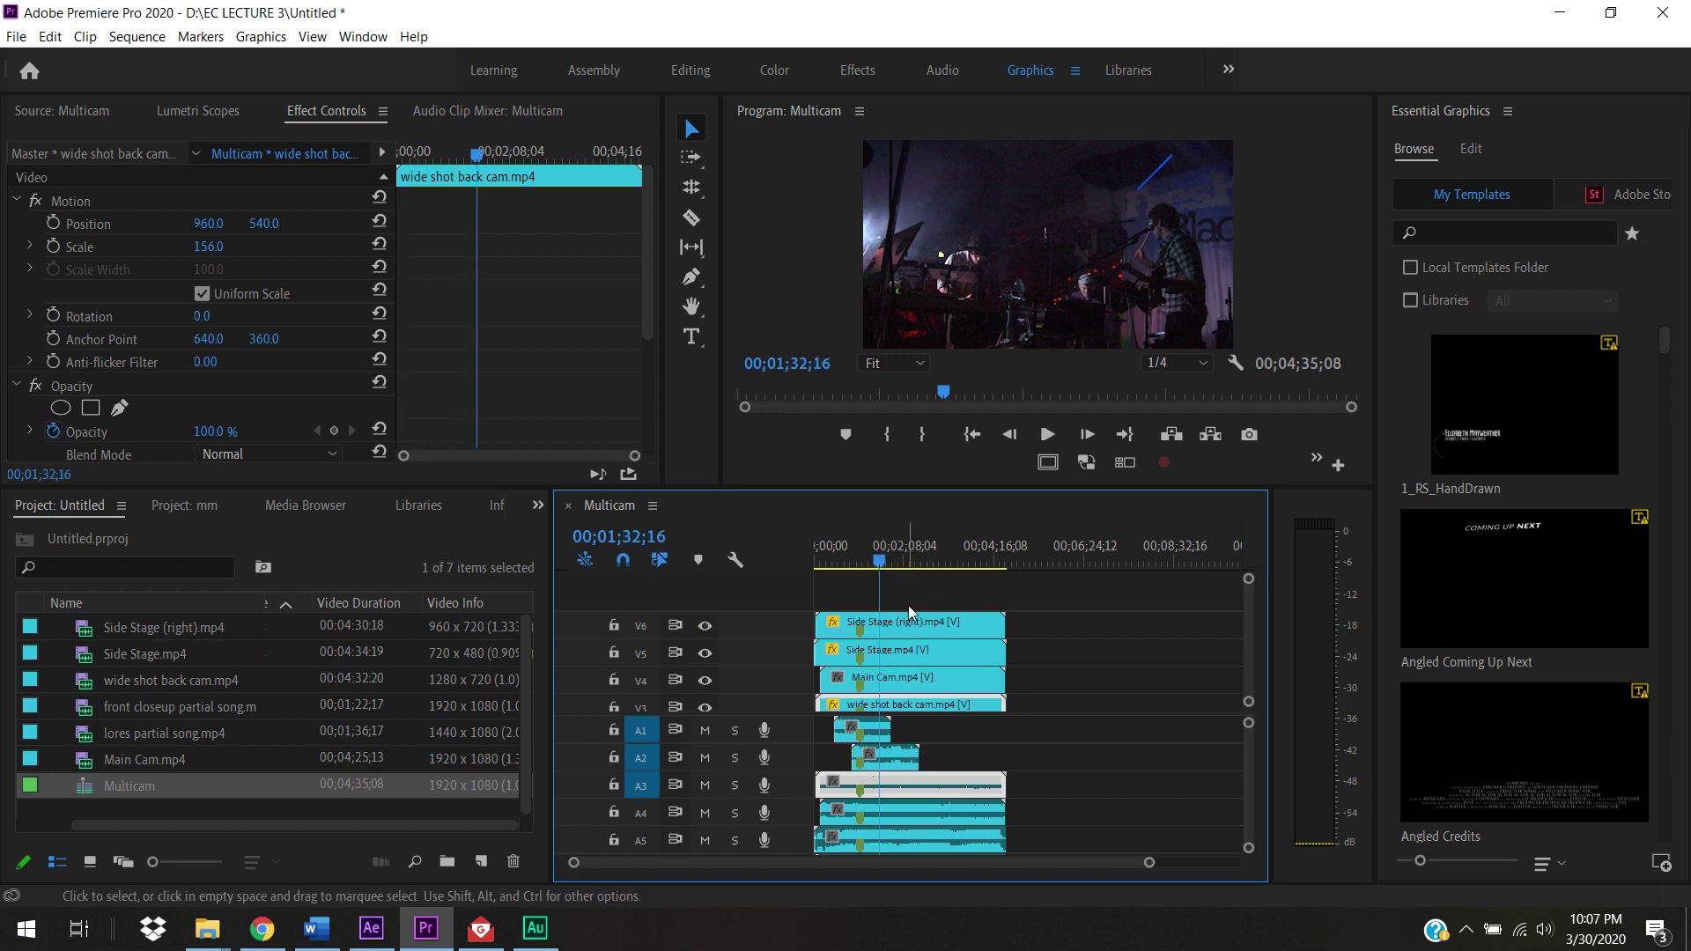
pyautogui.click(912, 628)
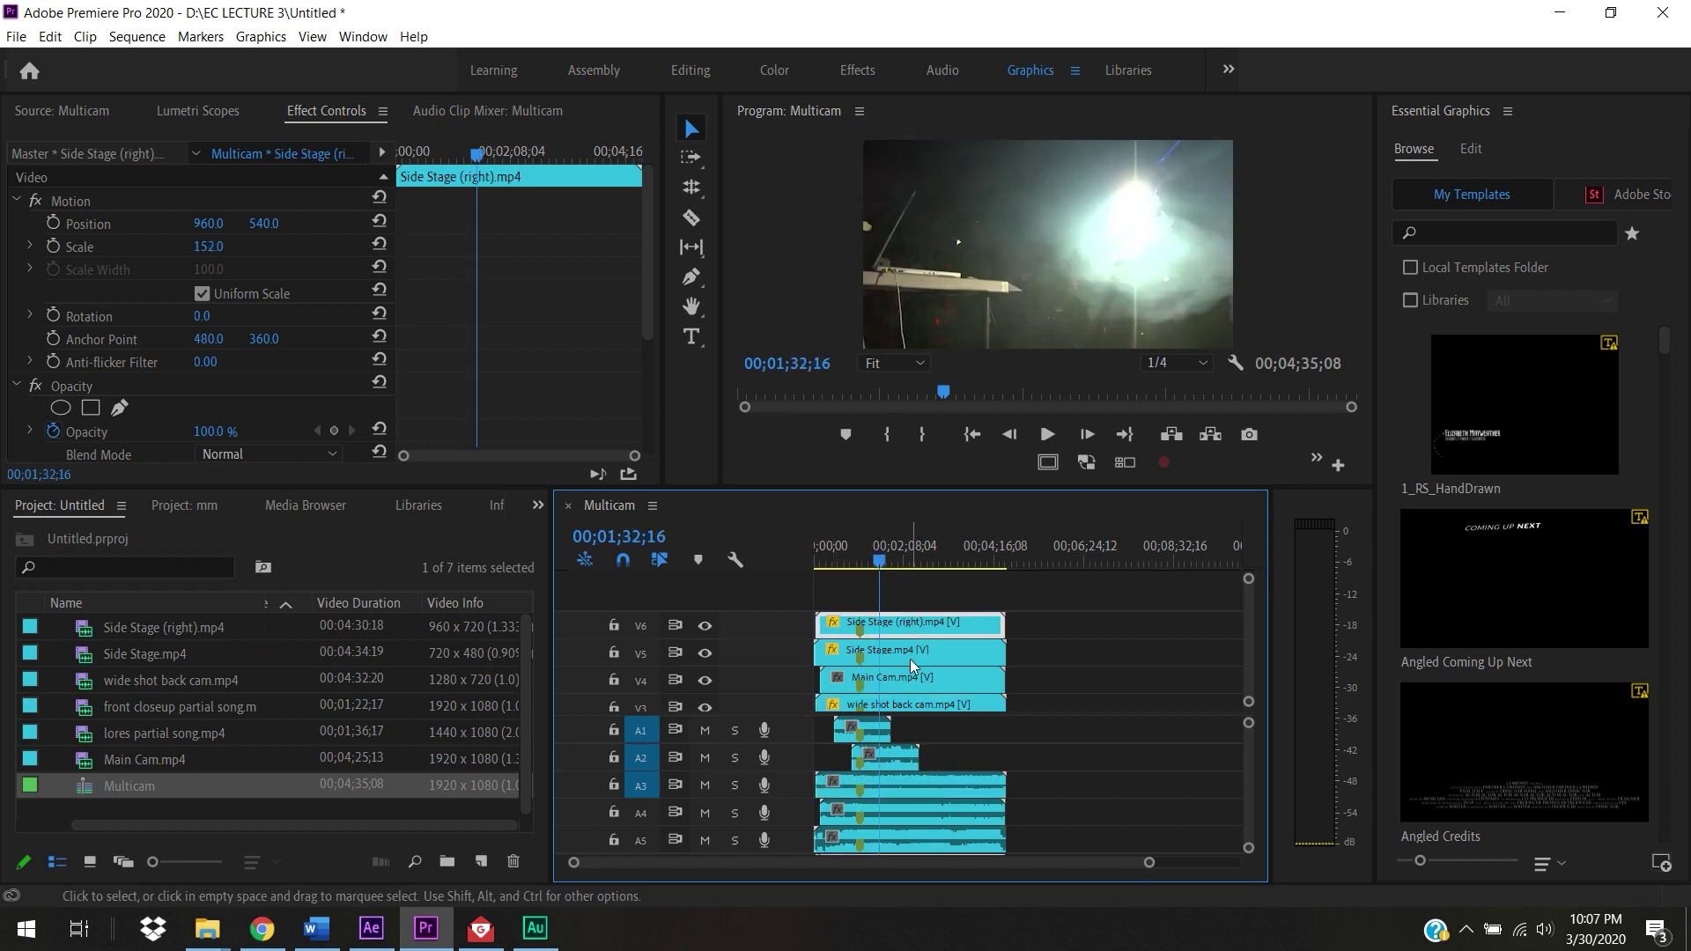
pyautogui.click(911, 659)
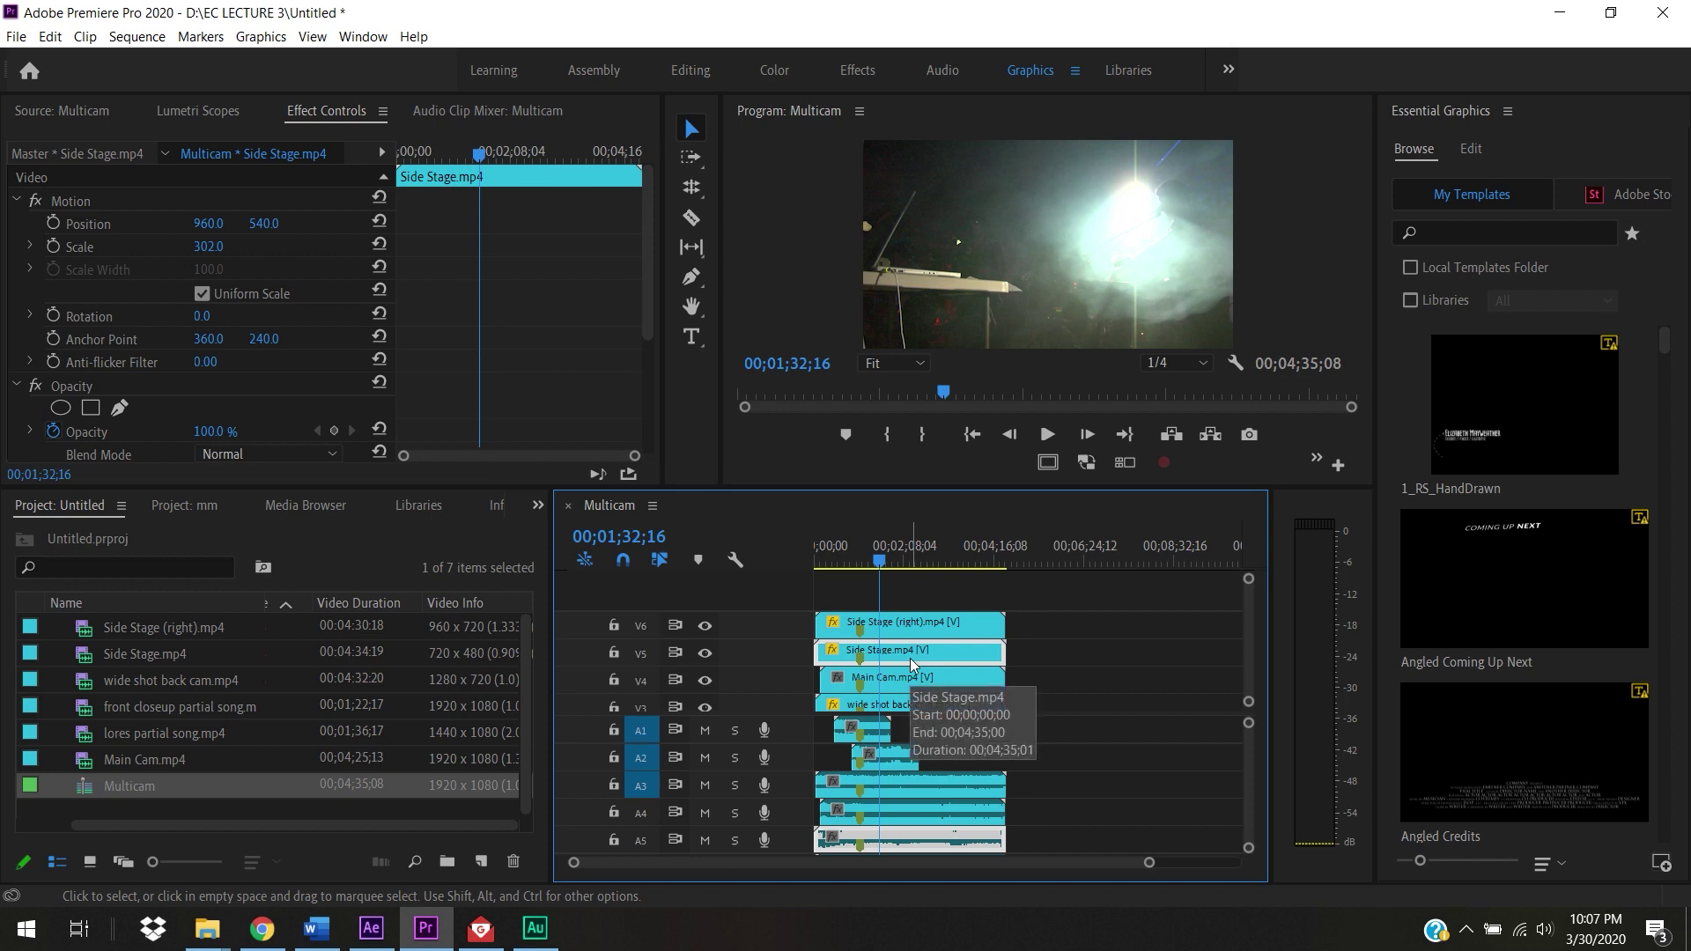
pyautogui.click(916, 679)
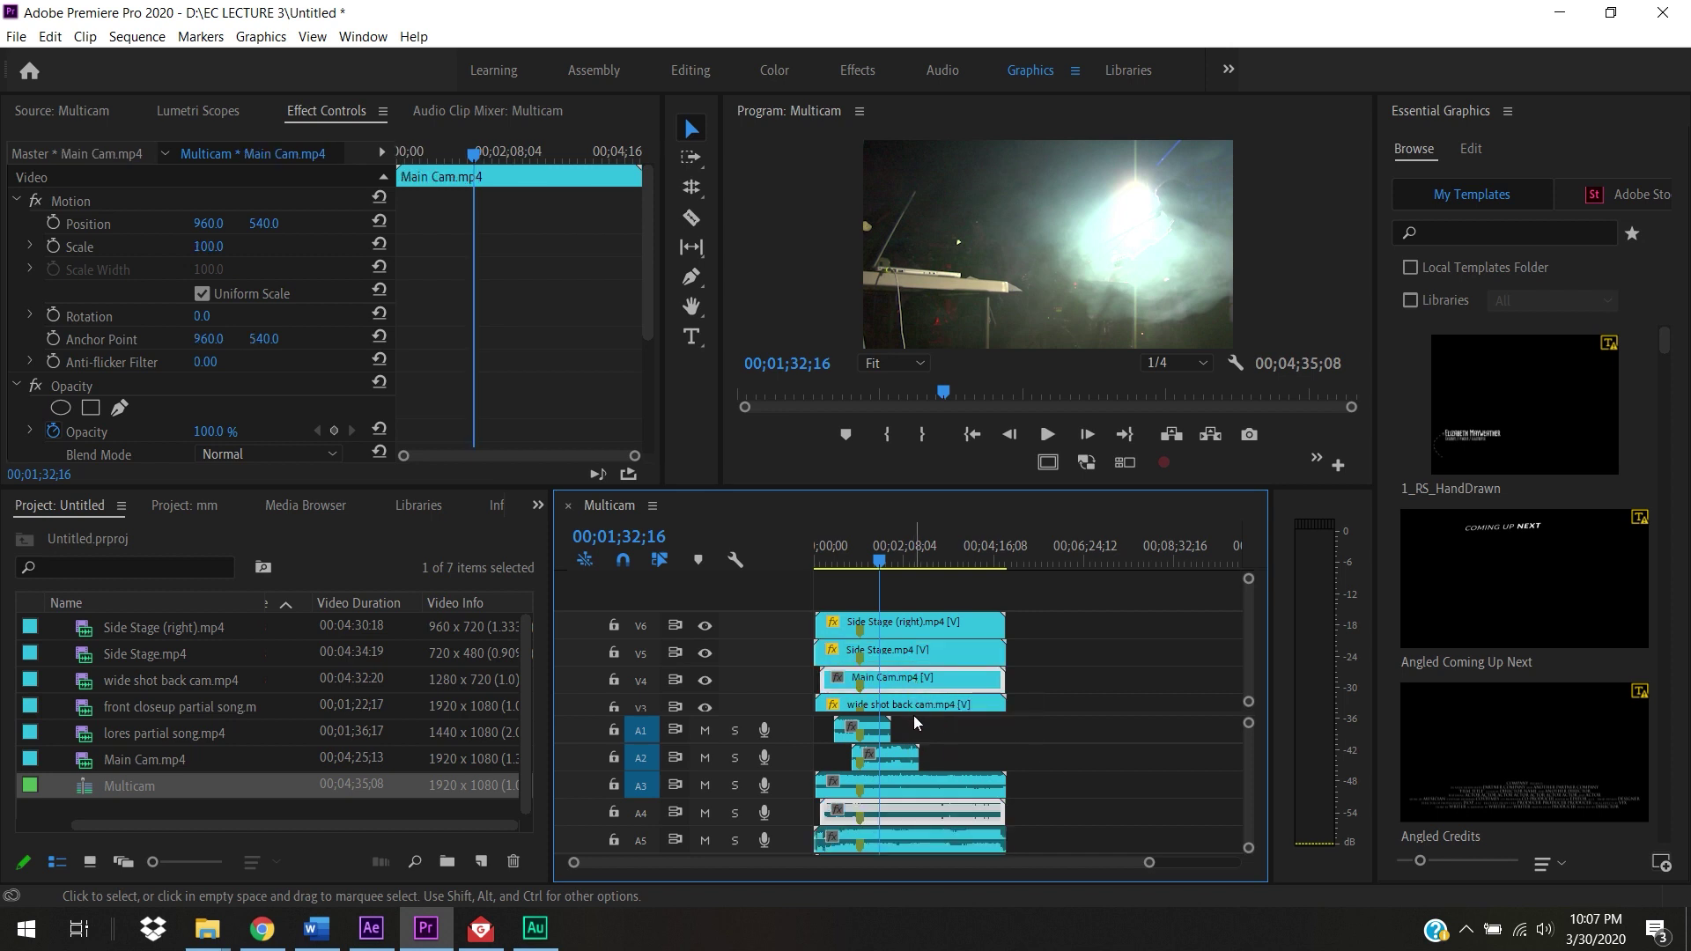
# Step: Review the motion settings of the wide shot back cam, lores partial song and front closeup partial song clips
pyautogui.click(914, 704)
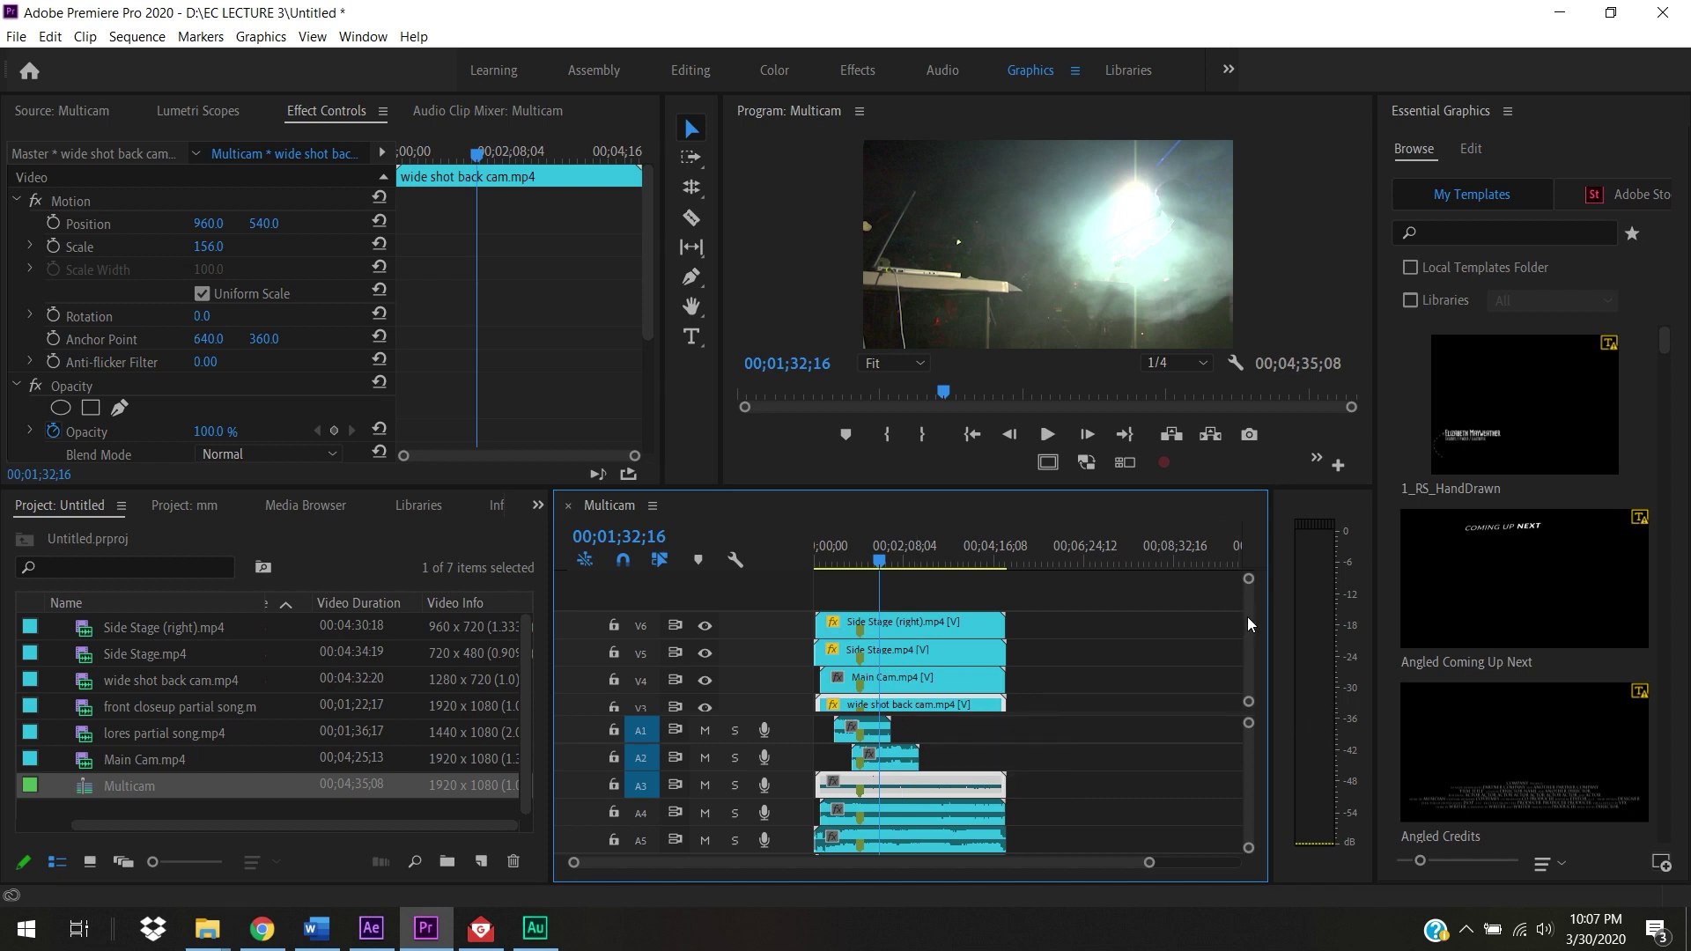
pyautogui.scroll(-2, 1247, 616)
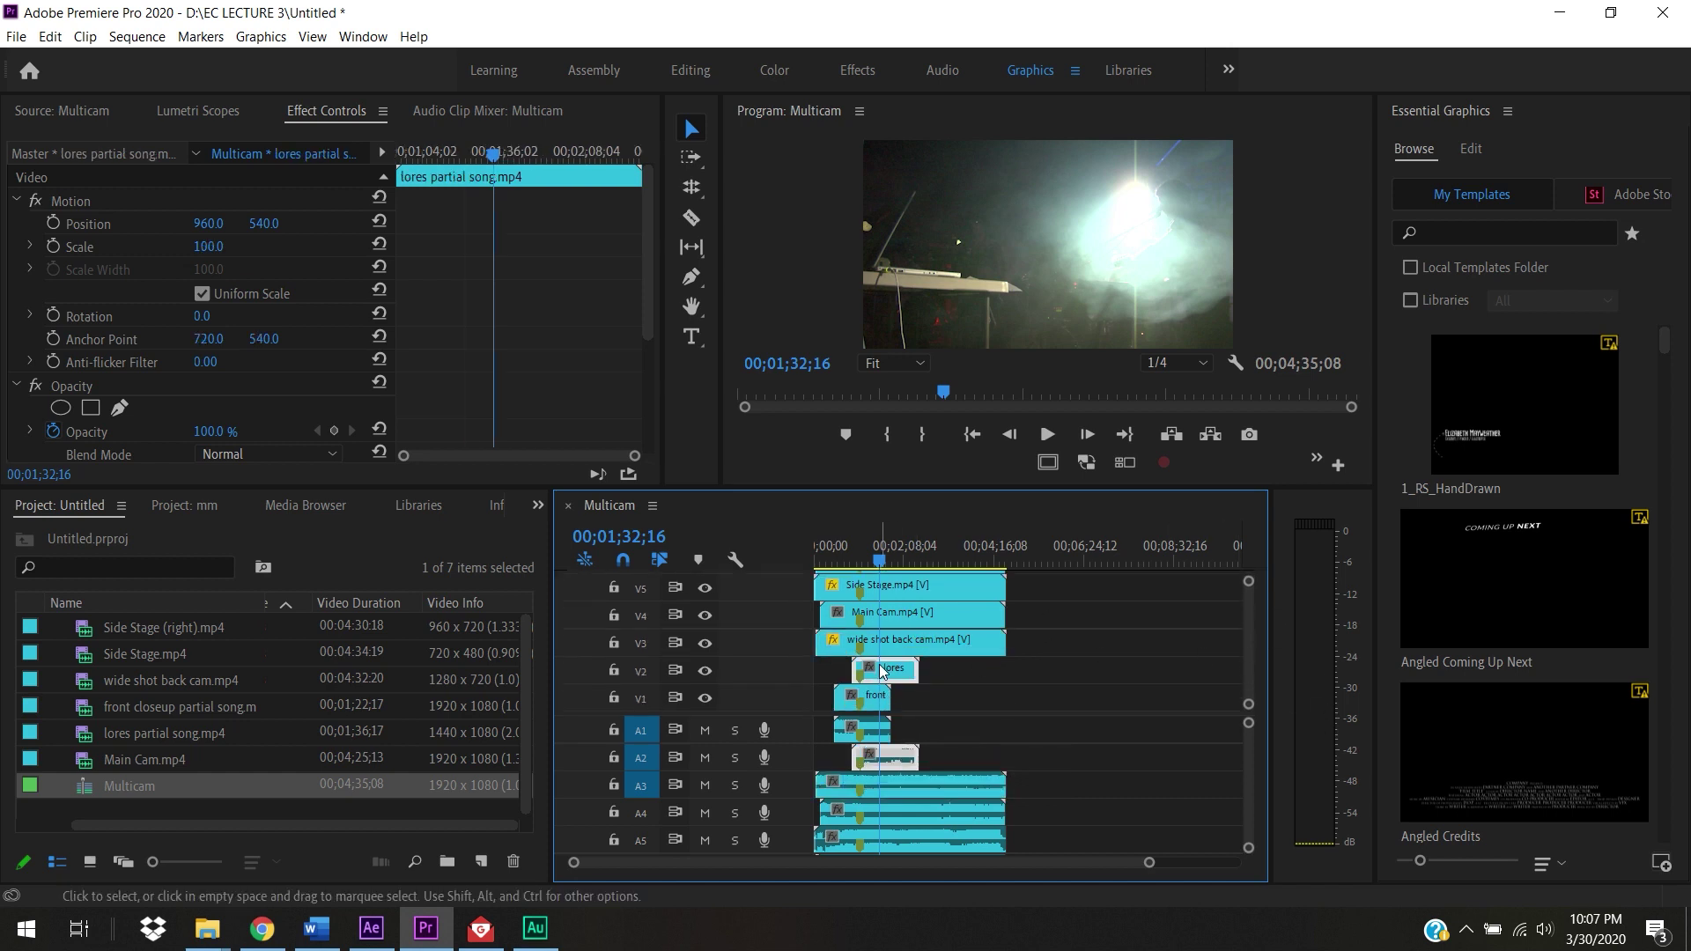
pyautogui.click(868, 704)
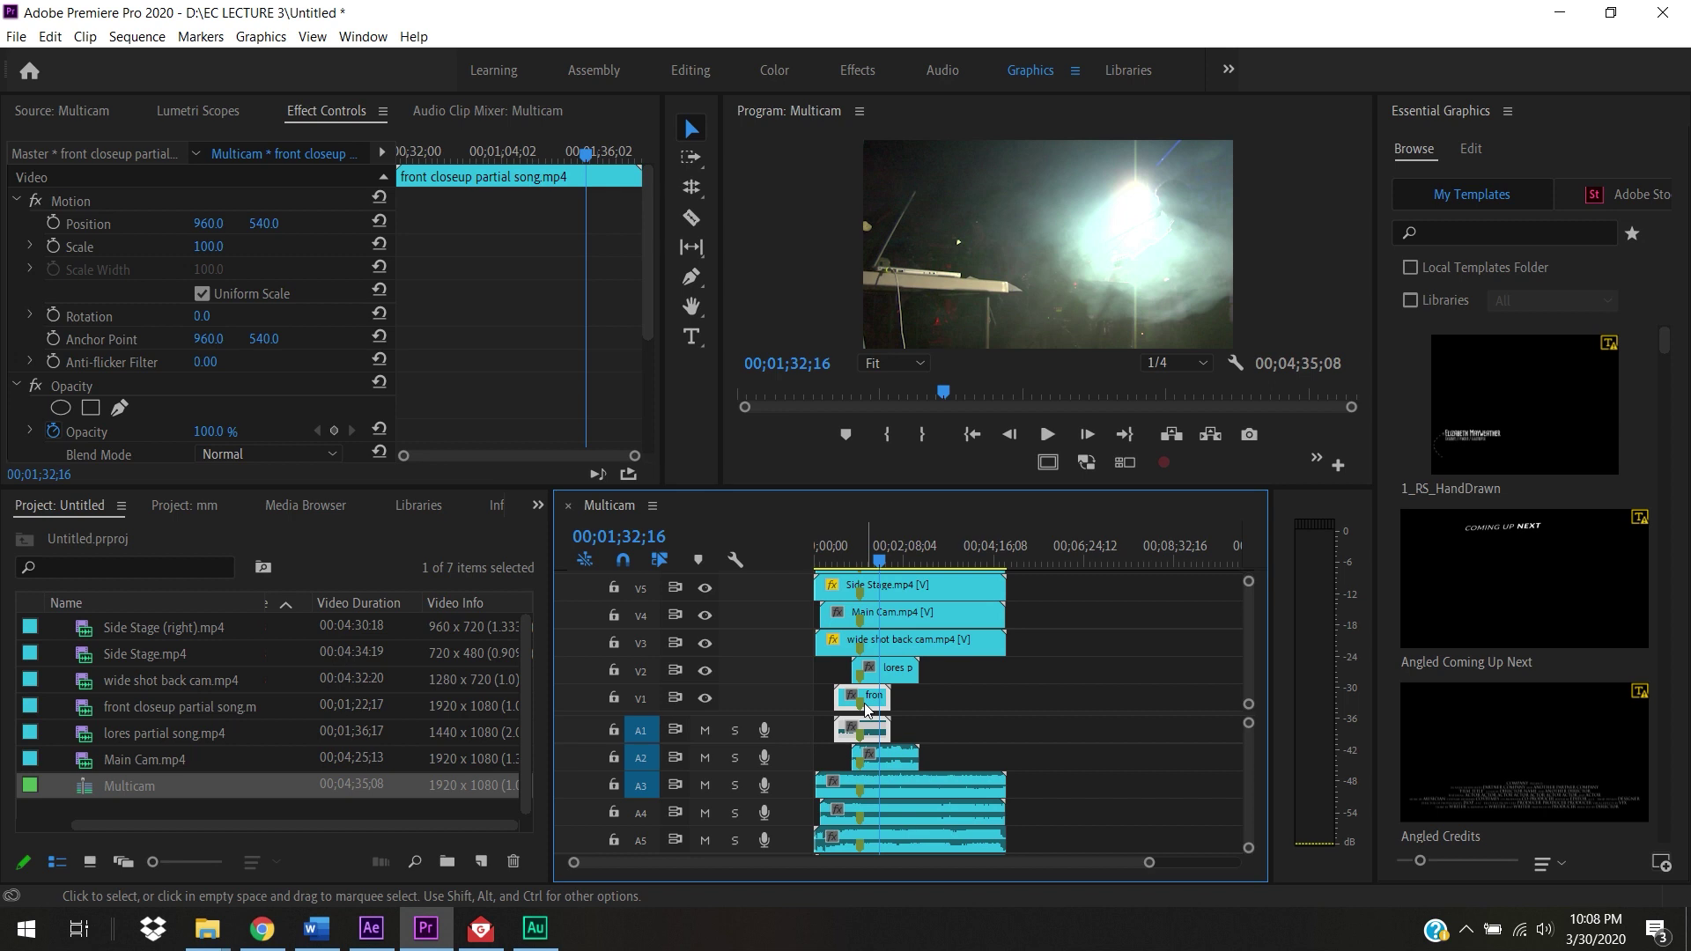
# Step: Lower the system volume and play the Multicam sequence from 00;01;32;16 to 00;01;38;02 to check the combined audio
pyautogui.press('space')
pyautogui.press('space')
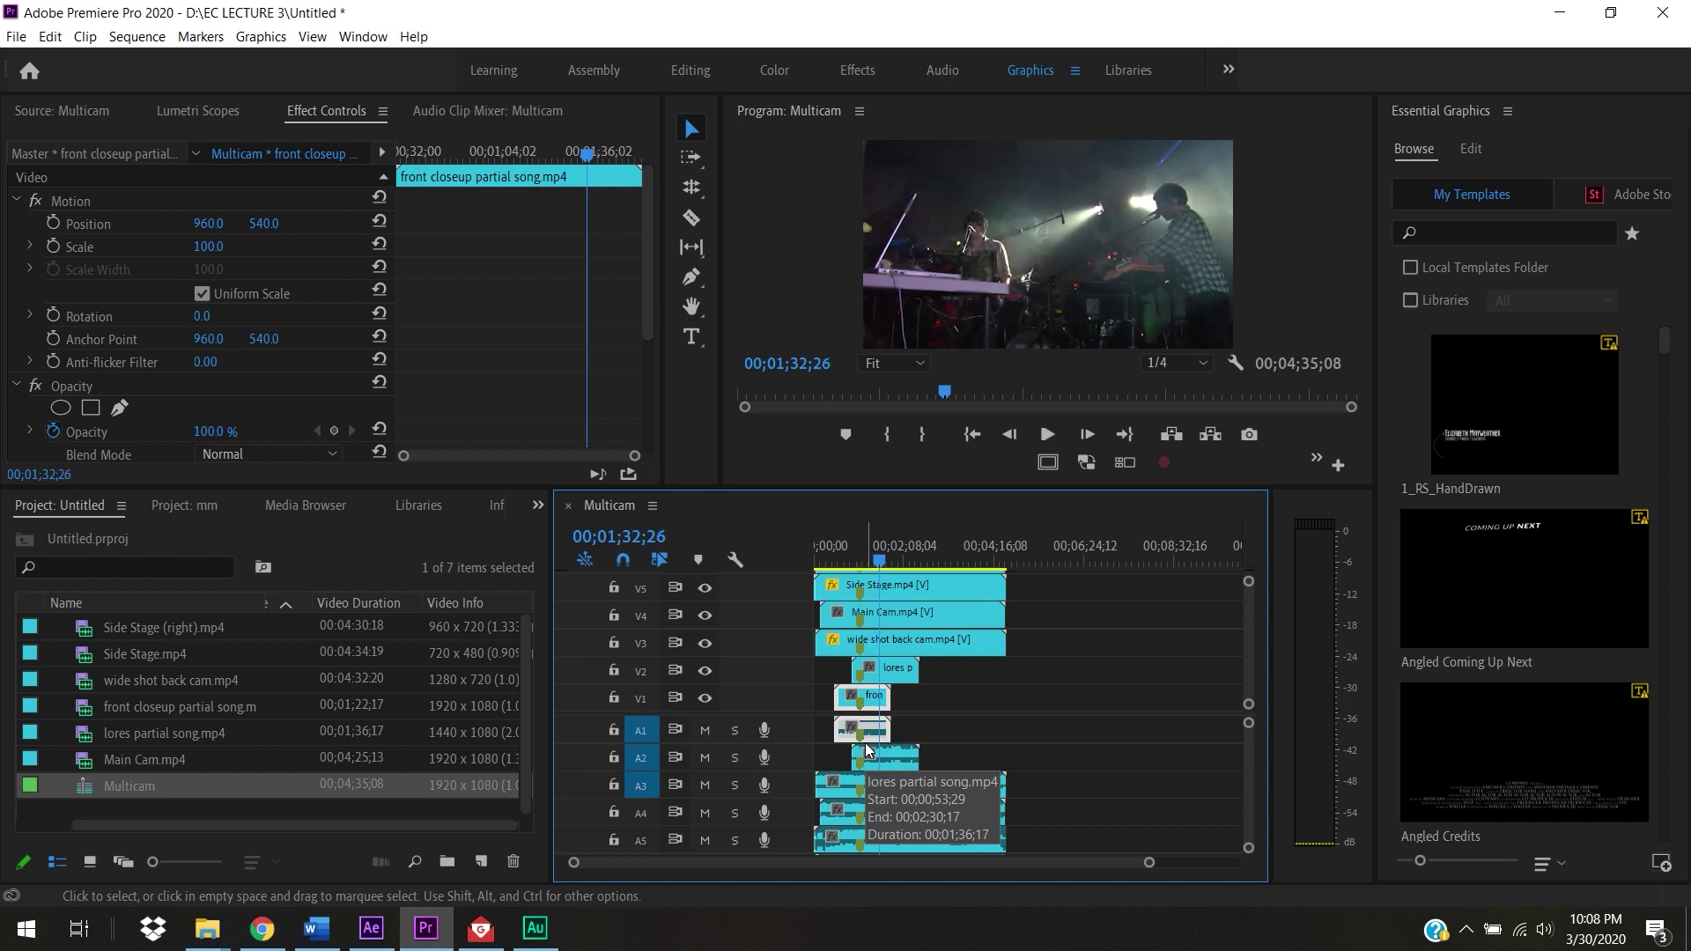
pyautogui.press('XF86AudioLowerVolume')
pyautogui.press('XF86AudioLowerVolume')
pyautogui.press('XF86AudioLowerVolume')
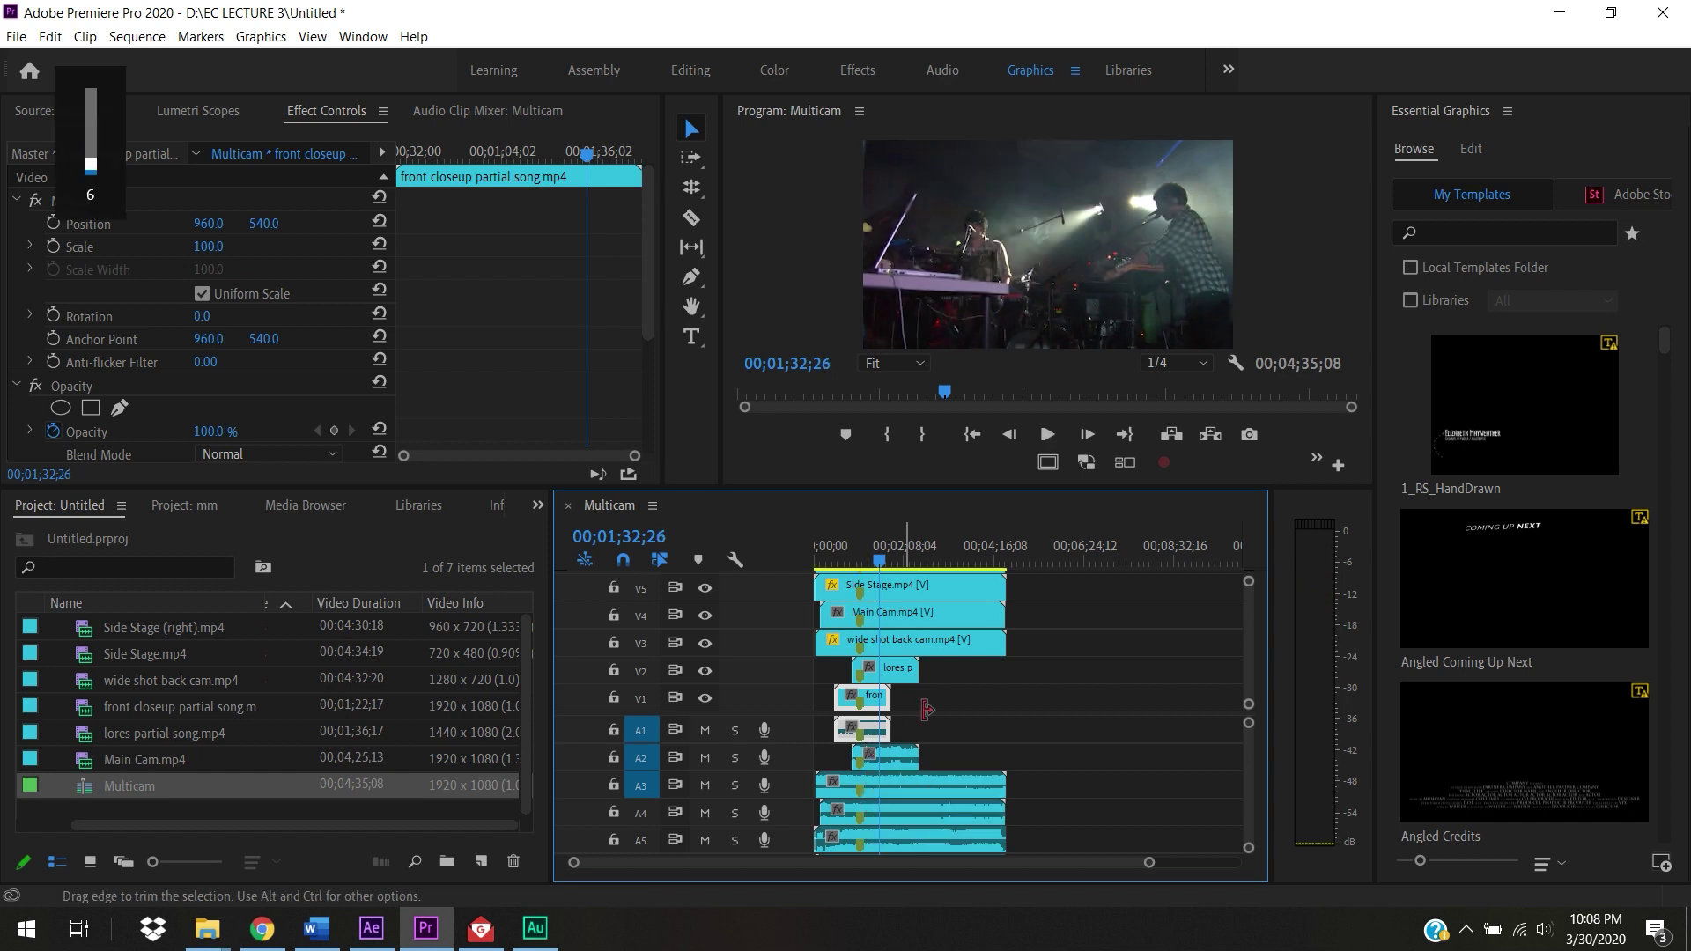
pyautogui.press('space')
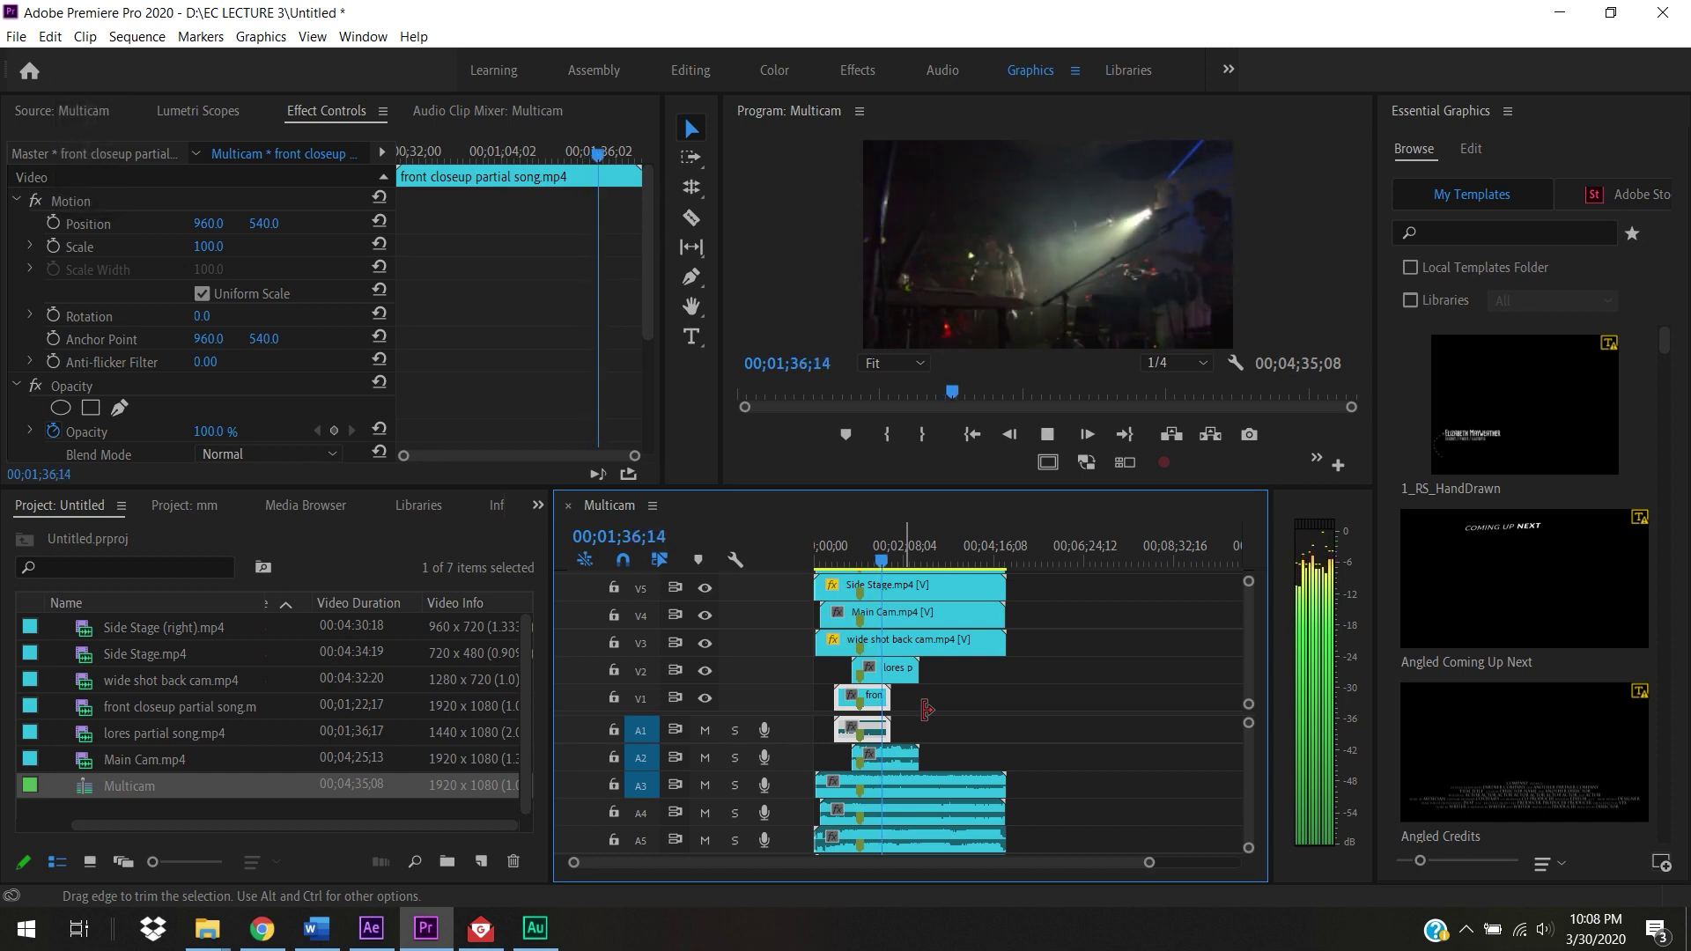
pyautogui.press('space')
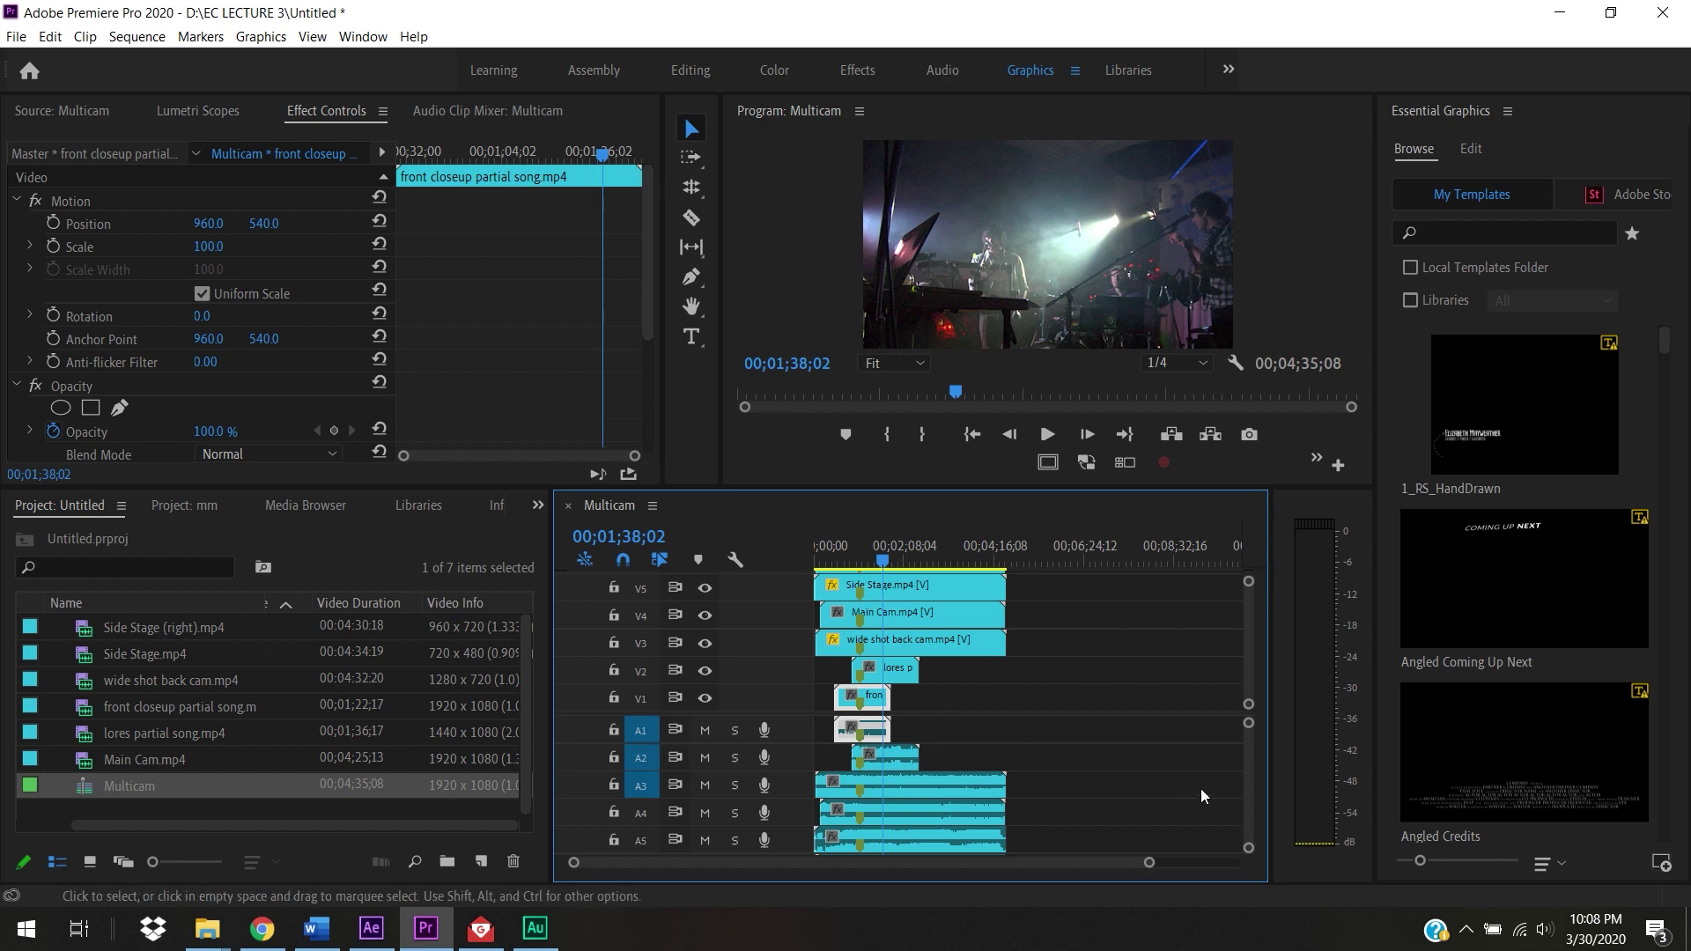
# Step: Examine the Main Cam, Side Stage and wide shot back cam clips against the shorter lores and front closeup clips in the timeline
pyautogui.scroll(-3, 1250, 768)
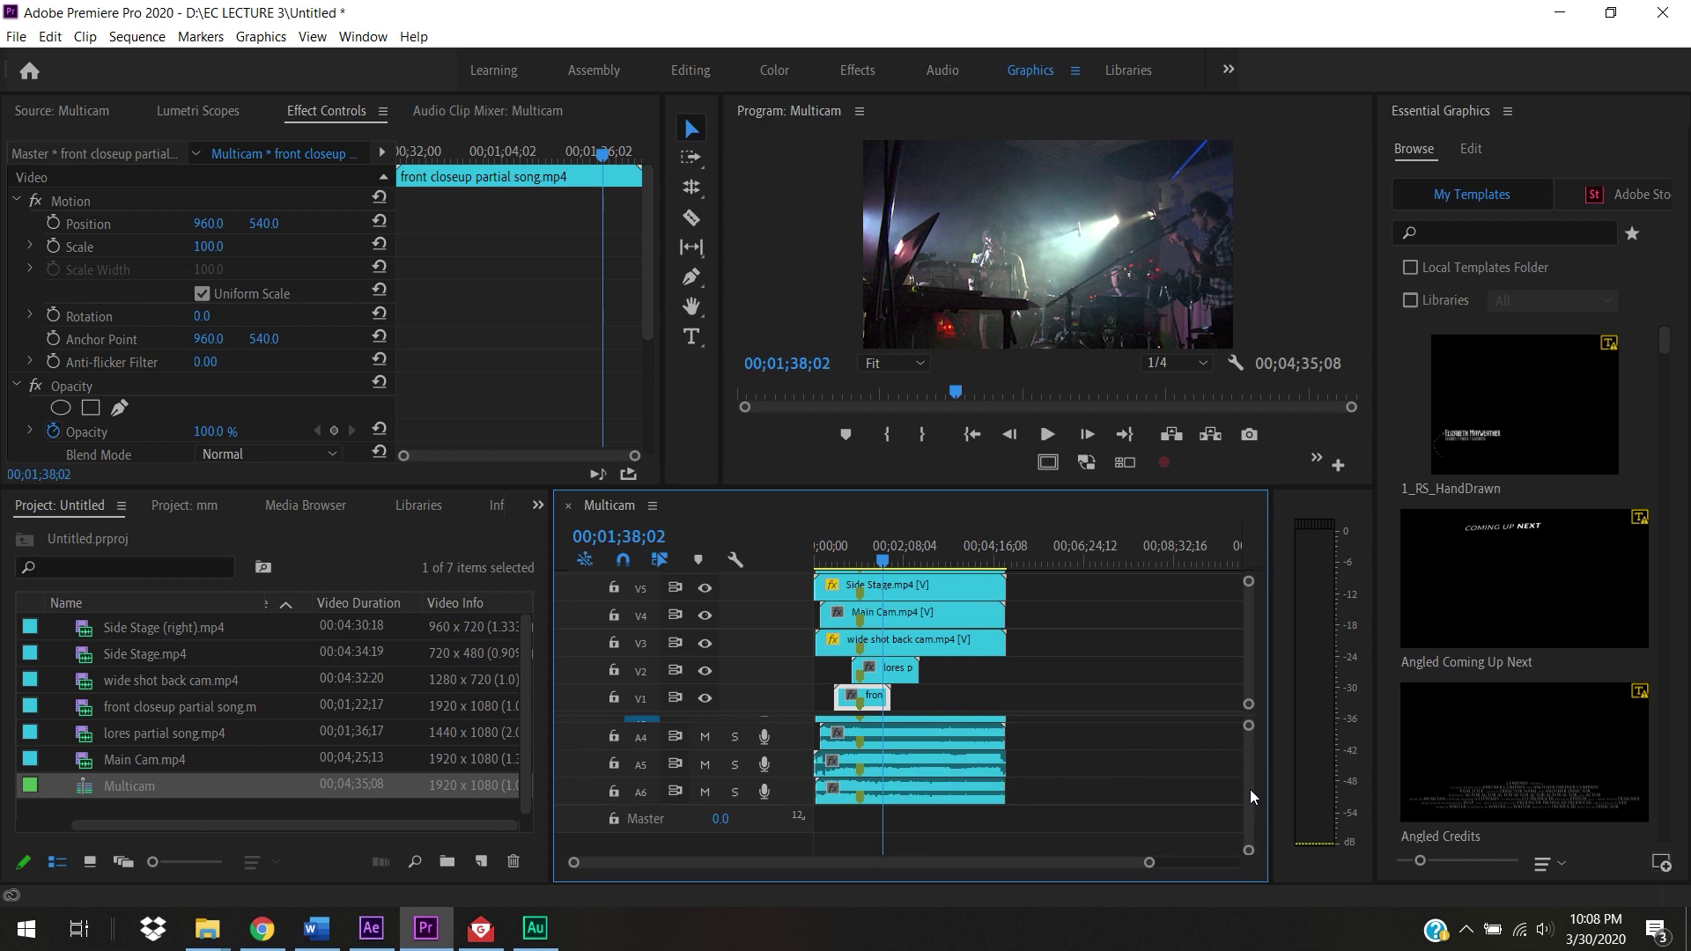
pyautogui.moveTo(1146, 866); pyautogui.dragTo(1030, 866)
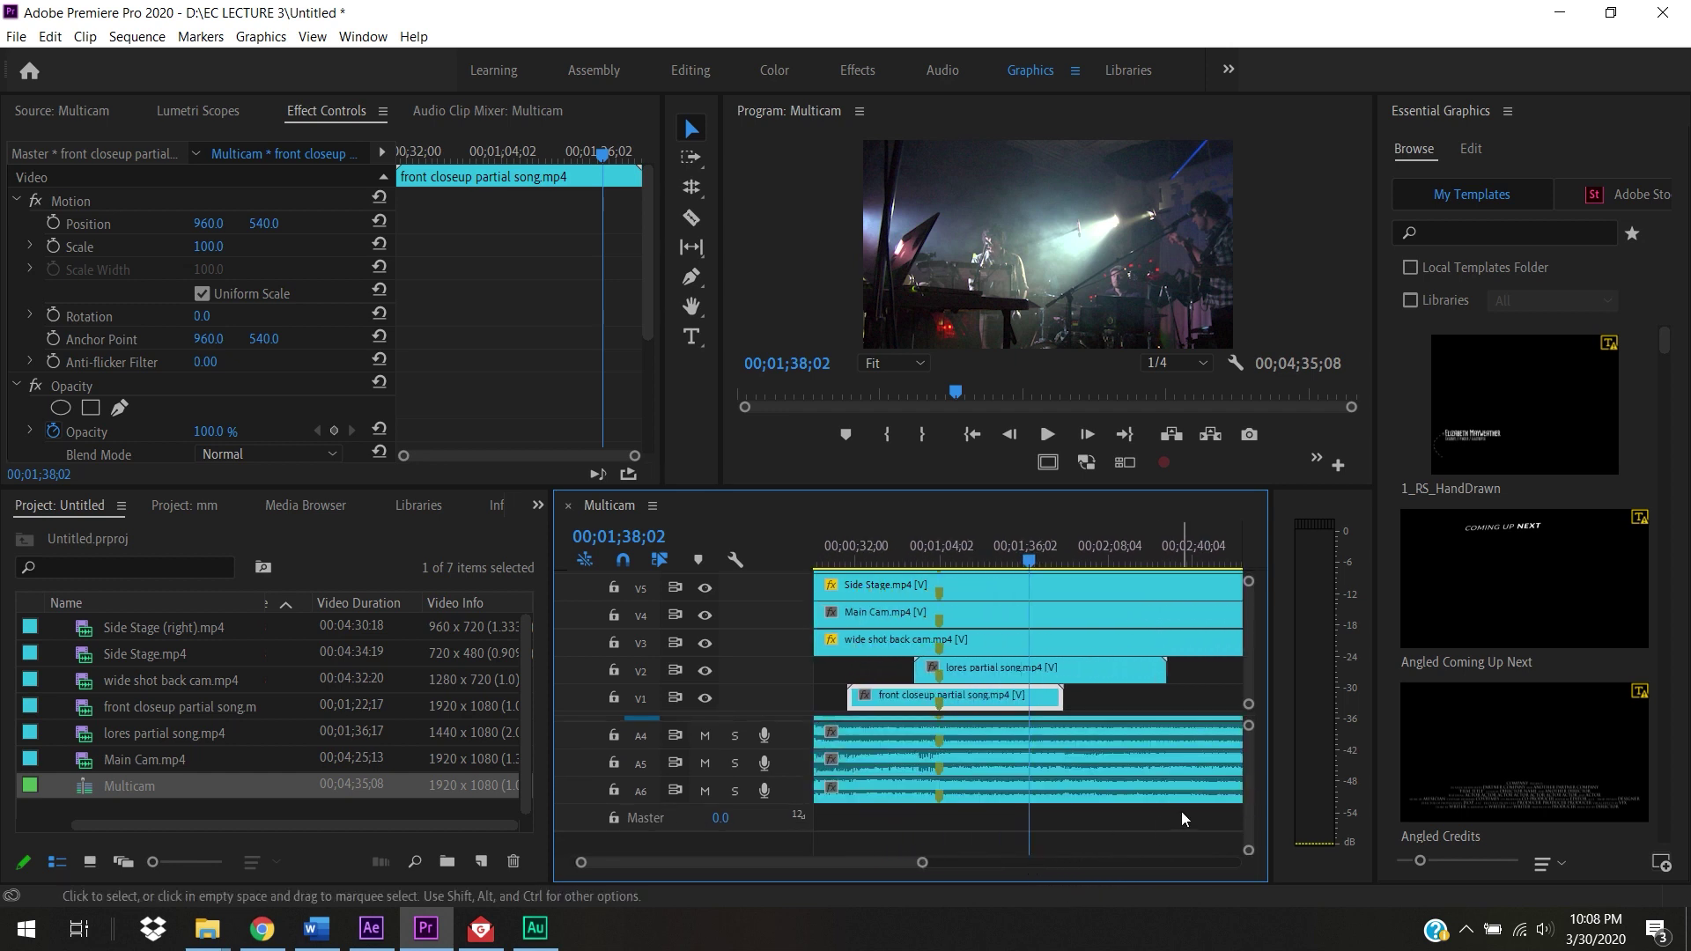
pyautogui.scroll(3, 1247, 797)
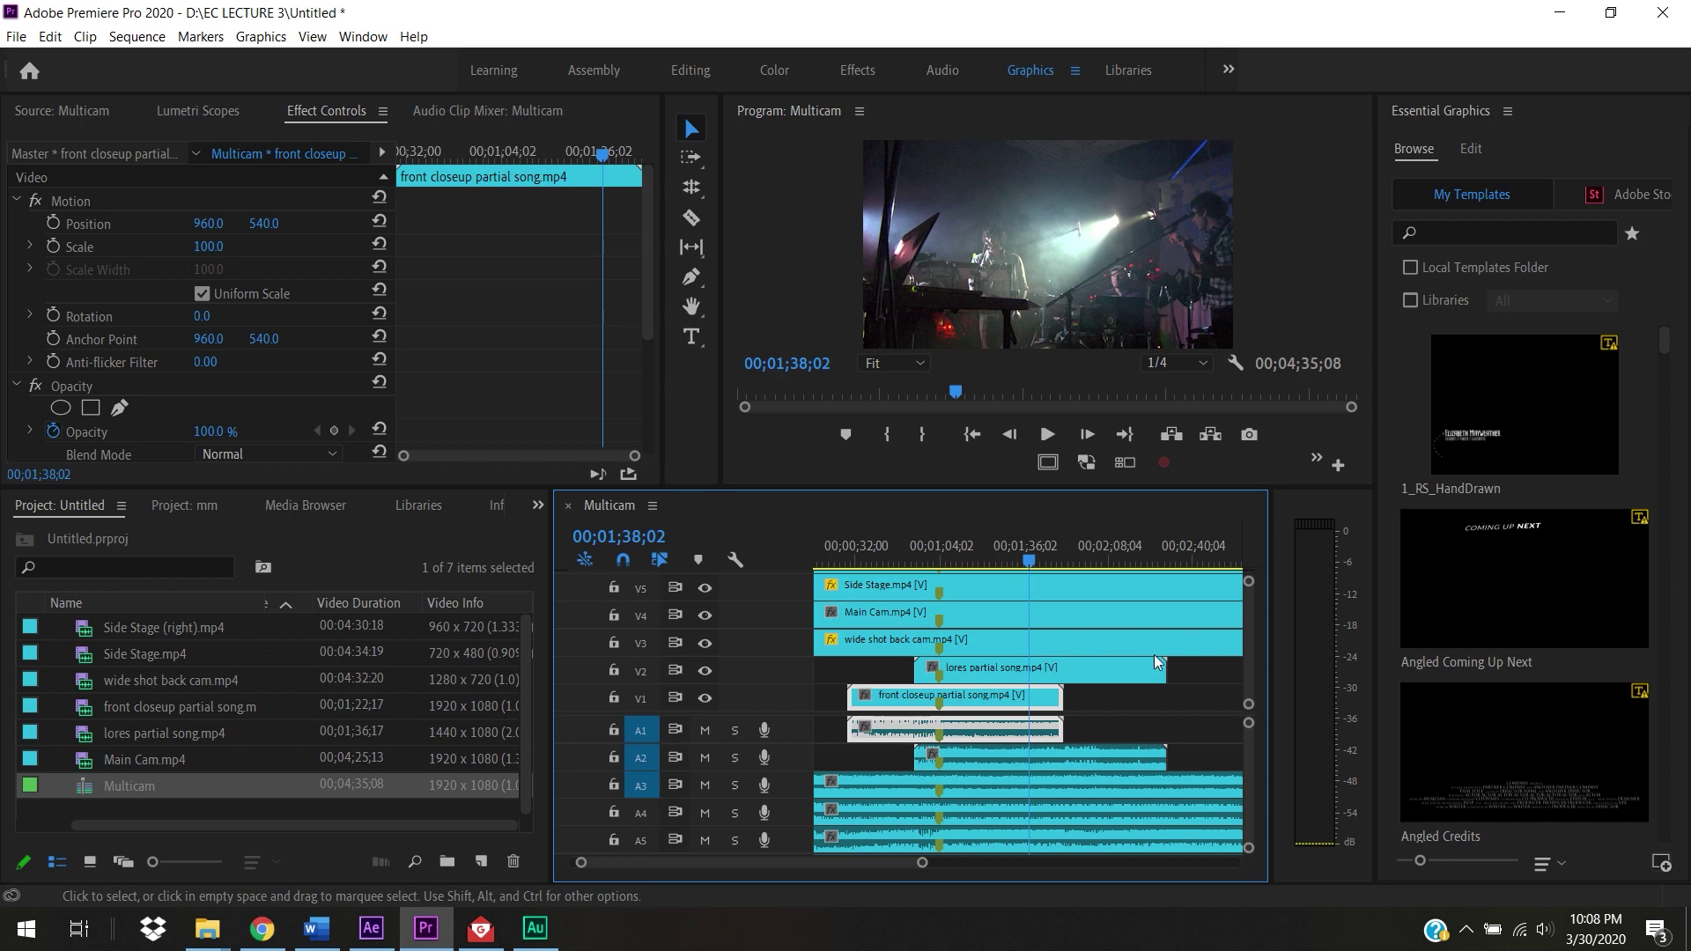
pyautogui.scroll(3, 1251, 635)
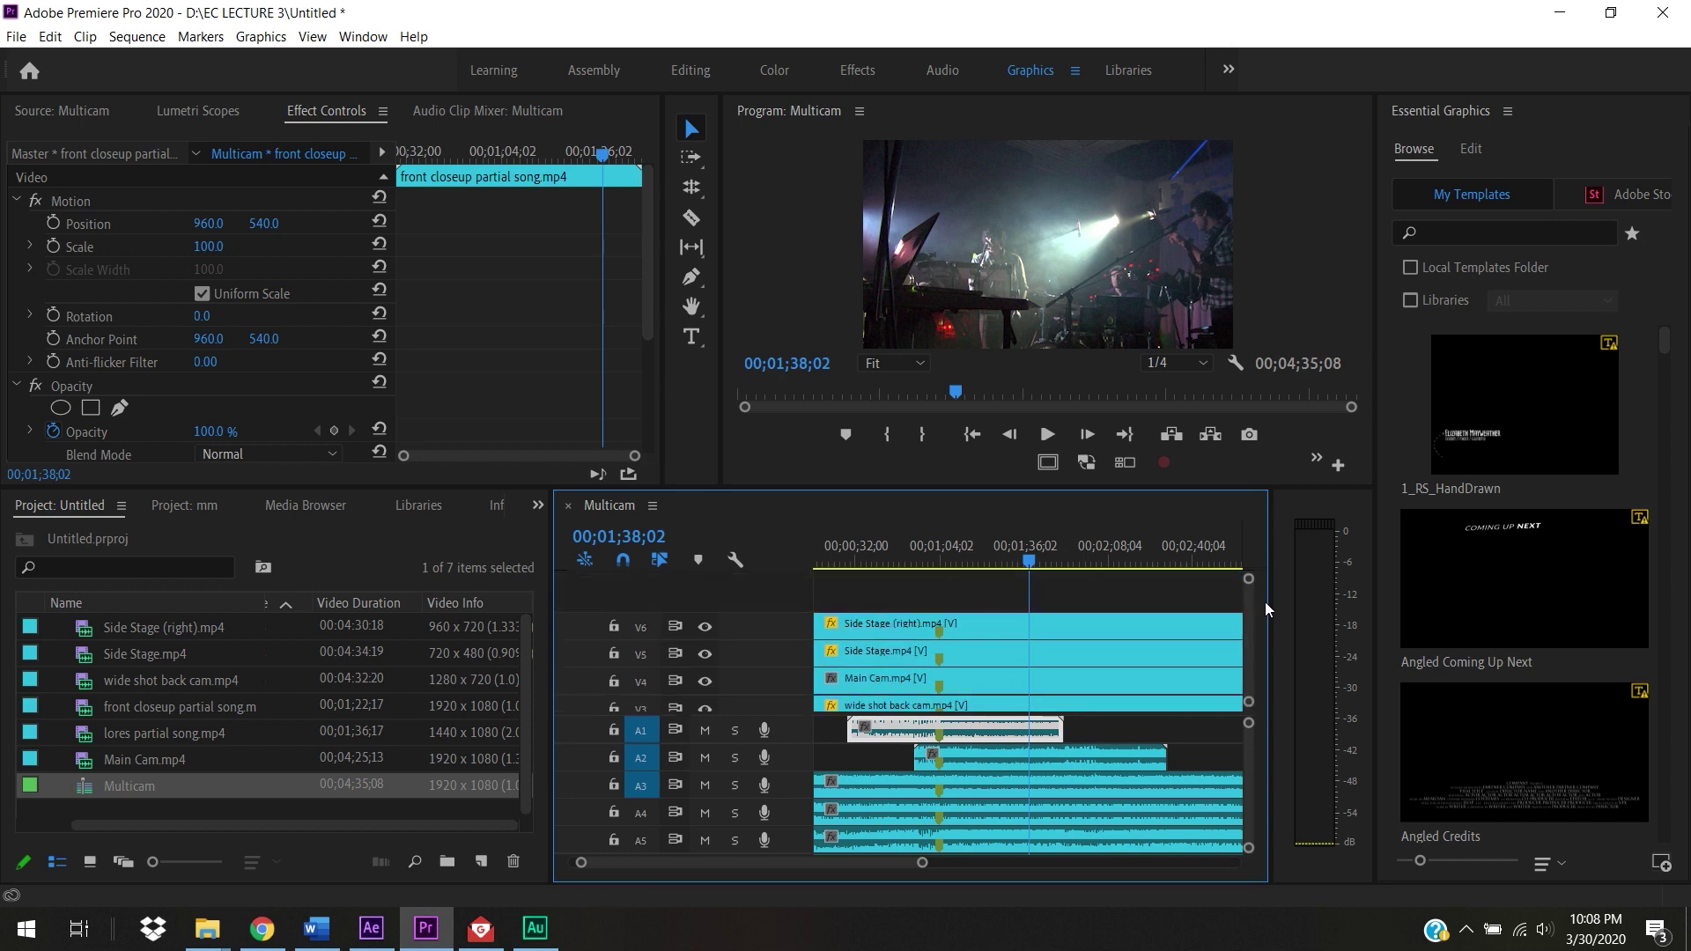
pyautogui.scroll(-3, 1265, 634)
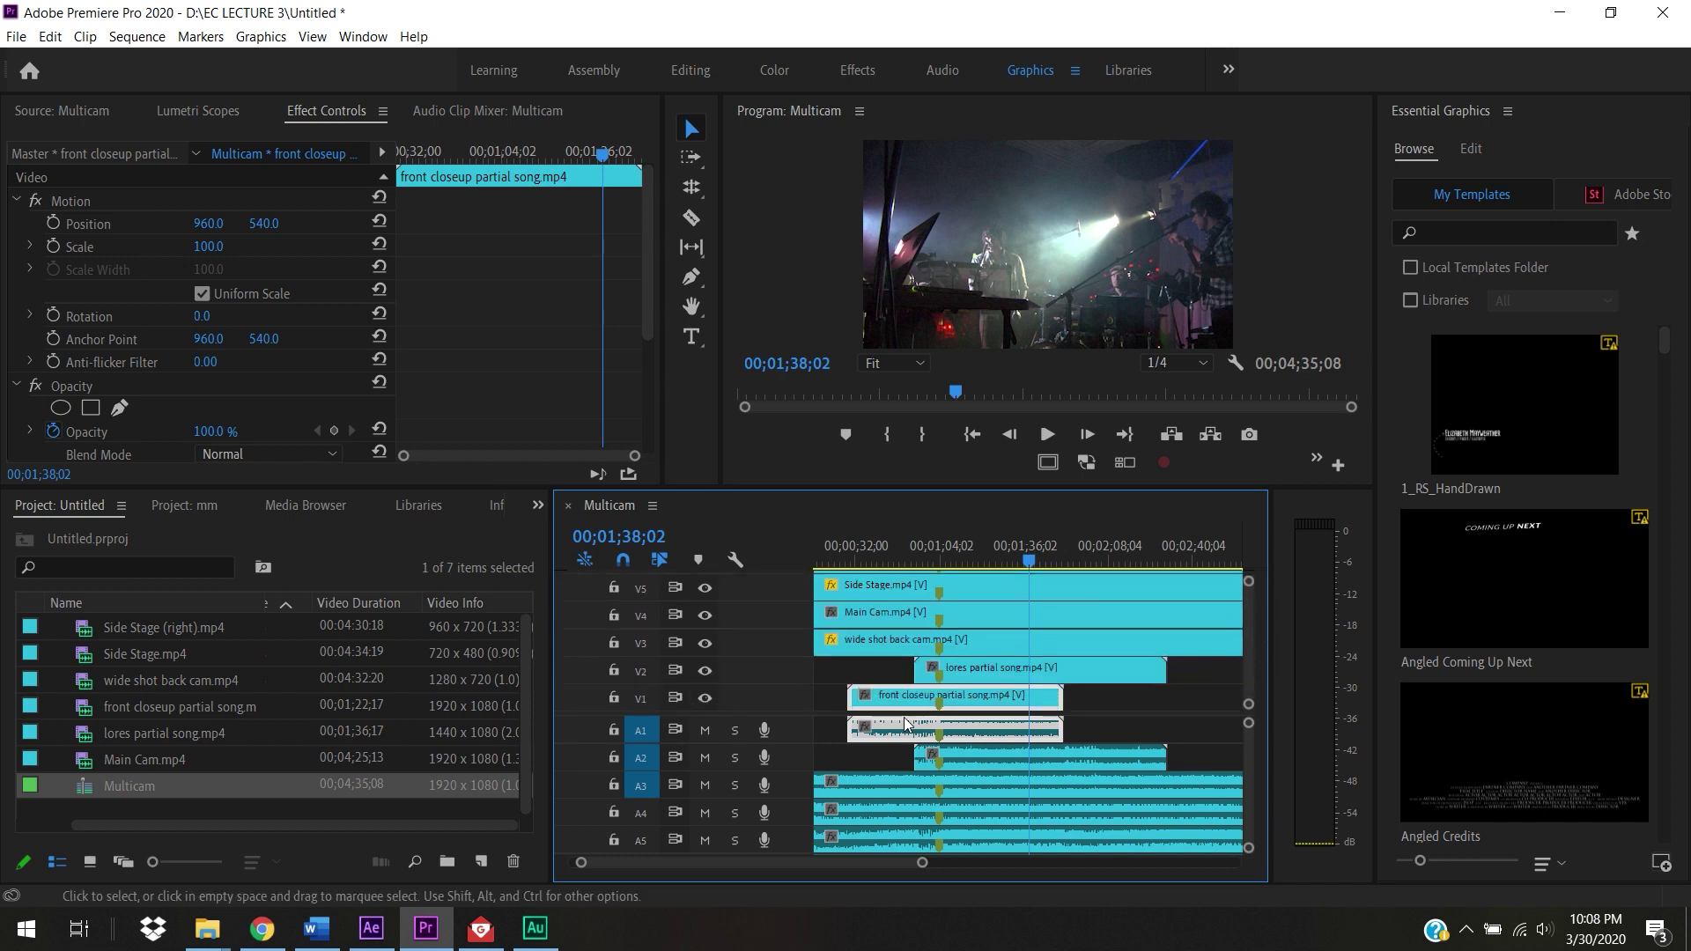
pyautogui.click(909, 616)
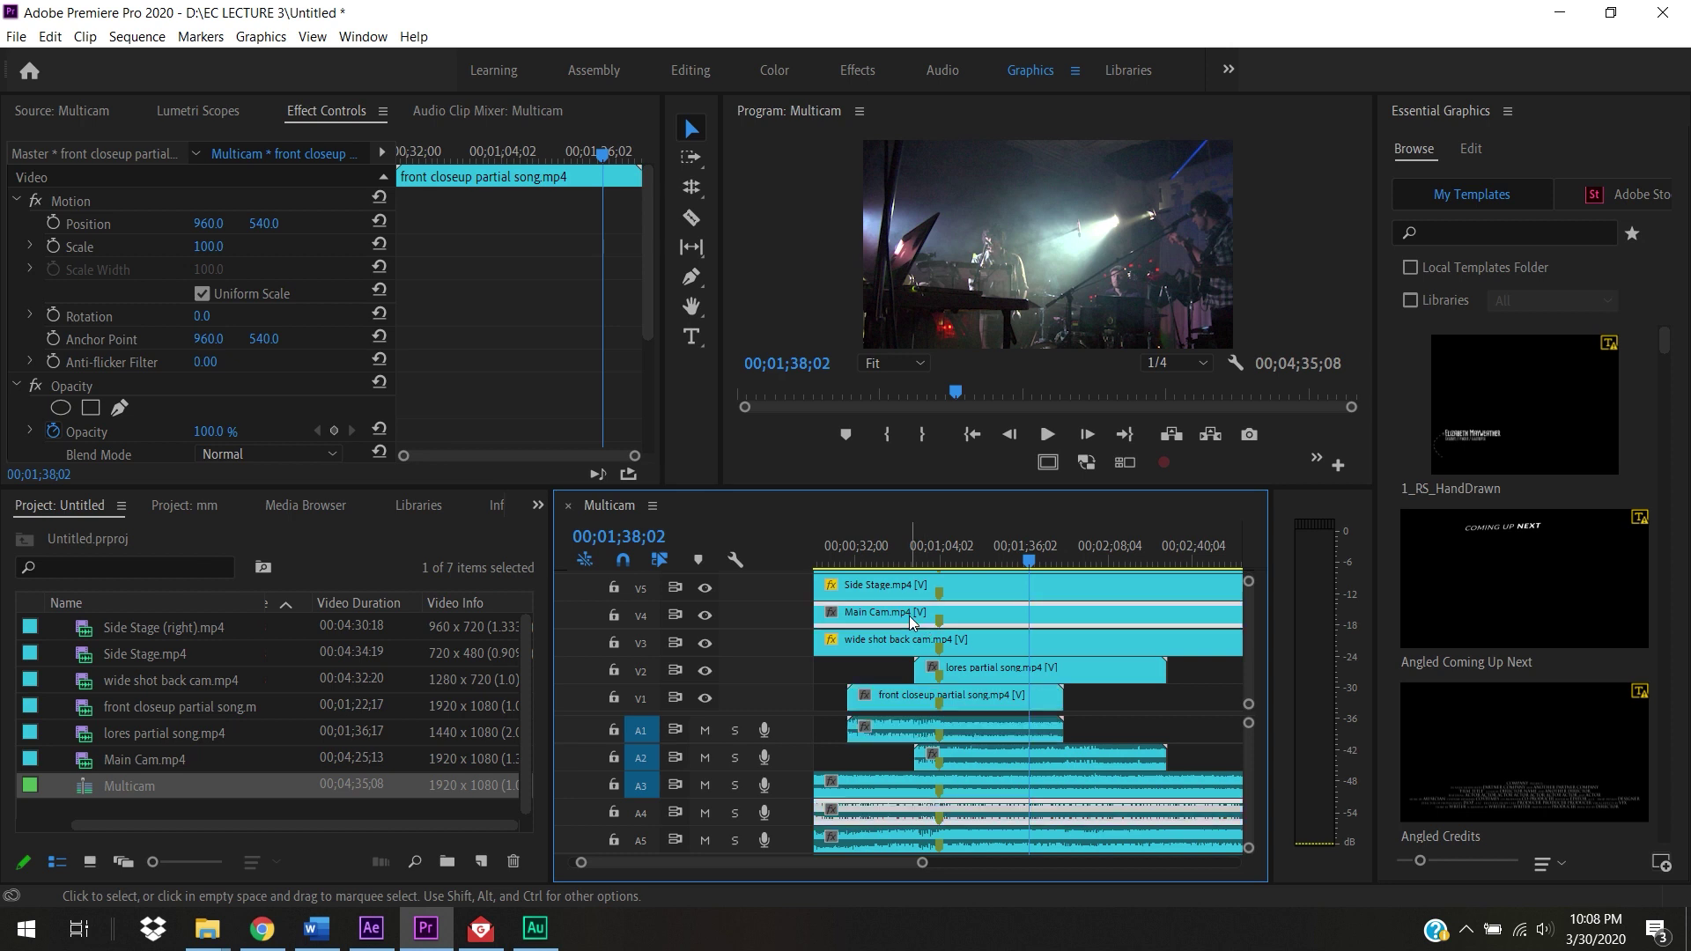
pyautogui.click(906, 589)
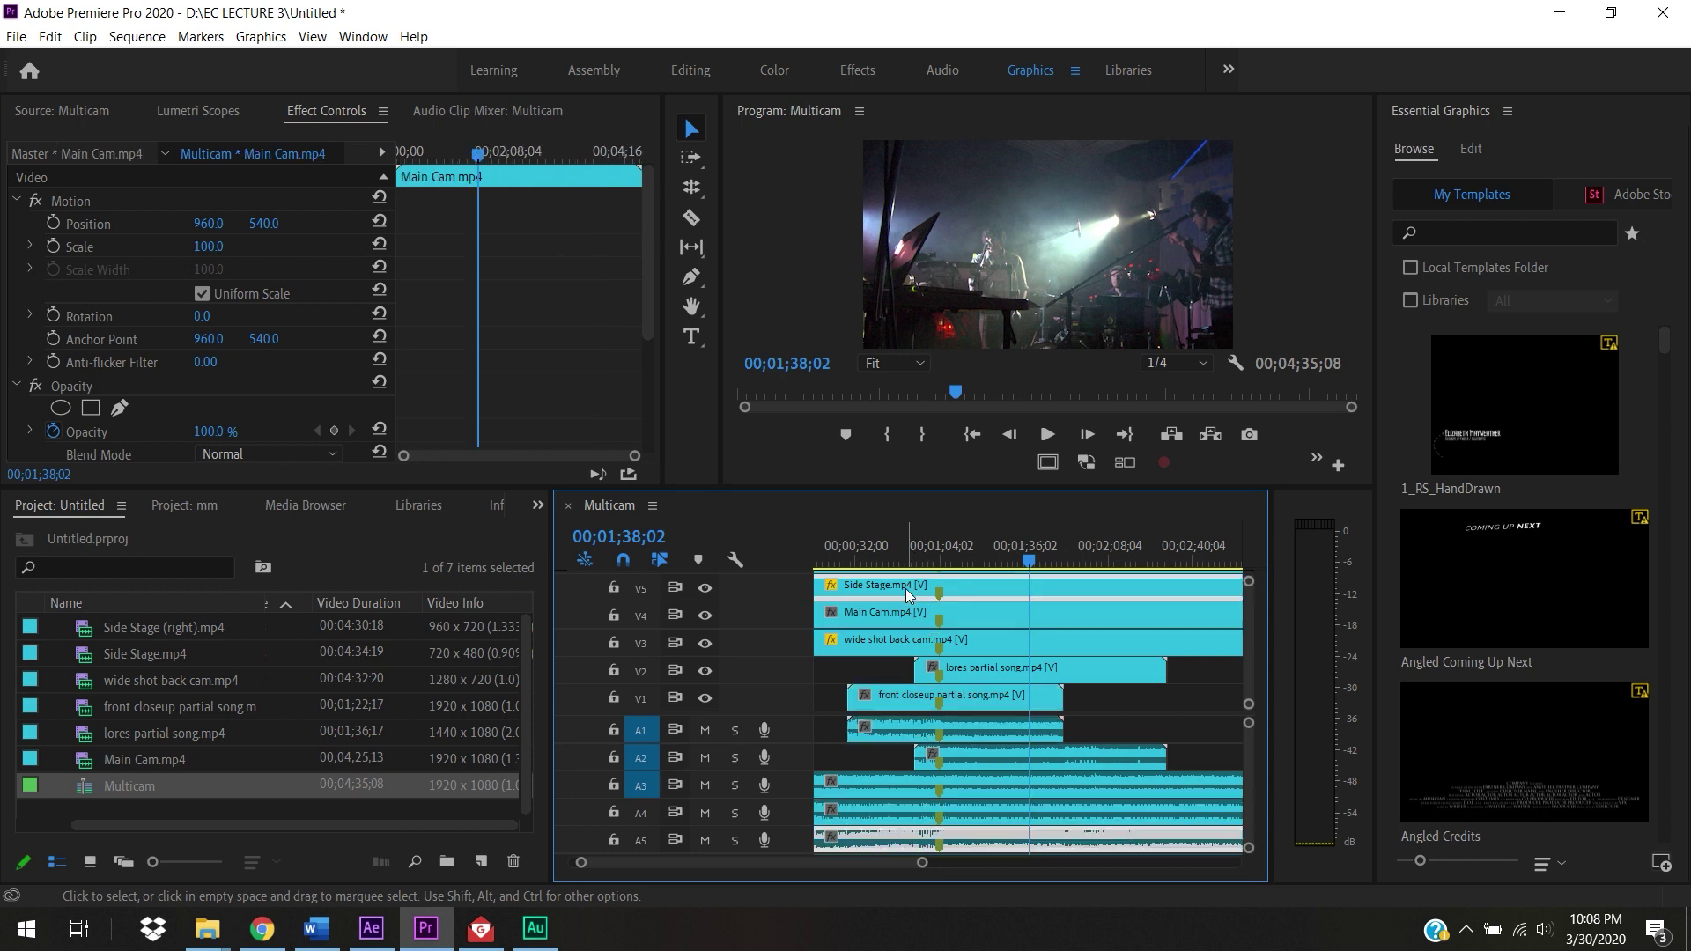
pyautogui.click(1078, 643)
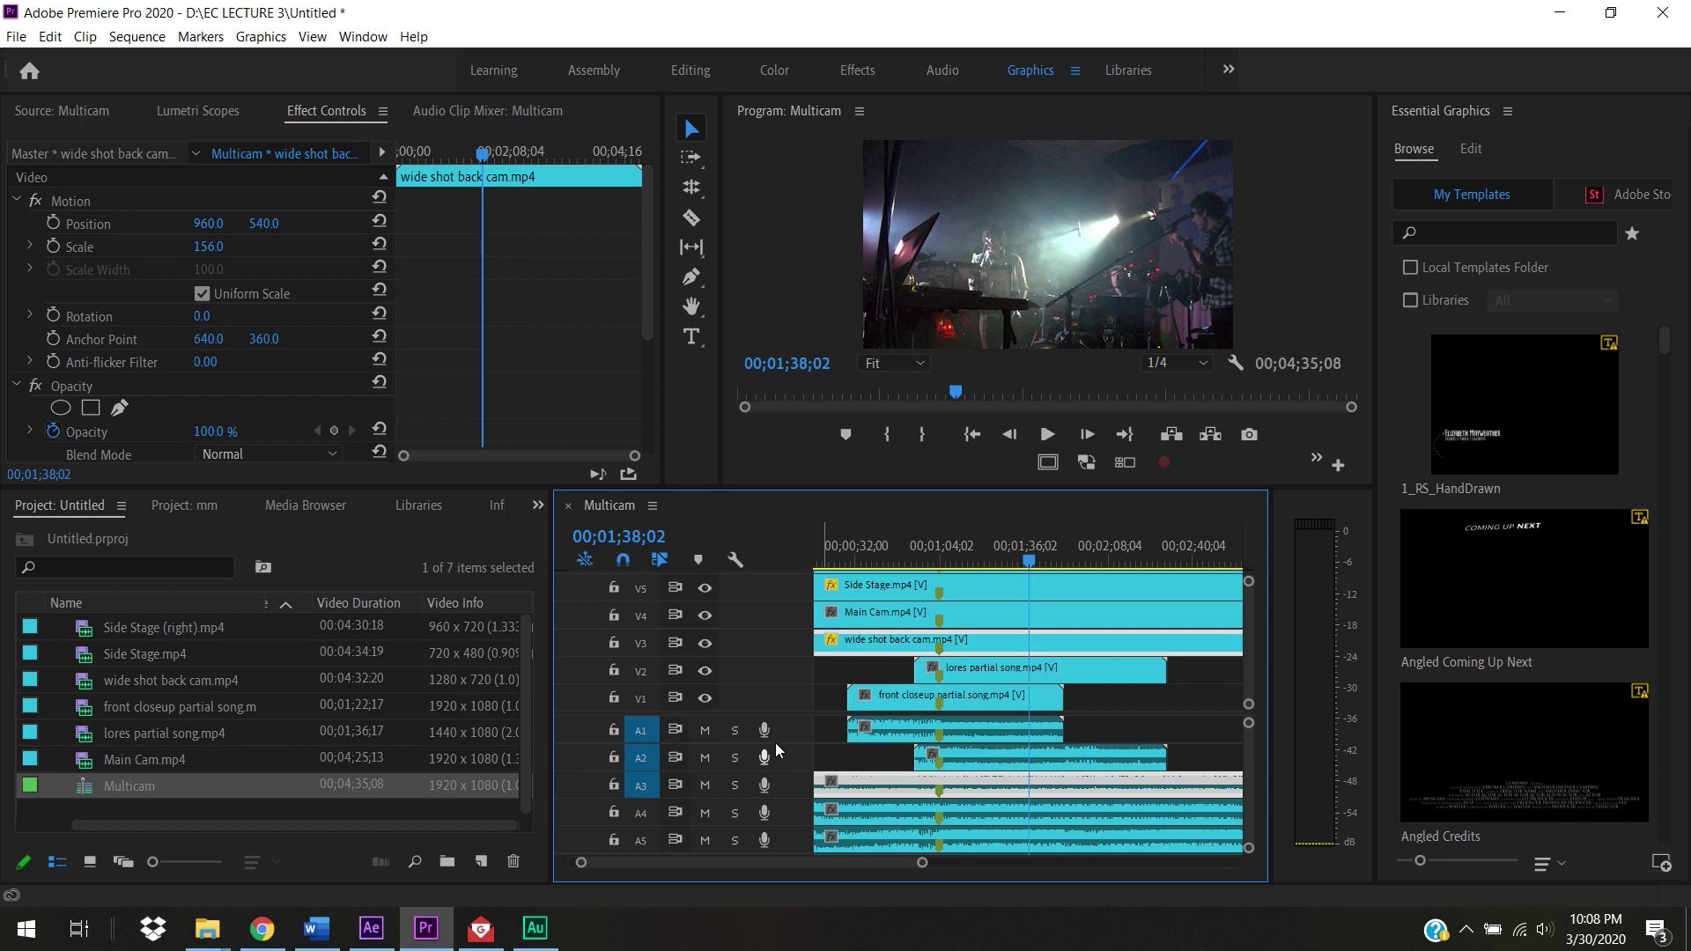
# Step: Enlarge audio tracks A1 and A2, silence the front closeup clip's audio and lower the lores clip's volume to -oo dB
pyautogui.moveTo(775, 745); pyautogui.dragTo(775, 762)
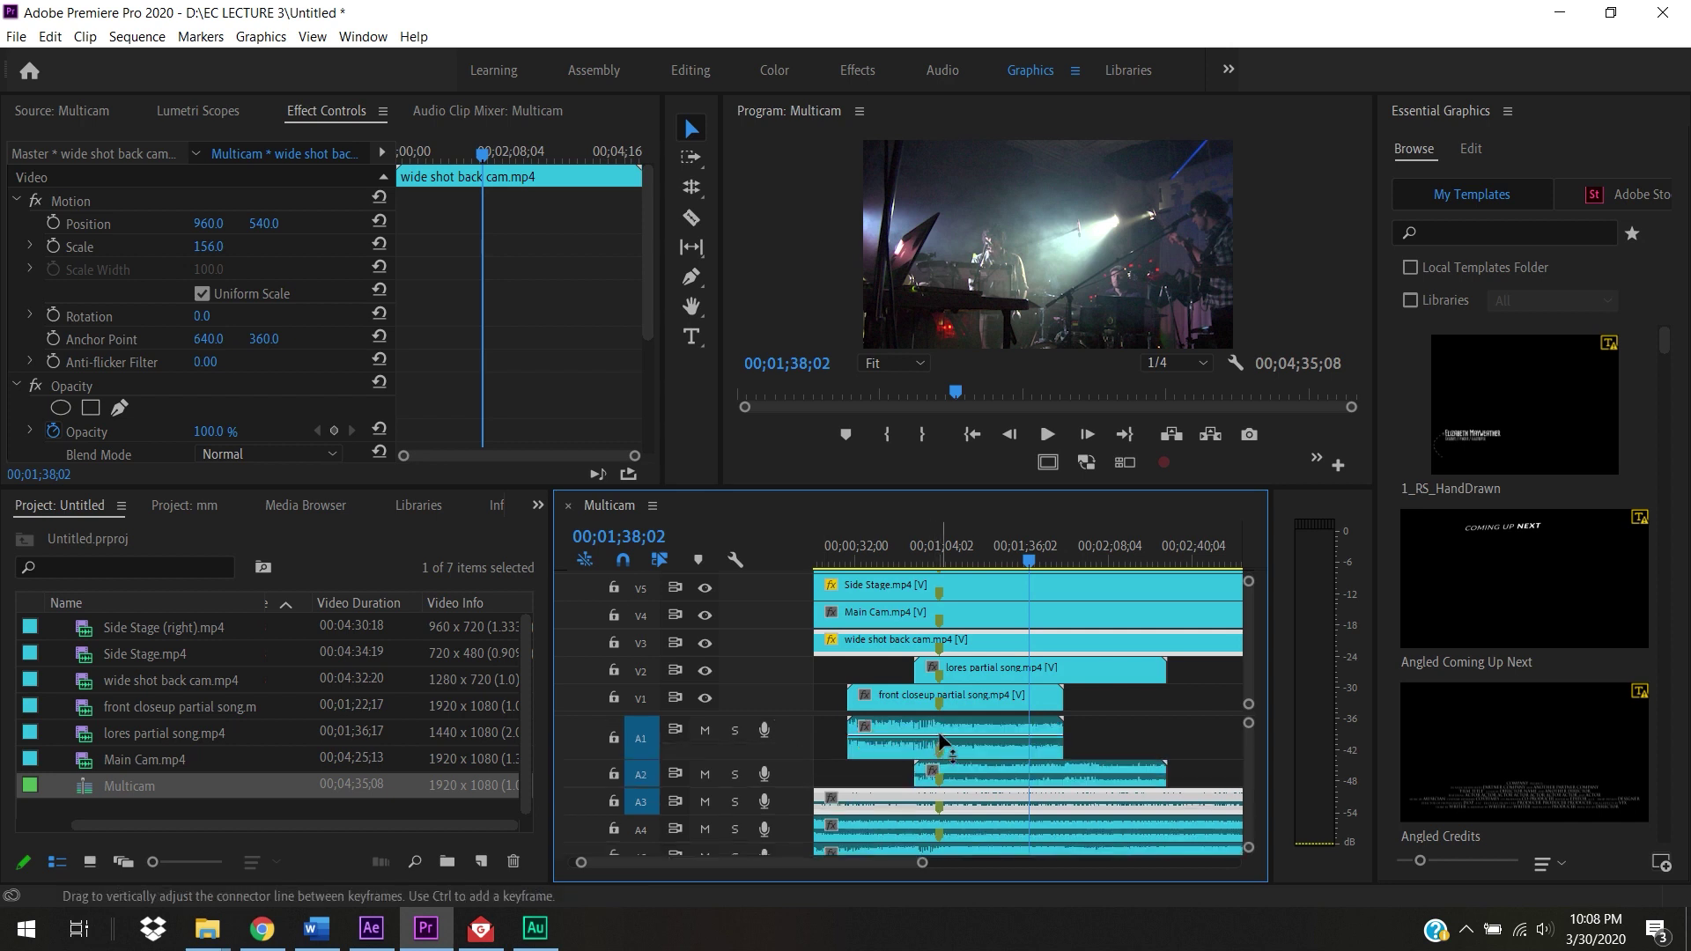
pyautogui.click(944, 747)
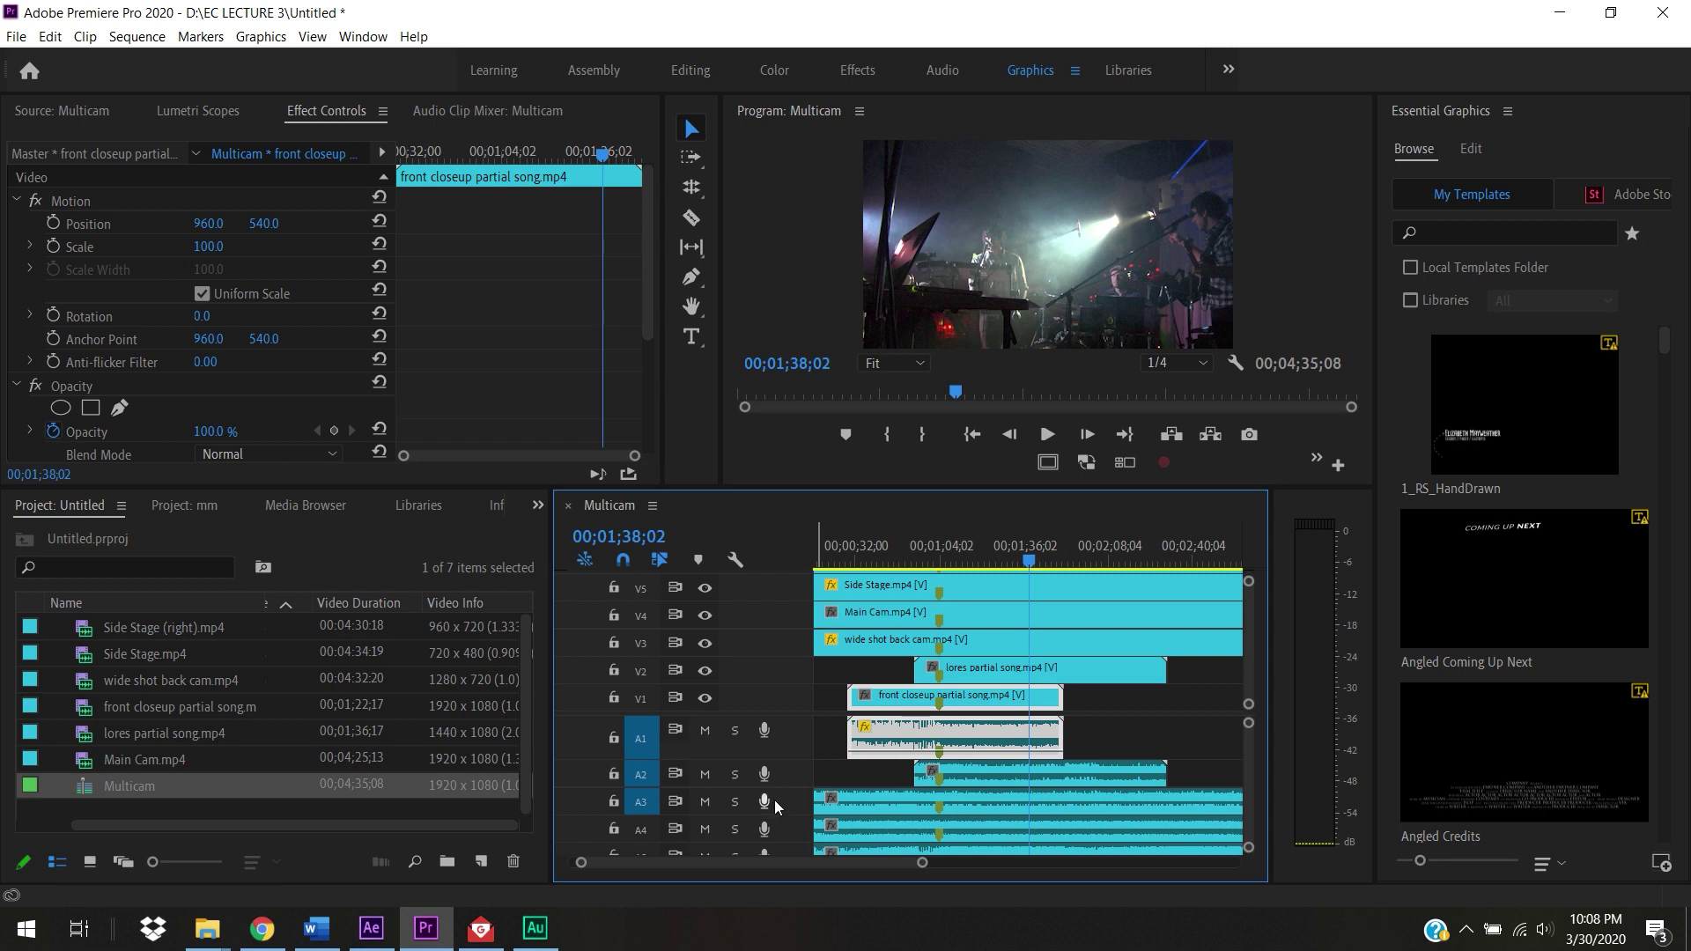
pyautogui.moveTo(774, 790); pyautogui.dragTo(775, 810)
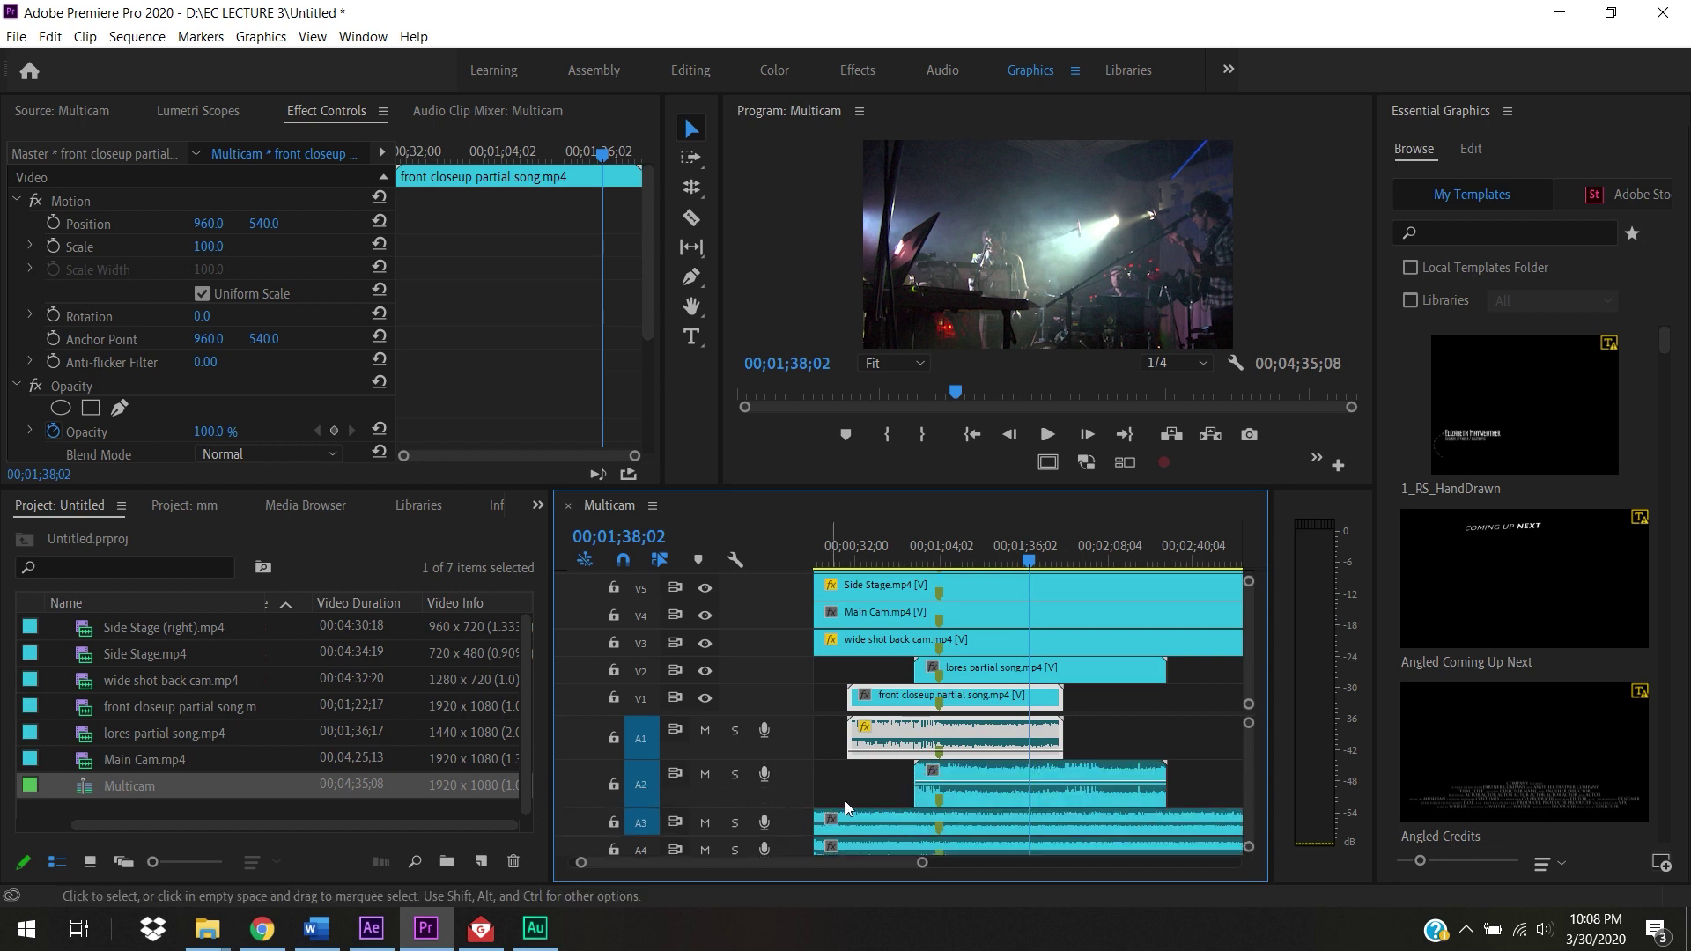
pyautogui.click(1002, 801)
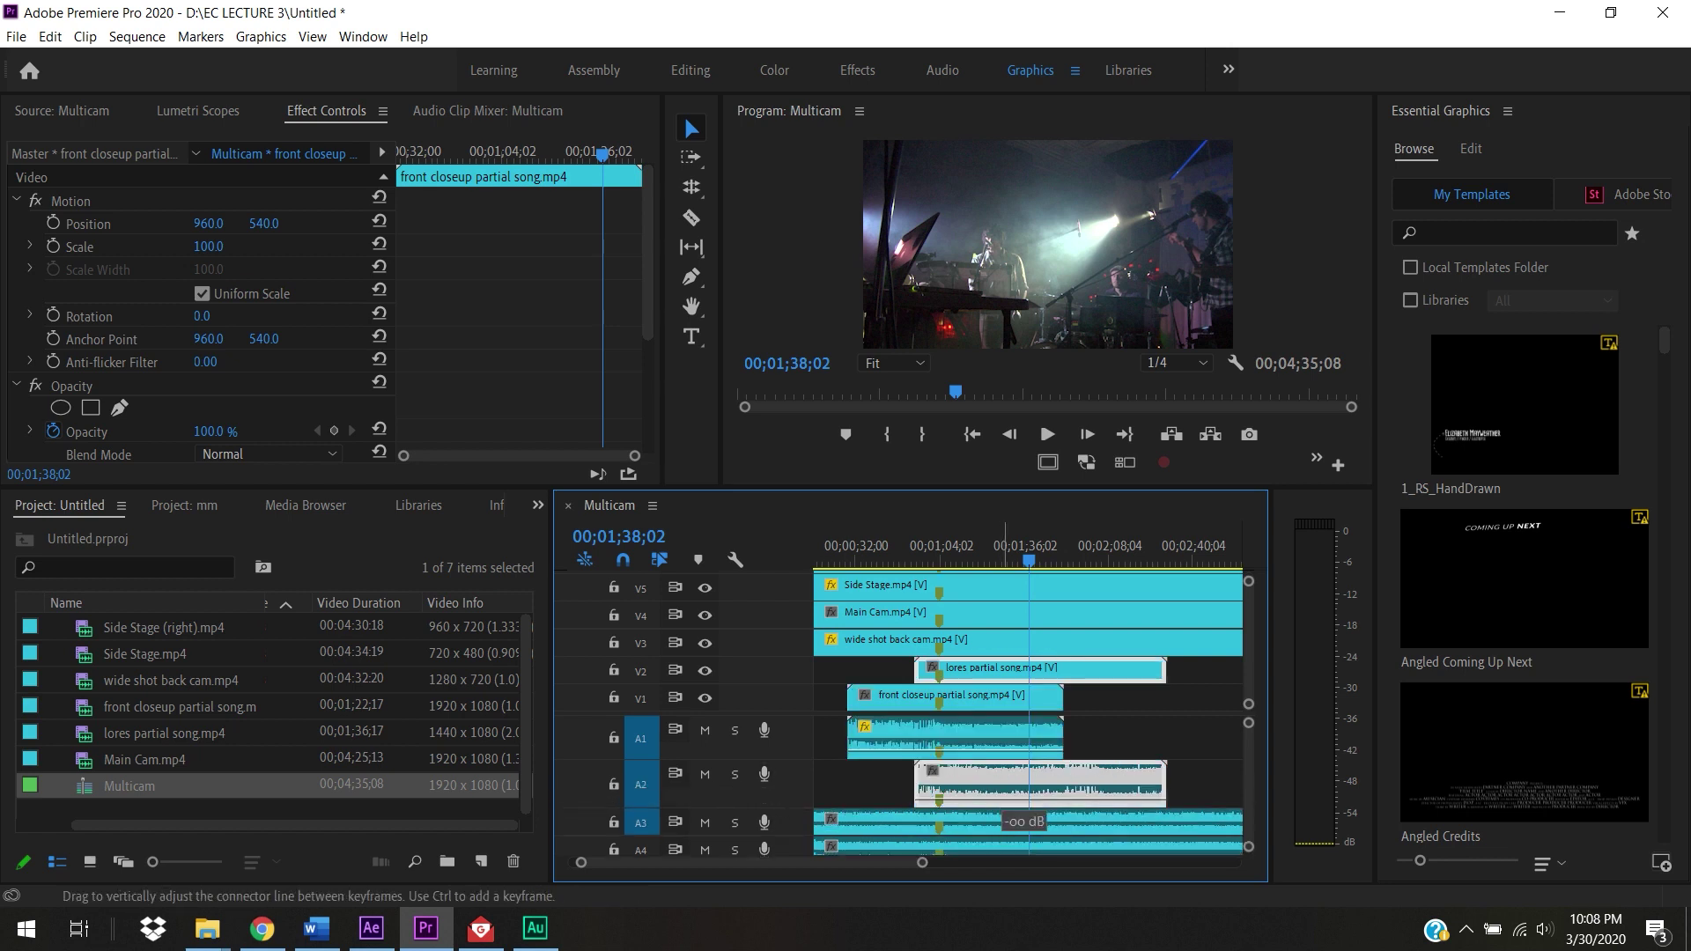
# Step: Identify the wide shot back cam audio on A3, and enlarge track A4 to silence the Main Cam audio
pyautogui.scroll(-3, 1249, 742)
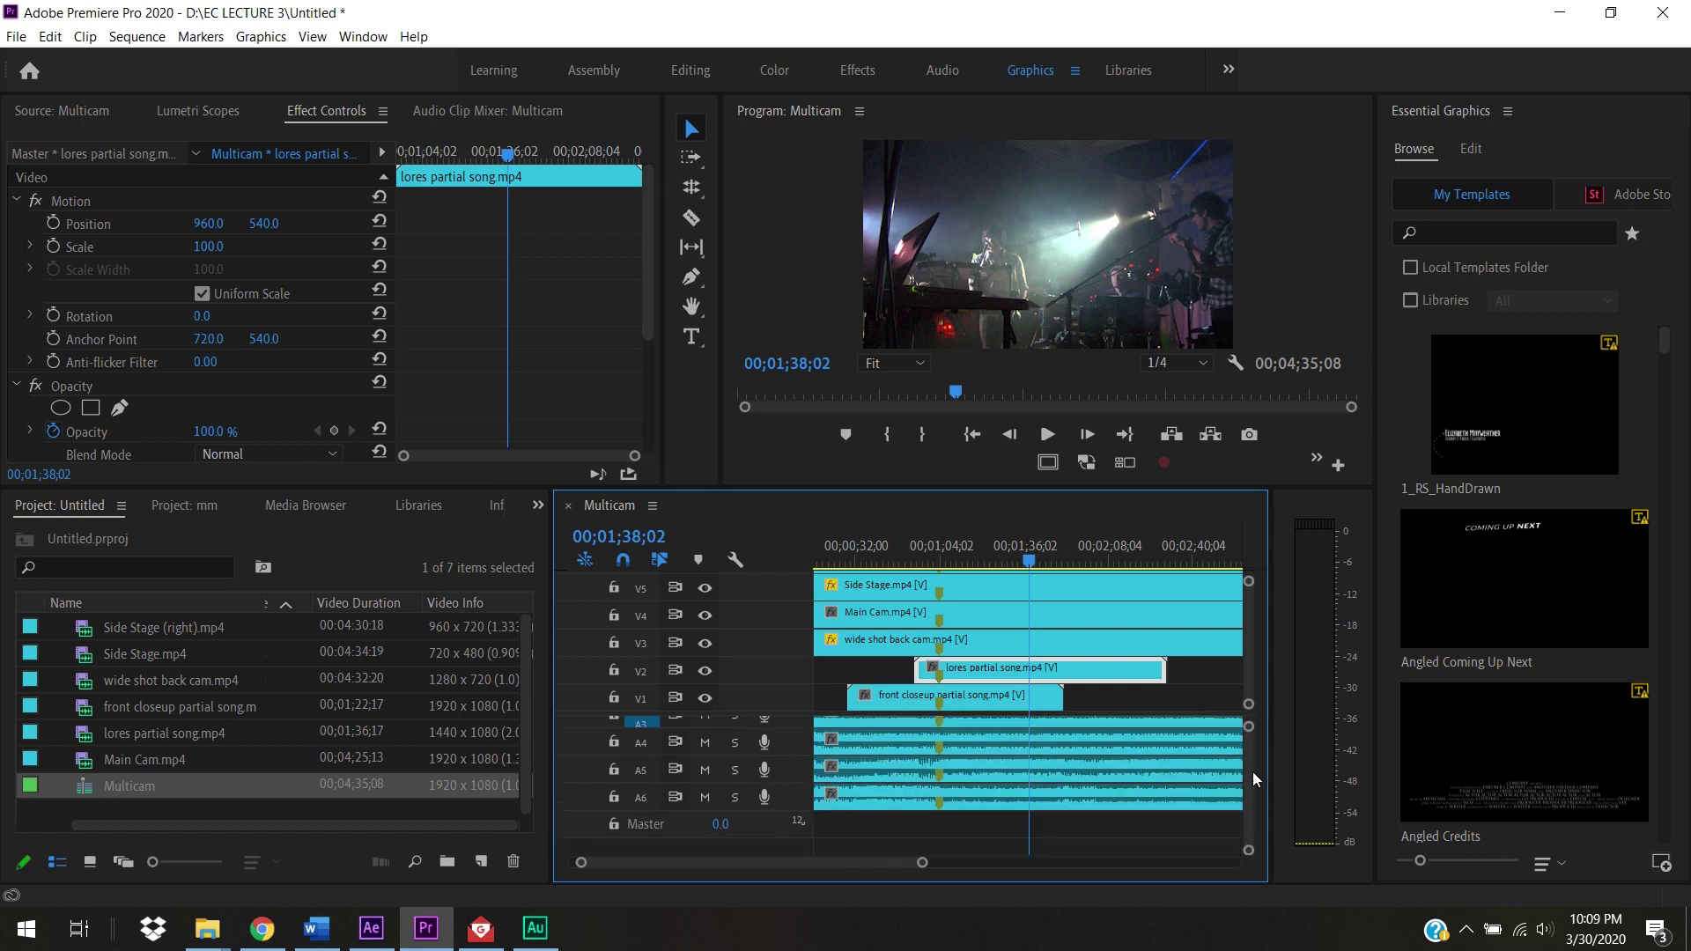
pyautogui.scroll(3, 1254, 749)
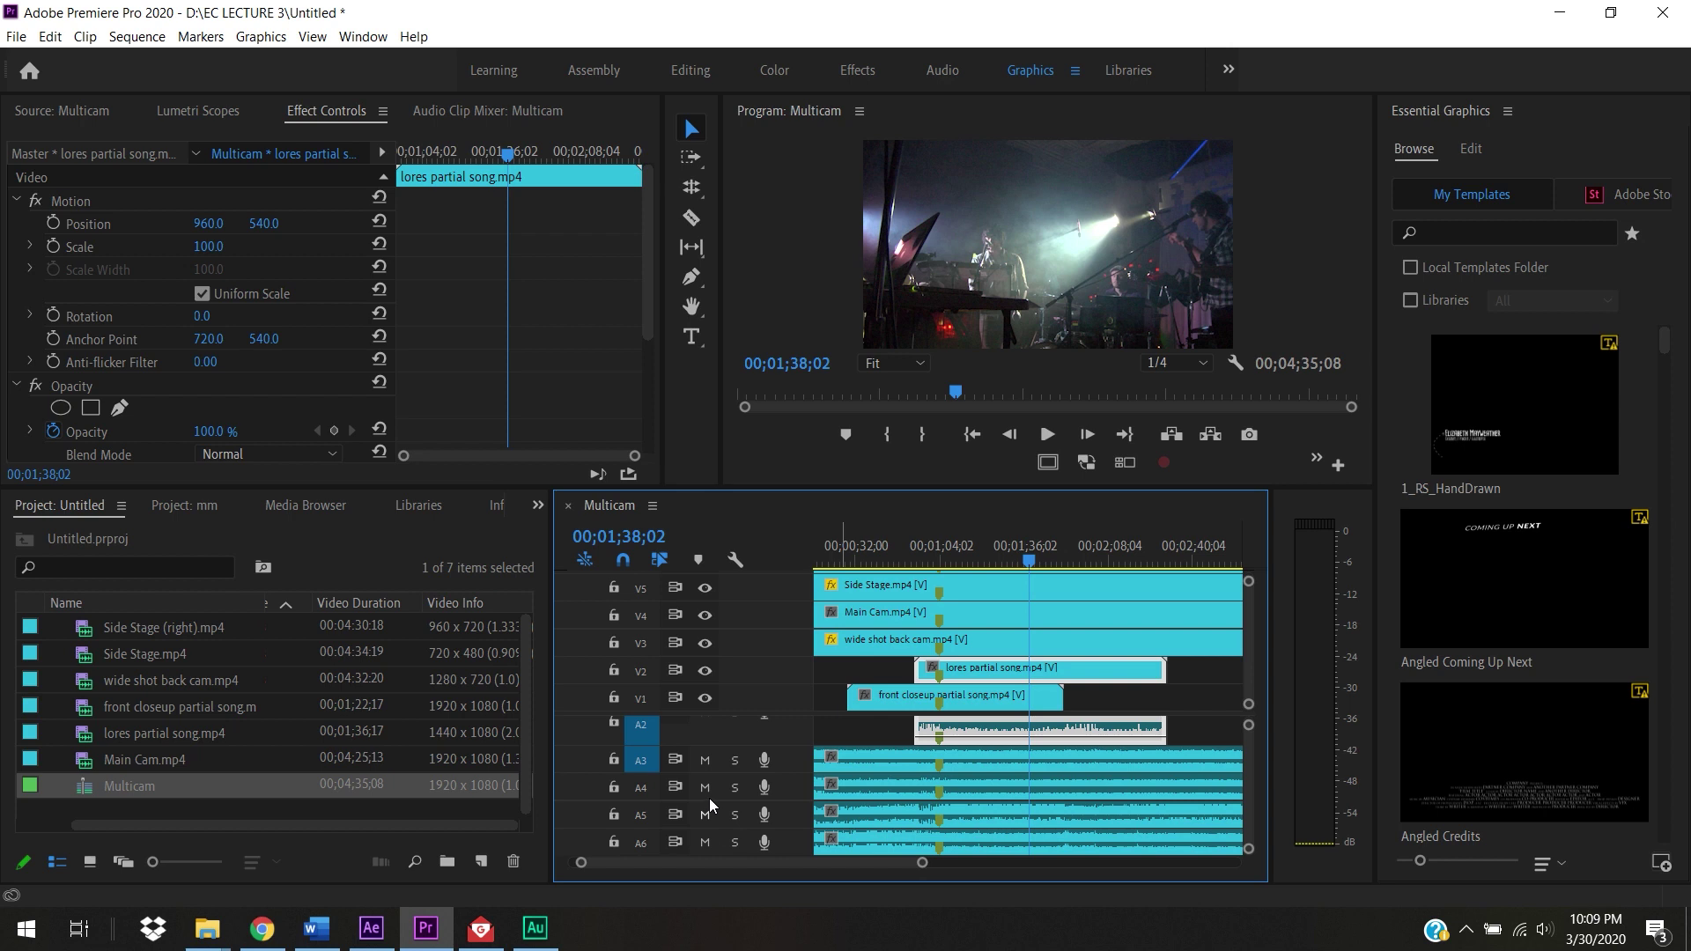
pyautogui.click(870, 768)
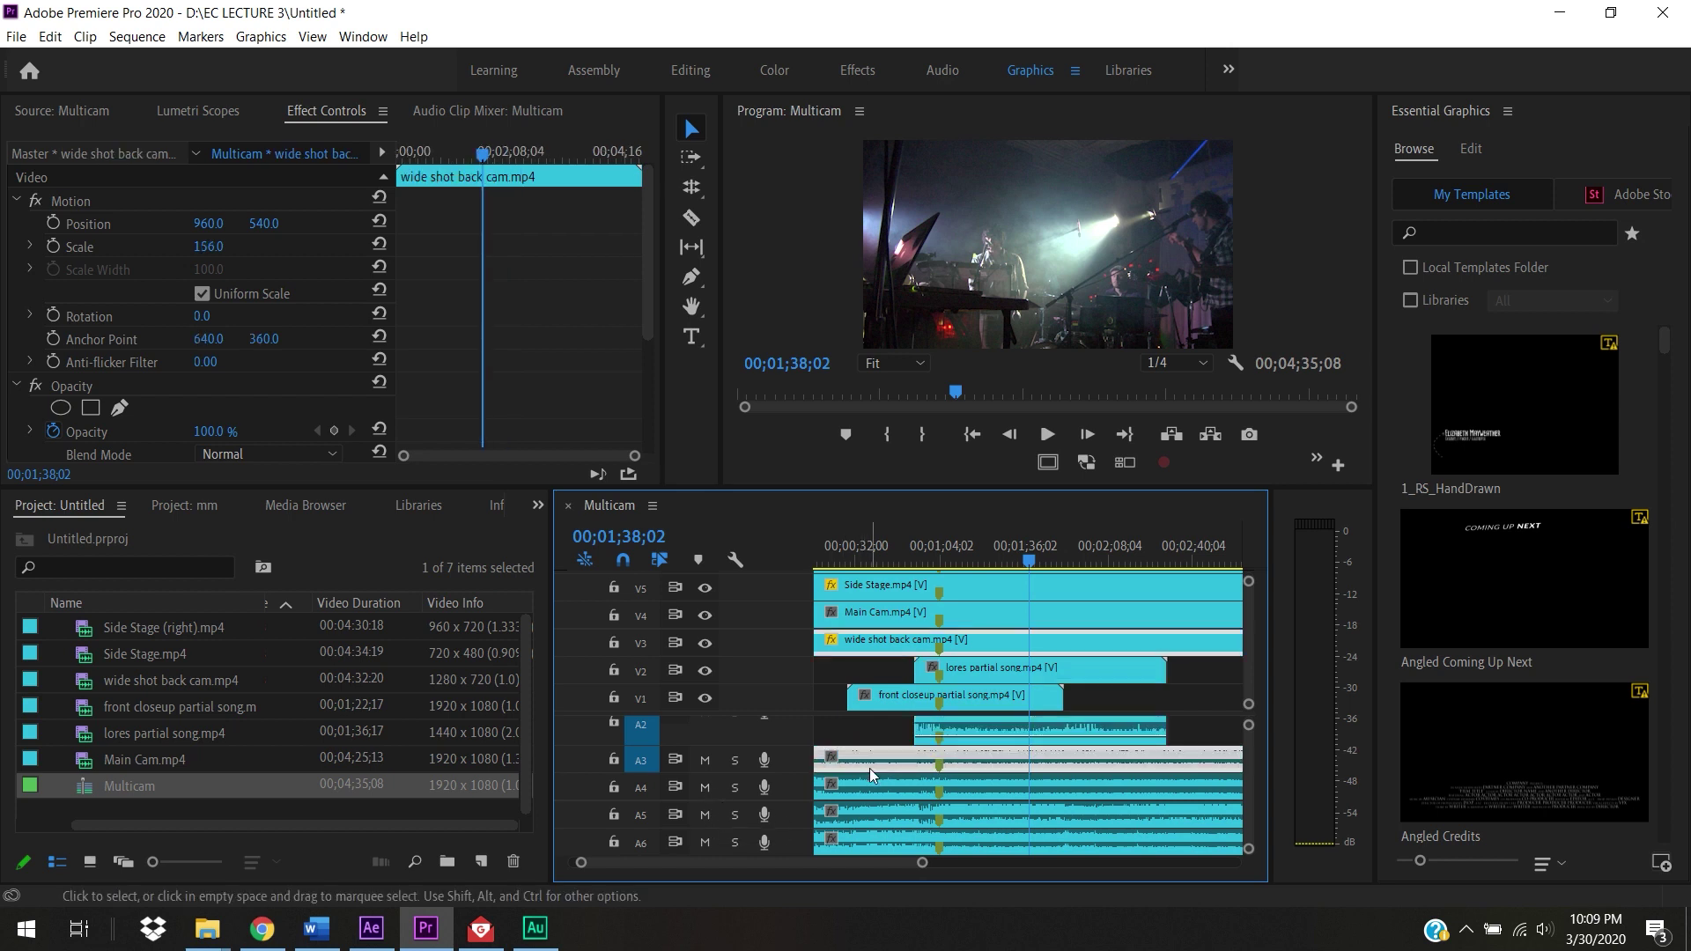
pyautogui.scroll(3, 911, 819)
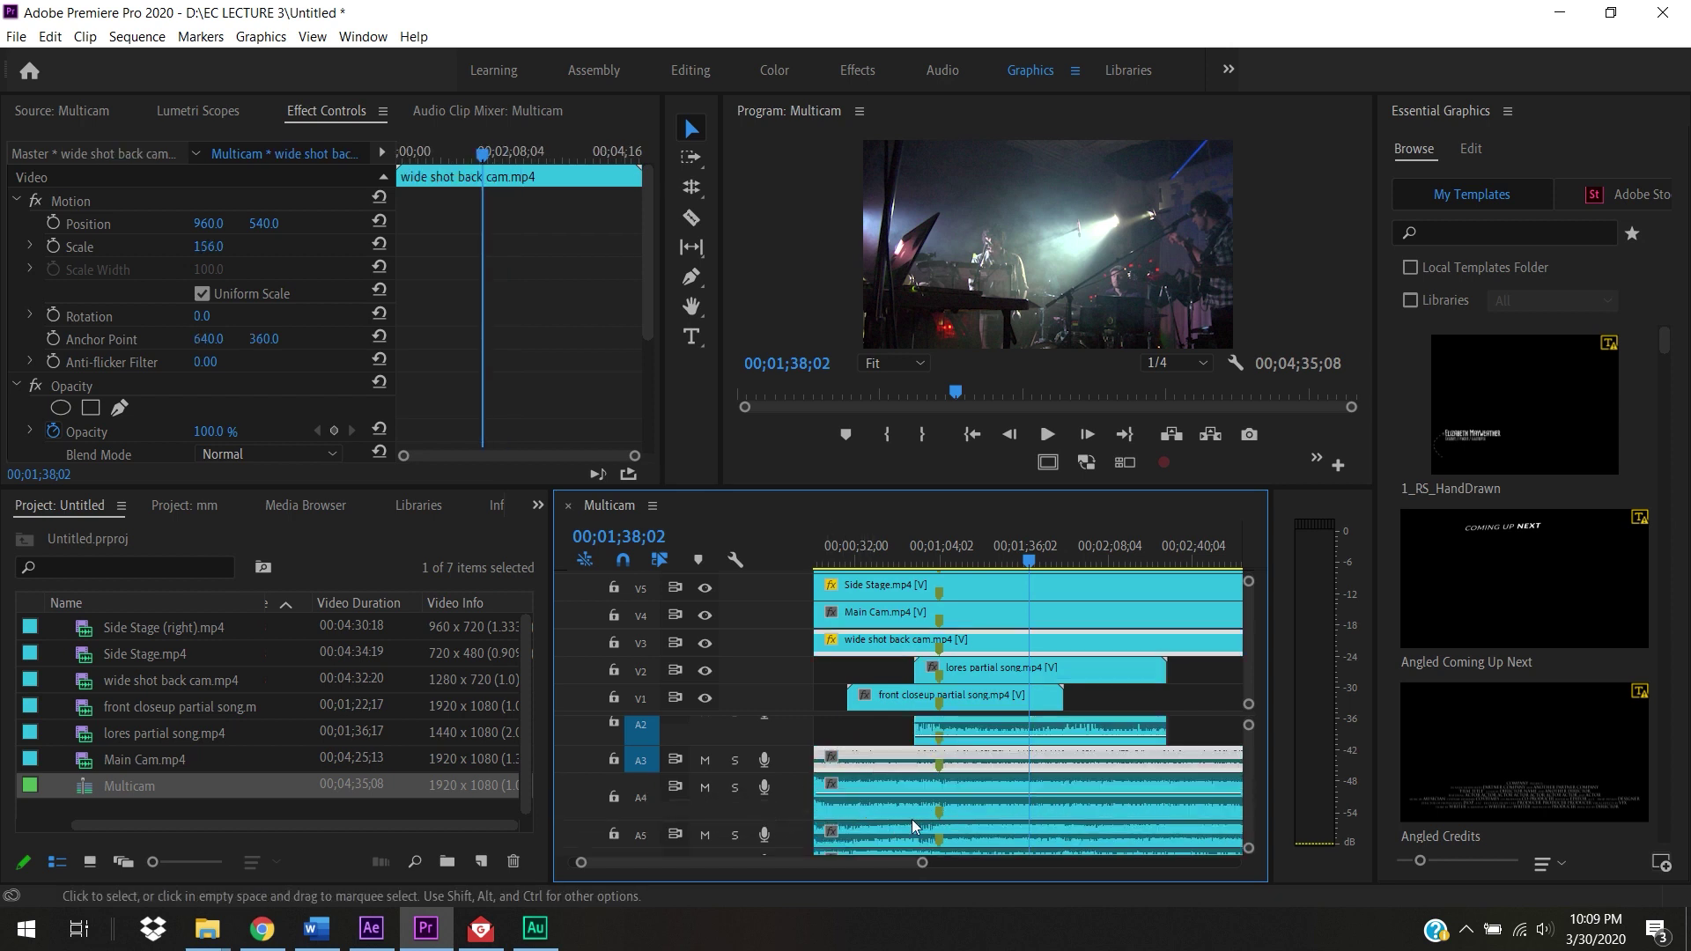
pyautogui.click(957, 805)
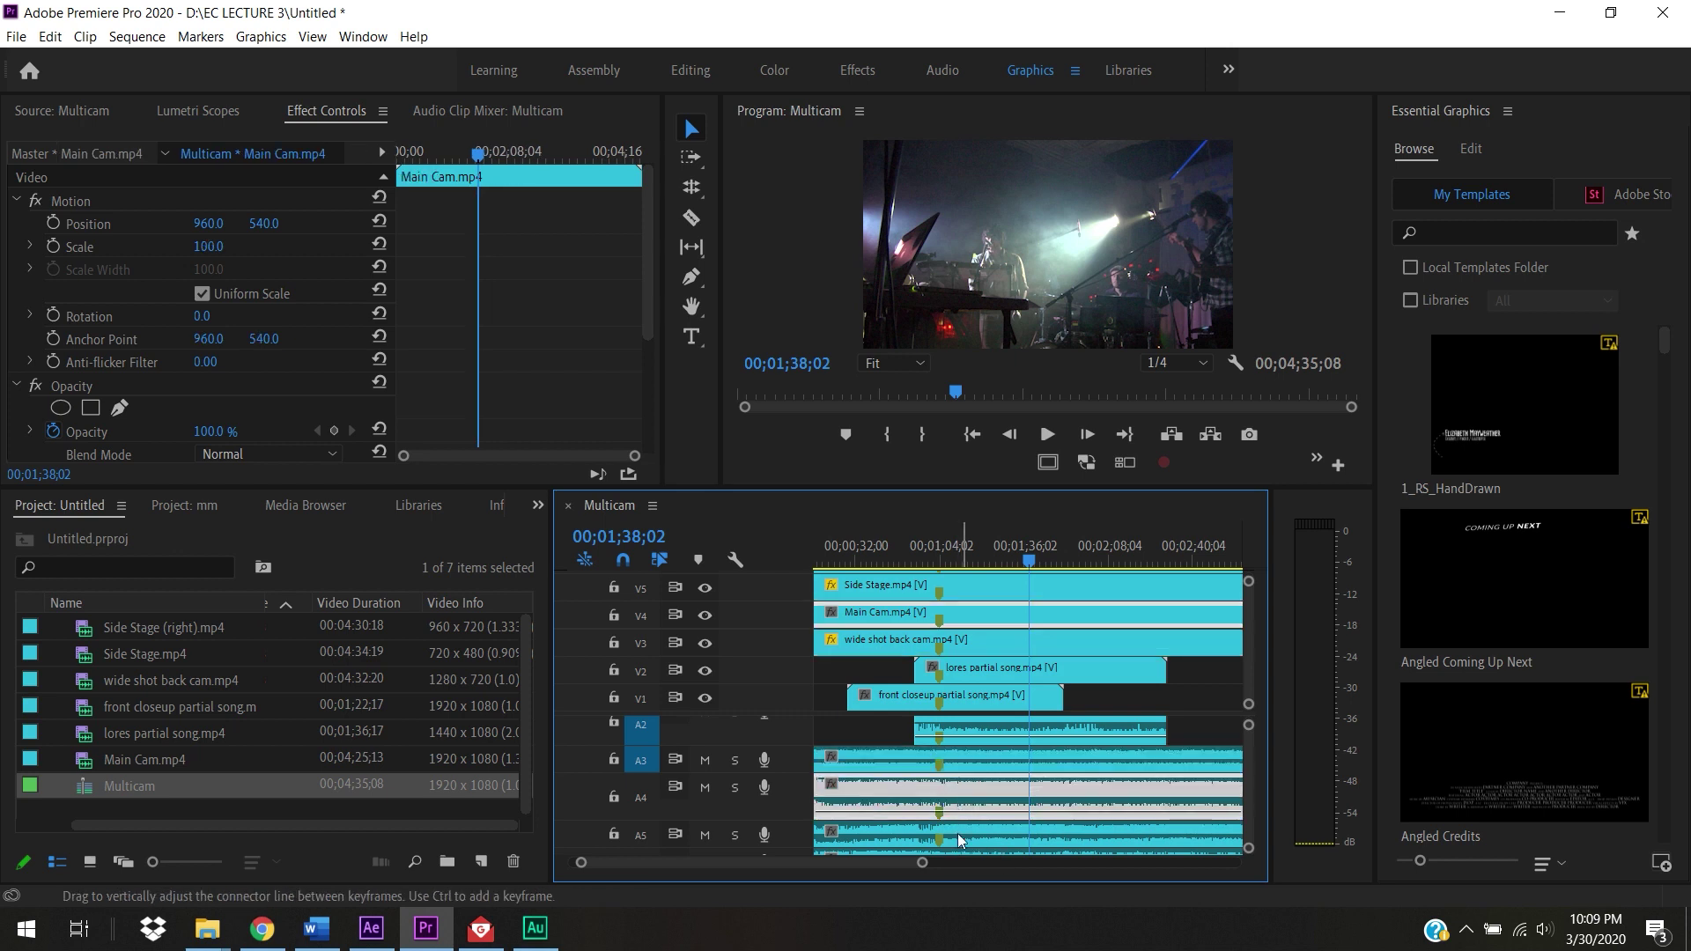
# Step: Enlarge audio tracks A5 and A6 and silence the Side Stage and Side Stage (right) audio clips
pyautogui.scroll(-2, 1245, 779)
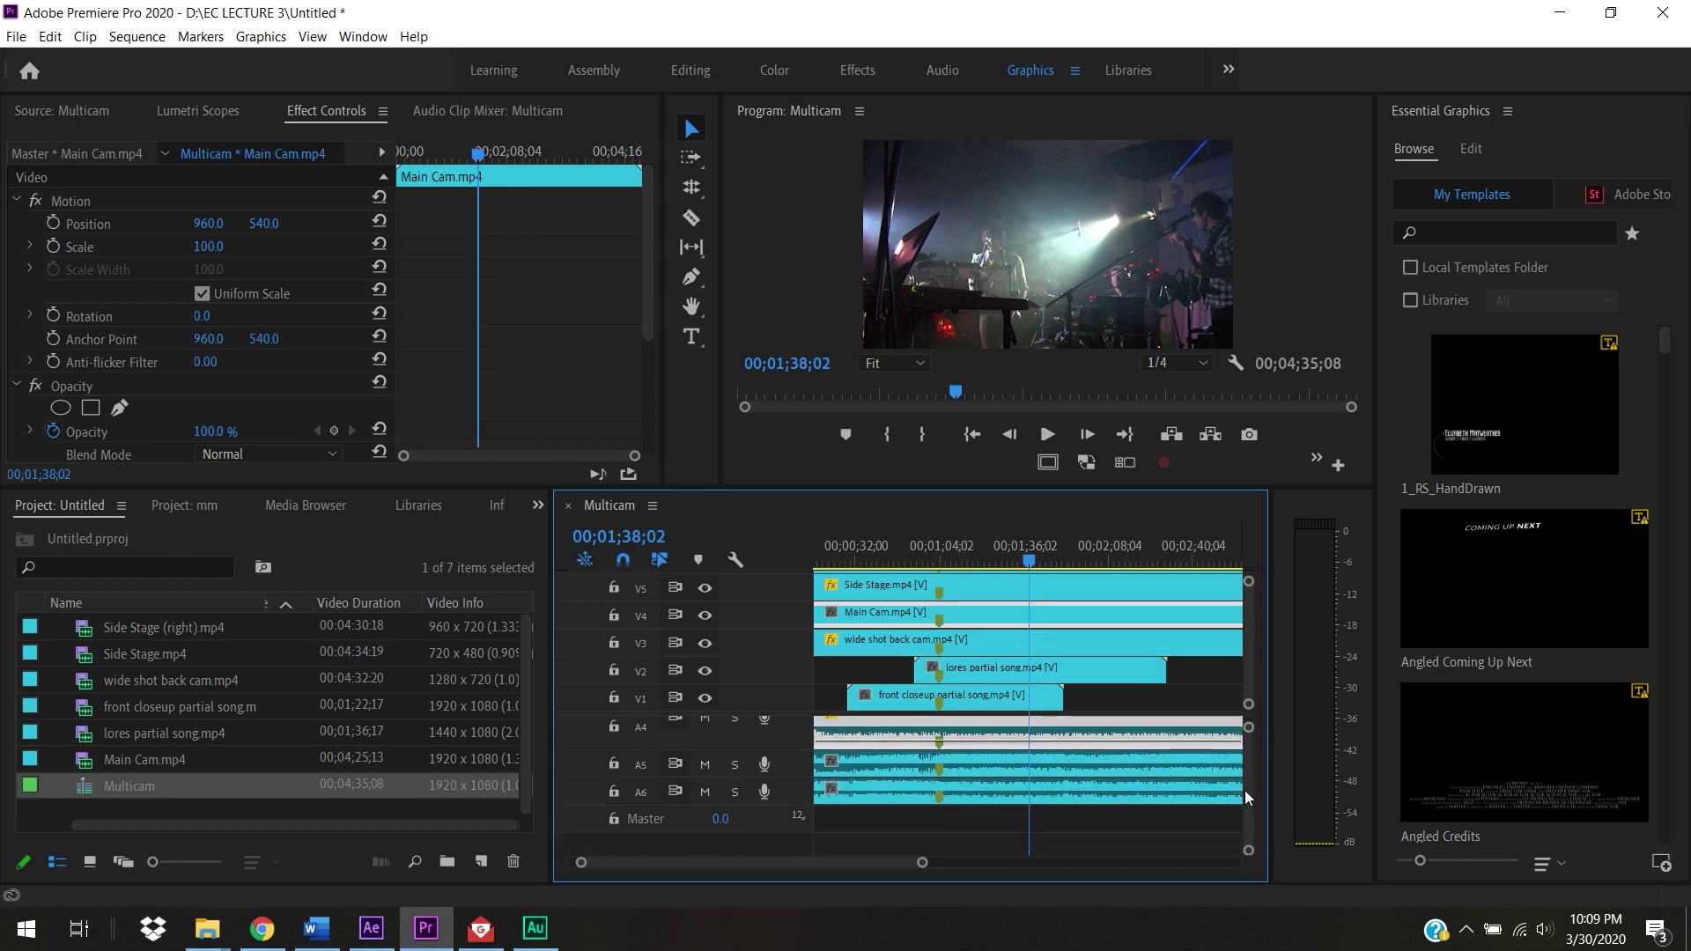
pyautogui.scroll(3, 992, 785)
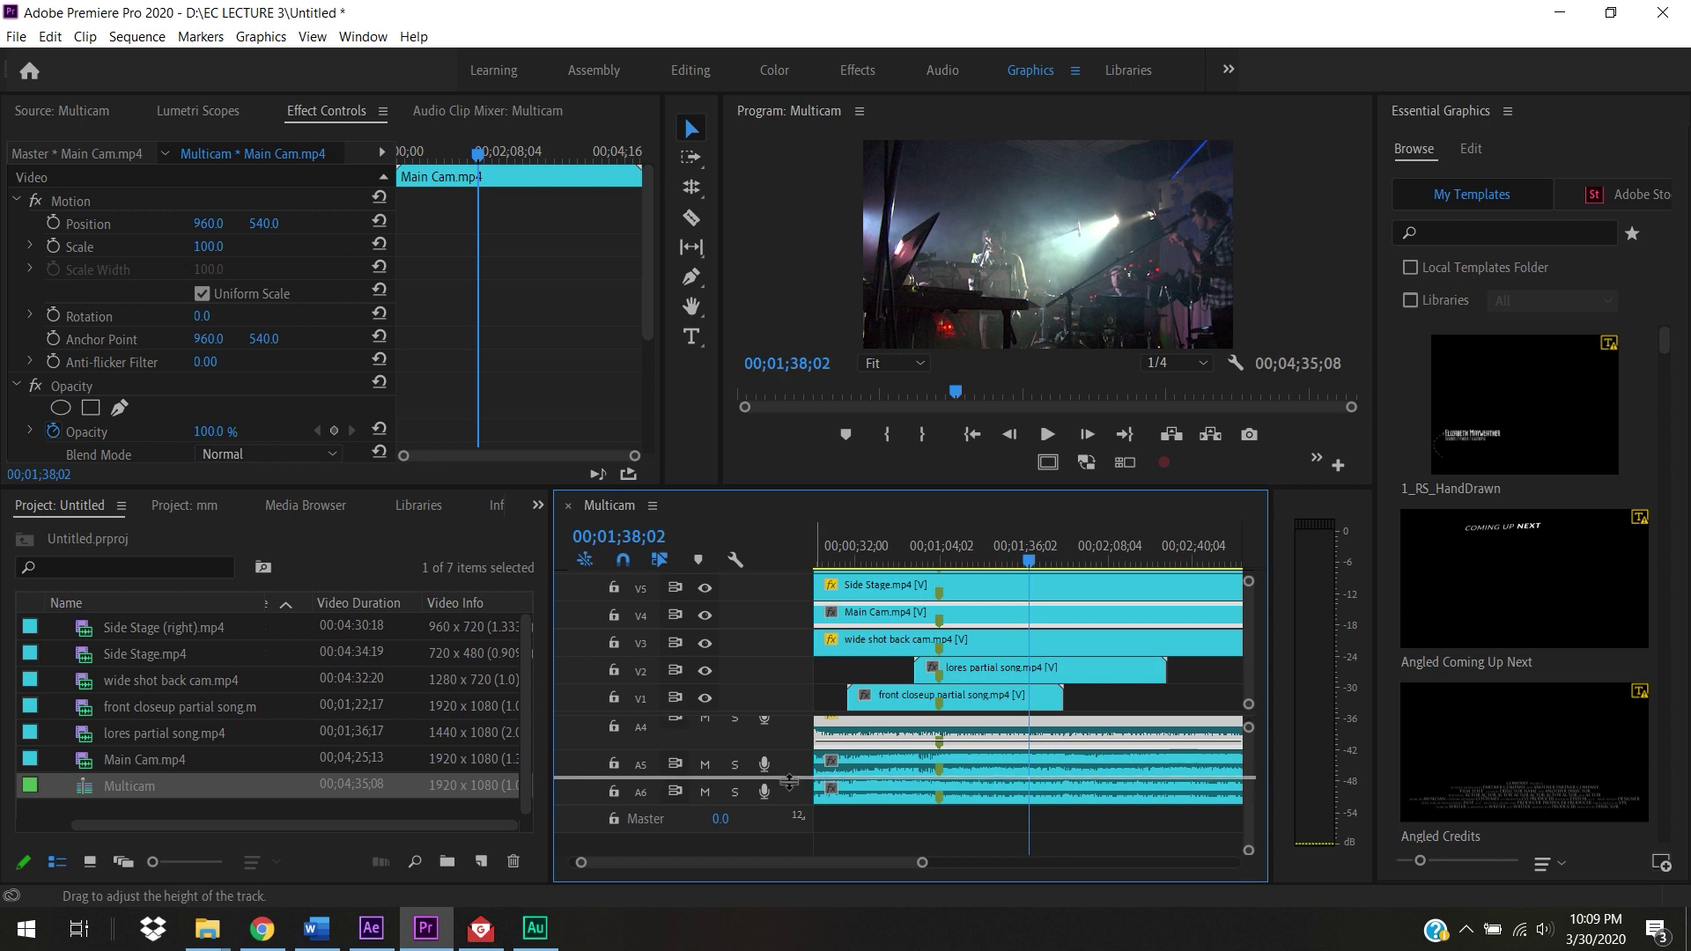
pyautogui.click(1012, 787)
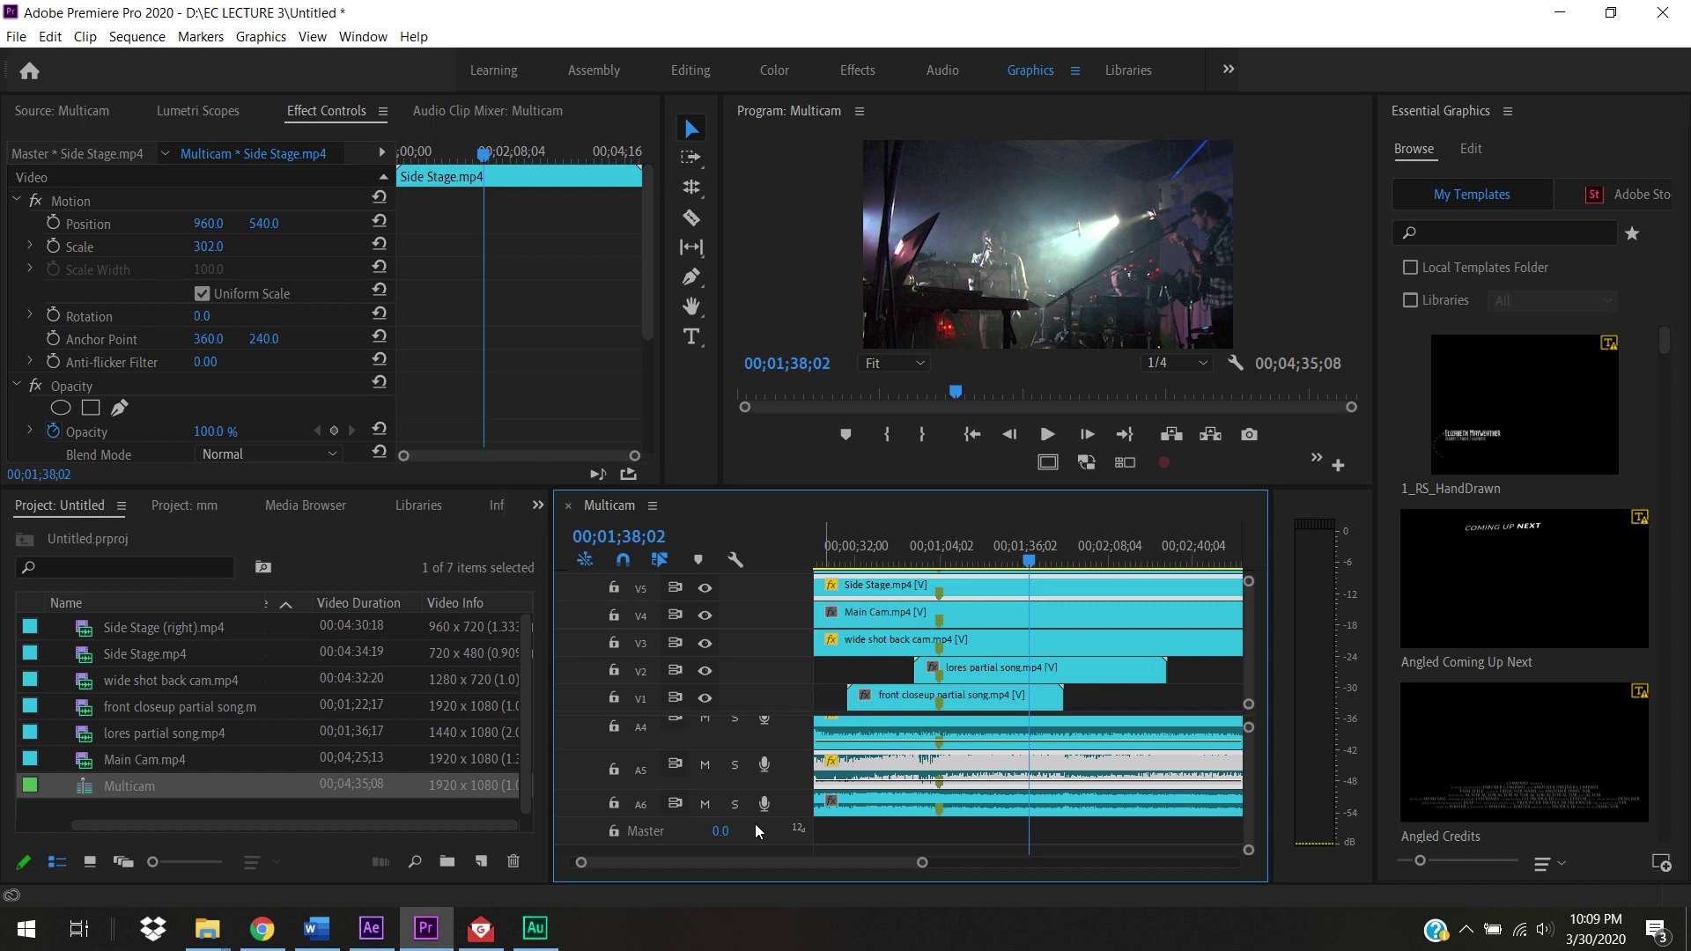
pyautogui.scroll(2, 872, 804)
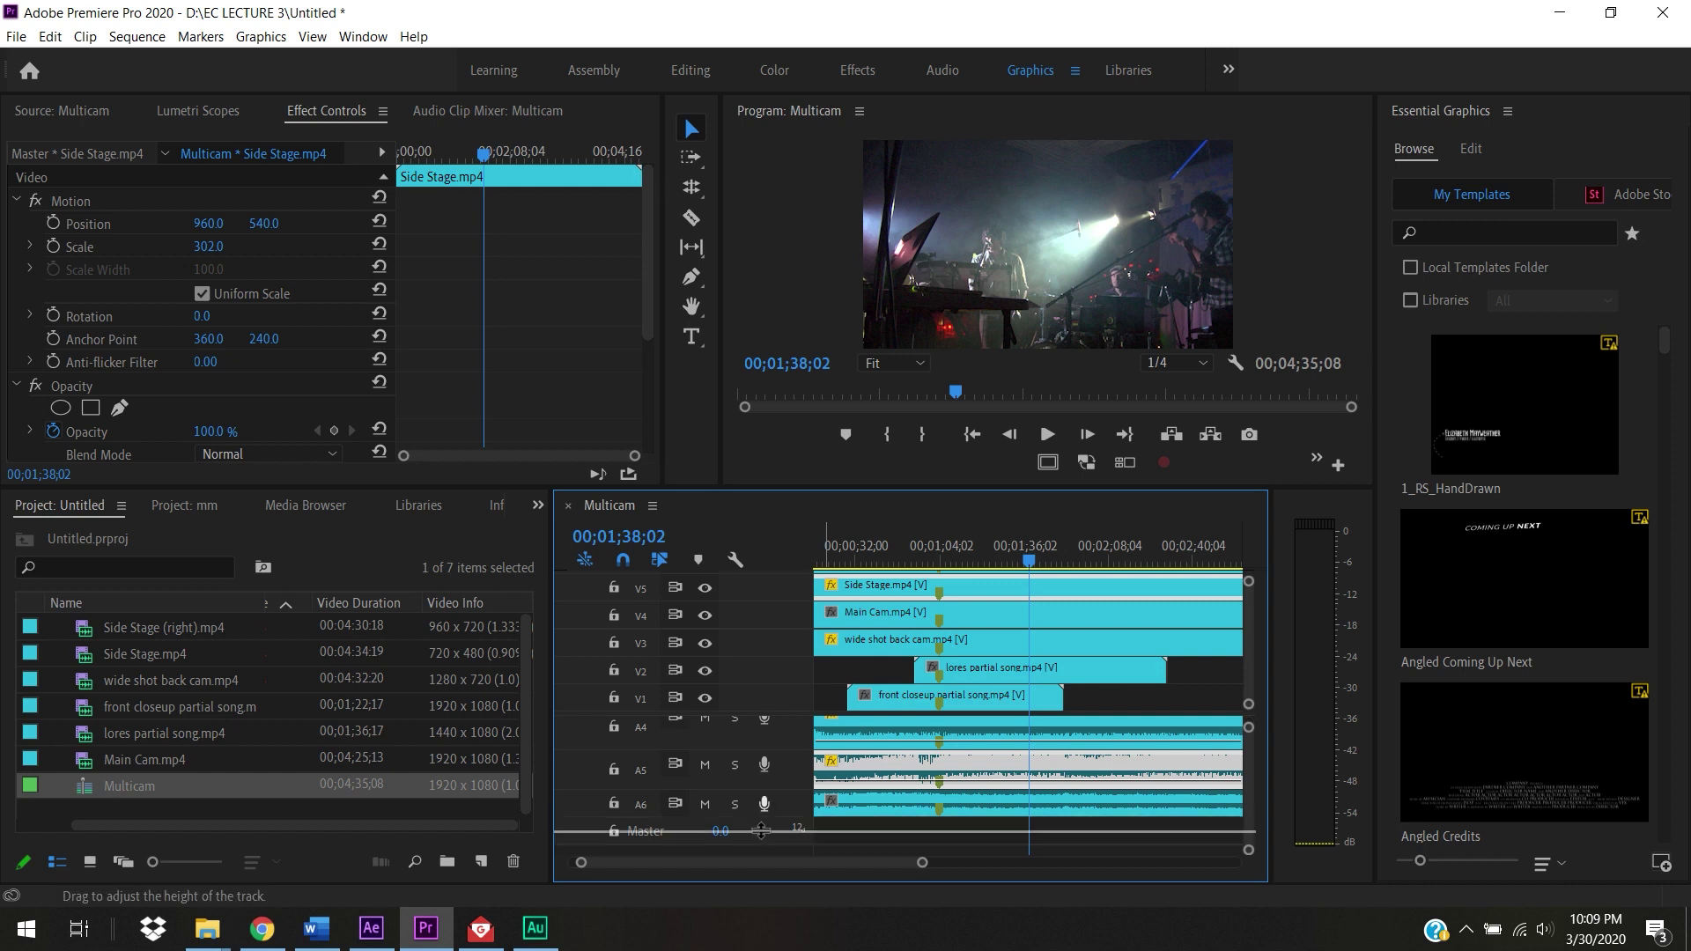
pyautogui.click(874, 805)
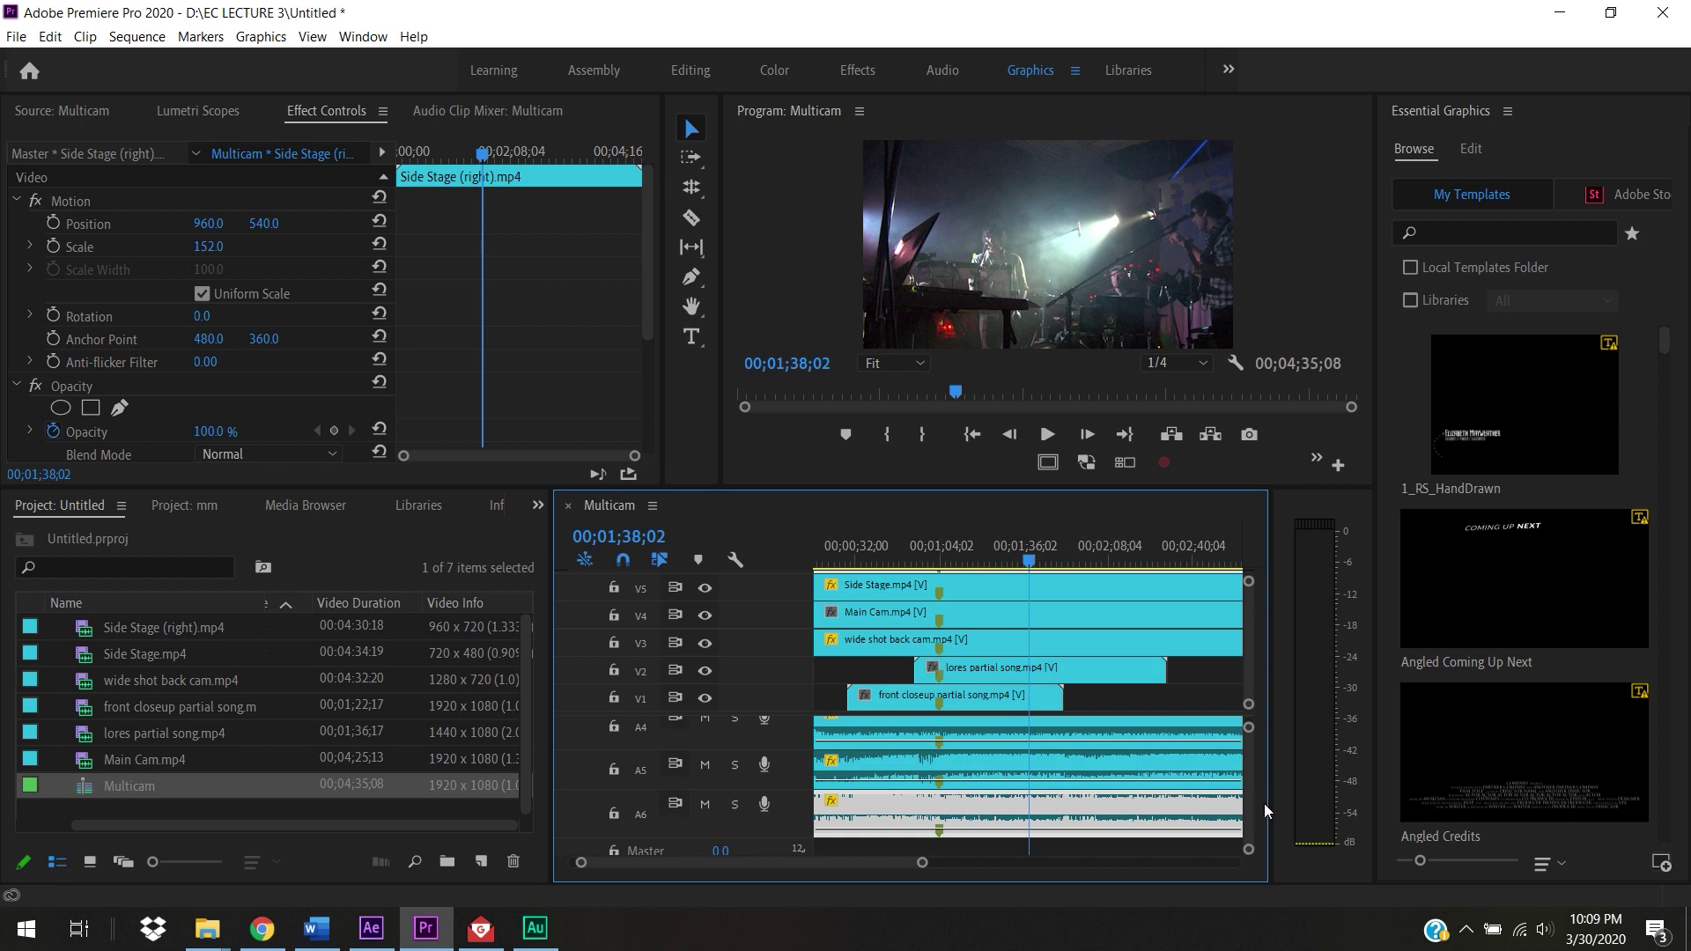
pyautogui.scroll(3, 1253, 777)
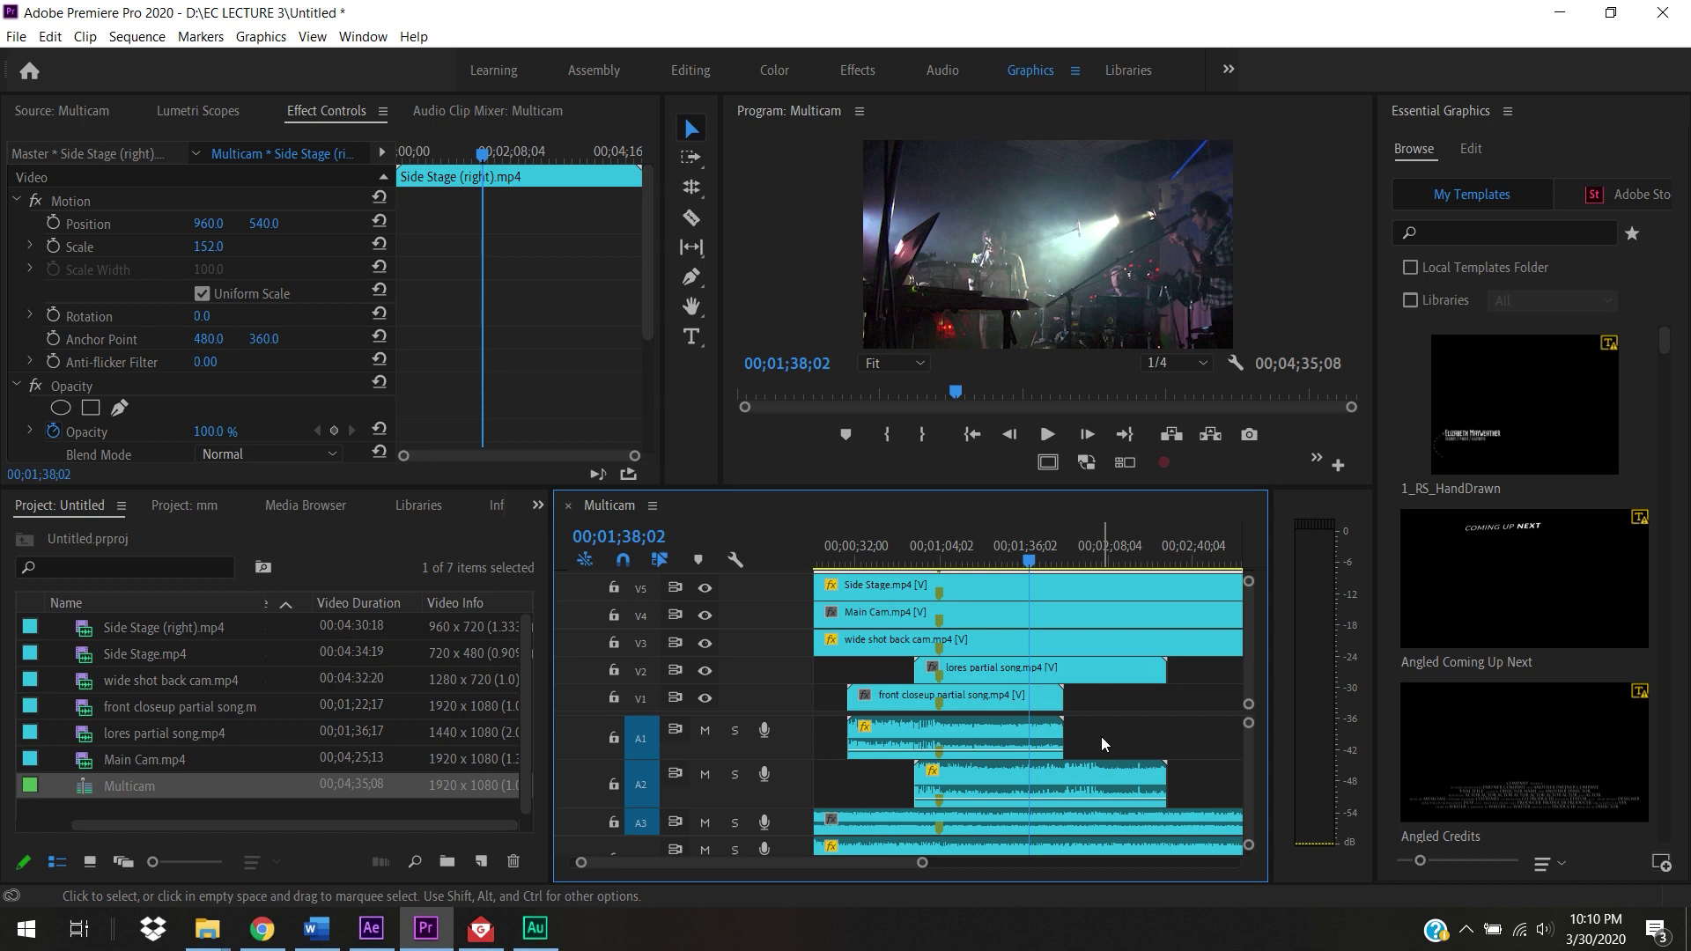
# Step: Close the open Multicam sequence and create a new sequence from the Multicam item in the project
pyautogui.click(569, 506)
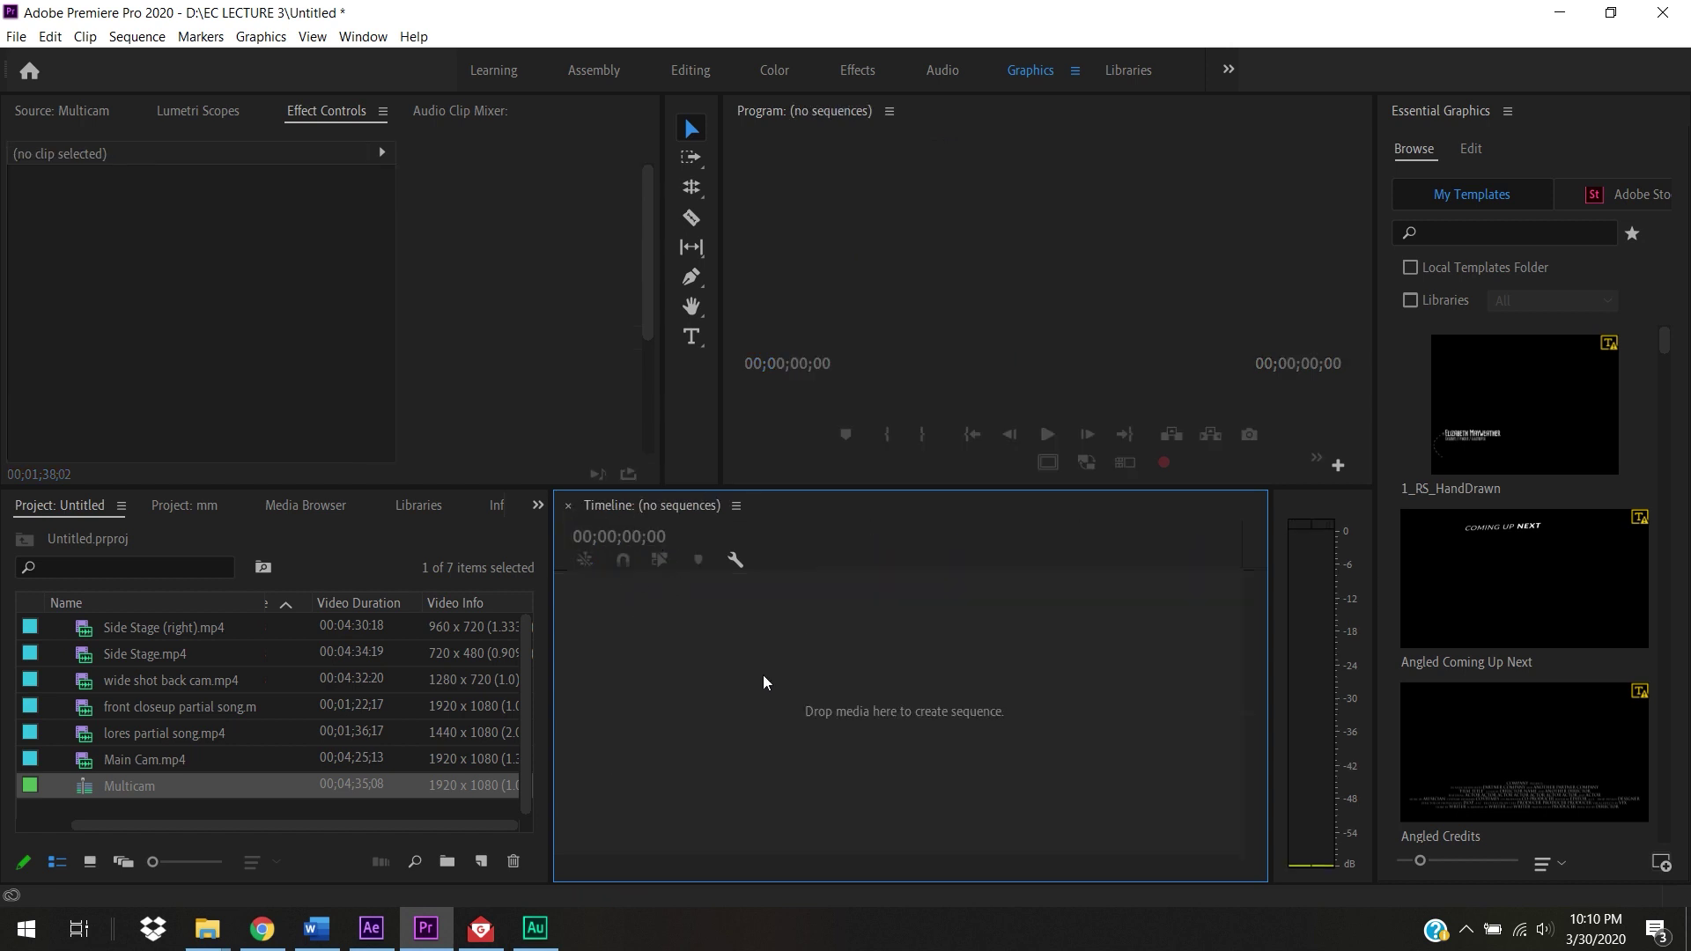
pyautogui.click(197, 811)
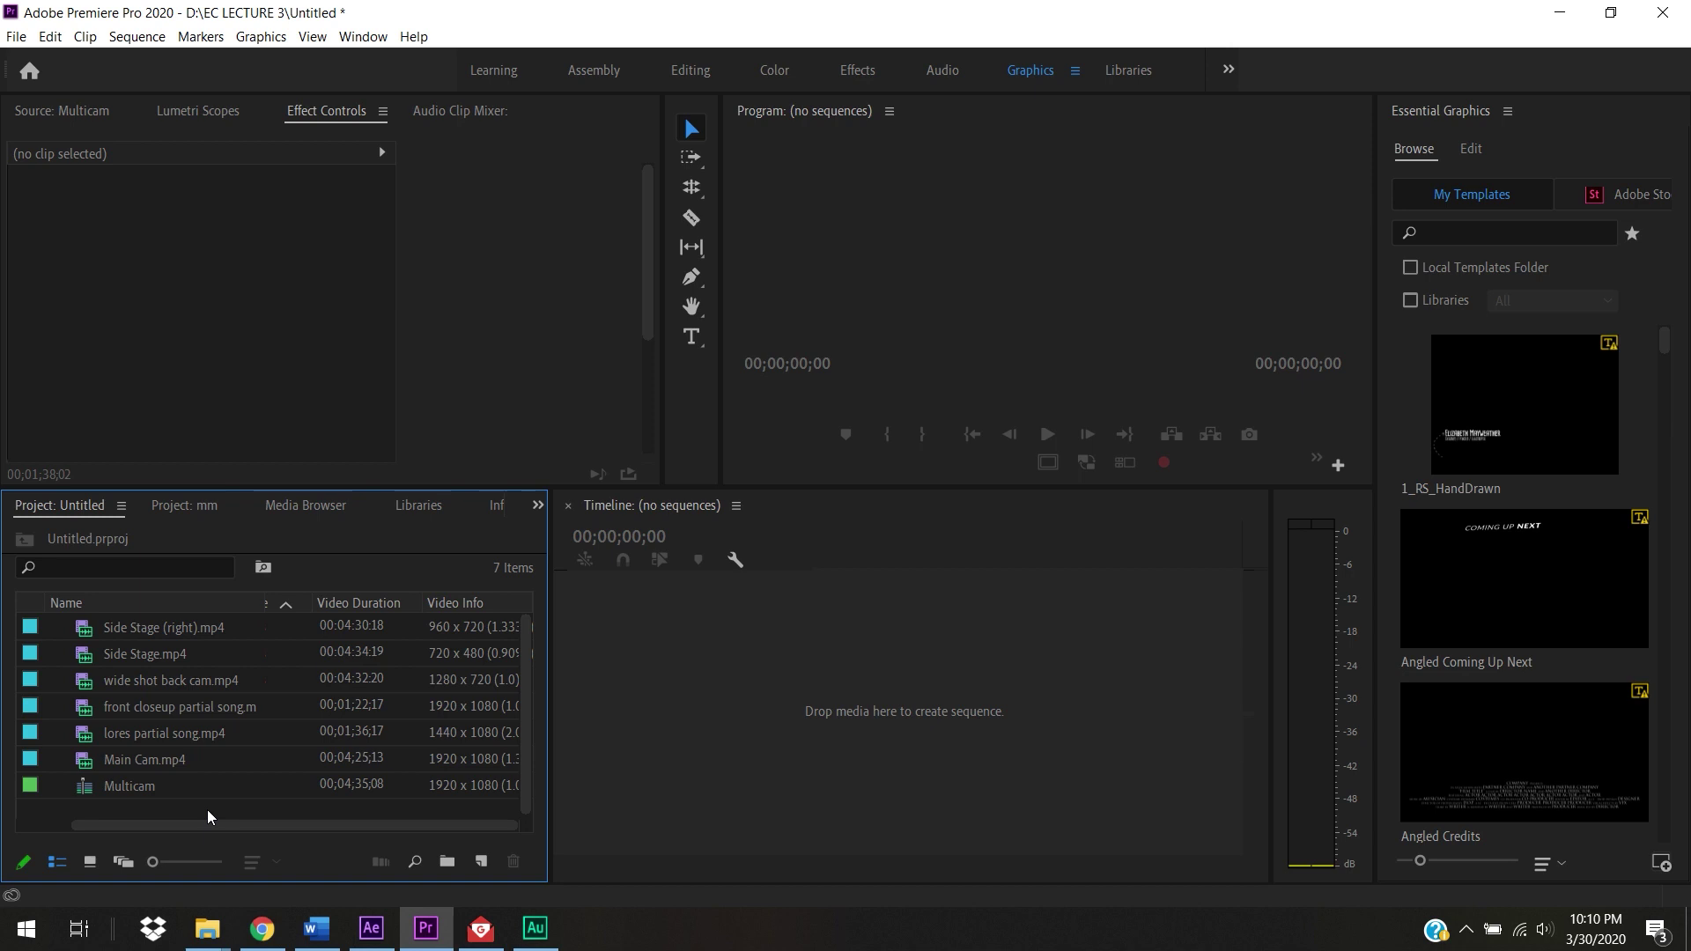
pyautogui.click(112, 791)
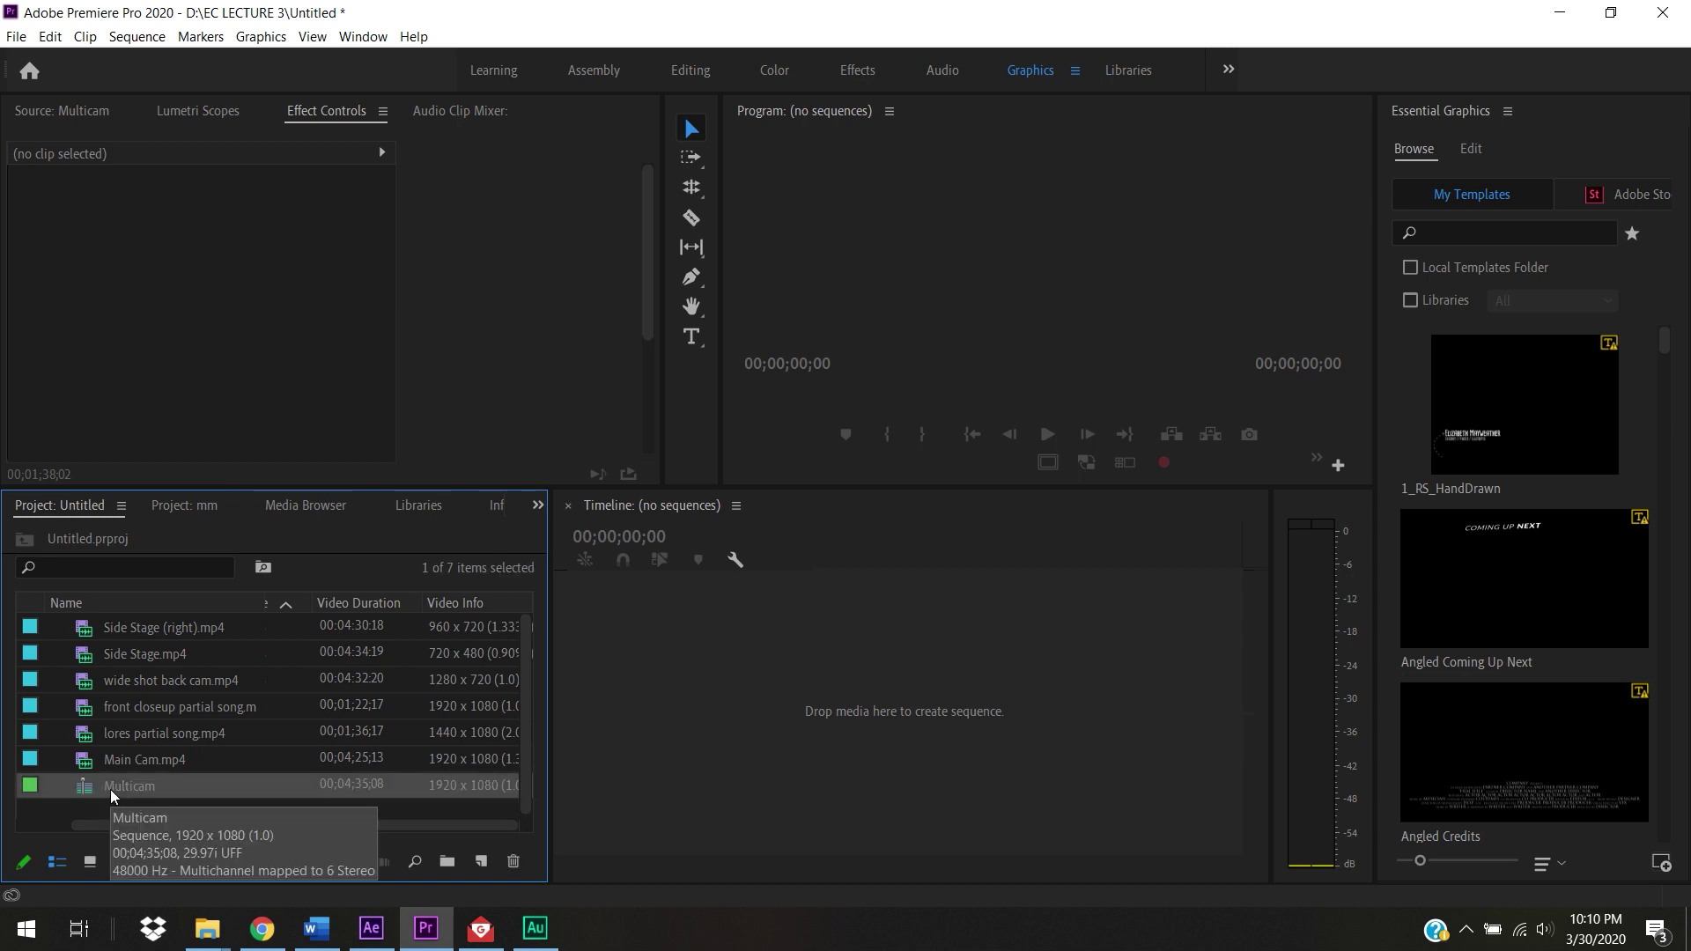
pyautogui.moveTo(90, 786); pyautogui.dragTo(843, 718)
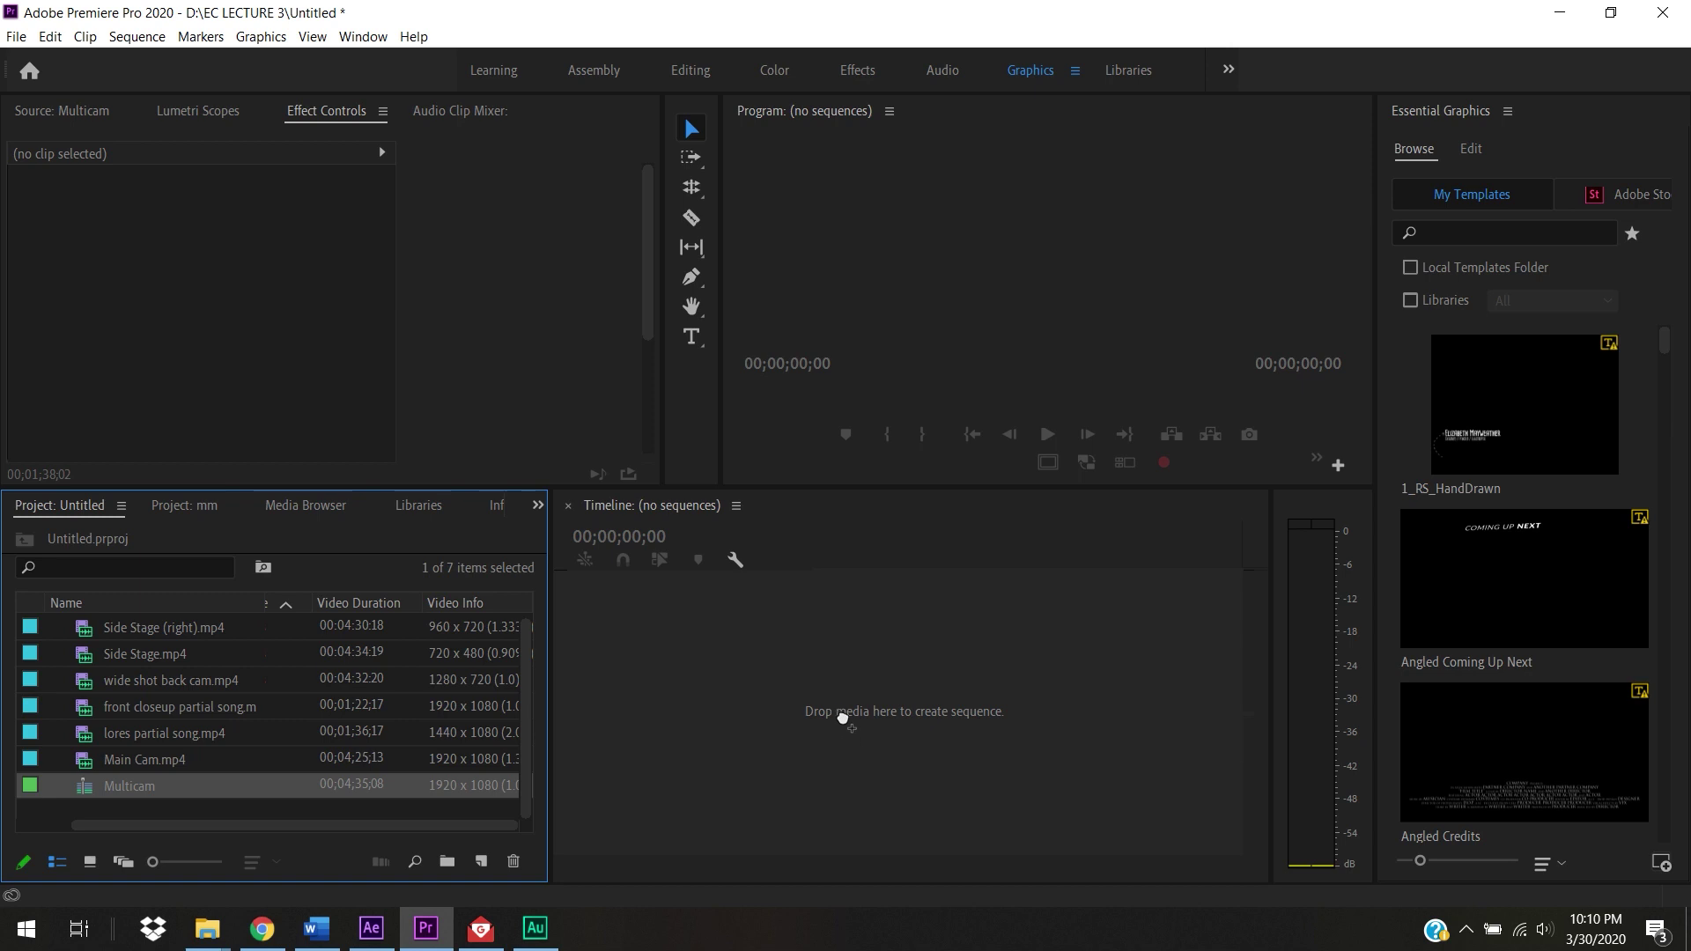
pyautogui.moveTo(843, 718); pyautogui.dragTo(486, 867)
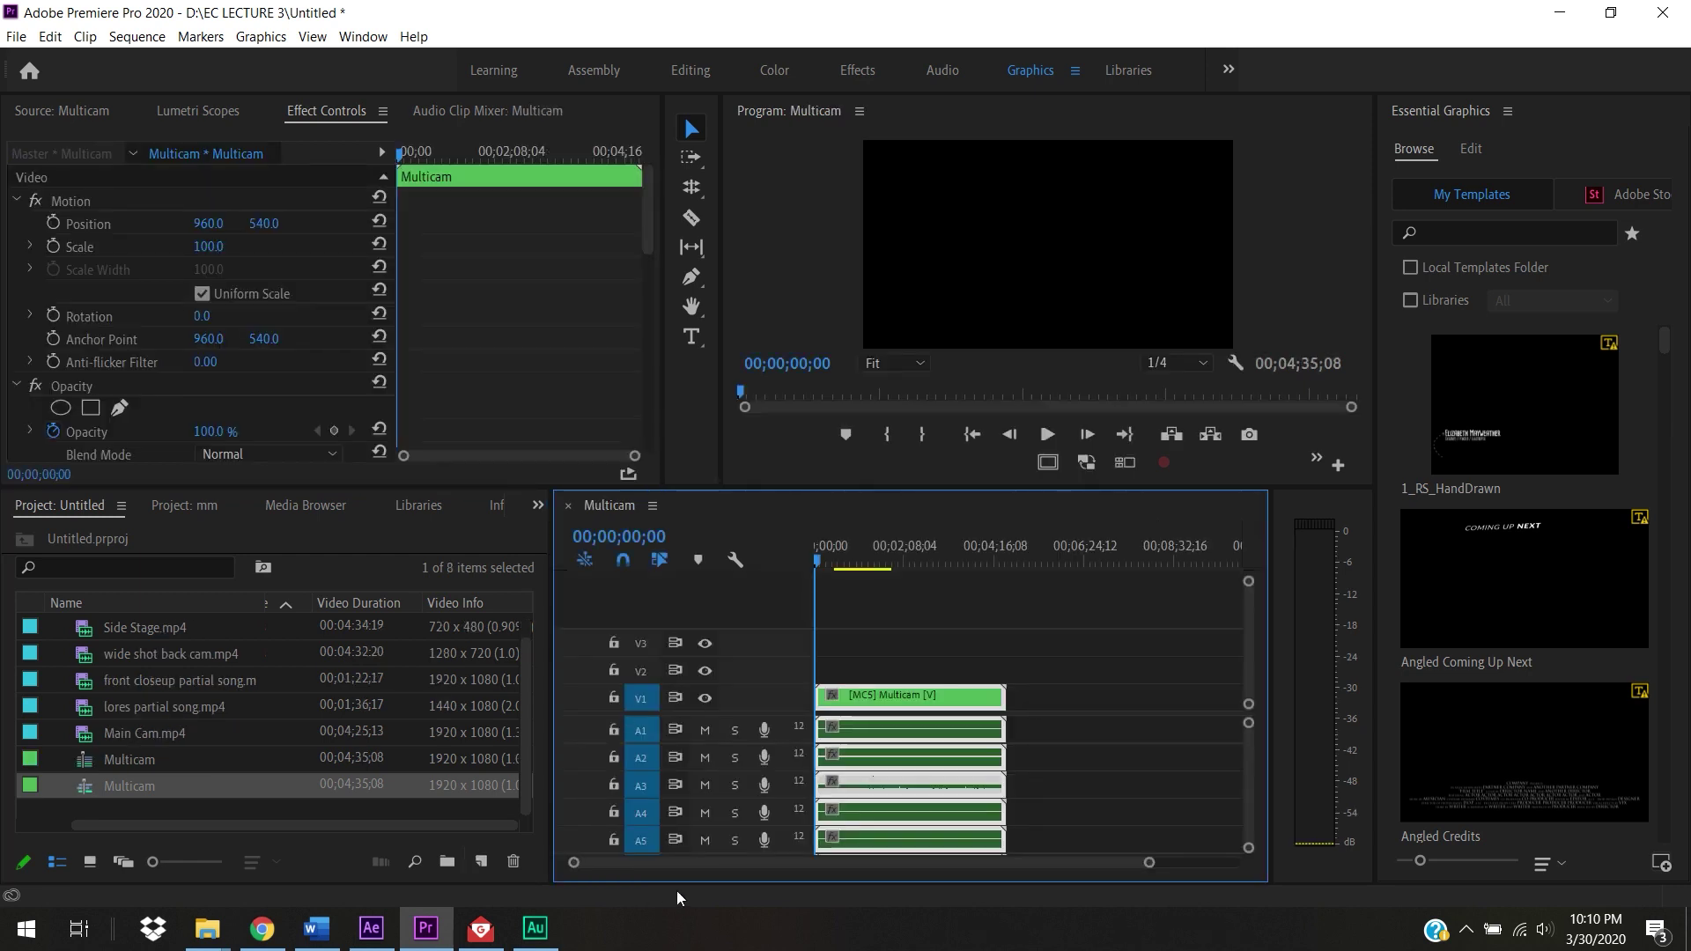
# Step: Play the new Multicam sequence from about 45 seconds and 1:06 to check its audio, and return to the start
pyautogui.click(846, 561)
pyautogui.press('space')
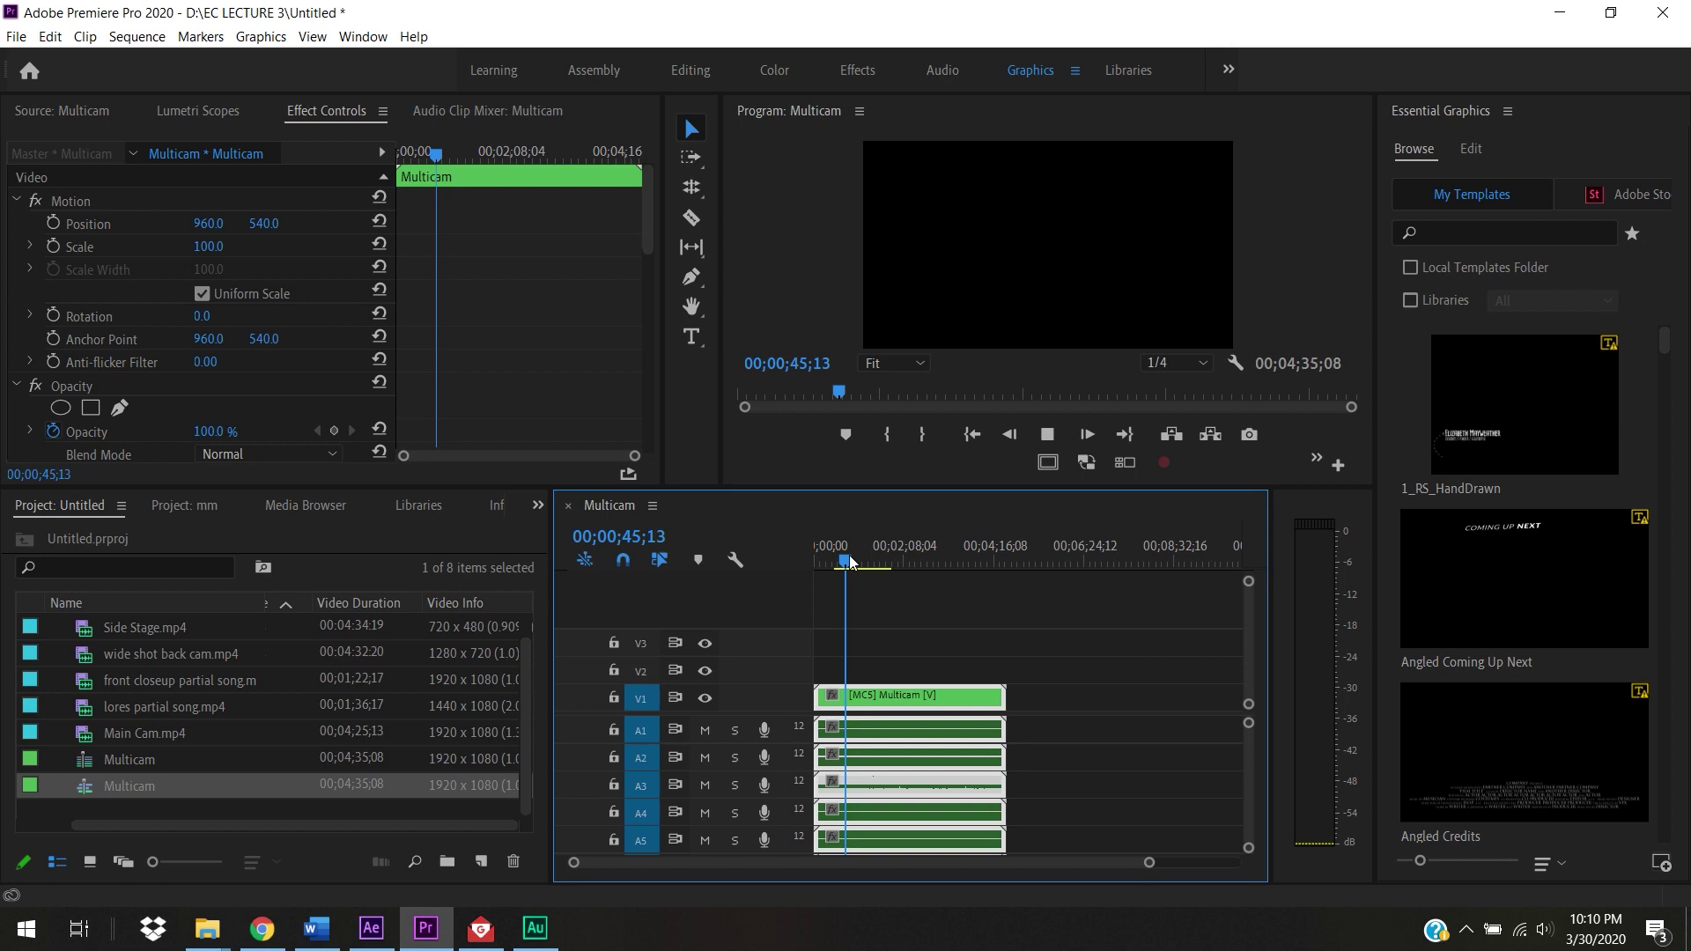
pyautogui.moveTo(850, 561); pyautogui.dragTo(865, 563)
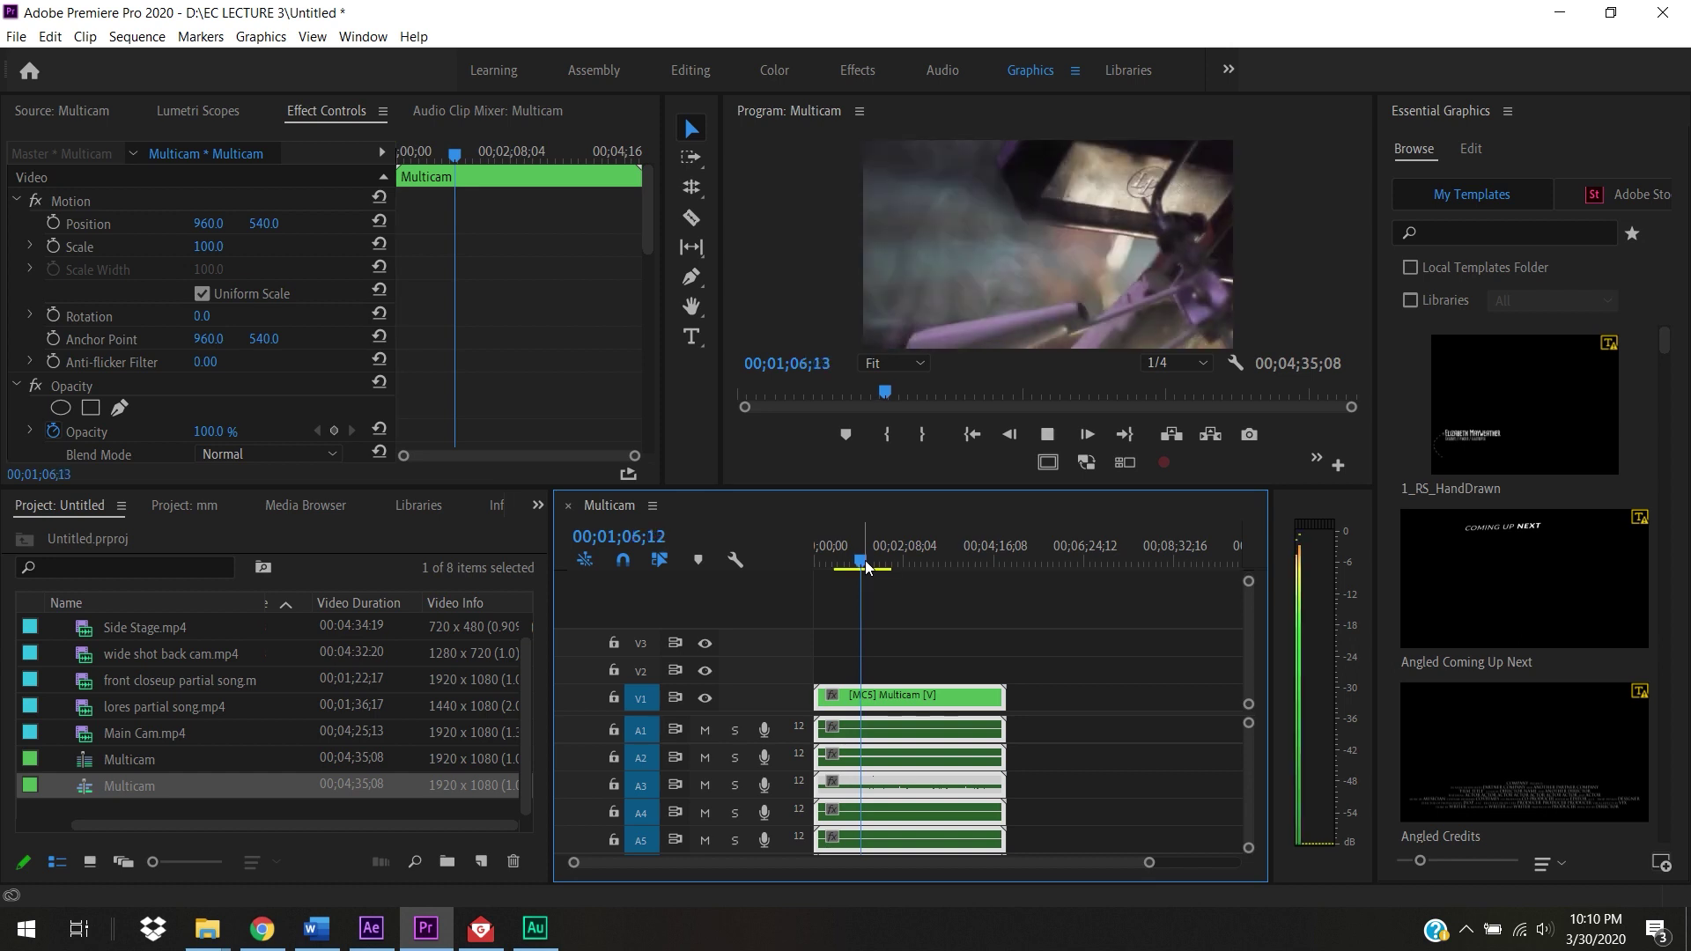
pyautogui.press('space')
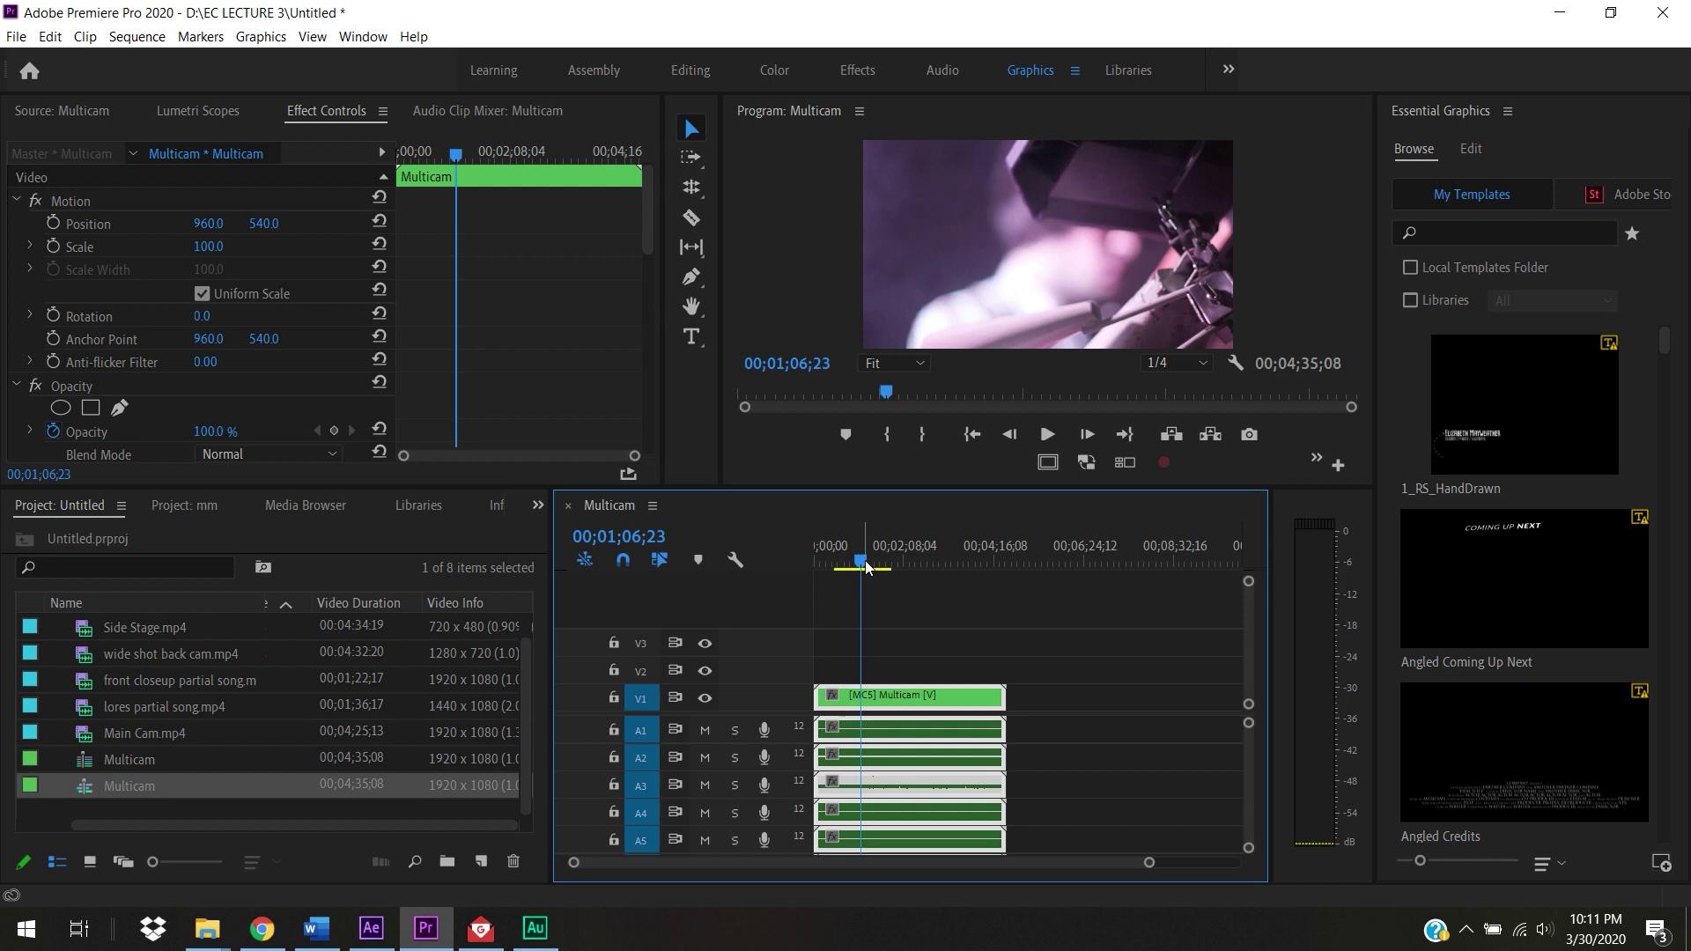
pyautogui.moveTo(860, 564); pyautogui.dragTo(803, 559)
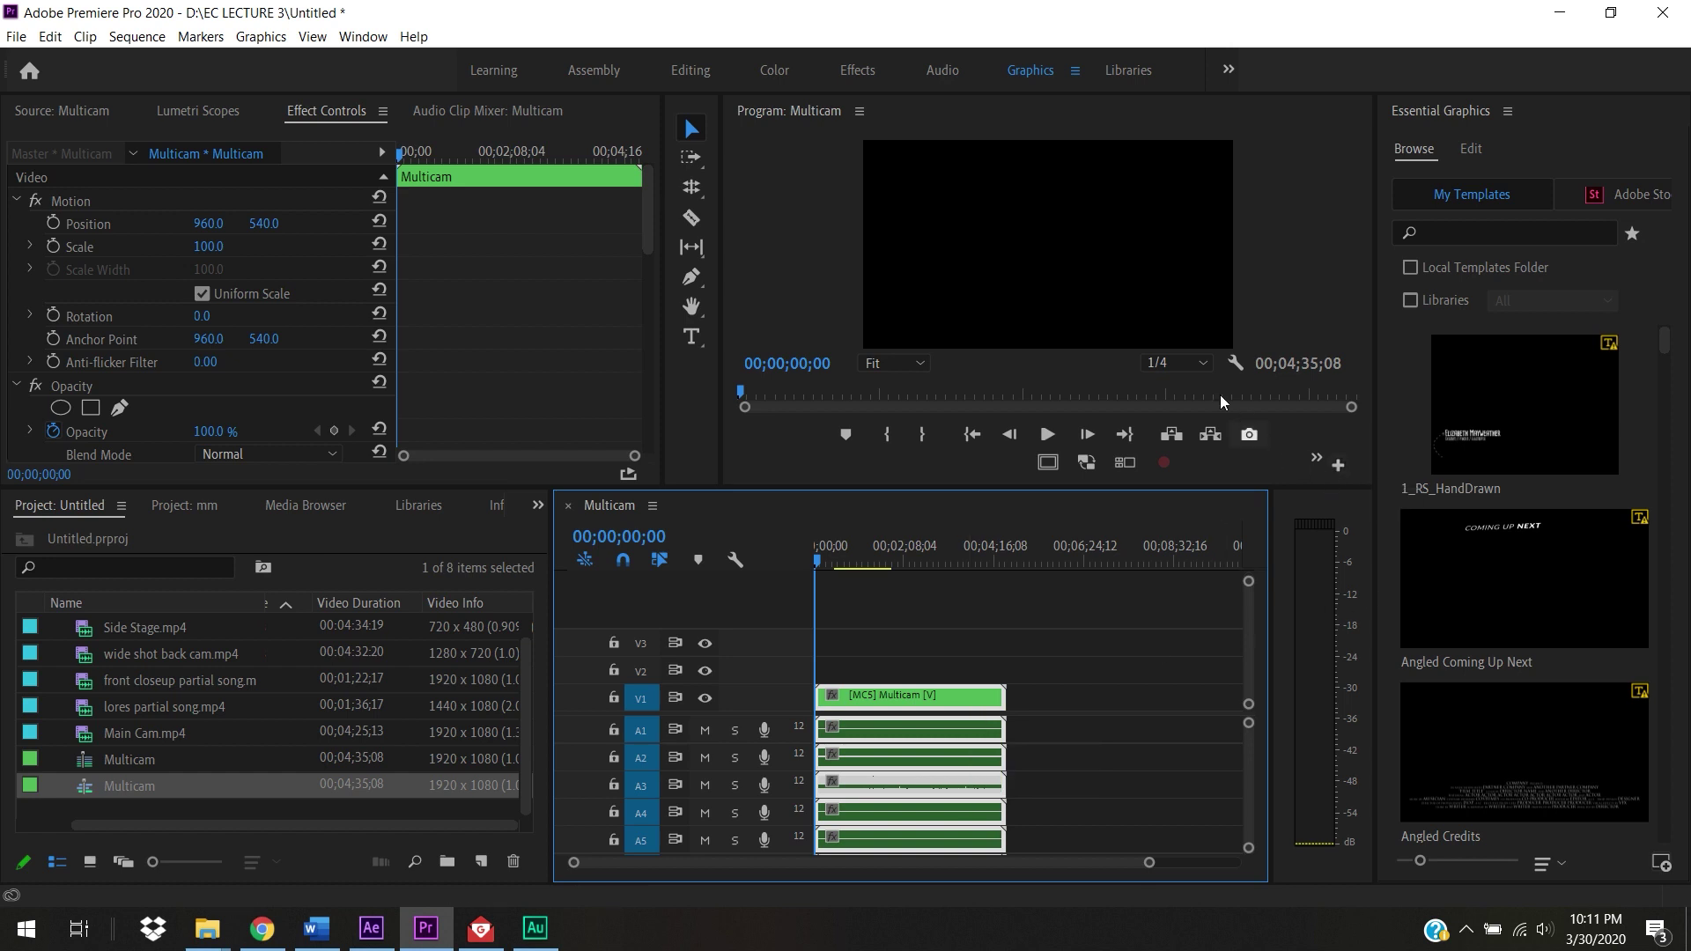
# Step: Check the multi-camera toggle in the Button Editor, maximize the Program monitor and turn on the multi-camera view
pyautogui.click(1339, 471)
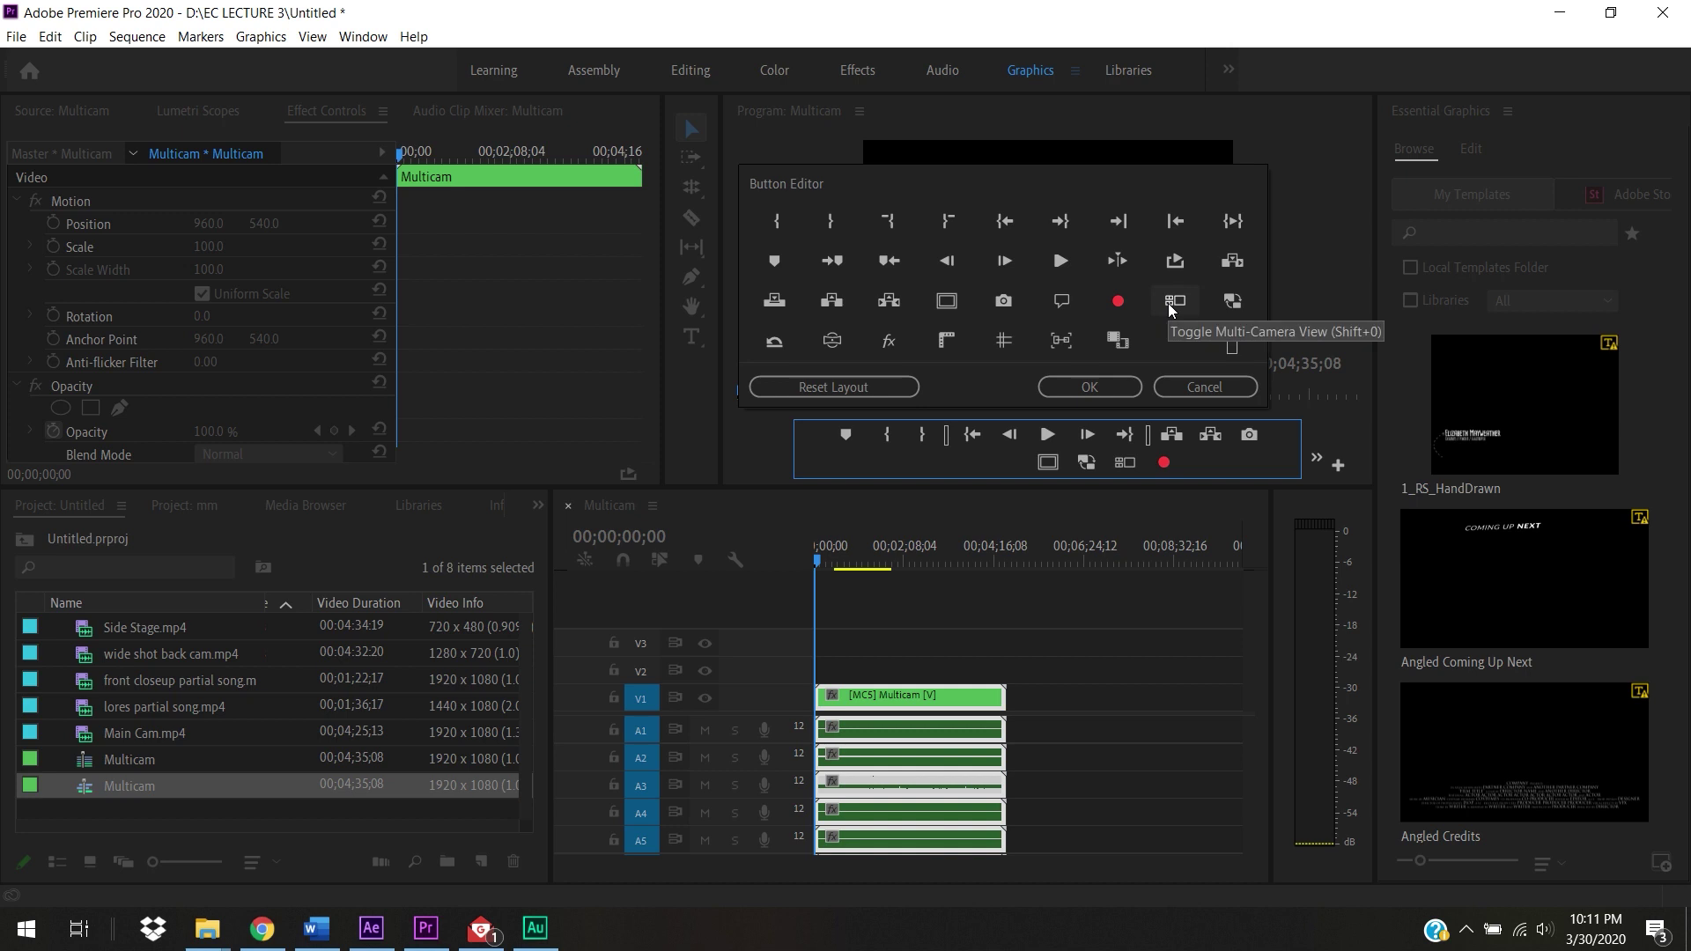
pyautogui.click(1120, 393)
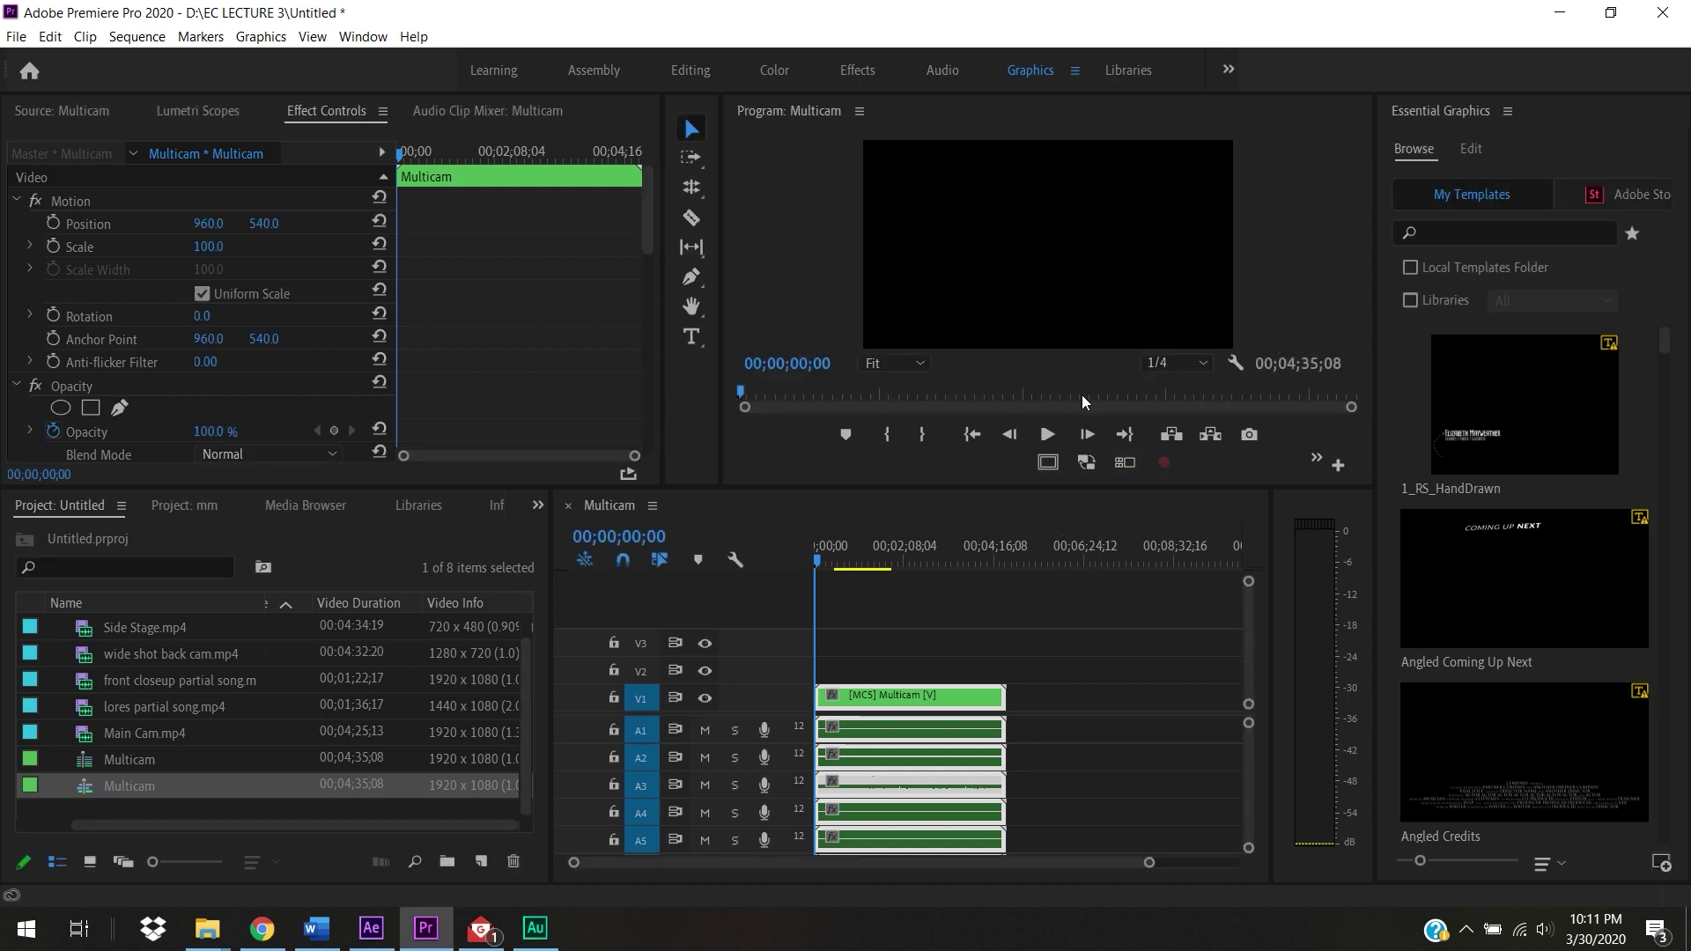
pyautogui.click(1052, 303)
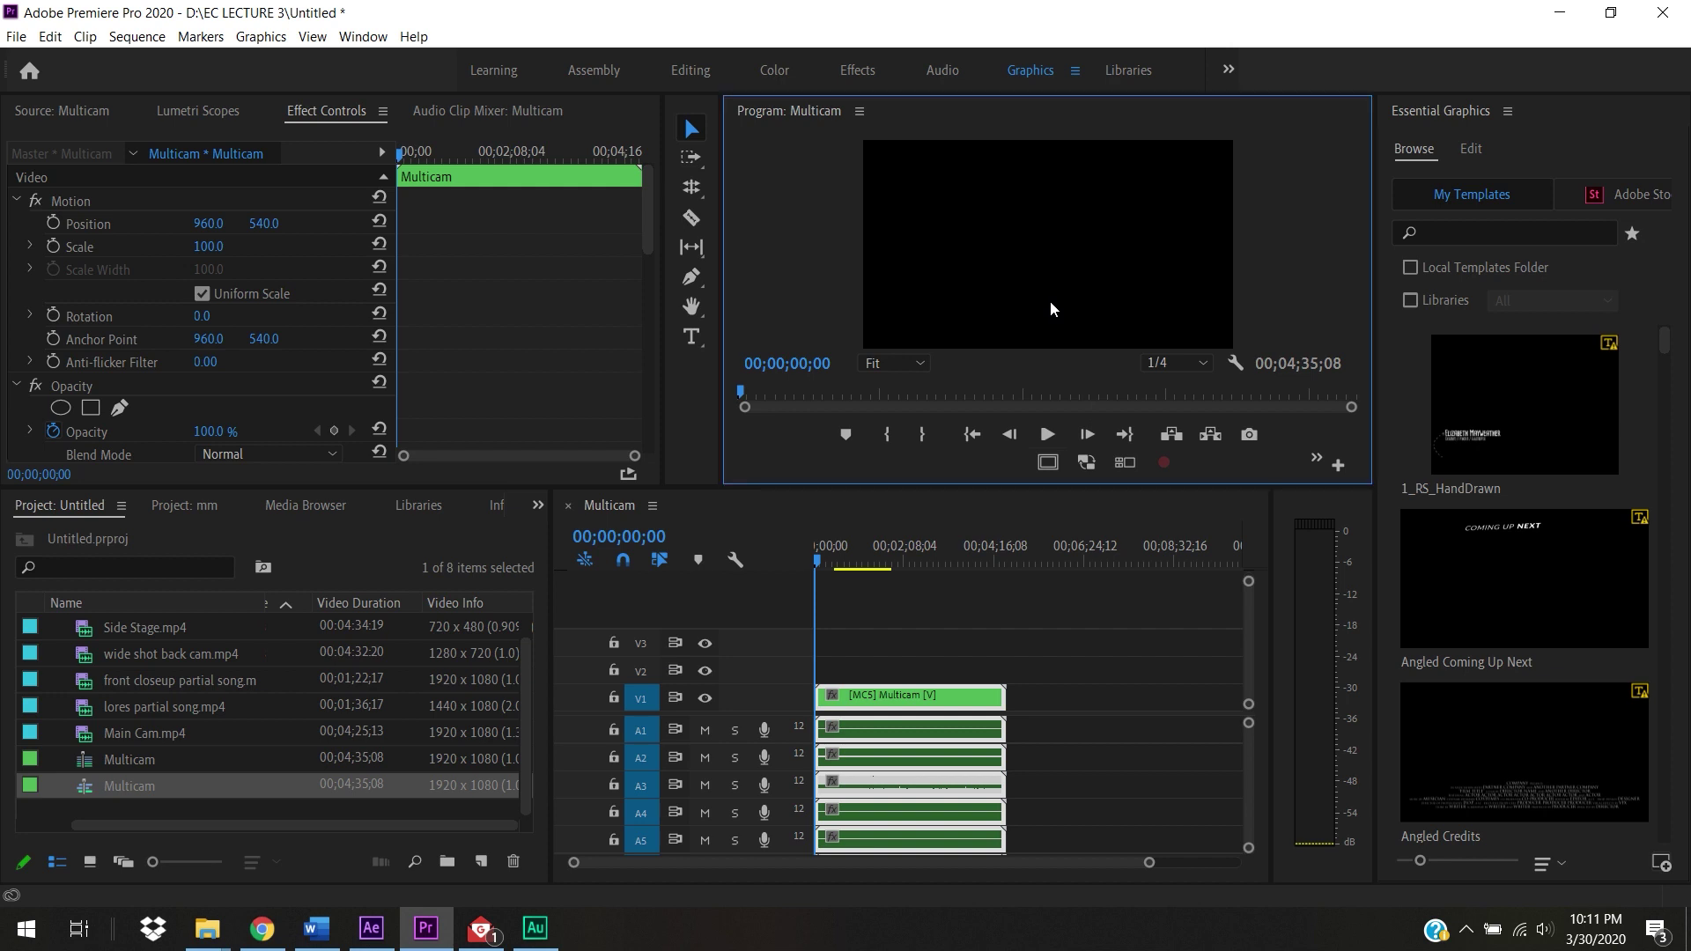
pyautogui.press('`')
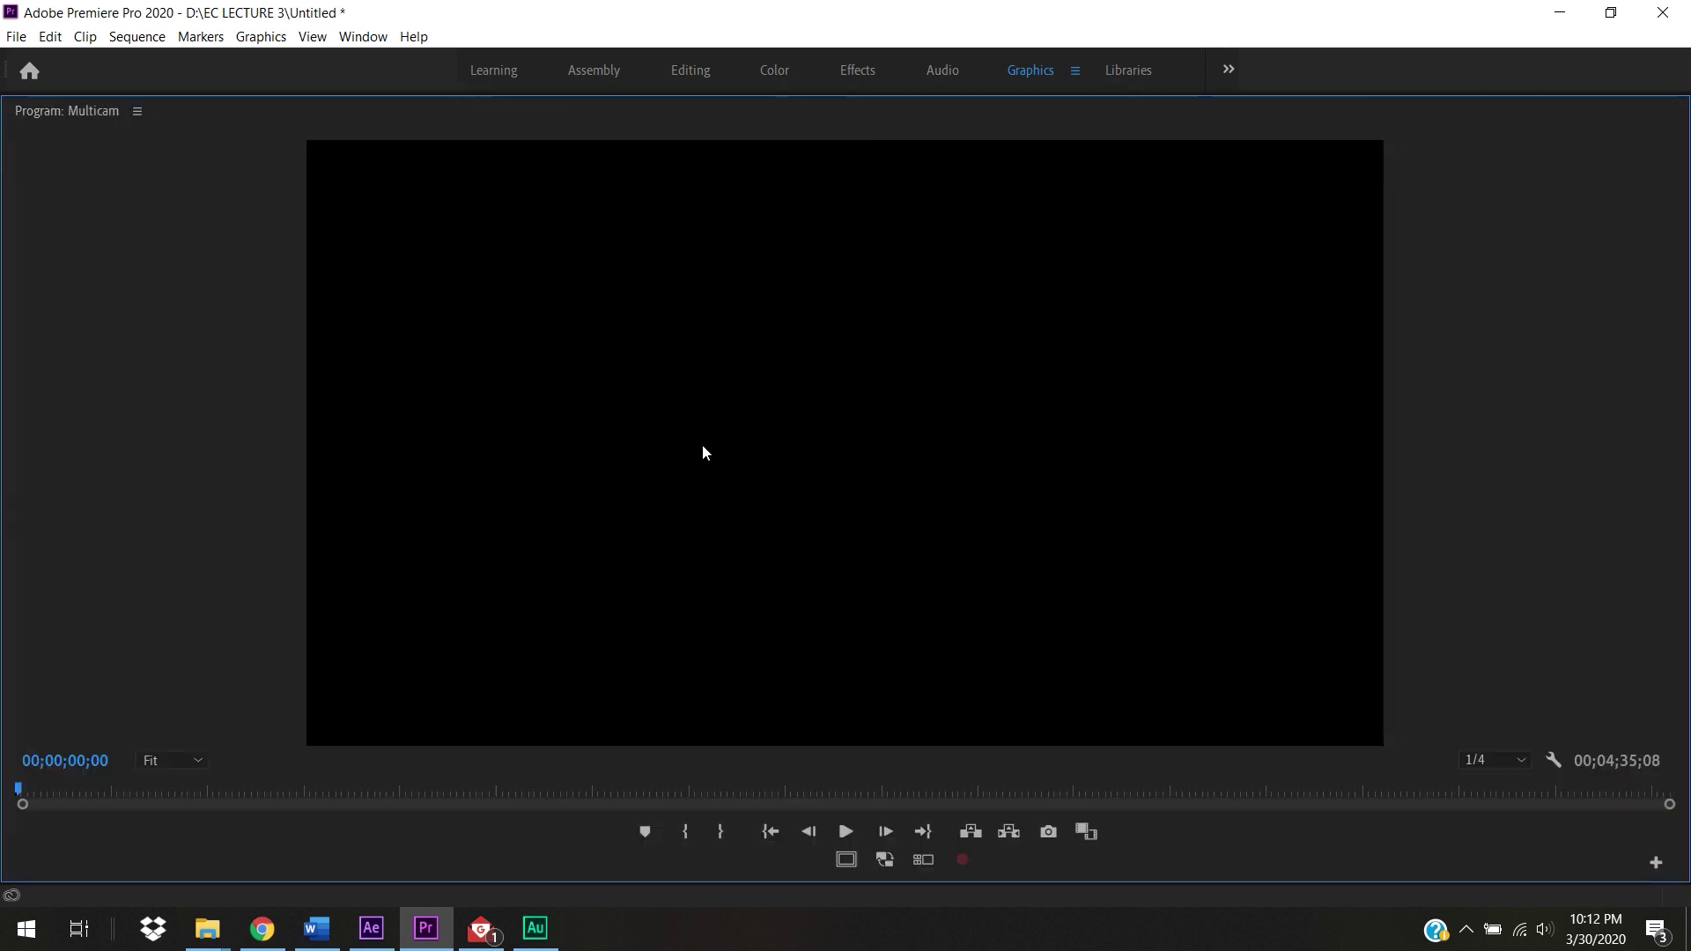
pyautogui.click(927, 858)
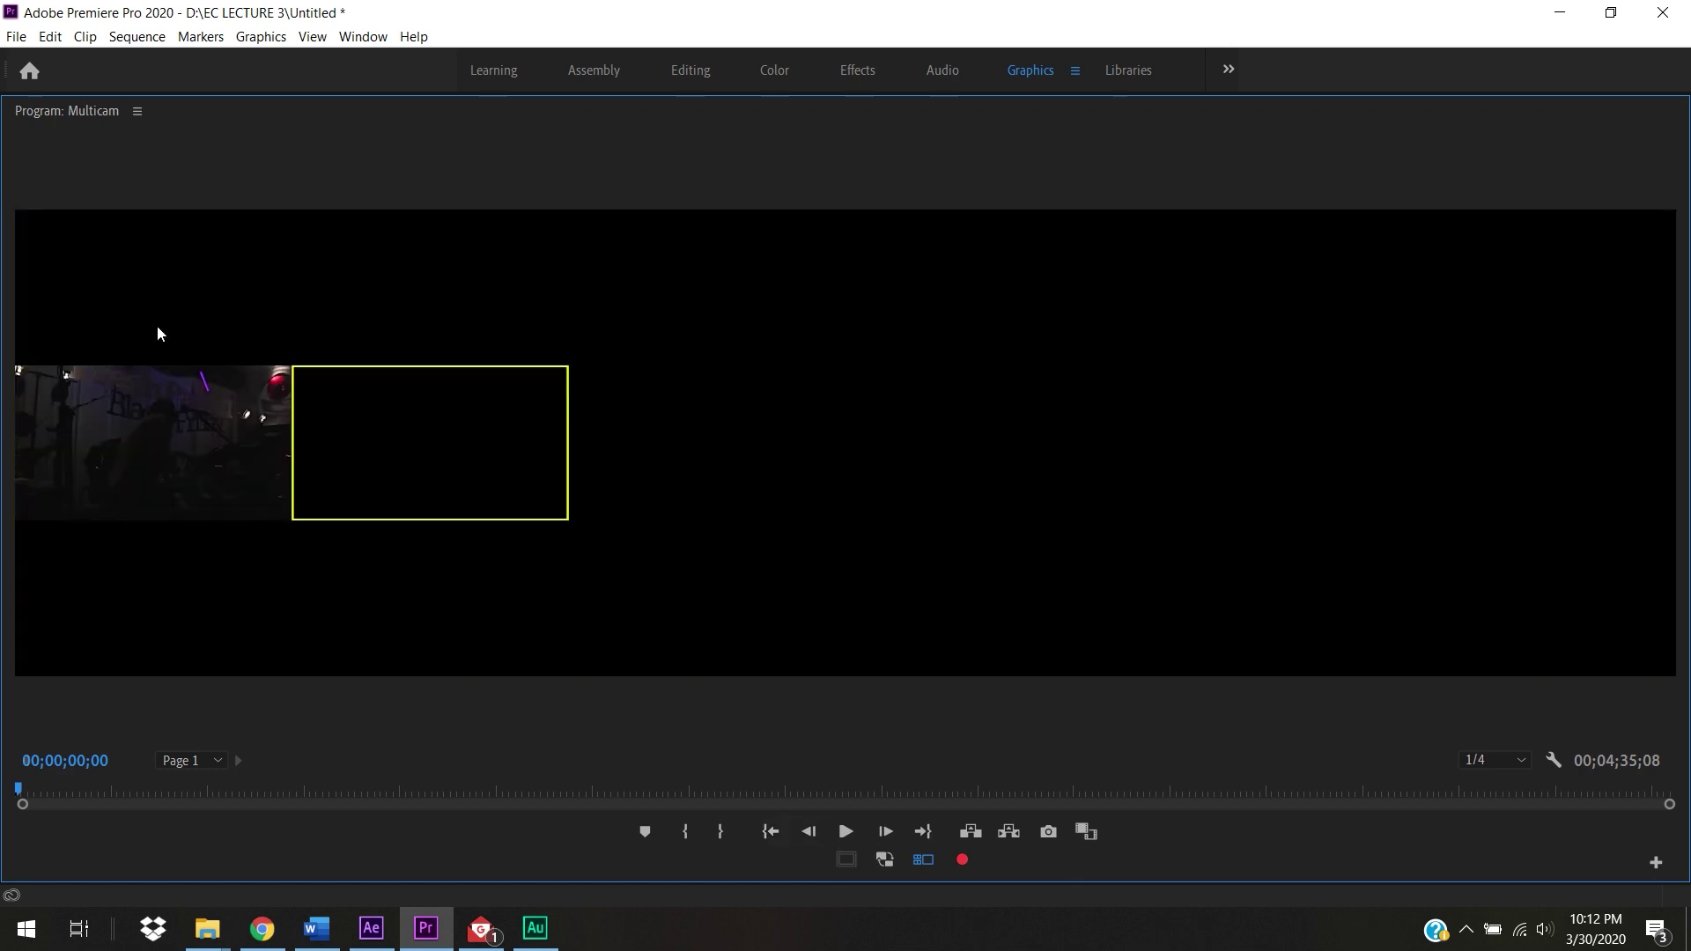
# Step: Choose camera 4 as the opening angle and start multi-camera playback from the beginning of the sequence
pyautogui.click(221, 437)
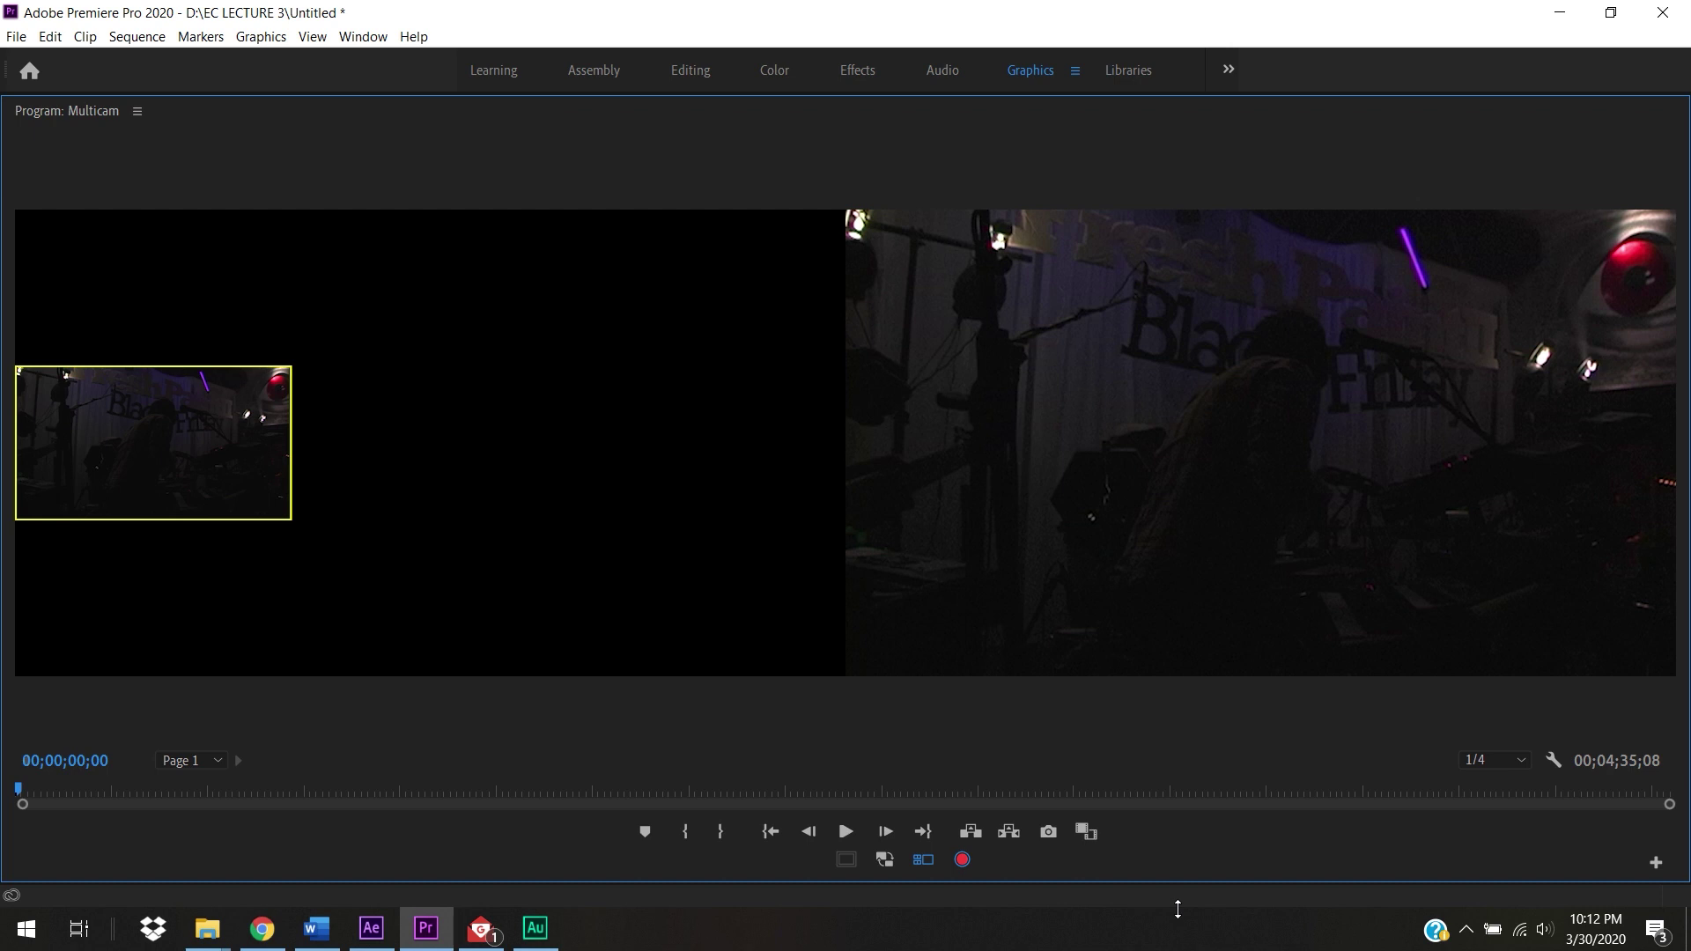
pyautogui.press('space')
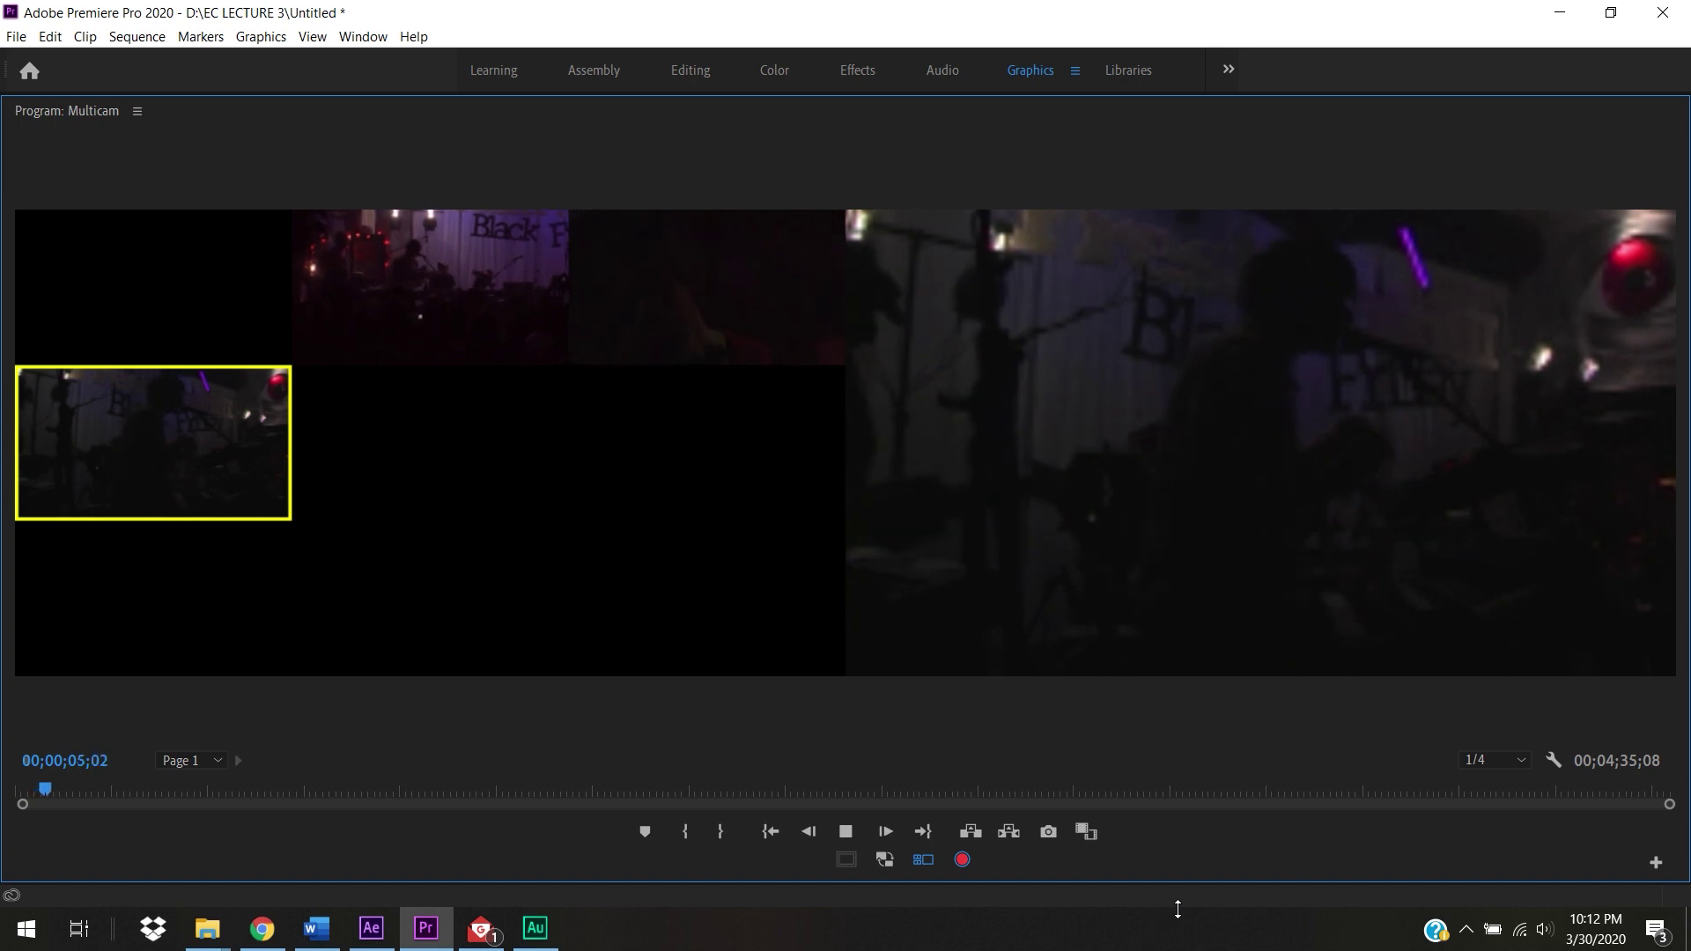
pyautogui.press('XF86AudioMute')
pyautogui.press('XF86AudioMute')
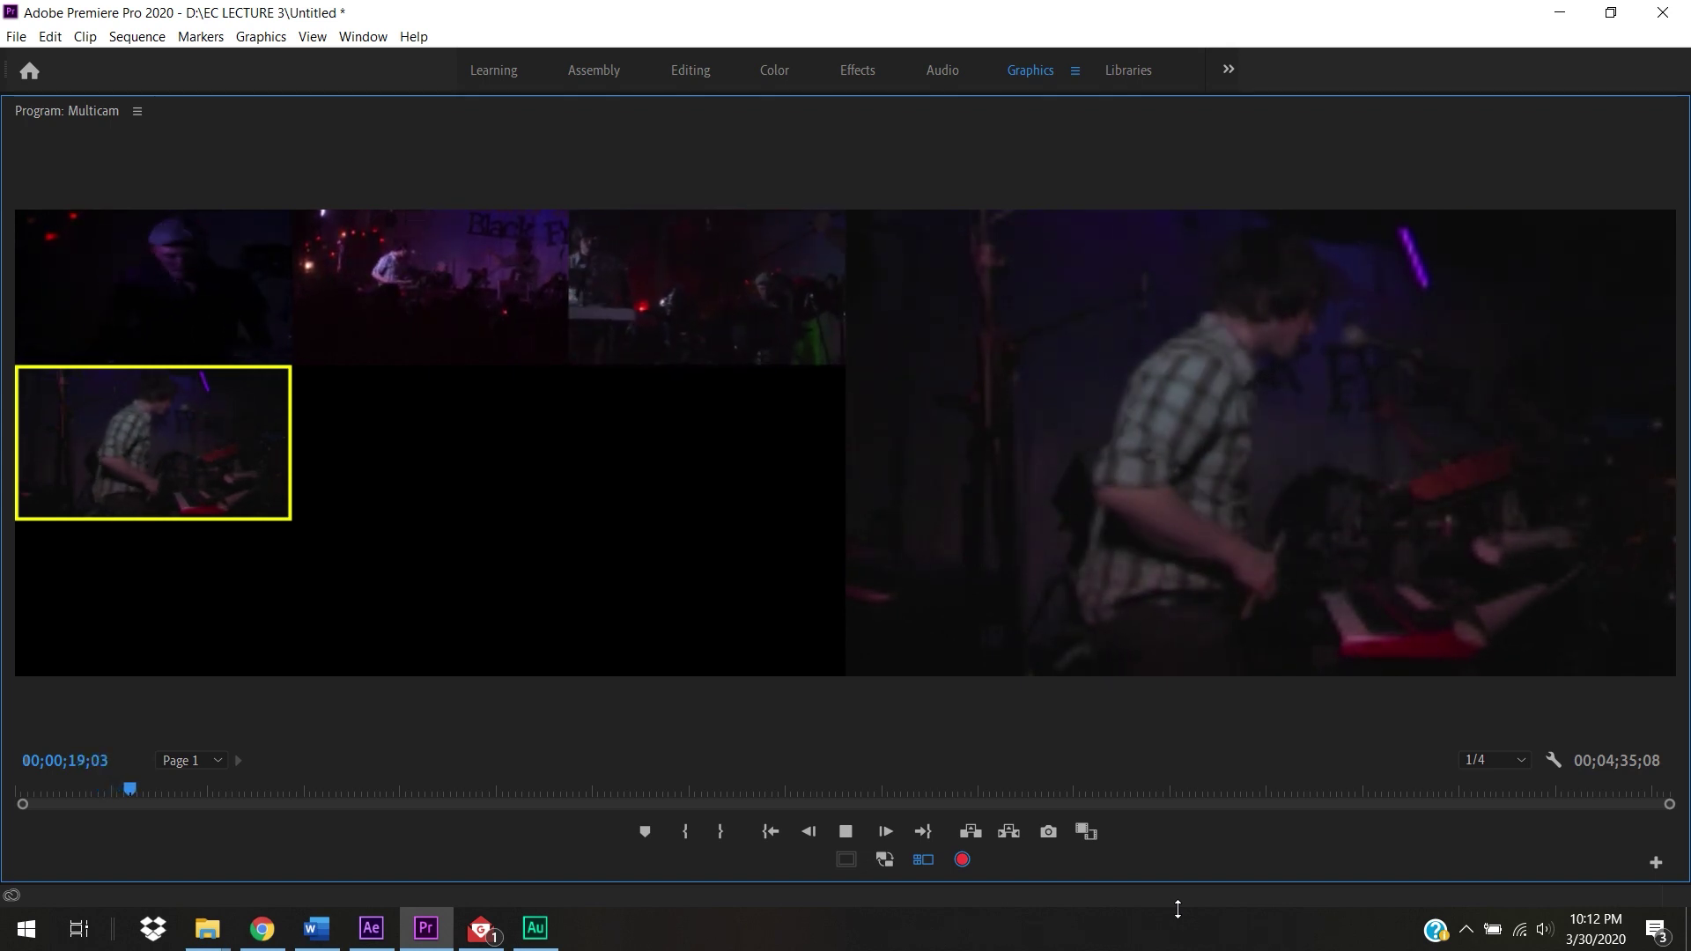
# Step: During playback, cut live to cameras 2, 3, 1, 5, 3, 1 and 4 between about 0:23 and 0:49
pyautogui.press('2')
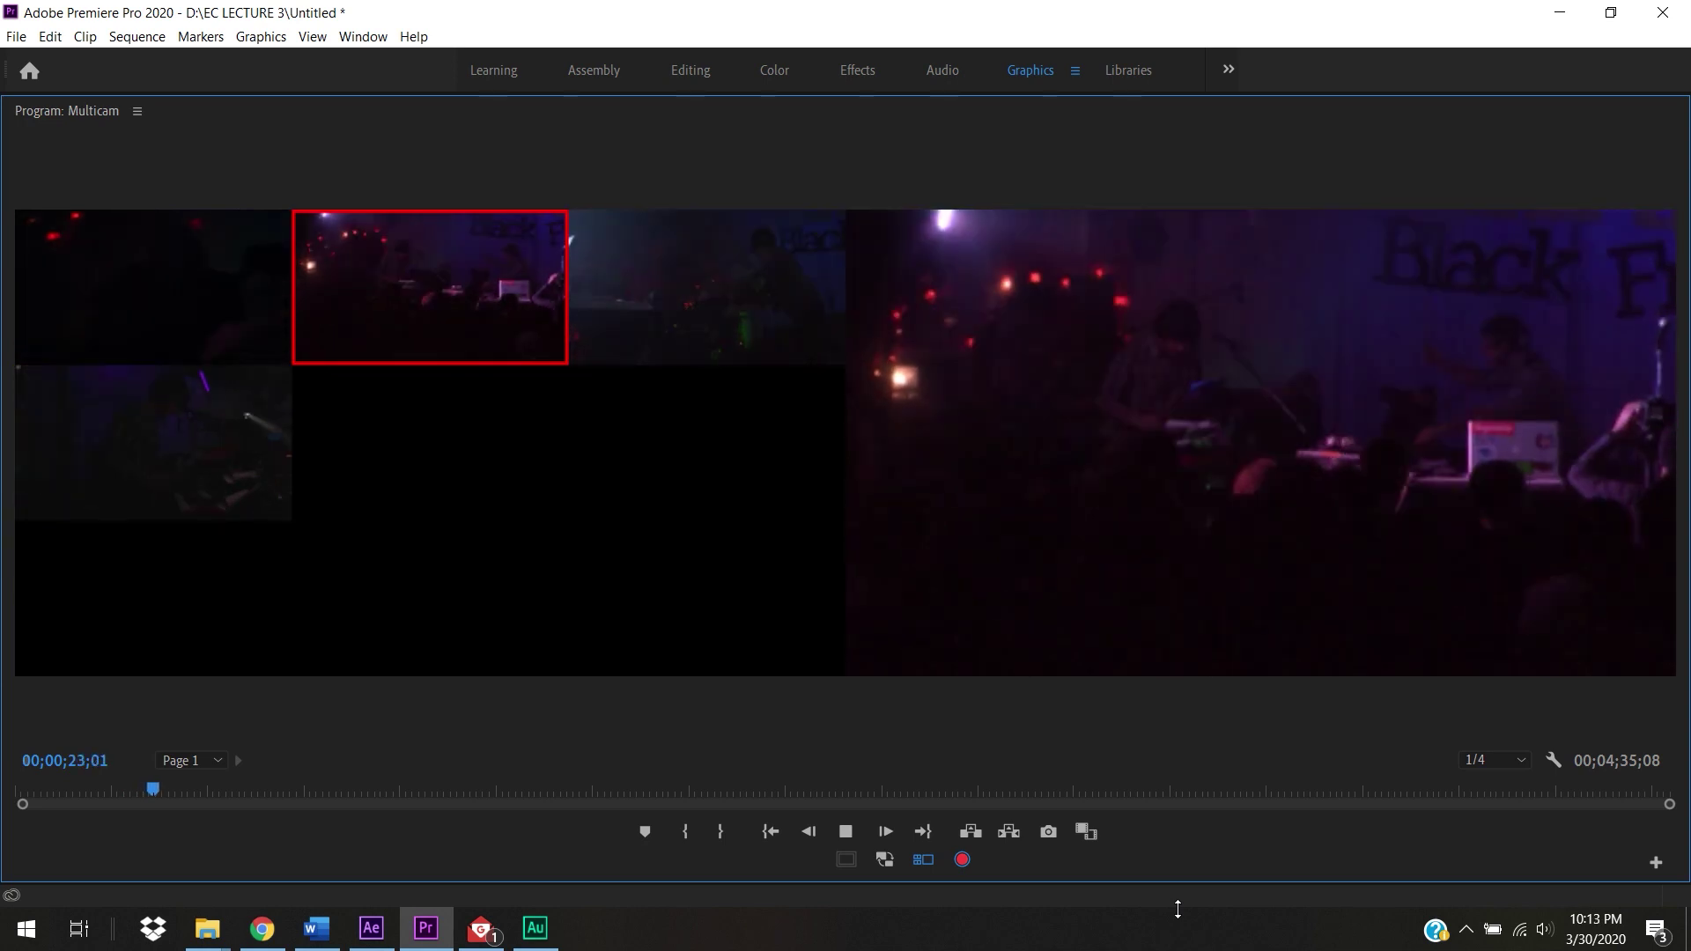
pyautogui.press('3')
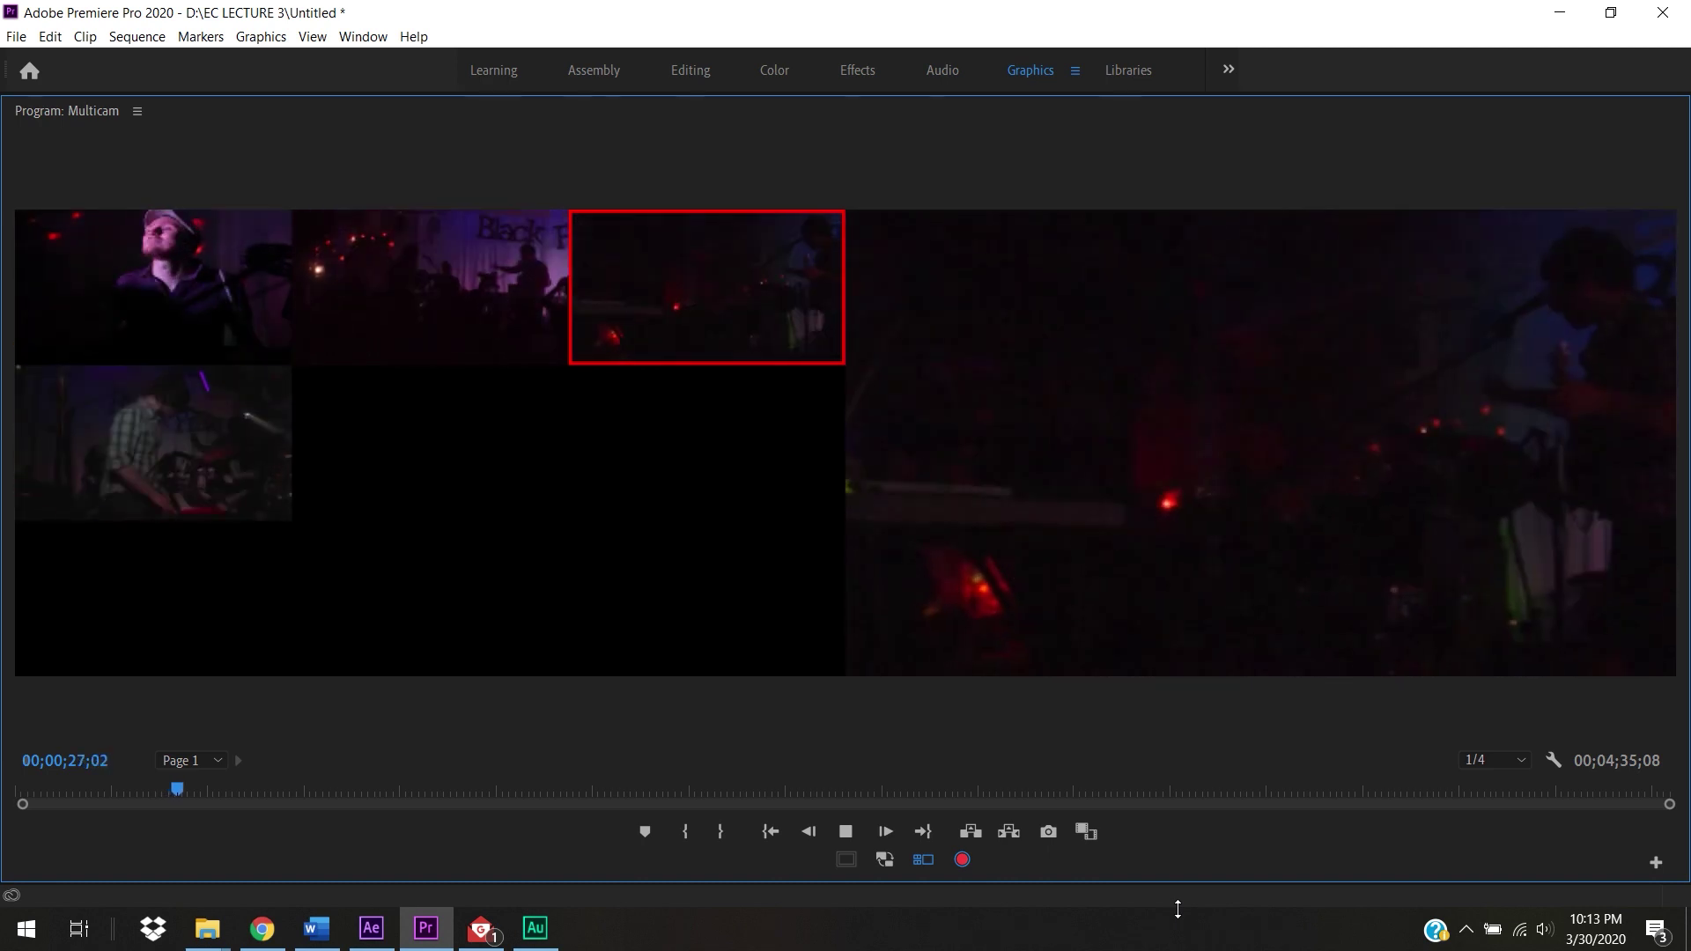
pyautogui.press('1')
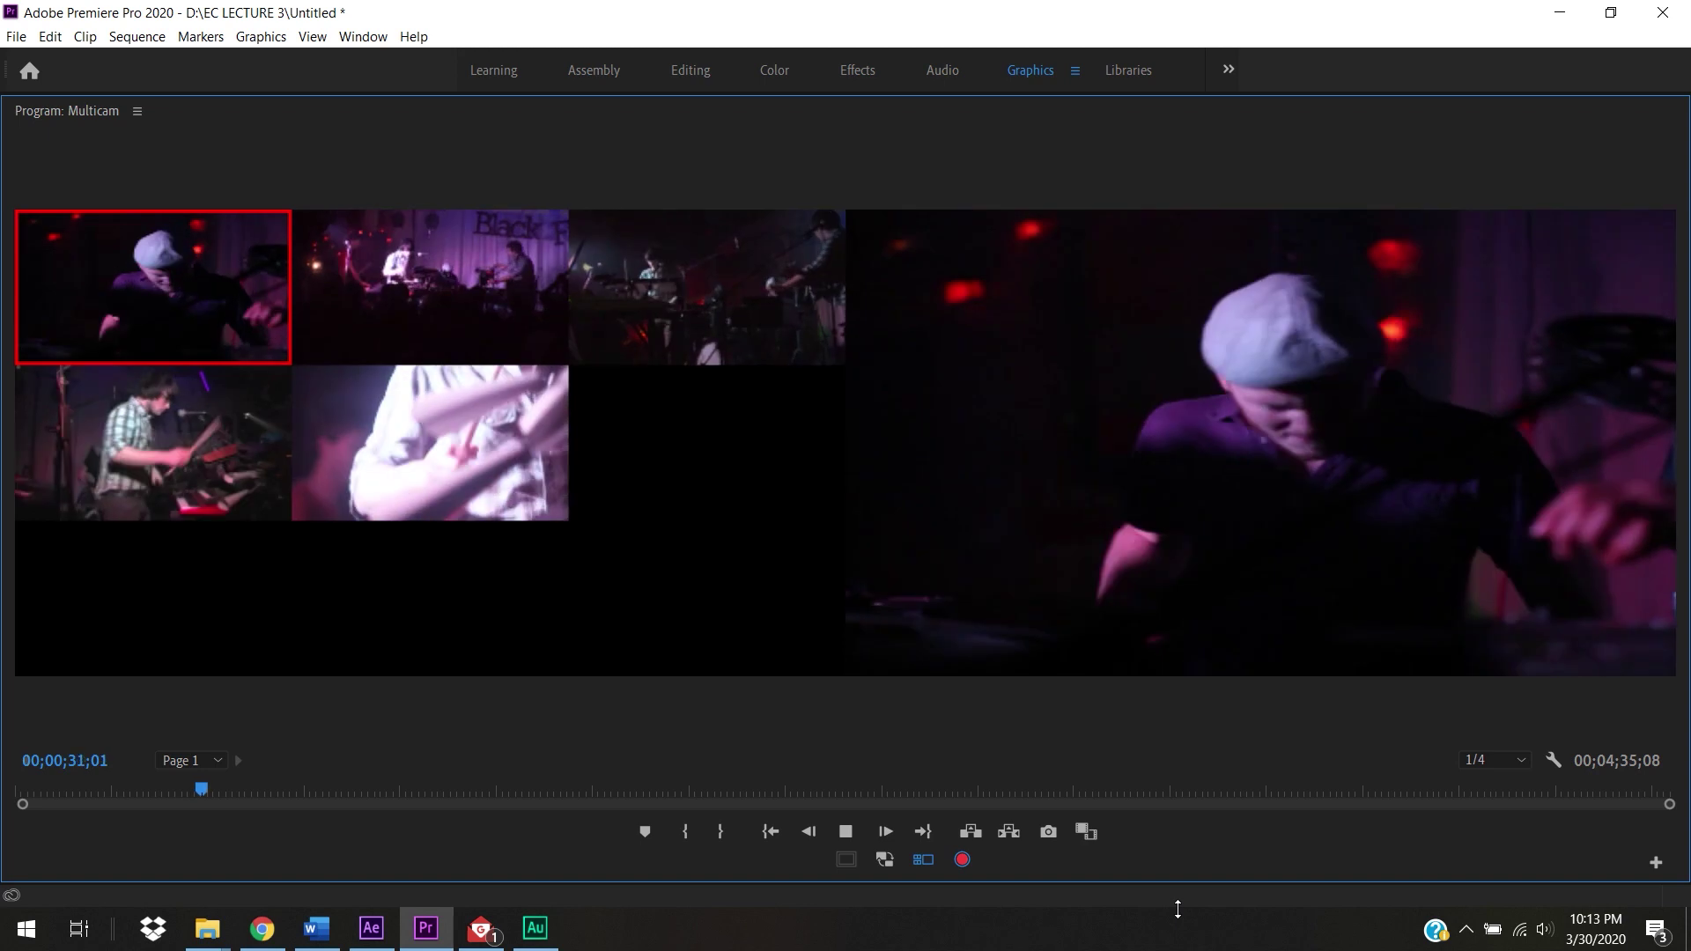
pyautogui.press('5')
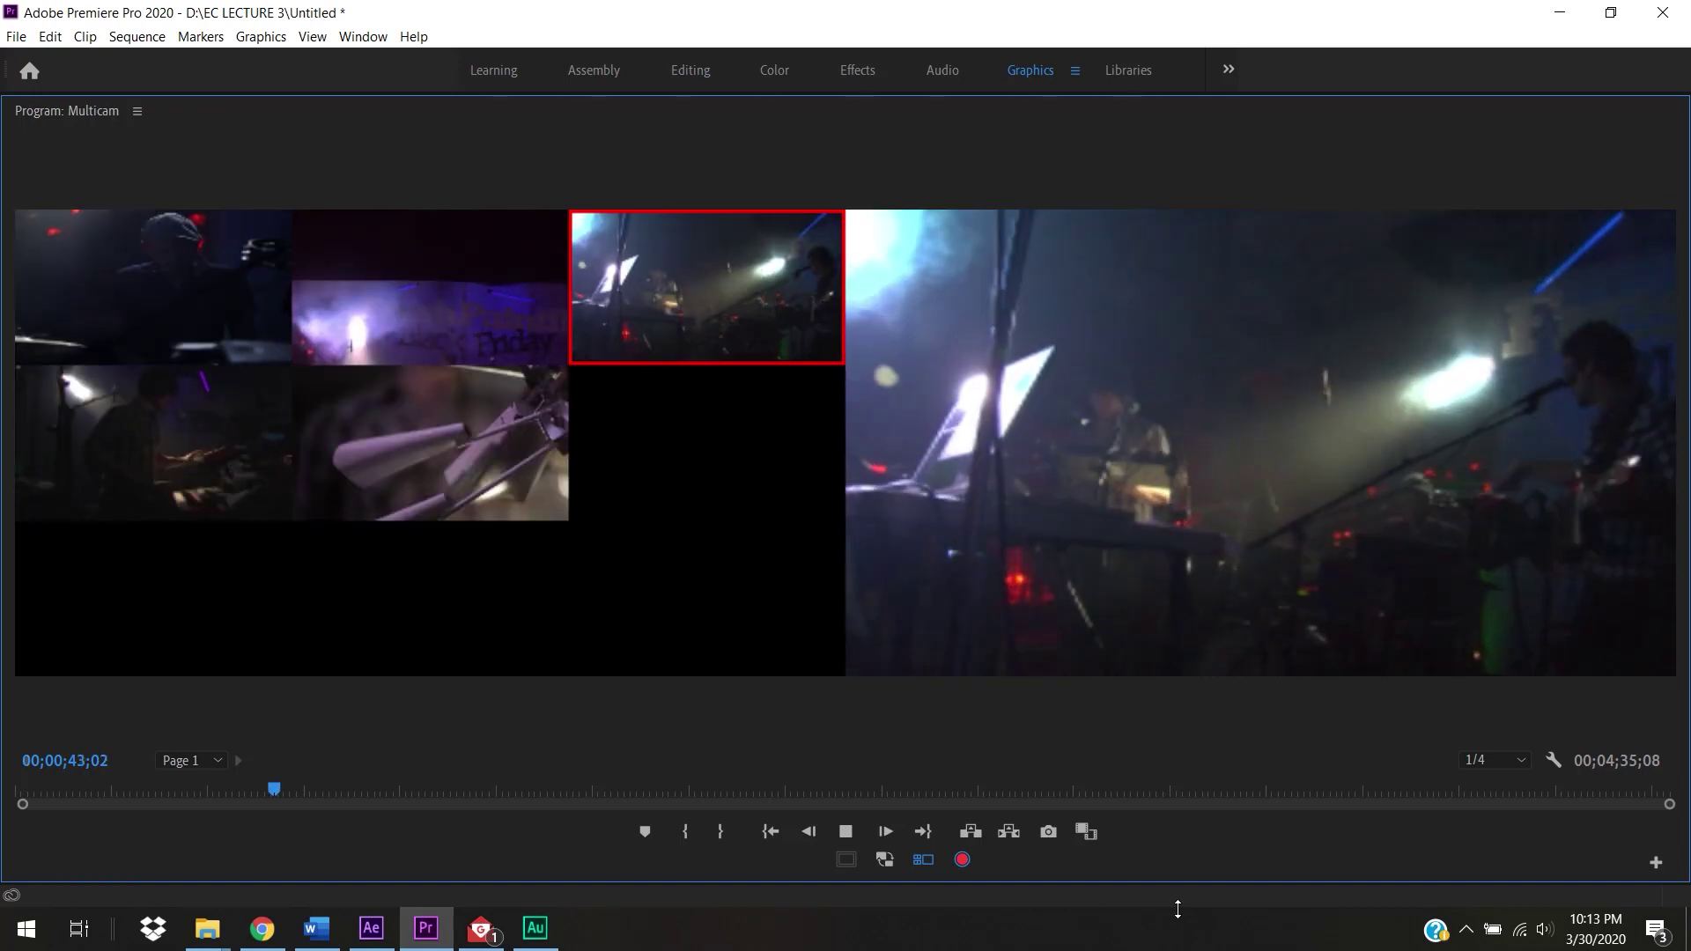
pyautogui.press('1')
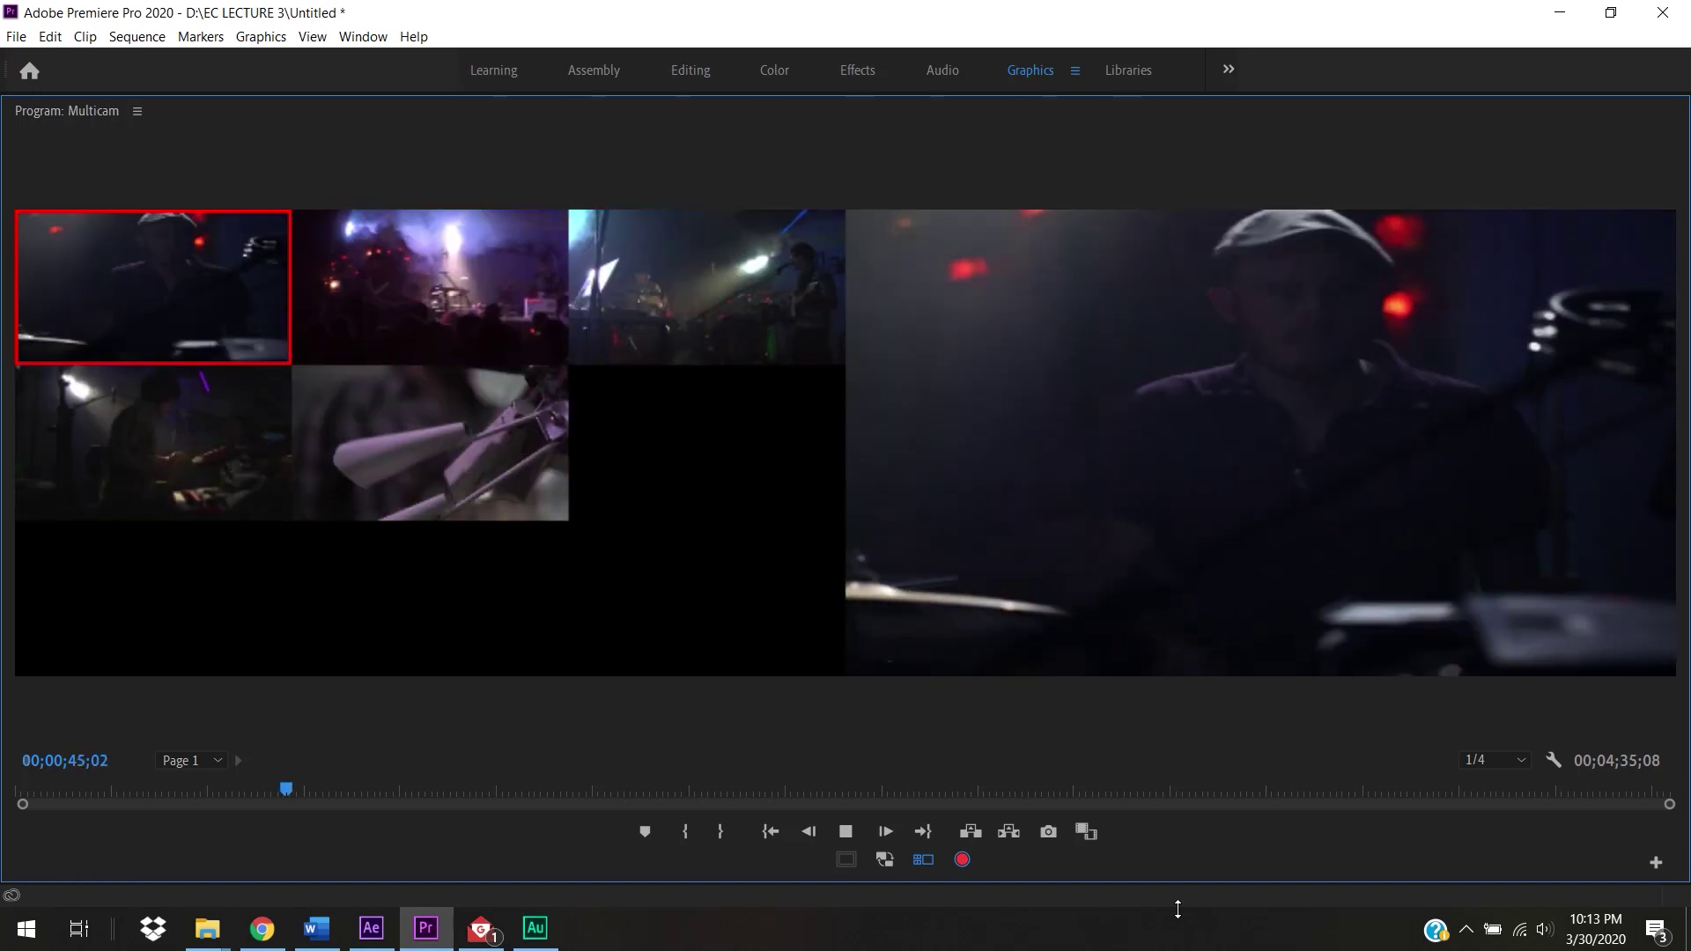
pyautogui.press('4')
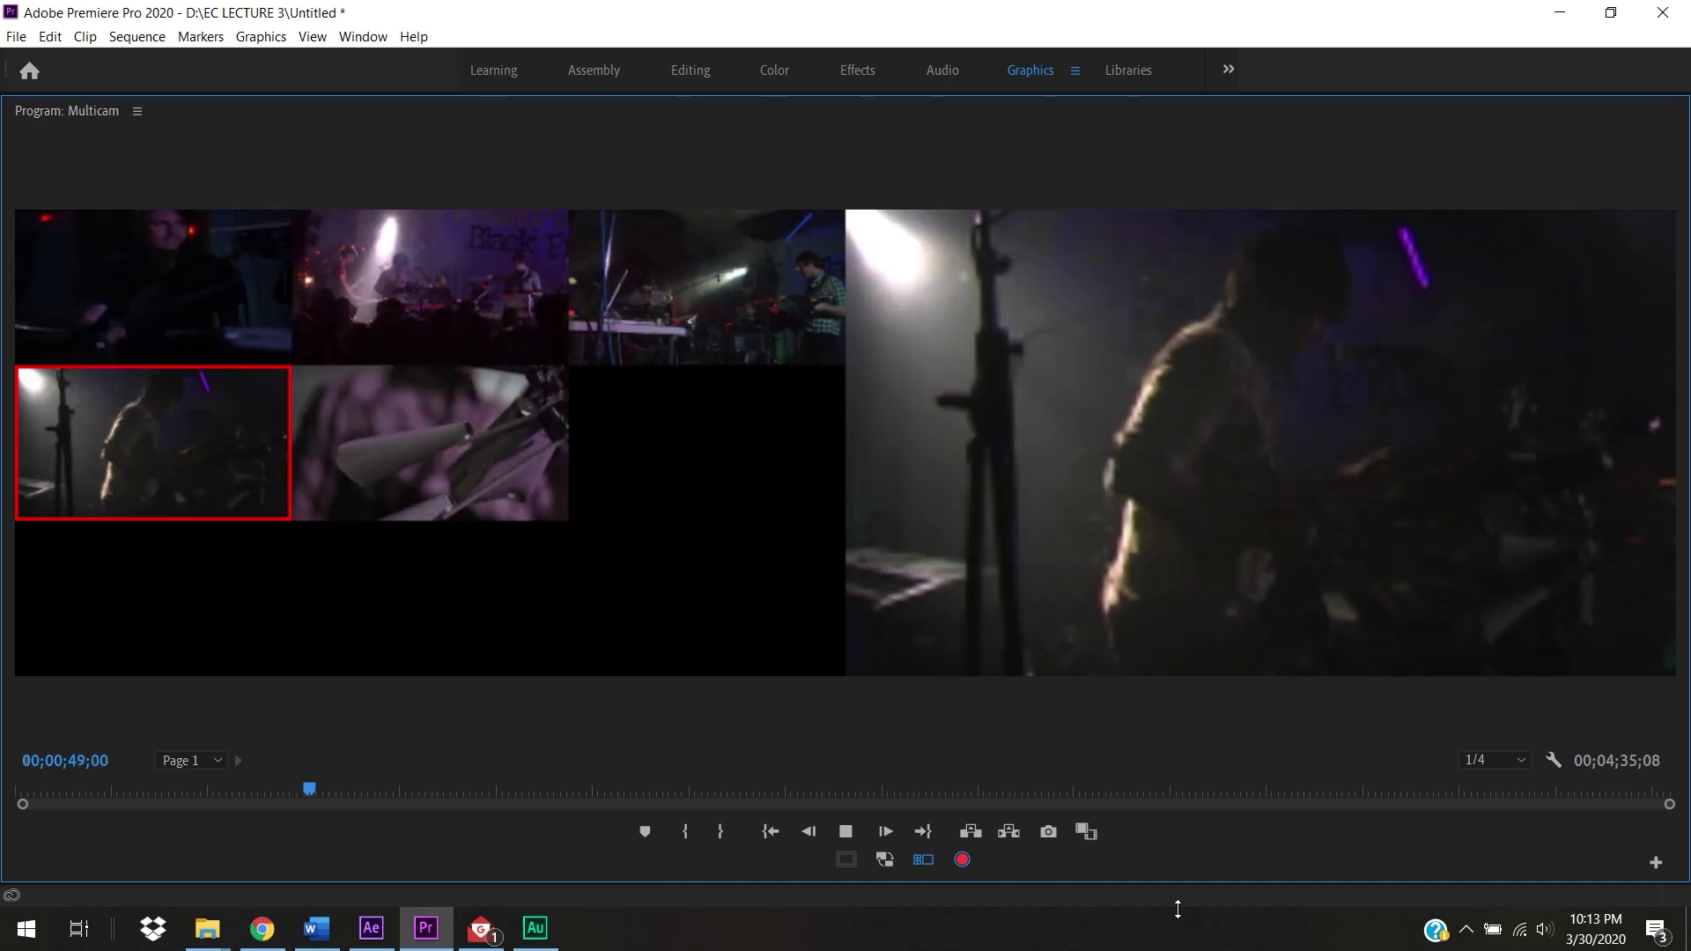
# Step: Continue the live cut with cameras 2, 3, 4, 6, 1, 2 and 3 up to about 1:17
pyautogui.press('2')
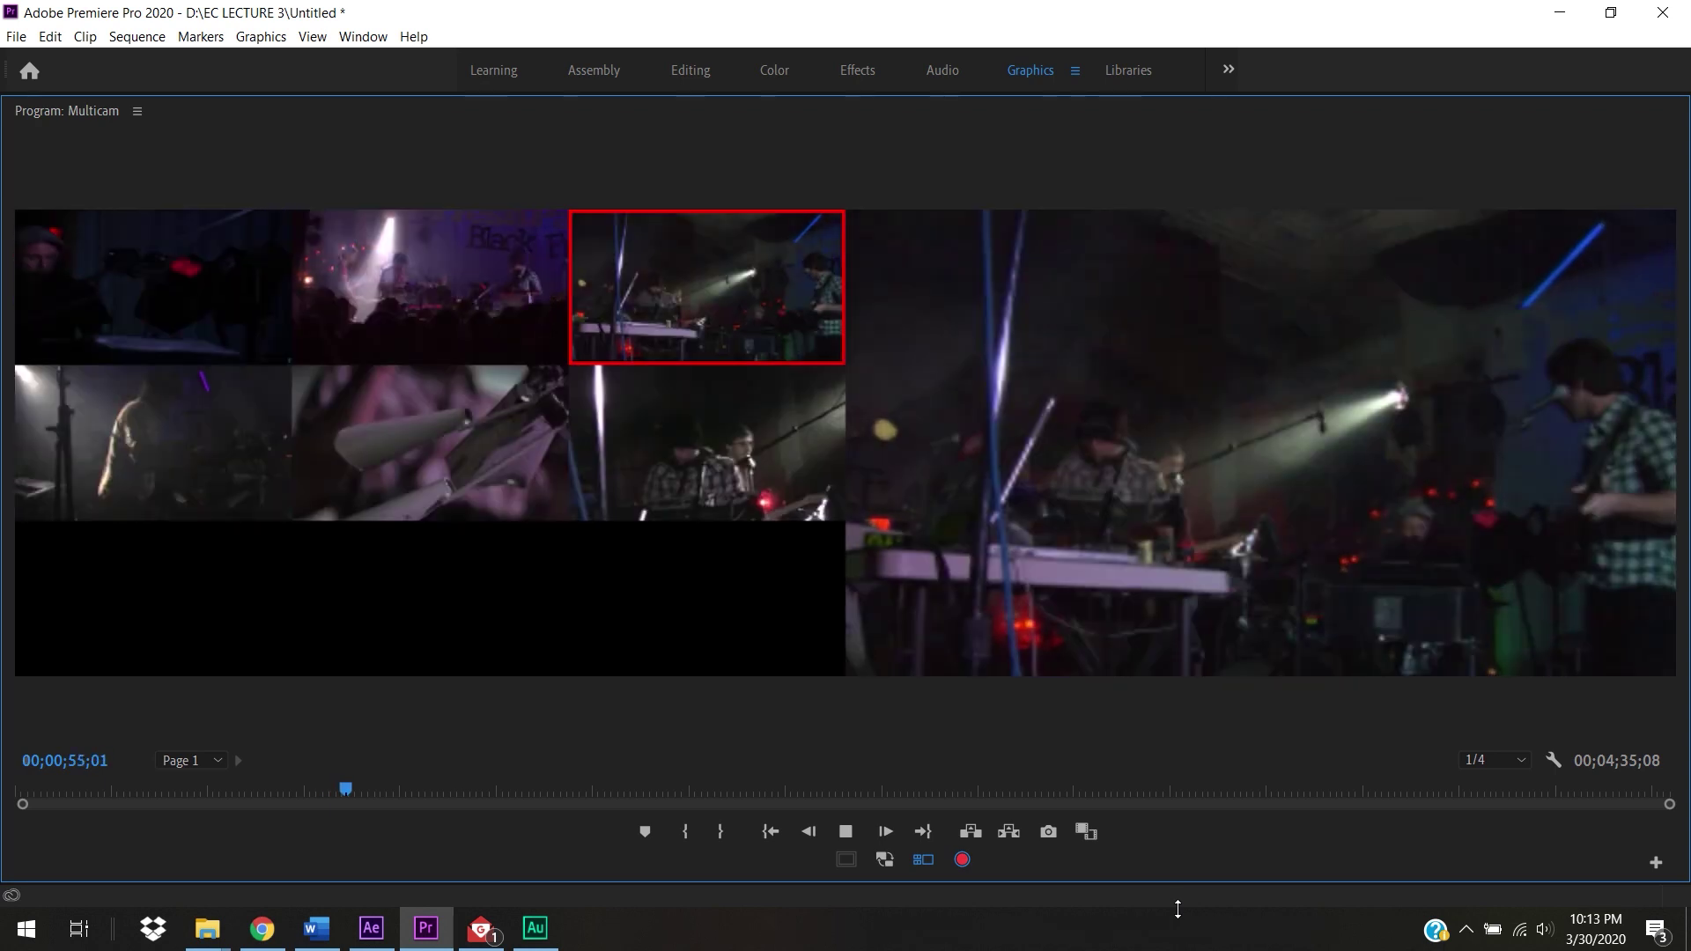
pyautogui.press('4')
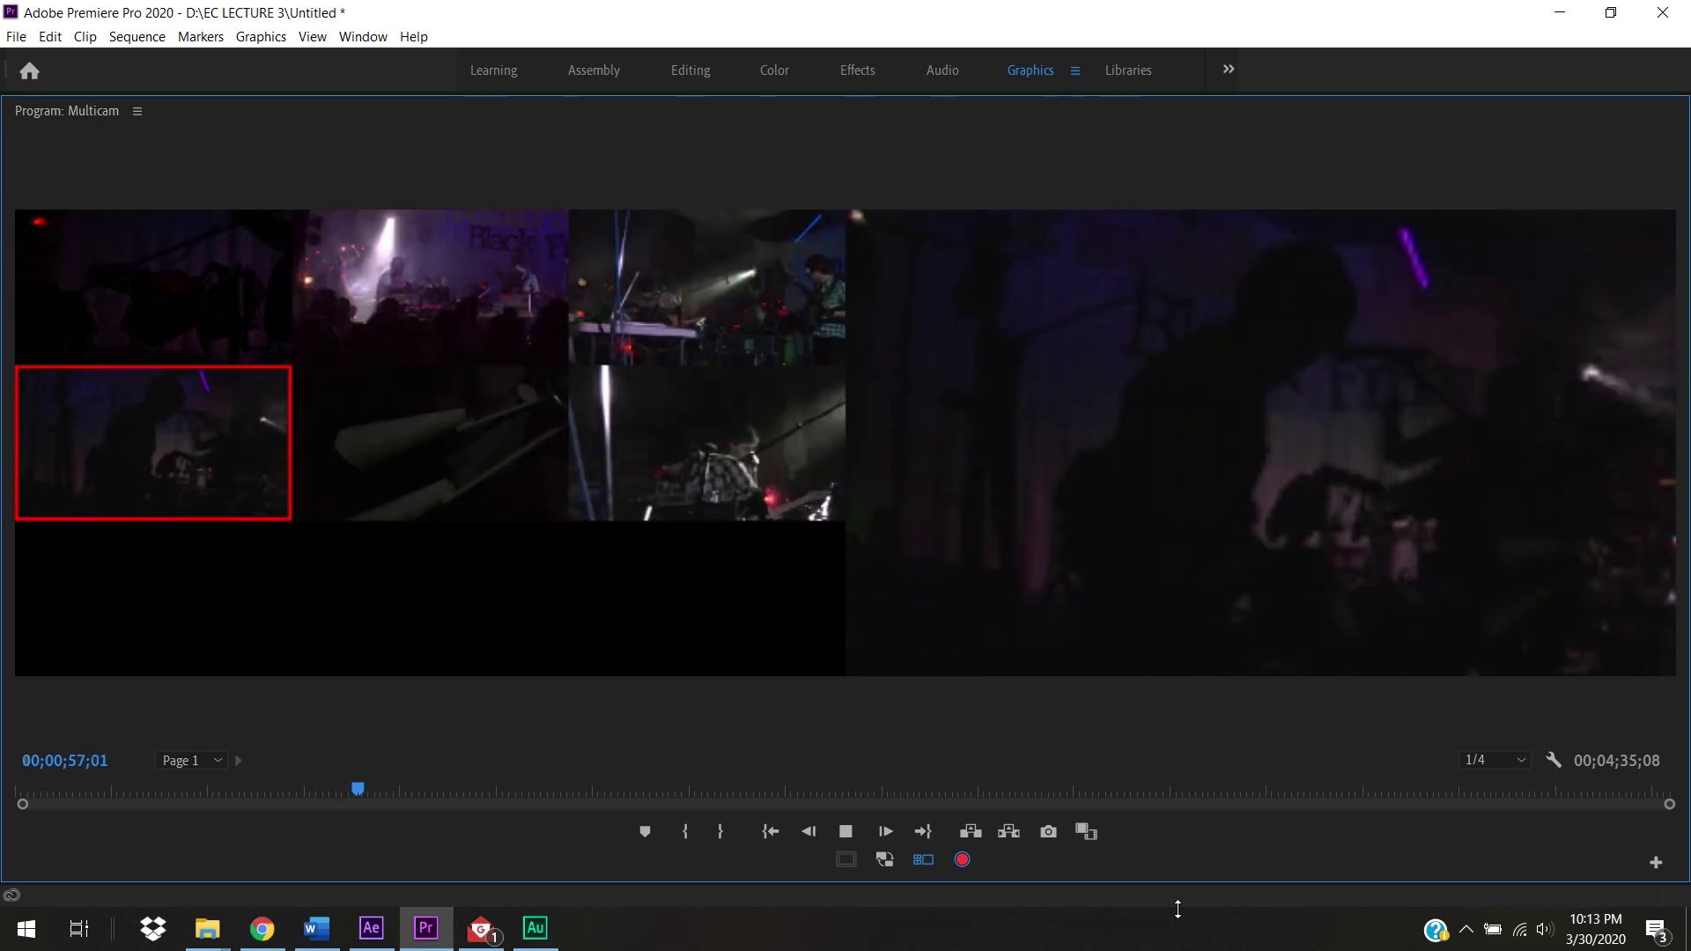
pyautogui.press('6')
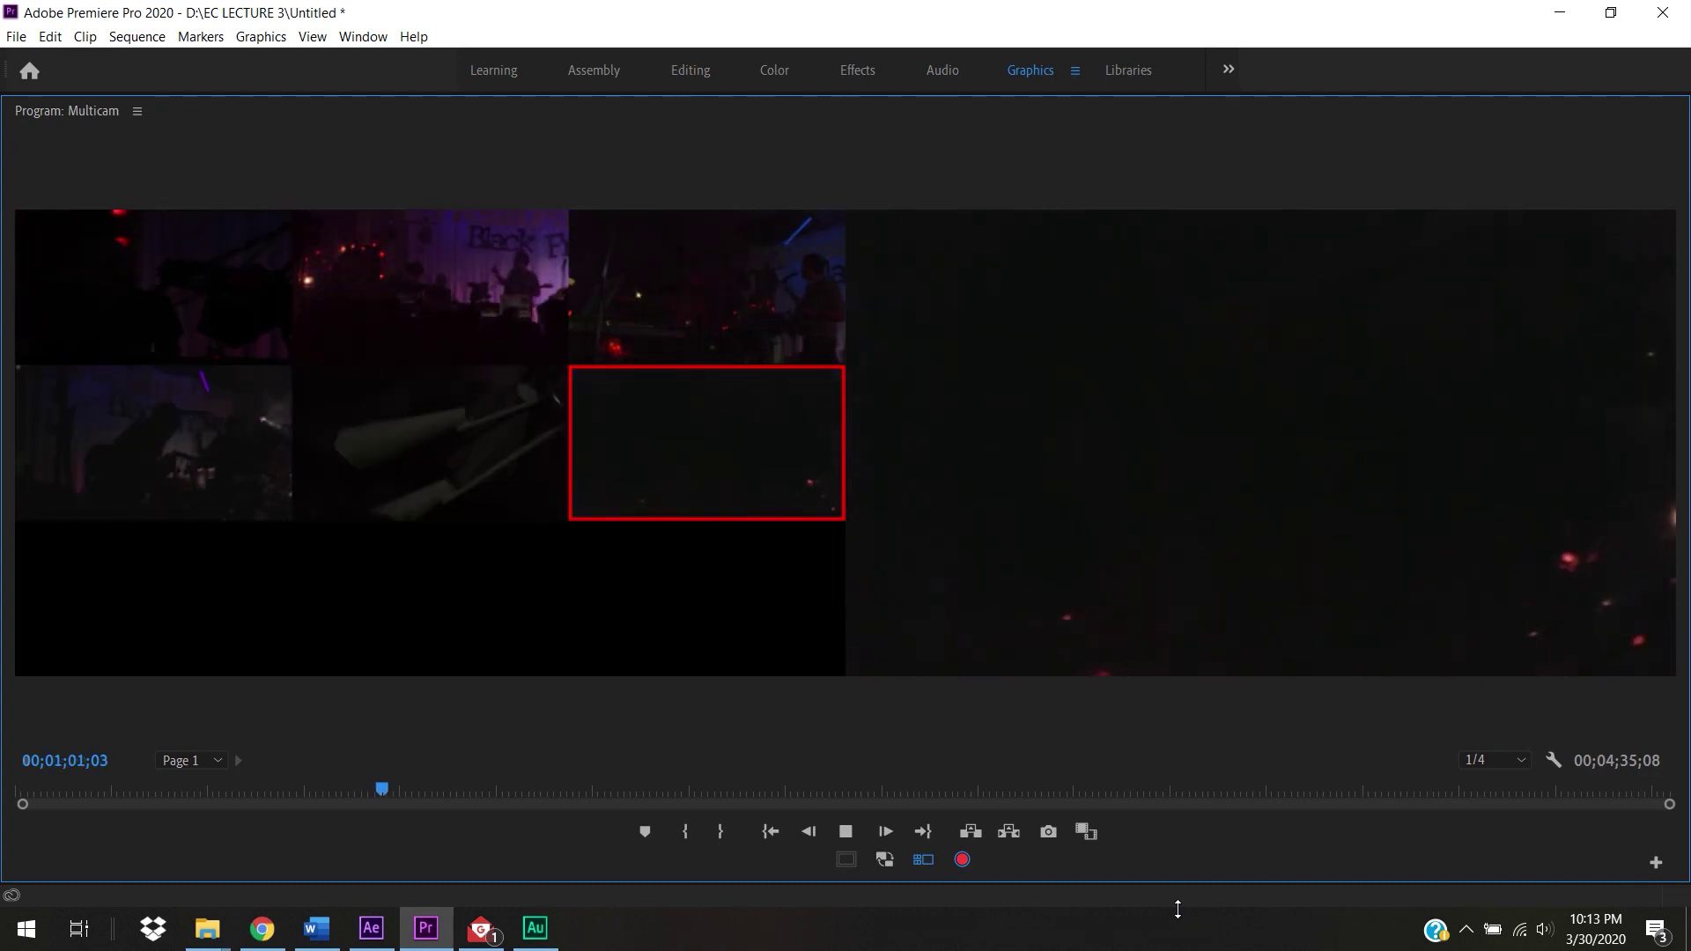
pyautogui.press('1')
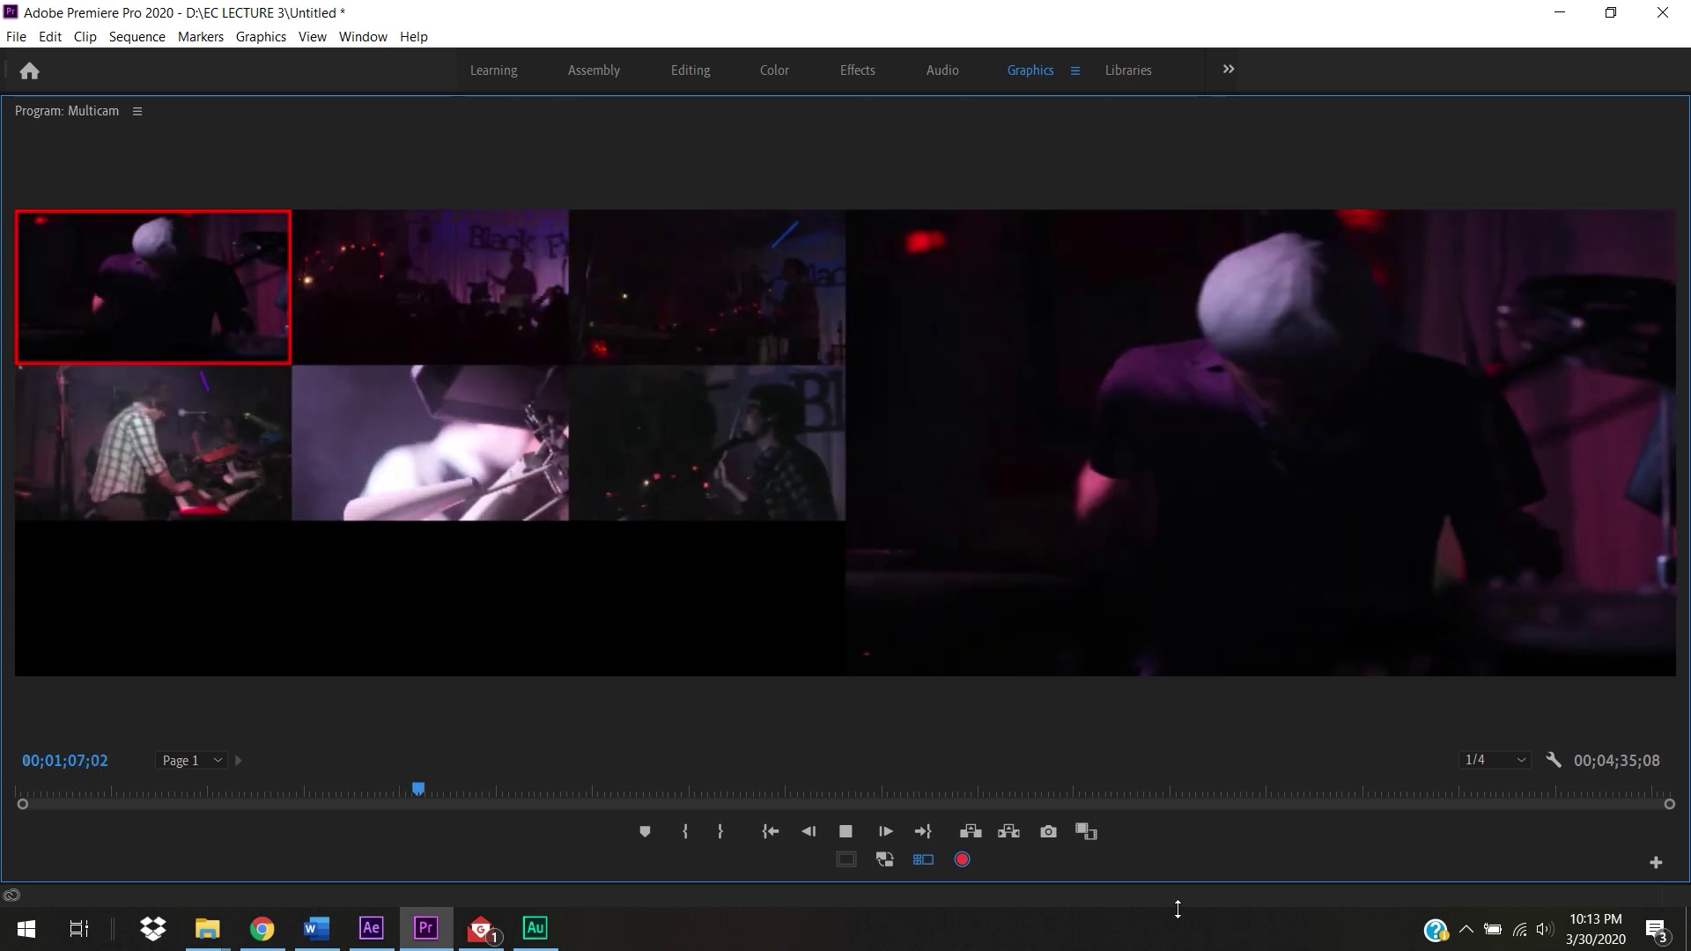
pyautogui.press('2')
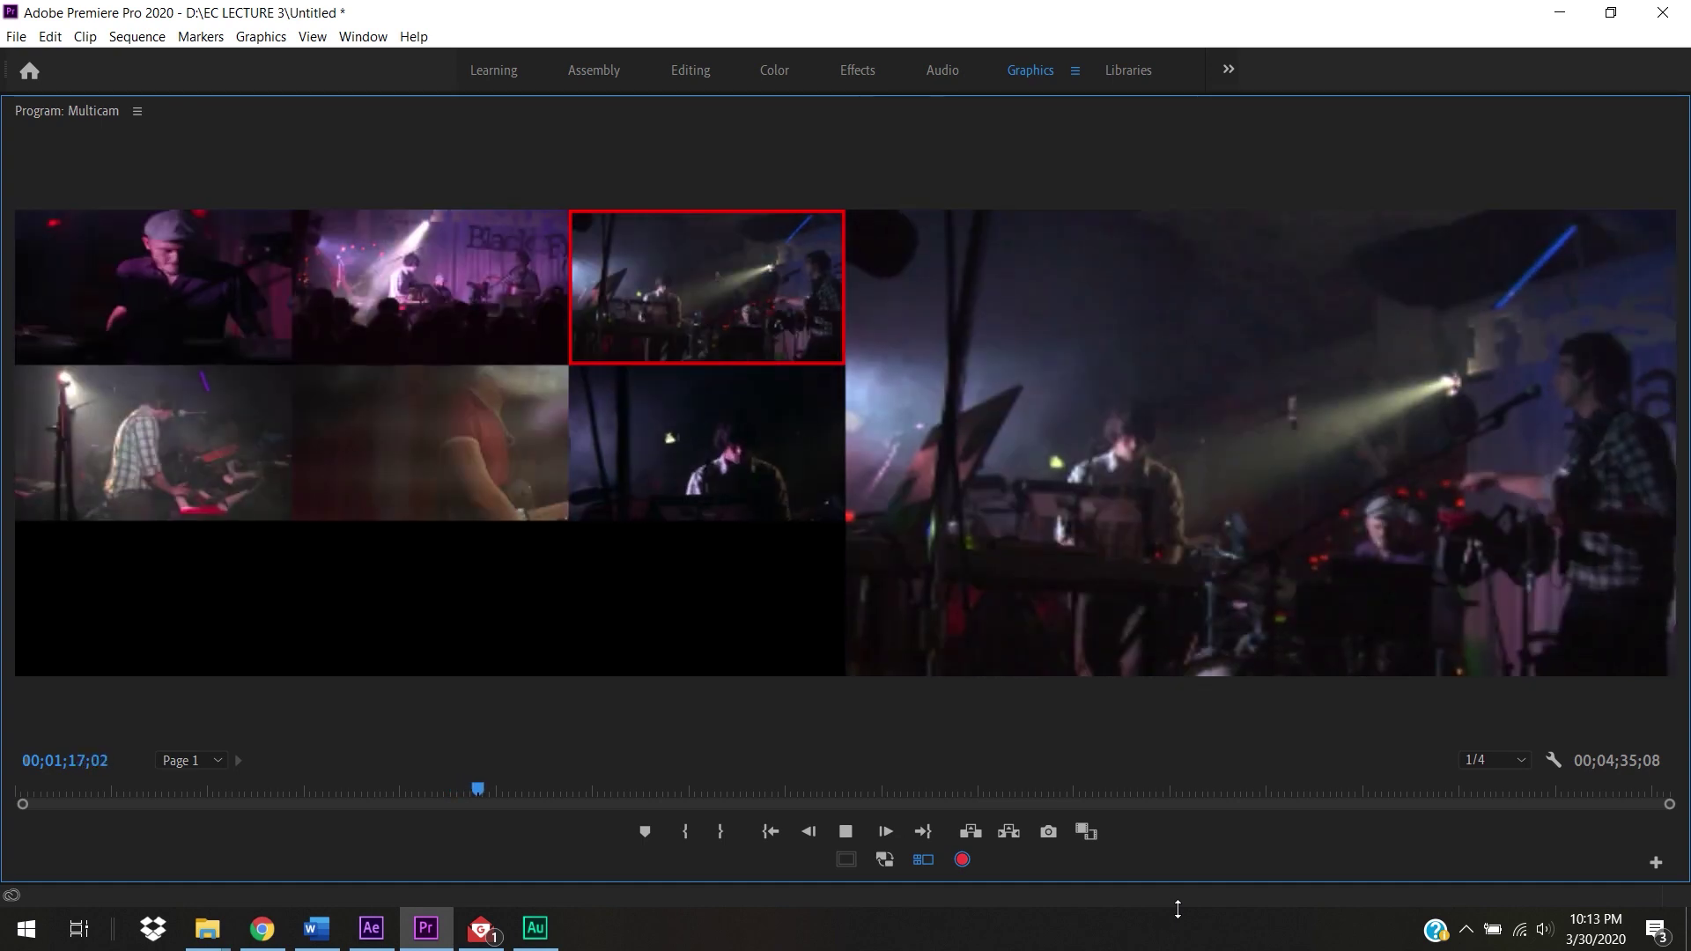
# Step: Switch the live angle to cameras 1, 2, 3, 2, 4 and 5 between about 1:19 and 1:29
pyautogui.press('1')
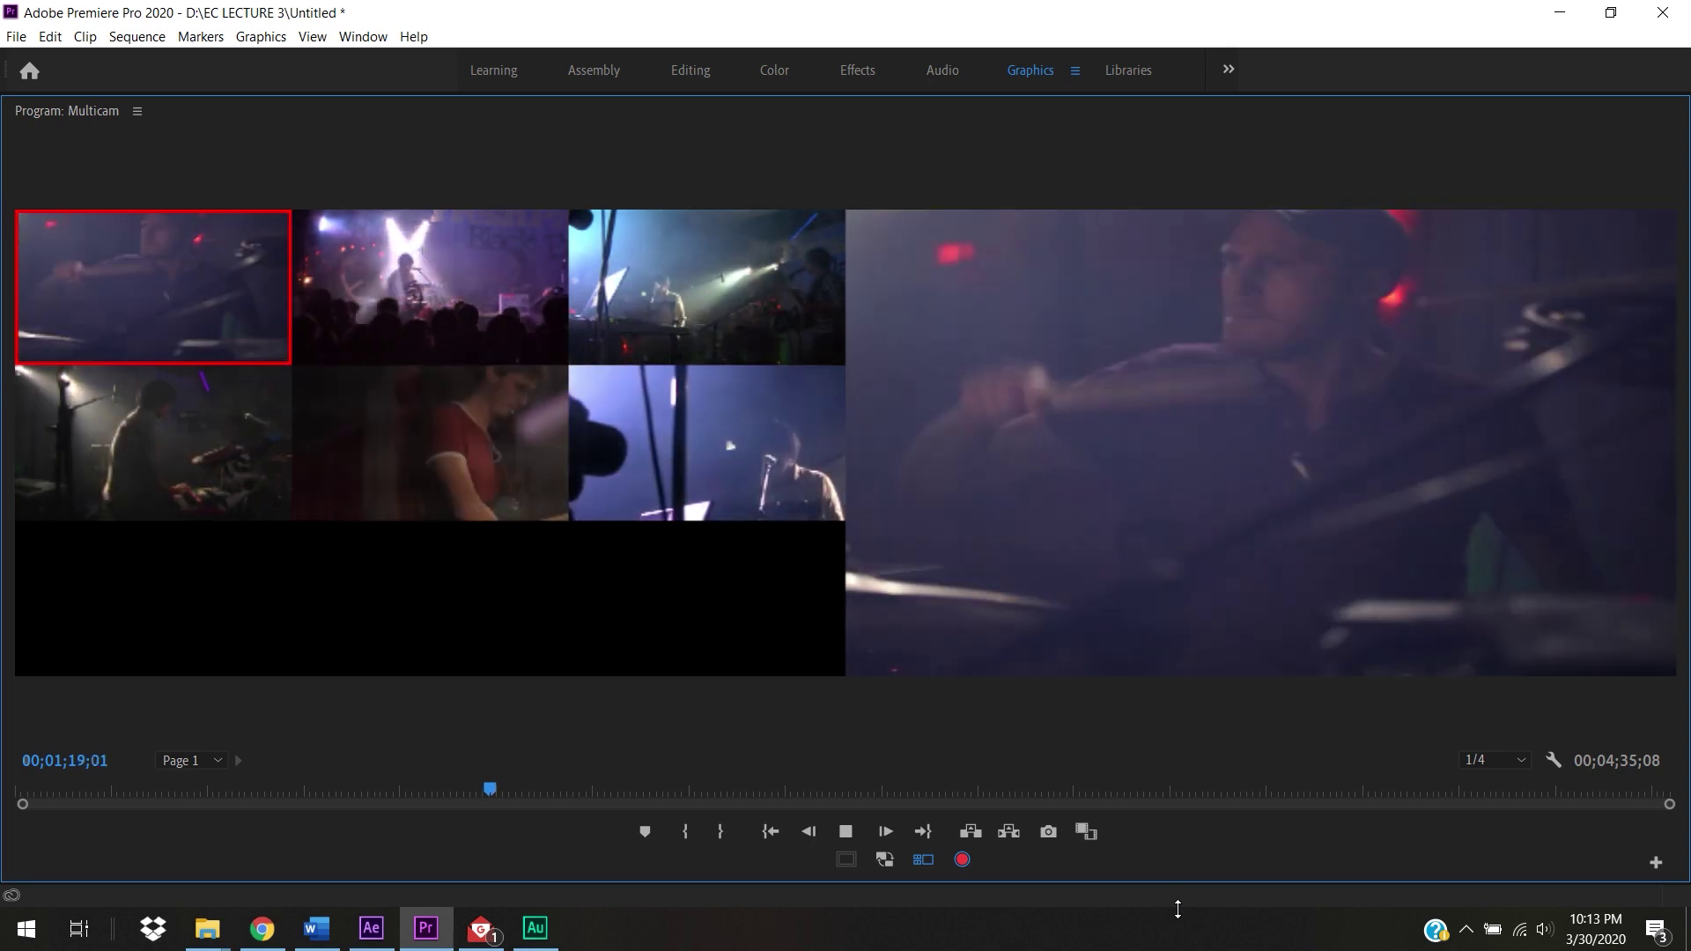
pyautogui.press('2')
pyautogui.press('3')
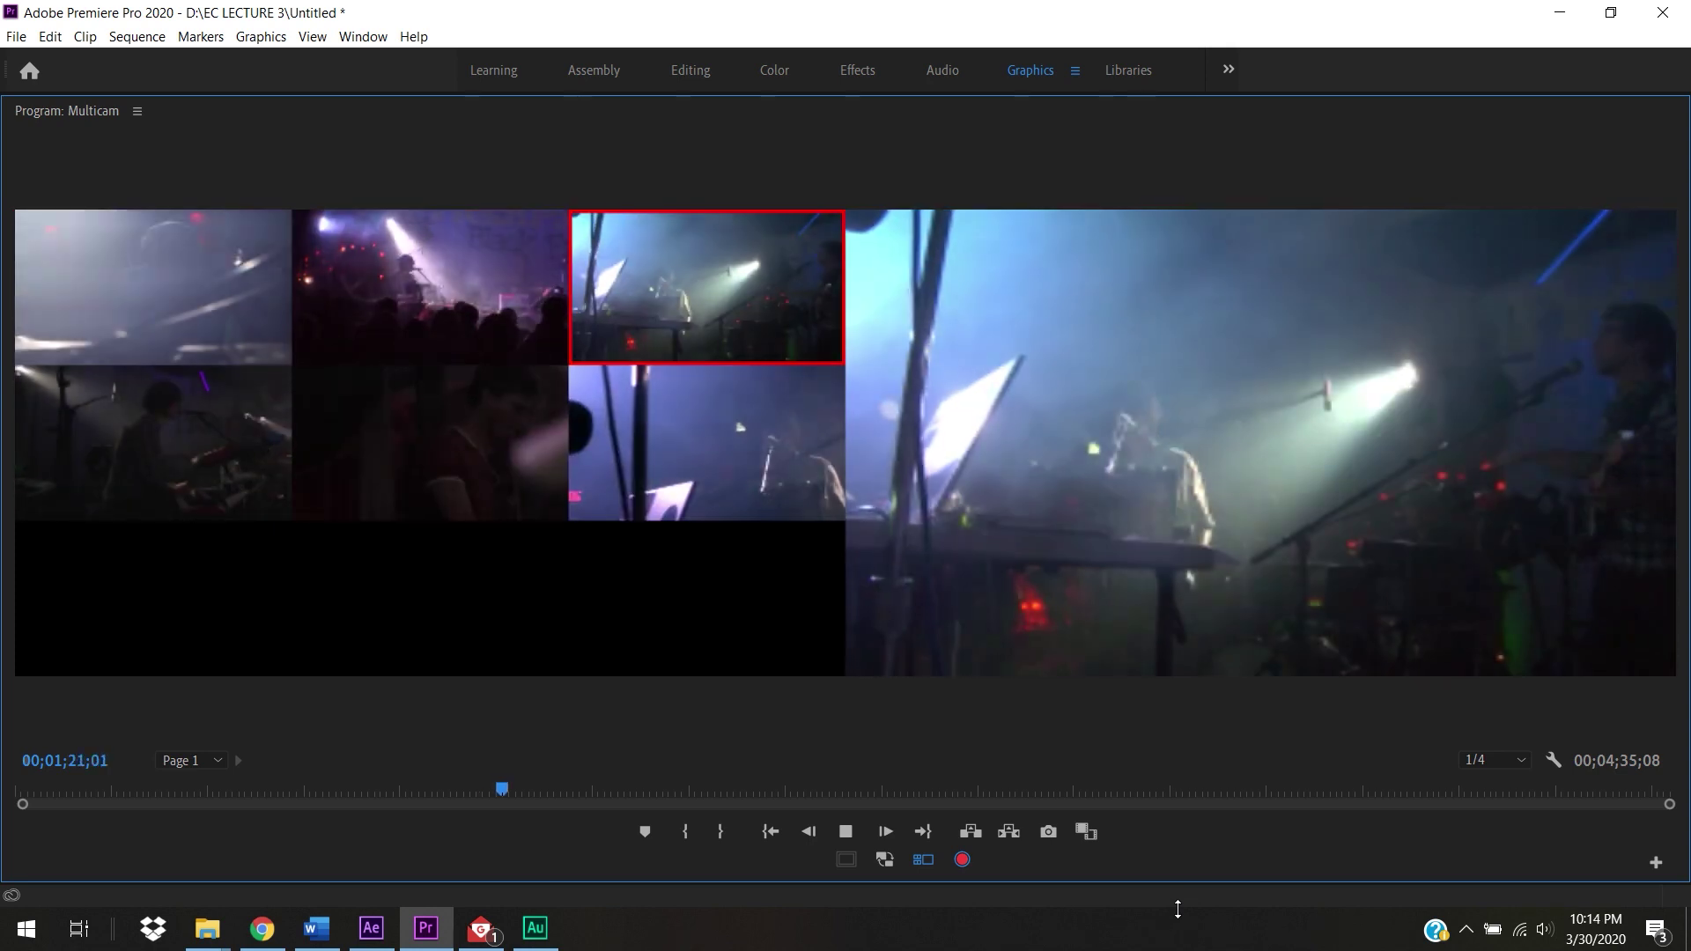
pyautogui.press('2')
pyautogui.press('4')
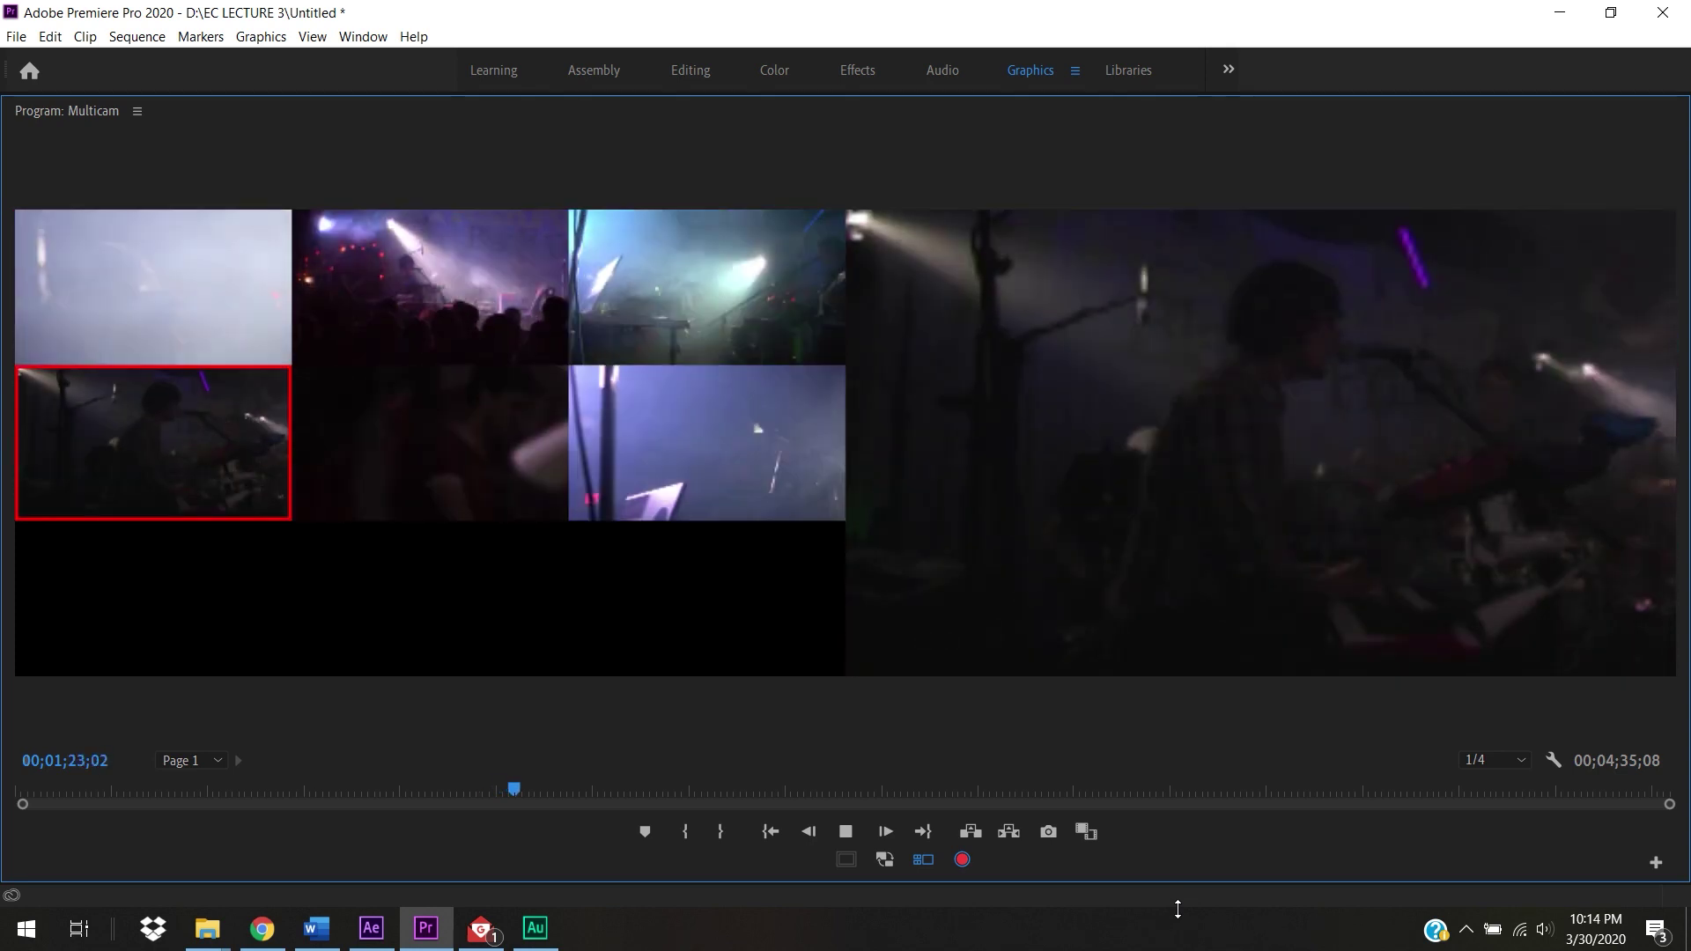
pyautogui.press('5')
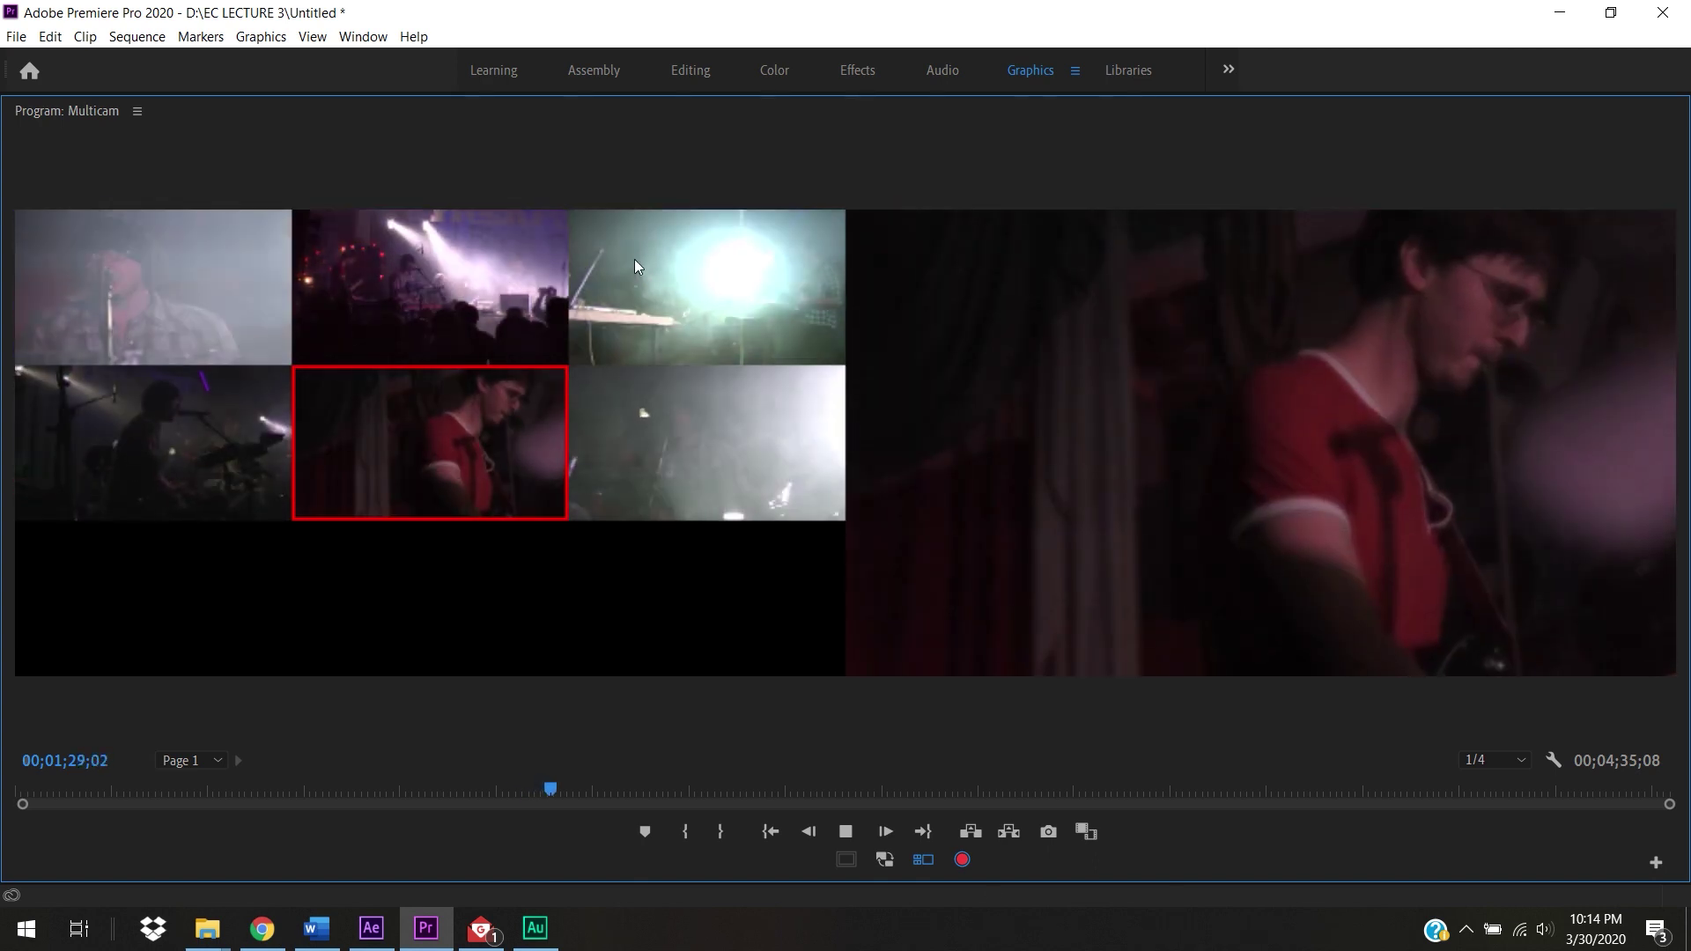
# Step: Choose the angles directly in the multi-camera grid, cutting to cameras 3, 2, 6, 4, 1 and 2 by about 1:44
pyautogui.click(646, 264)
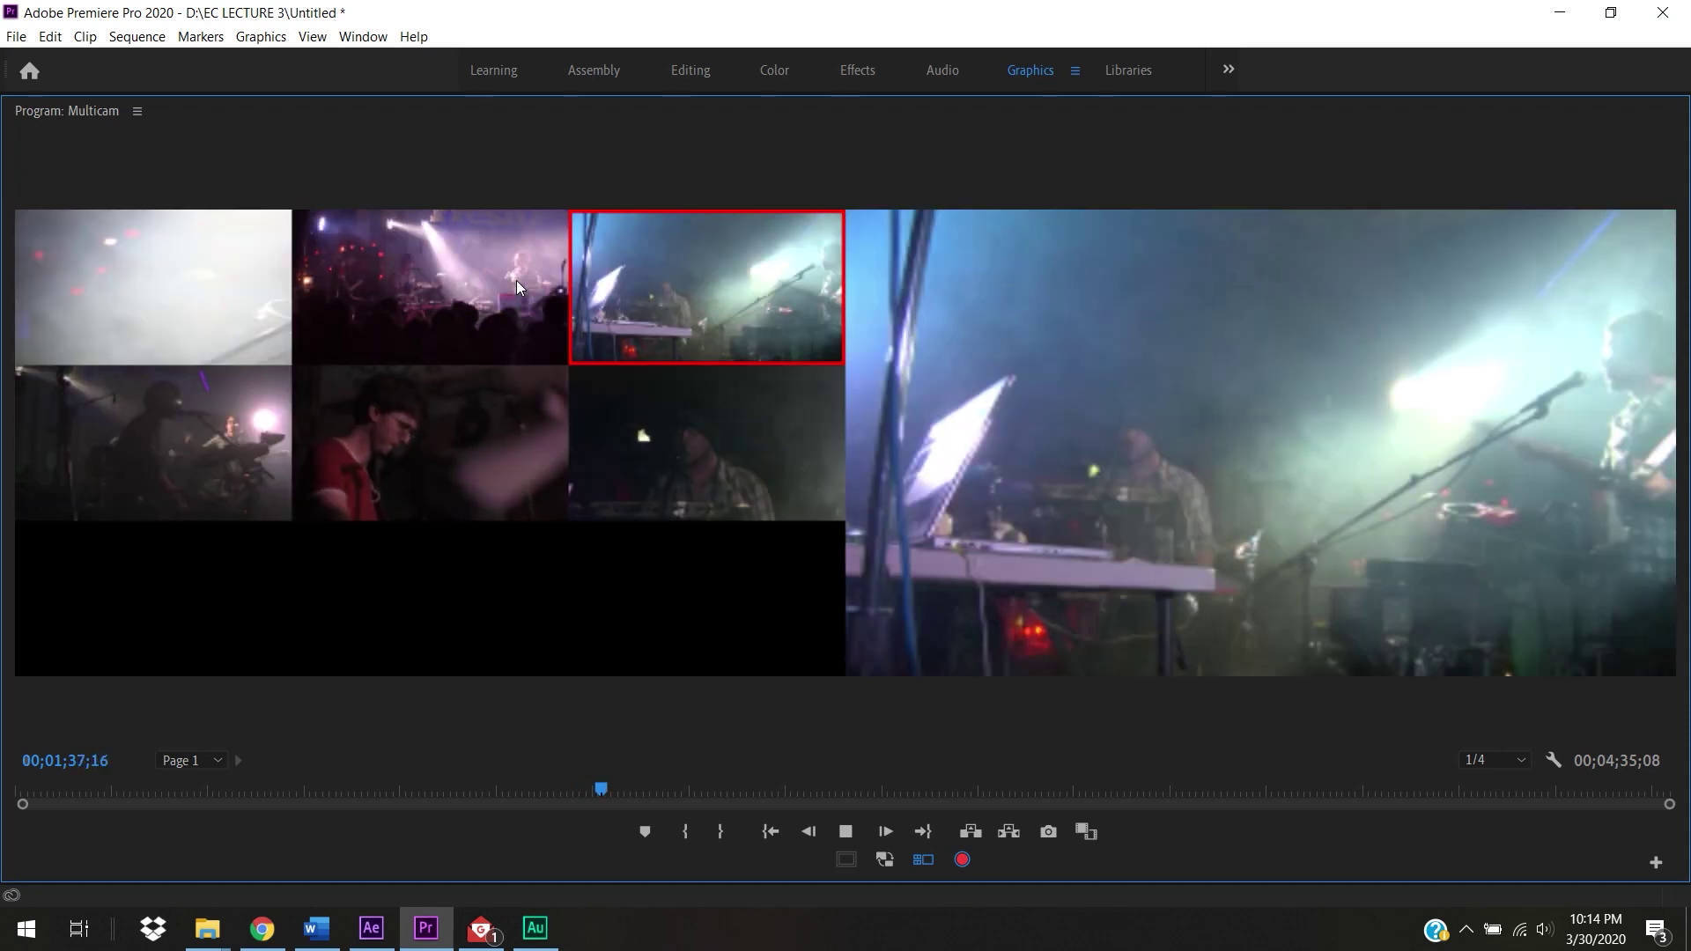
pyautogui.click(516, 280)
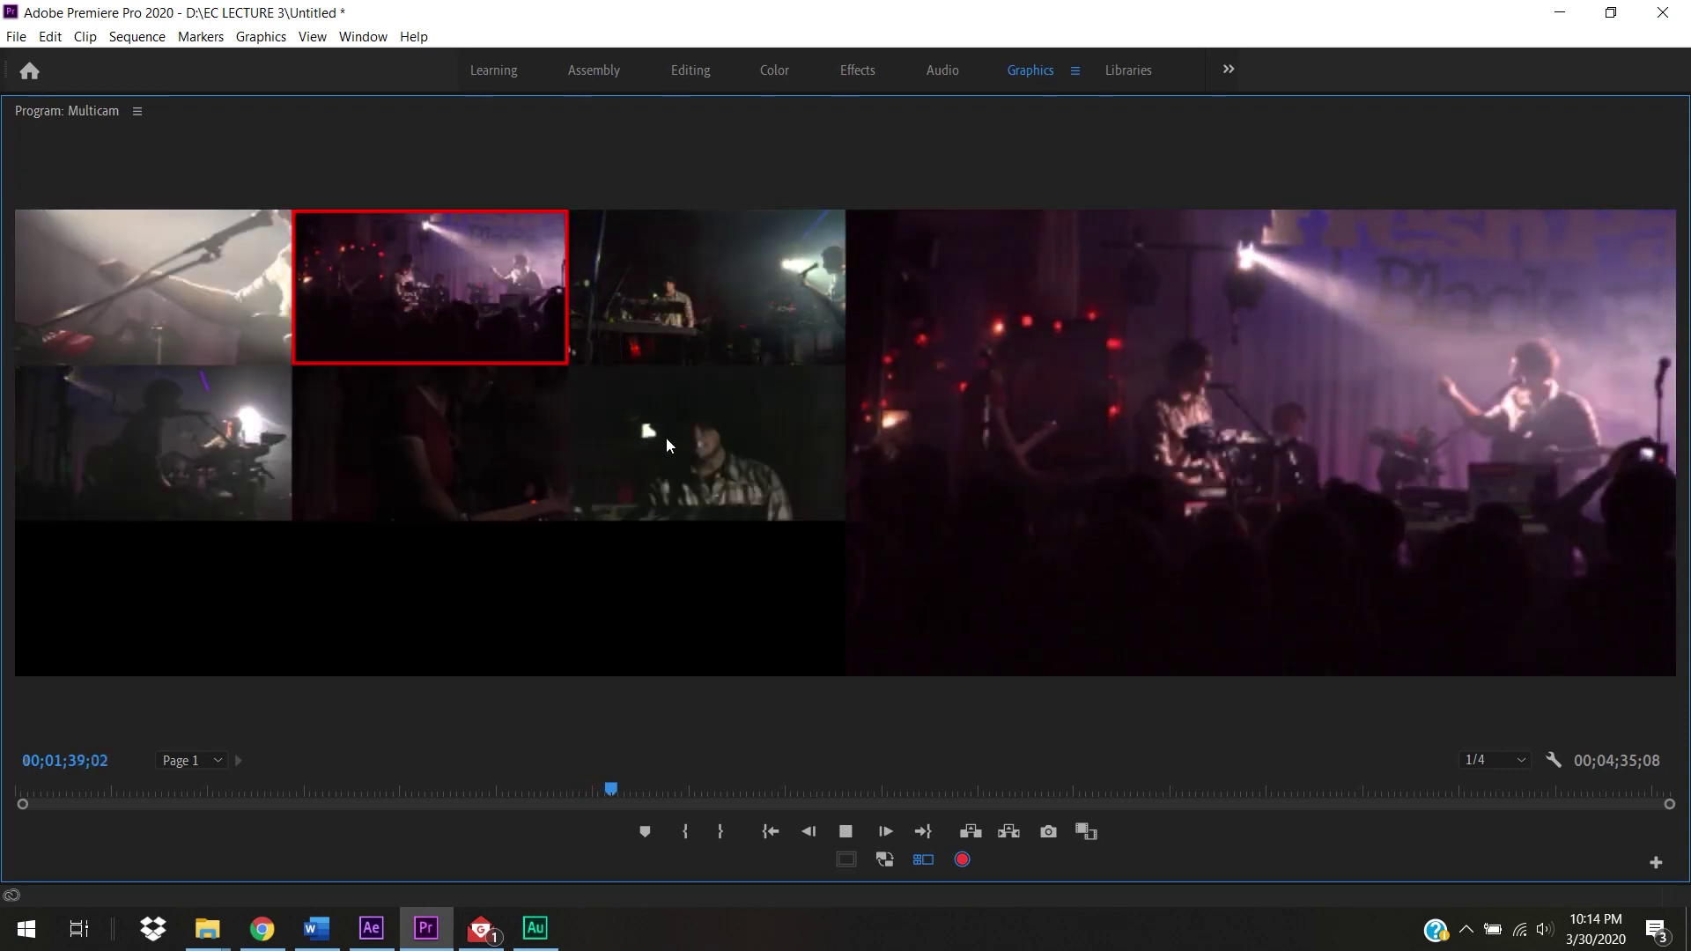
pyautogui.click(664, 435)
pyautogui.click(194, 405)
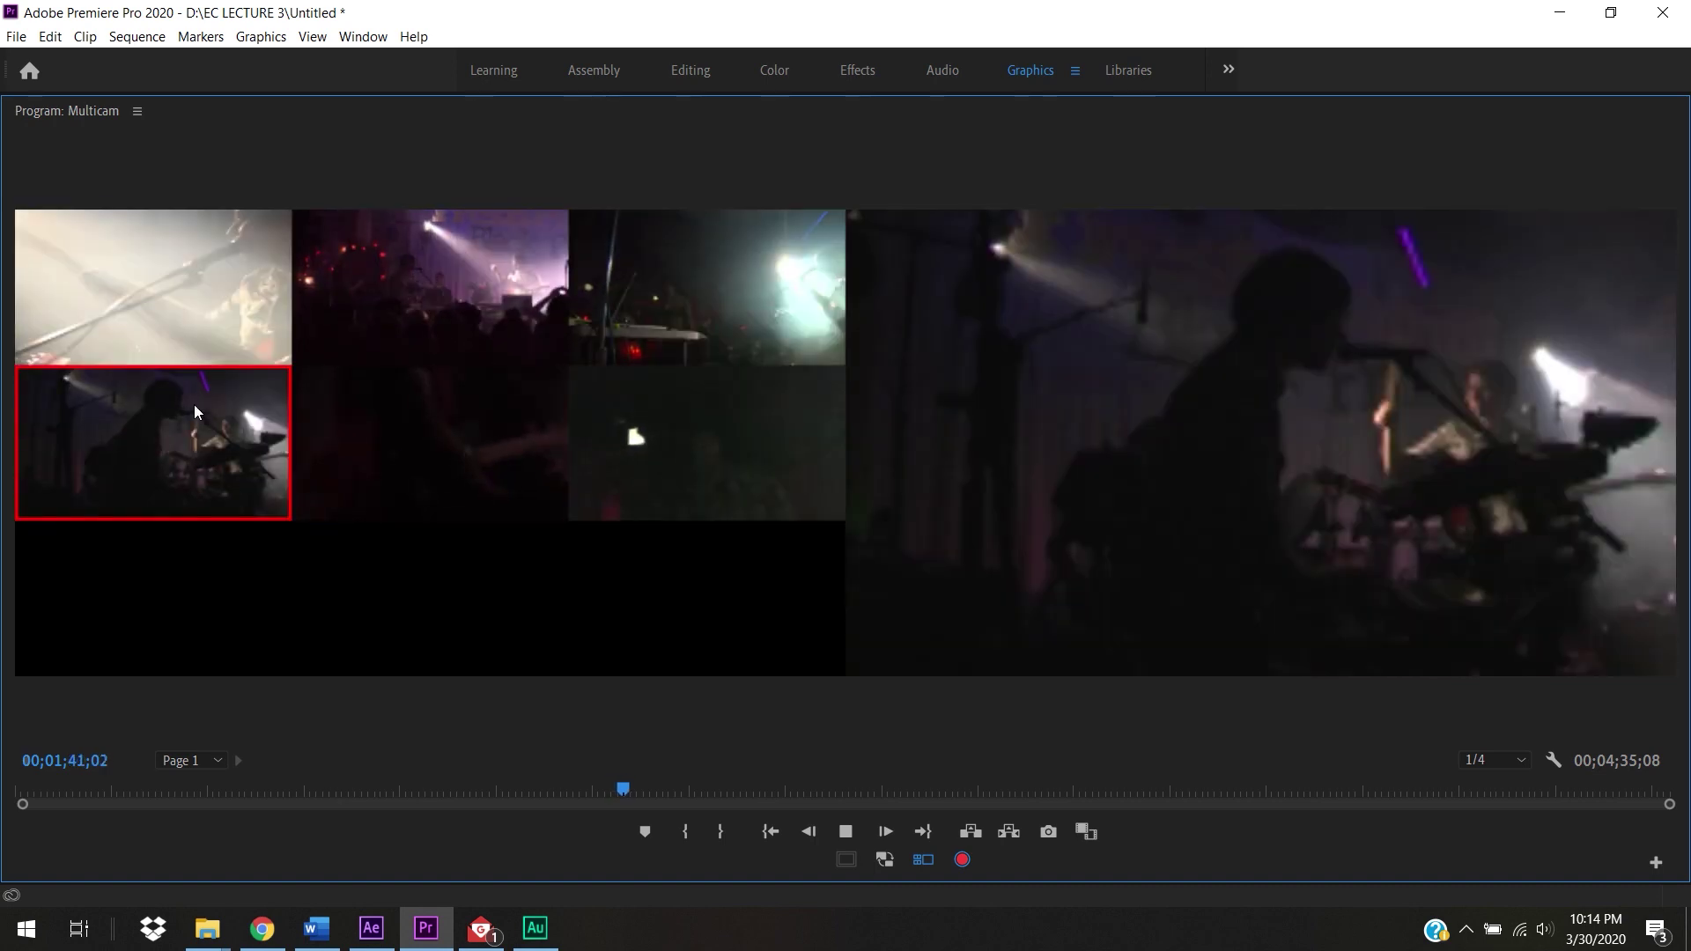
pyautogui.click(194, 321)
pyautogui.click(478, 343)
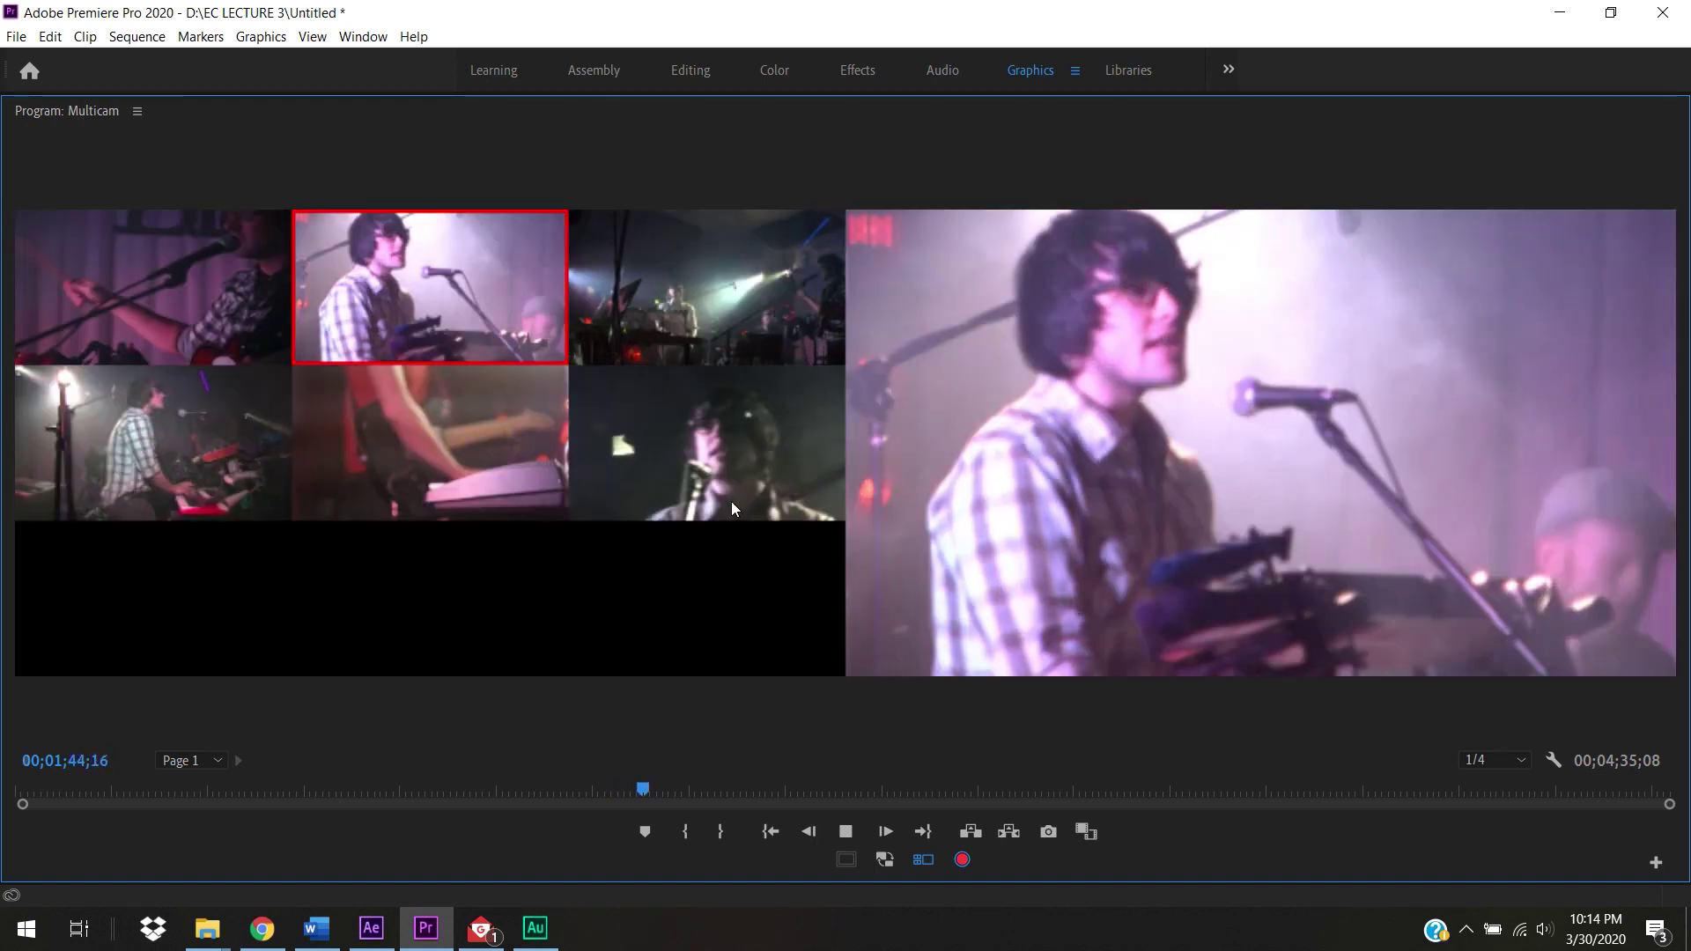
# Step: Continue cutting live in the multi-camera grid to cameras 6, 4, 1, 3, 2, 5, 4 and 1 between about 1:44 and 1:53
pyautogui.click(732, 507)
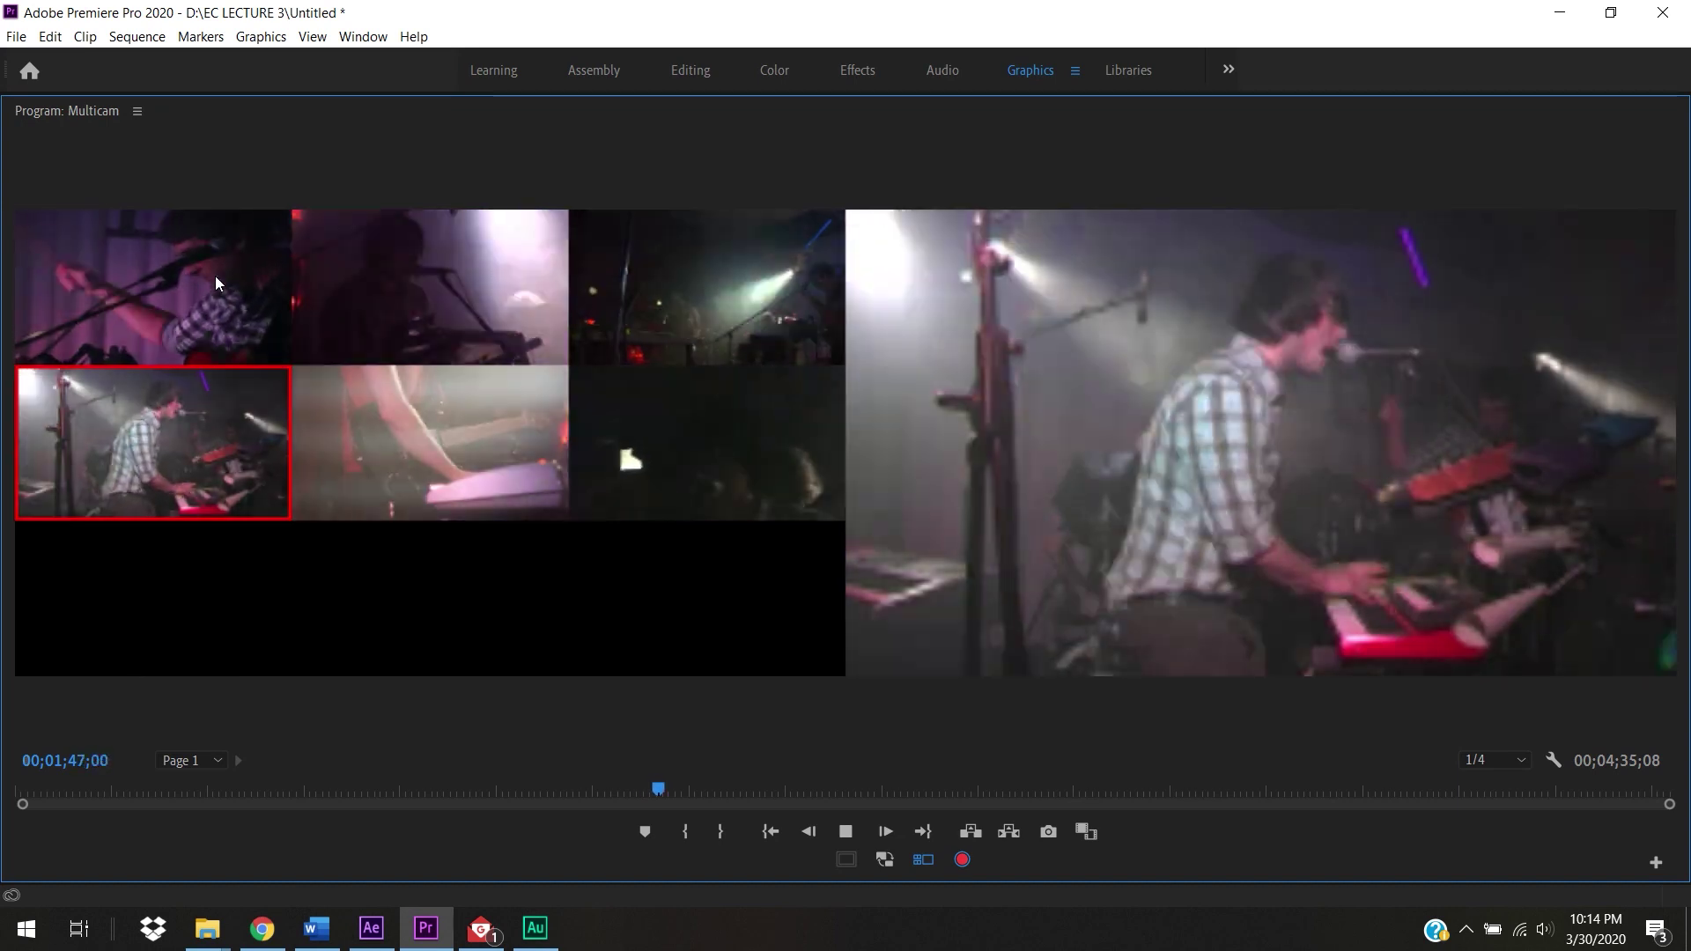
pyautogui.click(215, 278)
pyautogui.click(652, 299)
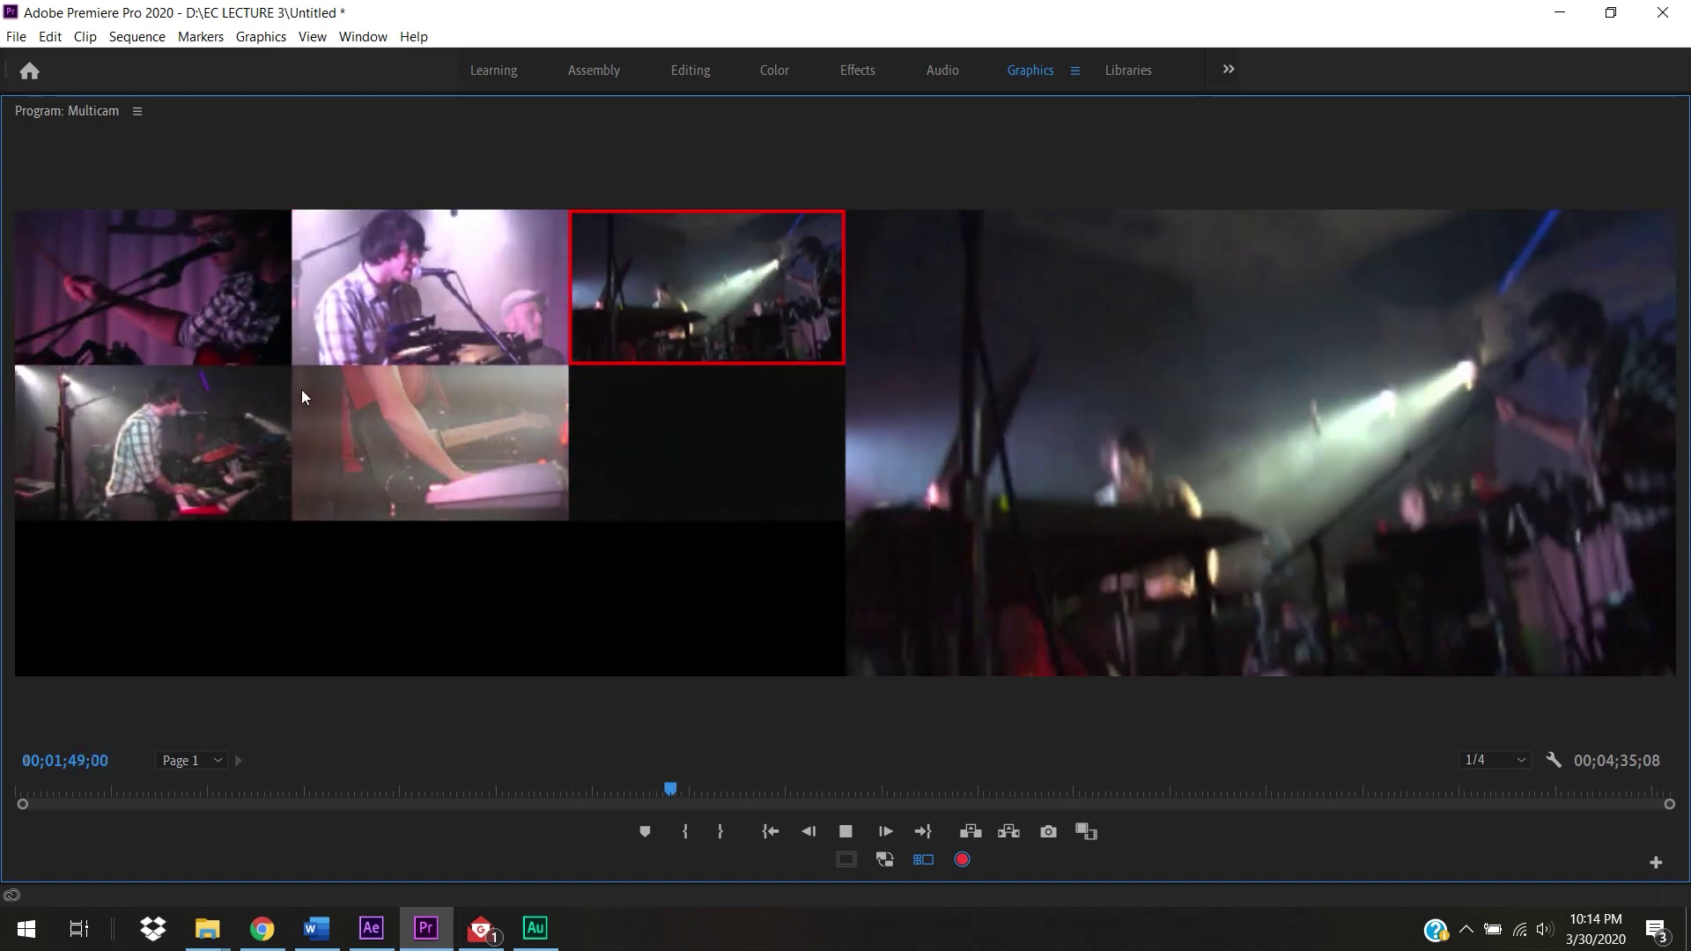
pyautogui.click(379, 300)
pyautogui.click(400, 434)
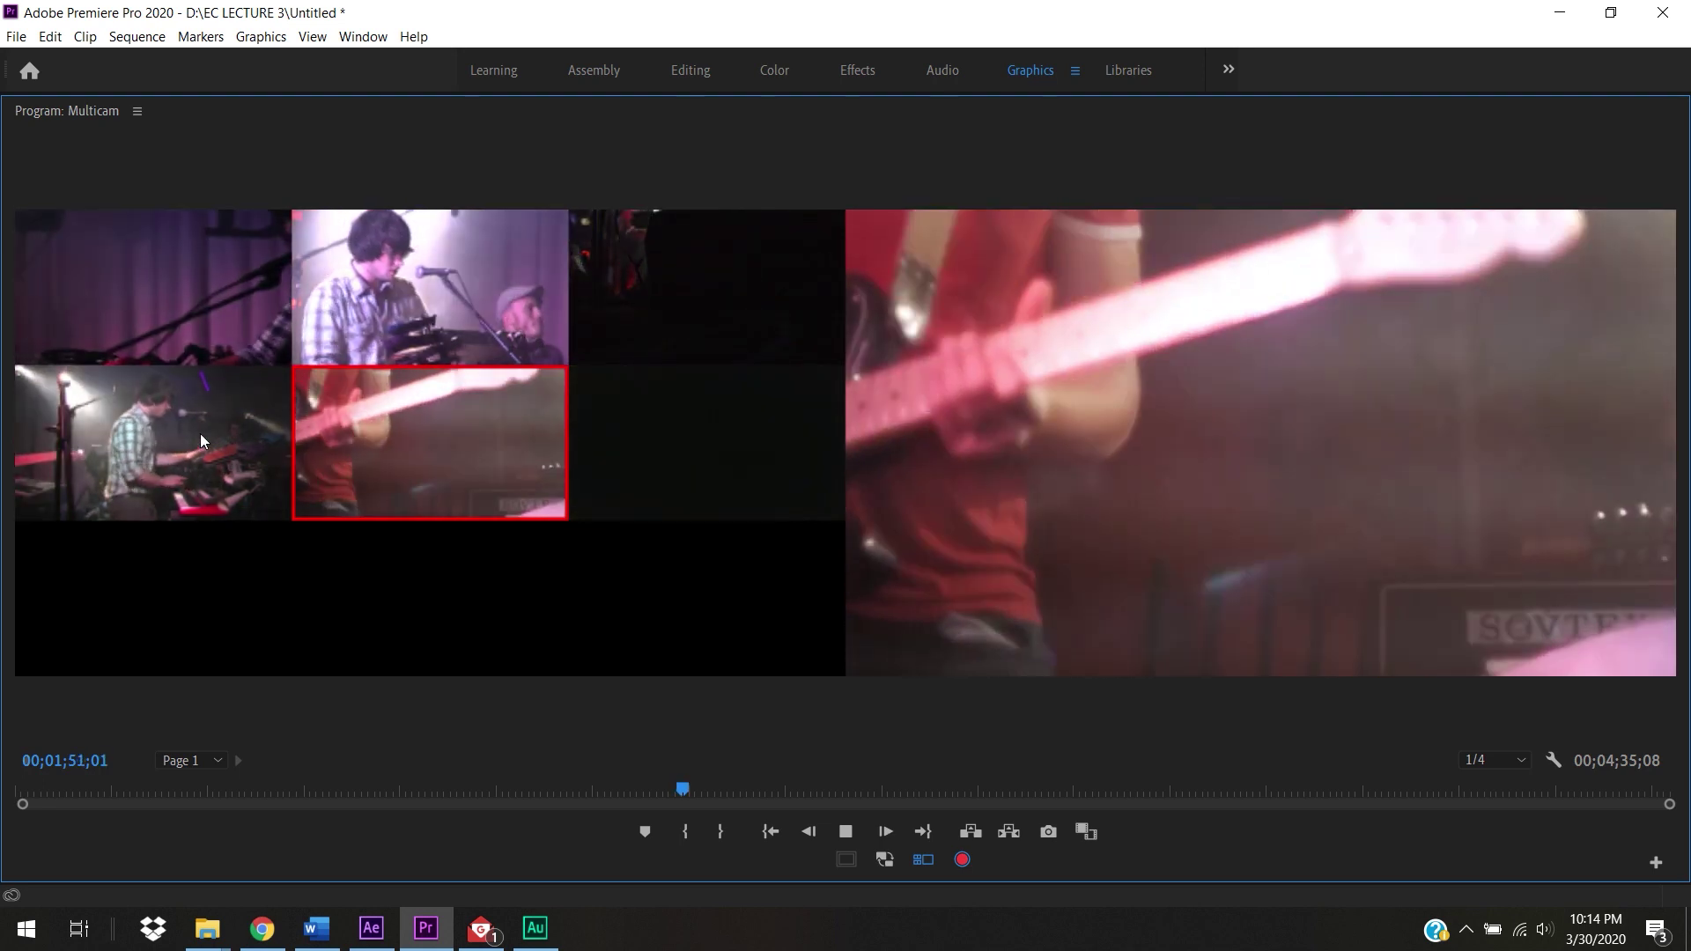
pyautogui.click(199, 433)
pyautogui.click(202, 318)
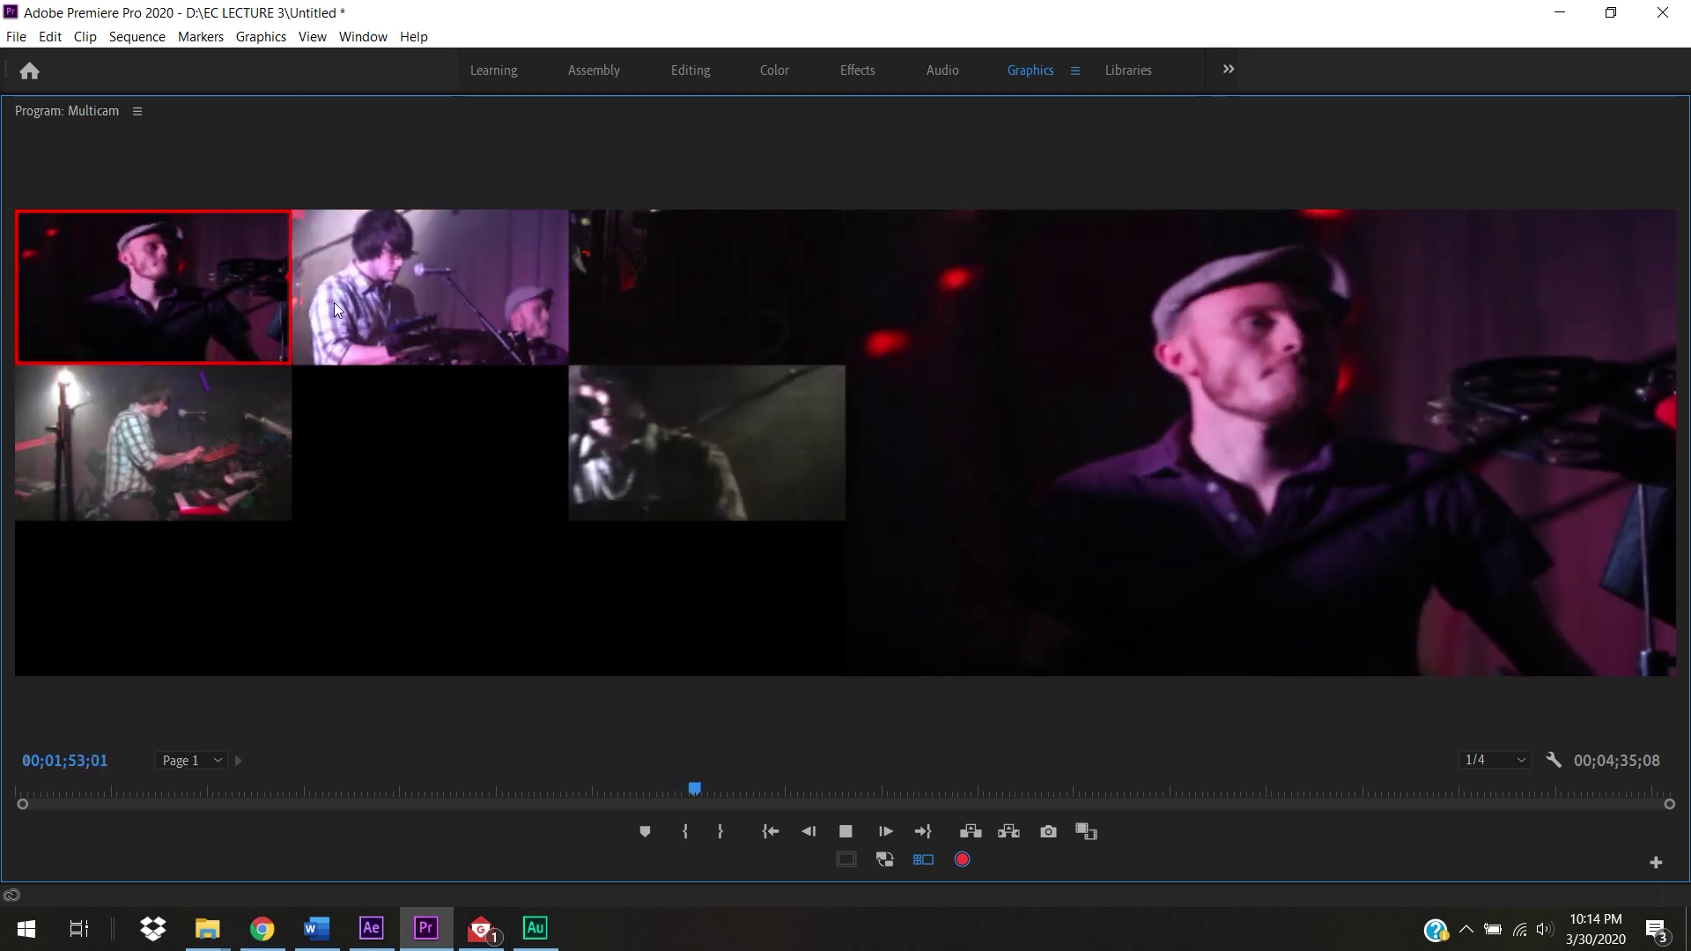
# Step: Cut live to cameras 2, 6, 4 and 1 from about 1:53, and stop playback at about 2:02
pyautogui.click(335, 303)
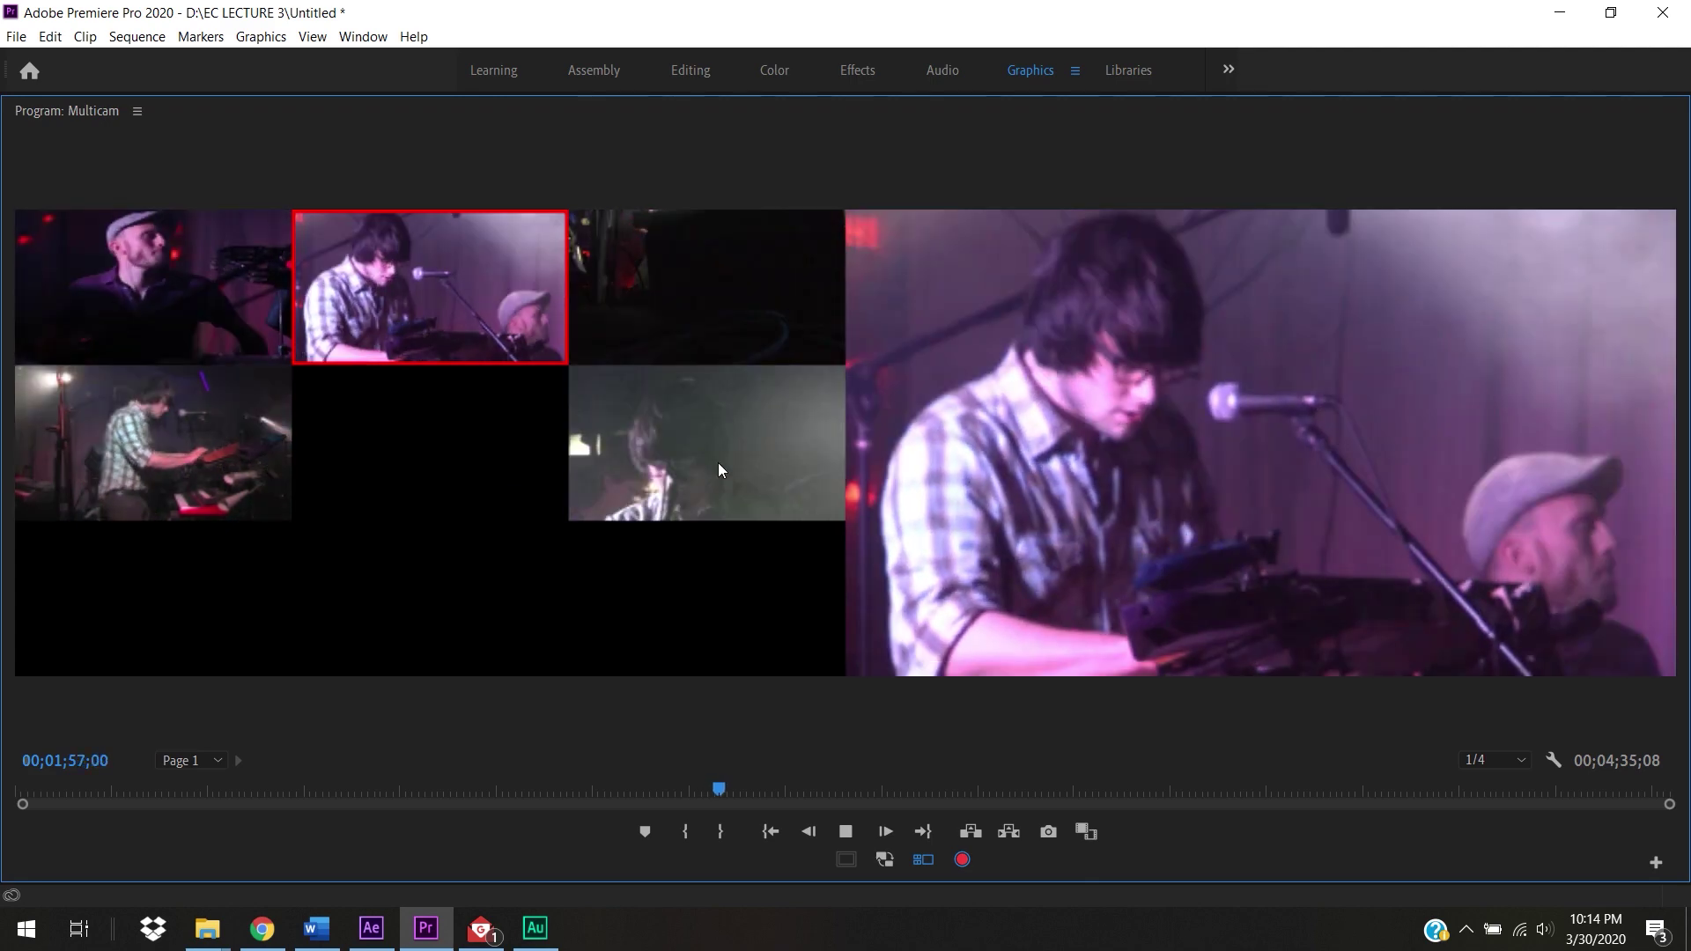
pyautogui.click(696, 480)
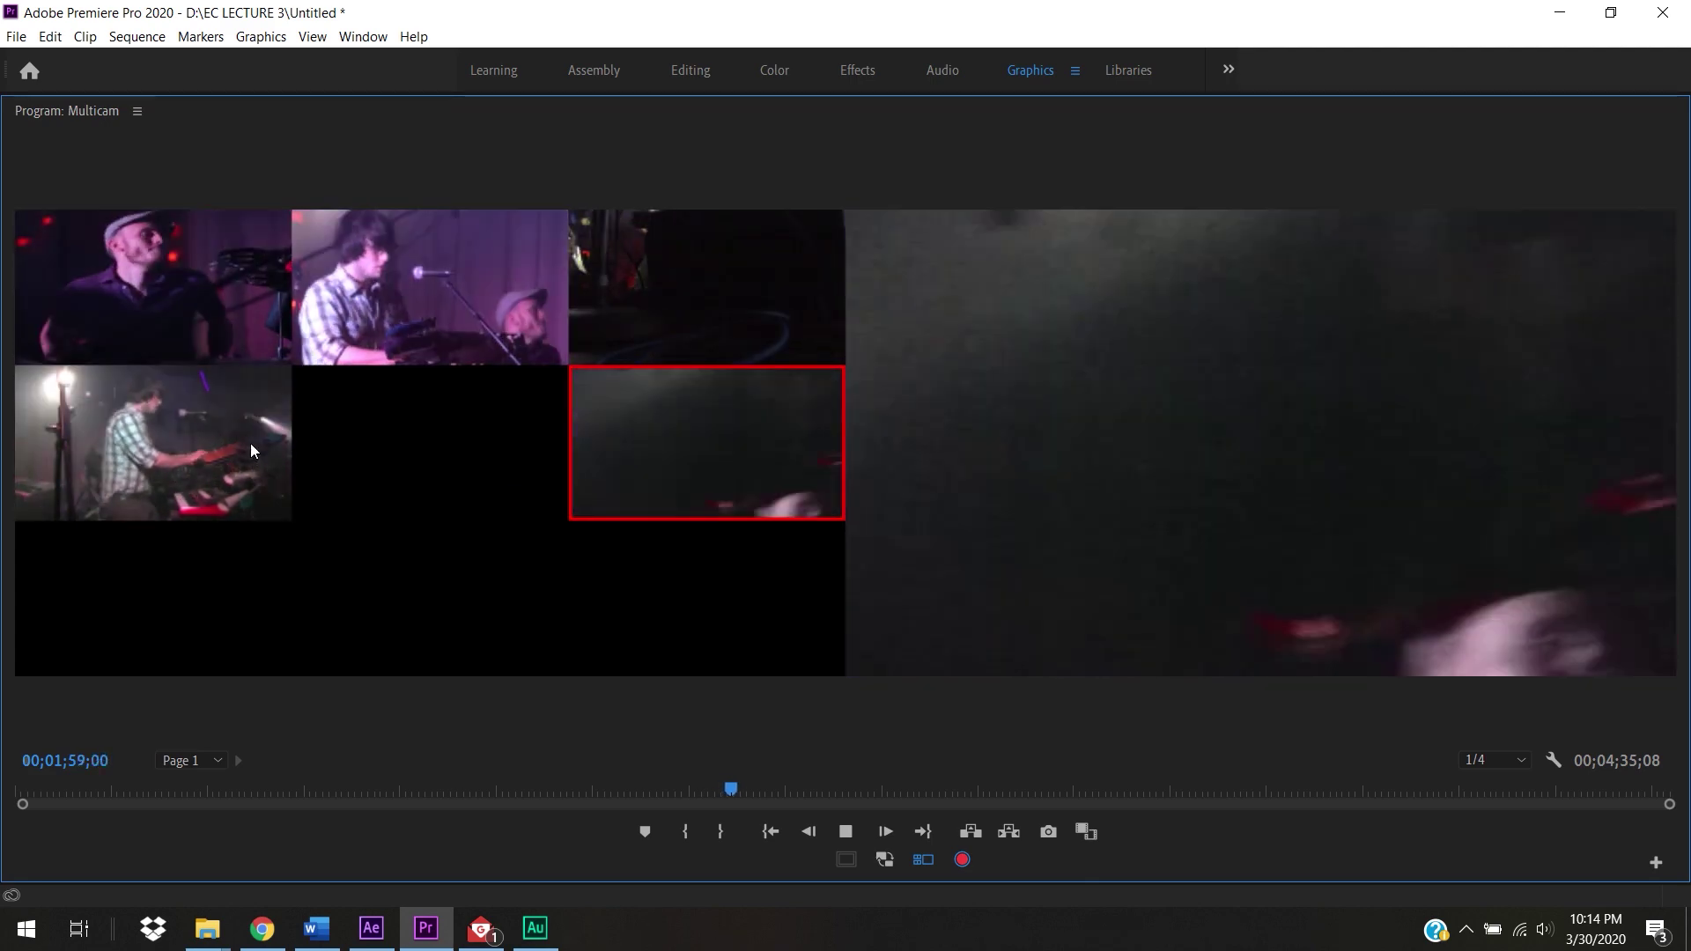
pyautogui.click(250, 443)
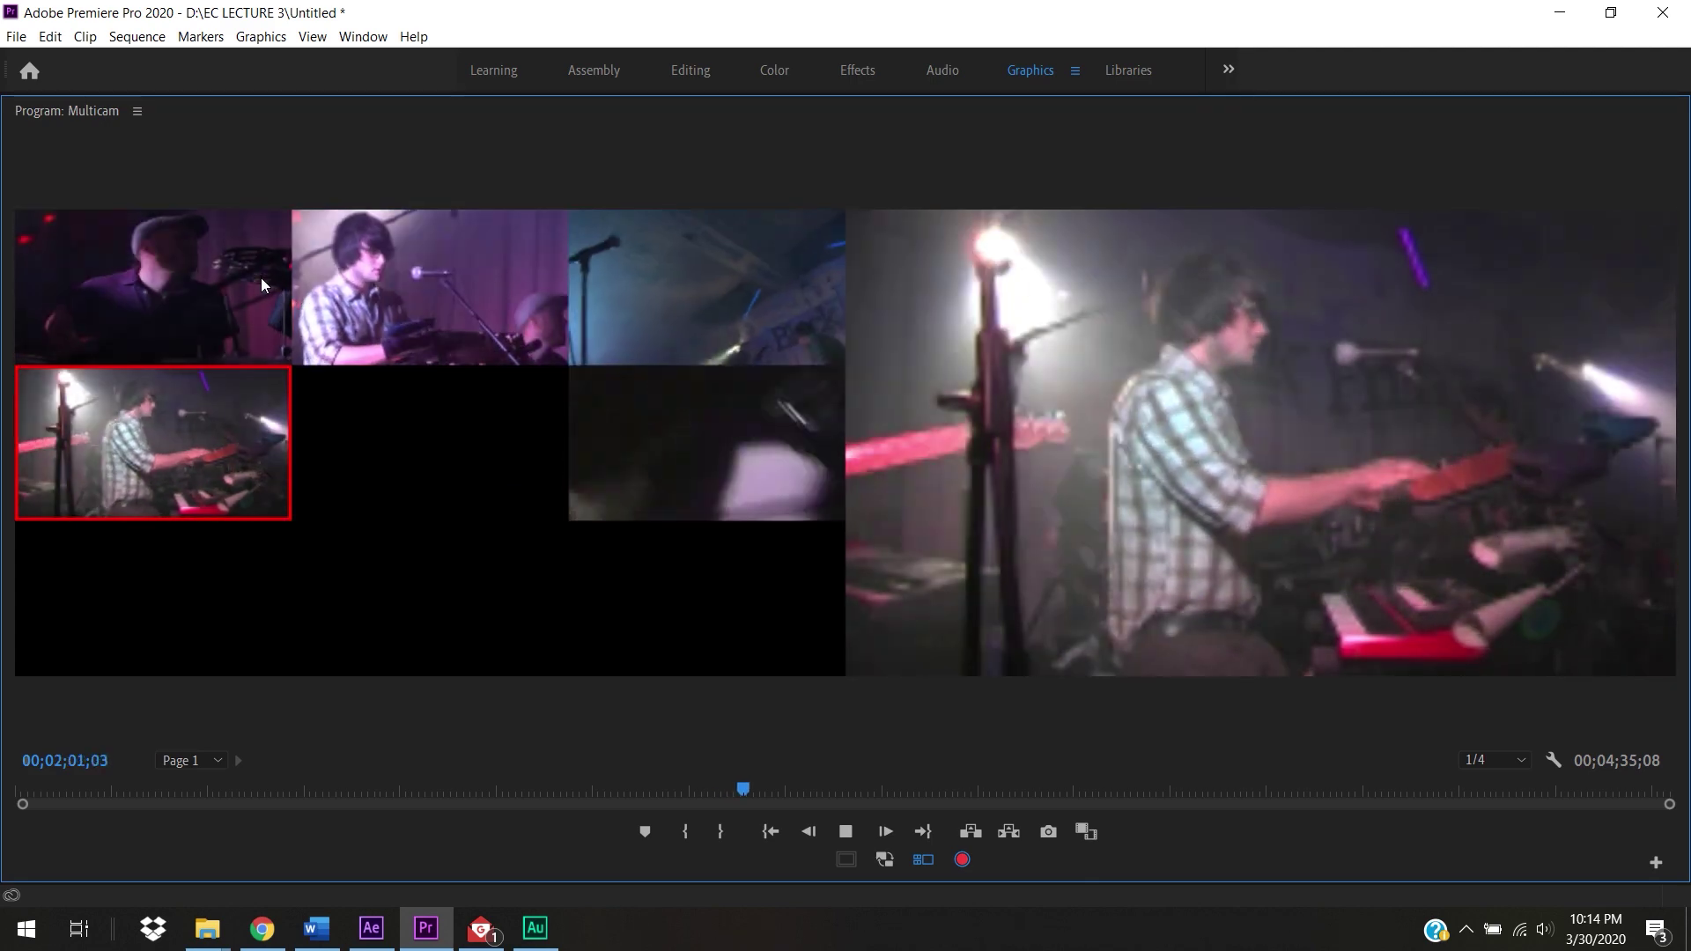
pyautogui.click(260, 278)
pyautogui.press('space')
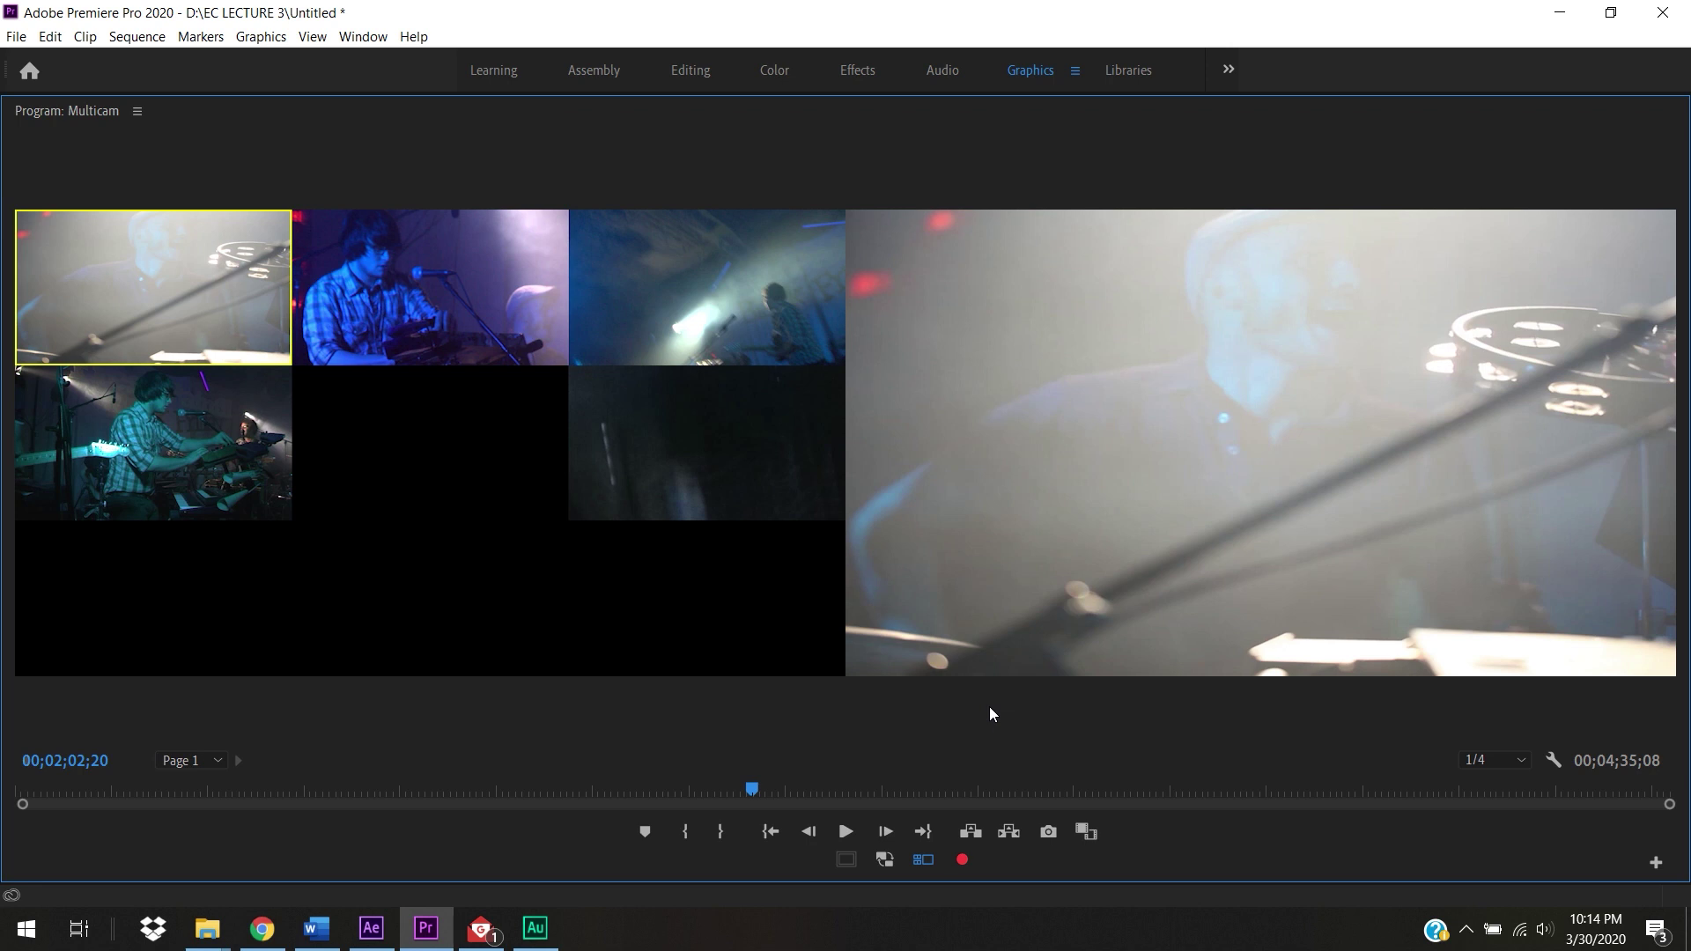
# Step: Restore the full panel layout and turn off the multi-camera view with the playhead at about 1:41
pyautogui.press('`')
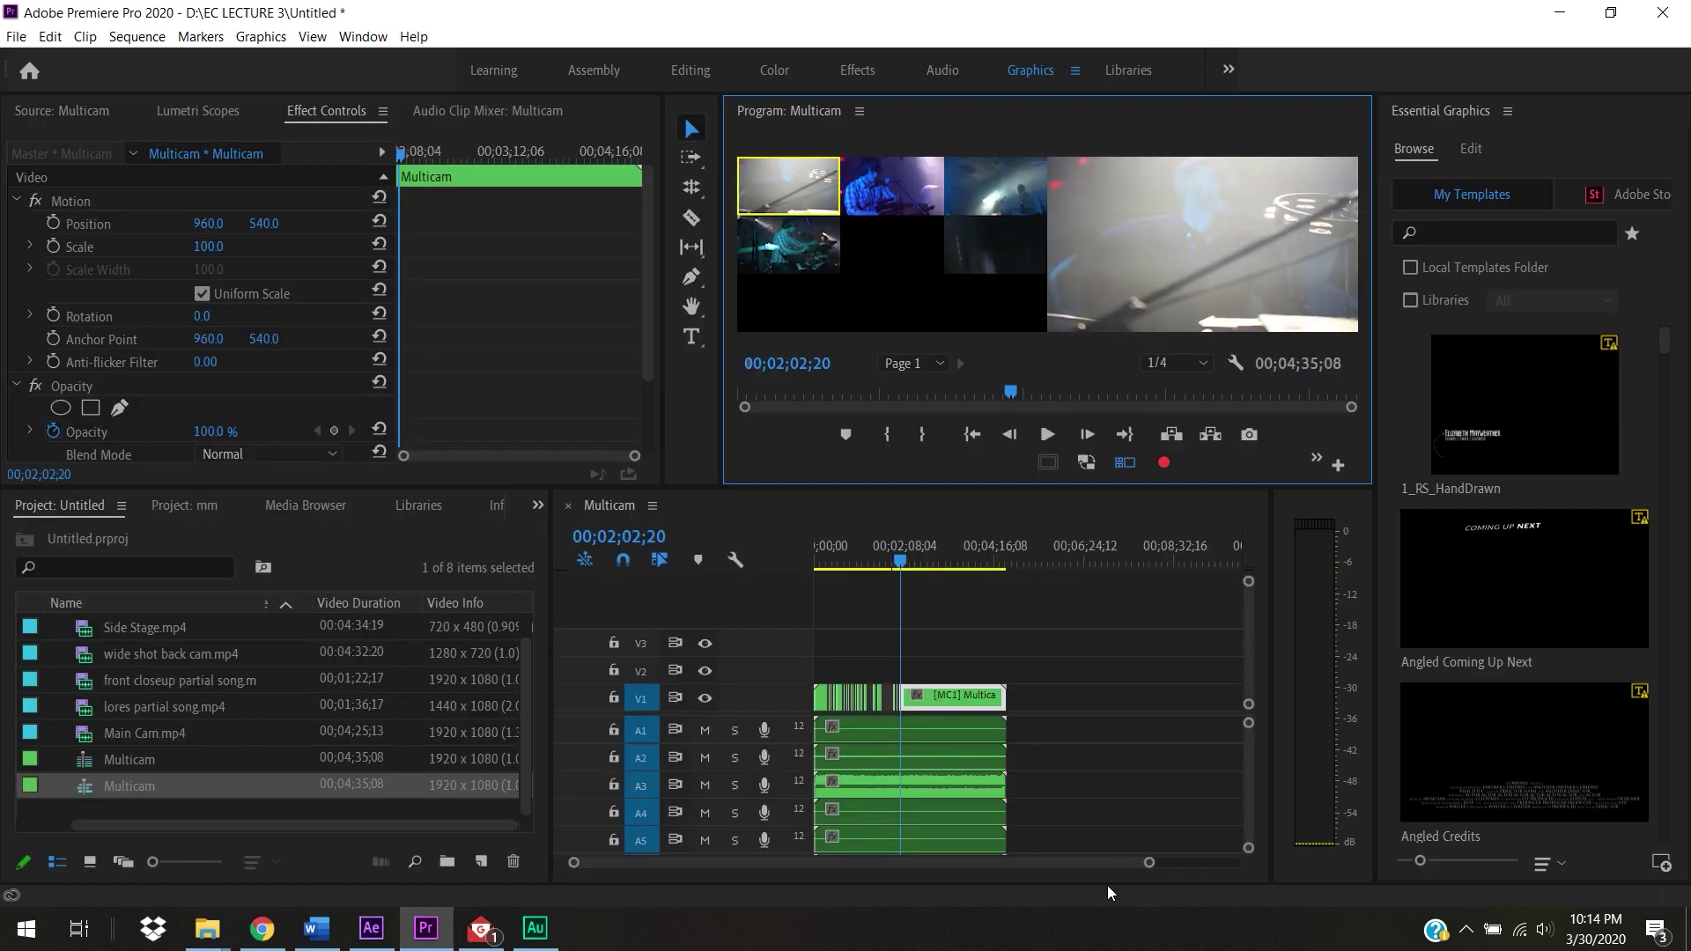
pyautogui.scroll(5, 1130, 863)
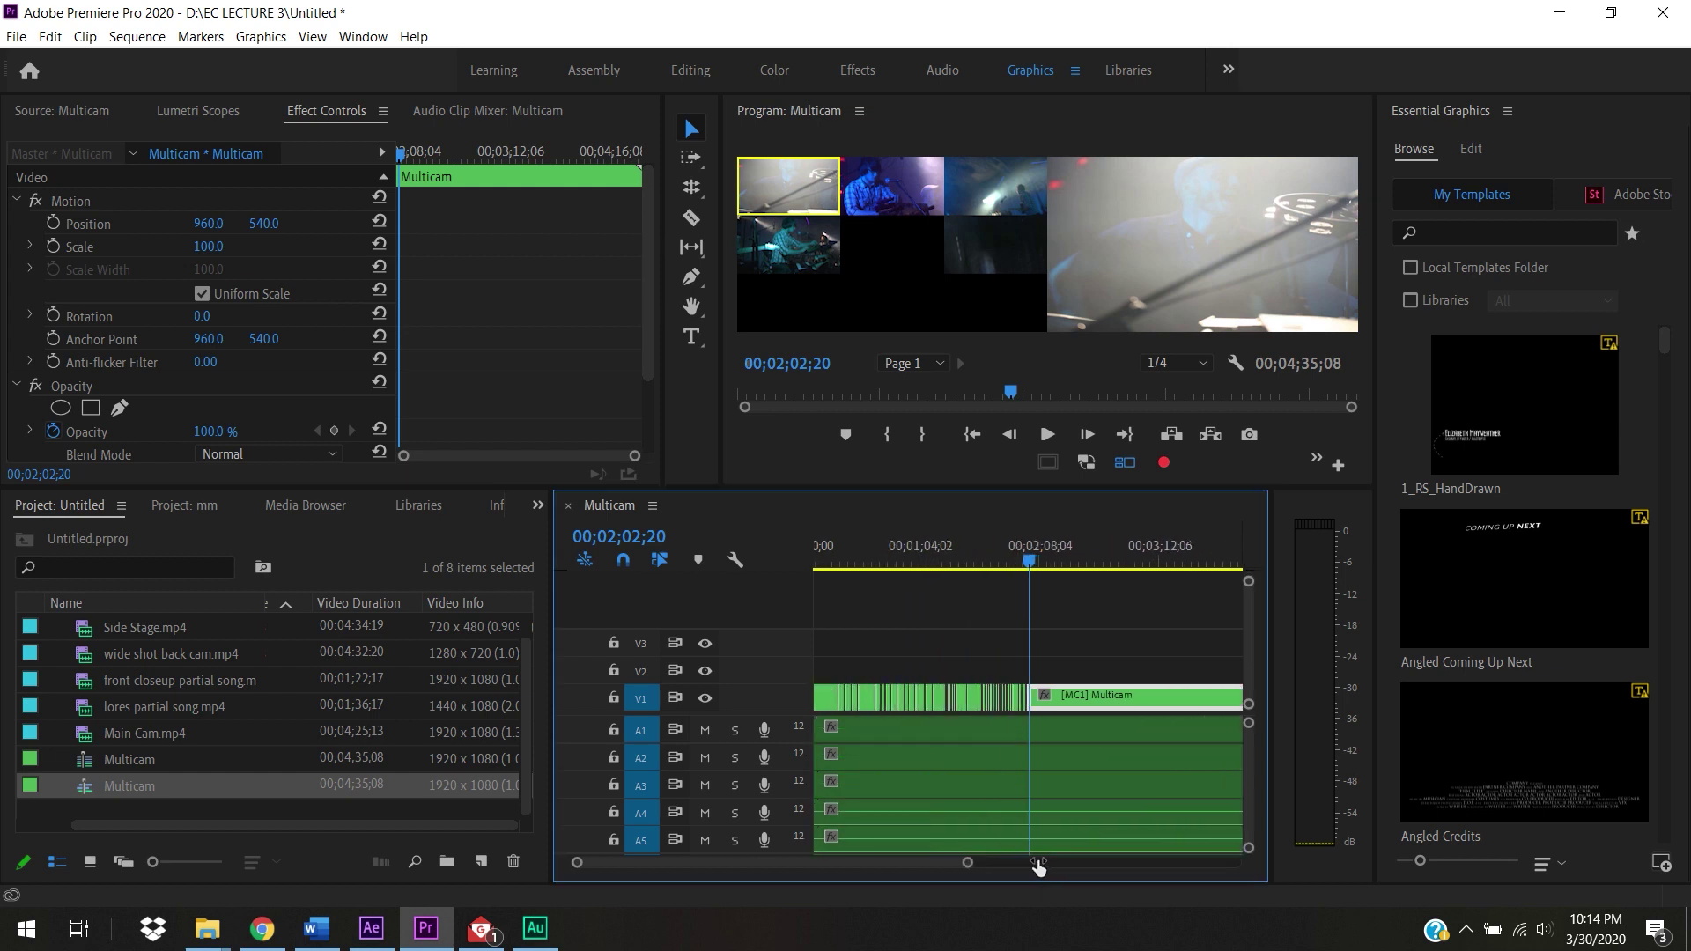
pyautogui.scroll(1, 999, 856)
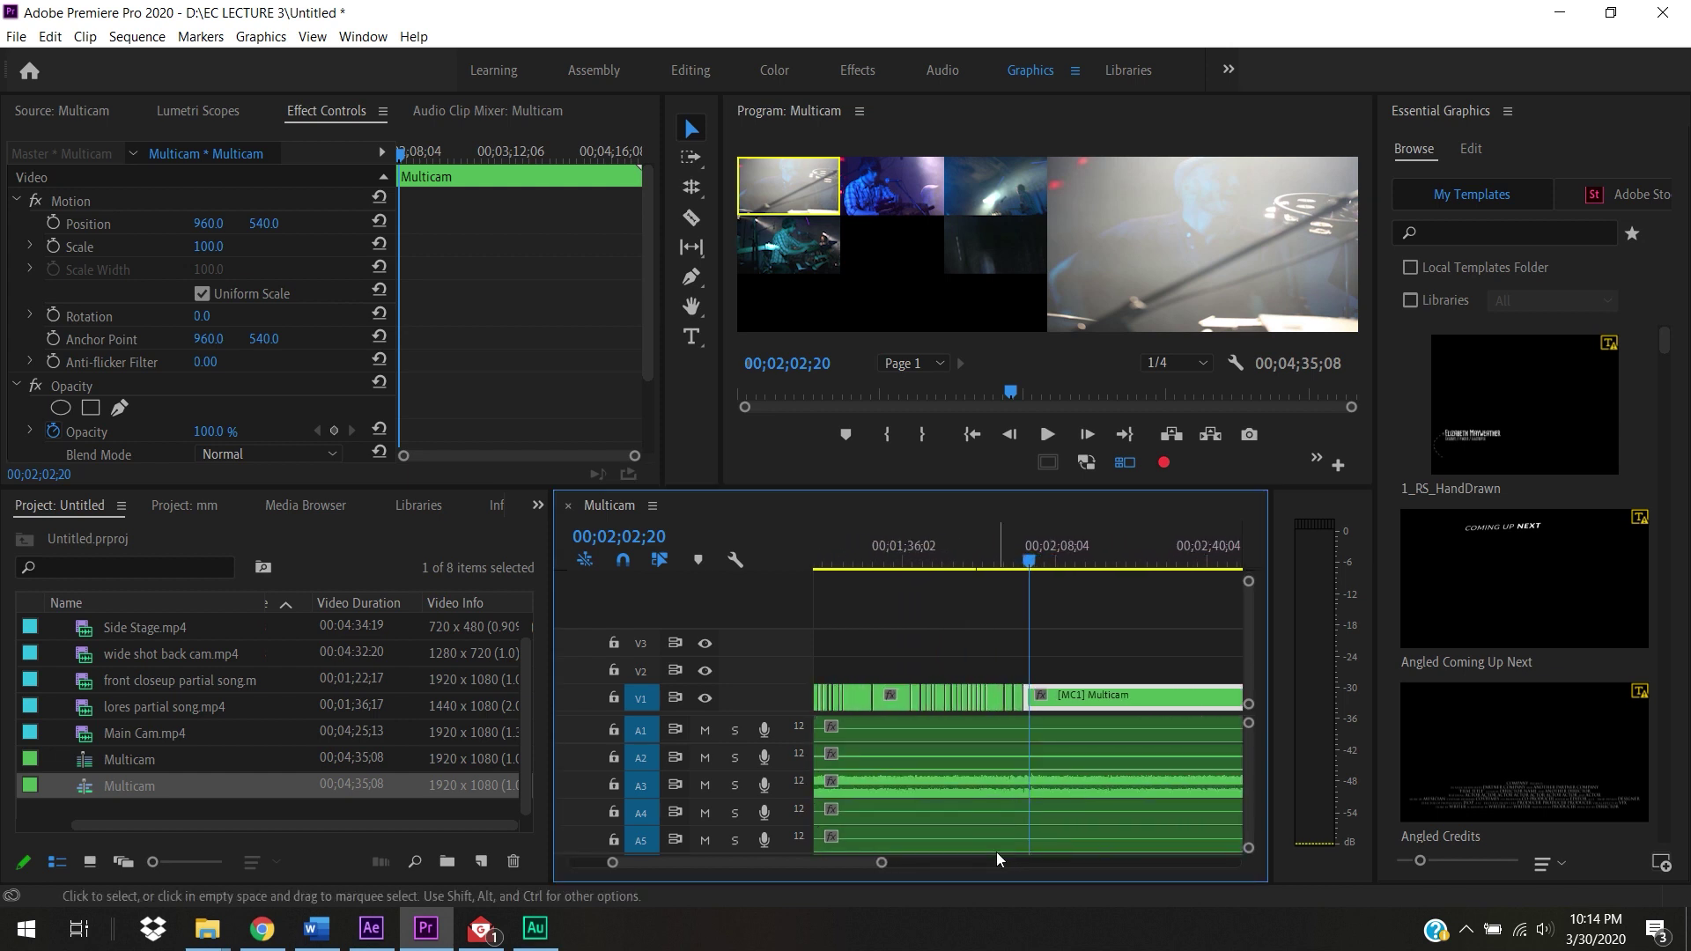
pyautogui.click(927, 578)
pyautogui.moveTo(927, 577); pyautogui.dragTo(933, 574)
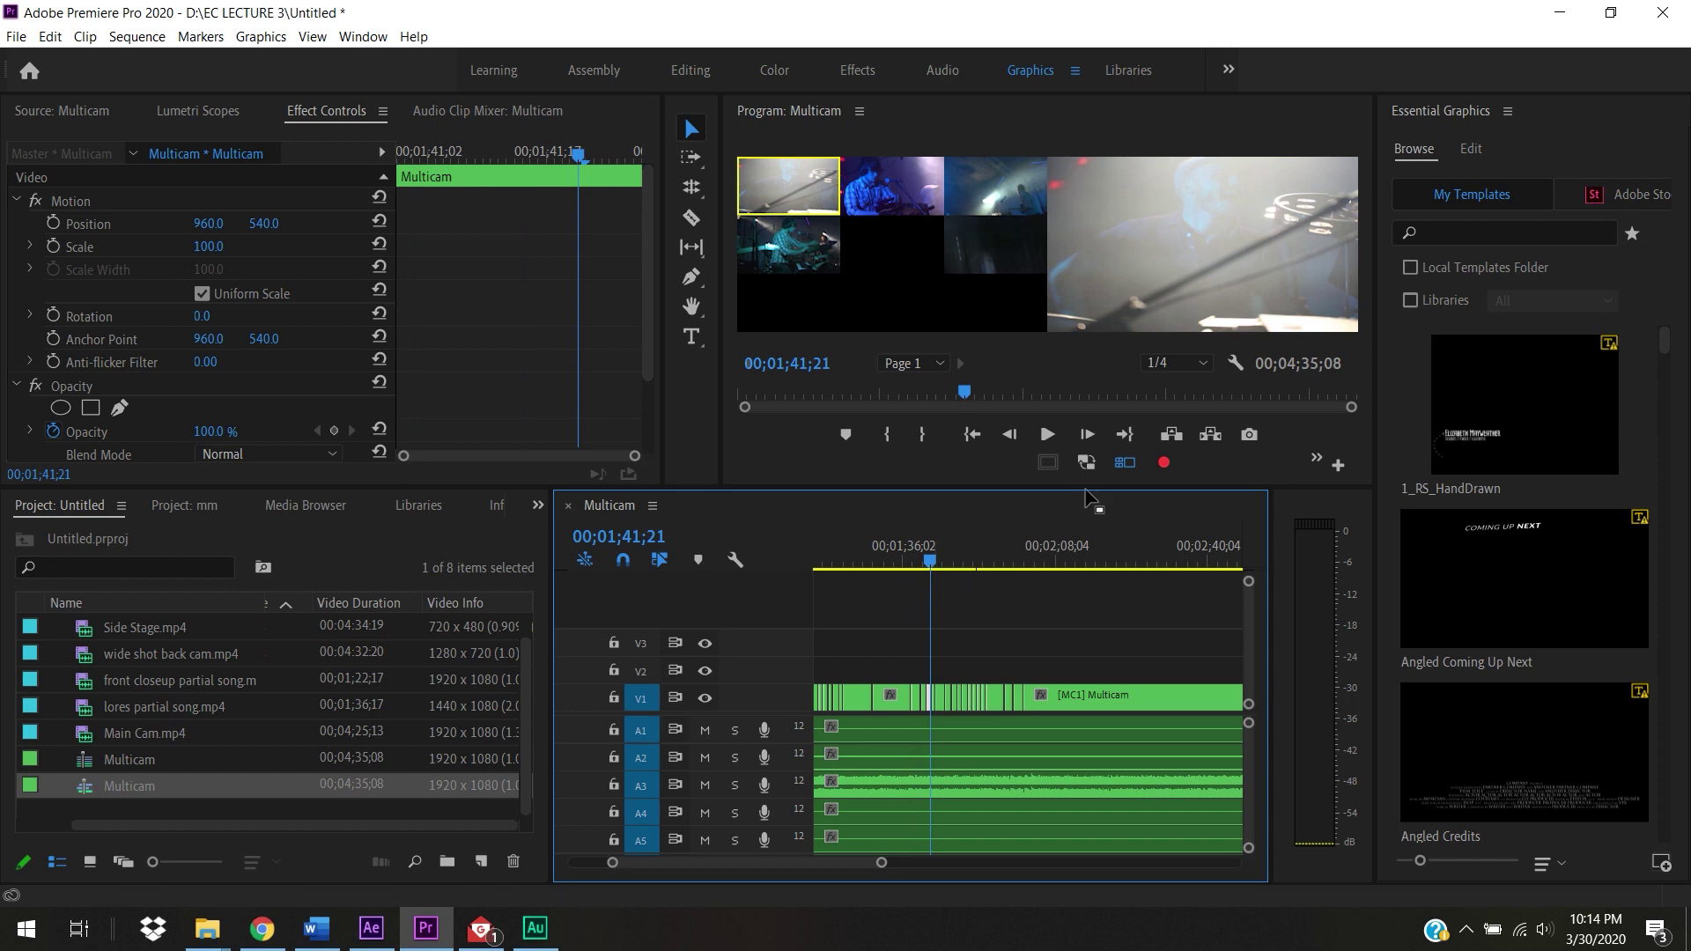
pyautogui.click(1124, 464)
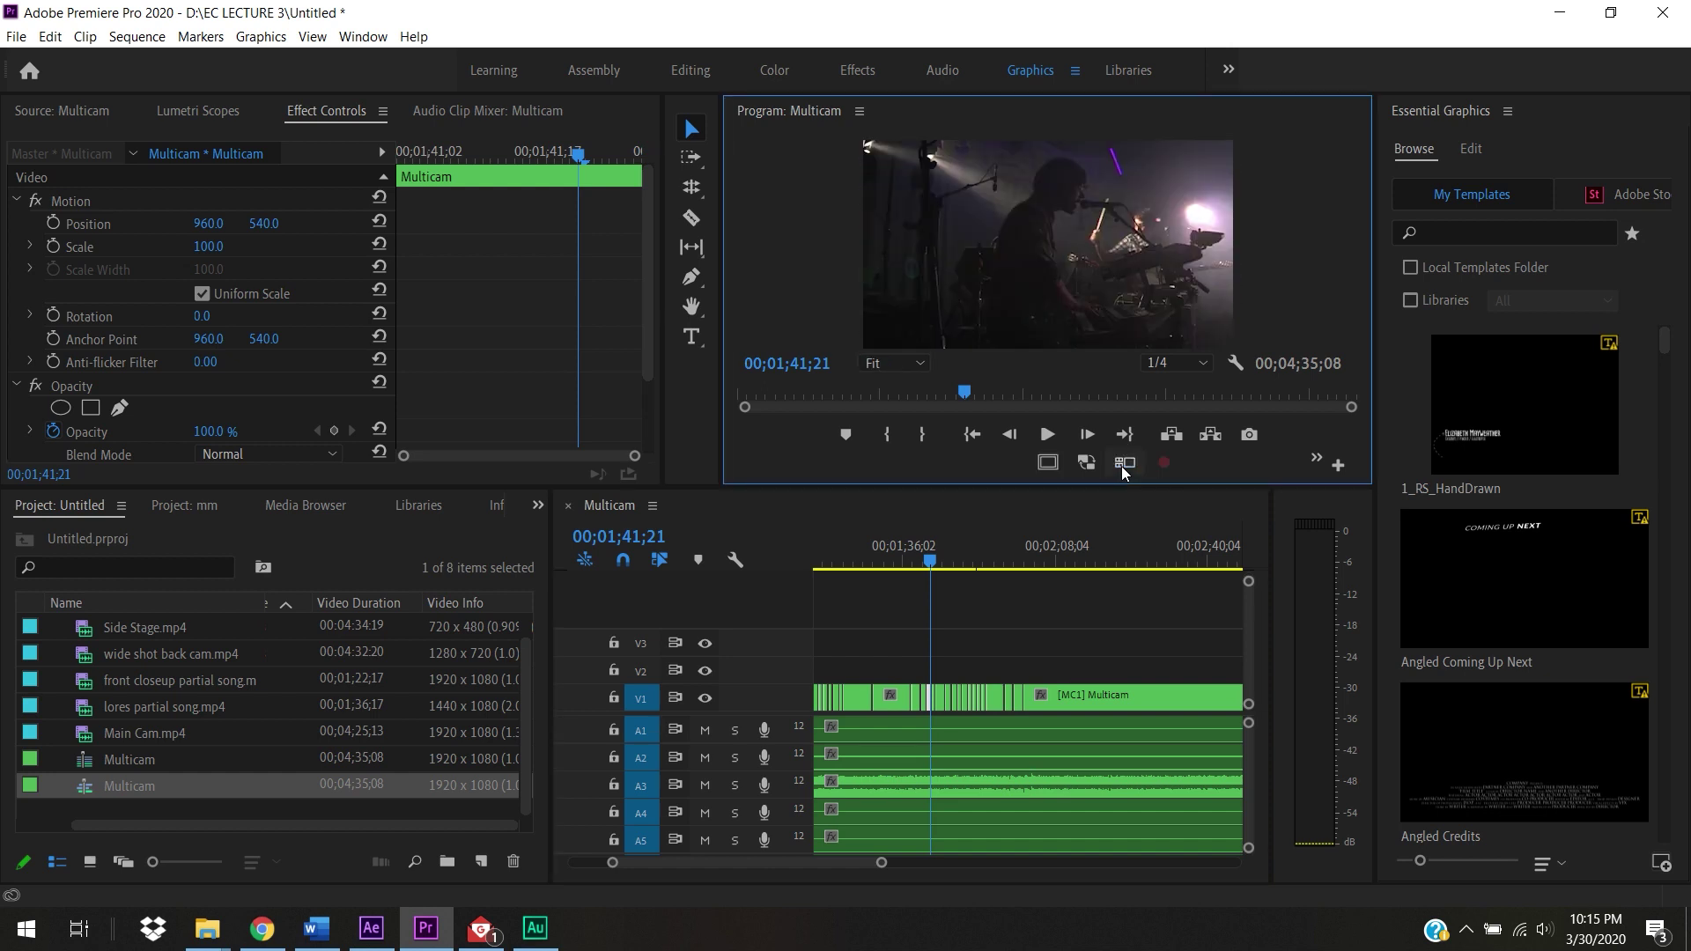
# Step: Locate the short camera 5 clip at about 1:50 in the timeline and examine it up close
pyautogui.moveTo(881, 862); pyautogui.dragTo(779, 863)
pyautogui.moveTo(963, 557); pyautogui.dragTo(1246, 572)
pyautogui.click(1075, 680)
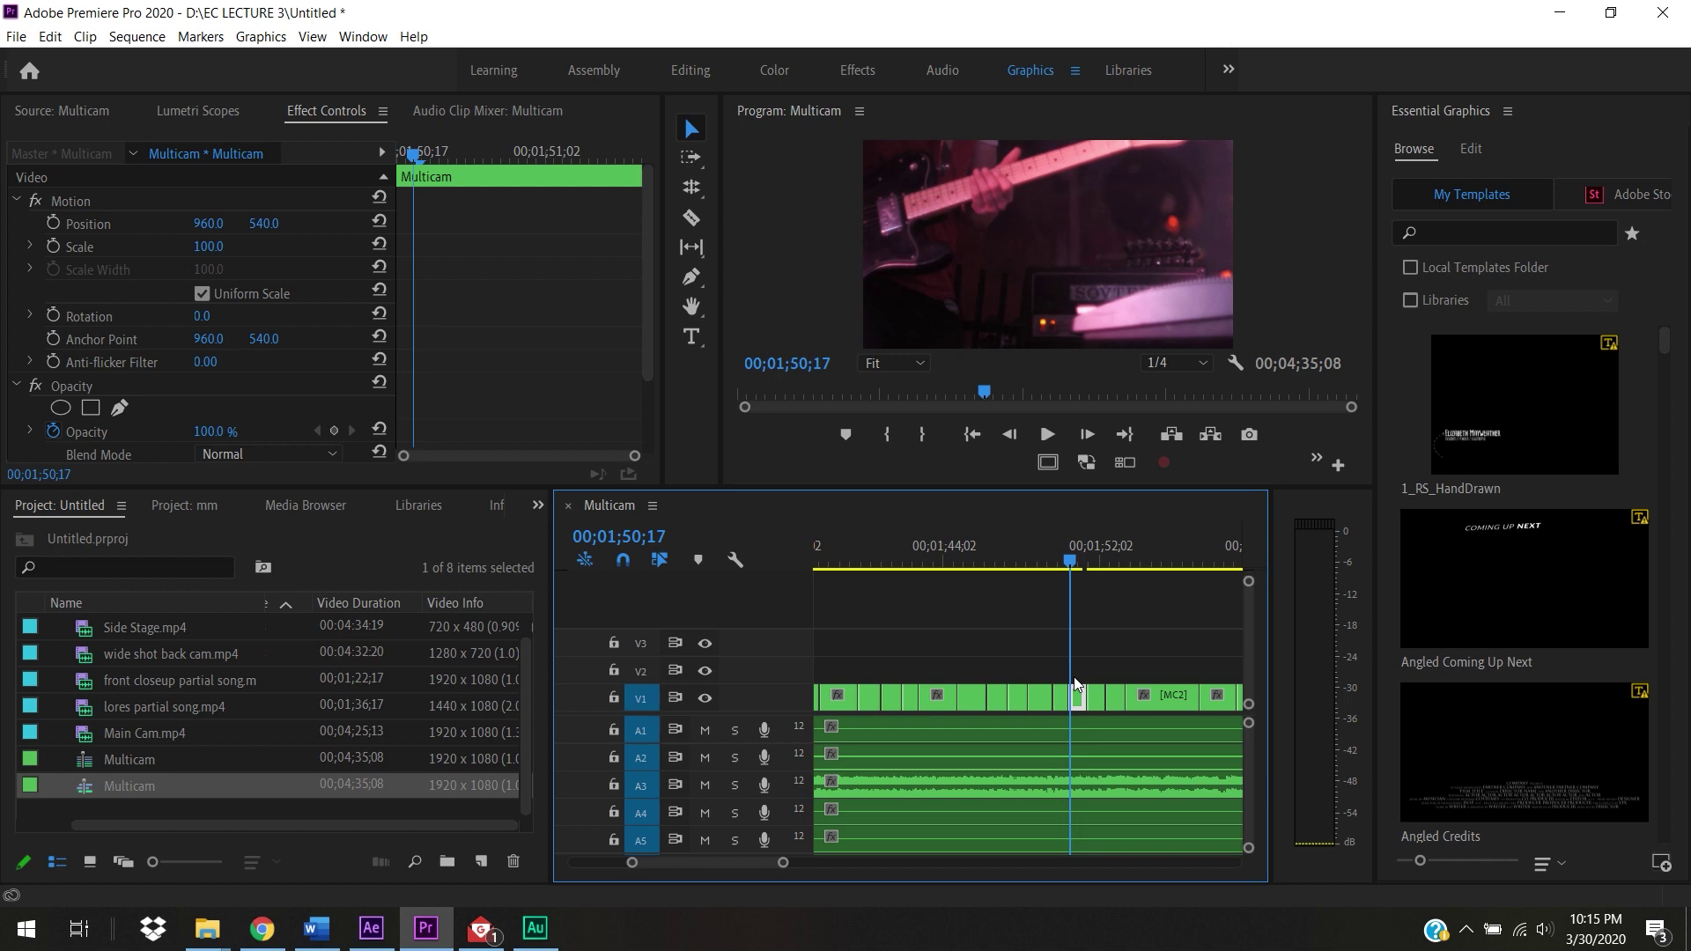
pyautogui.moveTo(1075, 677)
pyautogui.mouseDown()
pyautogui.moveTo(1064, 668)
pyautogui.moveTo(1090, 673)
pyautogui.moveTo(1074, 674)
pyautogui.mouseUp()
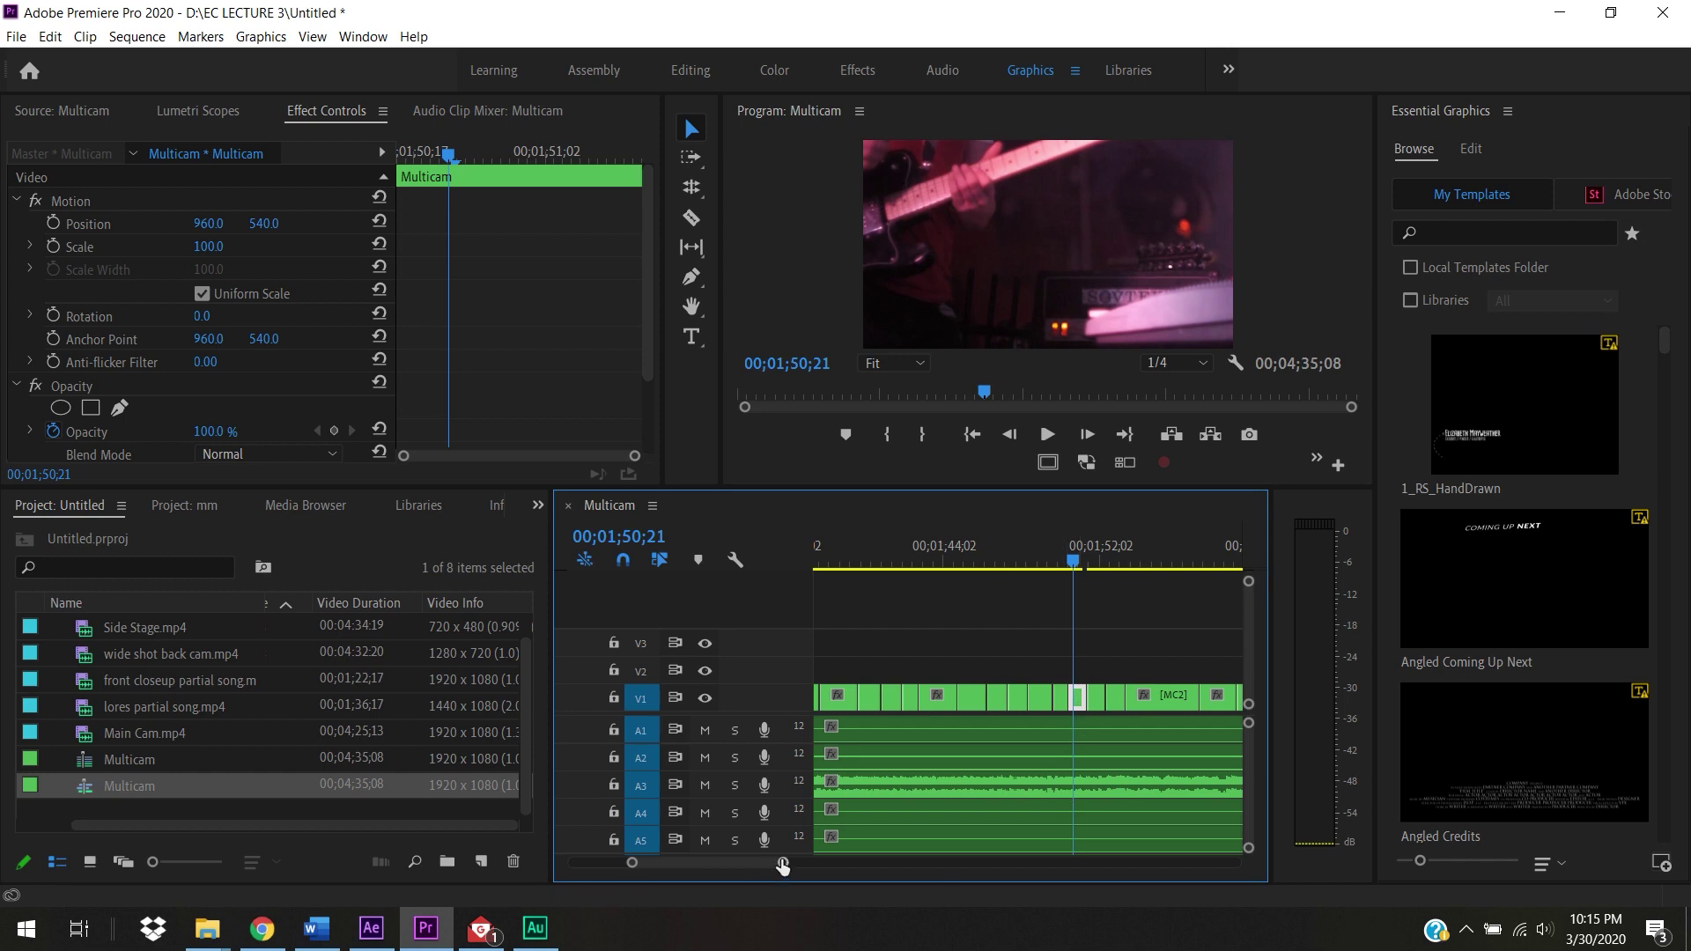
pyautogui.scroll(2, 770, 863)
pyautogui.scroll(1, 751, 867)
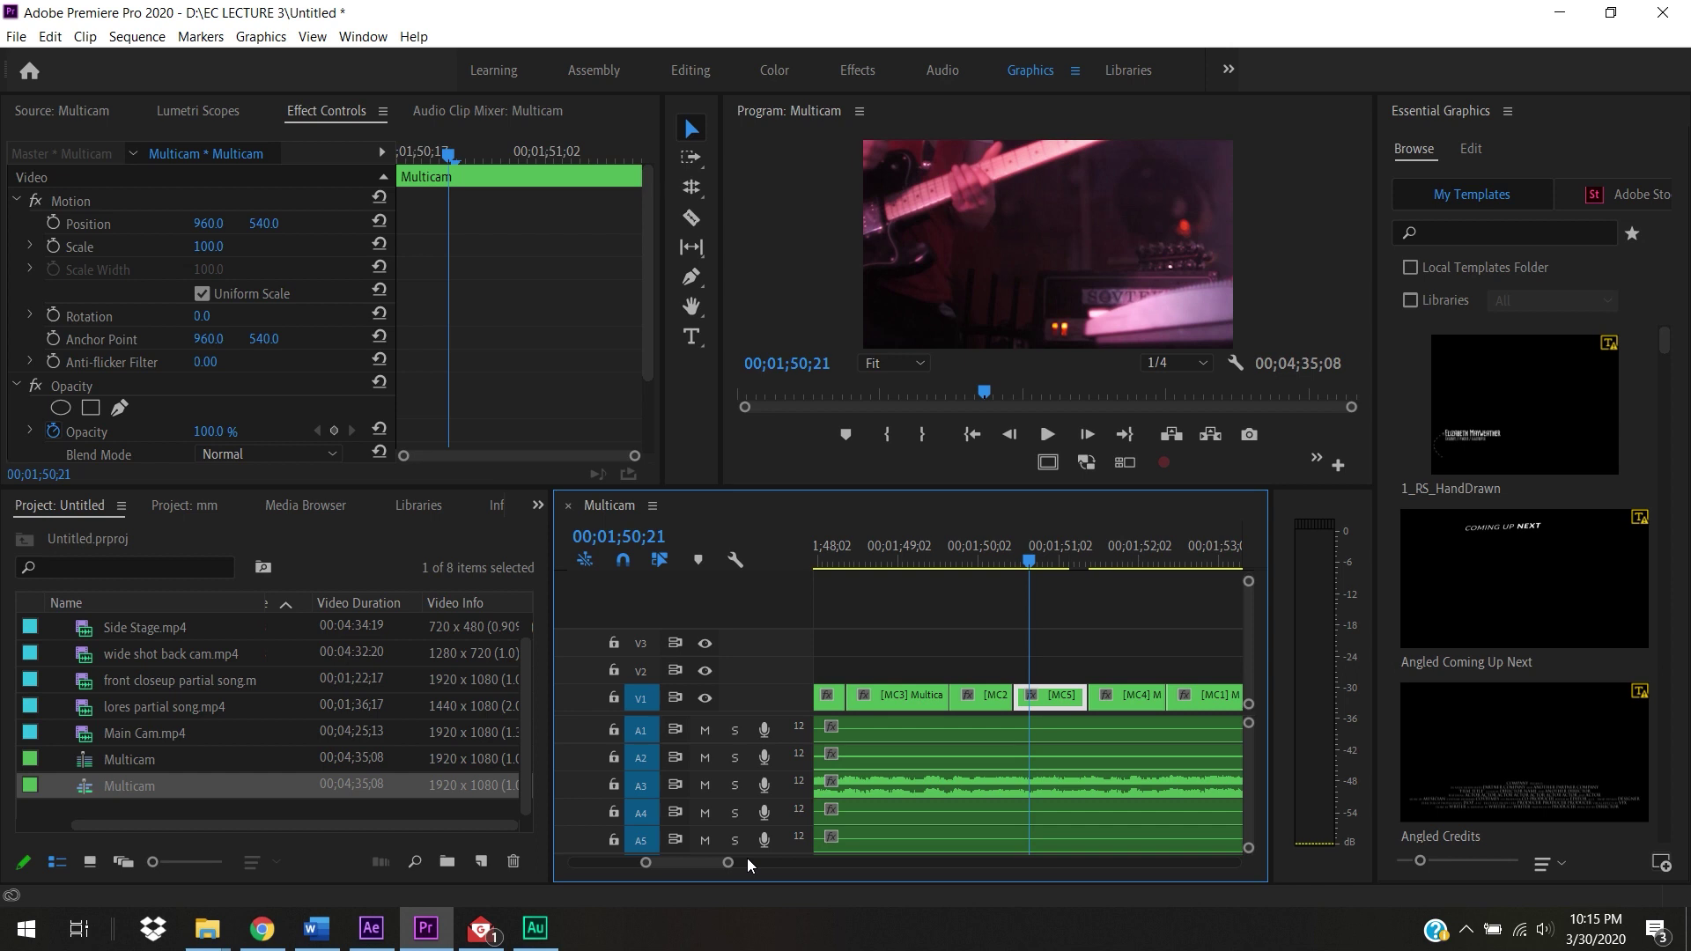
# Step: With the Rolling Edit tool, move the cut between the camera 2 and camera 5 clips earlier, to about 1:50
pyautogui.click(693, 186)
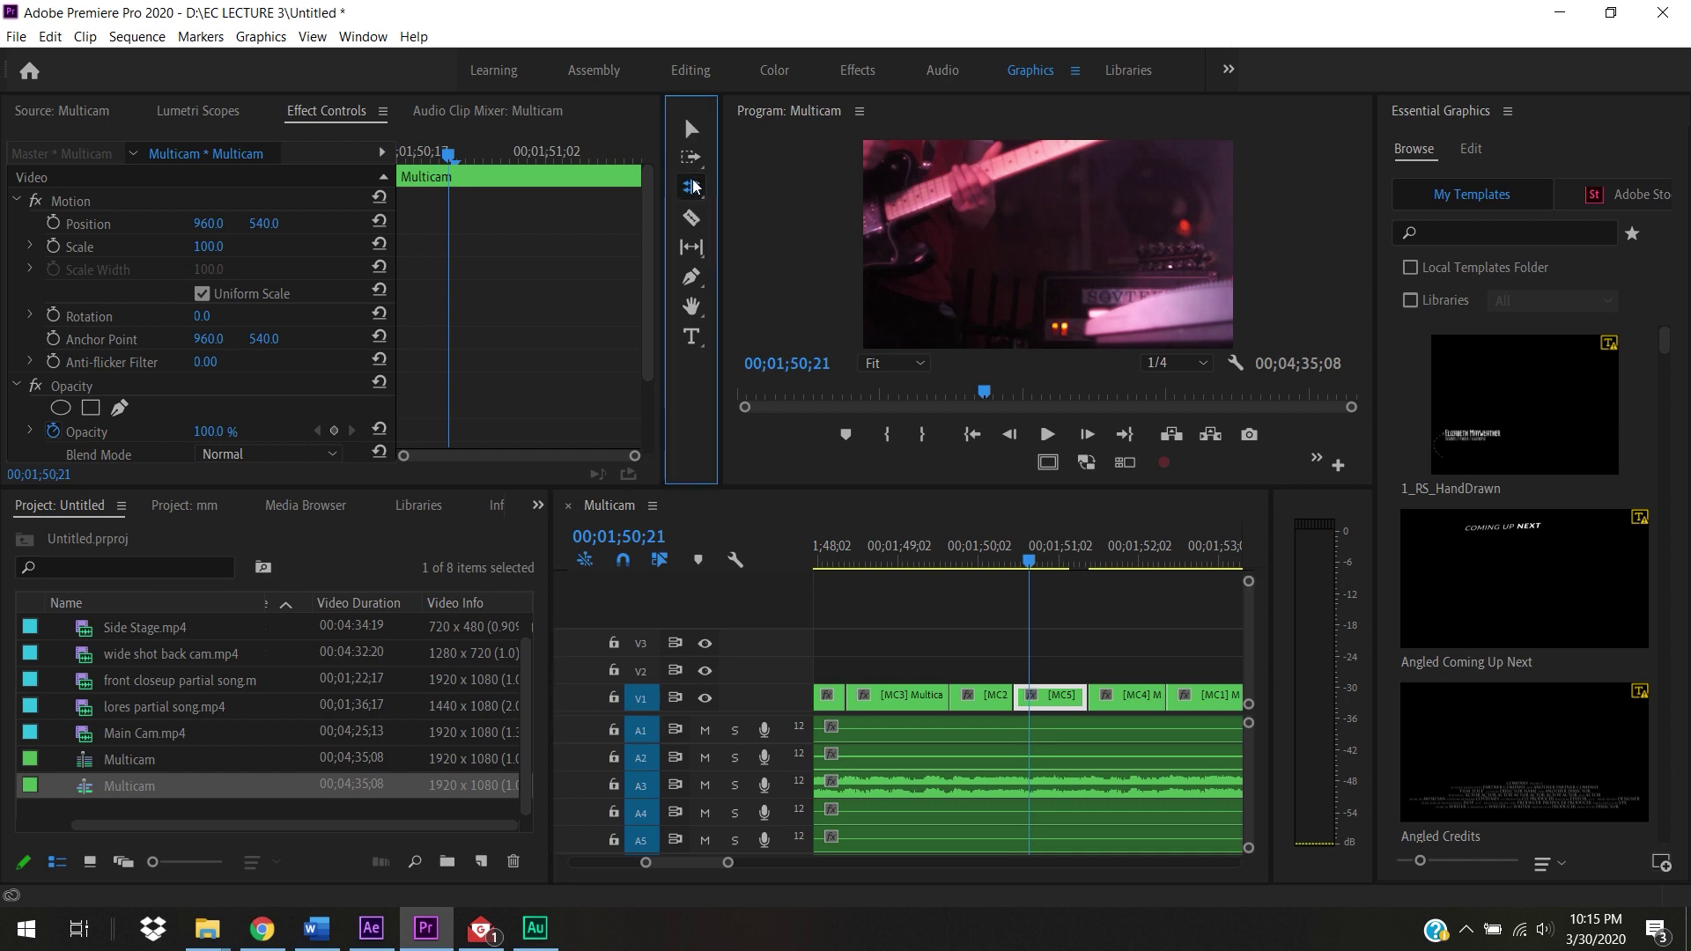
pyautogui.click(693, 186)
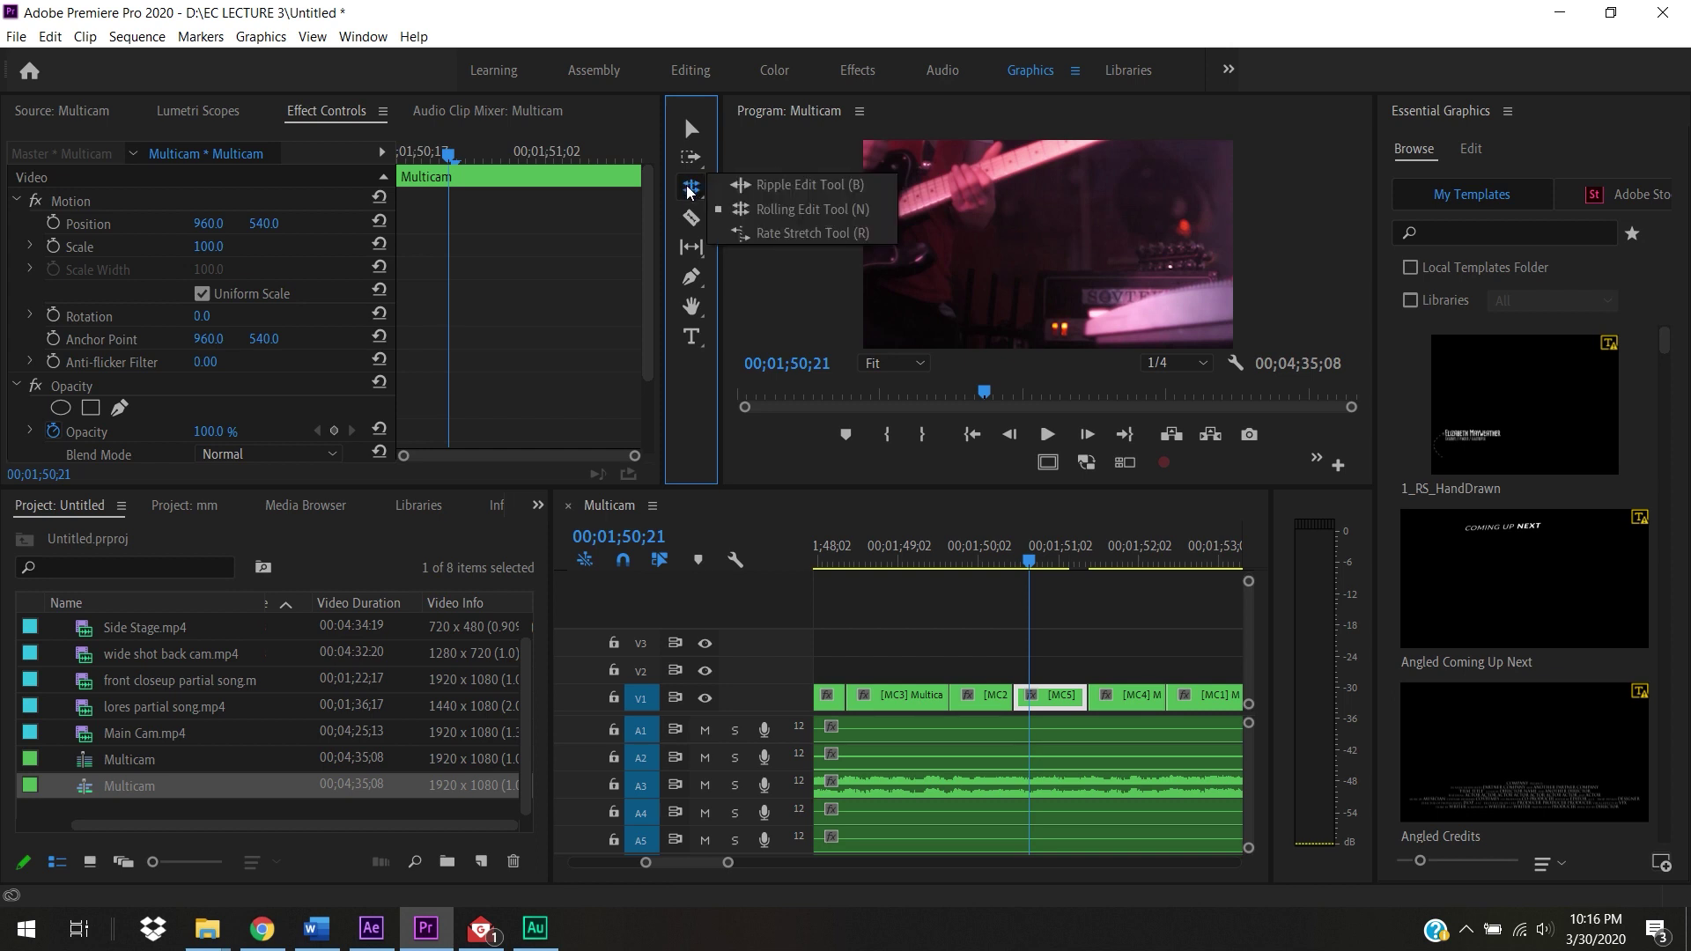
pyautogui.click(799, 219)
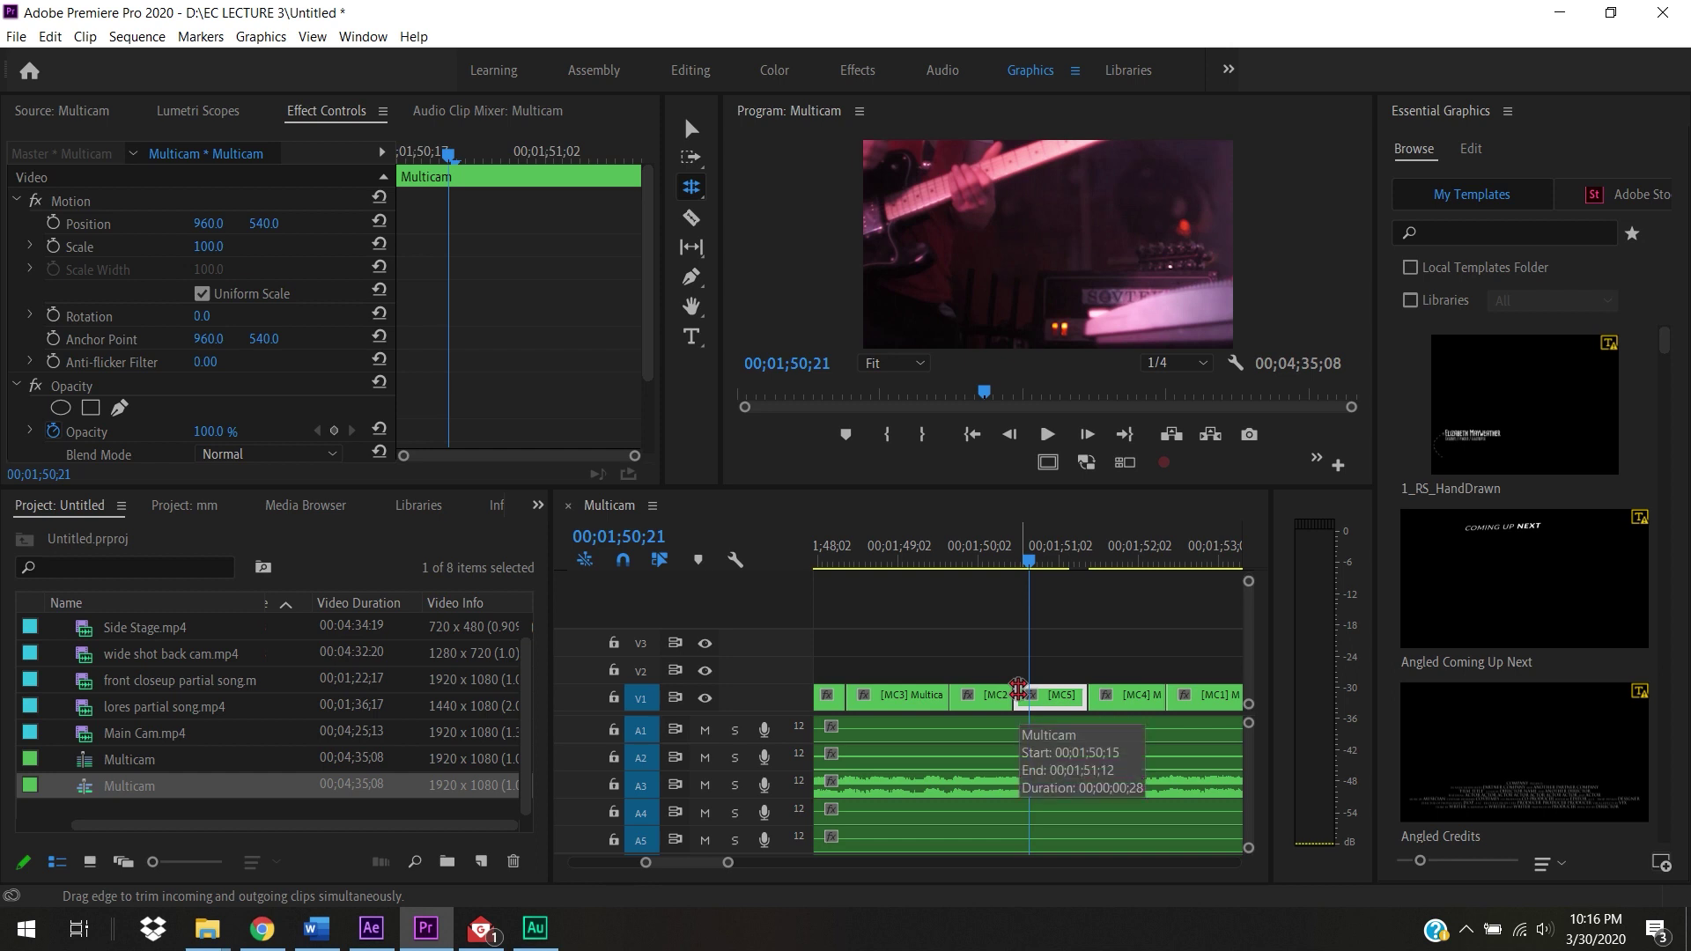
pyautogui.click(1016, 569)
pyautogui.moveTo(1018, 573)
pyautogui.mouseDown()
pyautogui.moveTo(1001, 573)
pyautogui.moveTo(1027, 579)
pyautogui.mouseUp()
pyautogui.click(1000, 698)
pyautogui.moveTo(1001, 699); pyautogui.dragTo(969, 698)
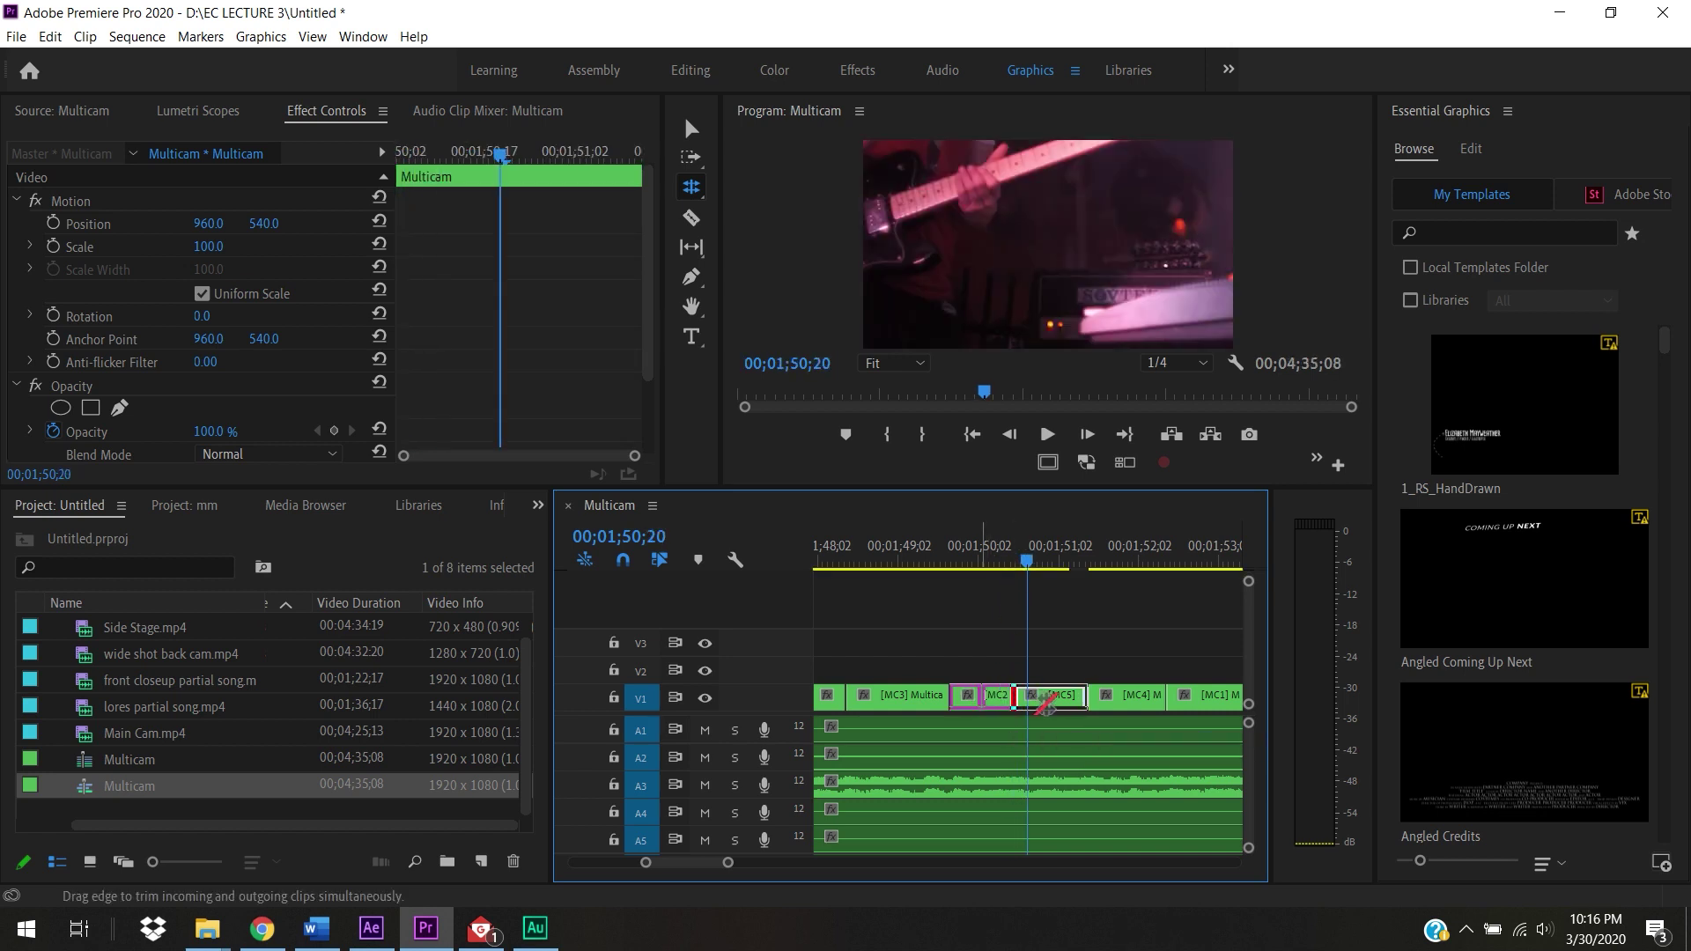
# Step: Scrub back and forth across the rolled camera 2 to camera 5 cut to review its timing
pyautogui.moveTo(989, 568); pyautogui.dragTo(966, 570)
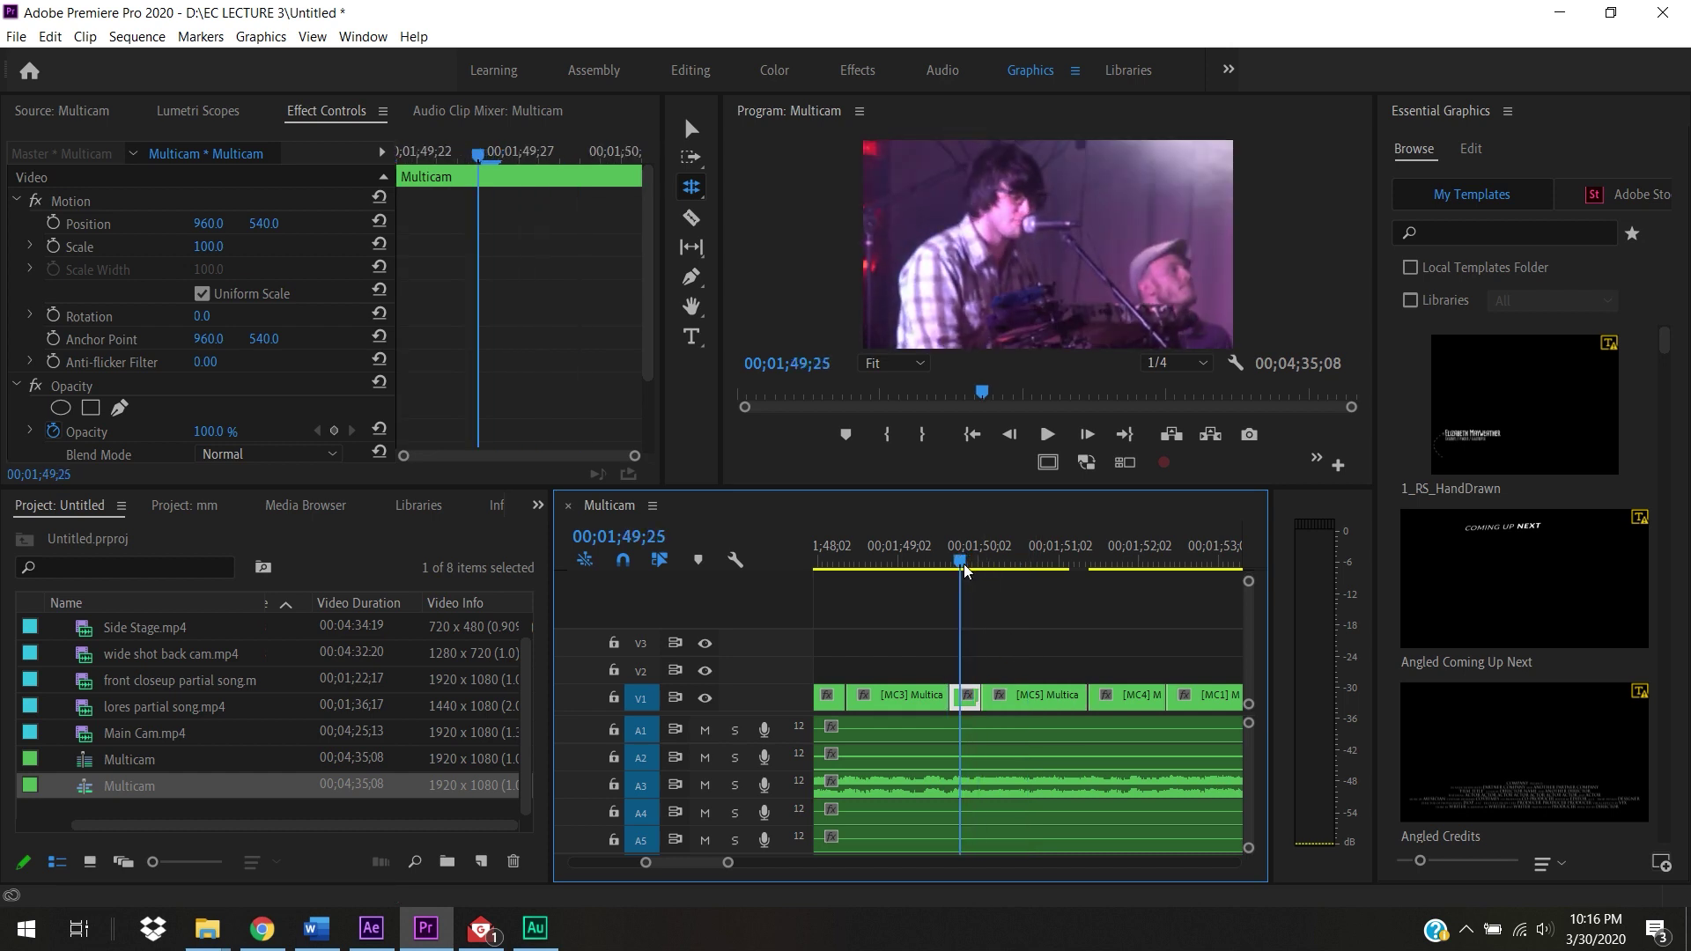
pyautogui.moveTo(967, 570); pyautogui.dragTo(1057, 604)
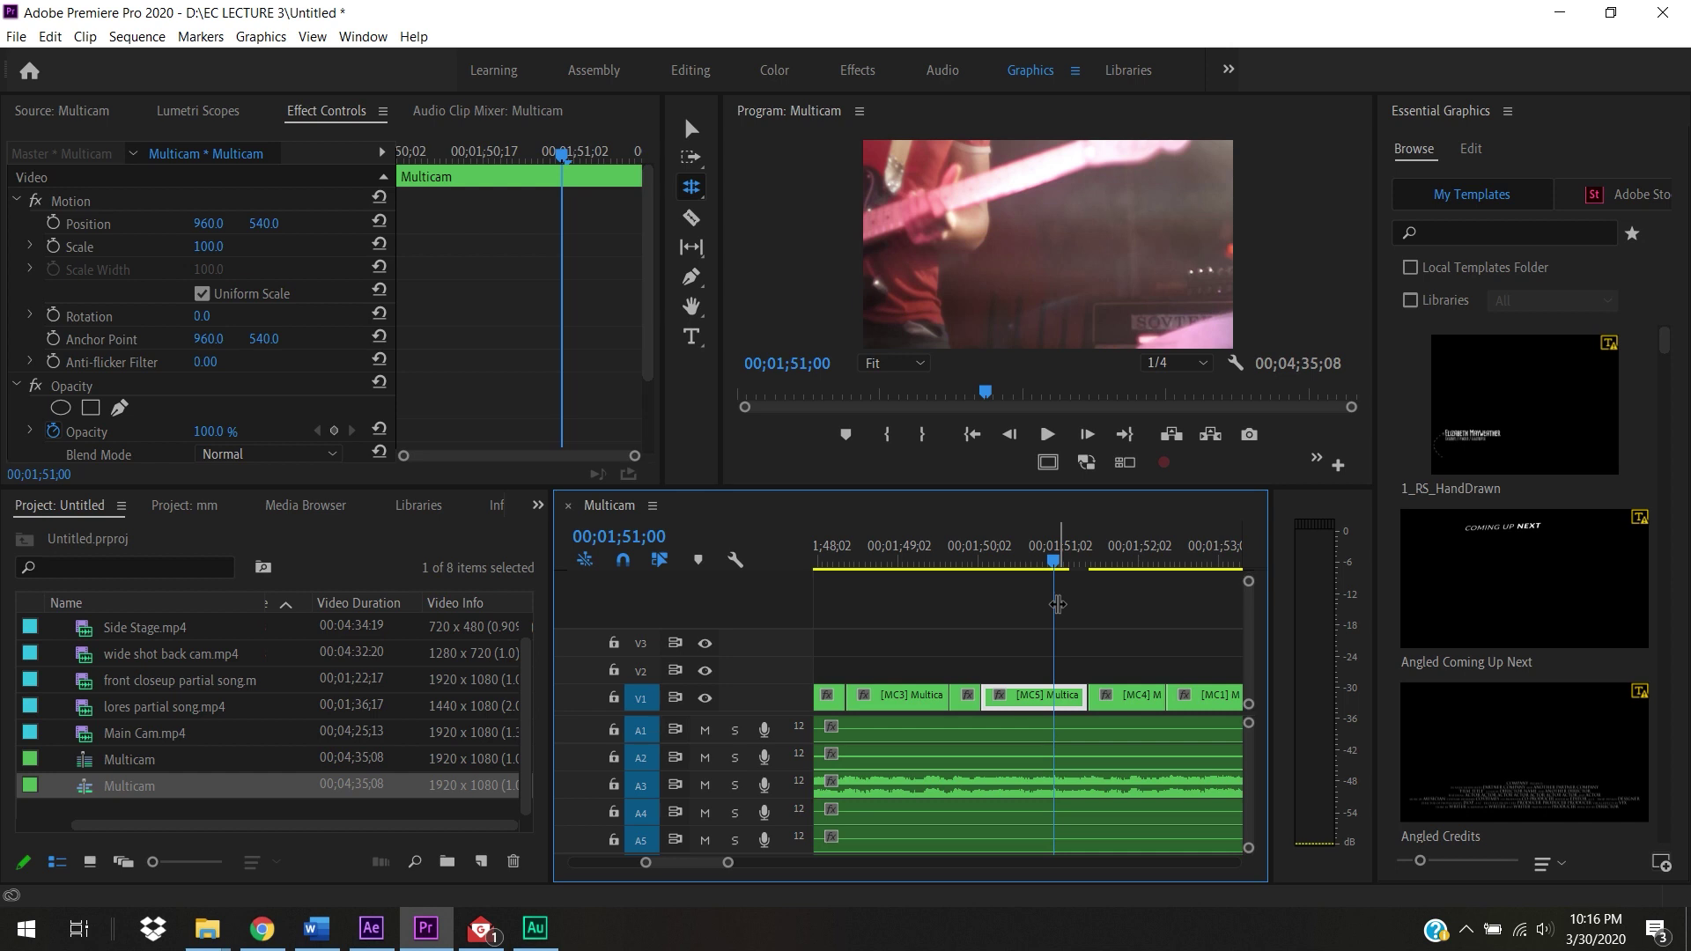
pyautogui.click(949, 564)
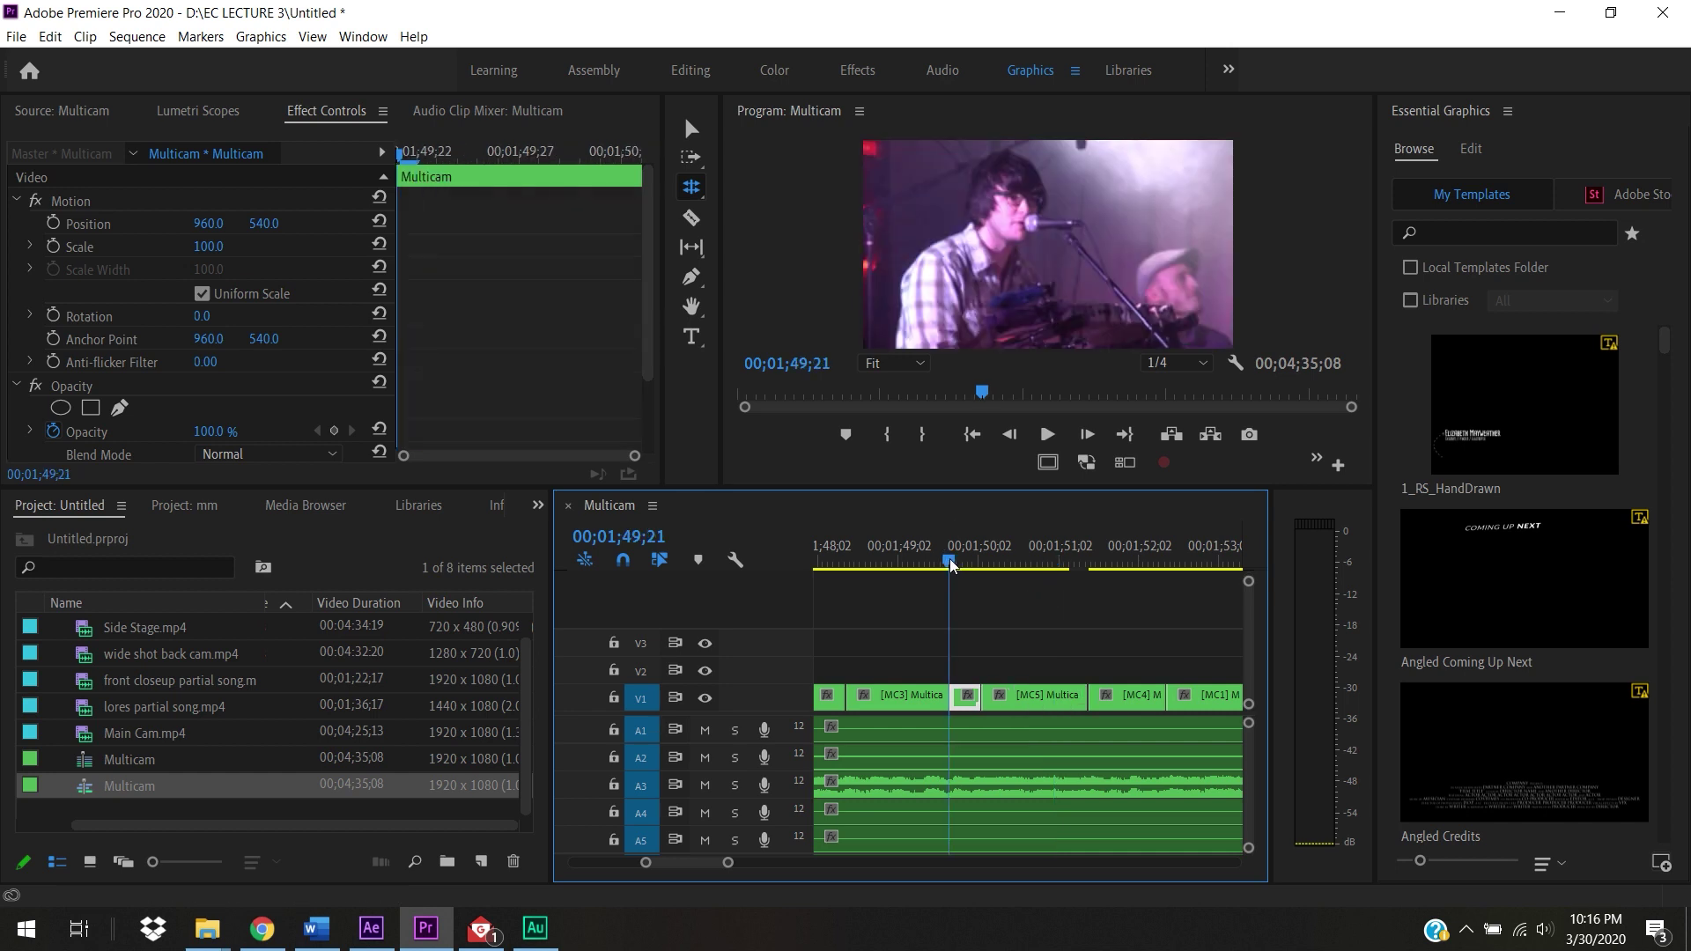
pyautogui.moveTo(948, 563); pyautogui.dragTo(952, 650)
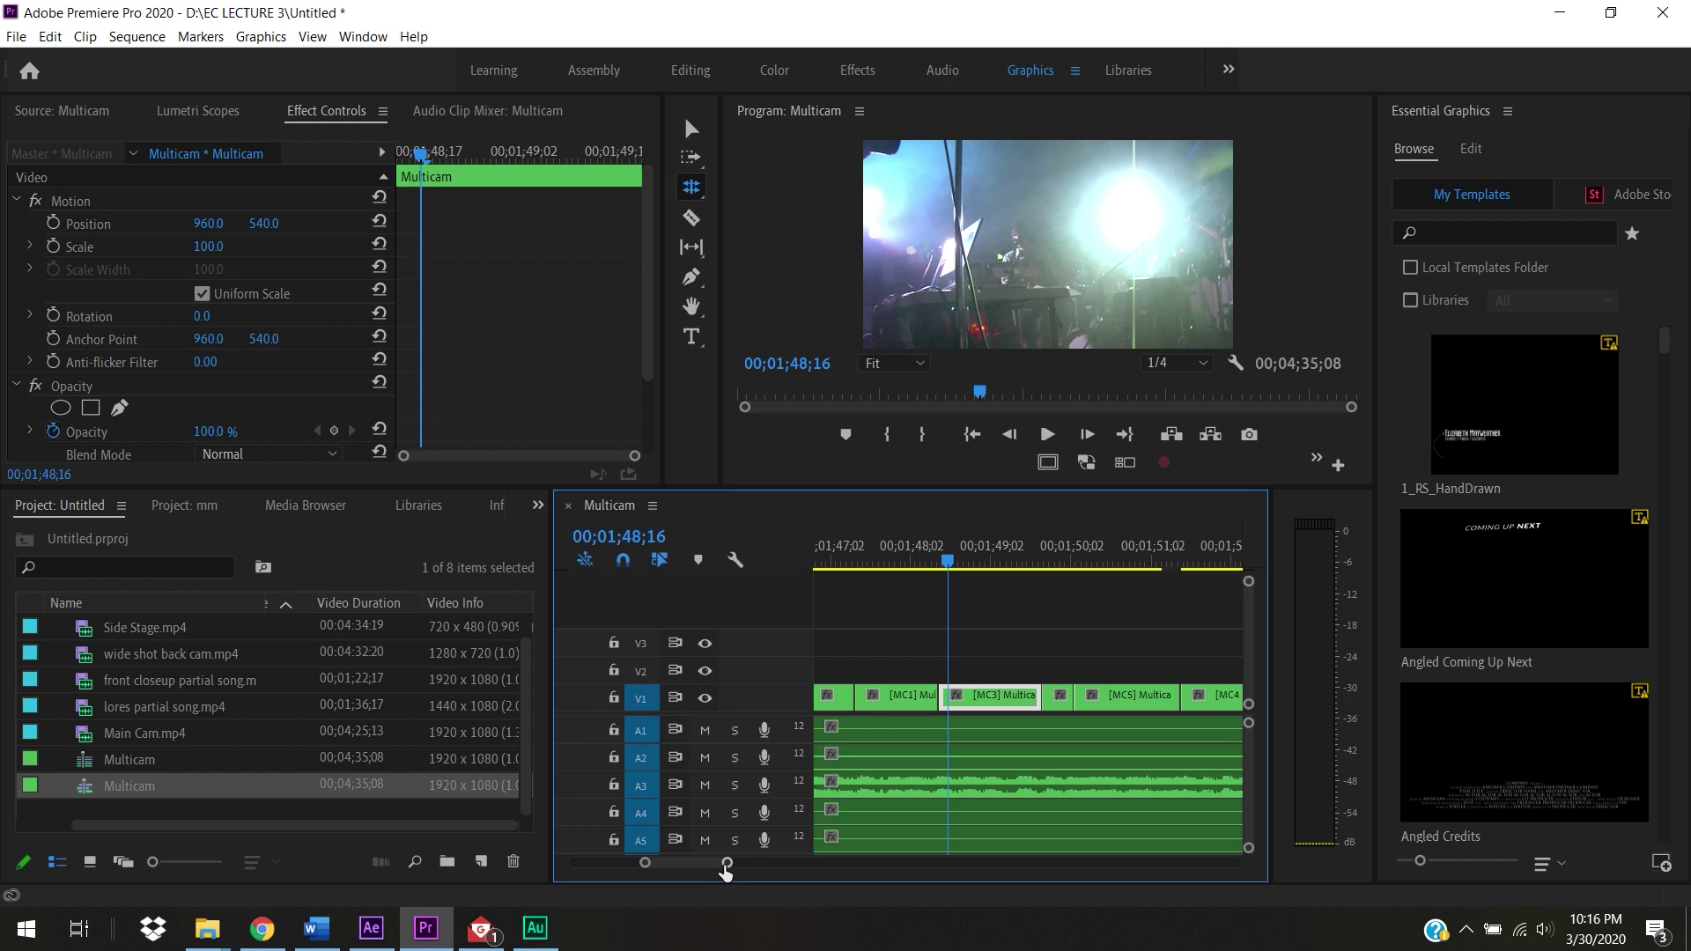
# Step: Examine the cut between the camera 1 and camera 3 clips near 1:48 closely, with the Selection tool active
pyautogui.moveTo(726, 863); pyautogui.dragTo(709, 870)
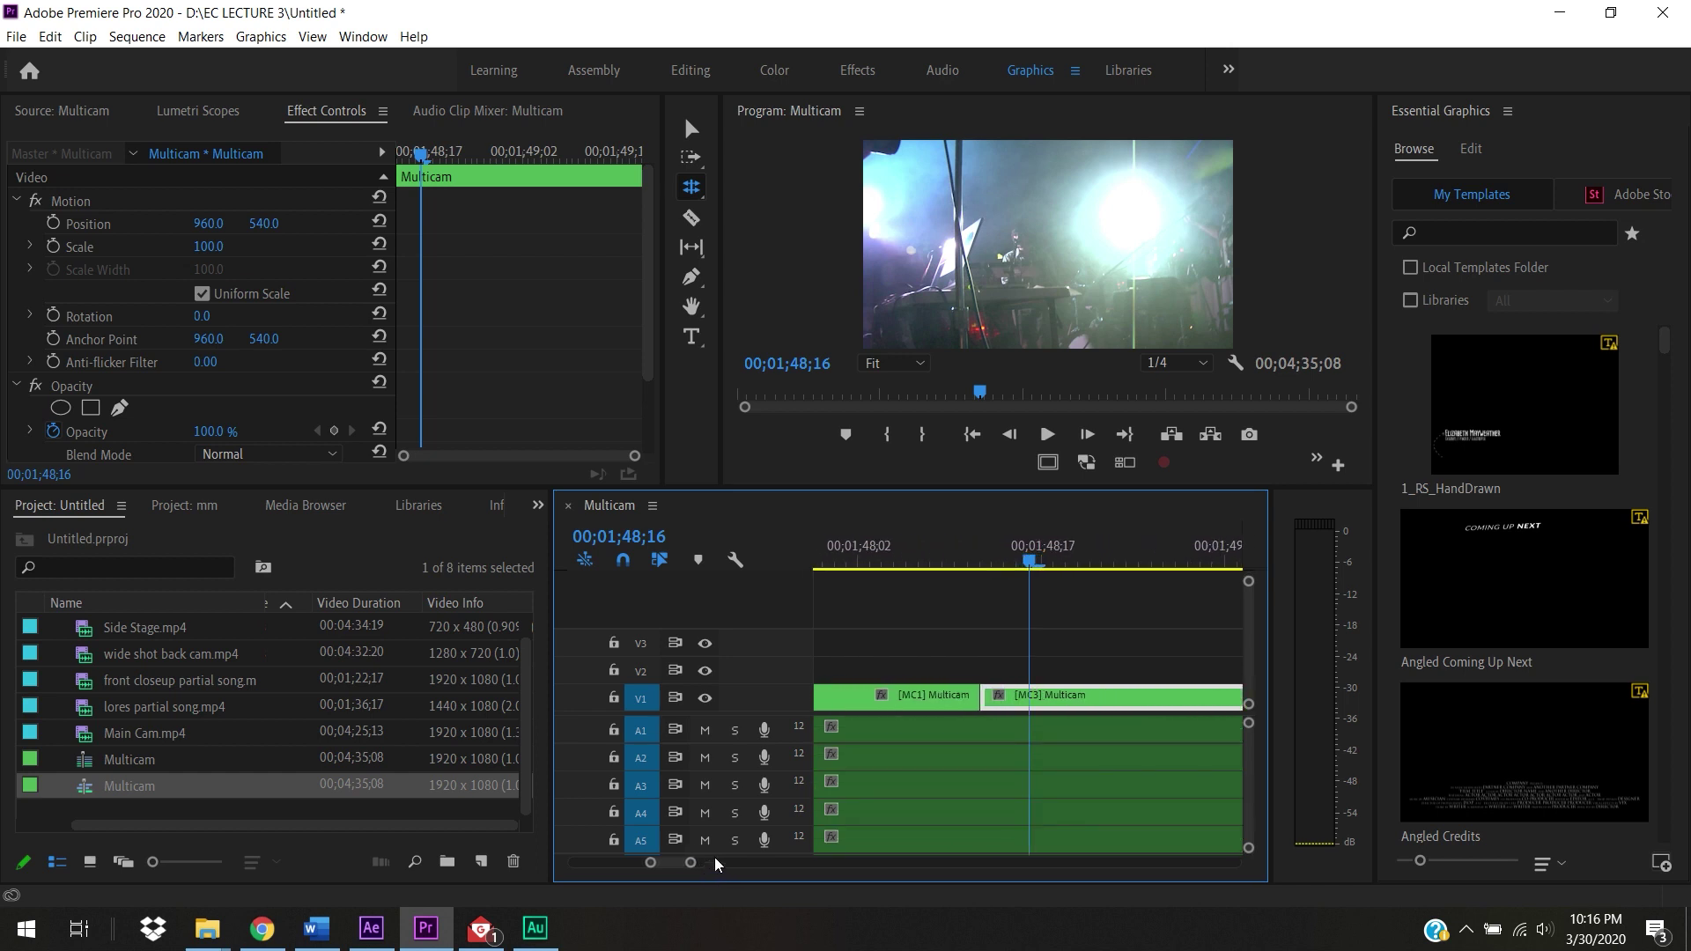
pyautogui.click(1004, 570)
pyautogui.moveTo(1004, 571); pyautogui.dragTo(941, 562)
pyautogui.press('v')
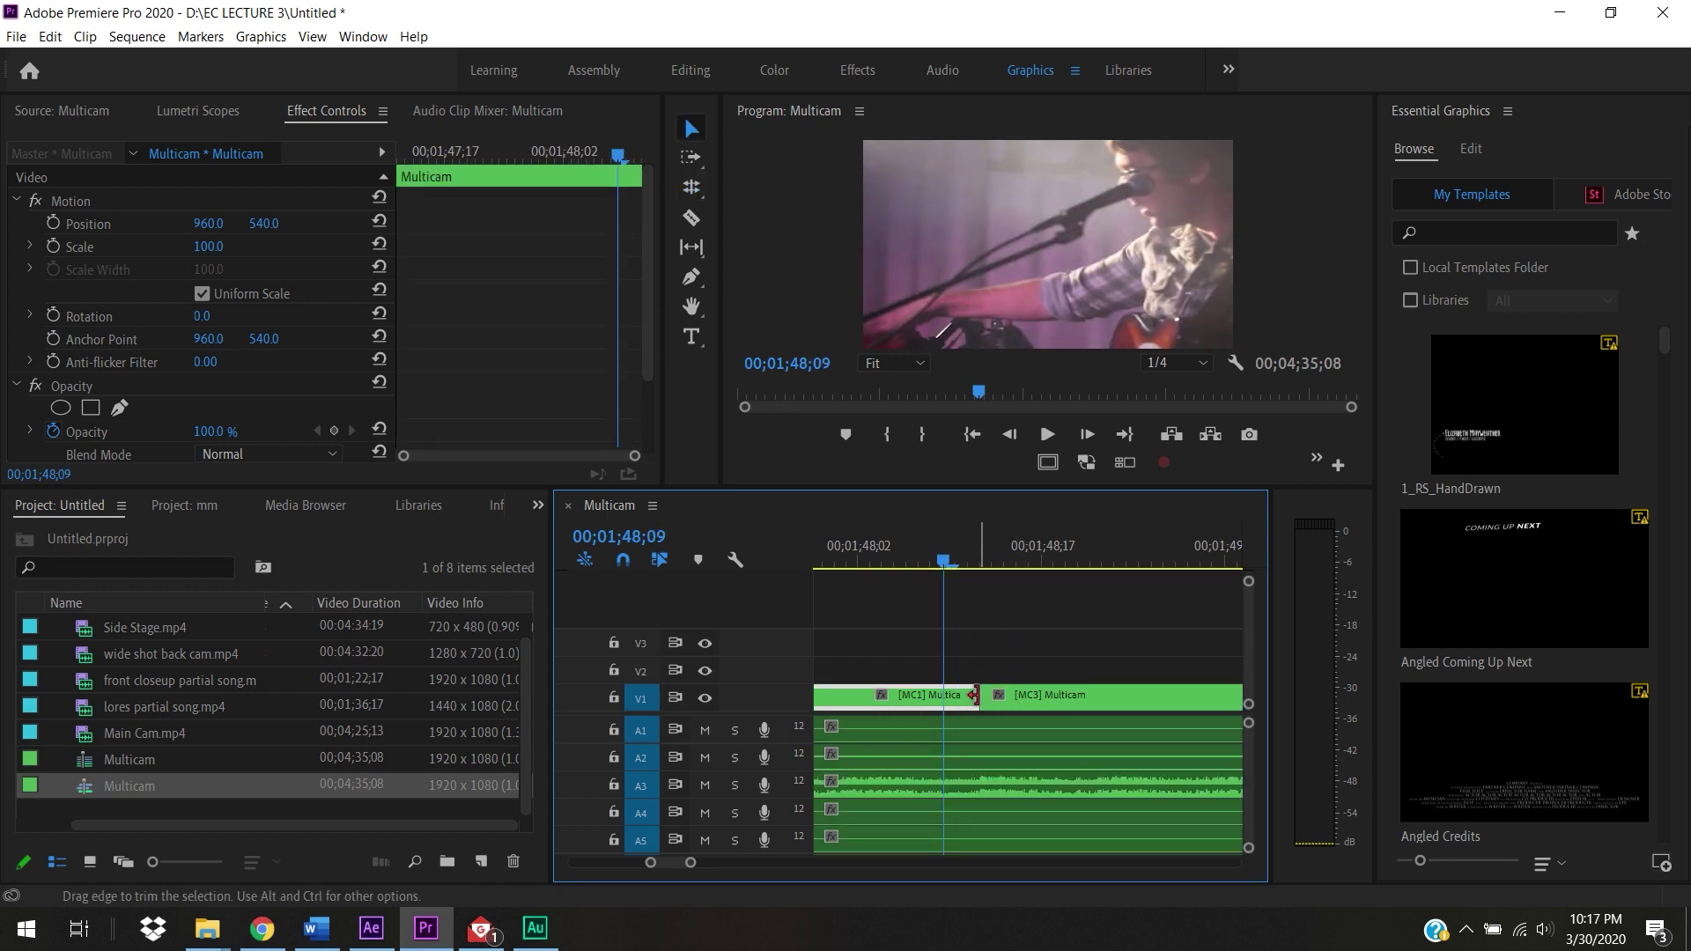
pyautogui.click(1050, 694)
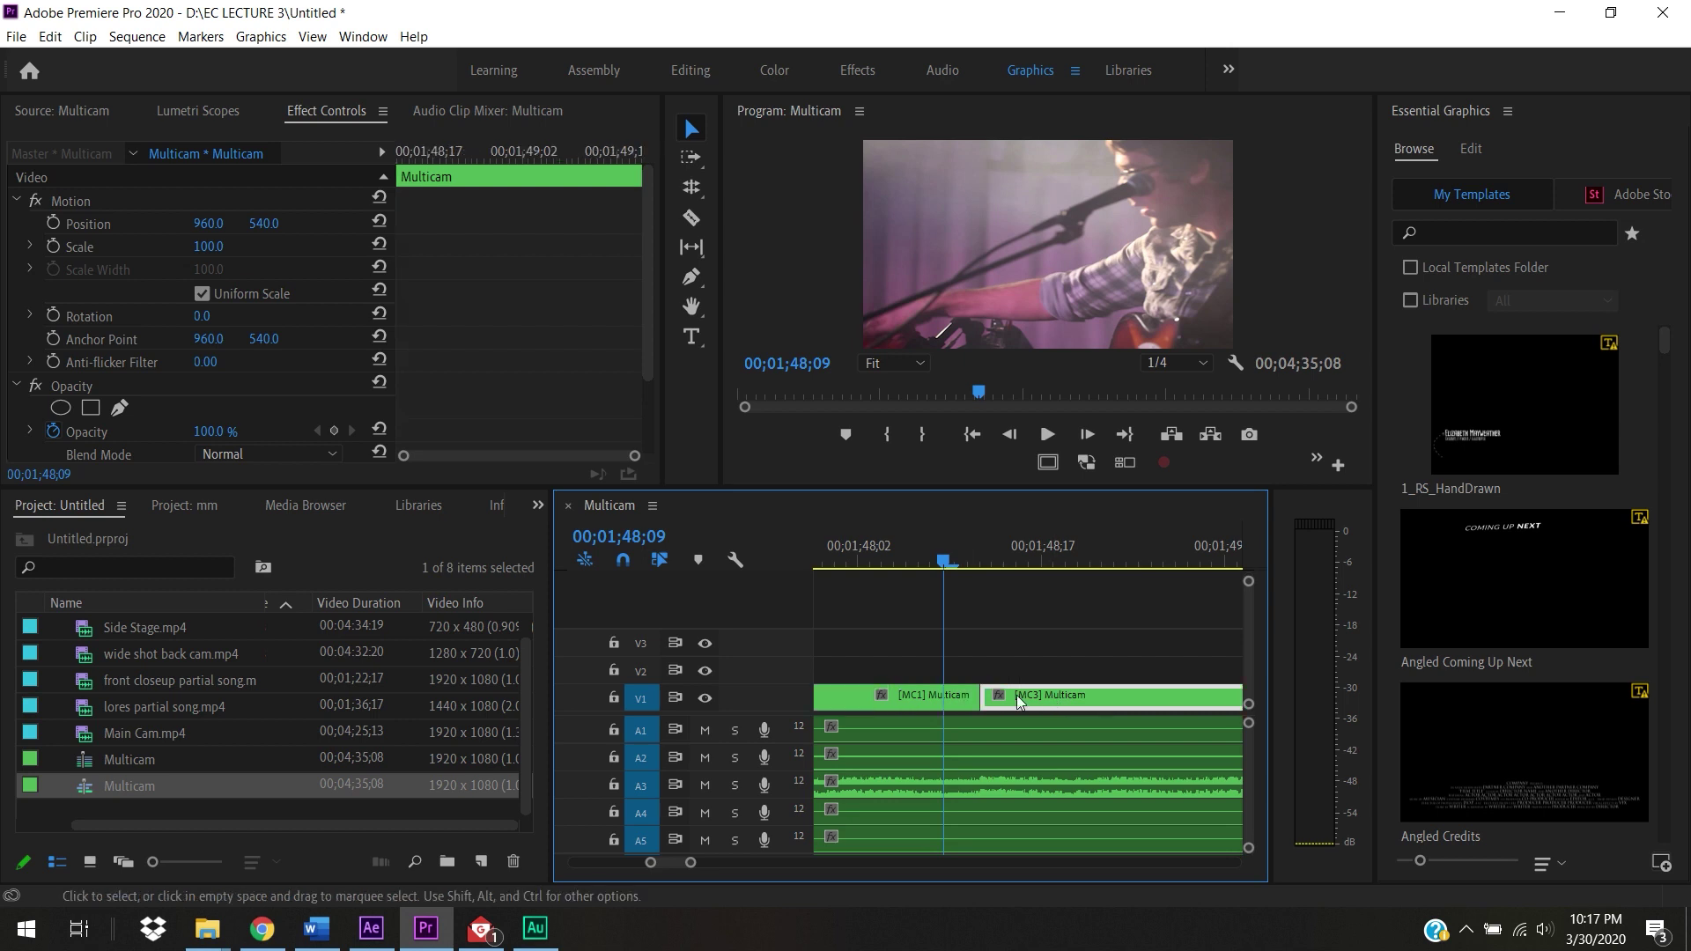
pyautogui.click(972, 697)
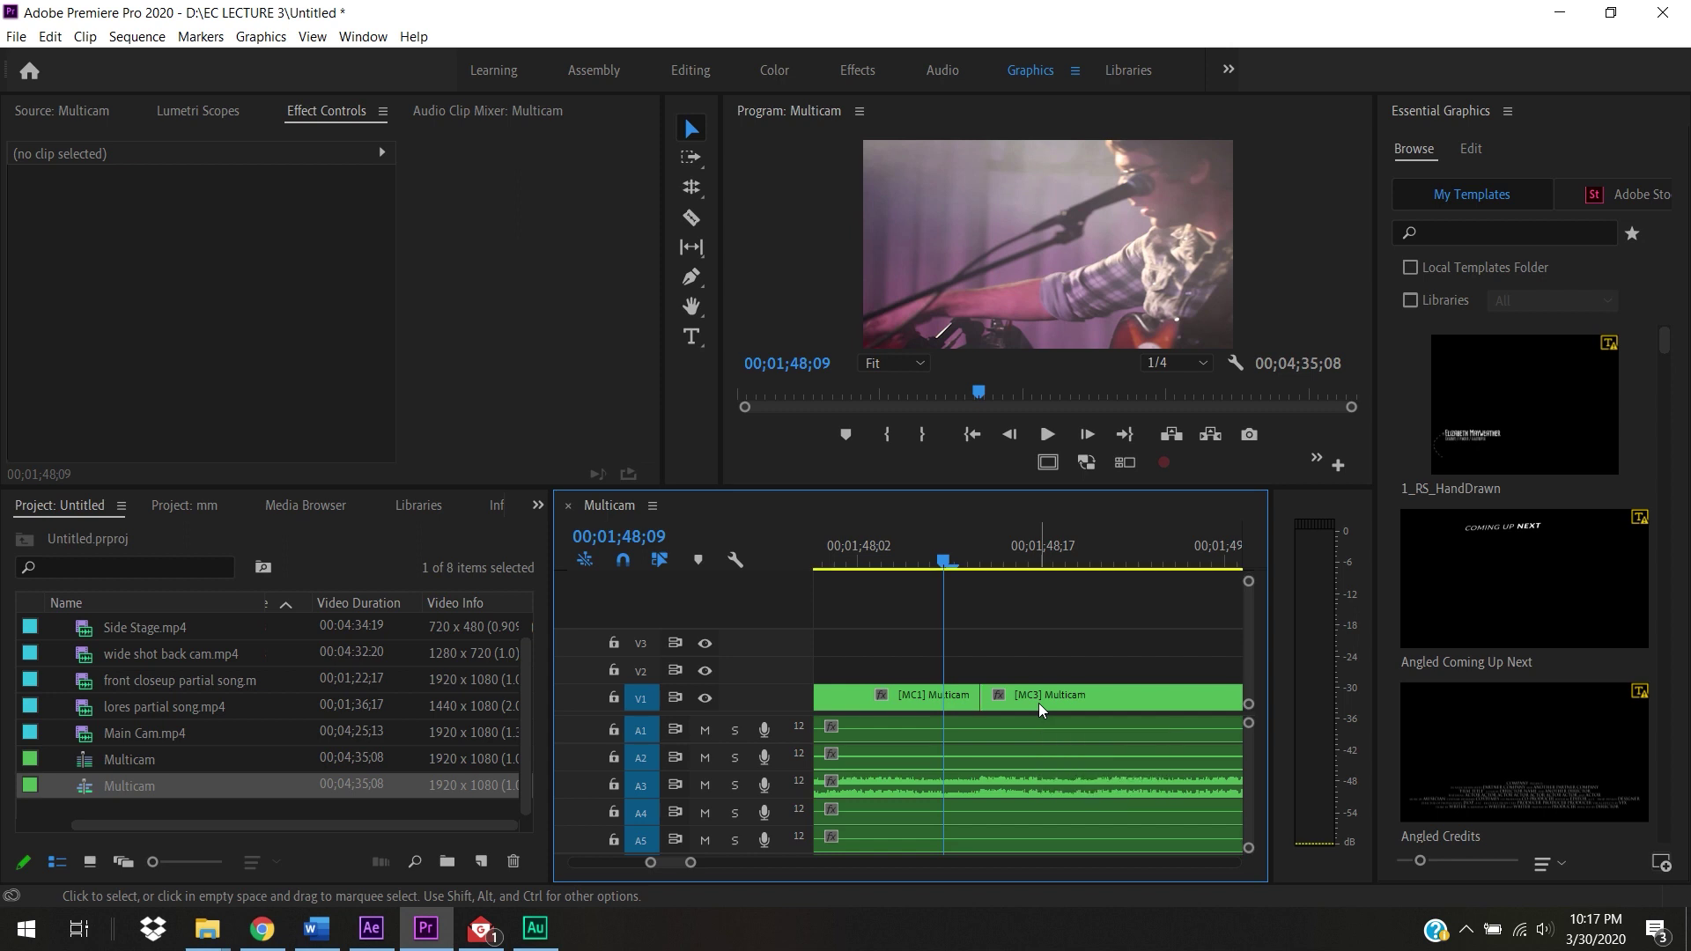
pyautogui.moveTo(912, 565); pyautogui.dragTo(920, 683)
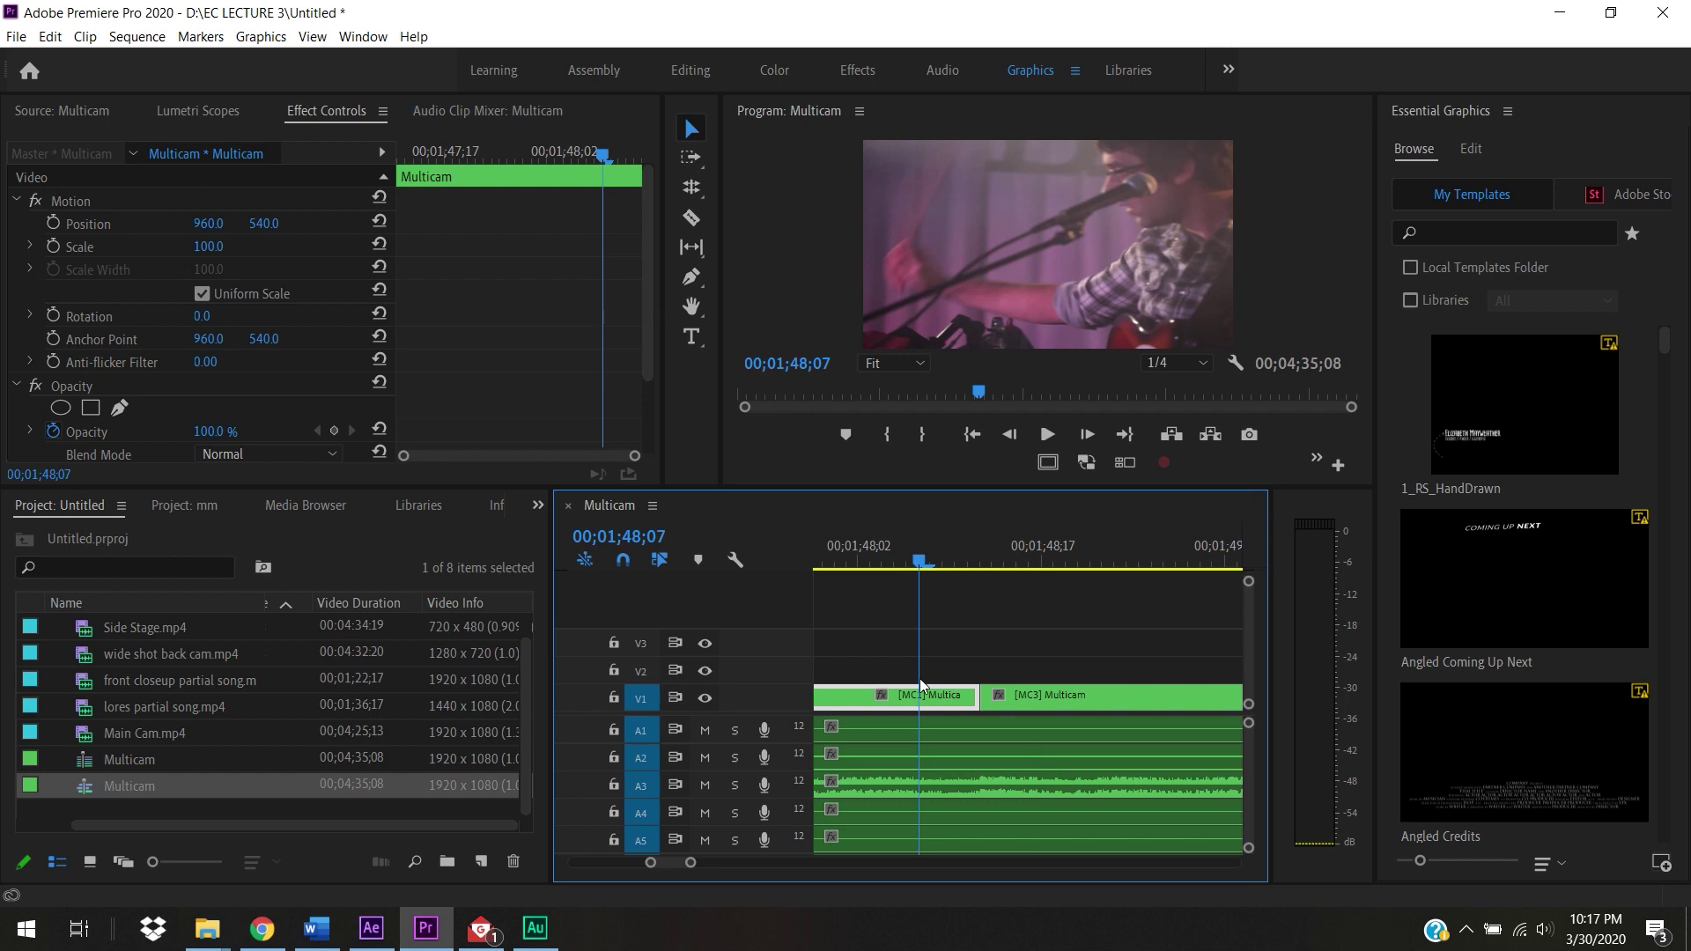
pyautogui.moveTo(920, 678)
pyautogui.mouseDown()
pyautogui.moveTo(893, 662)
pyautogui.moveTo(1016, 676)
pyautogui.moveTo(886, 690)
pyautogui.moveTo(910, 692)
pyautogui.mouseUp()
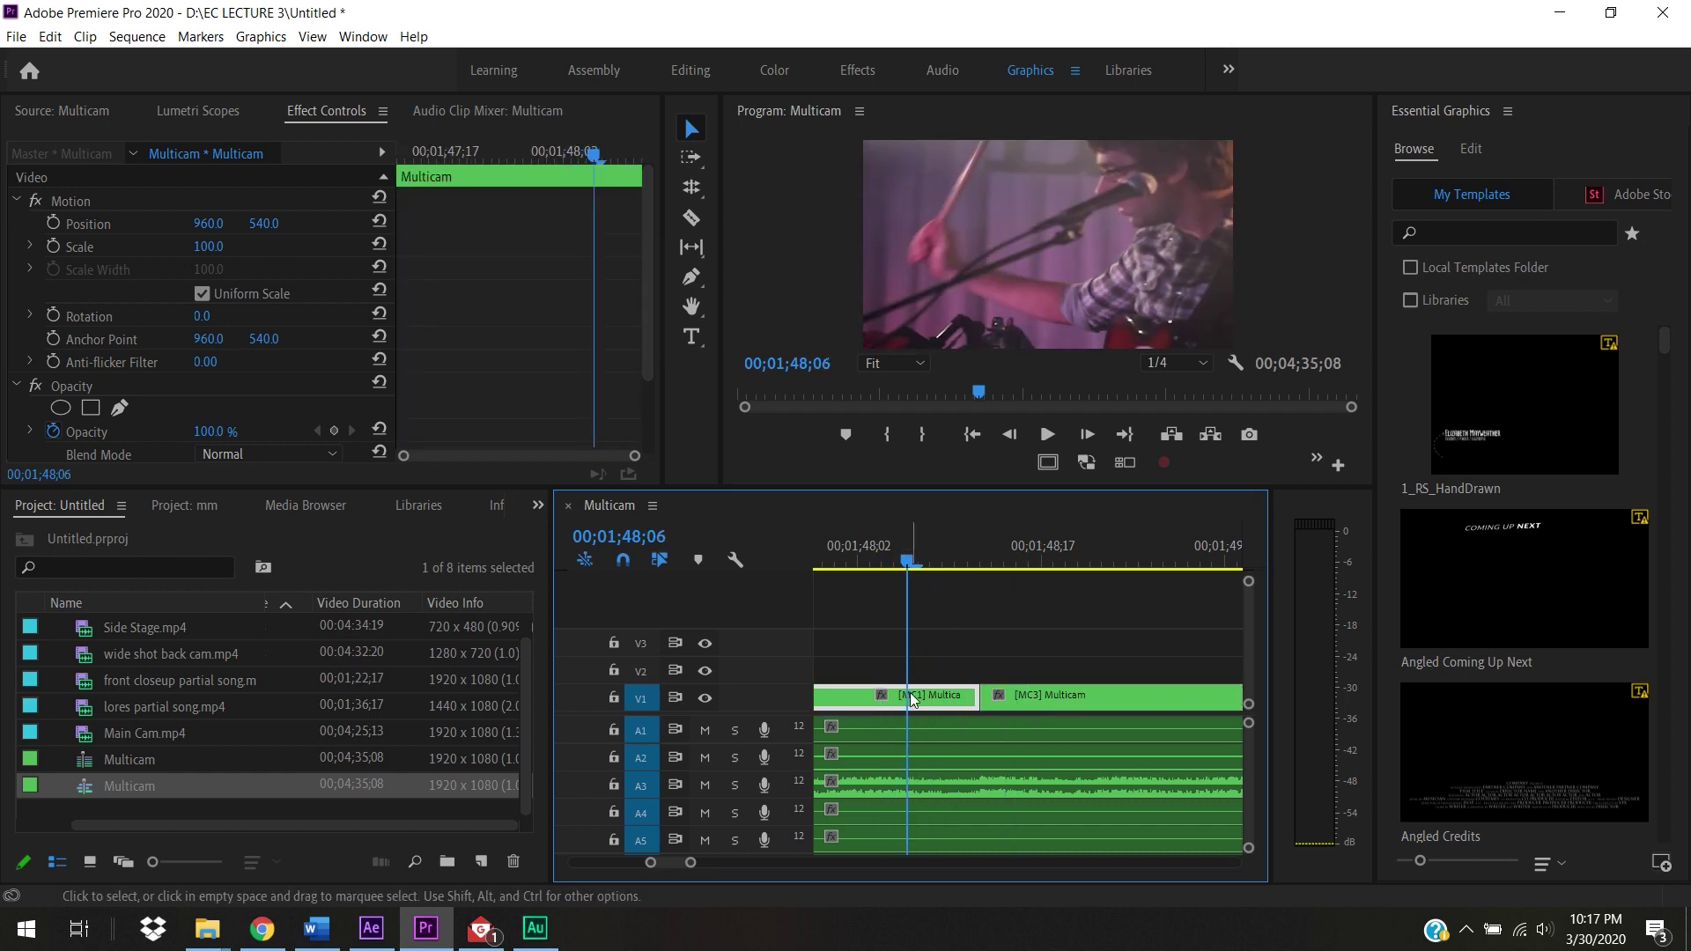
# Step: Turn the multi-camera view back on and switch the camera 3 clip at 1:48;17 to camera 1
pyautogui.click(1126, 462)
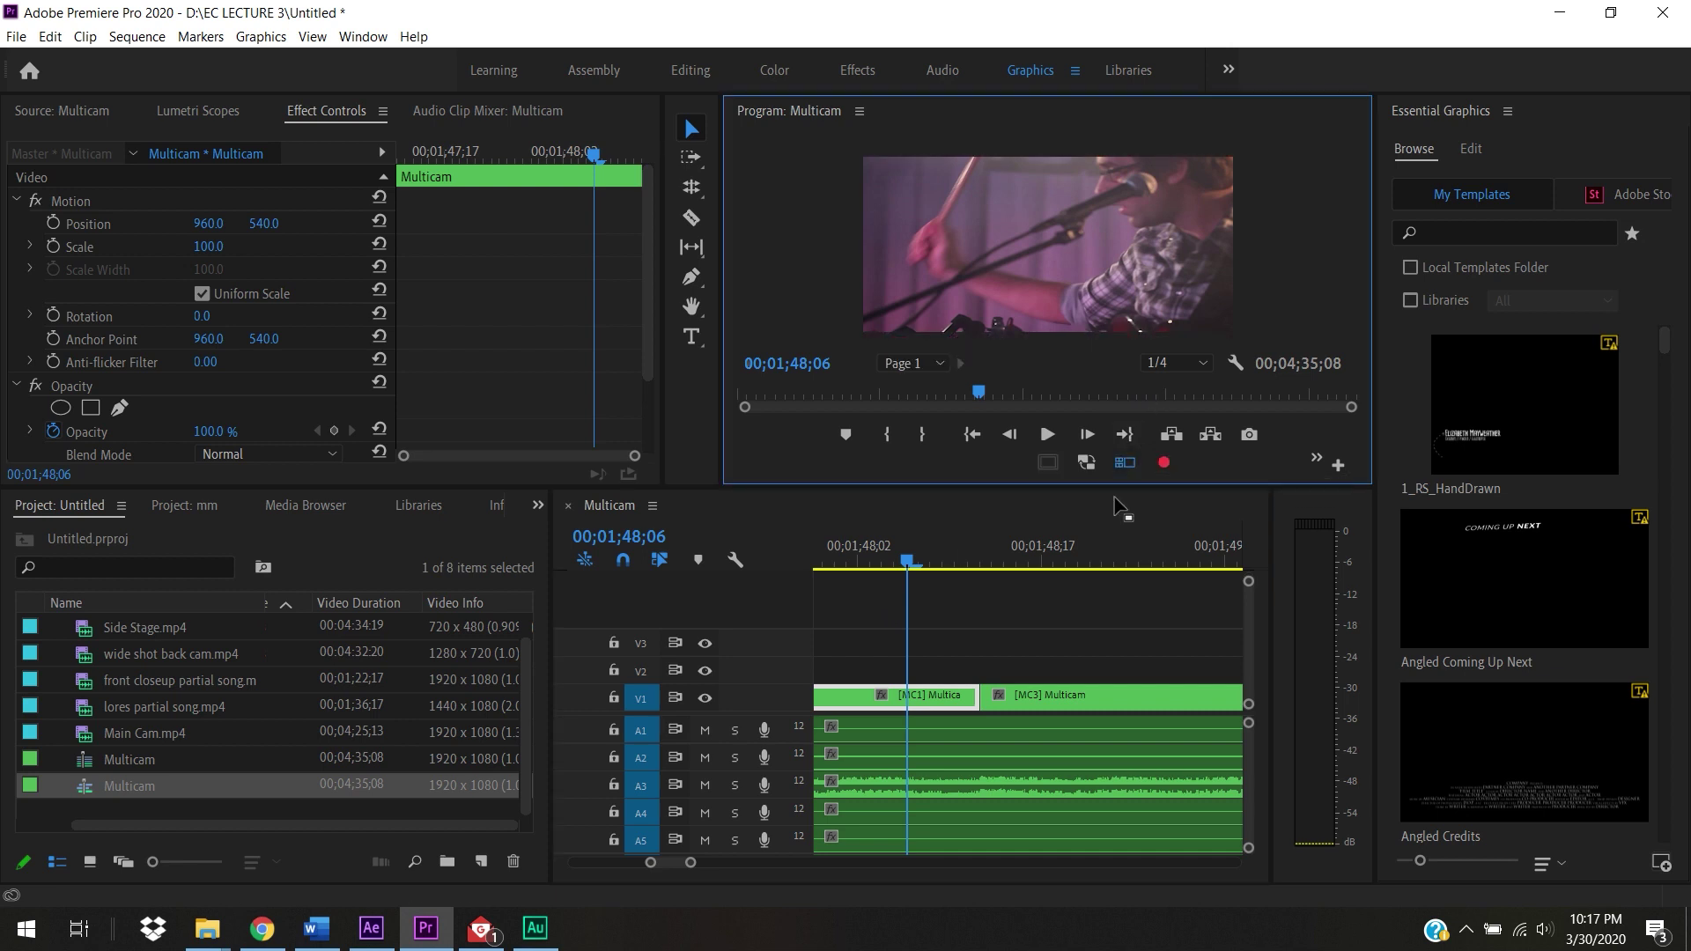
pyautogui.moveTo(907, 565); pyautogui.dragTo(1051, 602)
pyautogui.moveTo(1103, 562); pyautogui.dragTo(1043, 670)
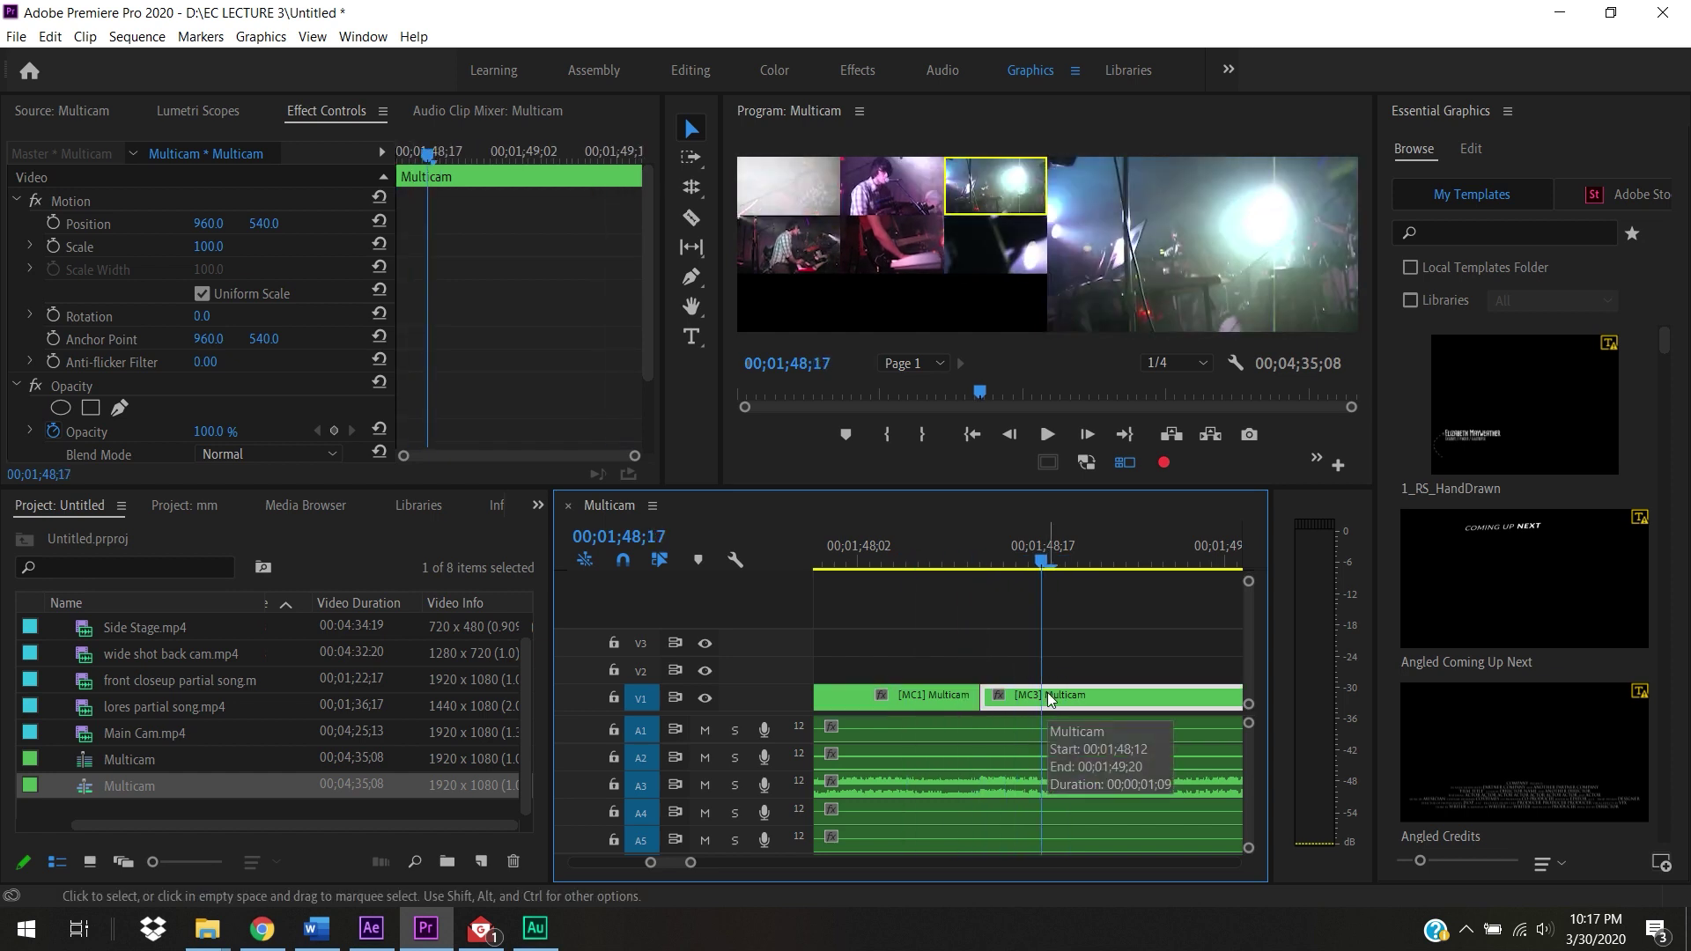
pyautogui.click(786, 199)
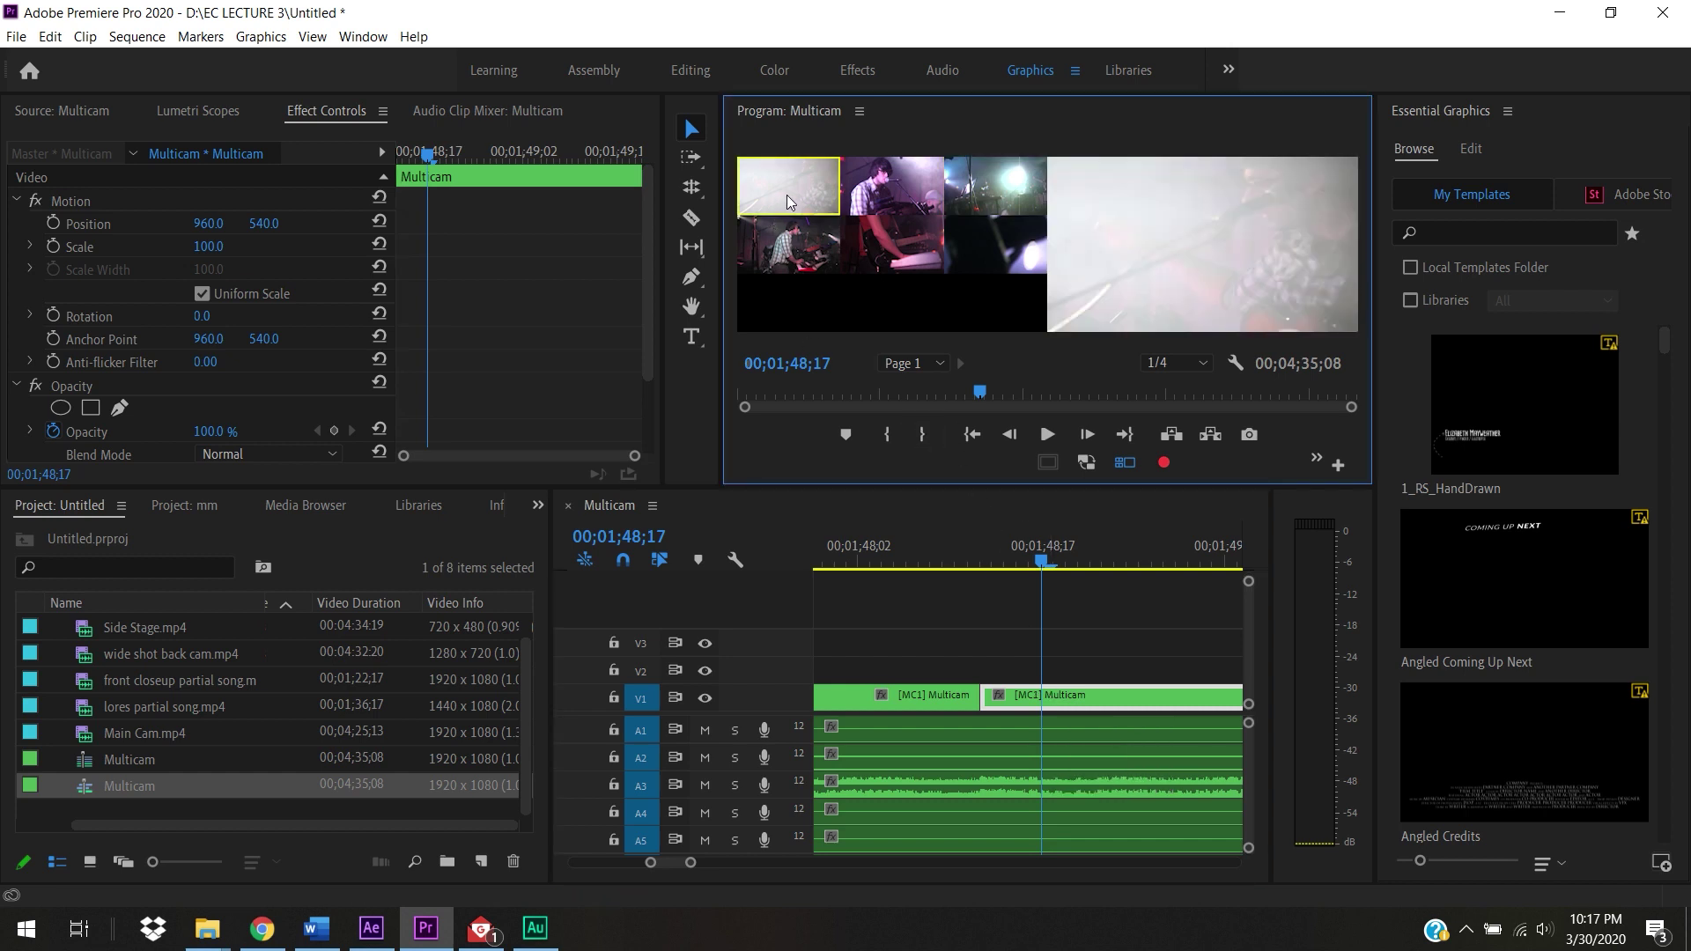
# Step: Delete the edit point between the two adjacent camera 1 clips near 1:48 to join them, and check the whole timeline
pyautogui.moveTo(1044, 569); pyautogui.dragTo(1020, 680)
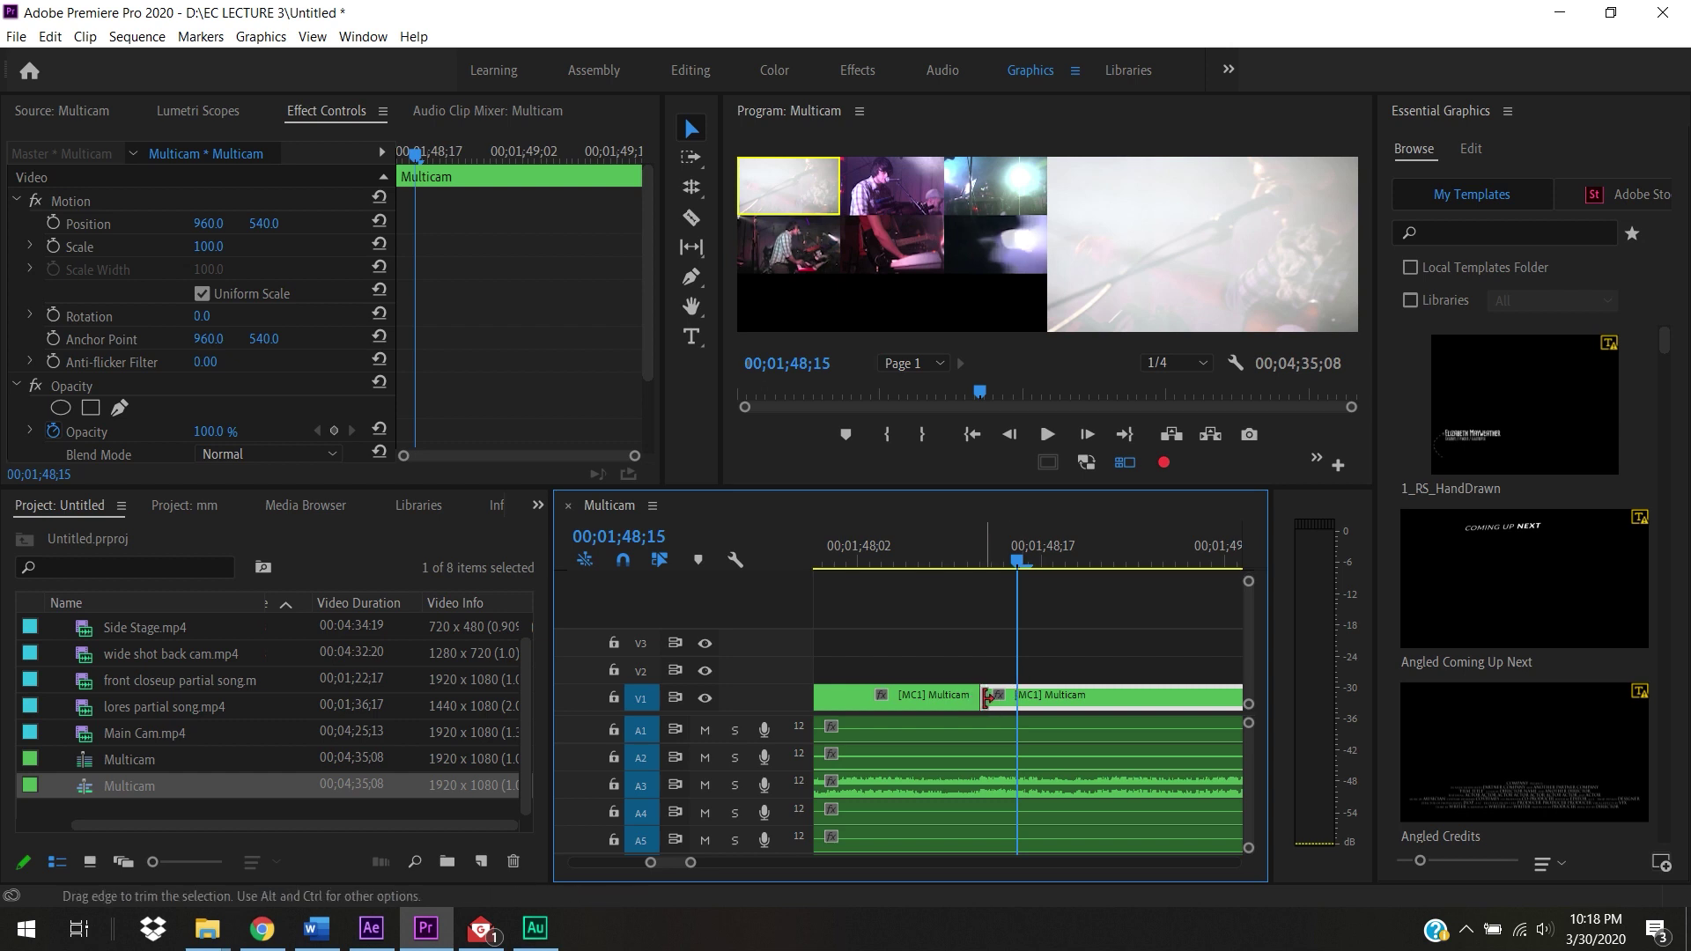
pyautogui.moveTo(996, 569); pyautogui.dragTo(919, 569)
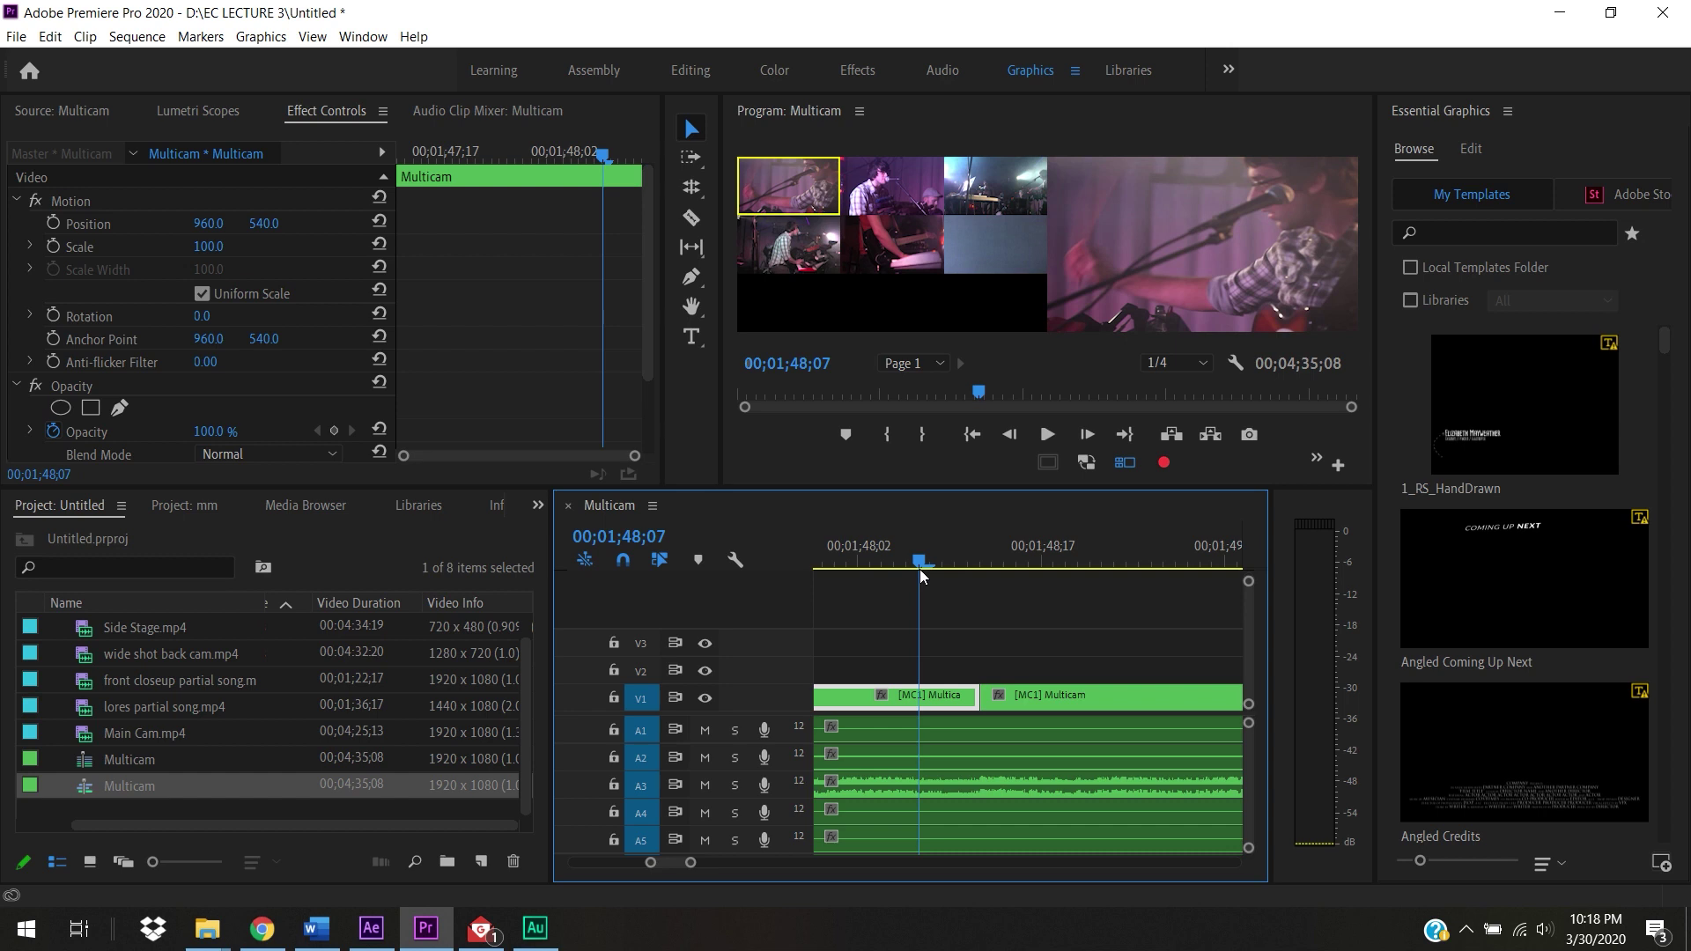
pyautogui.click(1002, 670)
pyautogui.click(974, 693)
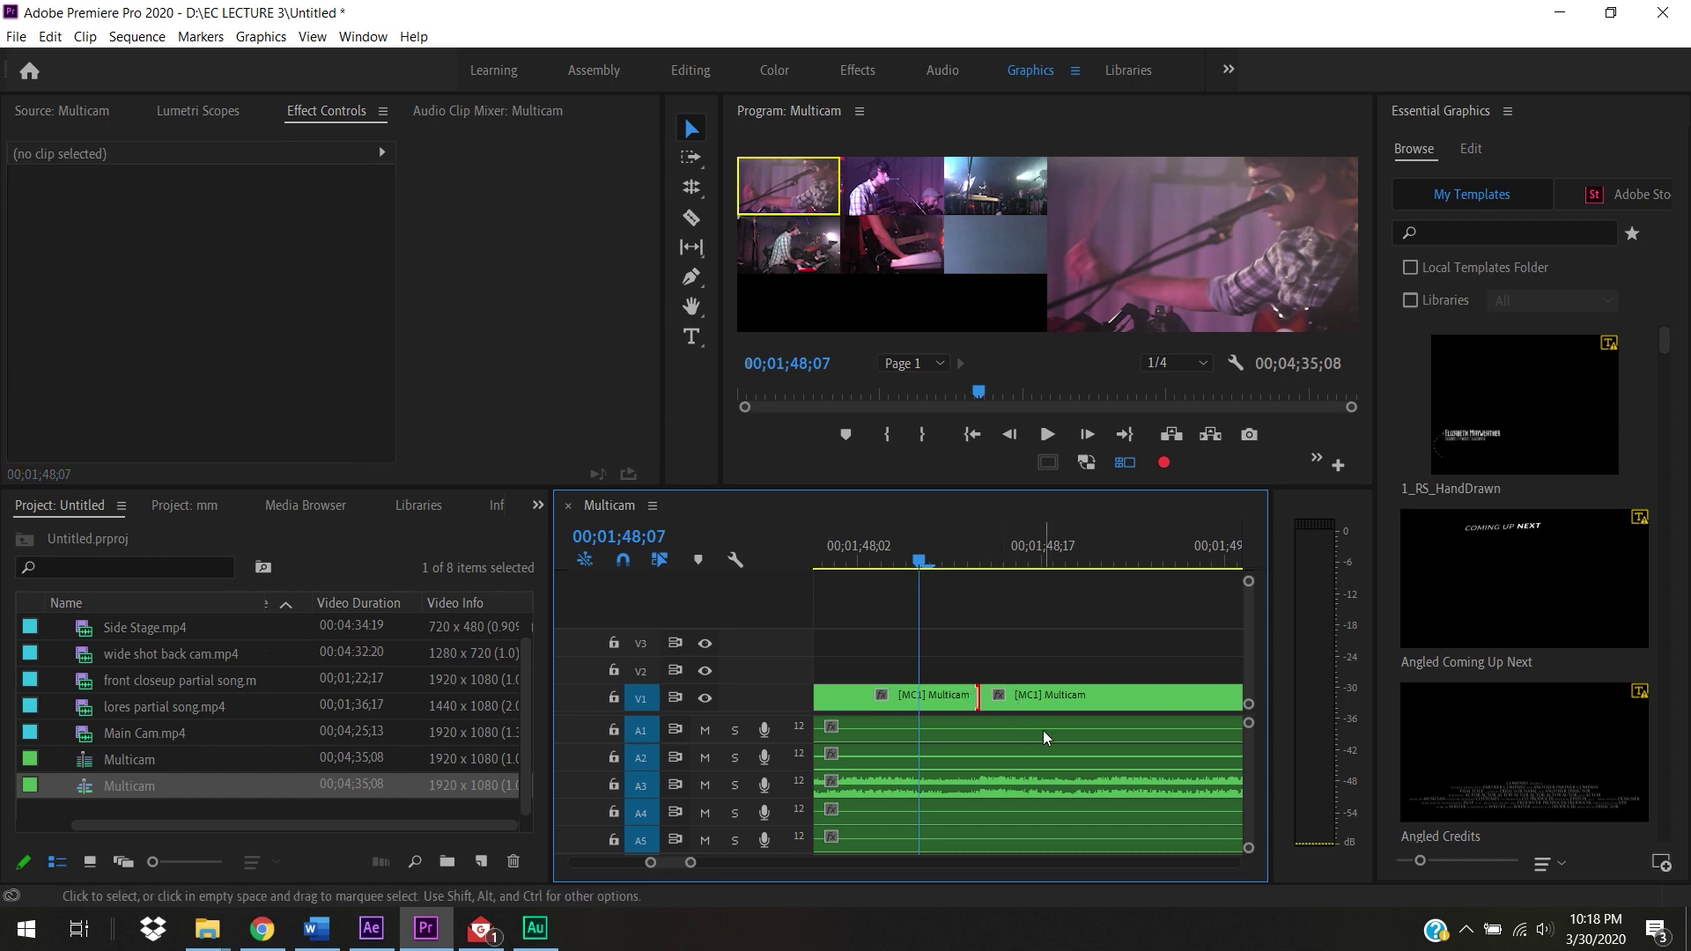
pyautogui.press('Delete')
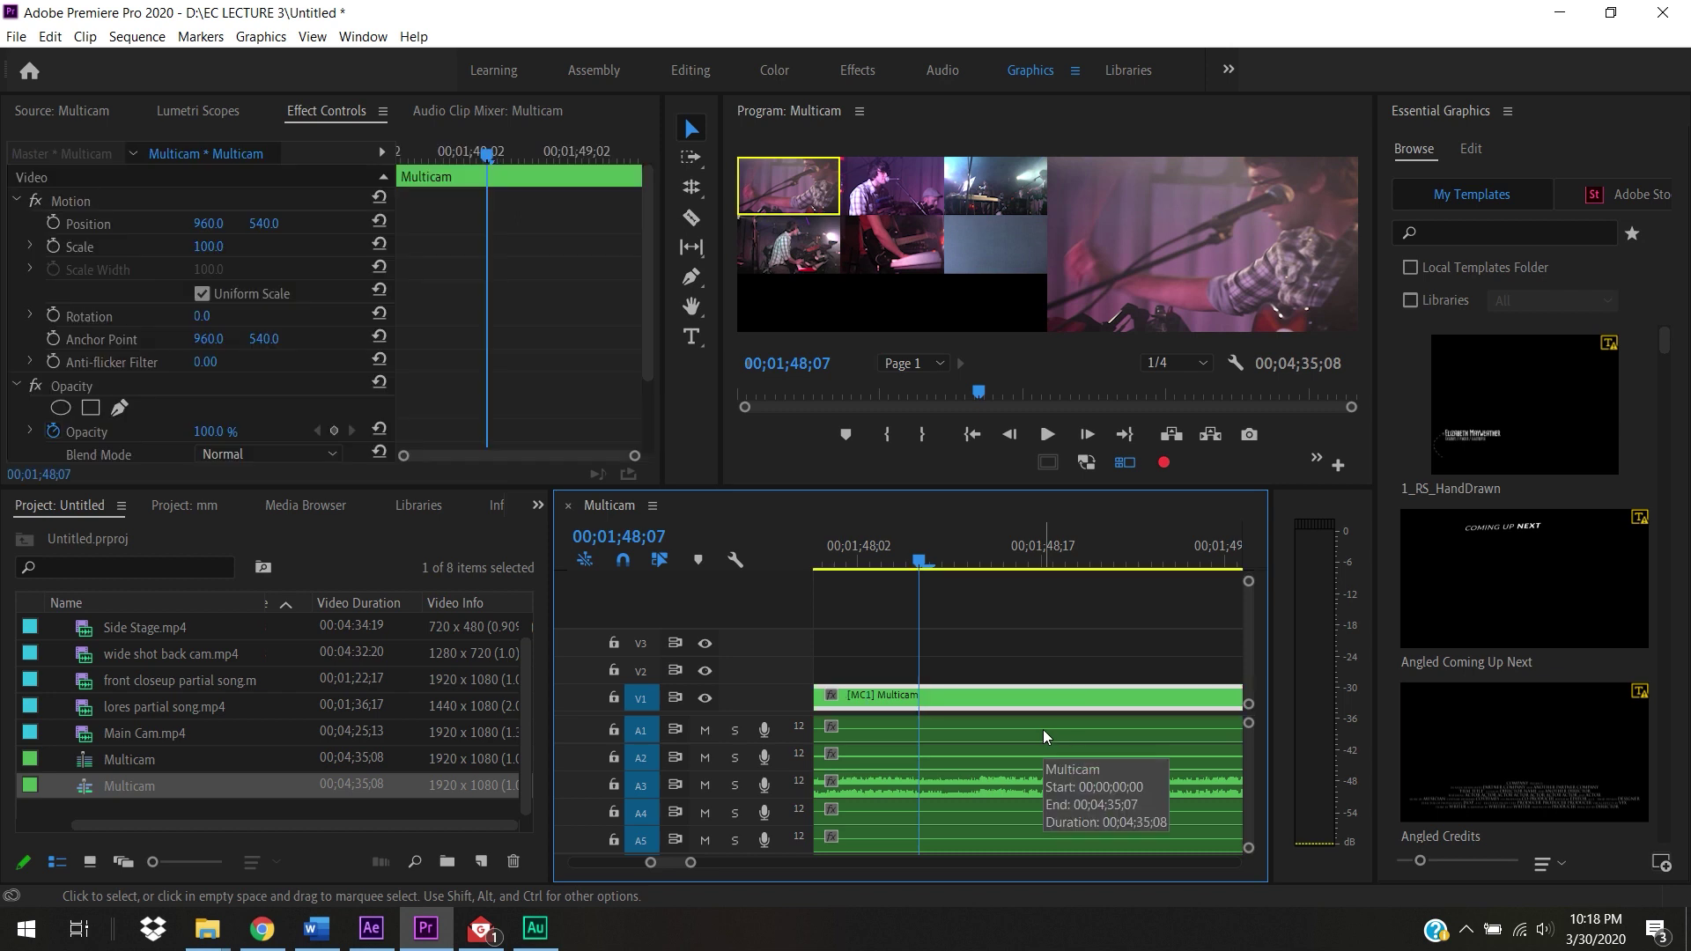
pyautogui.moveTo(915, 546); pyautogui.dragTo(1076, 572)
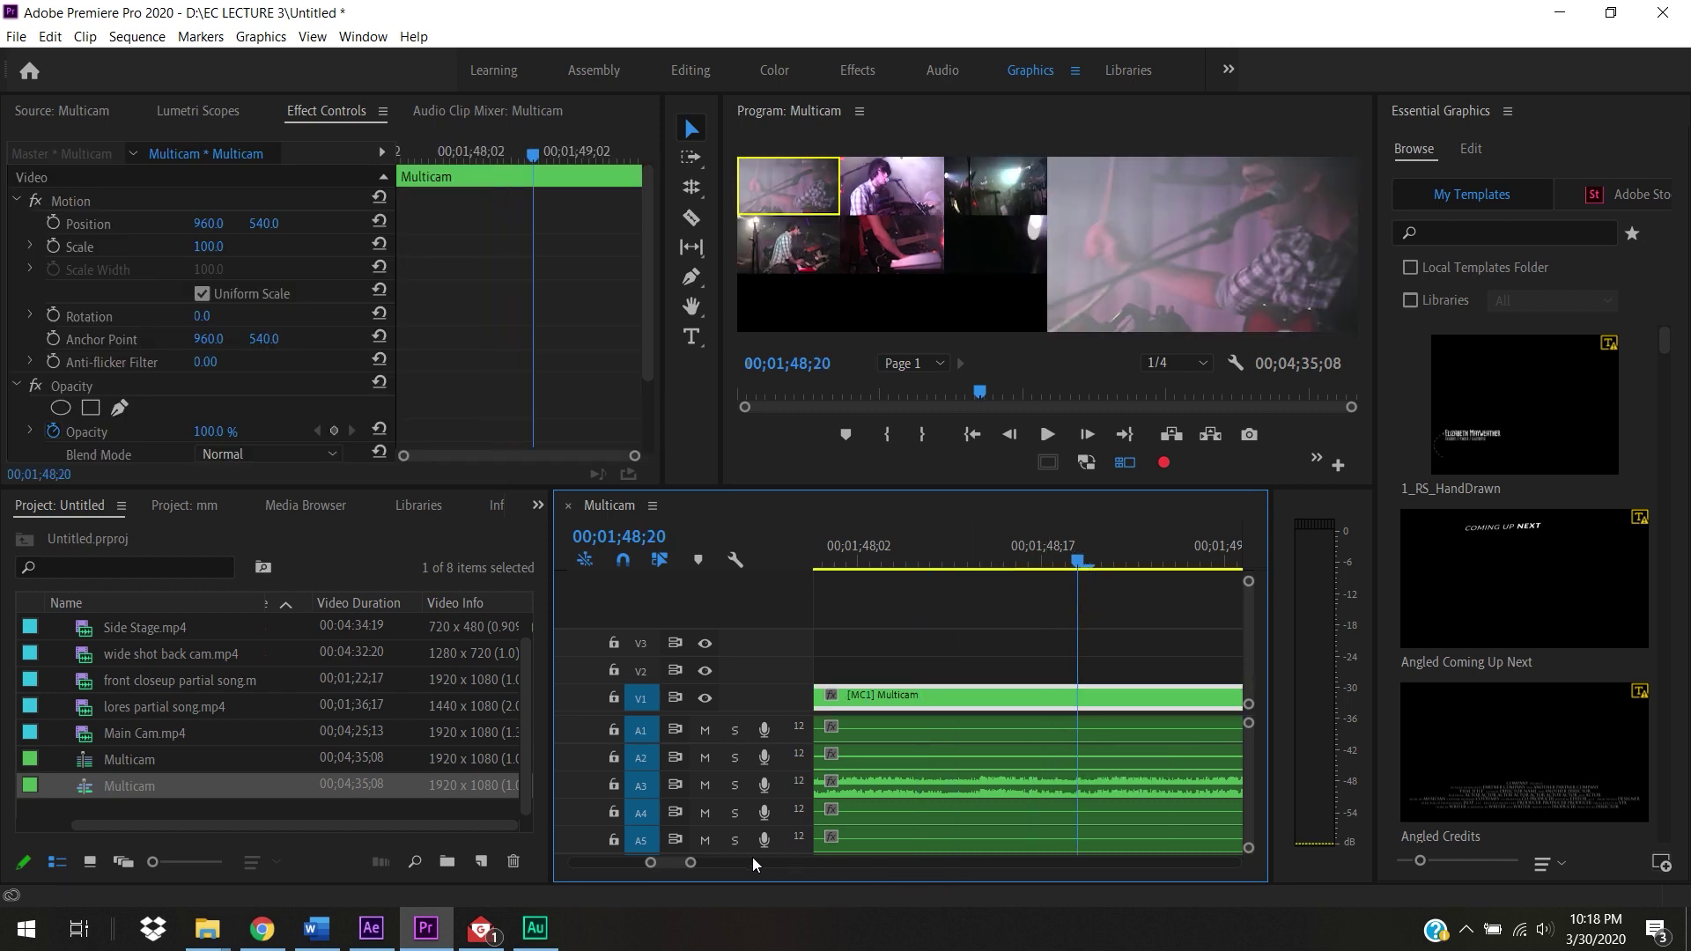
pyautogui.moveTo(692, 863); pyautogui.dragTo(737, 837)
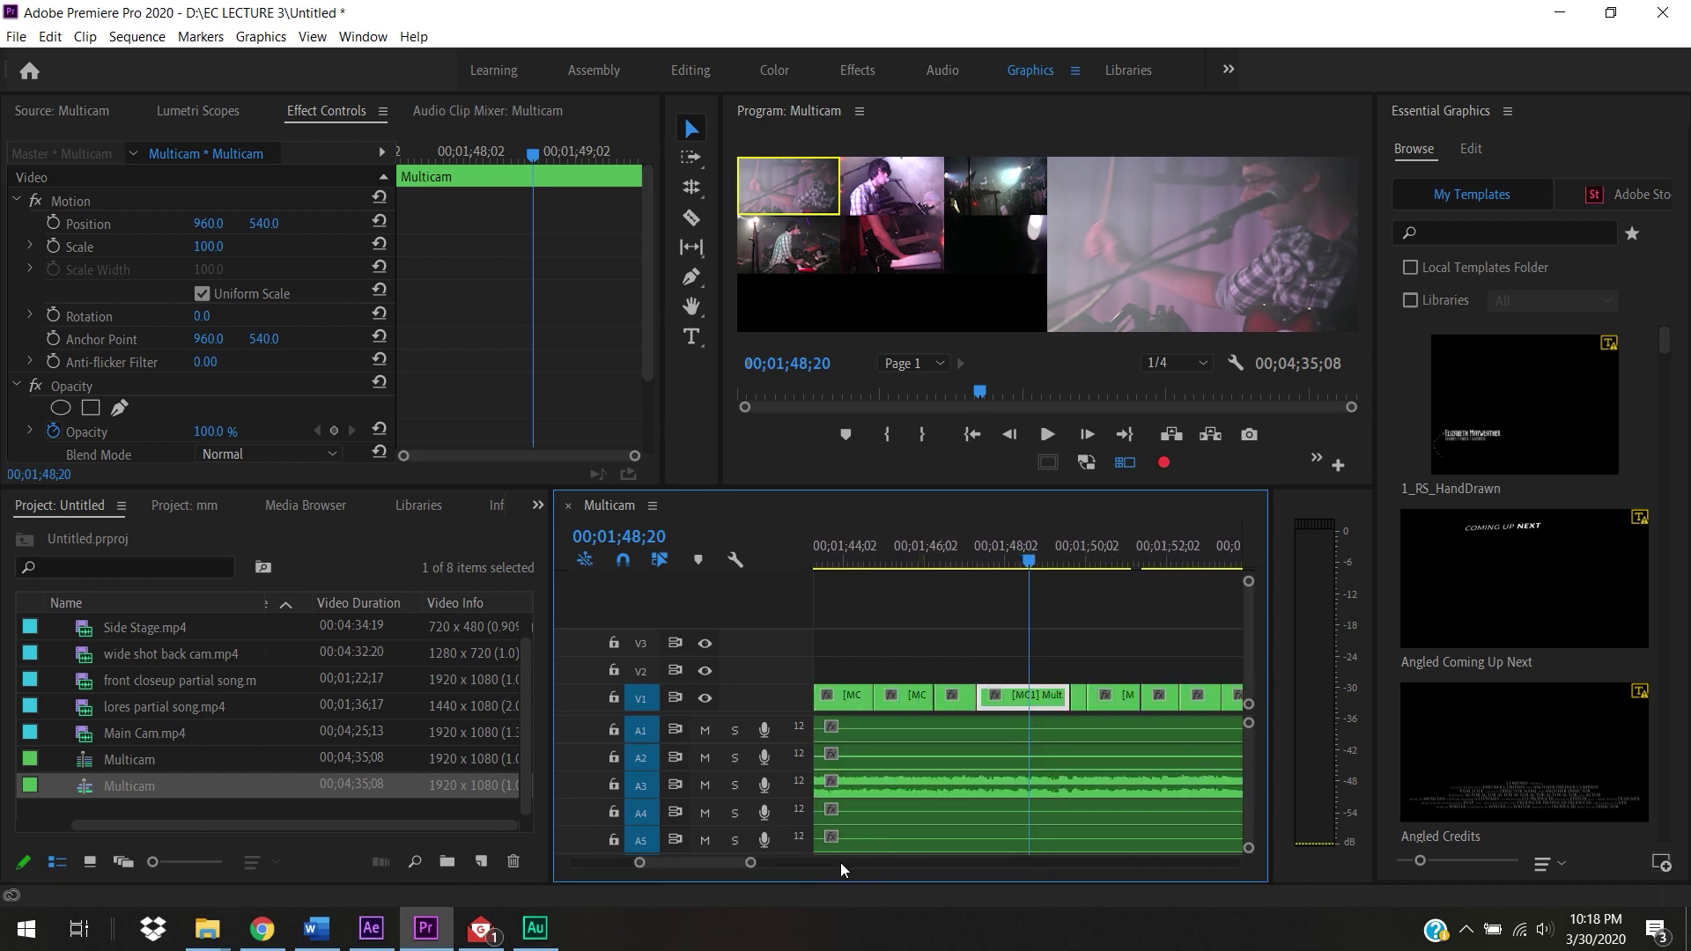
pyautogui.moveTo(759, 864); pyautogui.dragTo(1007, 865)
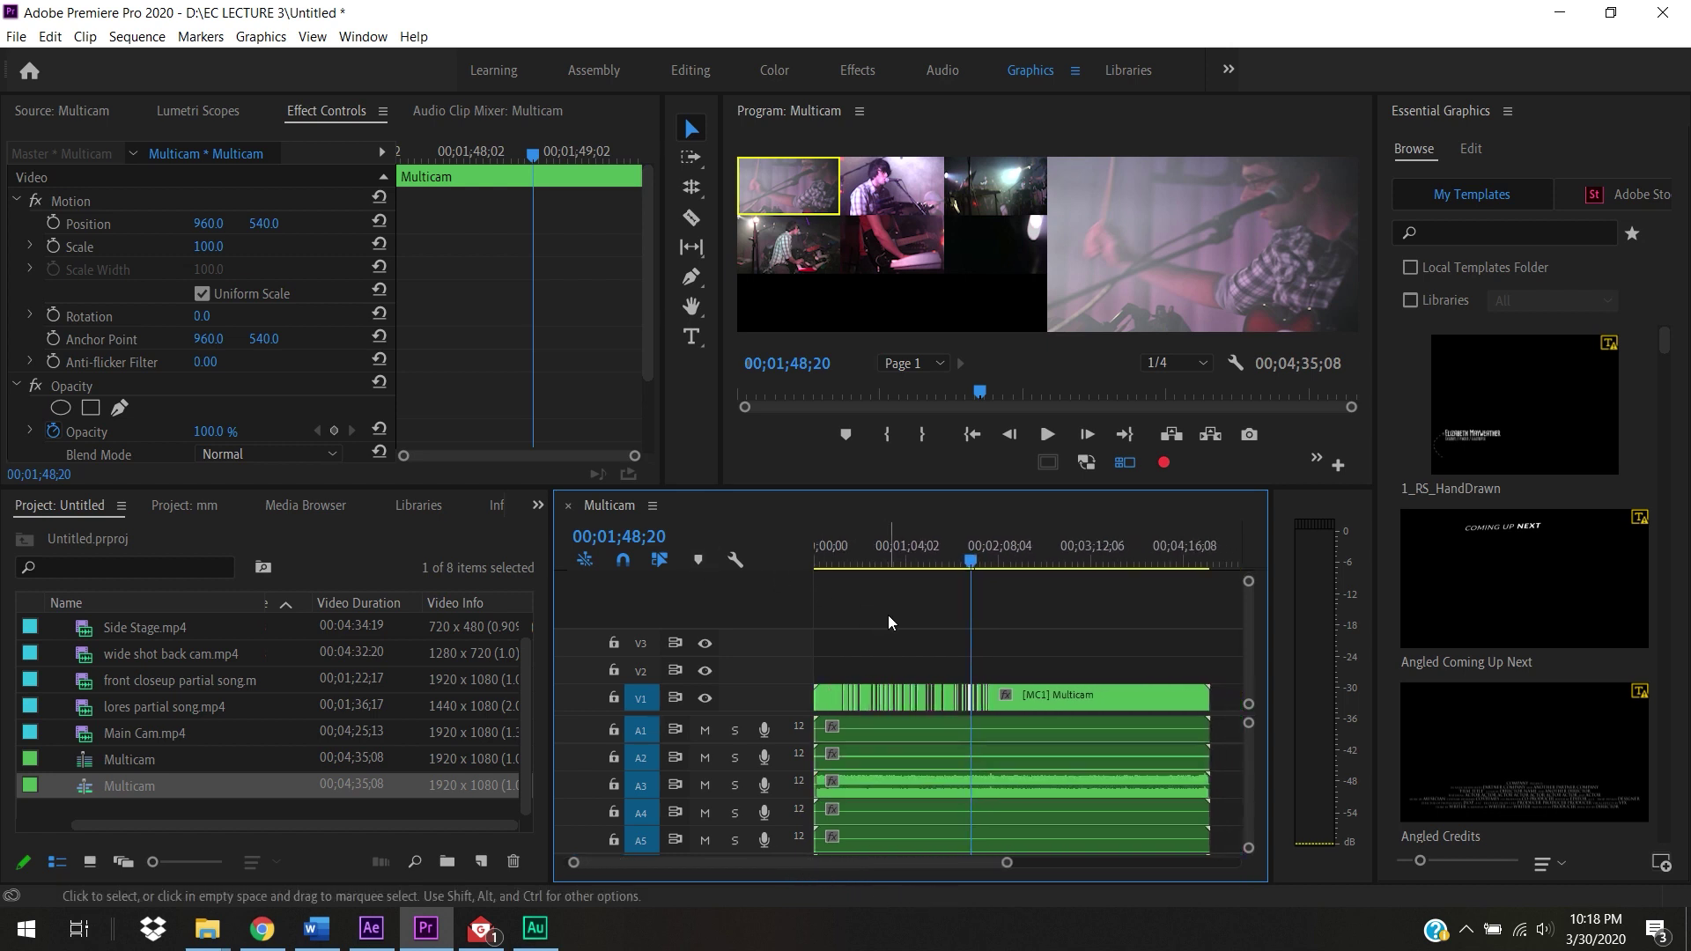